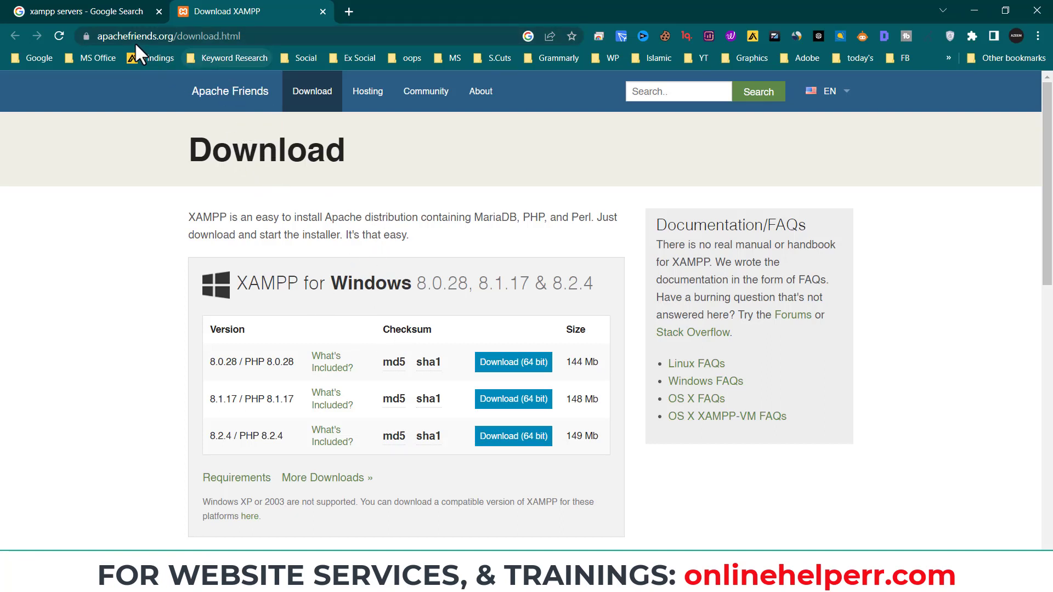
- Leave the XAMPP download page (versions 8.0.28, 8.1.17, 8.2.4) and open File Explorer at This PC
{"action": "left_click", "coordinate": [299, 37]}
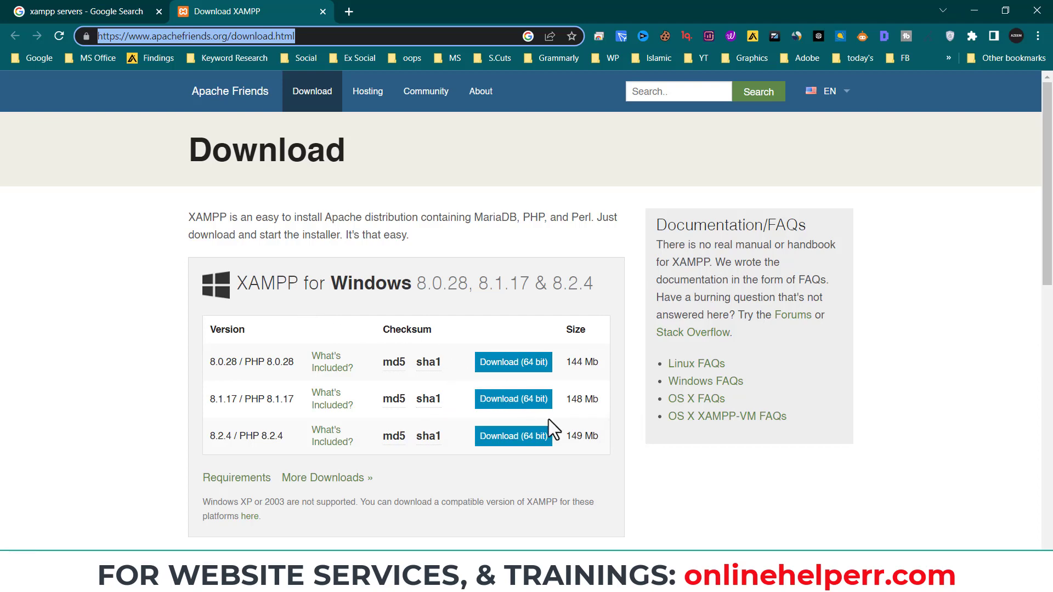
{"action": "left_click", "coordinate": [274, 580]}
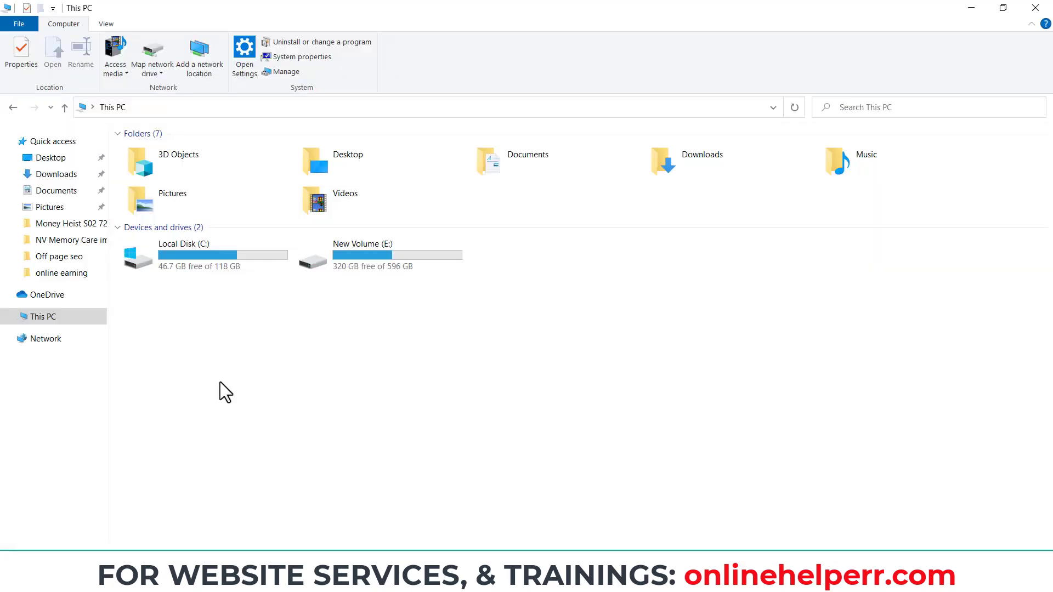
{"action": "right_click", "coordinate": [72, 317]}
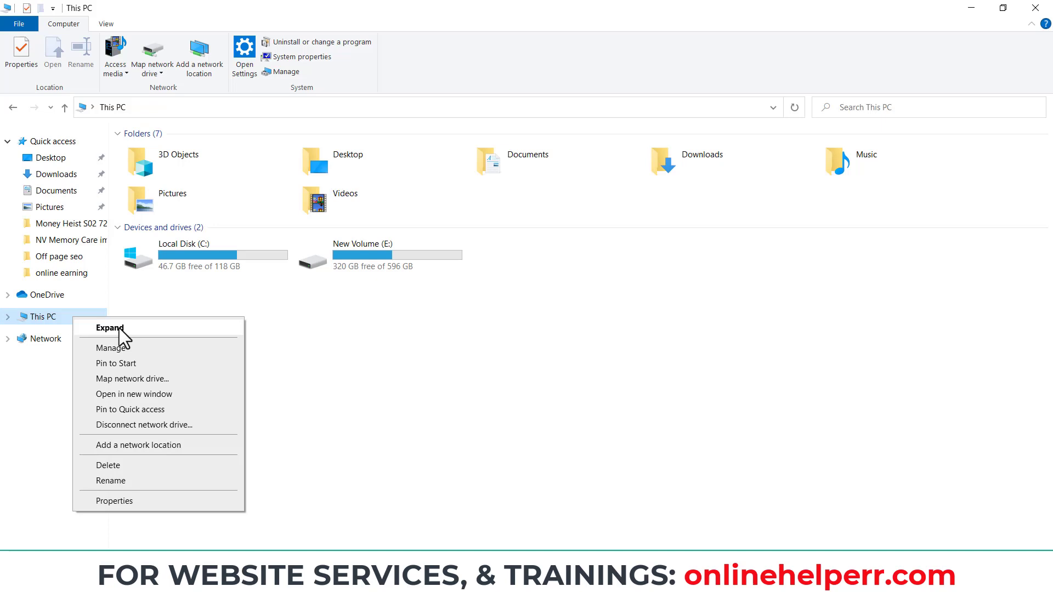
{"action": "left_click", "coordinate": [159, 499]}
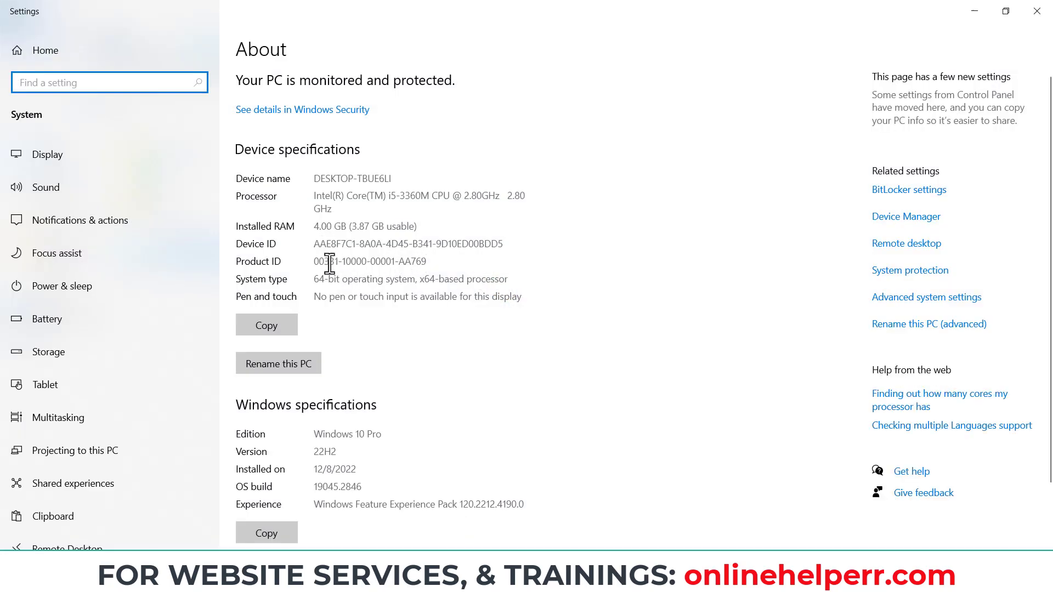
{"action": "left_click_drag", "start_coordinate": [314, 279], "coordinate": [349, 279]}
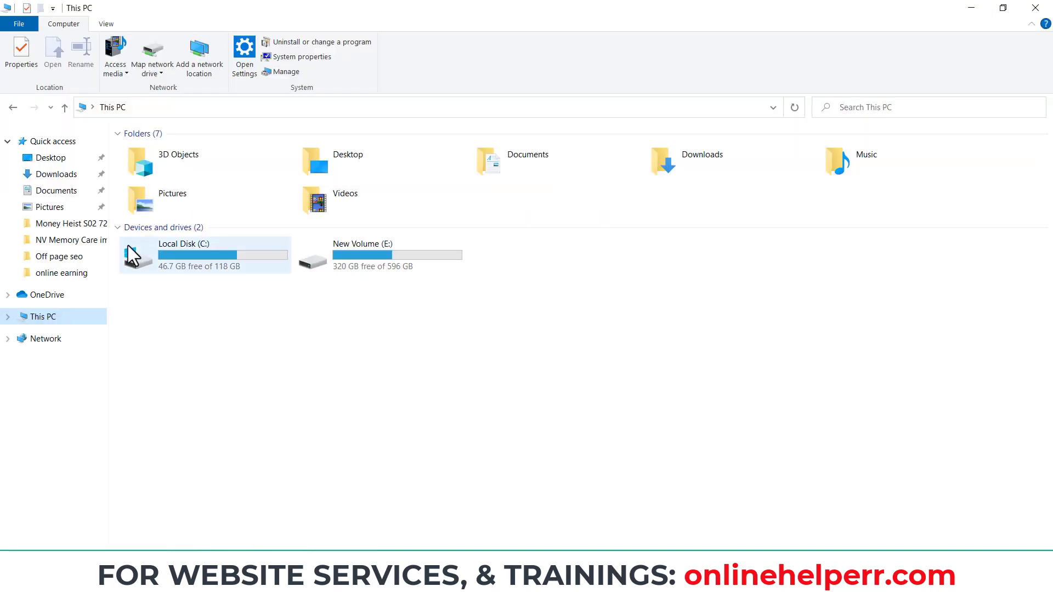
{"action": "left_click", "coordinate": [201, 259]}
- Open C:\xampp and run xampp-control.exe to launch XAMPP Control Panel v3.3.0
{"action": "double_click", "coordinate": [201, 259]}
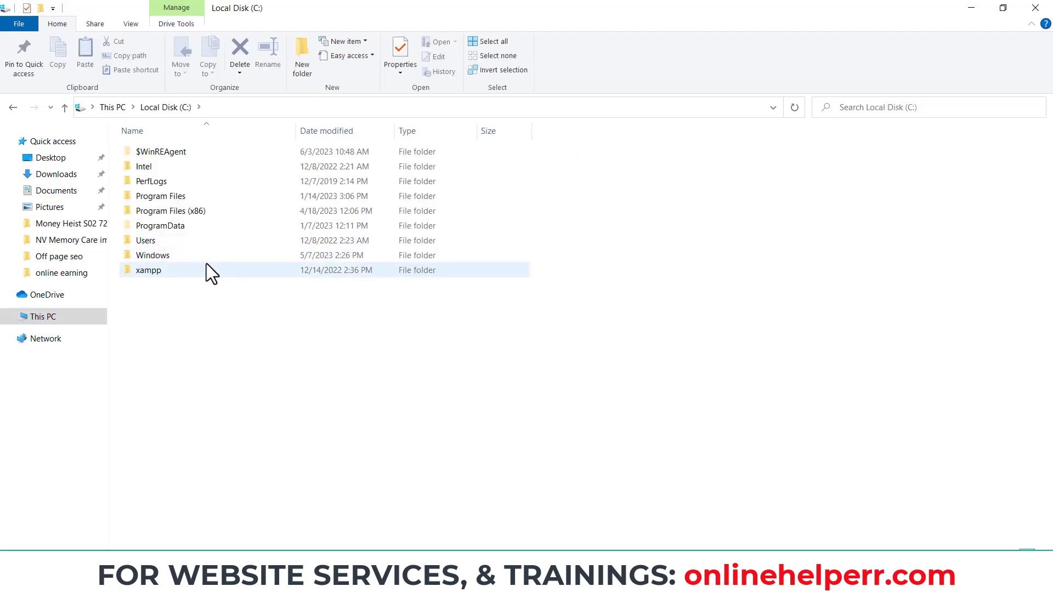
{"action": "left_click", "coordinate": [196, 267]}
{"action": "double_click", "coordinate": [196, 269]}
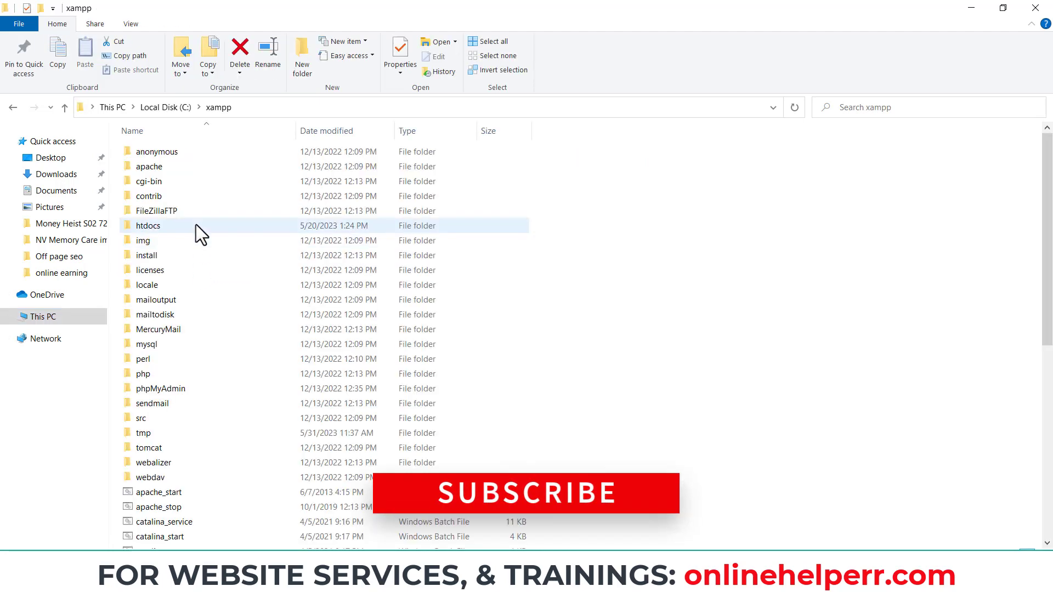
{"action": "scroll", "coordinate": [307, 433], "scroll_direction": "down", "scroll_amount": 5}
{"action": "scroll", "coordinate": [274, 466], "scroll_direction": "down", "scroll_amount": 3}
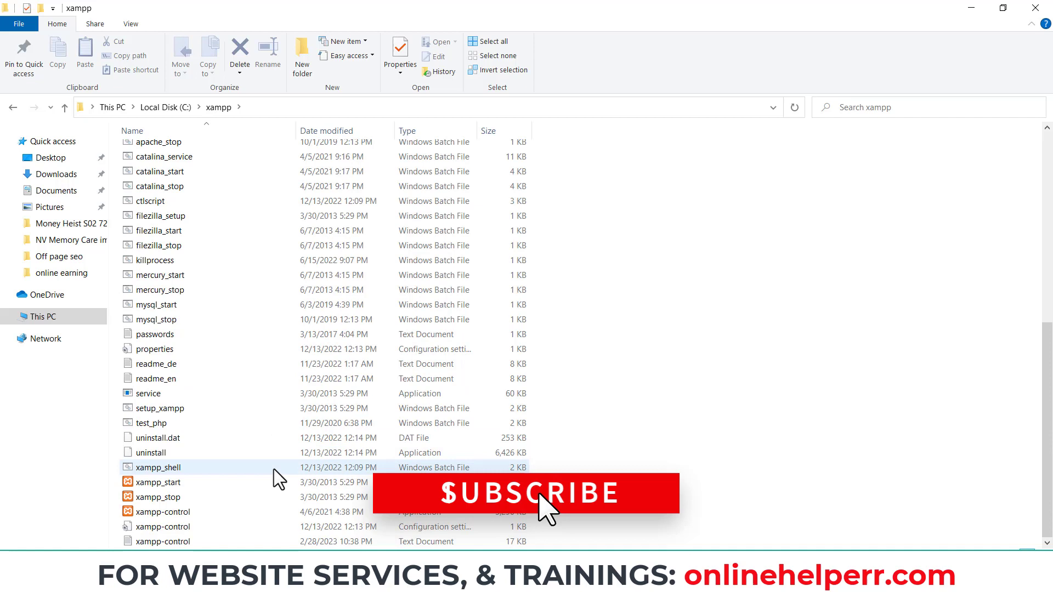
{"action": "left_click", "coordinate": [191, 515]}
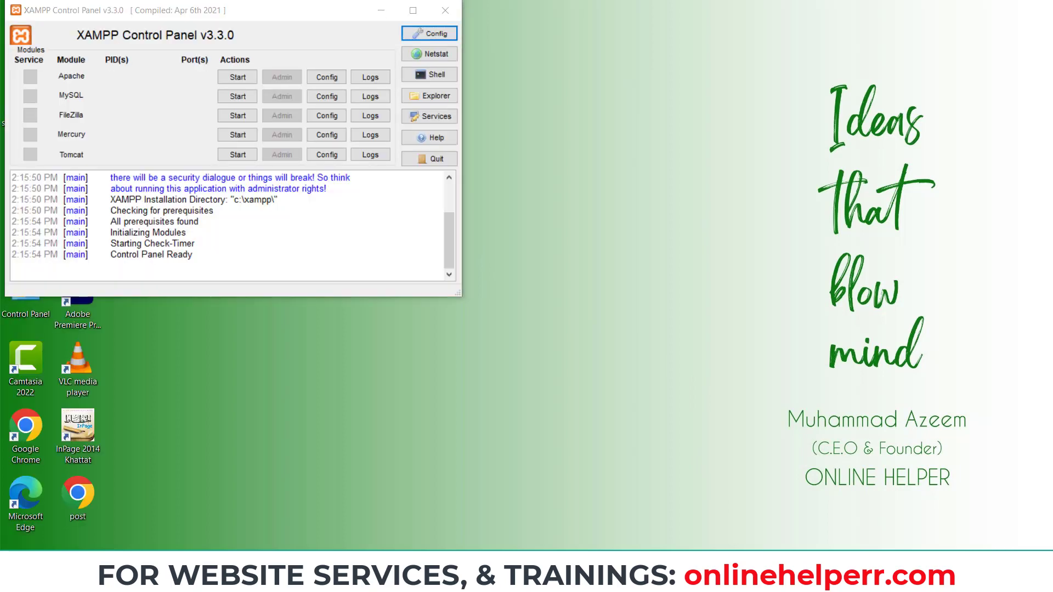
- Start the Apache and MySQL modules, then open Apache's Admin page on localhost
{"action": "left_click", "coordinate": [15, 577]}
{"action": "type", "text": "x"}
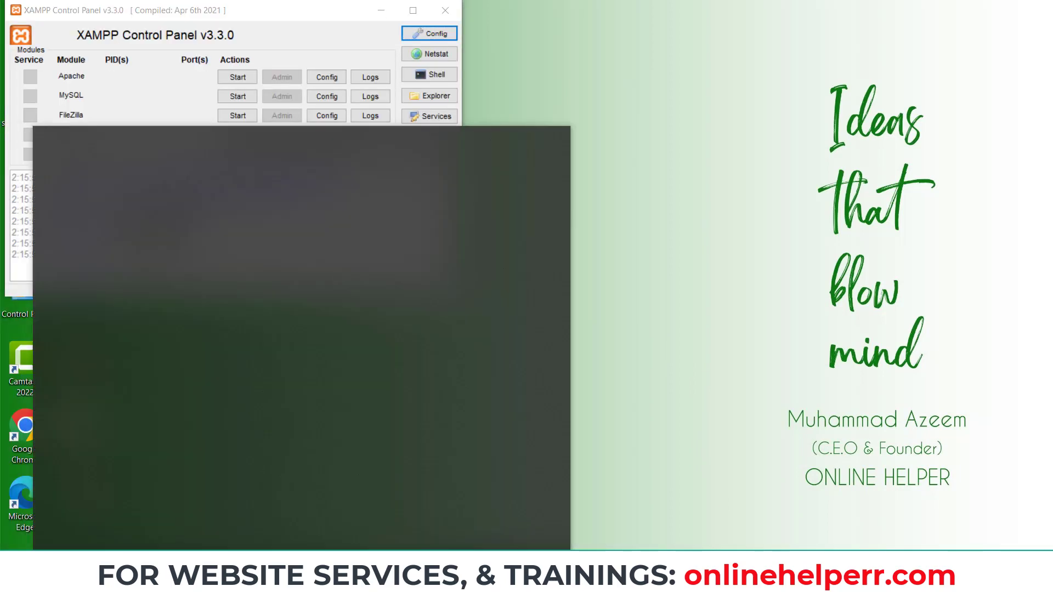
{"action": "type", "text": "am"}
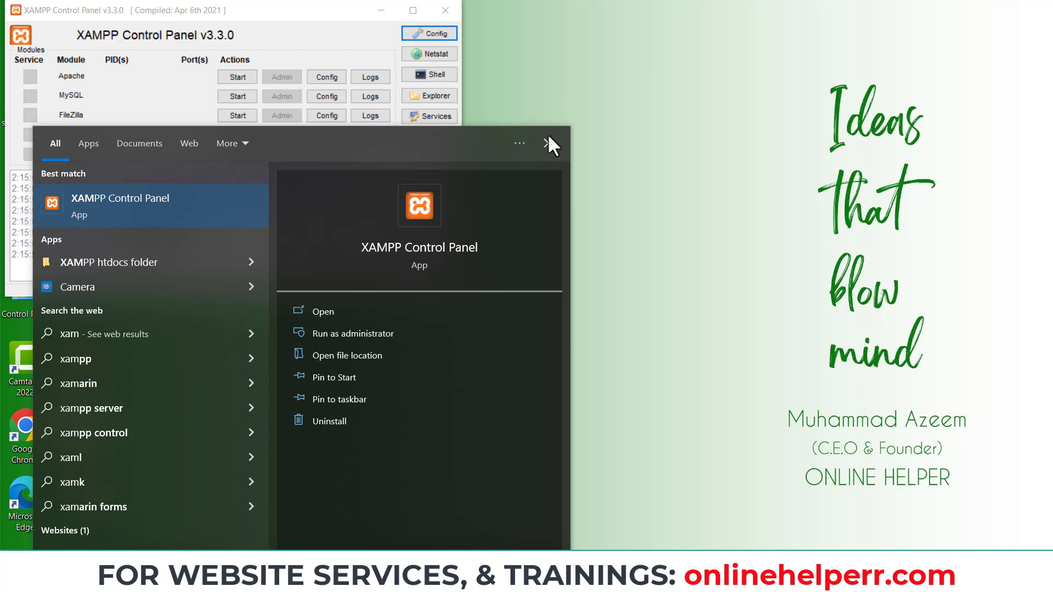
{"action": "left_click", "coordinate": [549, 138]}
{"action": "left_click", "coordinate": [239, 81]}
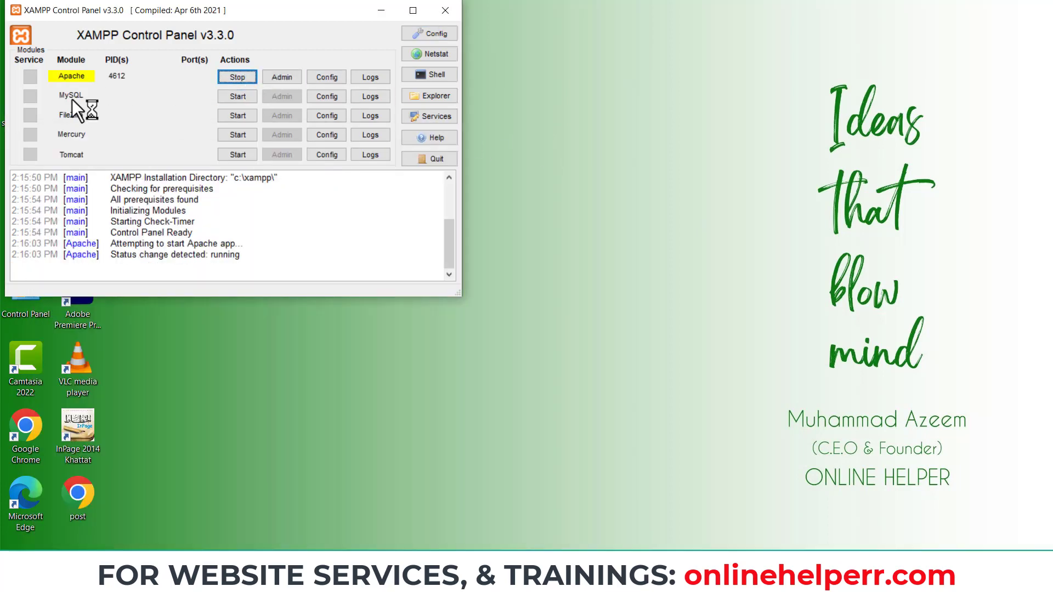
{"action": "left_click", "coordinate": [236, 97]}
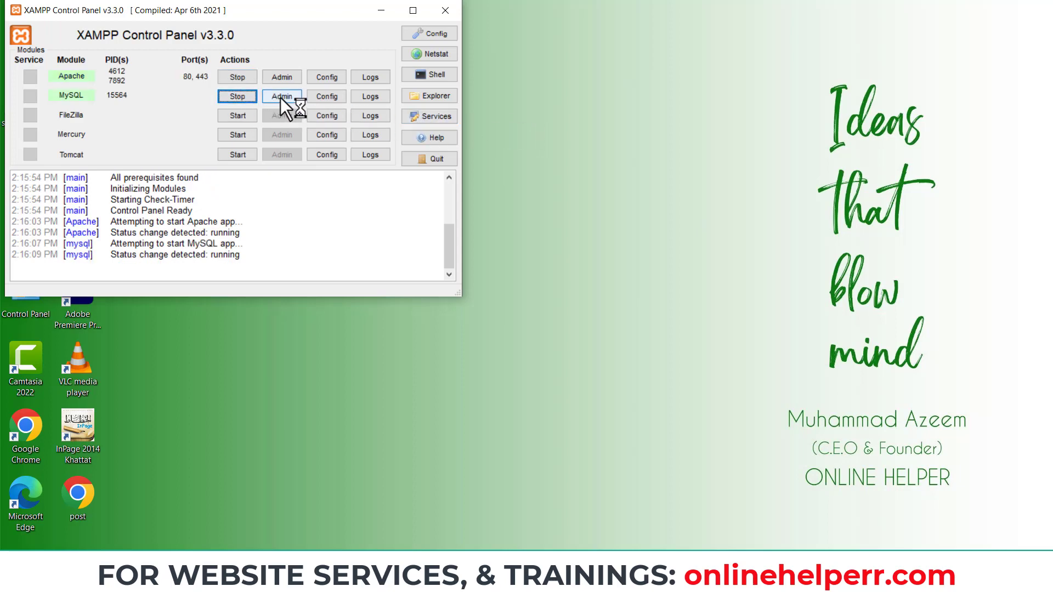
{"action": "left_click", "coordinate": [282, 79]}
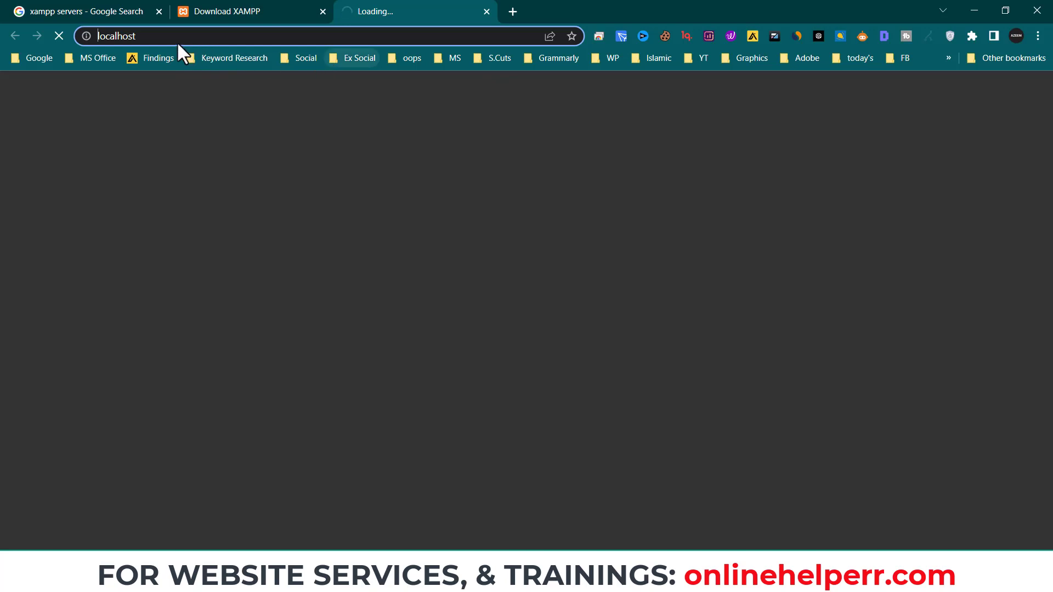
- Change the address from localhost/dashboard to localhost/phpmyadmin and load it
{"action": "left_click", "coordinate": [148, 37]}
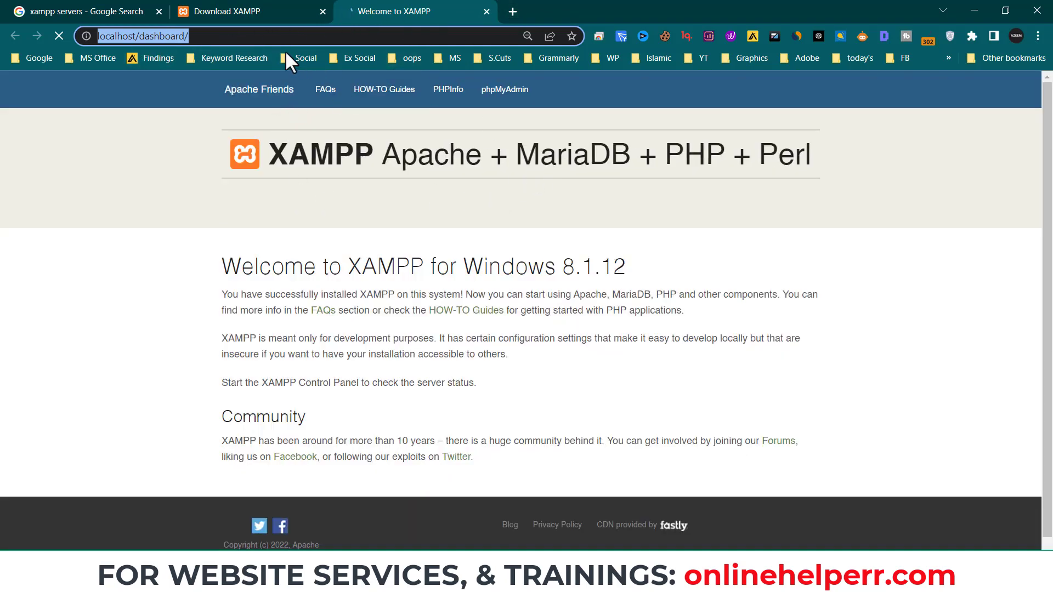
{"action": "left_click", "coordinate": [274, 37]}
{"action": "left_click_drag", "start_coordinate": [185, 38], "coordinate": [141, 42]}
{"action": "type", "text": "pht"}
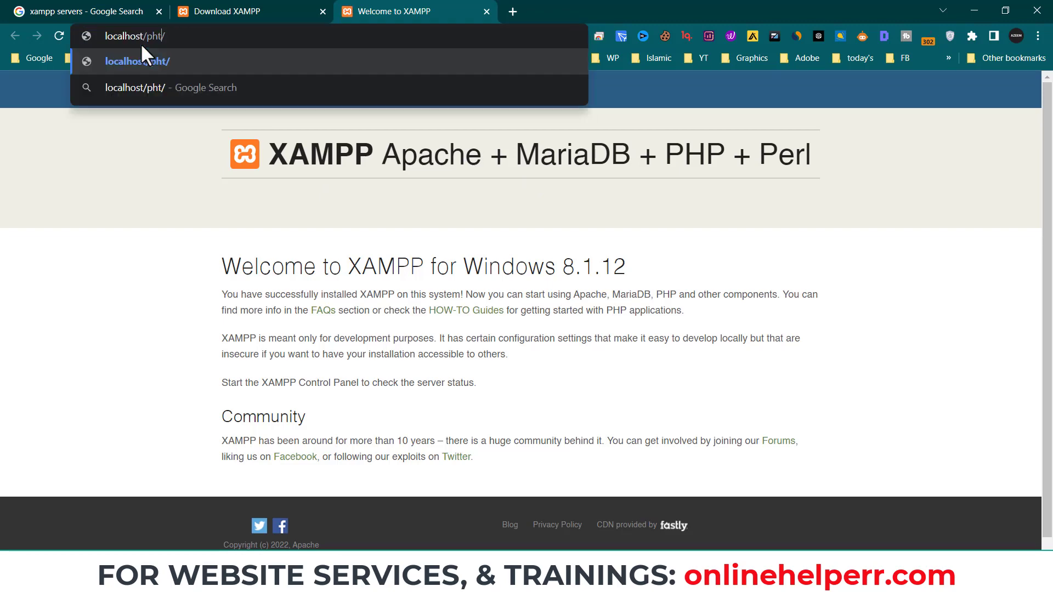
{"action": "key", "text": "BackSpace"}
{"action": "type", "text": "pmya"}
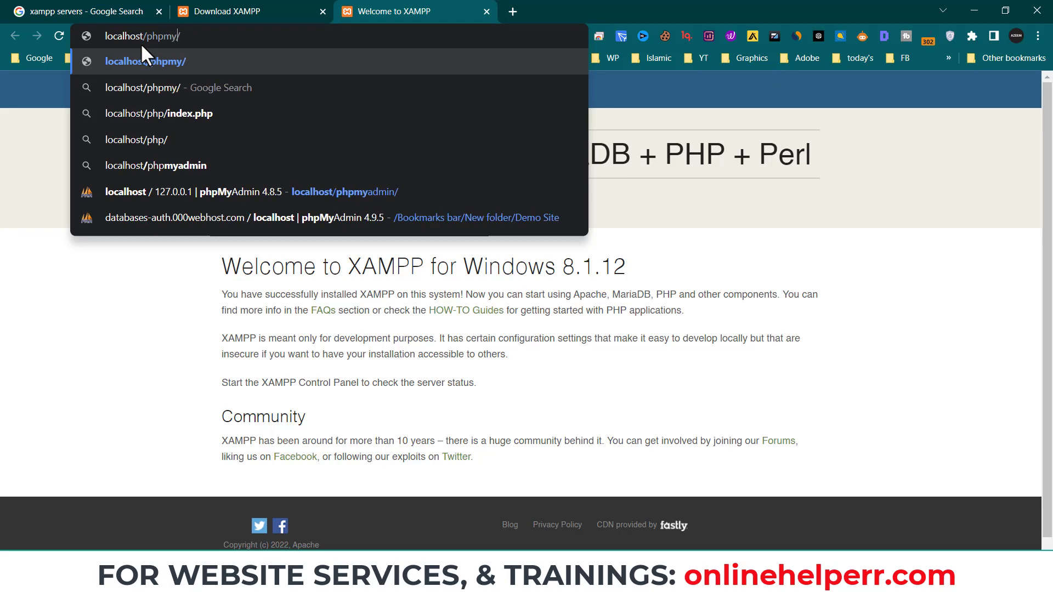
{"action": "type", "text": "dmin"}
{"action": "key", "text": "Return"}
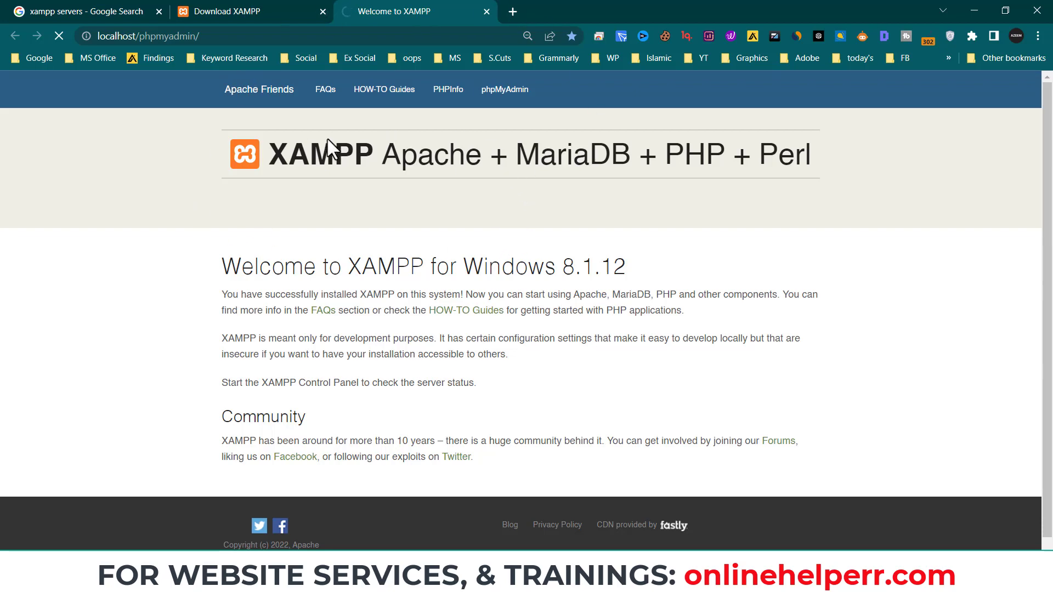
- Minimise the XAMPP Control Panel and open a new blank browser tab
{"action": "left_click", "coordinate": [631, 577]}
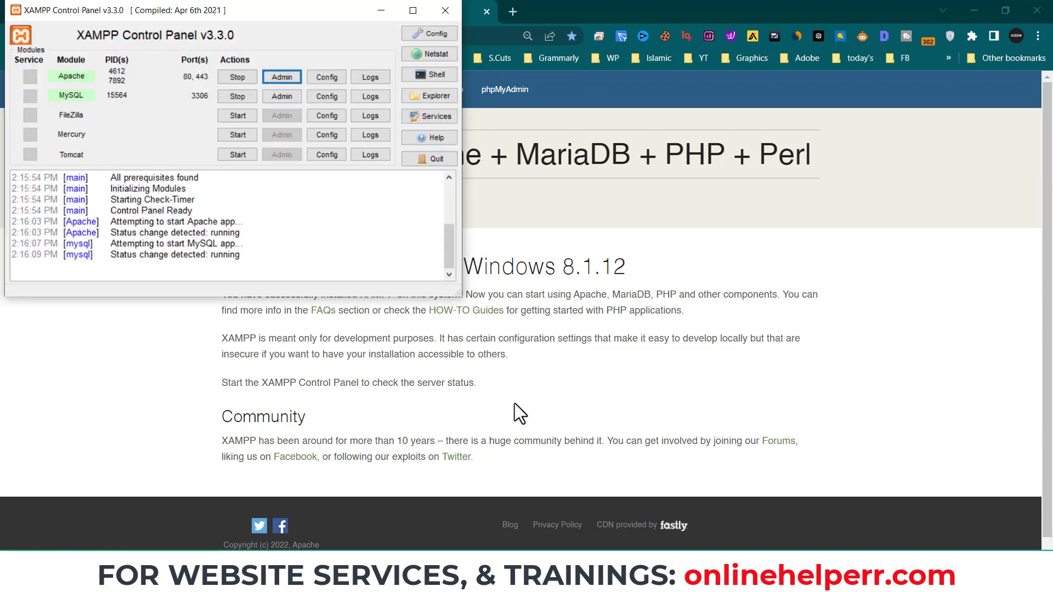
{"action": "left_click", "coordinate": [381, 11]}
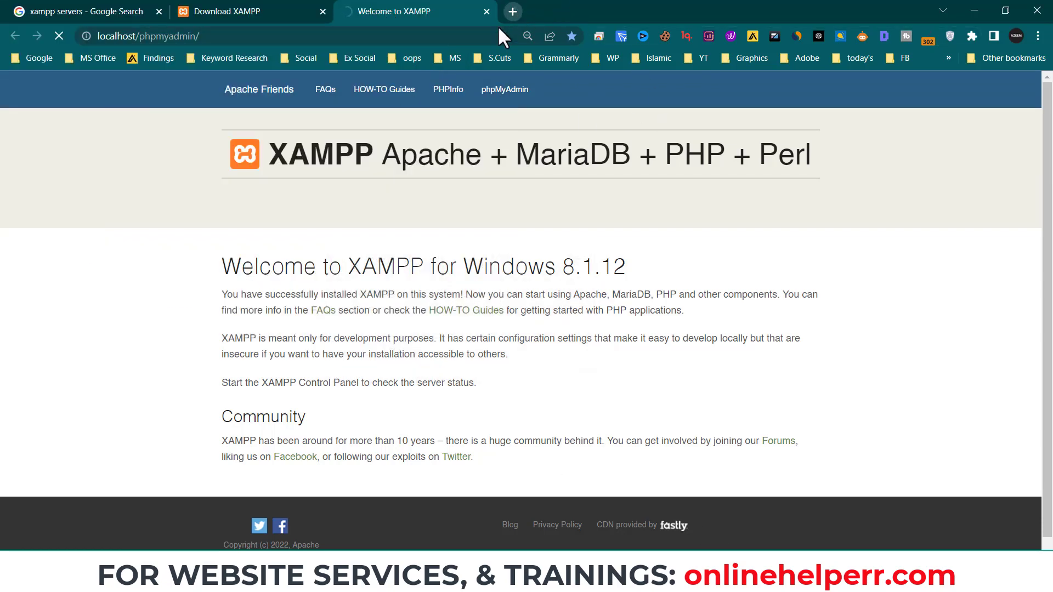
{"action": "left_click", "coordinate": [513, 12]}
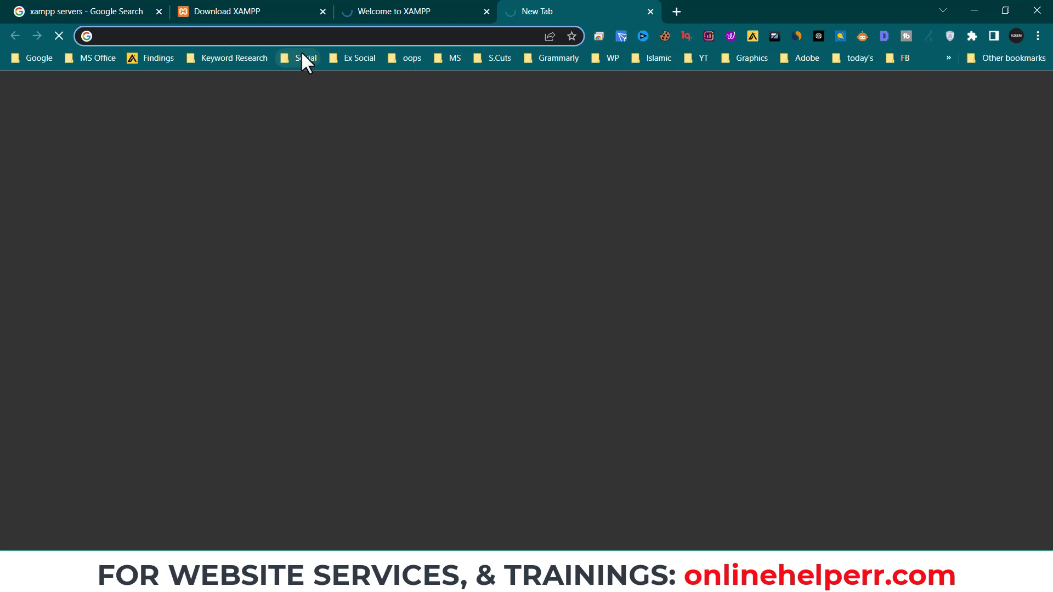
- Search Google for 'wordpress.or' from the new tab's address bar
{"action": "type", "text": "wordpress.o"}
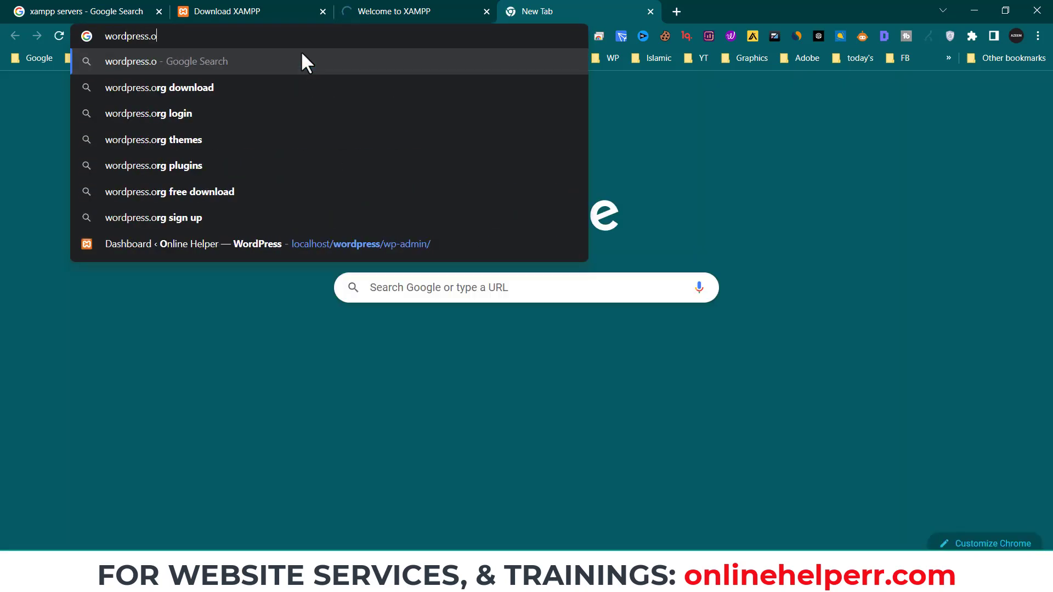
{"action": "type", "text": "rg"}
{"action": "key", "text": "BackSpace"}
{"action": "key", "text": "BackSpace"}
{"action": "type", "text": "rg"}
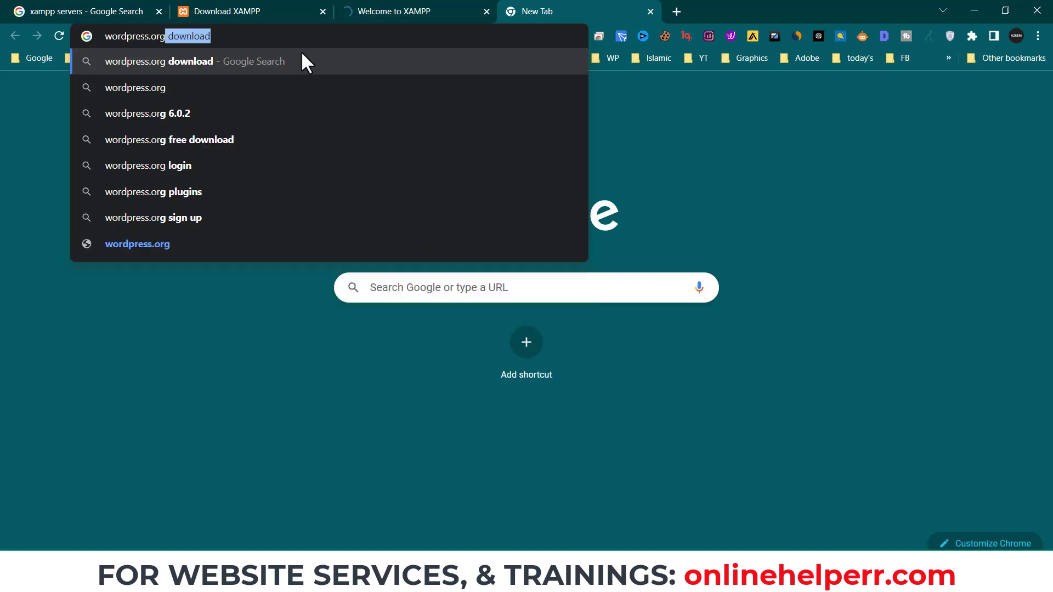
{"action": "key", "text": "Return"}
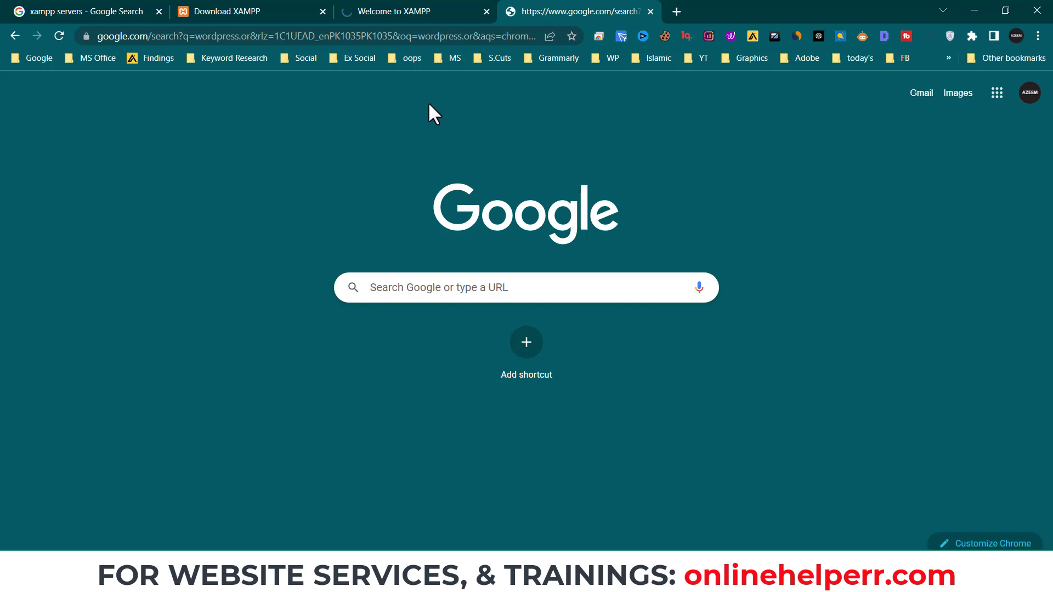
- Return to the localhost/phpmyadmin tab showing the MariaDB database list
{"action": "left_click", "coordinate": [427, 11]}
{"action": "left_click", "coordinate": [526, 6]}
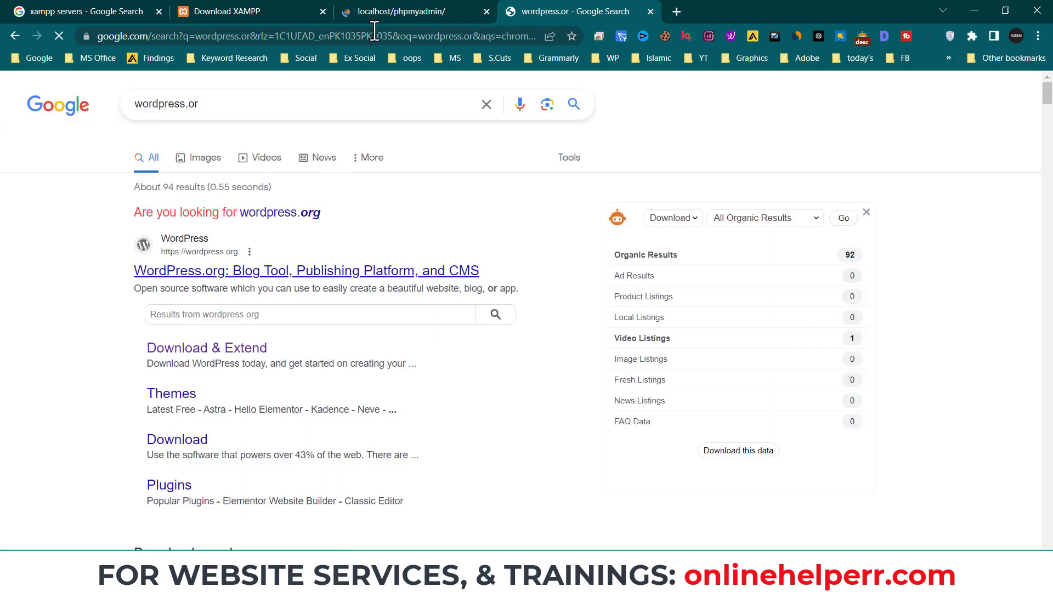
{"action": "left_click", "coordinate": [393, 11]}
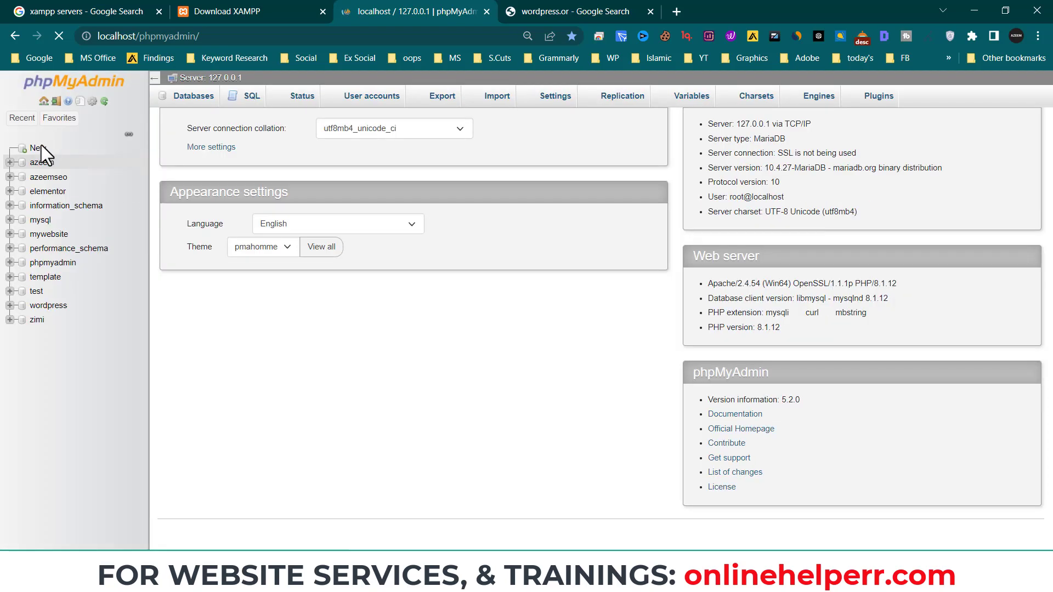
- Choose New in the phpMyAdmin sidebar to begin creating a database
{"action": "left_click", "coordinate": [38, 148]}
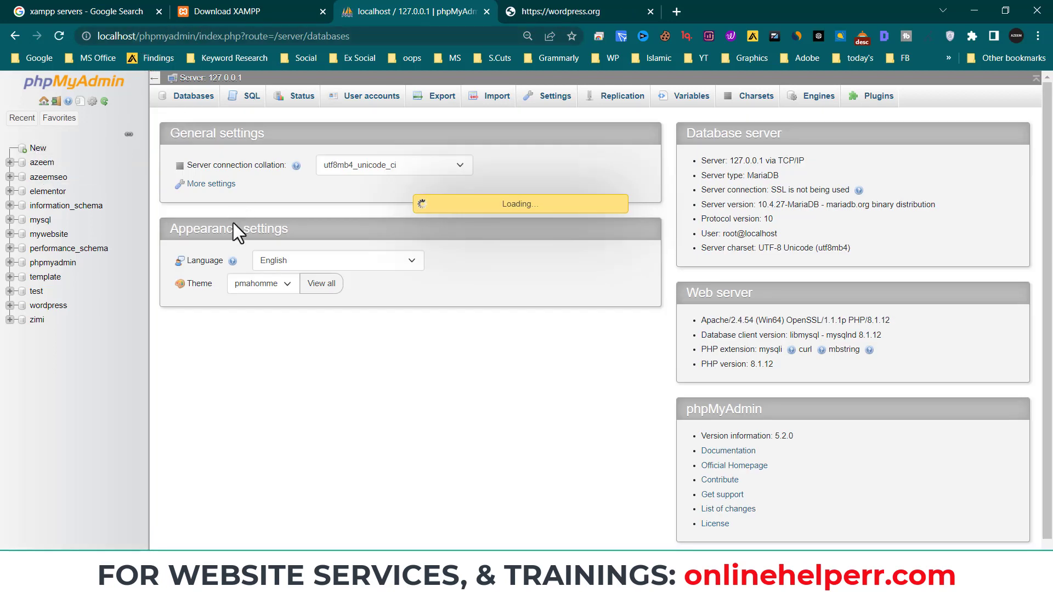
- Create an empty database named 'tutorial', then go to the wordpress.org tab
{"action": "left_click", "coordinate": [38, 148]}
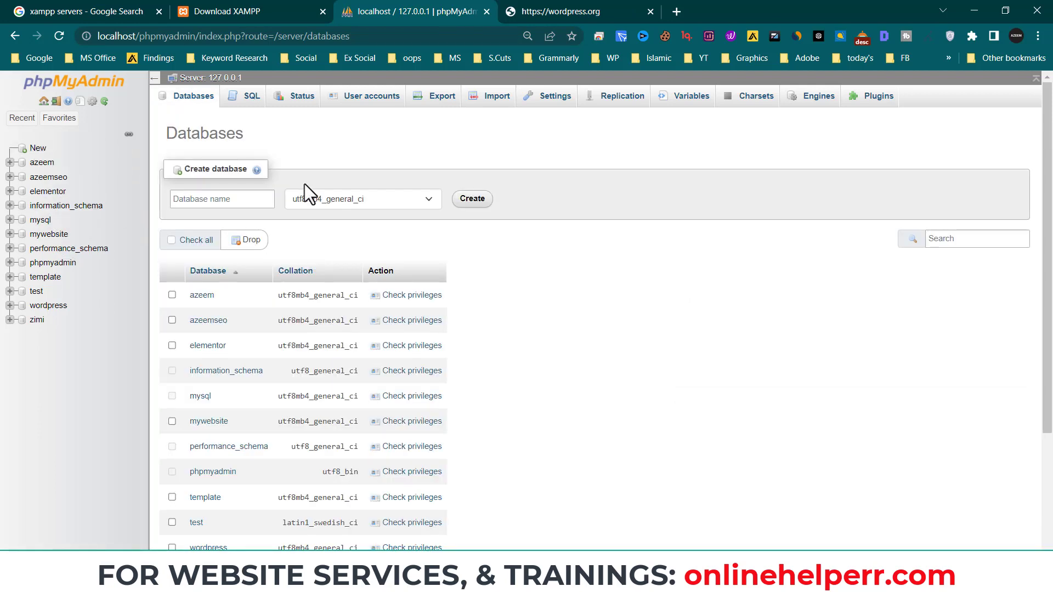
{"action": "left_click", "coordinate": [208, 201]}
{"action": "type", "text": "autorial"}
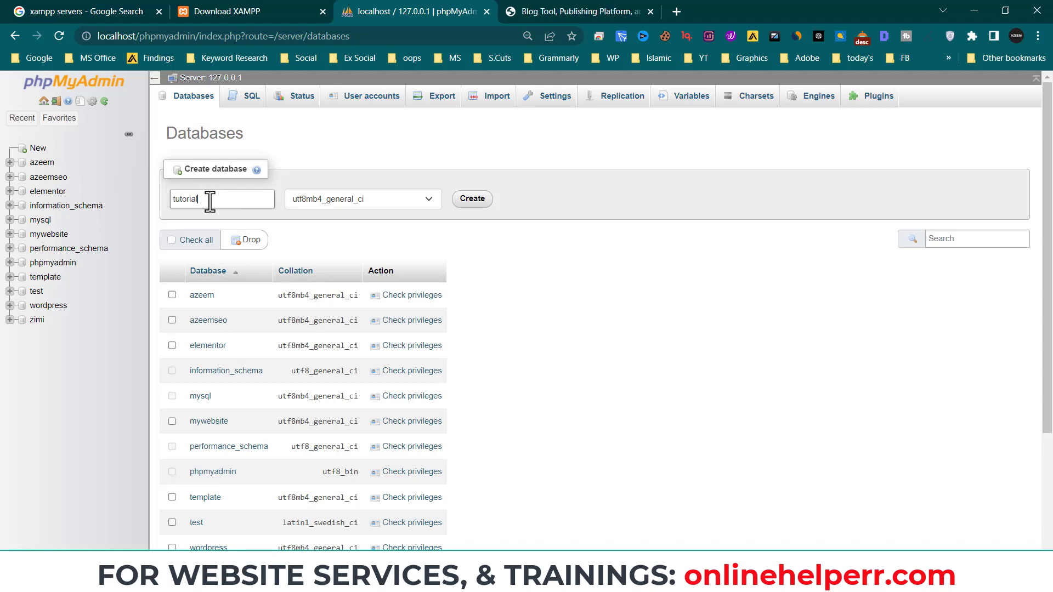
{"action": "left_click", "coordinate": [470, 203]}
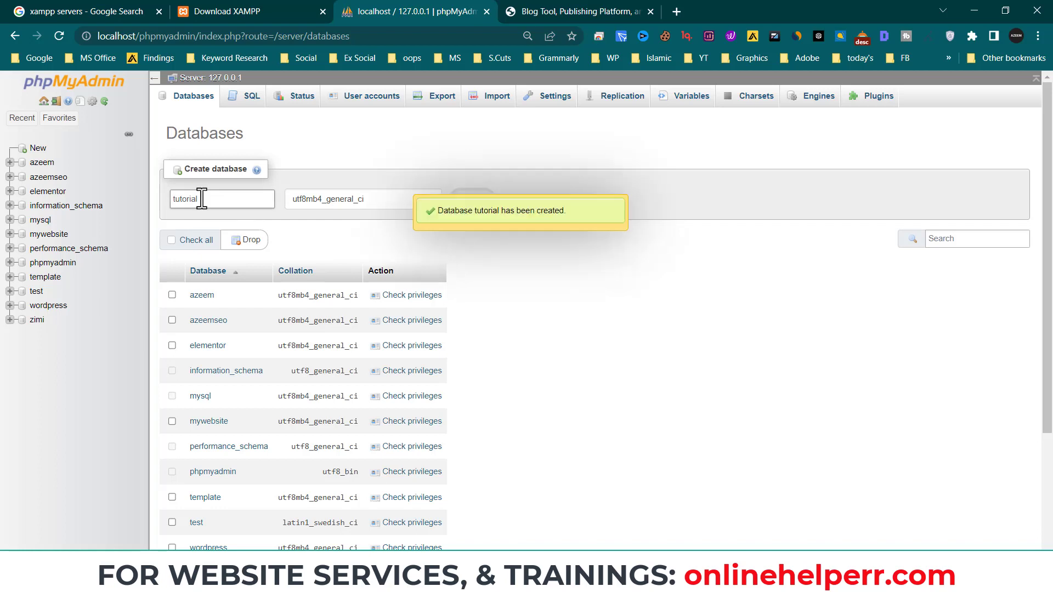
{"action": "left_click_drag", "start_coordinate": [202, 199], "coordinate": [172, 199]}
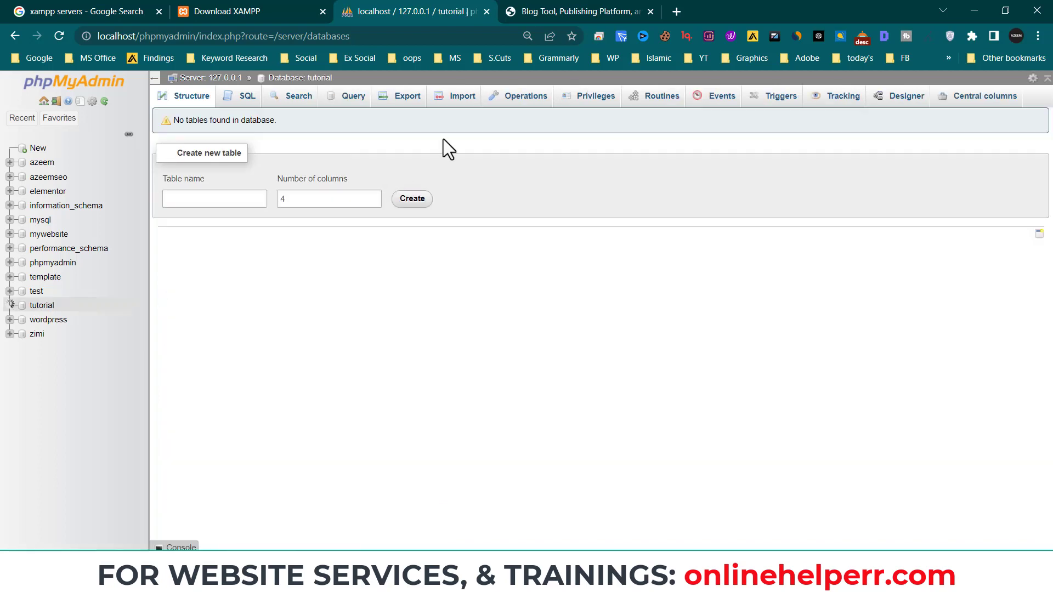
{"action": "left_click", "coordinate": [546, 7]}
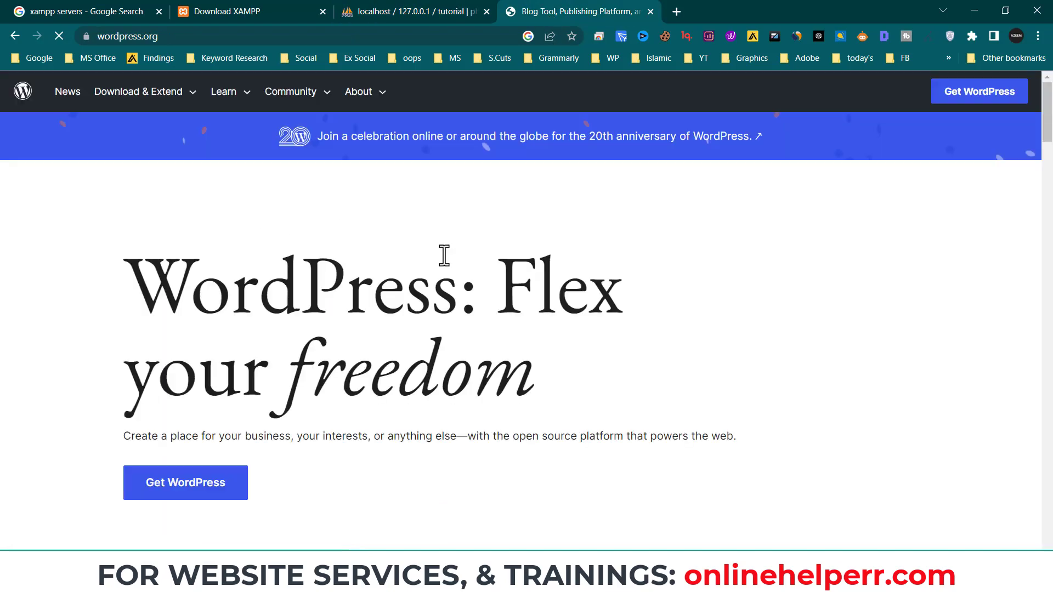
- Download wordpress-6.2.2.zip from the Get WordPress page
{"action": "left_click", "coordinate": [195, 422]}
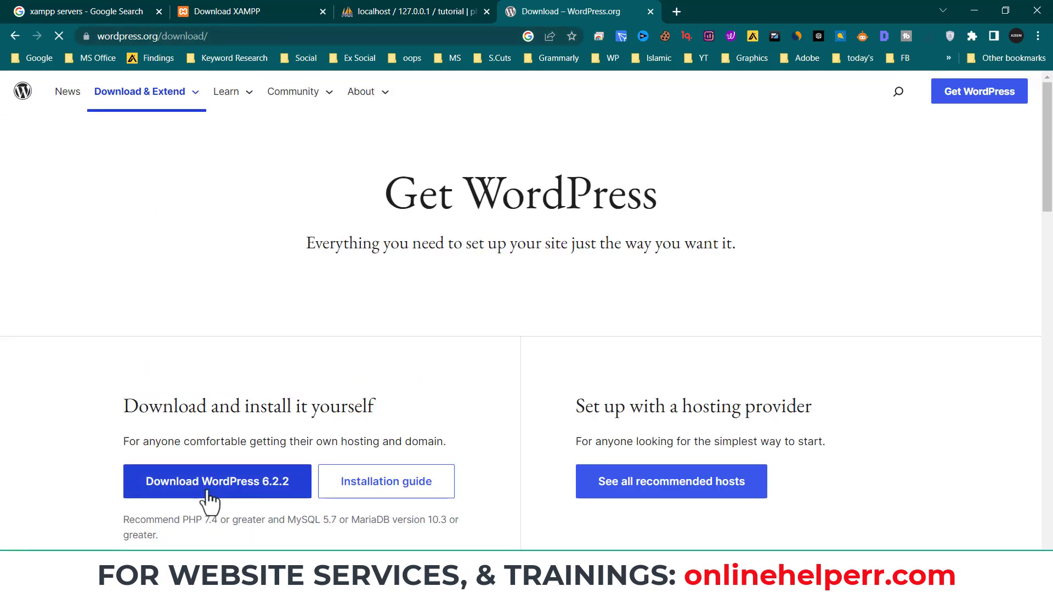
{"action": "left_click", "coordinate": [283, 493]}
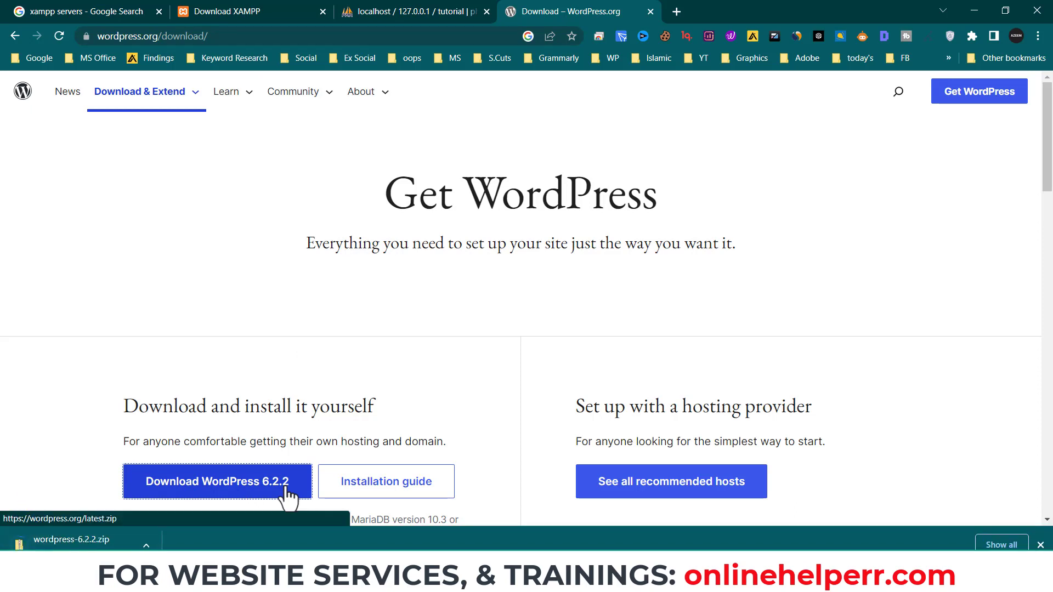
{"action": "scroll", "coordinate": [356, 417], "scroll_direction": "down", "scroll_amount": 1}
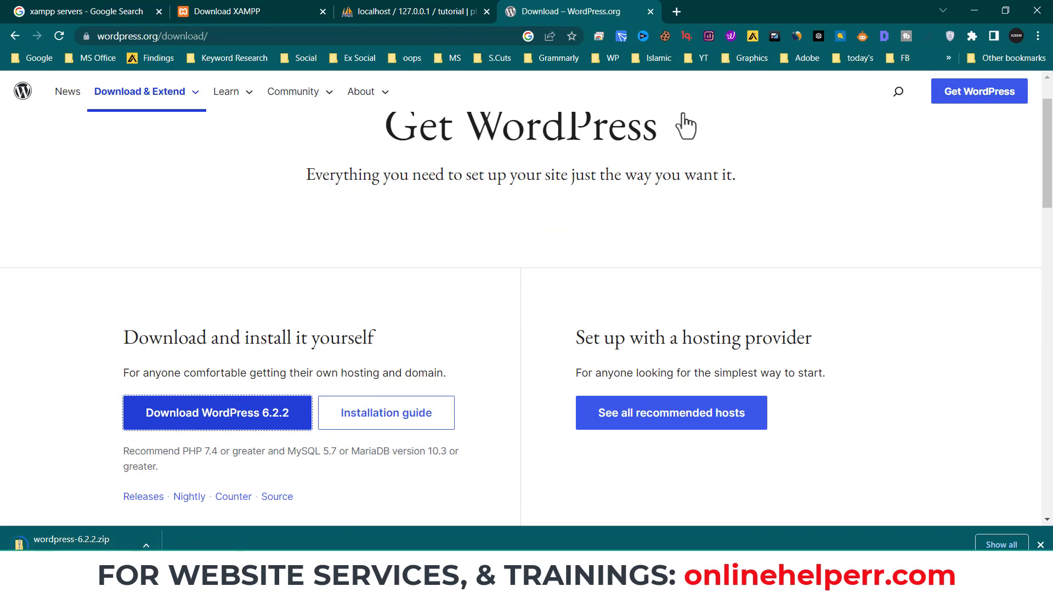
- Search Google for '7zip file extractor' in a new tab, then open Downloads in File Explorer
{"action": "left_click", "coordinate": [676, 11]}
{"action": "type", "text": "7xip"}
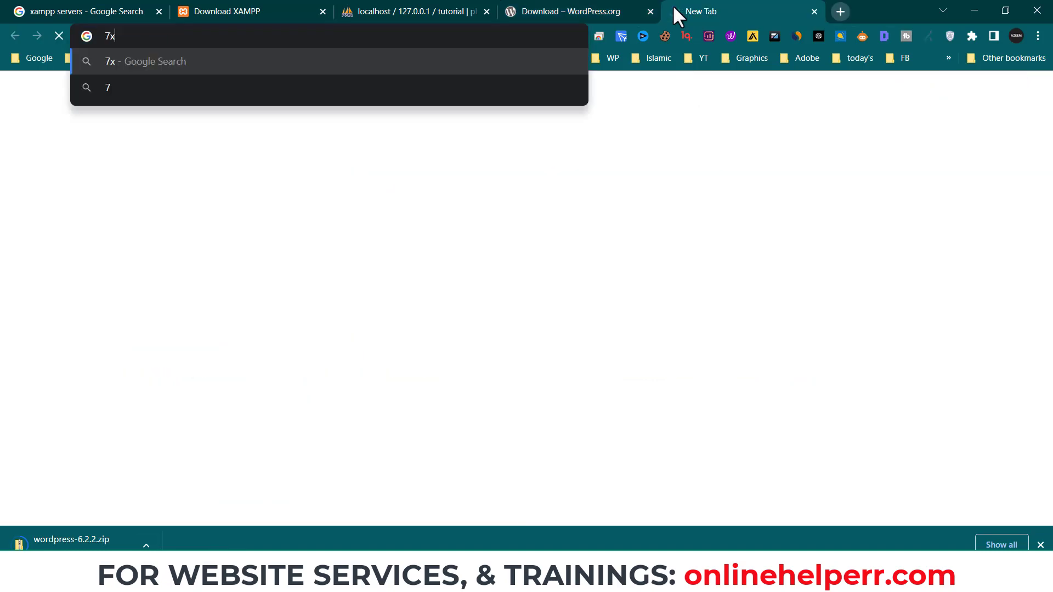
{"action": "key", "text": "BackSpace"}
{"action": "key", "text": "BackSpace"}
{"action": "key", "text": "BackSpace"}
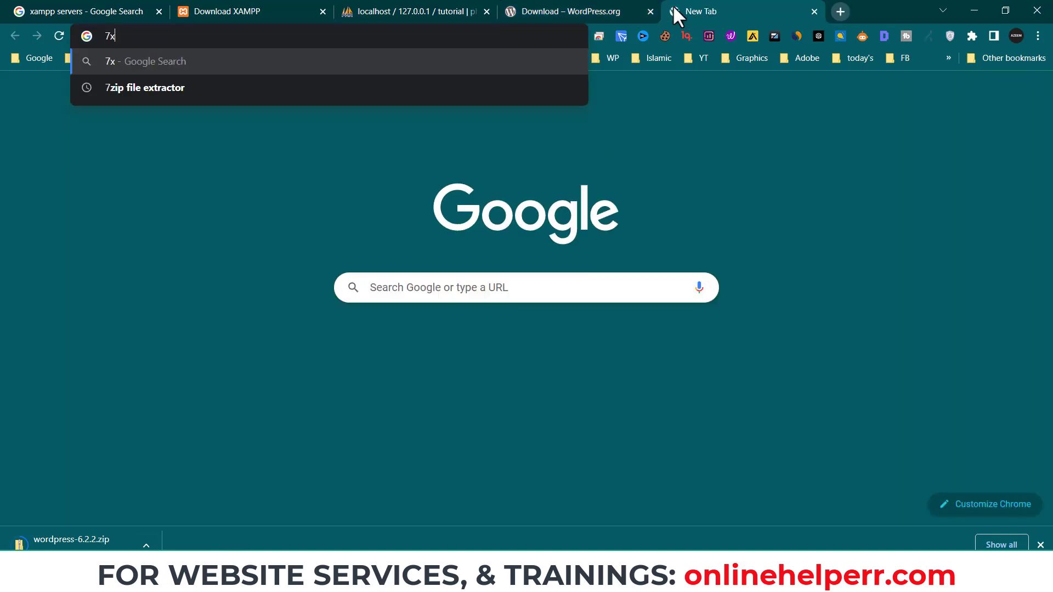
{"action": "type", "text": "zip fil"}
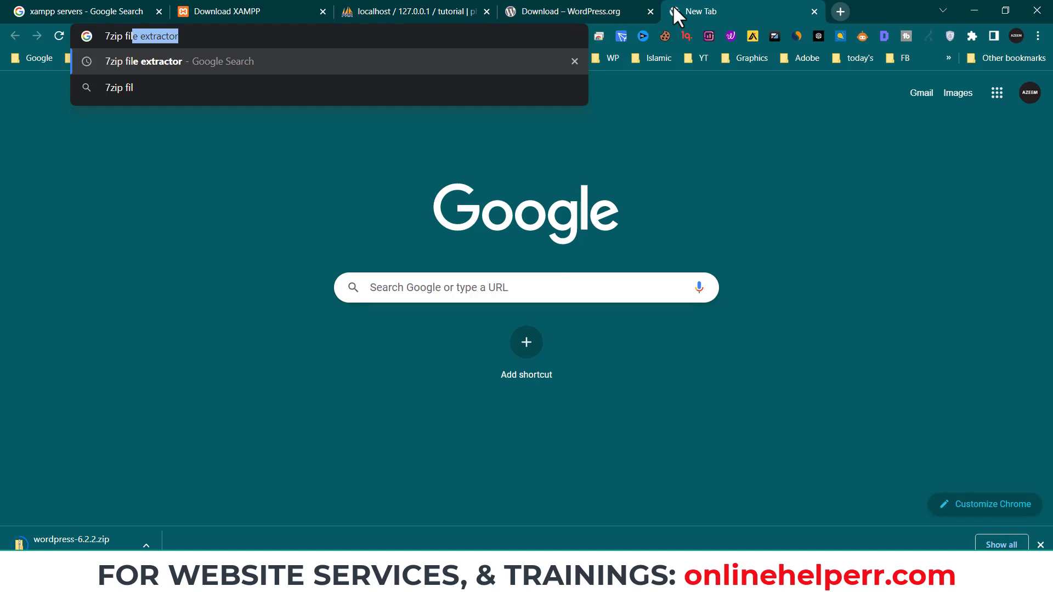
{"action": "key", "text": "Return"}
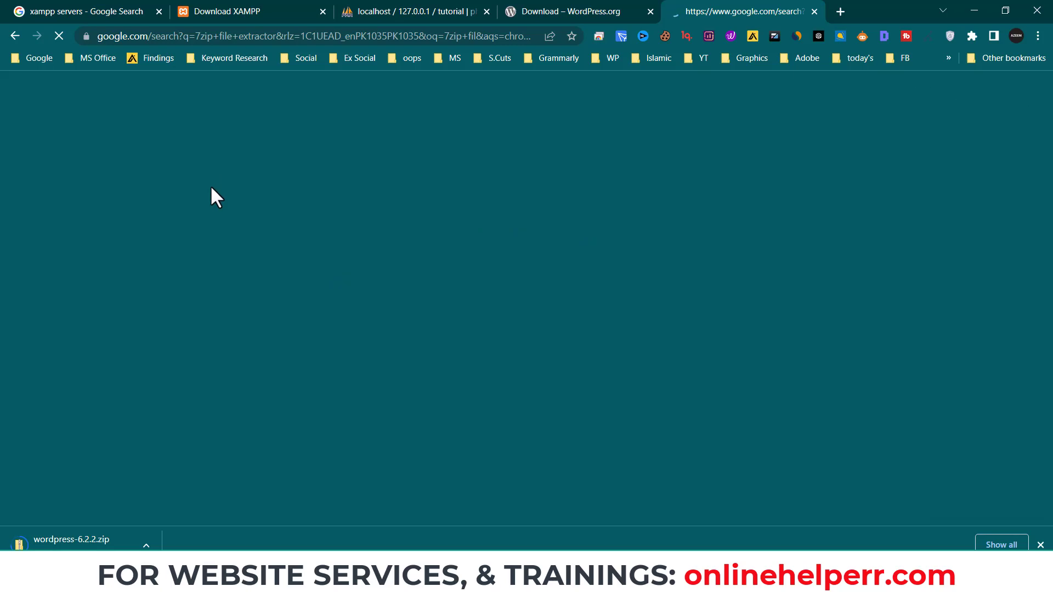
{"action": "left_click", "coordinate": [81, 176]}
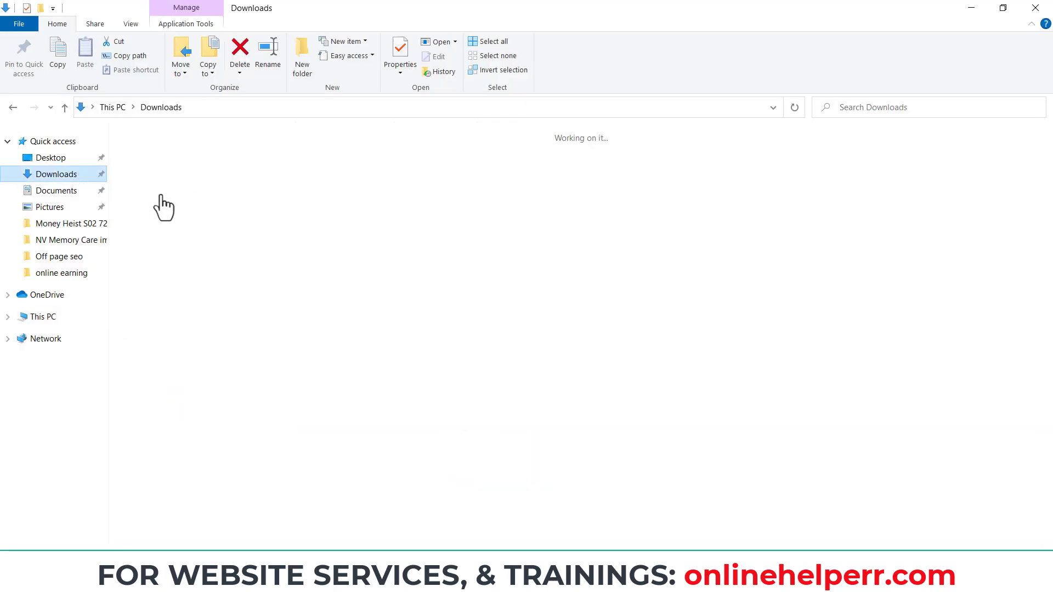
- Extract wordpress-6.2.2.zip with 7-Zip's Extract to "wordpress-6.2.2\" option
{"action": "left_click", "coordinate": [147, 183]}
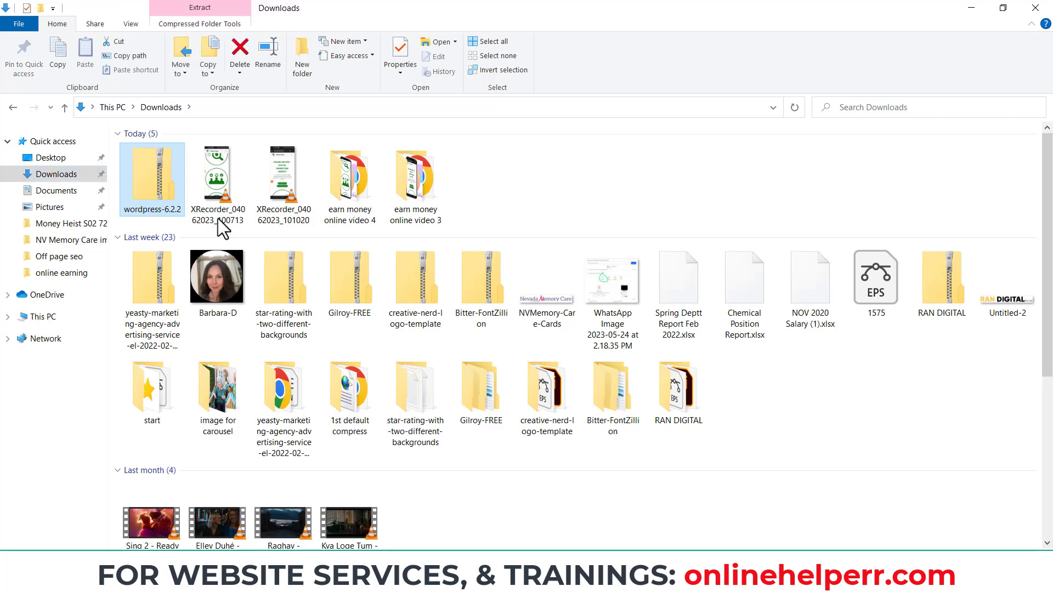
{"action": "right_click", "coordinate": [148, 183]}
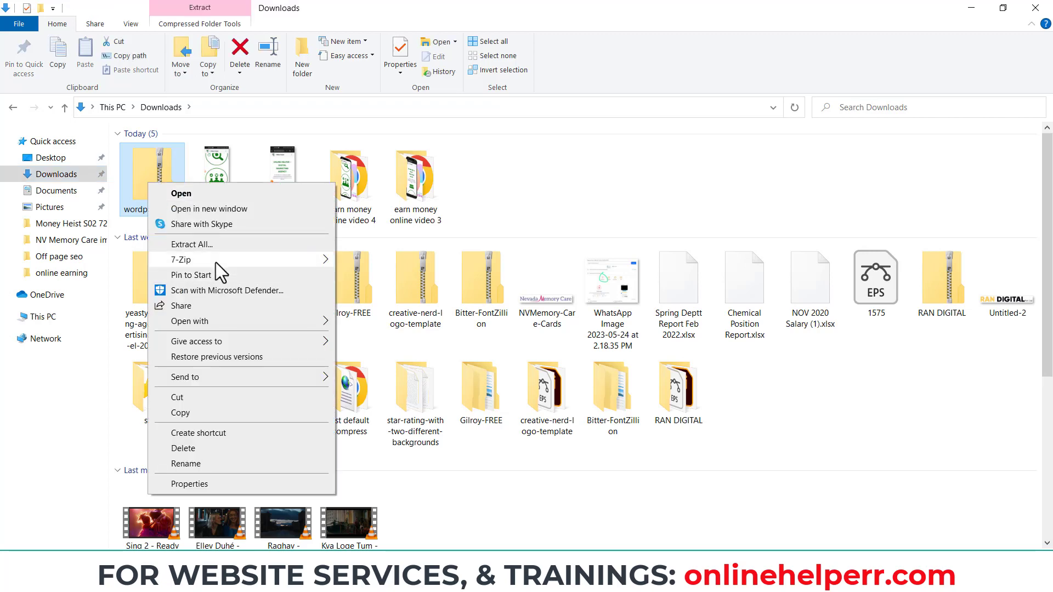
{"action": "mouse_move", "coordinate": [215, 262]}
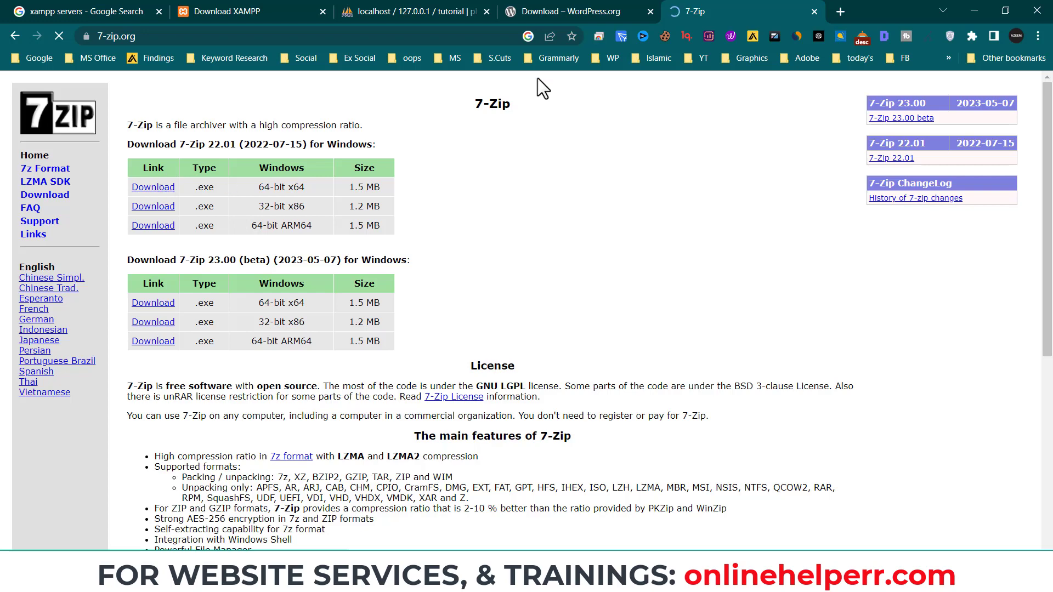
{"action": "key", "text": "alt+Tab"}
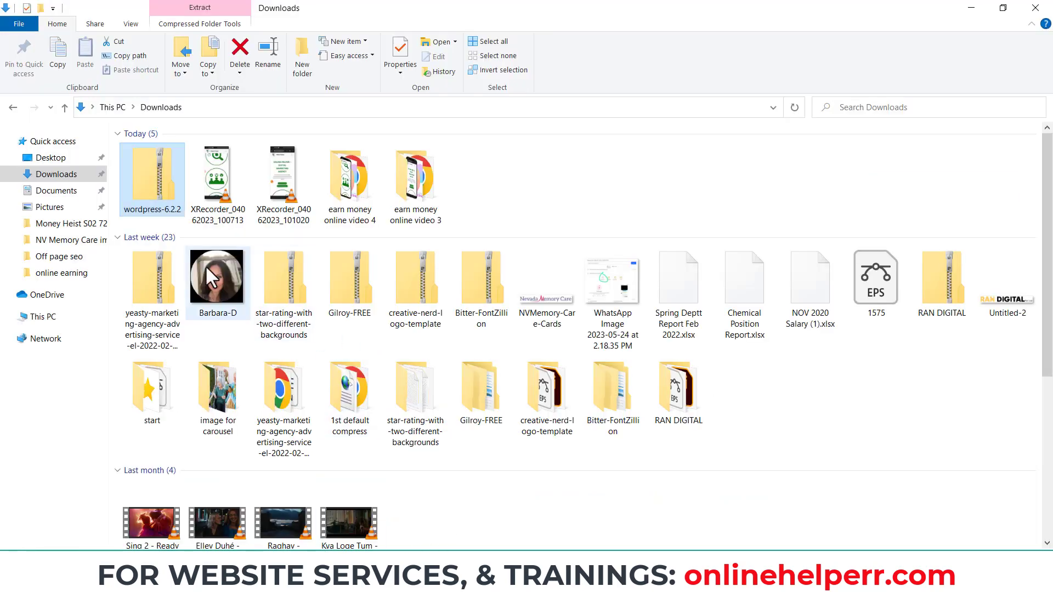
{"action": "right_click", "coordinate": [156, 185]}
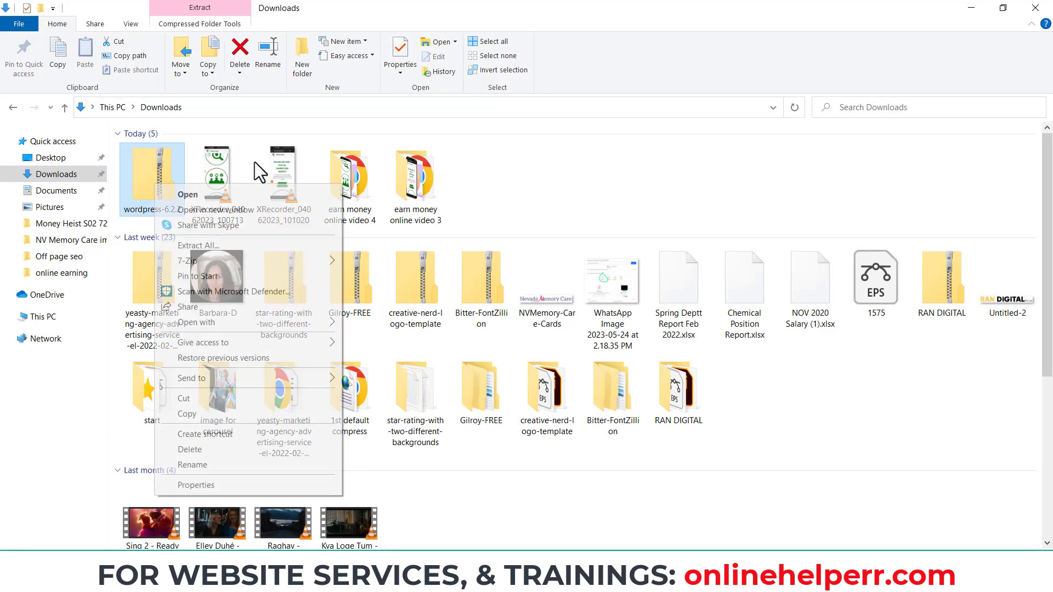
{"action": "mouse_move", "coordinate": [215, 263]}
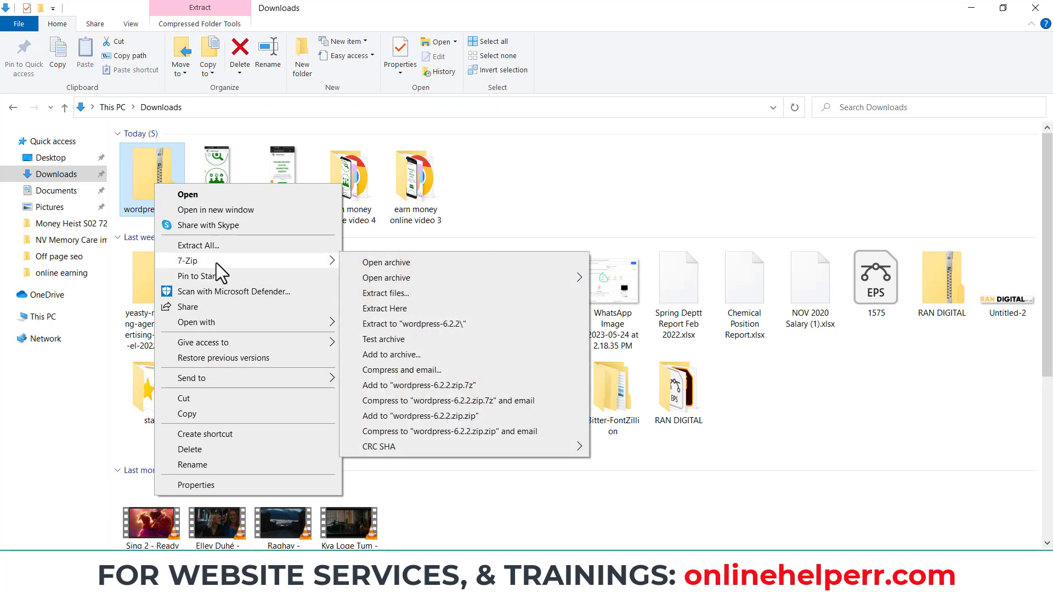
{"action": "left_click", "coordinate": [403, 323]}
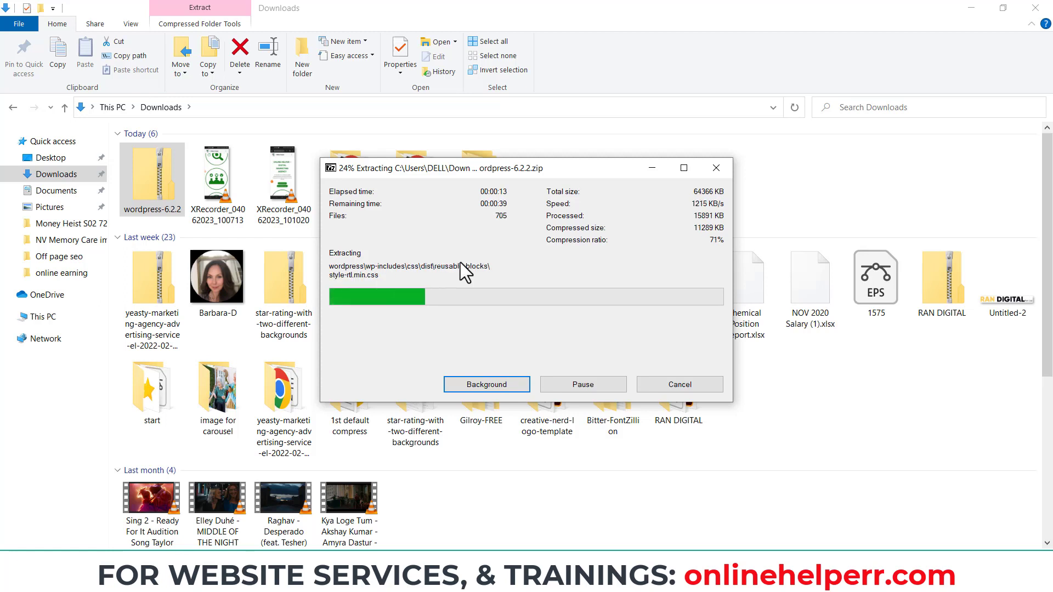
- Check that the extracted wordpress-6.2.2 folder contains the wordpress folder, then return to Downloads
{"action": "left_click", "coordinate": [656, 163]}
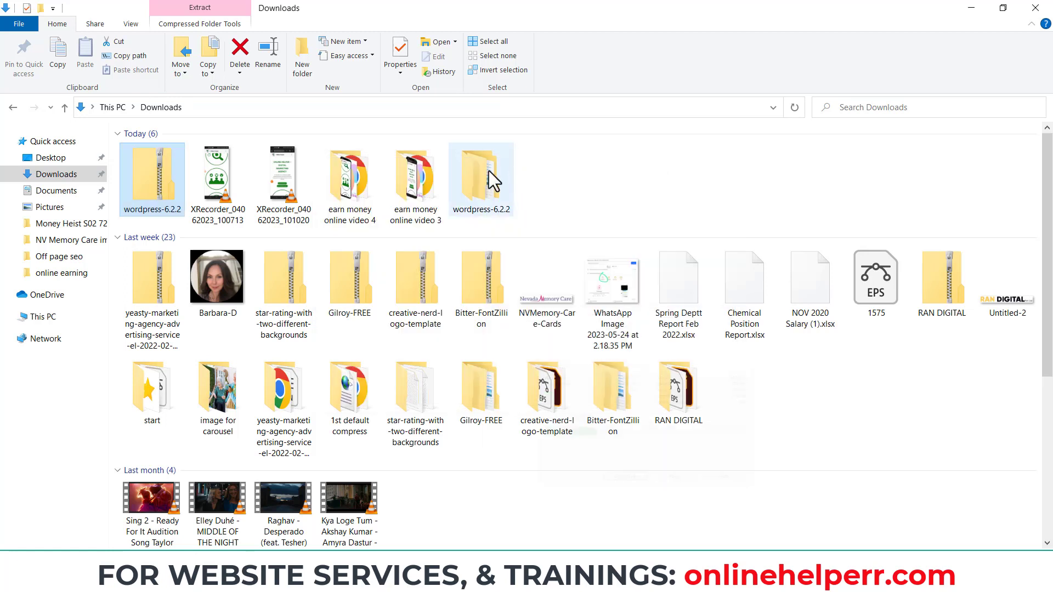
{"action": "left_click", "coordinate": [478, 171]}
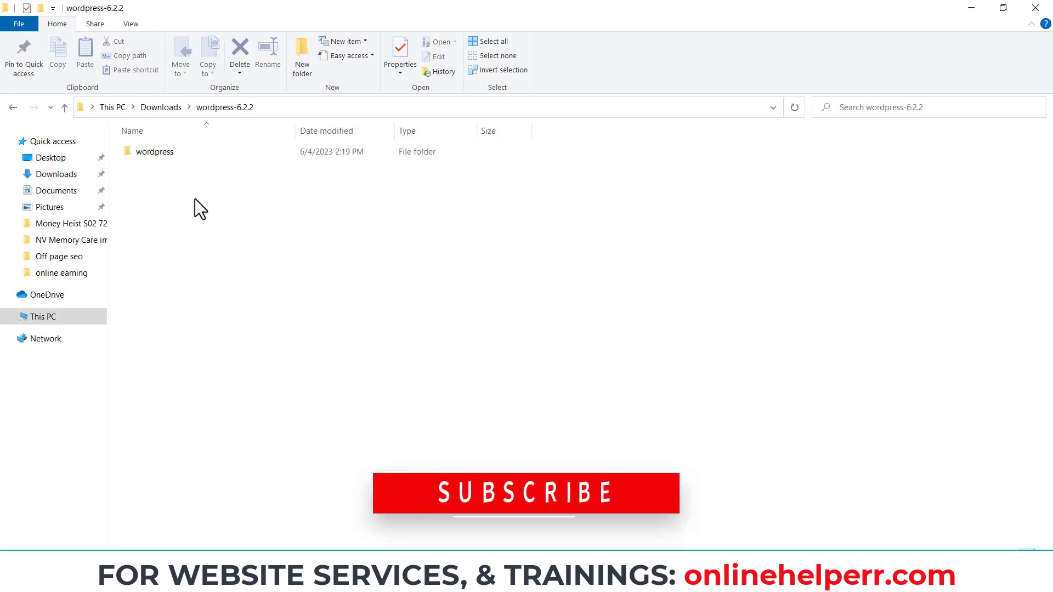
{"action": "left_click", "coordinate": [167, 108]}
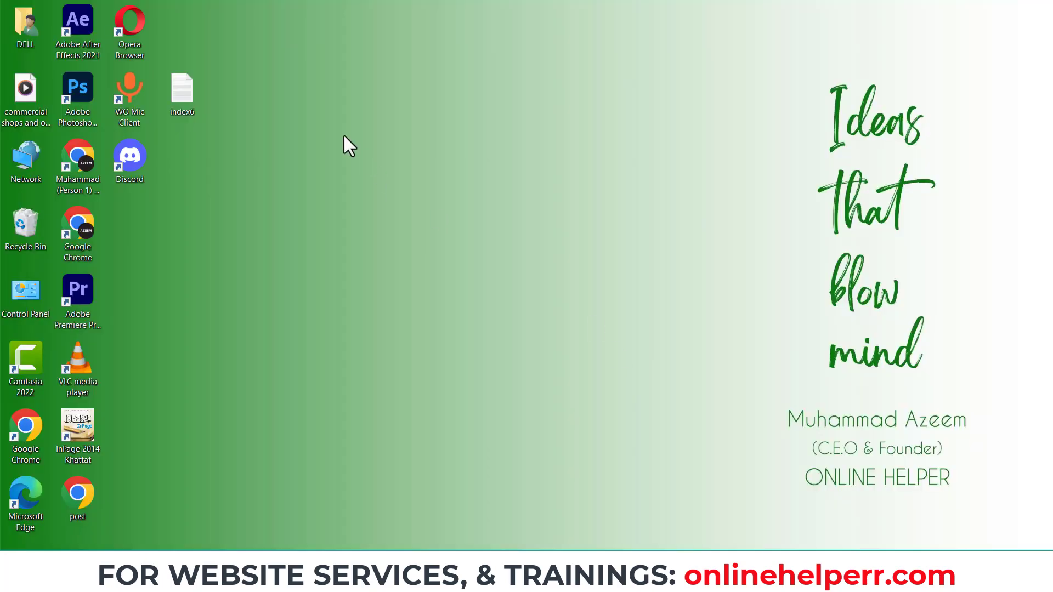
- Refresh the desktop twice and bring the Downloads window back to the front
{"action": "right_click", "coordinate": [343, 133]}
{"action": "left_click", "coordinate": [416, 183]}
{"action": "right_click", "coordinate": [370, 202]}
{"action": "left_click", "coordinate": [395, 240]}
{"action": "left_click", "coordinate": [351, 578]}
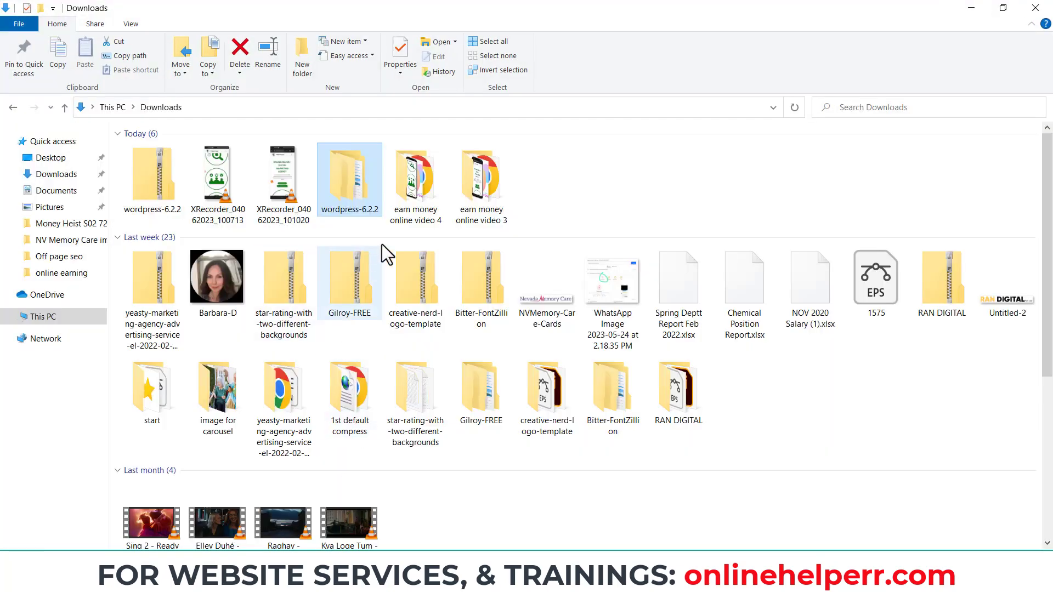
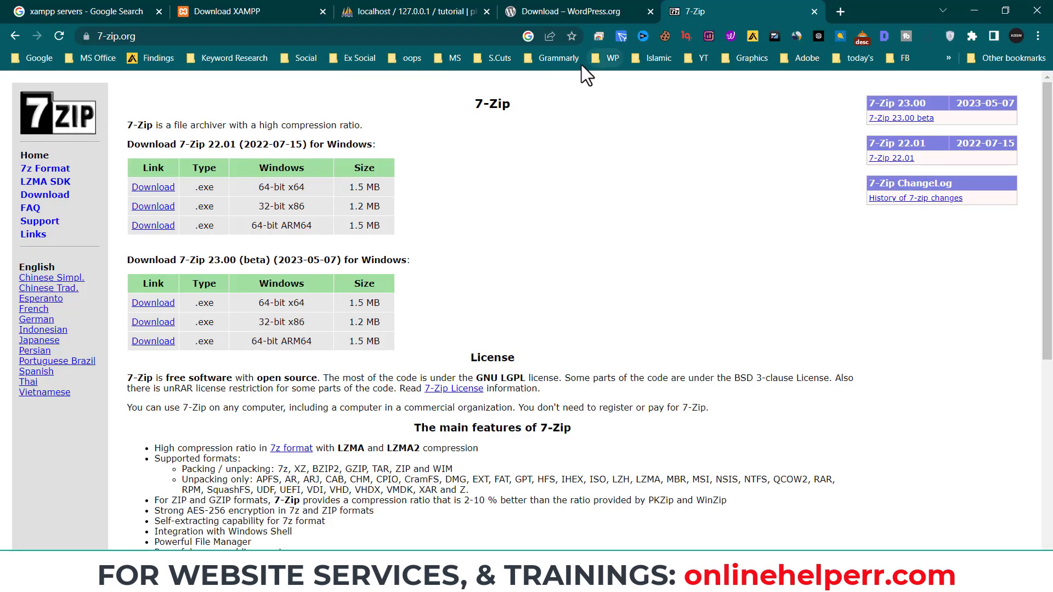
- Load localhost/tutorial/ in a new Chrome tab, reloading until the WordPress language page appears
{"action": "left_click", "coordinate": [832, 14]}
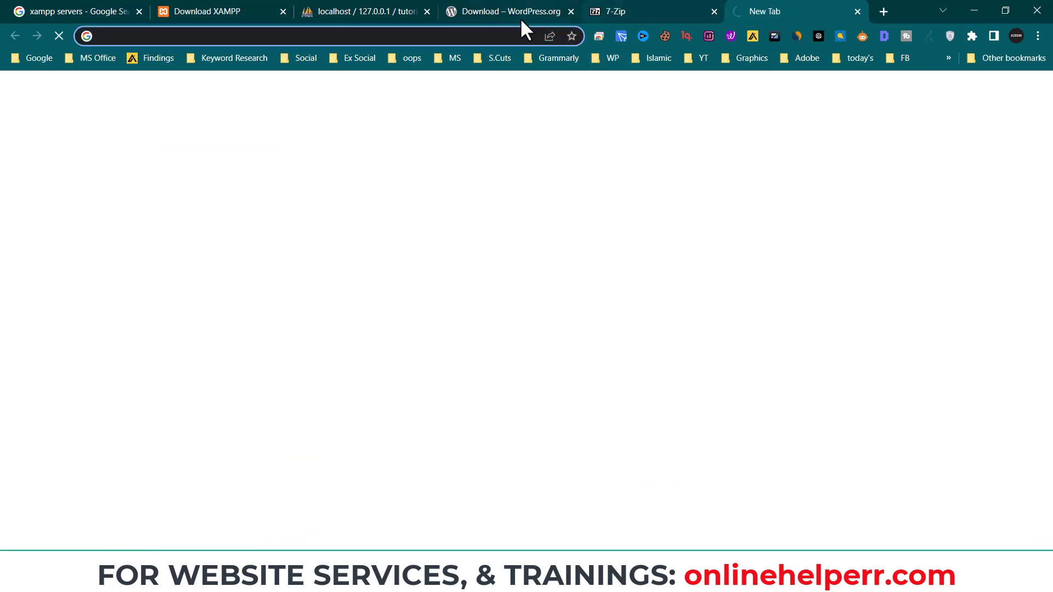
{"action": "type", "text": "local"}
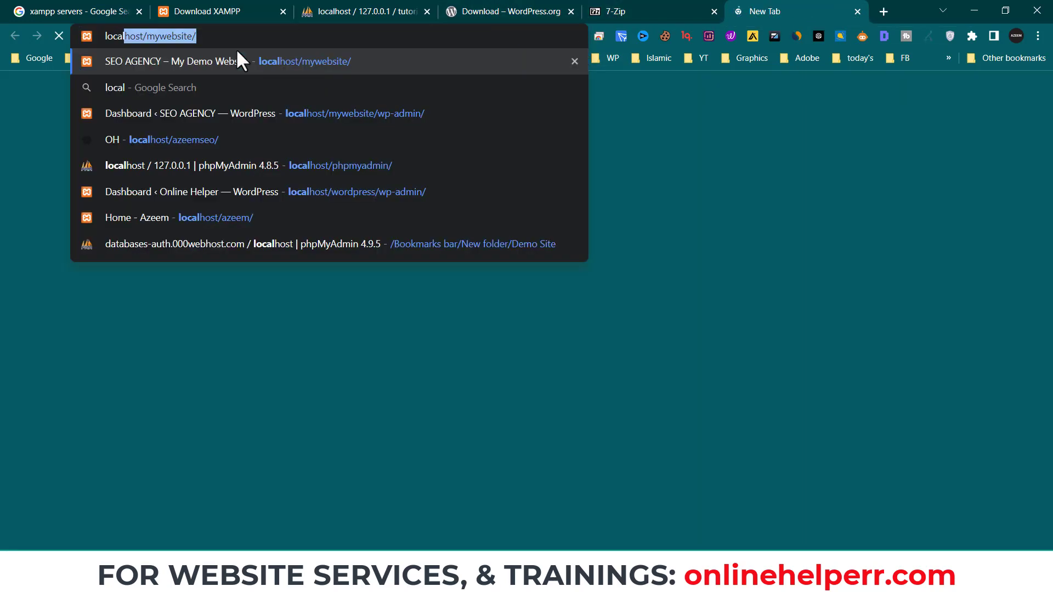
{"action": "type", "text": "host/"}
{"action": "key", "text": "BackSpace"}
{"action": "type", "text": "host/"}
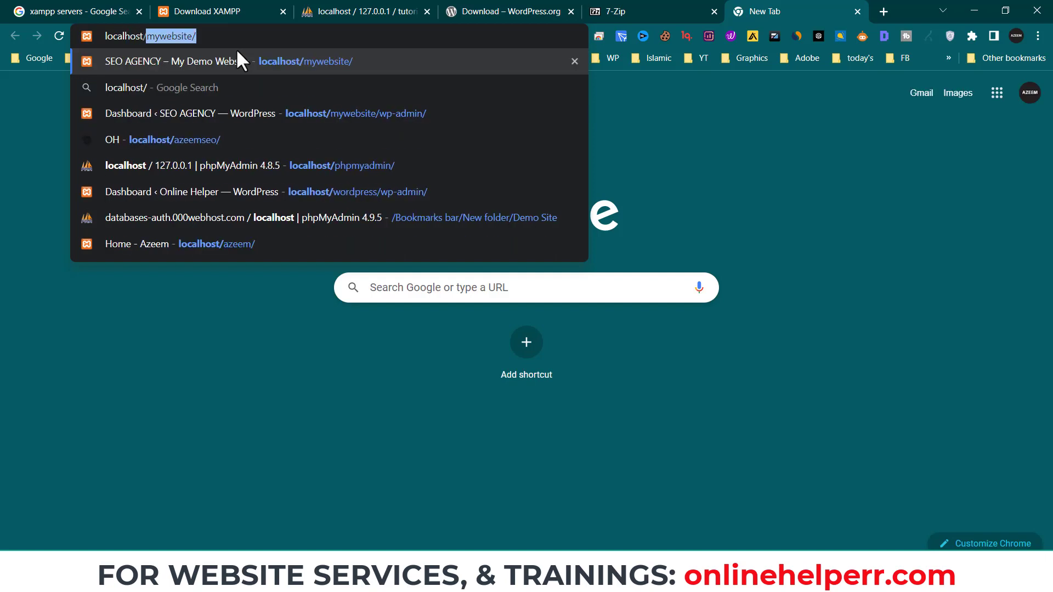
{"action": "type", "text": "tutorial/"}
{"action": "key", "text": "Return"}
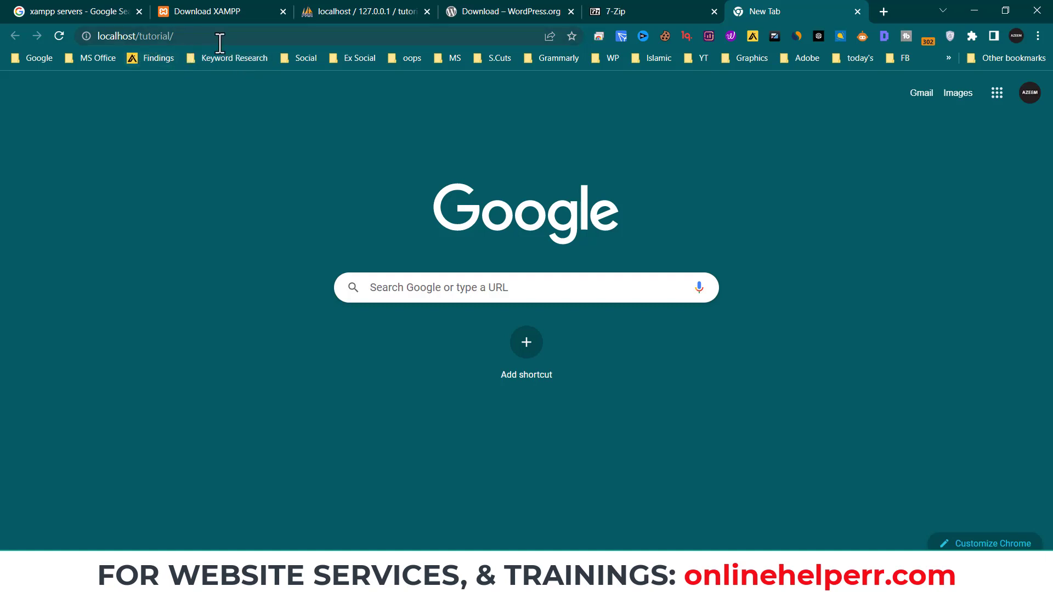
{"action": "left_click", "coordinate": [221, 37]}
{"action": "key", "text": "Return"}
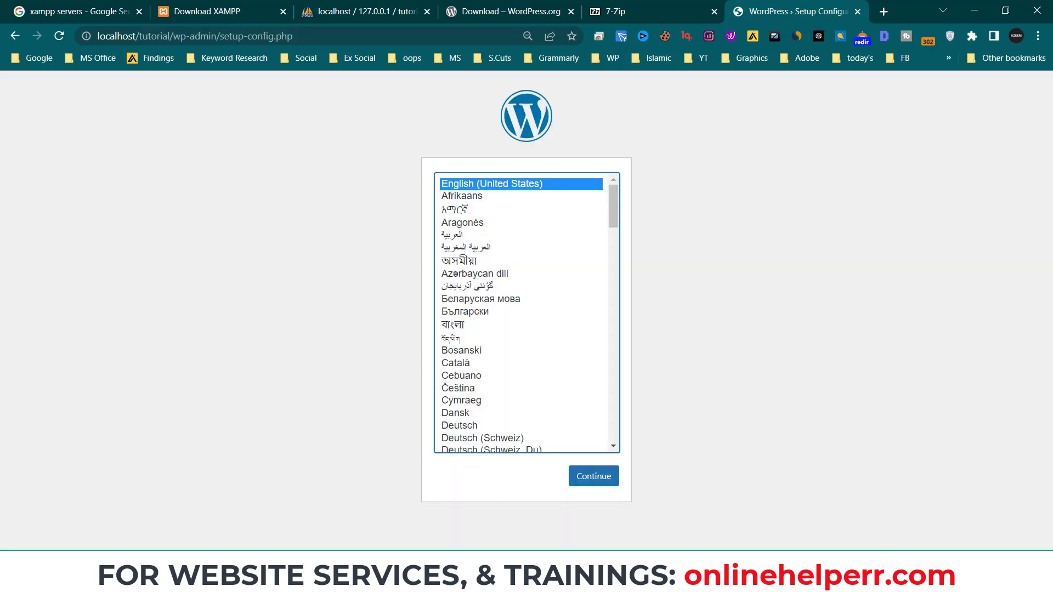
- Check the XAMPP control panel, then continue setup with English (United States) as the language
{"action": "key", "text": "alt+Tab"}
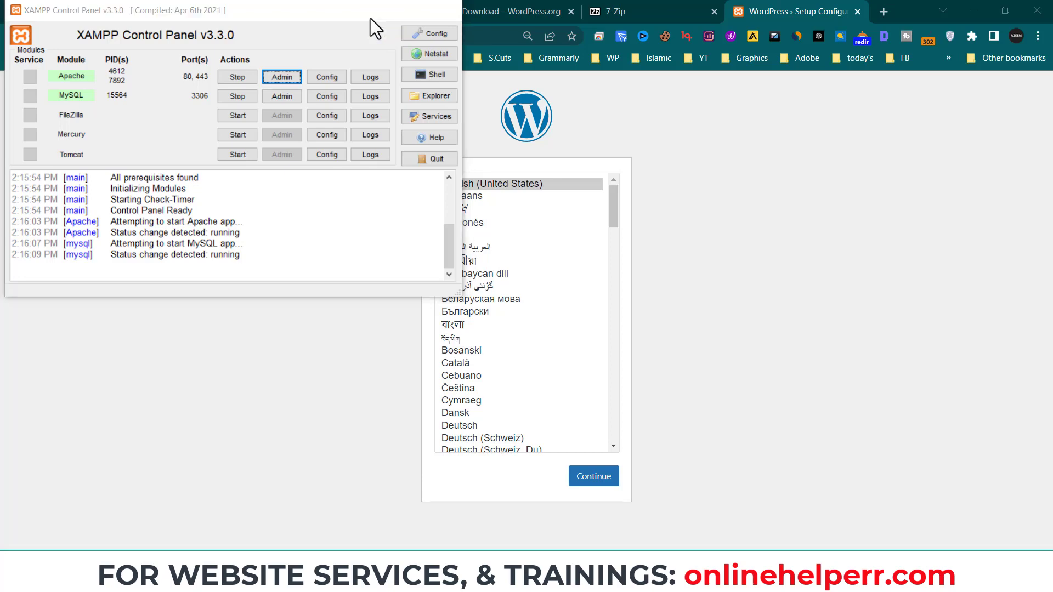
{"action": "left_click", "coordinate": [370, 18]}
{"action": "left_click", "coordinate": [589, 477]}
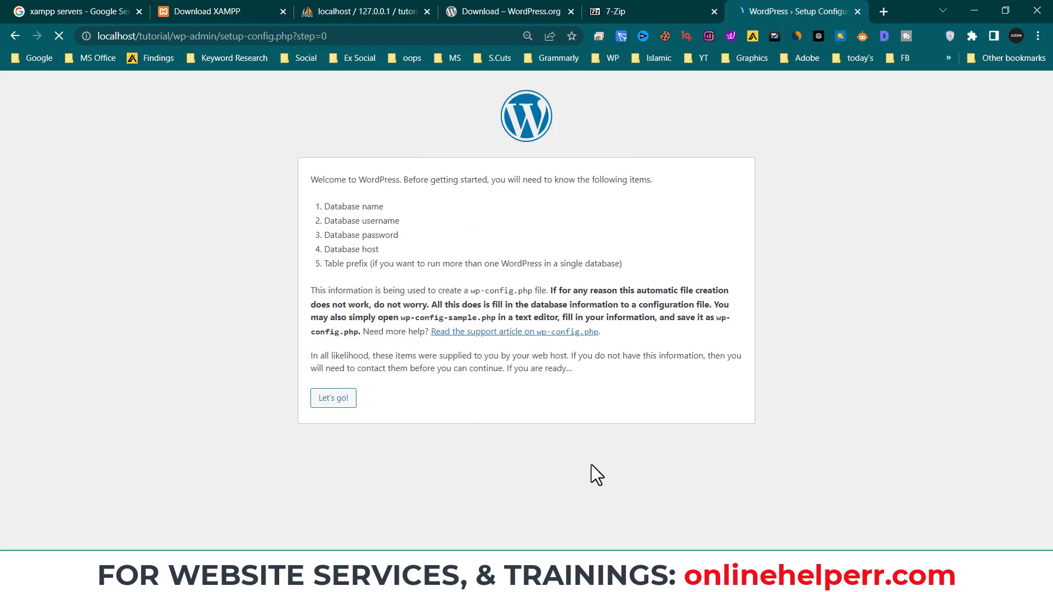
- Start the database setup and enter 'tutorial' as the database name
{"action": "left_click", "coordinate": [335, 403]}
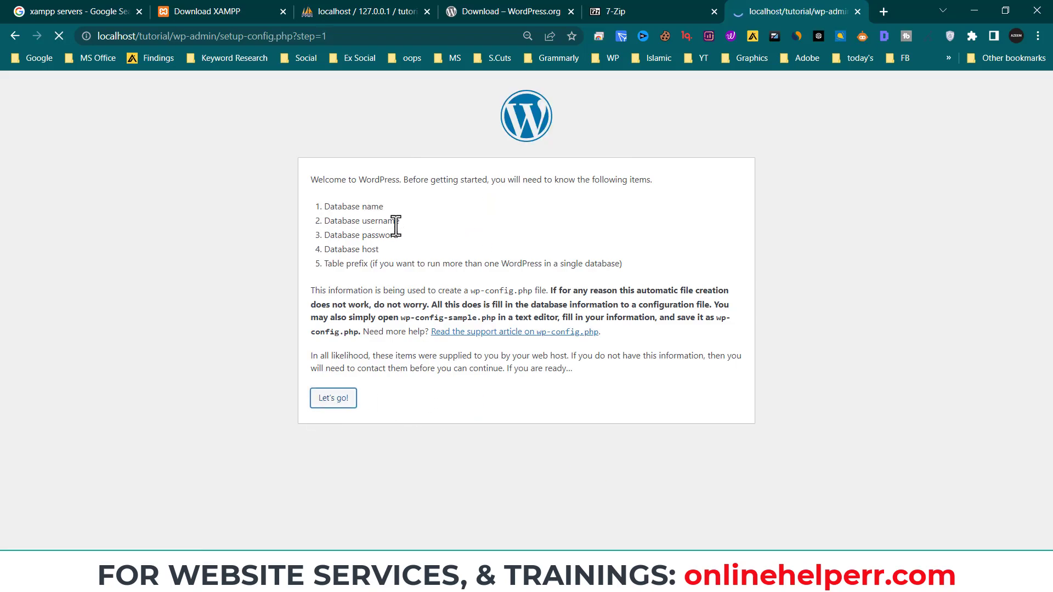
{"action": "left_click", "coordinate": [445, 212]}
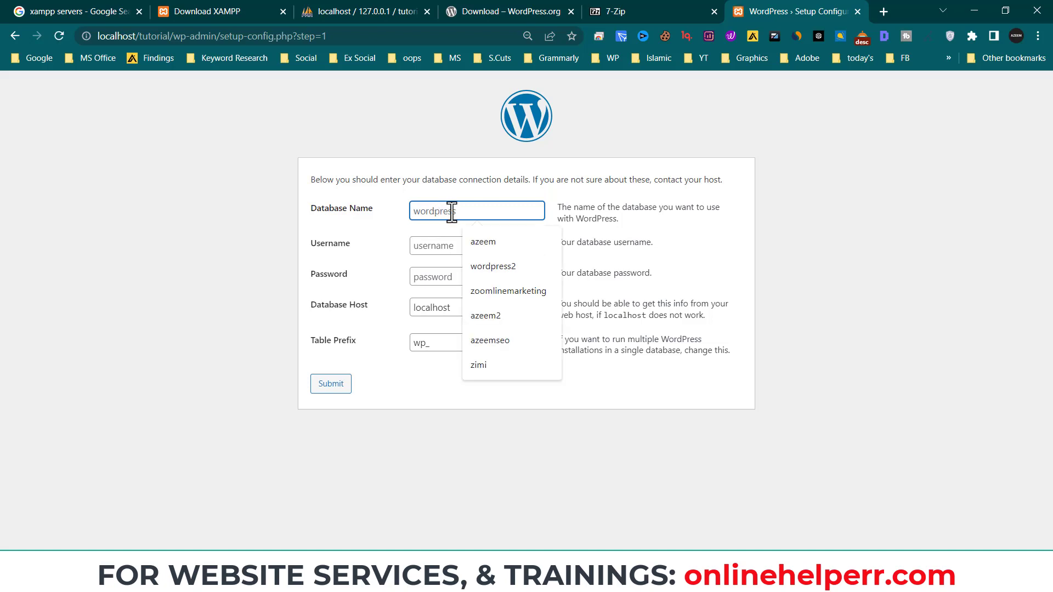
{"action": "type", "text": "ty"}
{"action": "key", "text": "BackSpace"}
{"action": "key", "text": "BackSpace"}
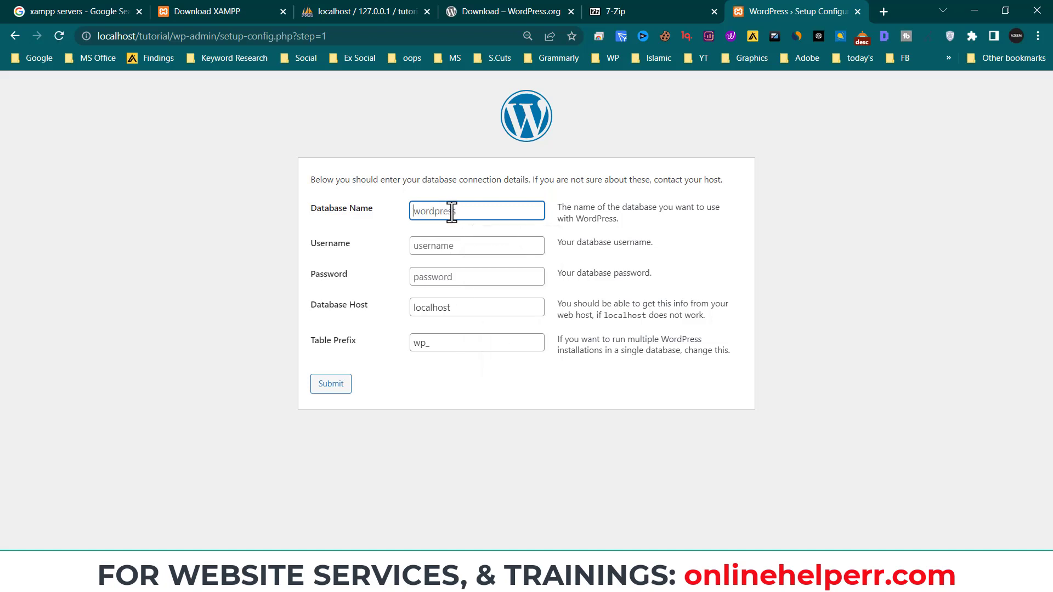
{"action": "type", "text": "tutorial"}
- Set the database username to root, submit the details and run the installation
{"action": "key", "text": "Tab"}
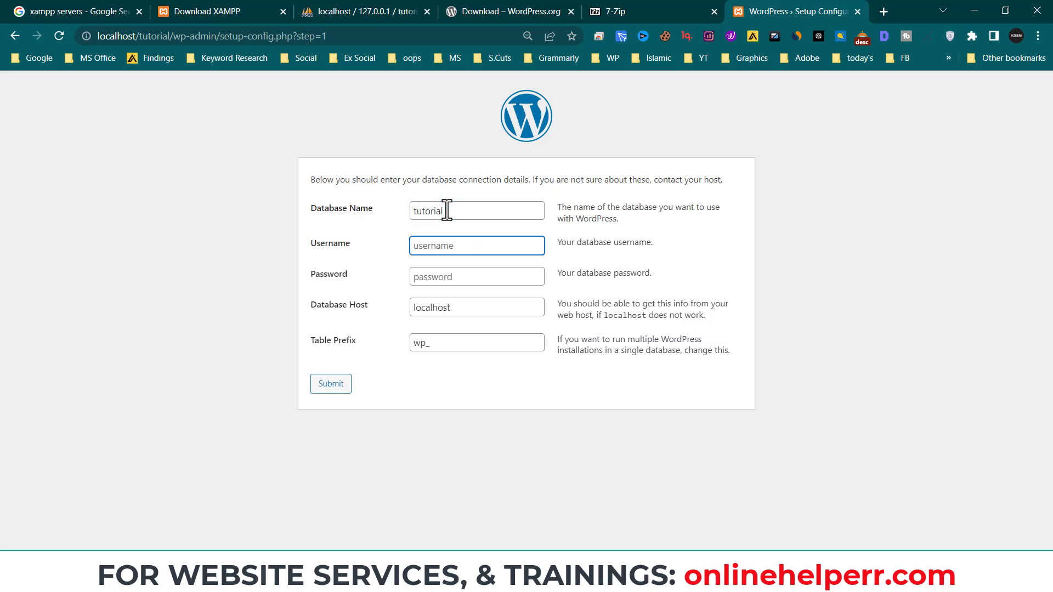
{"action": "type", "text": "root"}
{"action": "key", "text": "Tab"}
{"action": "key", "text": "Tab"}
{"action": "key", "text": "Tab"}
{"action": "key", "text": "Tab"}
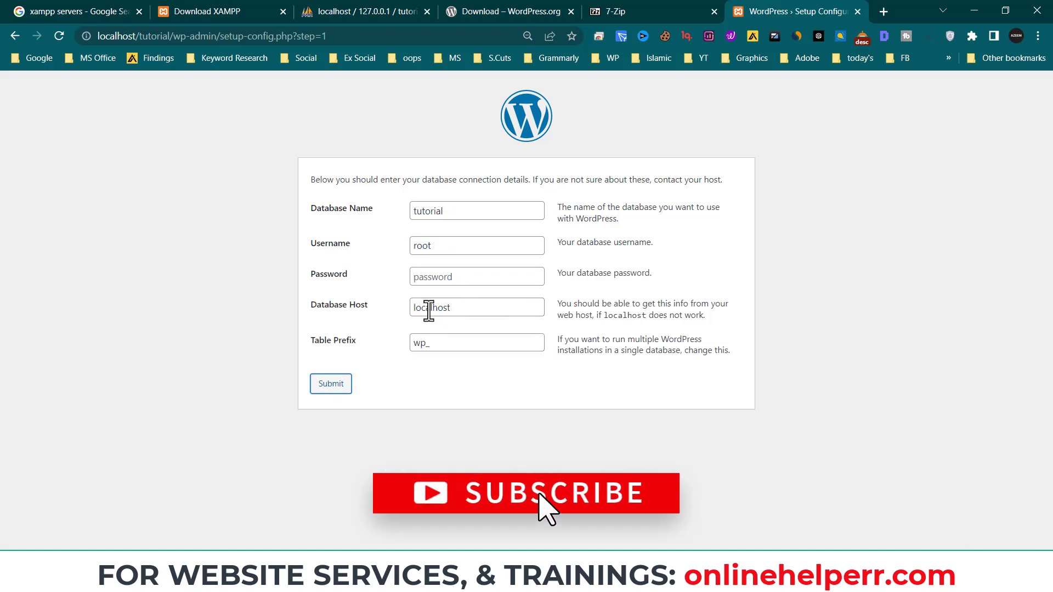
{"action": "left_click", "coordinate": [340, 386]}
{"action": "left_click", "coordinate": [348, 225]}
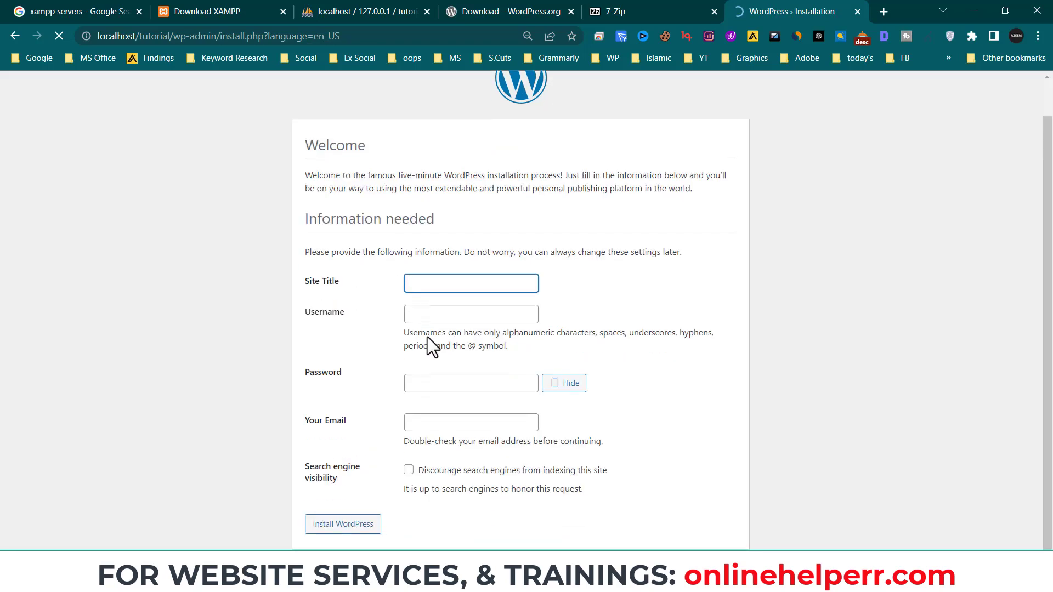
- Enter 'Tutorial For SEOs' as the site title
{"action": "type", "text": "tutoa"}
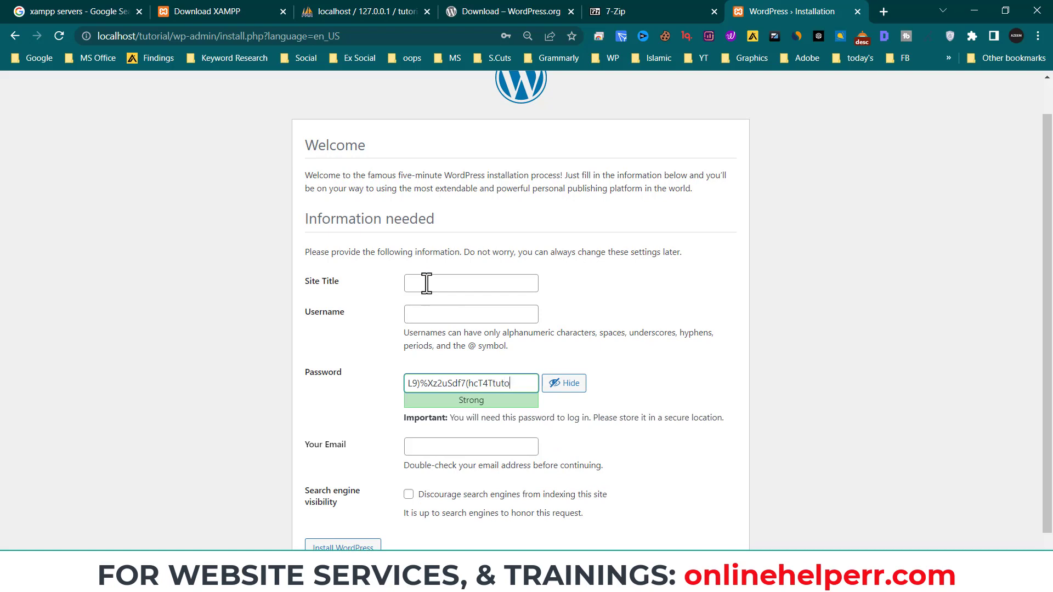
{"action": "key", "text": "ctrl+a"}
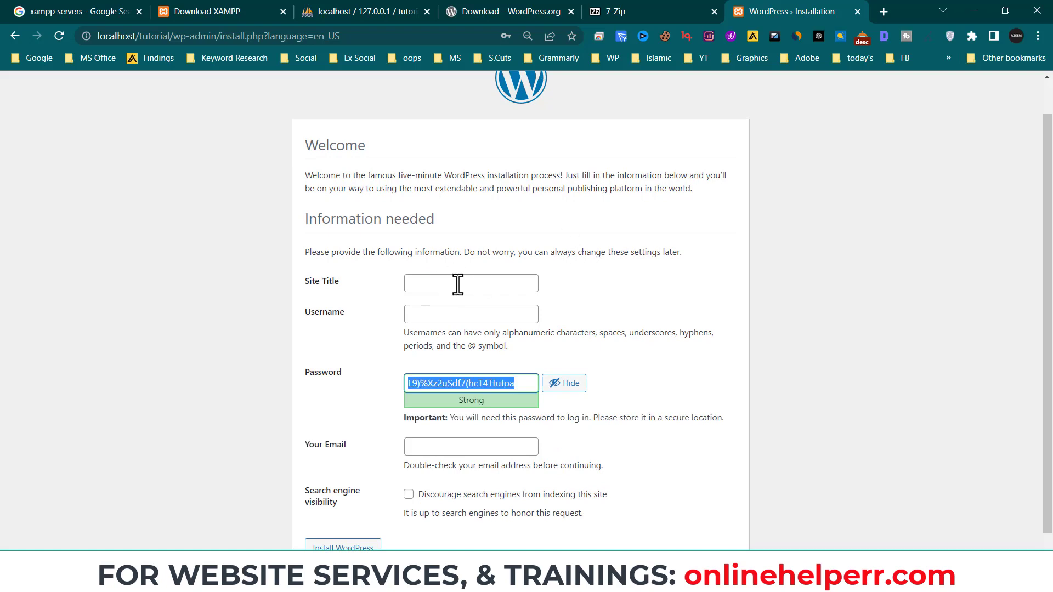
{"action": "left_click", "coordinate": [448, 284]}
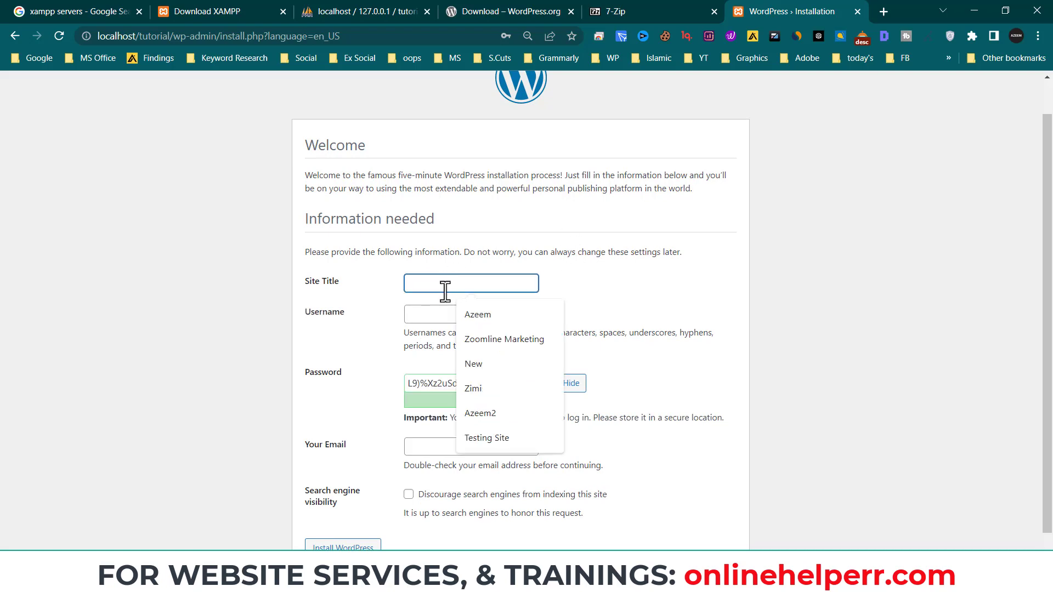
{"action": "left_click", "coordinate": [653, 11]}
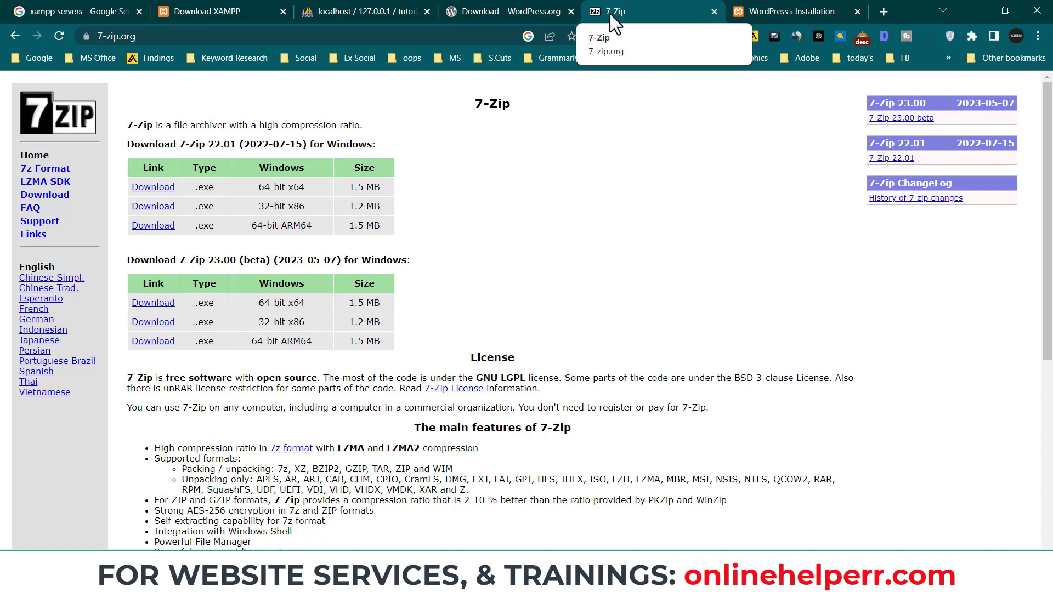
{"action": "left_click", "coordinate": [779, 11]}
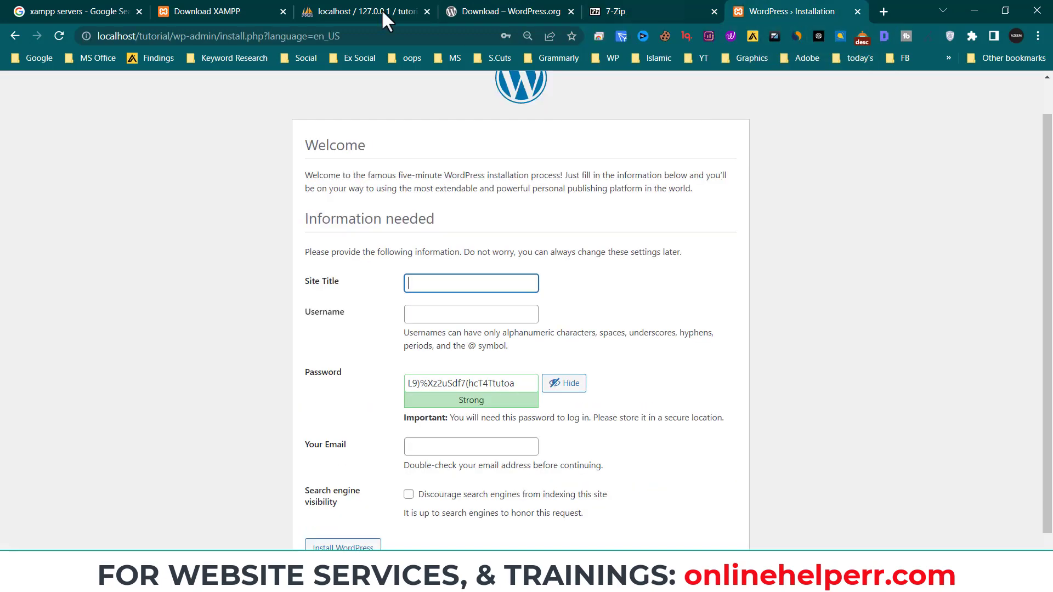
{"action": "left_click", "coordinate": [452, 282]}
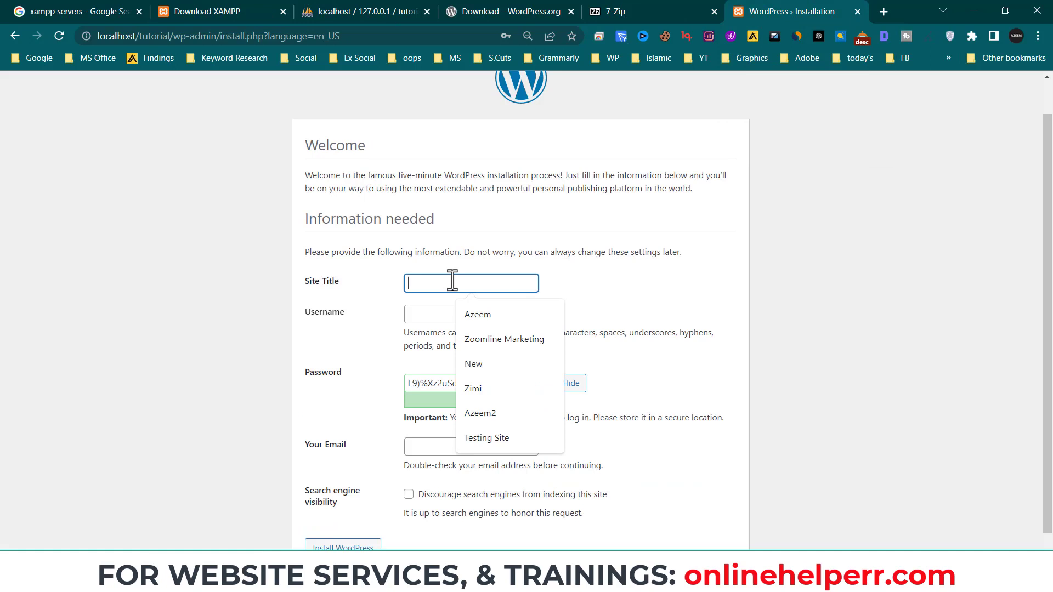
{"action": "type", "text": "Tutorial For SEOs"}
- Set the admin username to admin with a weak password, confirming its use
{"action": "left_click", "coordinate": [412, 314]}
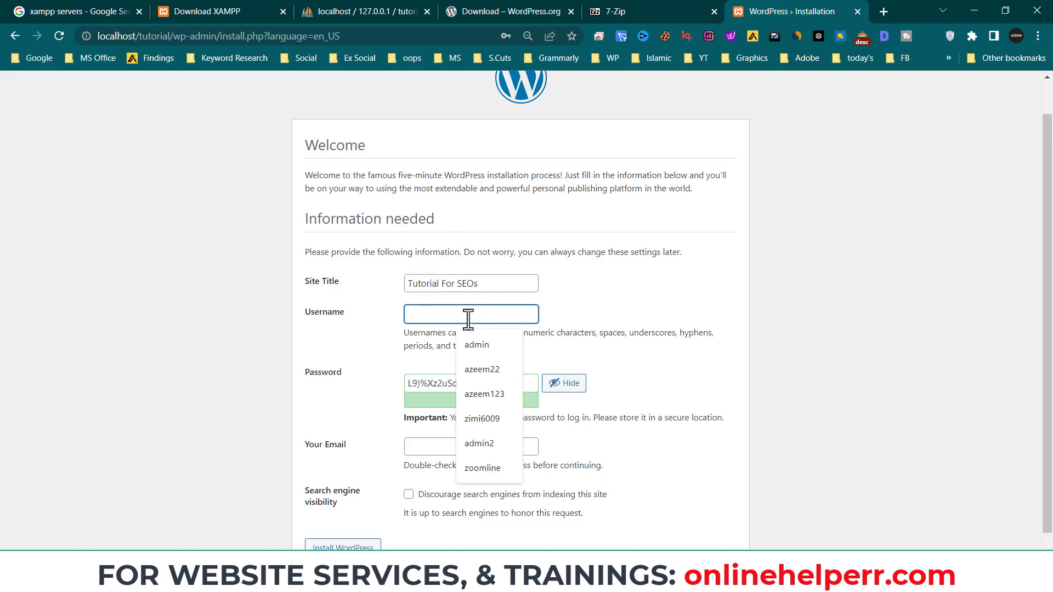
{"action": "type", "text": "admin"}
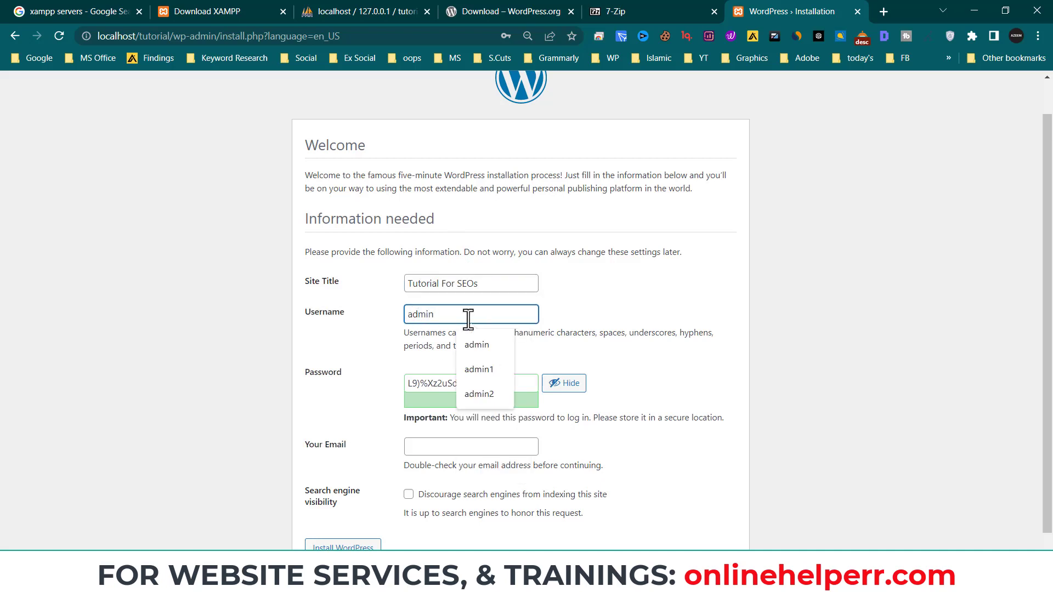
{"action": "left_click", "coordinate": [434, 387]}
{"action": "key", "text": "ctrl+a"}
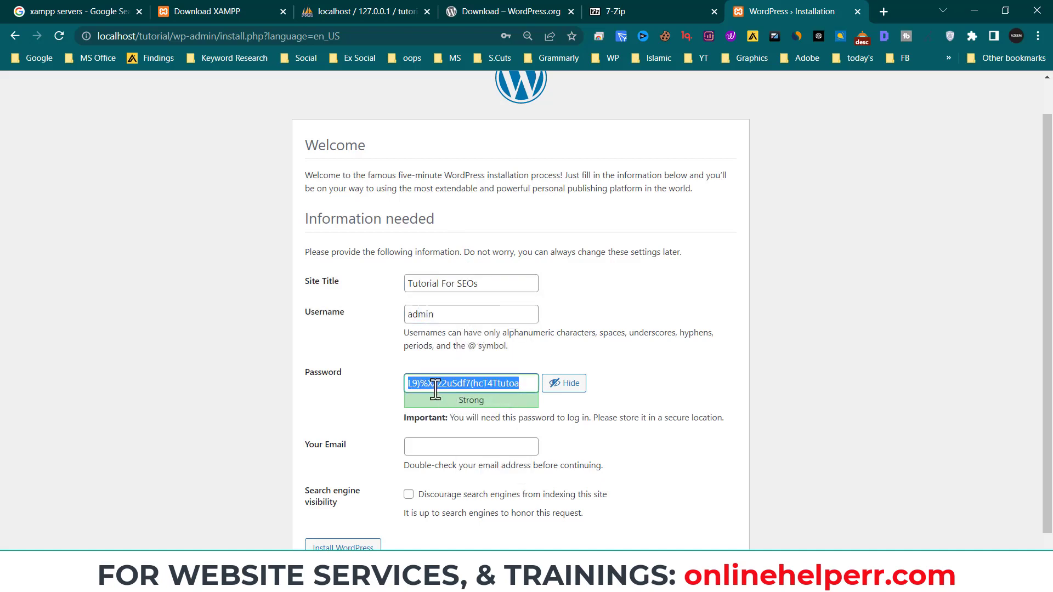
{"action": "type", "text": "adm"}
{"action": "key", "text": "BackSpace"}
{"action": "type", "text": "min"}
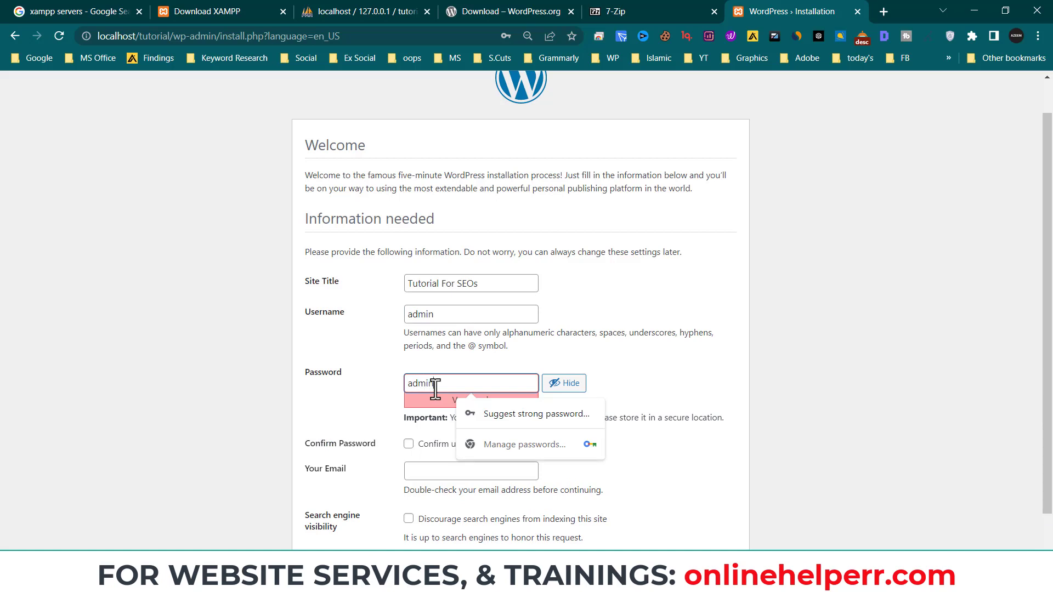
{"action": "left_click", "coordinate": [565, 397]}
{"action": "scroll", "coordinate": [527, 398], "scroll_direction": "down", "scroll_amount": 1}
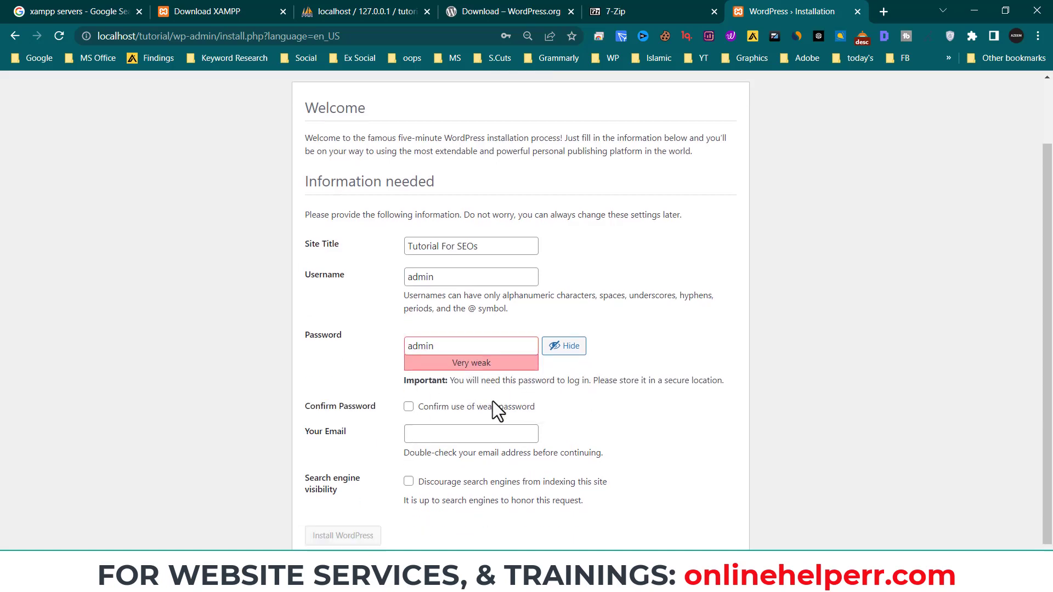
{"action": "left_click", "coordinate": [461, 396]}
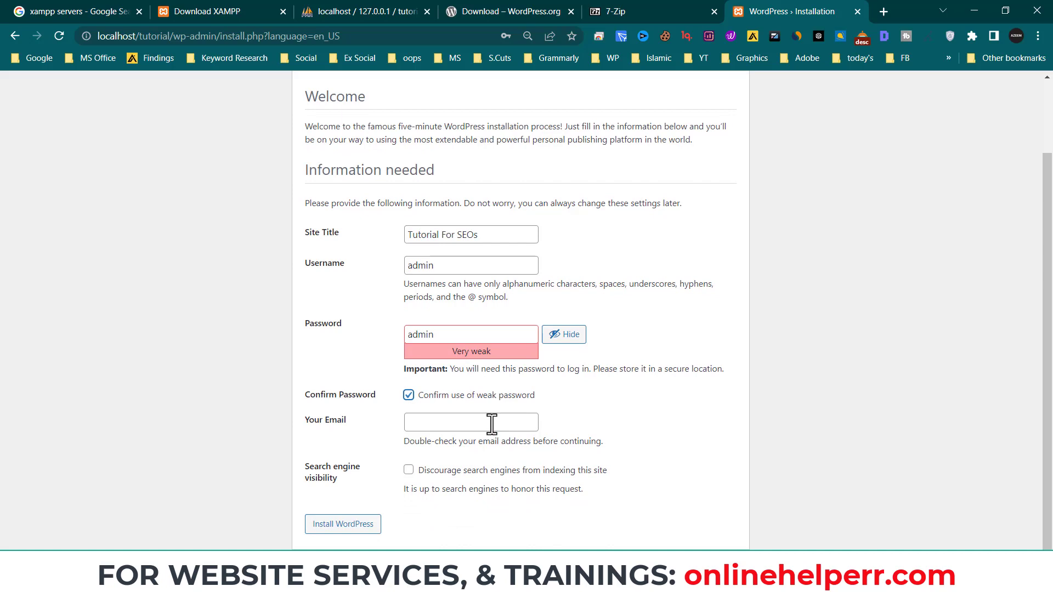
- Fill in the admin email, discourage search engine indexing, and install WordPress
{"action": "left_click", "coordinate": [491, 425]}
{"action": "left_click", "coordinate": [486, 453]}
{"action": "type", "text": "sdf"}
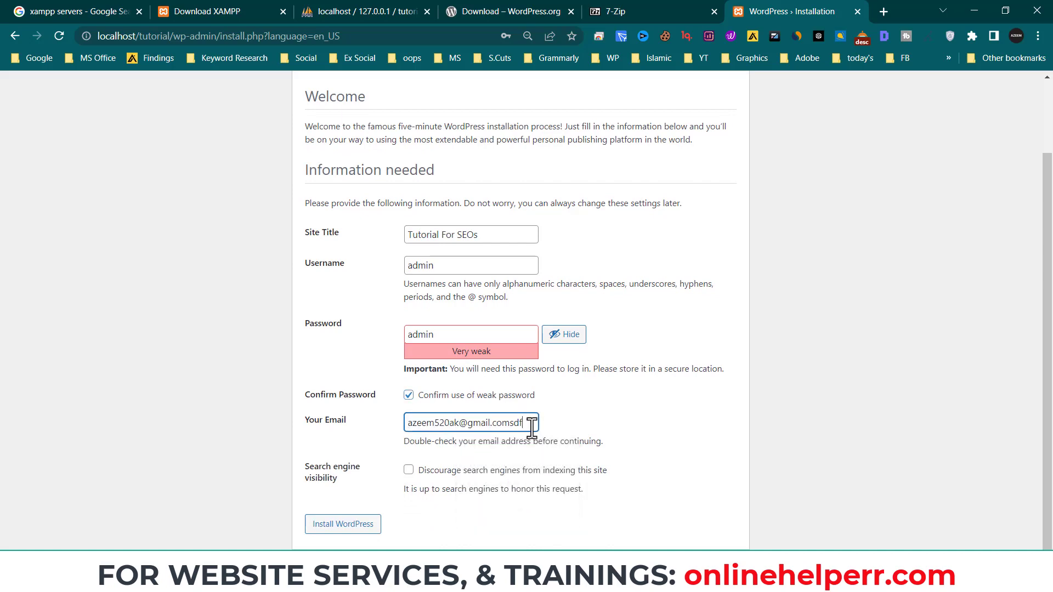
{"action": "key", "text": "BackSpace"}
{"action": "key", "text": "BackSpace"}
{"action": "key", "text": "BackSpace"}
{"action": "key", "text": "BackSpace"}
{"action": "type", "text": "m520"}
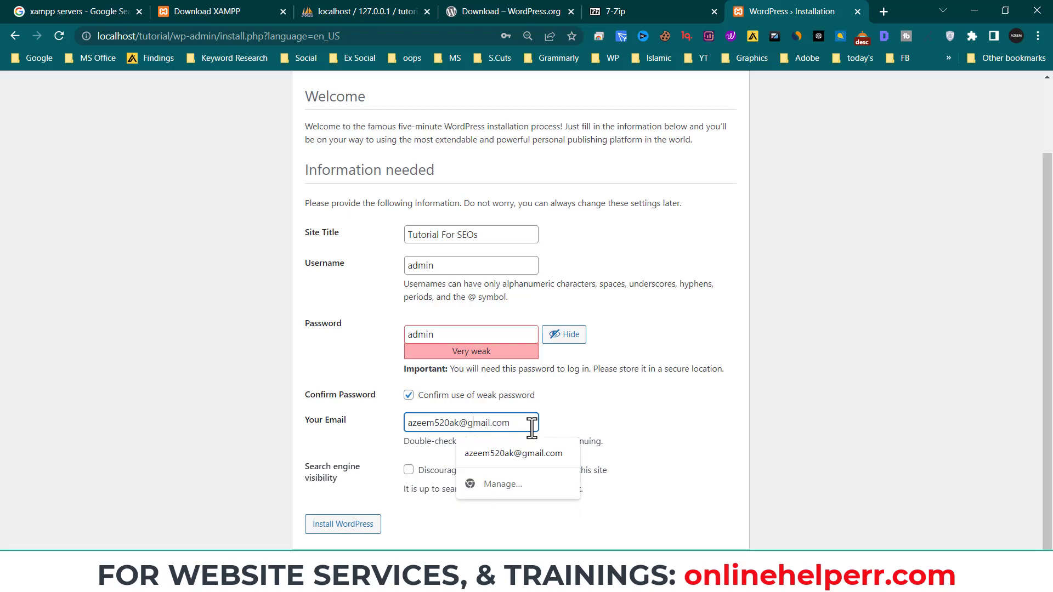
{"action": "type", "text": "sdfsd"}
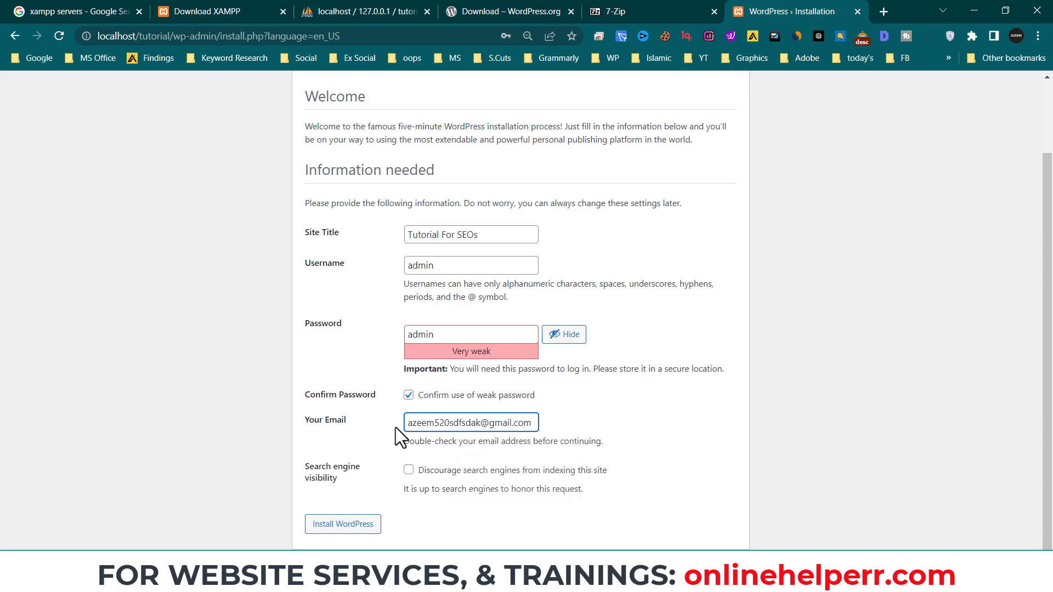
{"action": "left_click", "coordinate": [411, 472]}
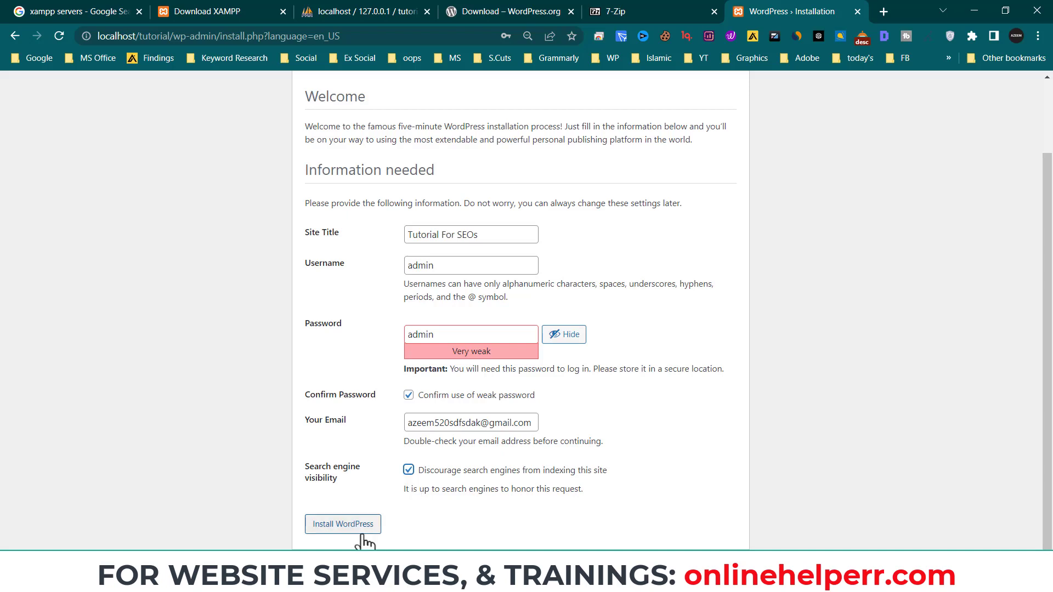
{"action": "left_click", "coordinate": [340, 529]}
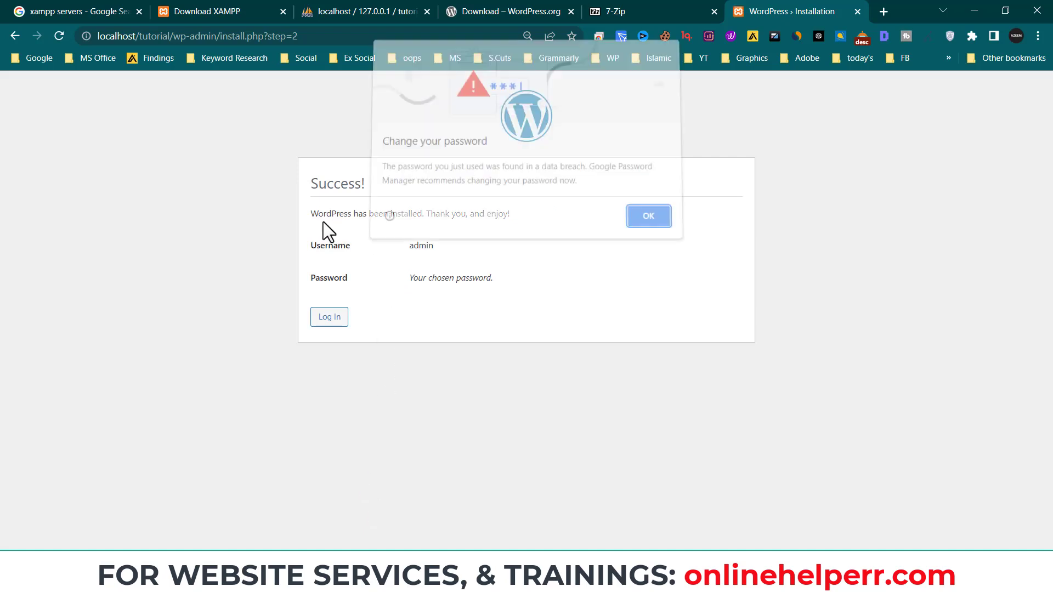
- Dismiss Chrome's password-breach warning and proceed to the WordPress log-in screen
{"action": "left_click", "coordinate": [648, 220]}
{"action": "left_click", "coordinate": [325, 310]}
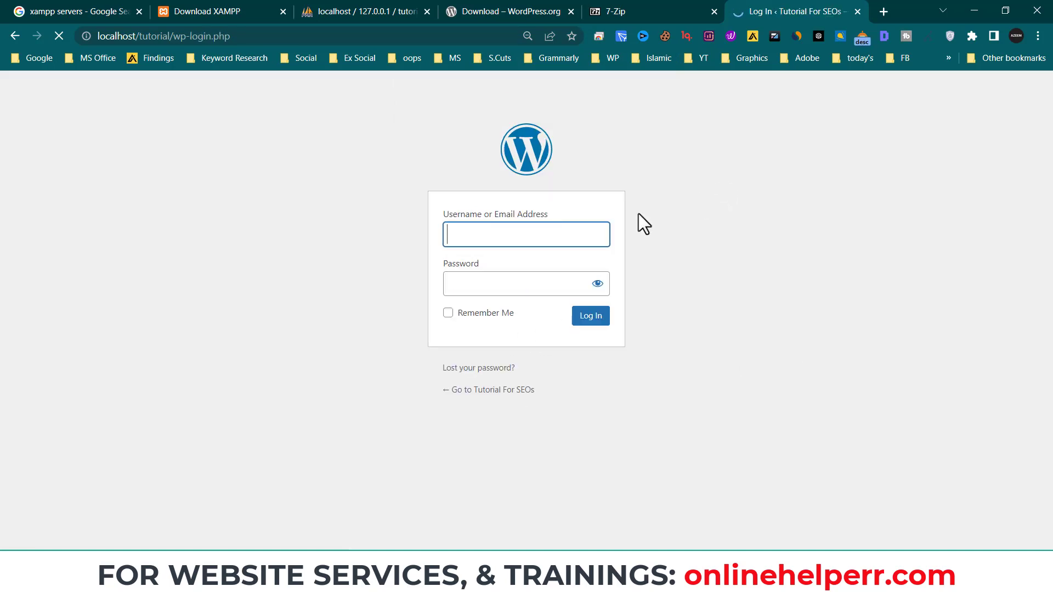
- Log in as admin using the saved password, with Remember Me ticked
{"action": "type", "text": "admin"}
{"action": "key", "text": "BackSpace"}
{"action": "key", "text": "BackSpace"}
{"action": "key", "text": "BackSpace"}
{"action": "key", "text": "BackSpace"}
{"action": "key", "text": "BackSpace"}
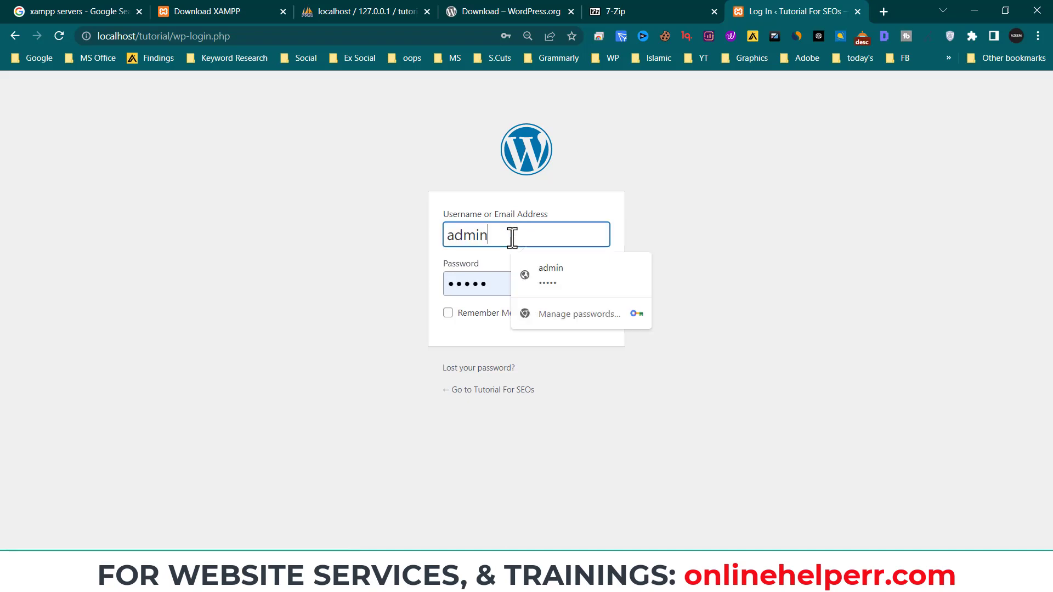
{"action": "left_click", "coordinate": [448, 284]}
{"action": "left_click", "coordinate": [597, 285]}
{"action": "left_click", "coordinate": [484, 314]}
{"action": "left_click", "coordinate": [587, 319]}
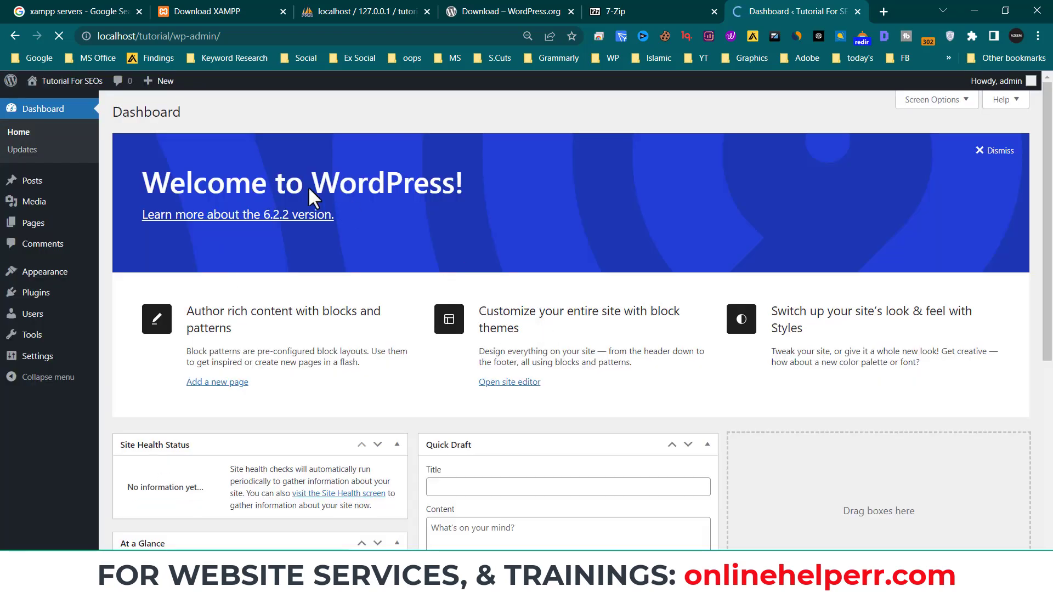
- Dismiss the breach warning and open the Tutorial For SEOs public site in a new tab
{"action": "left_click_drag", "start_coordinate": [143, 183], "coordinate": [536, 186]}
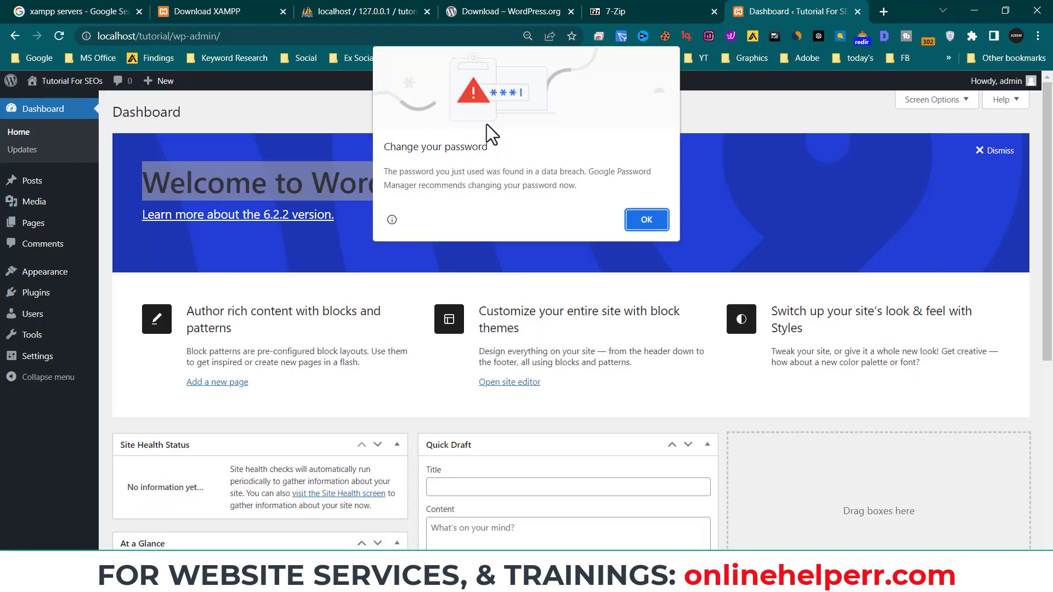
{"action": "left_click", "coordinate": [629, 216]}
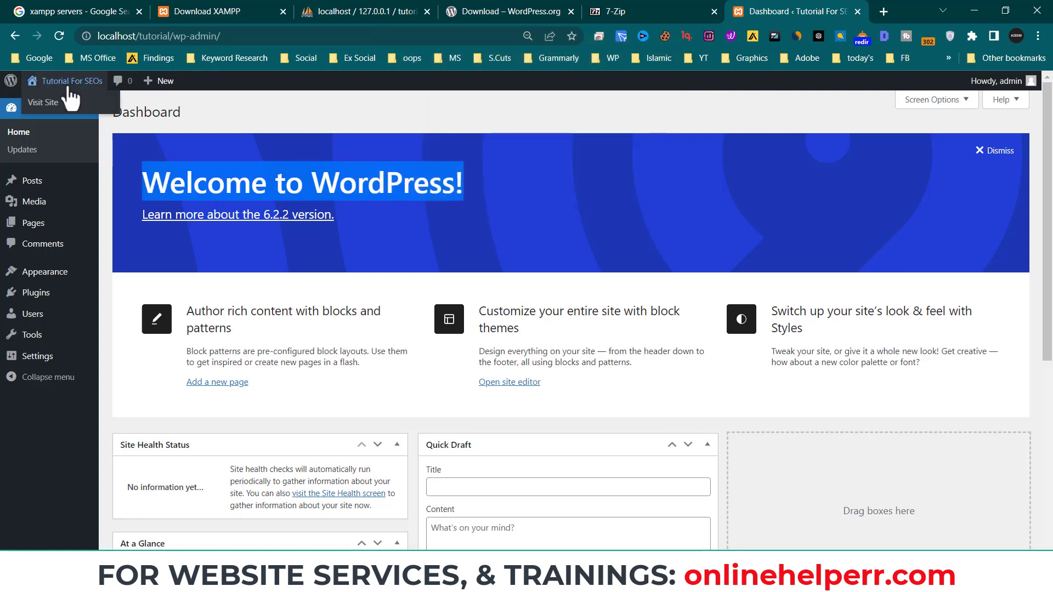
{"action": "right_click", "coordinate": [47, 103]}
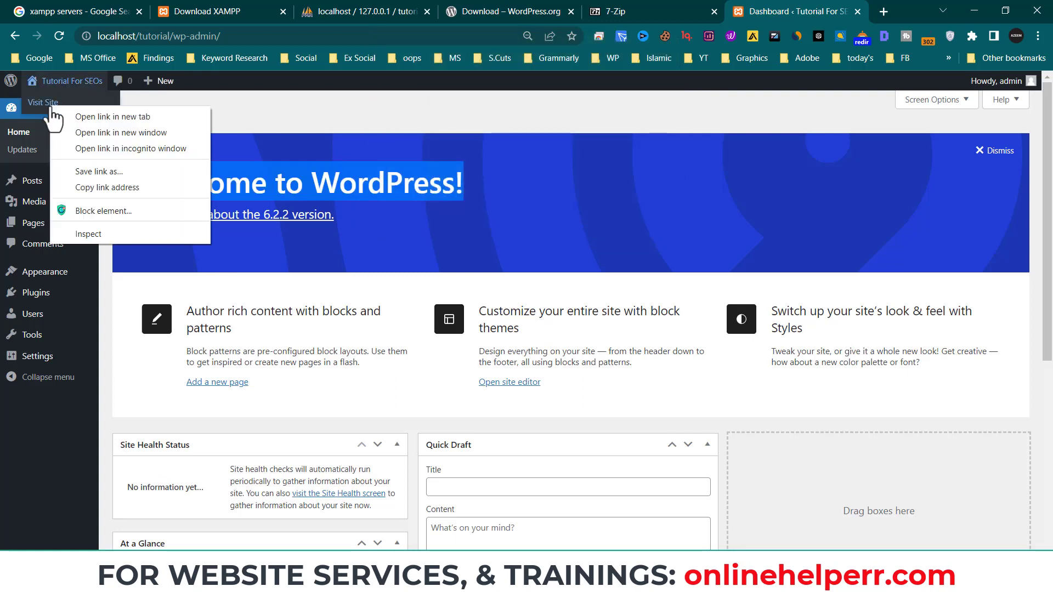
{"action": "left_click", "coordinate": [86, 113]}
{"action": "left_click", "coordinate": [811, 6]}
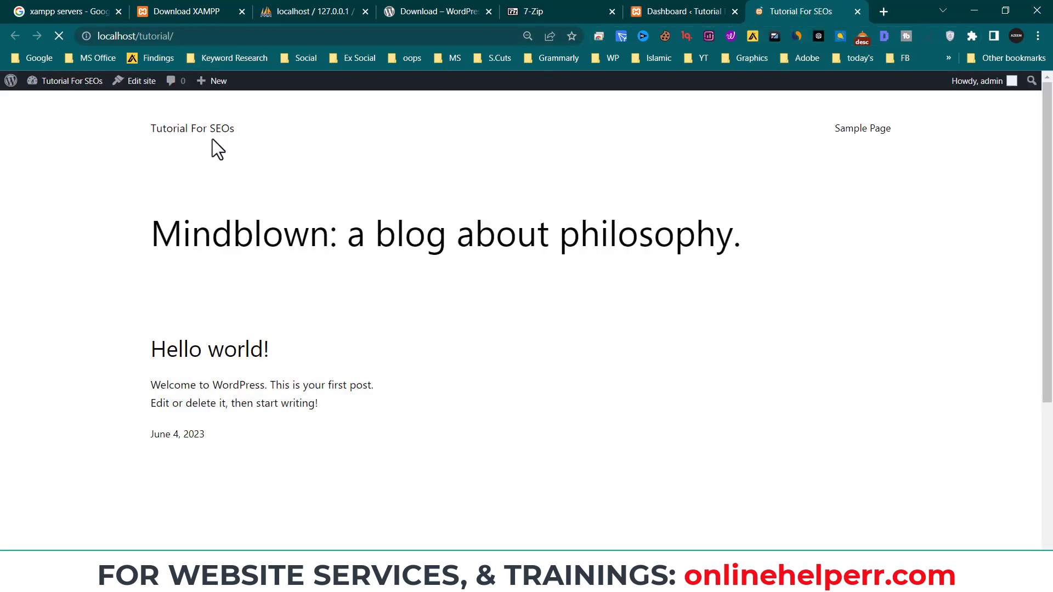
- On the public site tab, select the site's web address in the address bar
{"action": "scroll", "coordinate": [410, 317], "scroll_direction": "down", "scroll_amount": 5}
{"action": "scroll", "coordinate": [272, 251], "scroll_direction": "up", "scroll_amount": 5}
{"action": "left_click", "coordinate": [242, 32]}
{"action": "left_click_drag", "start_coordinate": [237, 31], "coordinate": [89, 40]}
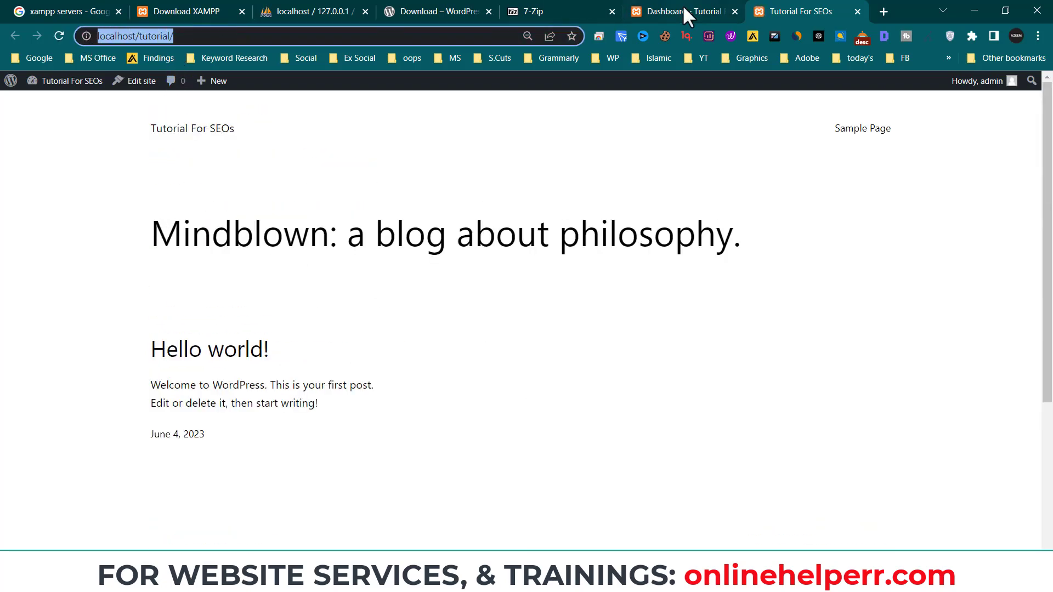
{"action": "scroll", "coordinate": [395, 364], "scroll_direction": "down", "scroll_amount": 4}
{"action": "scroll", "coordinate": [423, 413], "scroll_direction": "up", "scroll_amount": 1}
{"action": "scroll", "coordinate": [423, 412], "scroll_direction": "up", "scroll_amount": 3}
- Back on the dashboard, dismiss the Welcome to WordPress panel
{"action": "left_click", "coordinate": [668, 21]}
{"action": "scroll", "coordinate": [294, 297], "scroll_direction": "down", "scroll_amount": 5}
{"action": "scroll", "coordinate": [337, 456], "scroll_direction": "up", "scroll_amount": 5}
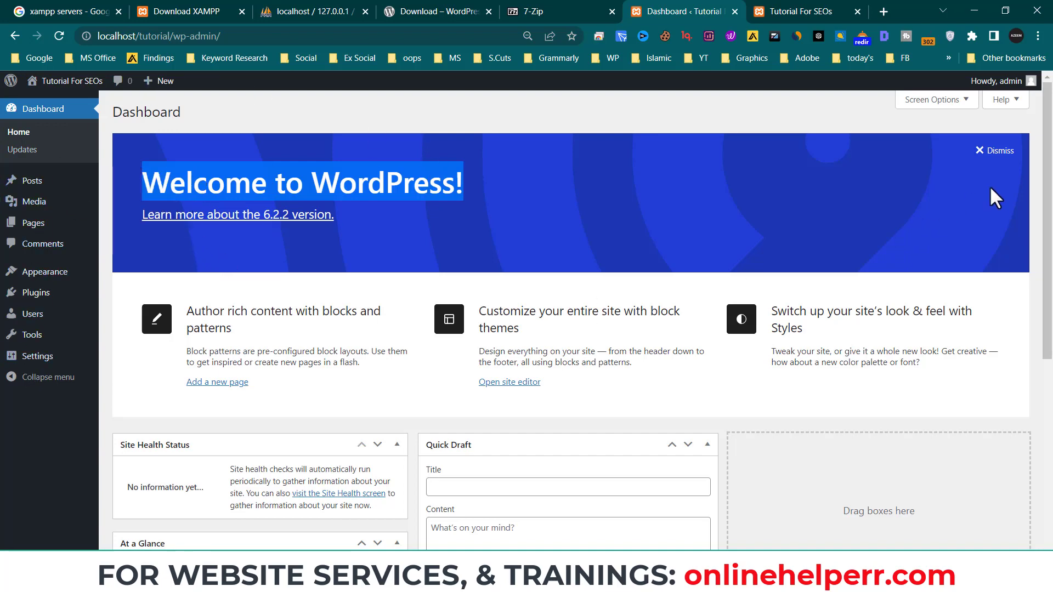
{"action": "left_click", "coordinate": [990, 156]}
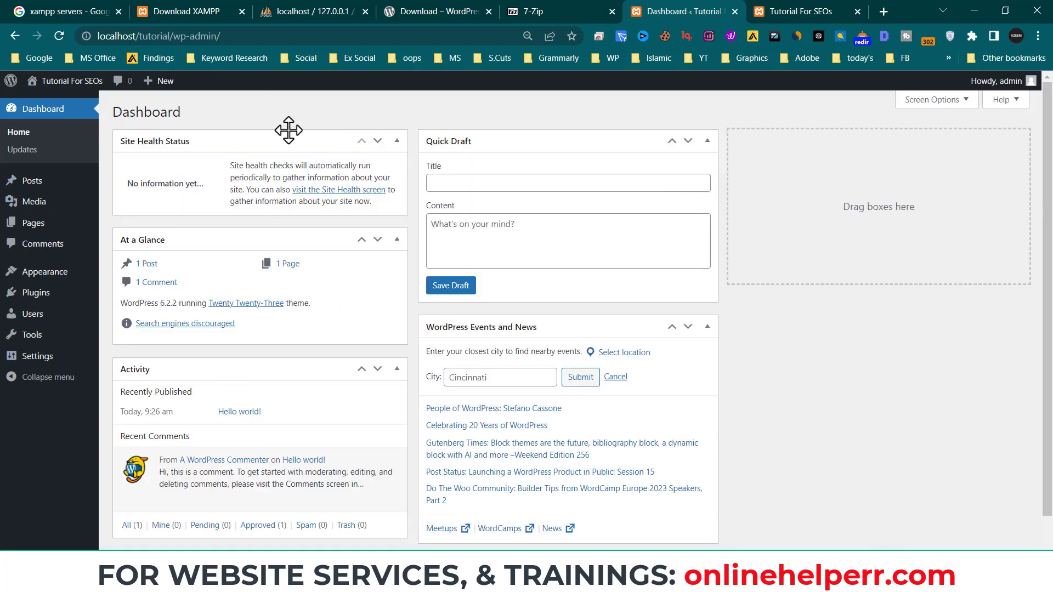
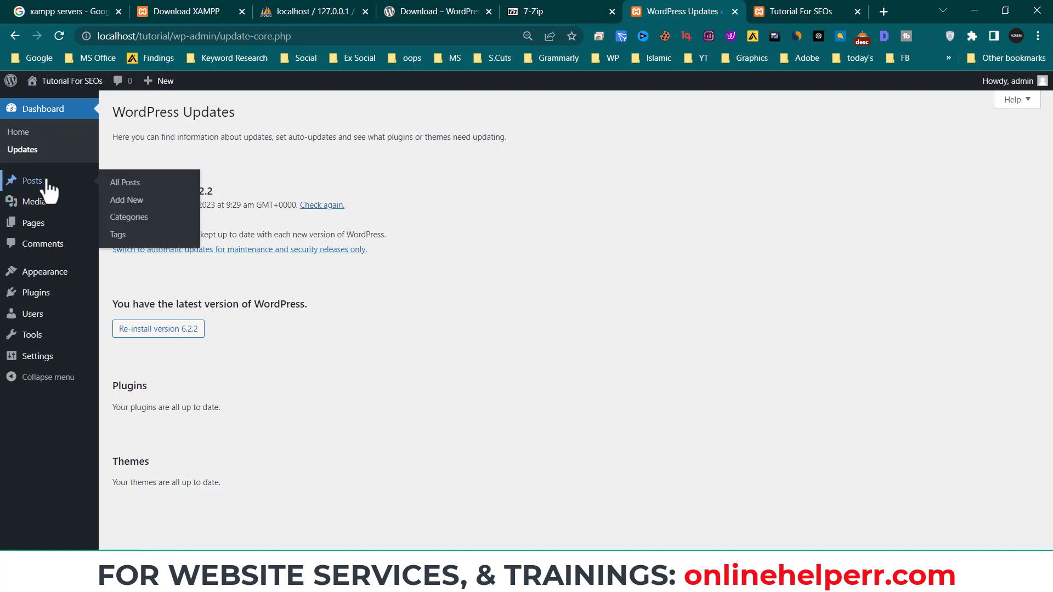
- Open All Posts, select Hello world!, and inspect the Bulk actions, date and category filters unchanged
{"action": "left_click", "coordinate": [24, 181]}
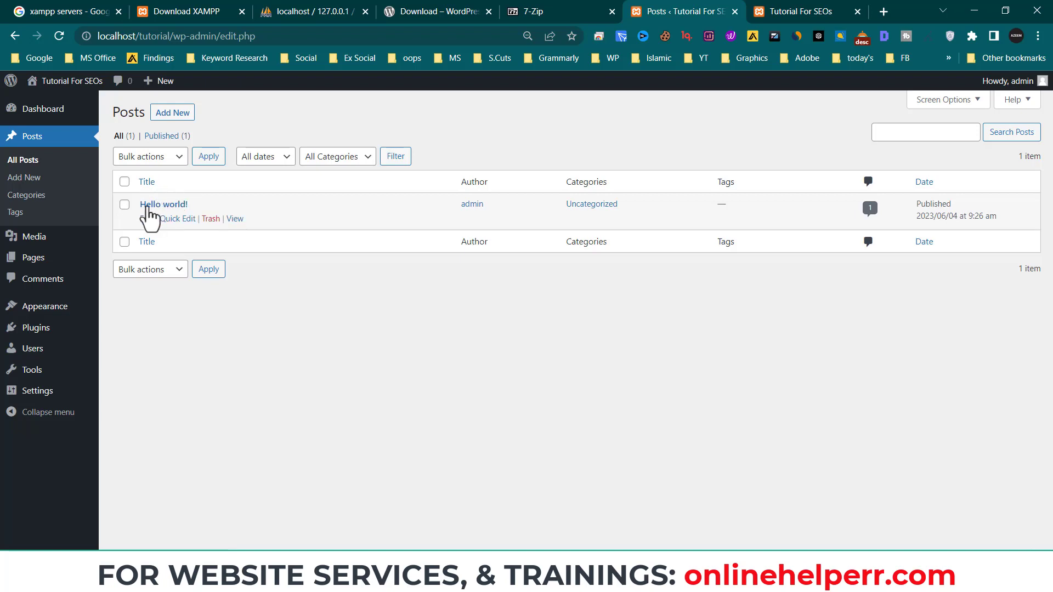
{"action": "left_click", "coordinate": [125, 206]}
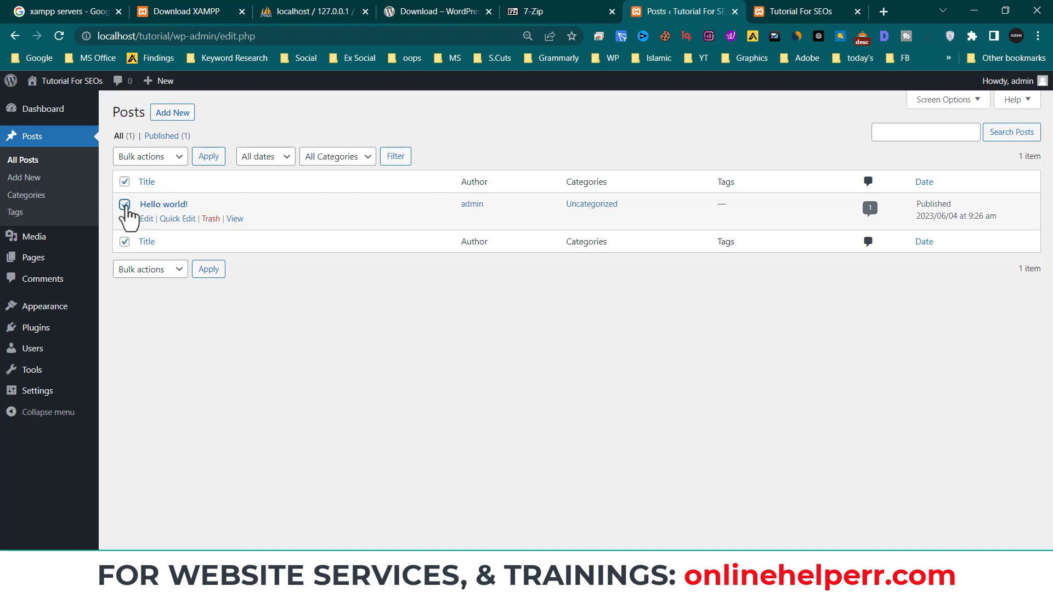
{"action": "left_click", "coordinate": [163, 158]}
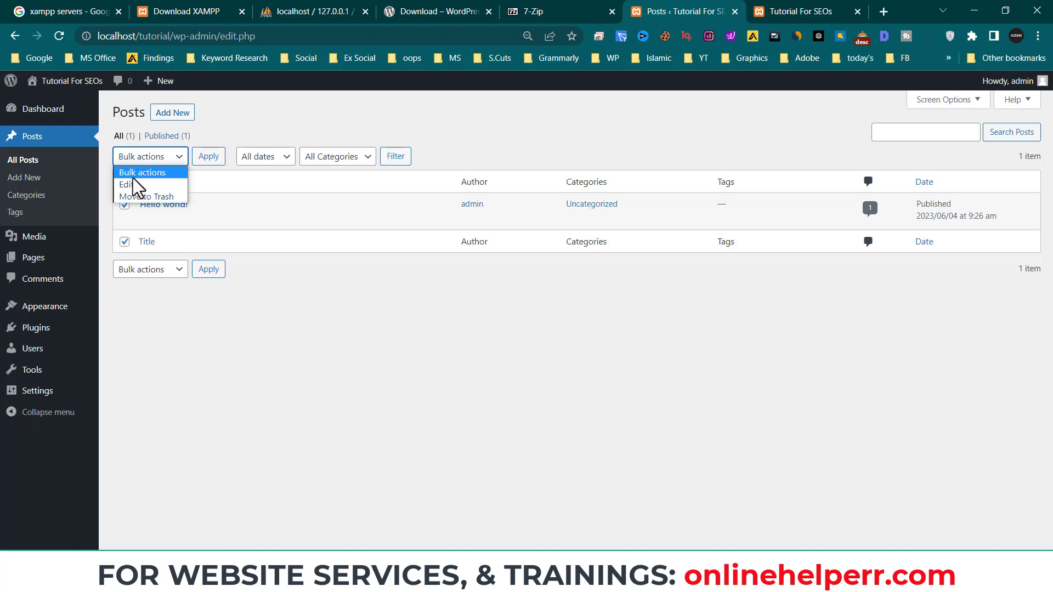
{"action": "left_click", "coordinate": [239, 130]}
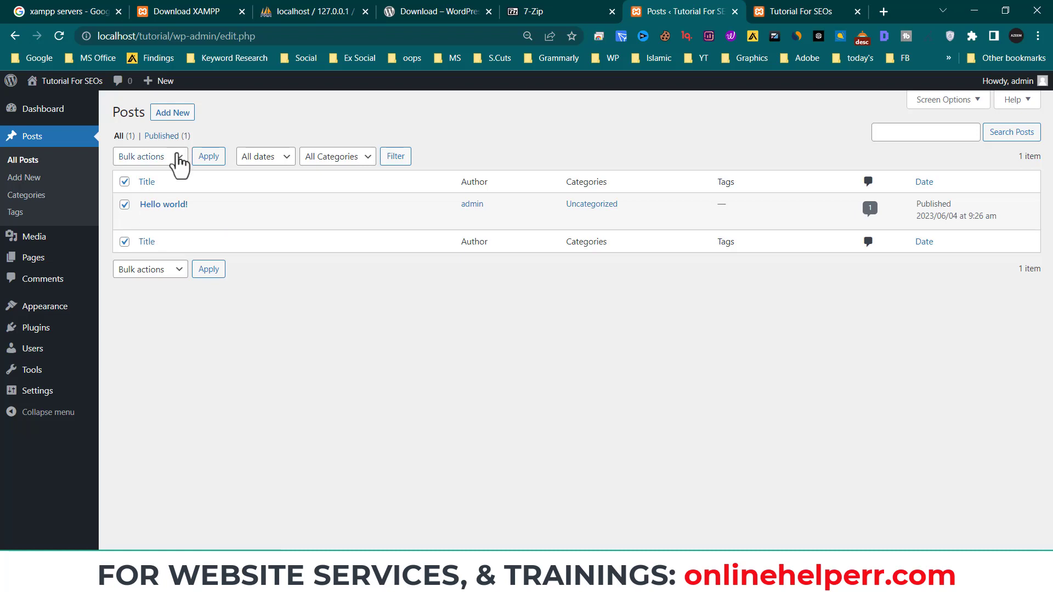
{"action": "left_click", "coordinate": [282, 159]}
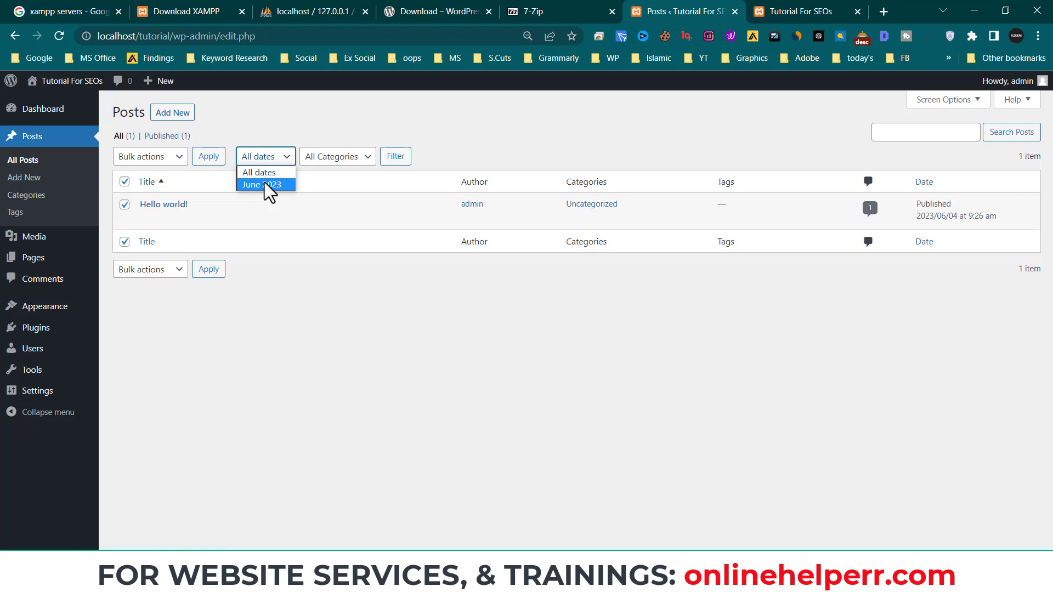
{"action": "left_click", "coordinate": [365, 158]}
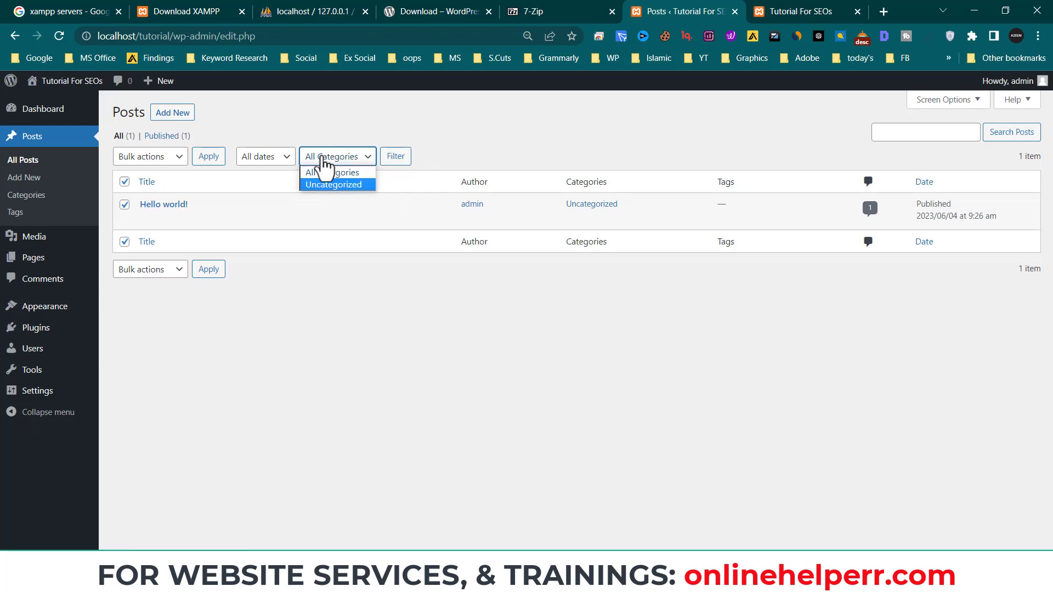
{"action": "left_click", "coordinate": [468, 165]}
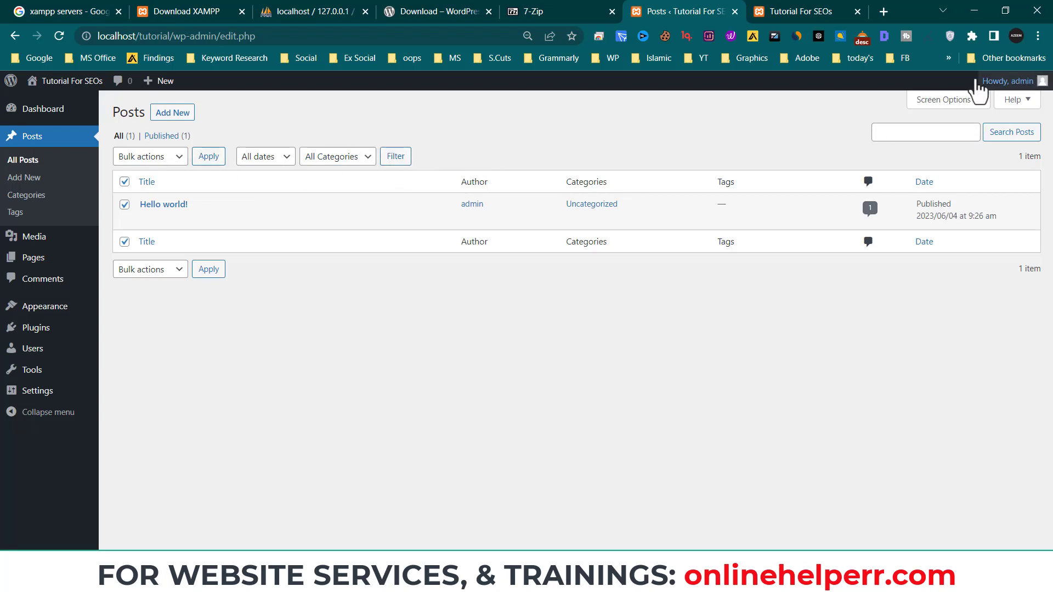
{"action": "left_click", "coordinate": [964, 105]}
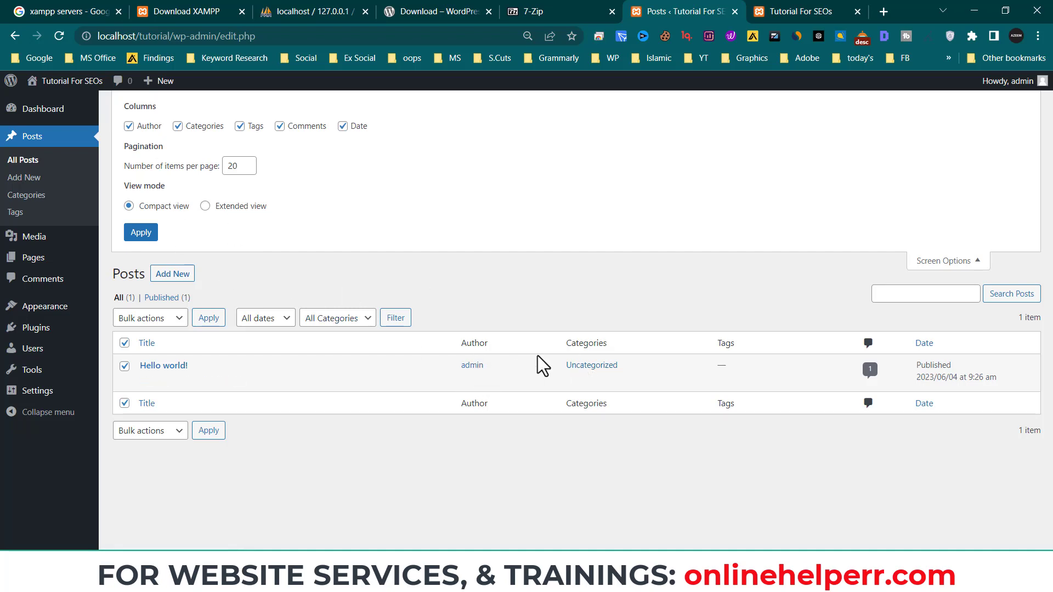
{"action": "left_click", "coordinate": [179, 127]}
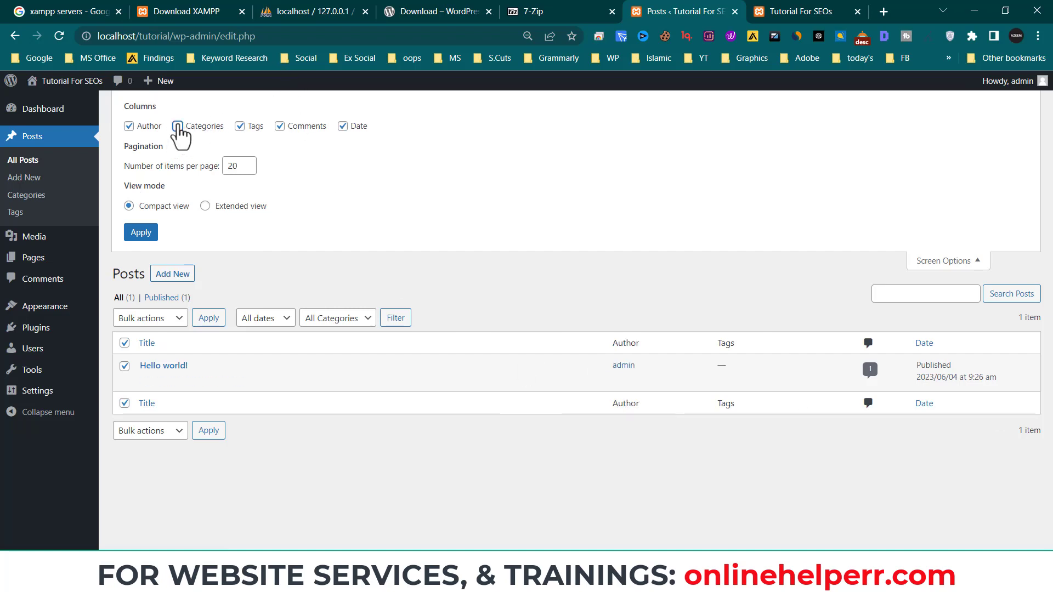
{"action": "left_click", "coordinate": [178, 127]}
{"action": "left_click", "coordinate": [245, 127]}
{"action": "left_click", "coordinate": [245, 128]}
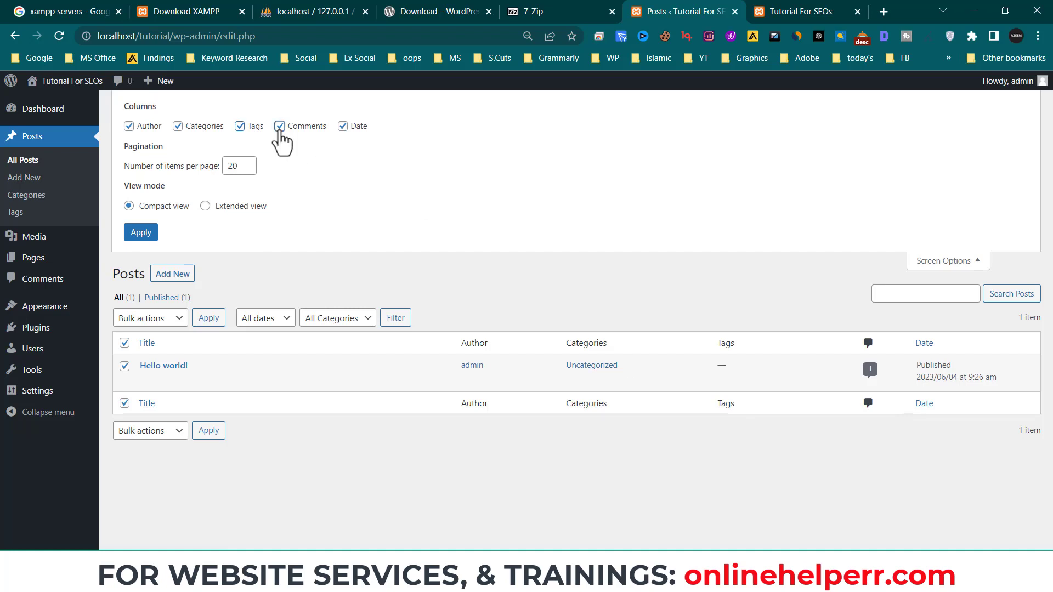
{"action": "left_click", "coordinate": [280, 130]}
{"action": "left_click", "coordinate": [280, 130]}
{"action": "left_click", "coordinate": [280, 130]}
{"action": "left_click", "coordinate": [280, 128]}
{"action": "left_click", "coordinate": [342, 126]}
{"action": "left_click", "coordinate": [343, 126]}
{"action": "double_click", "coordinate": [235, 166]}
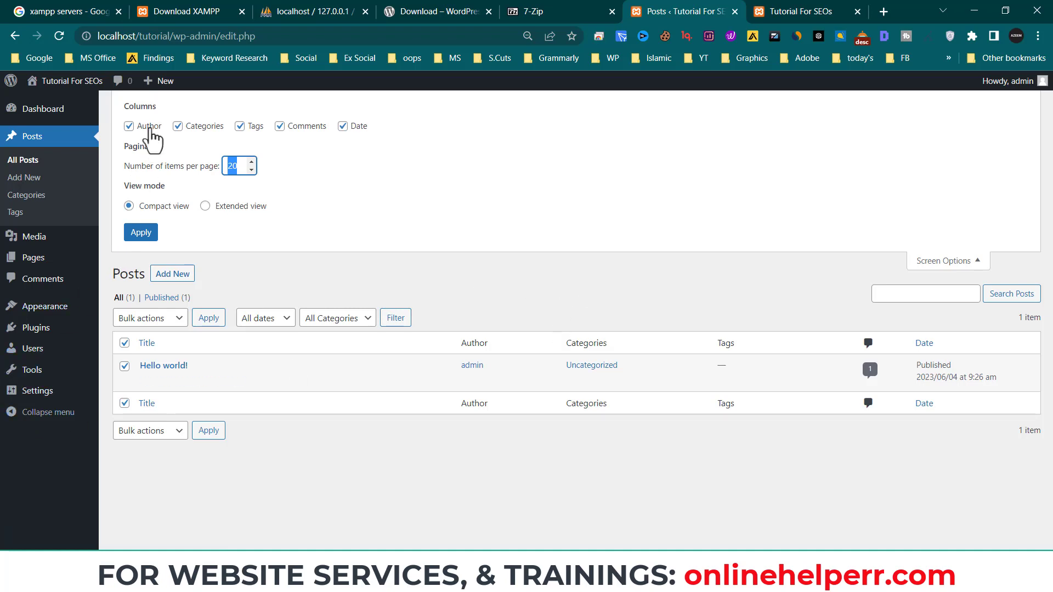
{"action": "left_click", "coordinate": [927, 263]}
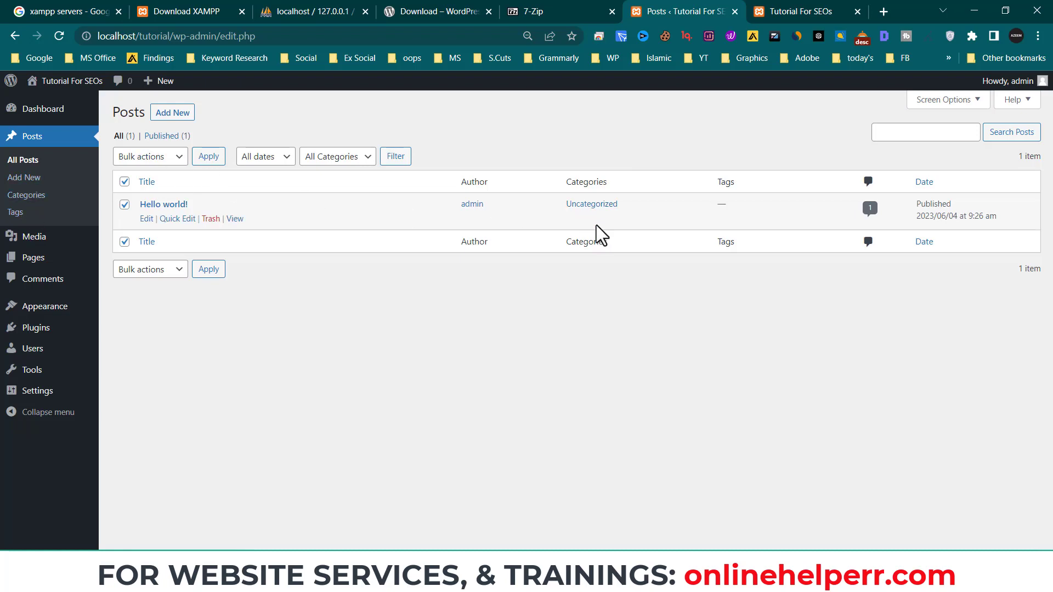
- Leave the Posts area and open Media > Library, which has no items yet
{"action": "left_click", "coordinate": [56, 198]}
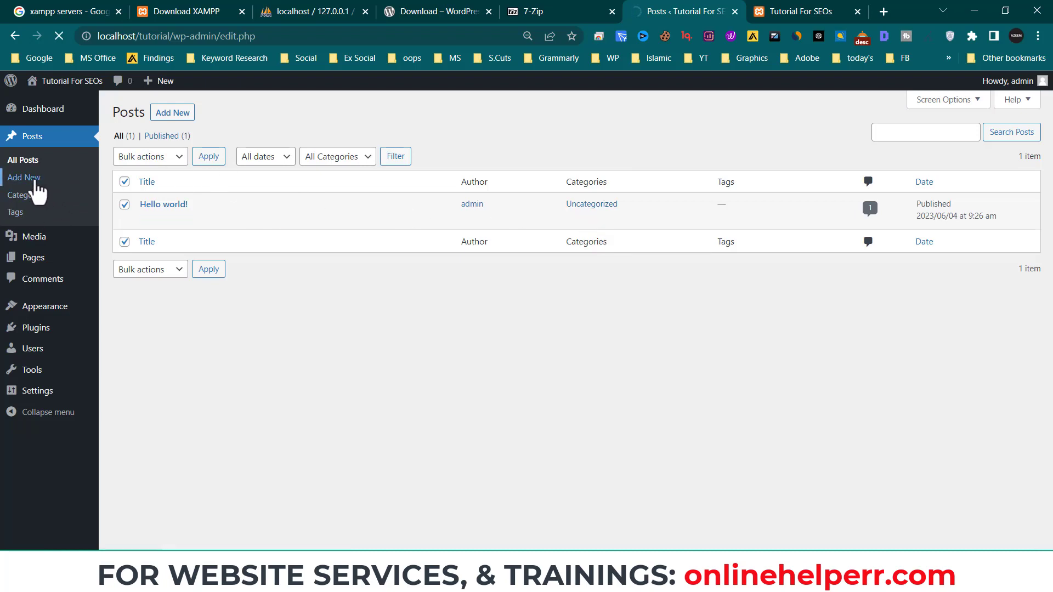
{"action": "left_click", "coordinate": [35, 181]}
{"action": "mouse_move", "coordinate": [52, 244]}
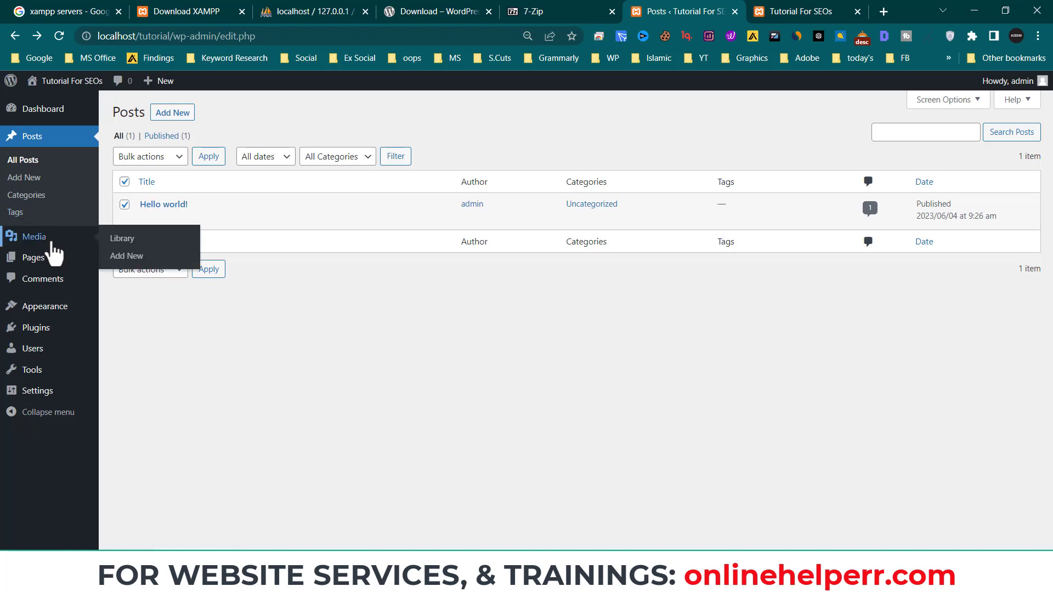
{"action": "left_click", "coordinate": [53, 244]}
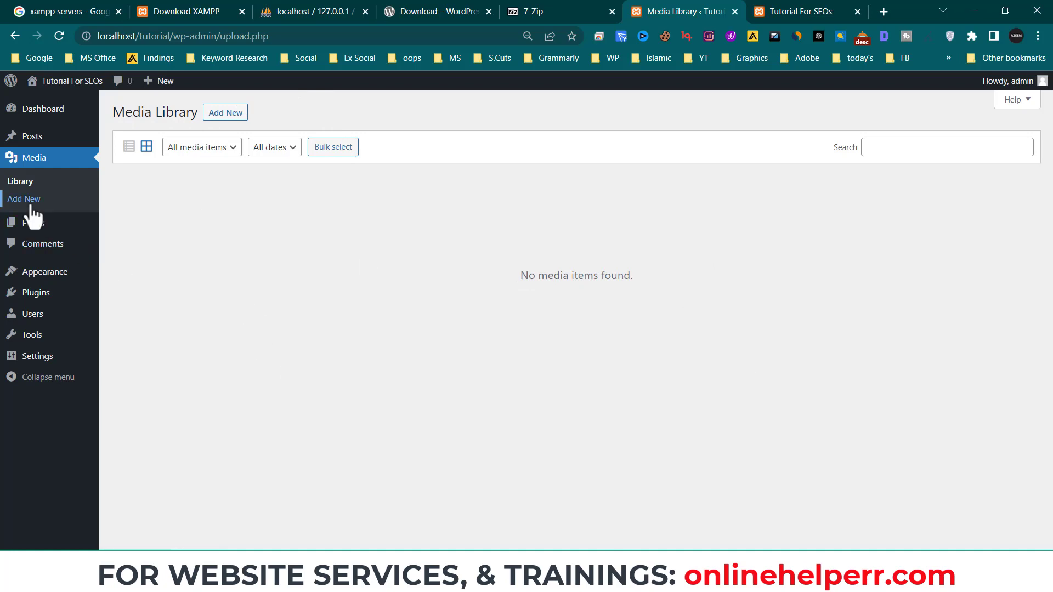
- Upload the business card image from the Documents folder into the Media Library
{"action": "left_click", "coordinate": [226, 114]}
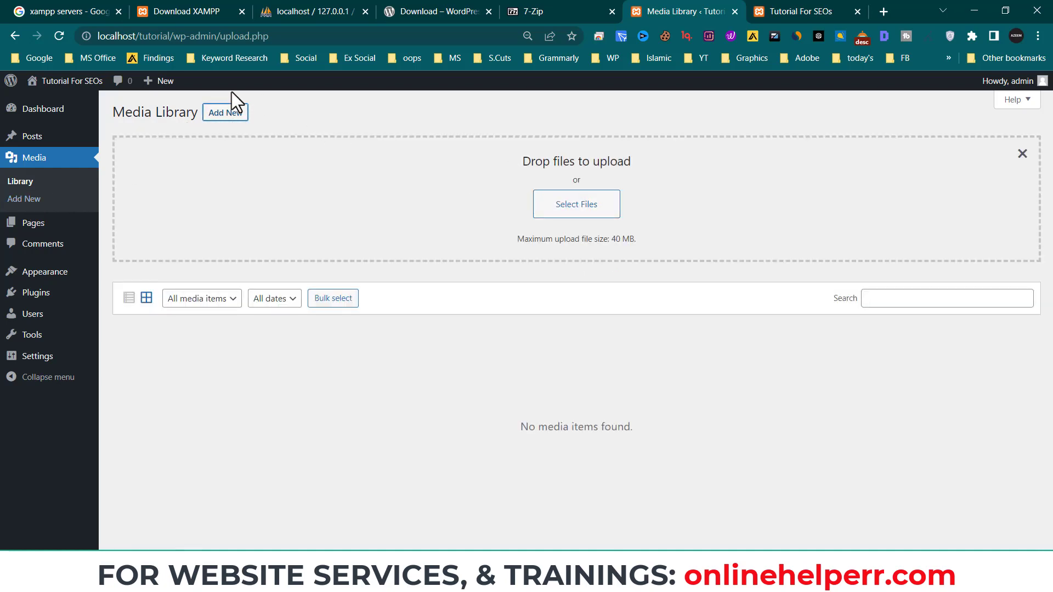
{"action": "left_click", "coordinate": [591, 205]}
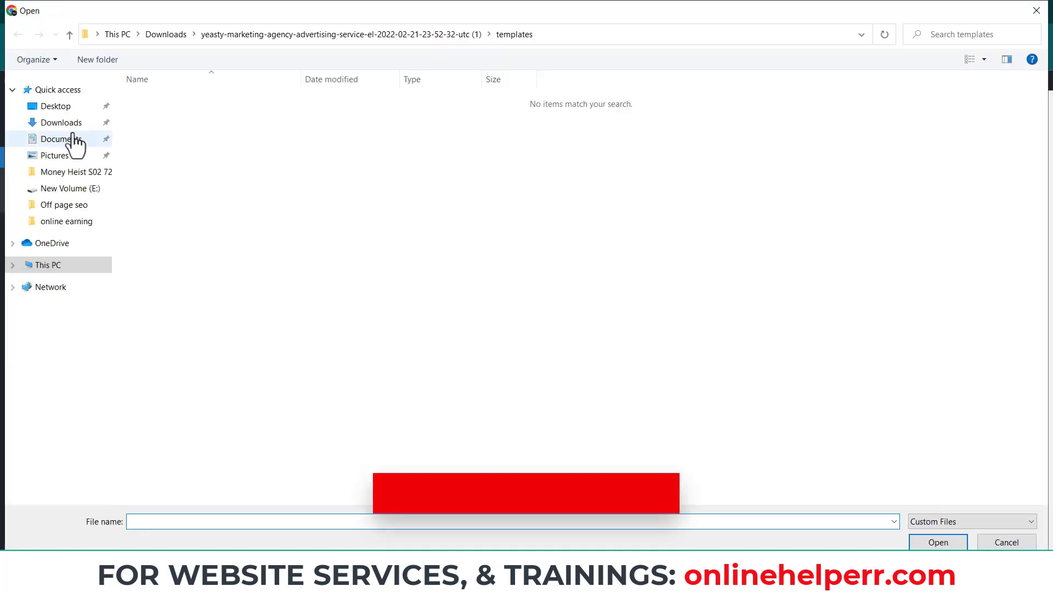
{"action": "left_click", "coordinate": [58, 126]}
{"action": "left_click", "coordinate": [61, 139]}
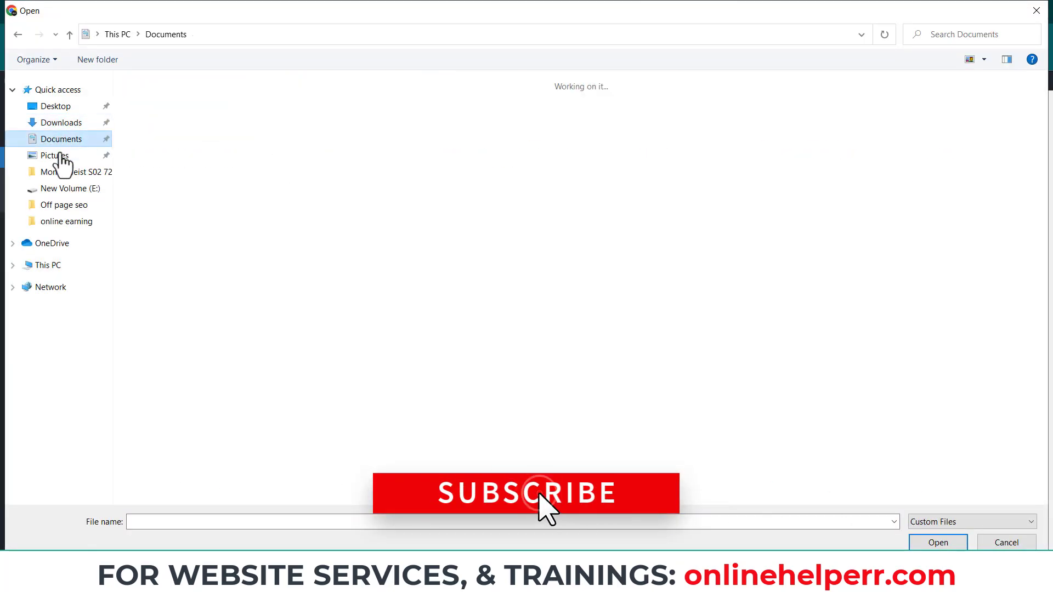
{"action": "scroll", "coordinate": [279, 357], "scroll_direction": "down", "scroll_amount": 5}
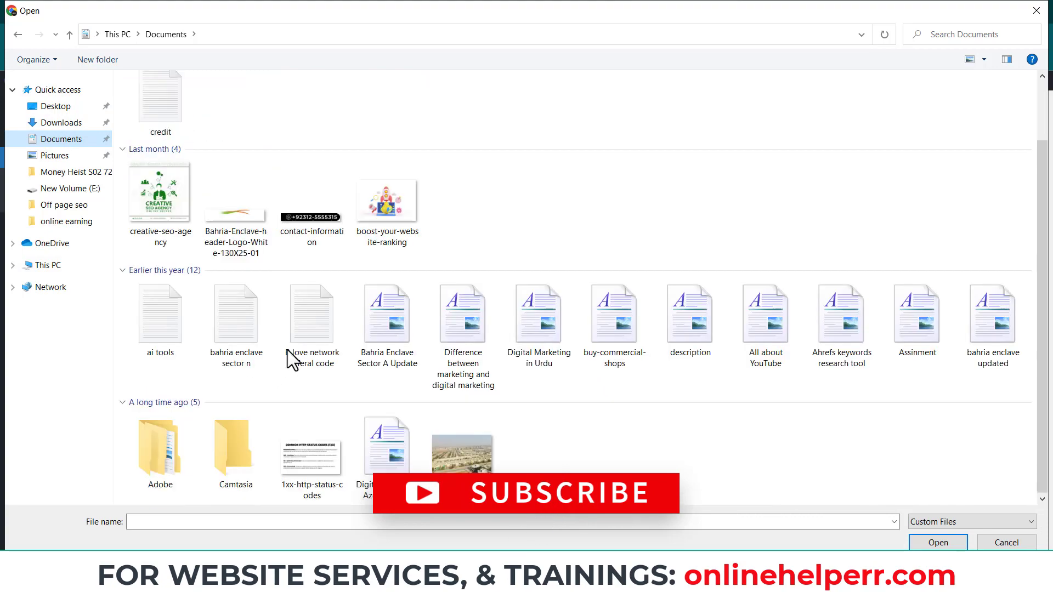
{"action": "scroll", "coordinate": [287, 350], "scroll_direction": "up", "scroll_amount": 5}
{"action": "scroll", "coordinate": [298, 347], "scroll_direction": "down", "scroll_amount": 15}
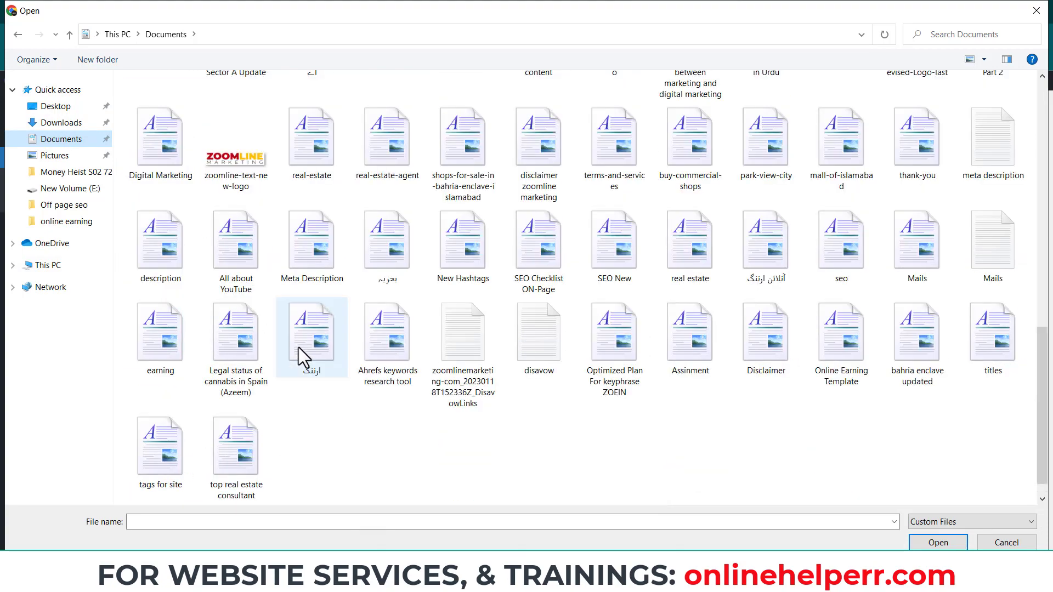
{"action": "left_click", "coordinate": [255, 179]}
{"action": "scroll", "coordinate": [362, 345], "scroll_direction": "up", "scroll_amount": 10}
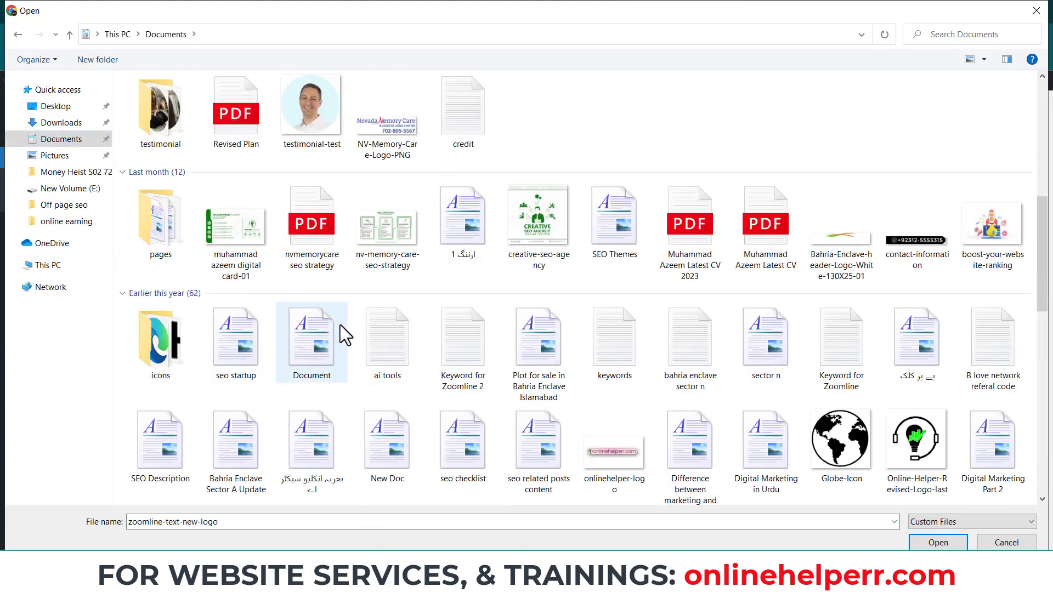
{"action": "left_click", "coordinate": [236, 231]}
{"action": "left_click", "coordinate": [938, 542]}
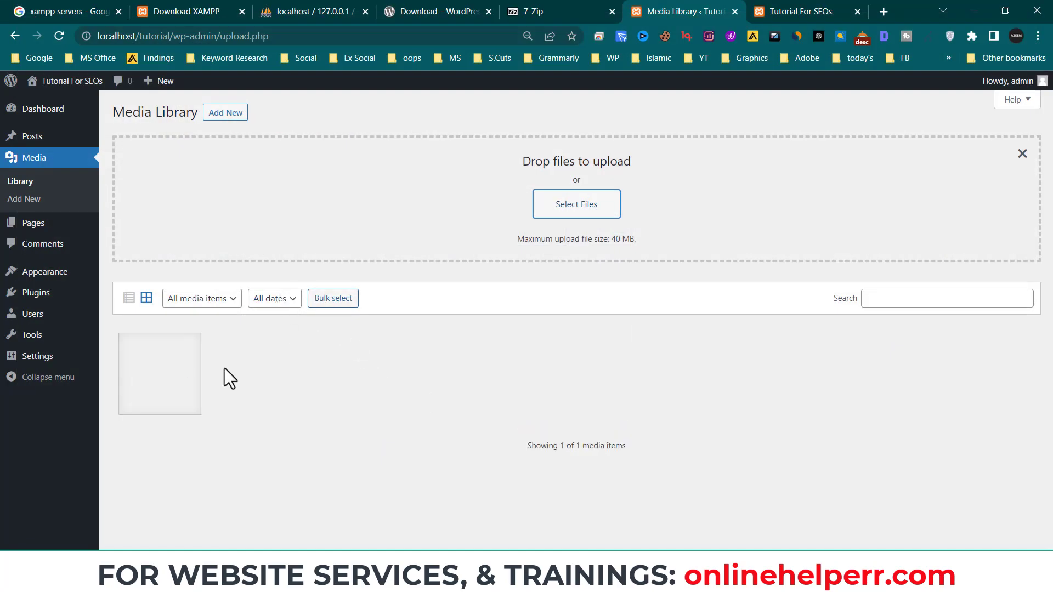
- Open the business-card image's attachment details and review its Alt Text and Title fields
{"action": "left_click", "coordinate": [170, 367]}
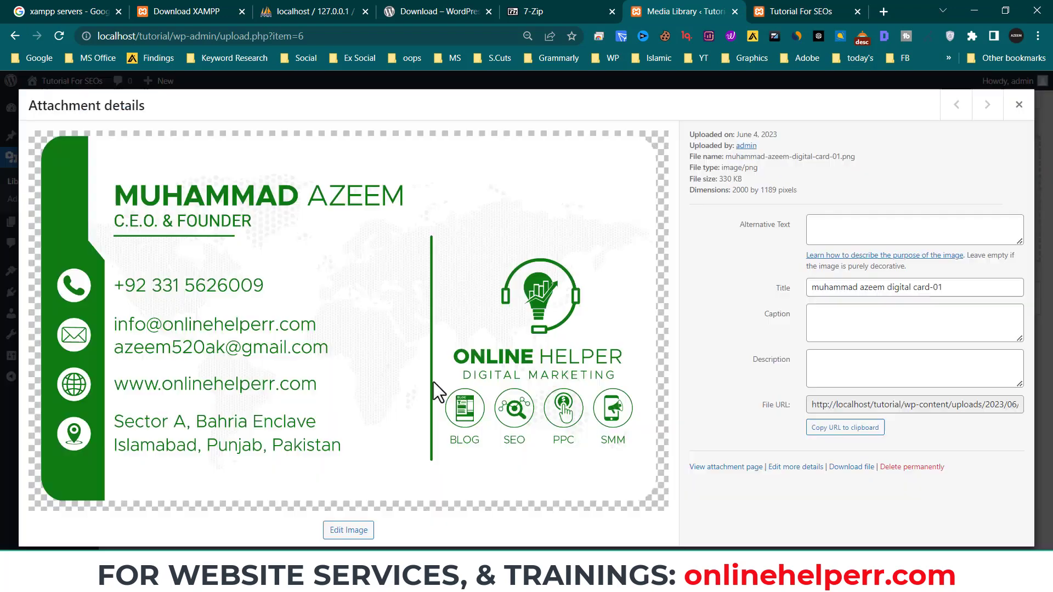
{"action": "left_click", "coordinate": [836, 233]}
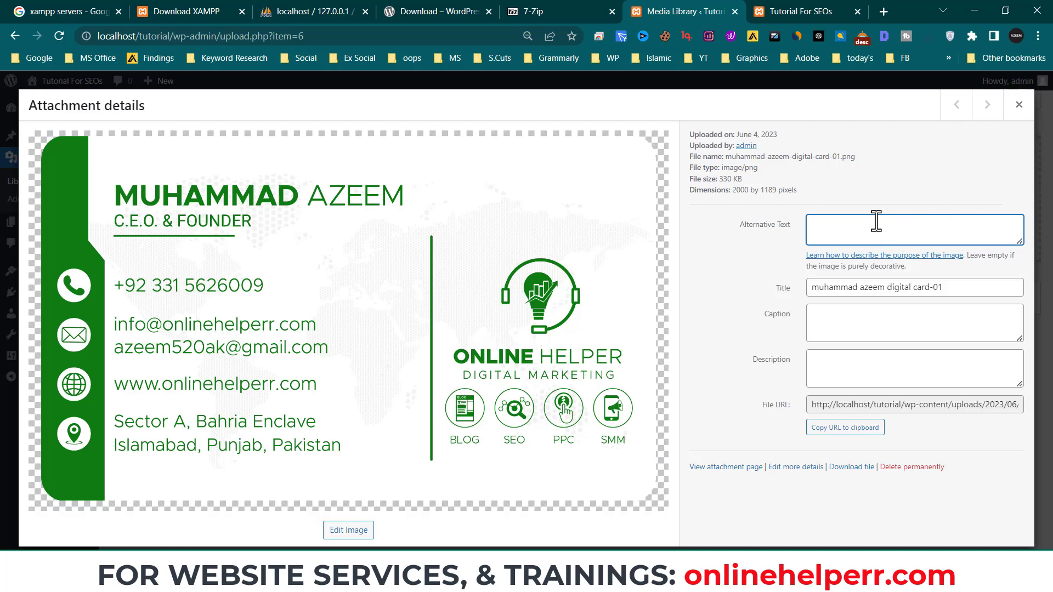
{"action": "left_click_drag", "start_coordinate": [738, 229], "coordinate": [790, 231]}
{"action": "left_click", "coordinate": [766, 269]}
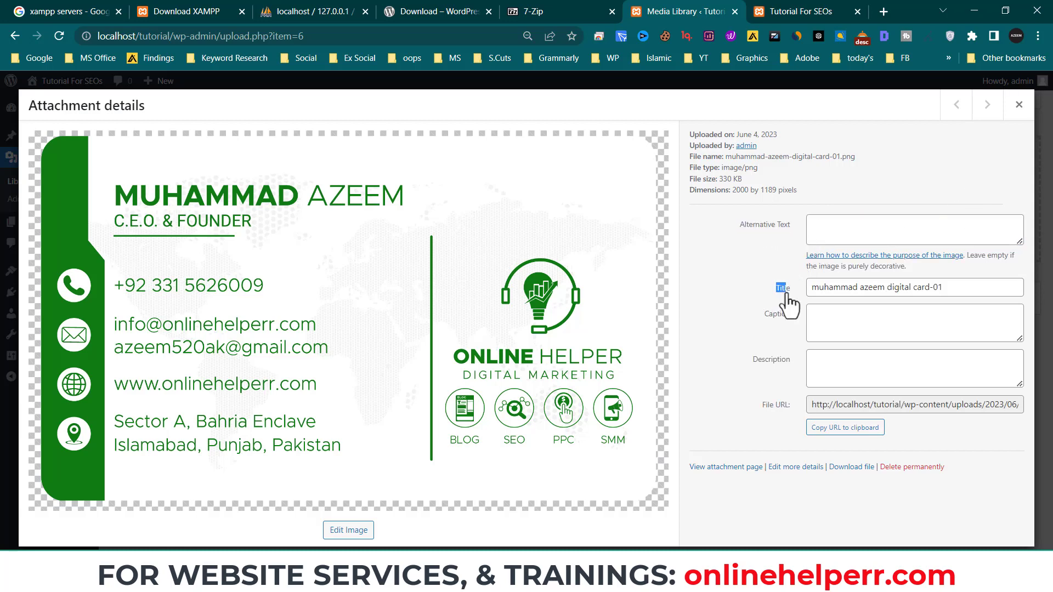
{"action": "left_click", "coordinate": [753, 293]}
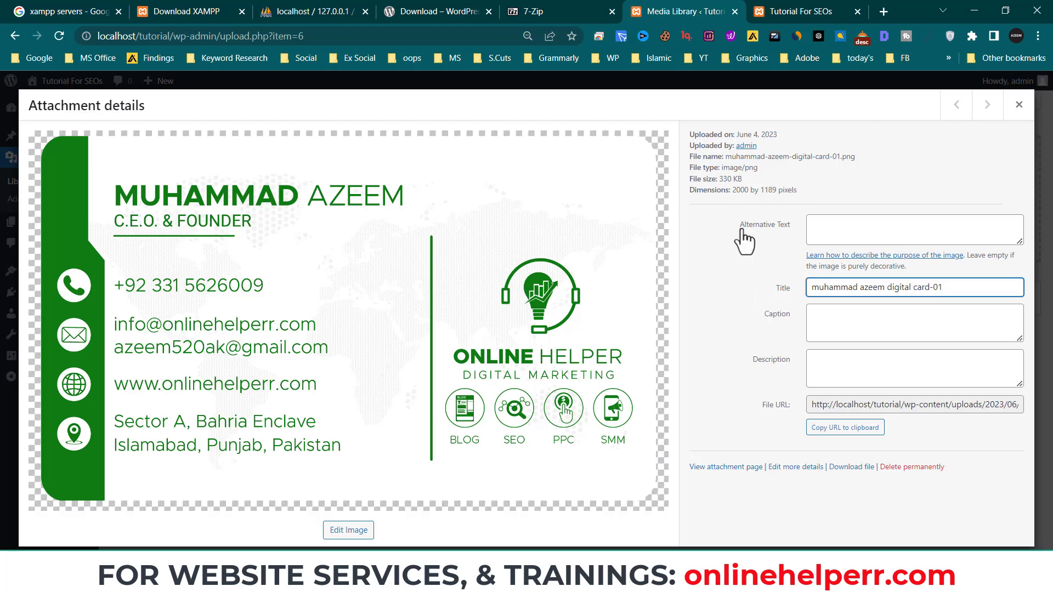
{"action": "left_click_drag", "start_coordinate": [741, 230], "coordinate": [790, 229]}
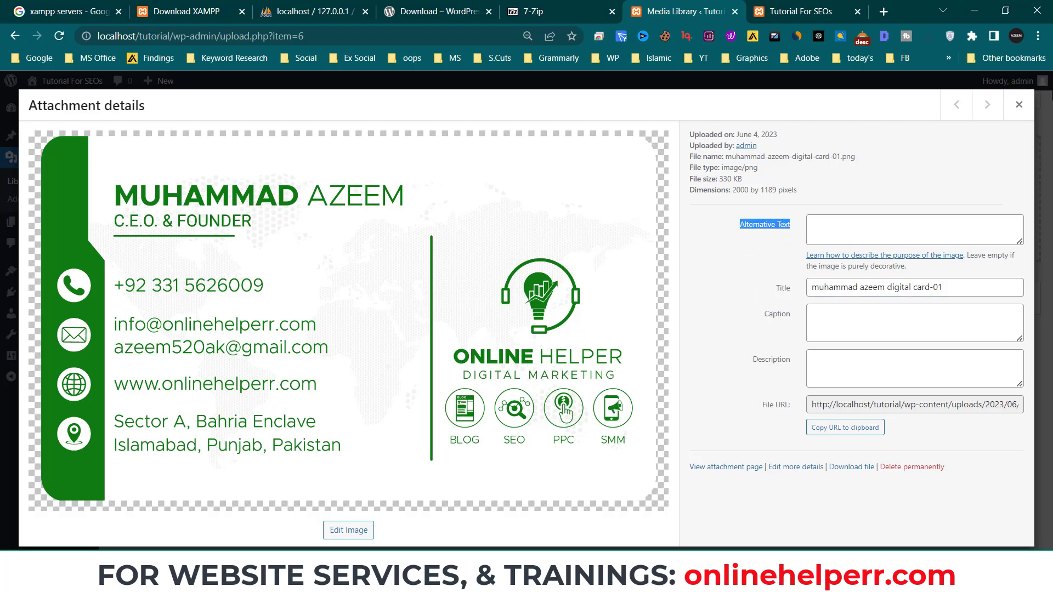
{"action": "left_click", "coordinate": [1019, 104]}
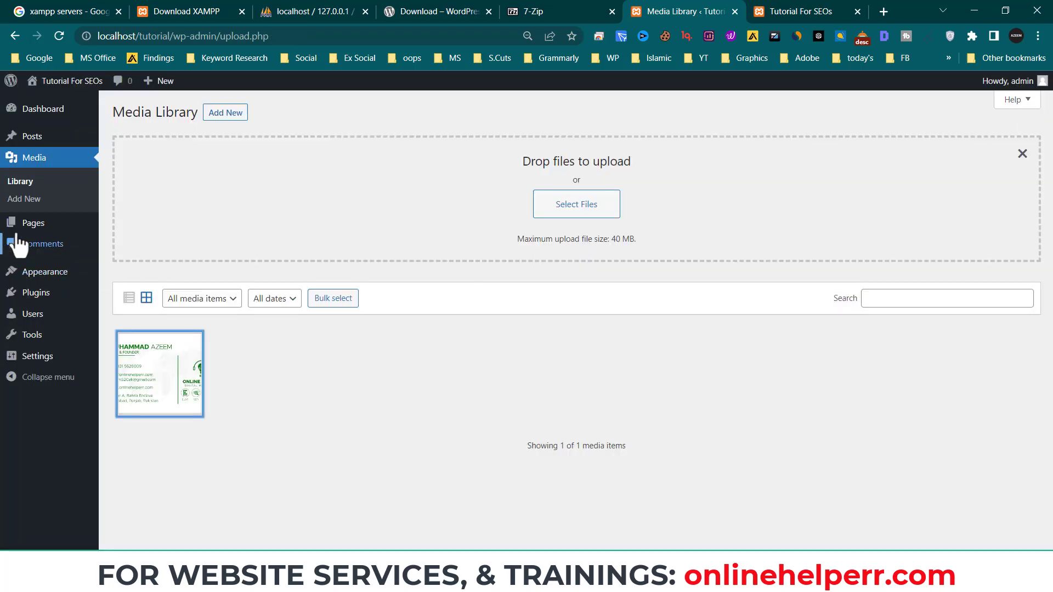
- Reopen the image details and copy its file URL to the clipboard
{"action": "left_click", "coordinate": [145, 399]}
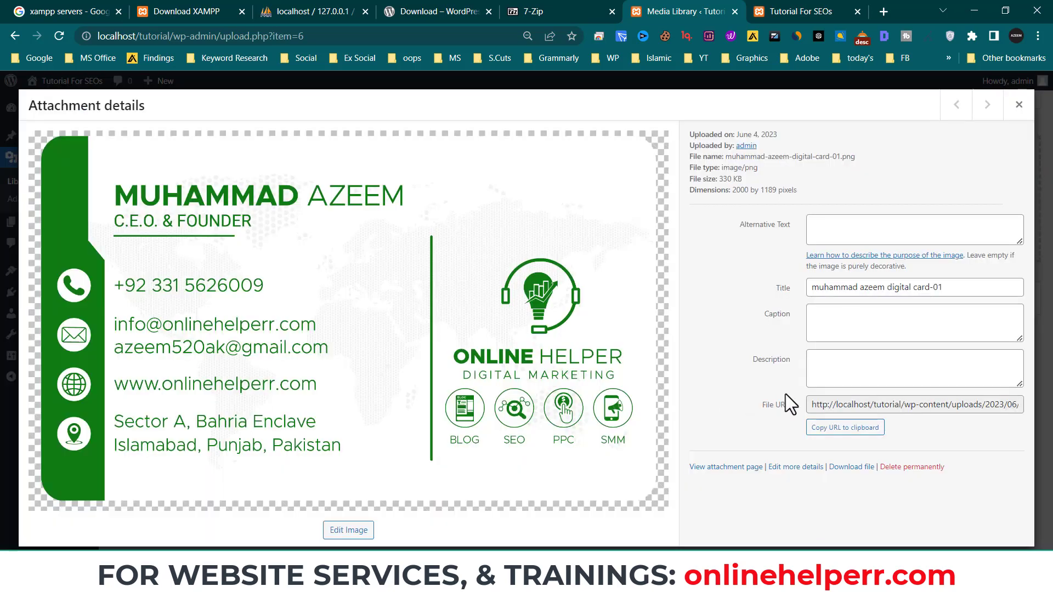
{"action": "left_click", "coordinate": [835, 430]}
{"action": "left_click", "coordinate": [1019, 104]}
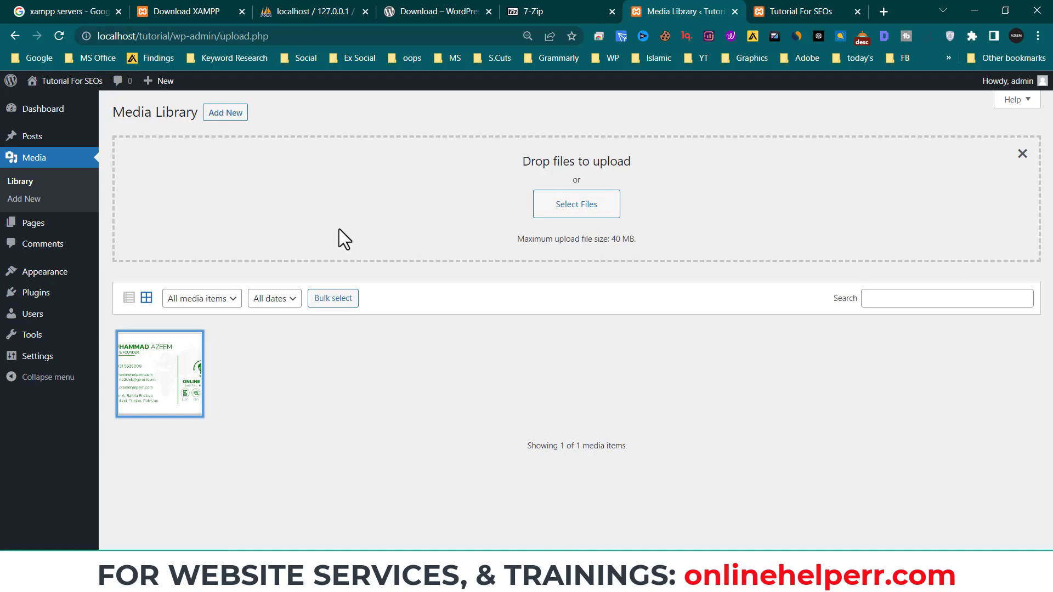
{"action": "left_click", "coordinate": [31, 206]}
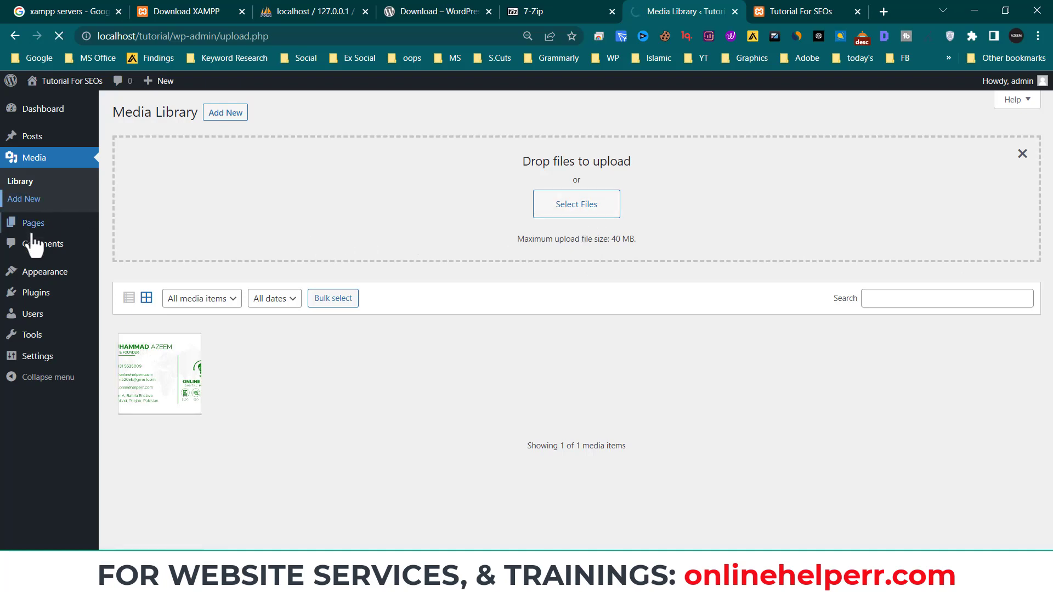
- Open Pages, start a new page, then go back to the Privacy Policy and Sample Page list
{"action": "mouse_move", "coordinate": [27, 230]}
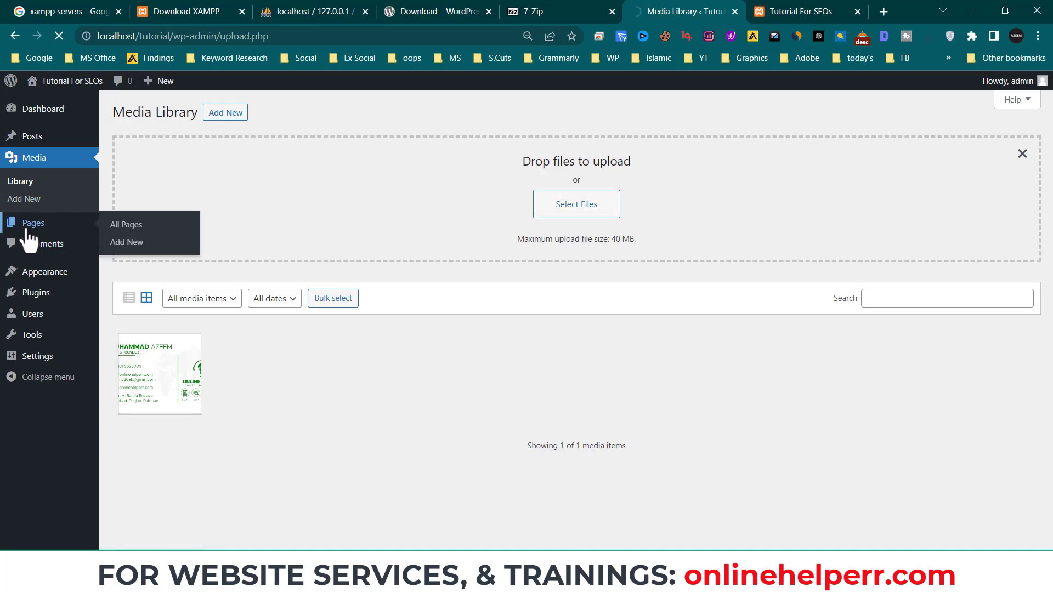
{"action": "left_click", "coordinate": [26, 230]}
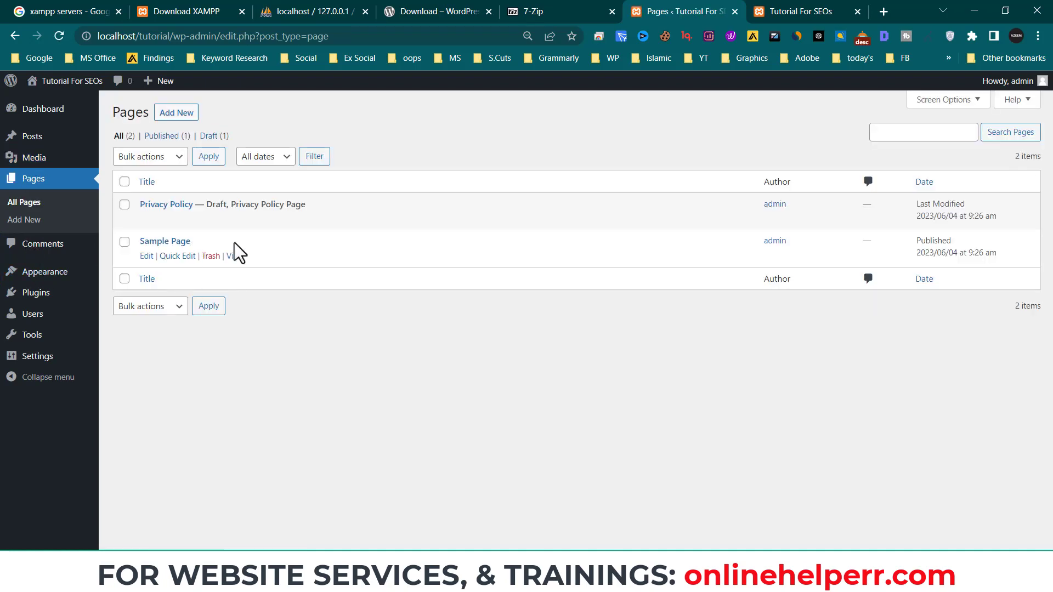
{"action": "left_click", "coordinate": [186, 113]}
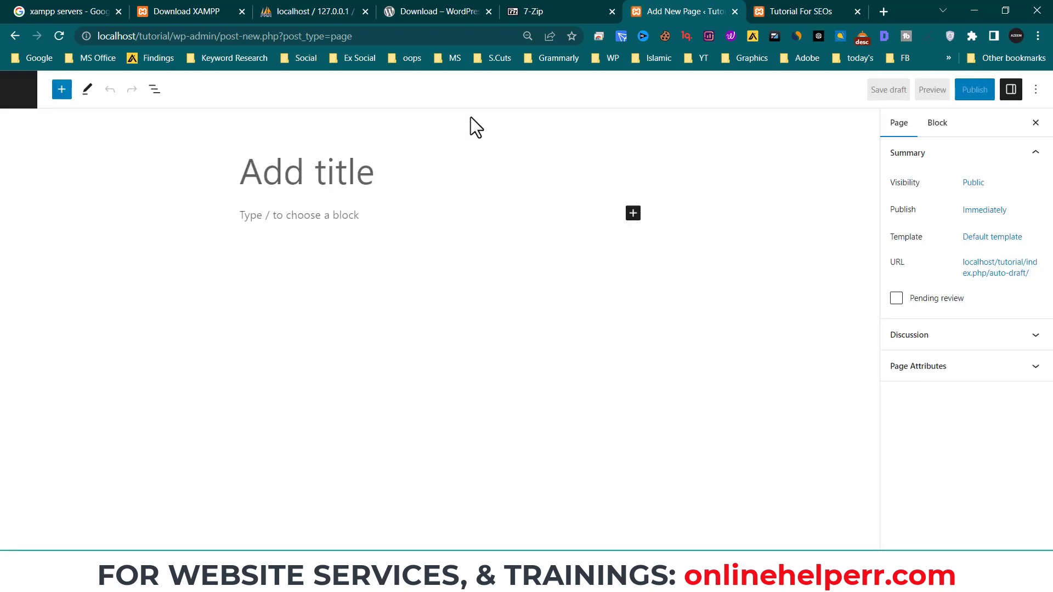
{"action": "left_click", "coordinate": [15, 37]}
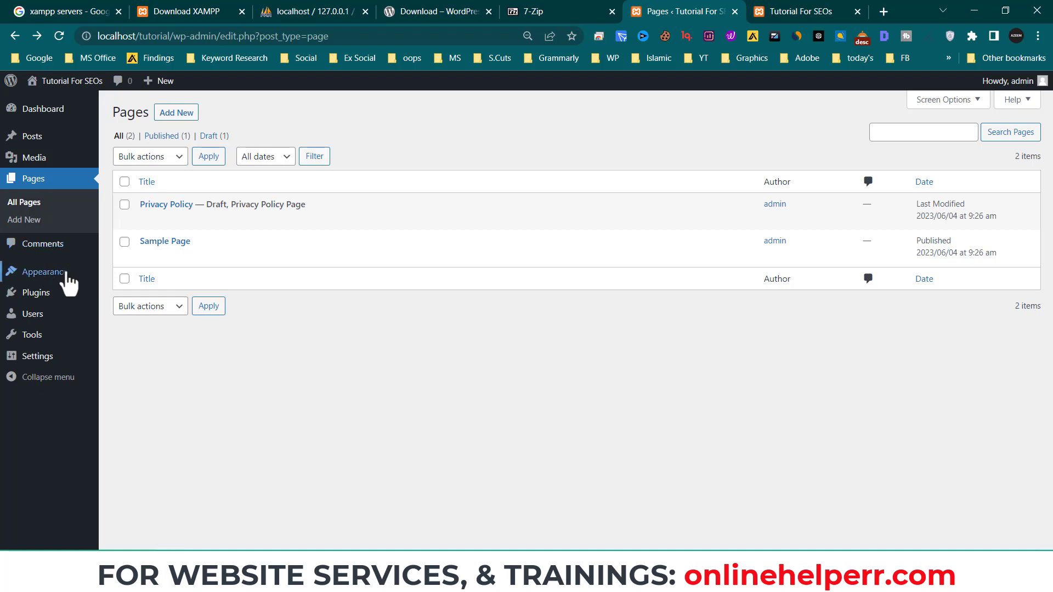
{"action": "mouse_move", "coordinate": [70, 284]}
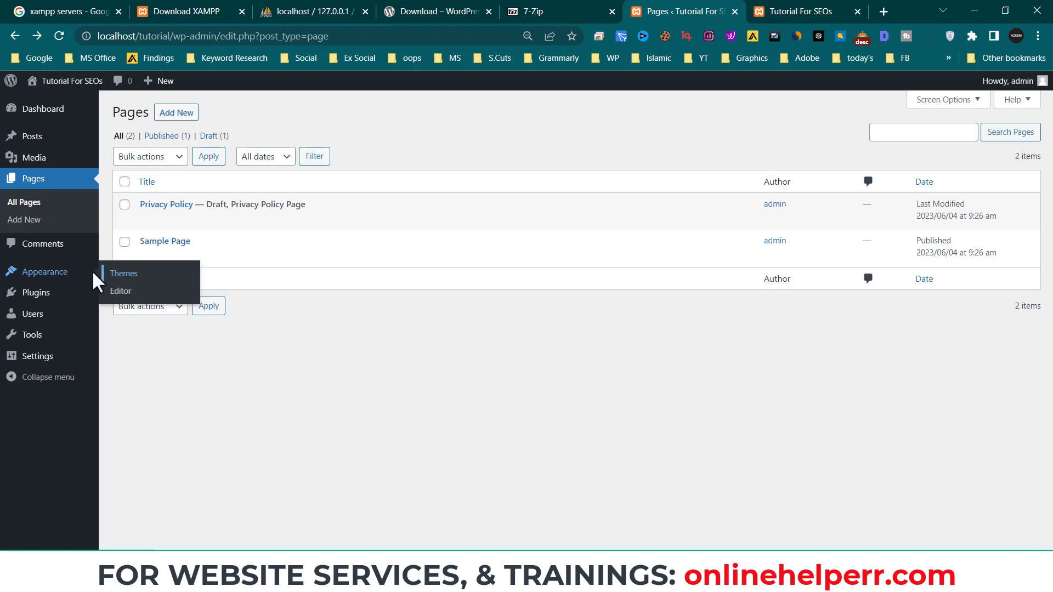
- Open Appearance > Themes and compare it with the site's current front page
{"action": "left_click", "coordinate": [59, 276]}
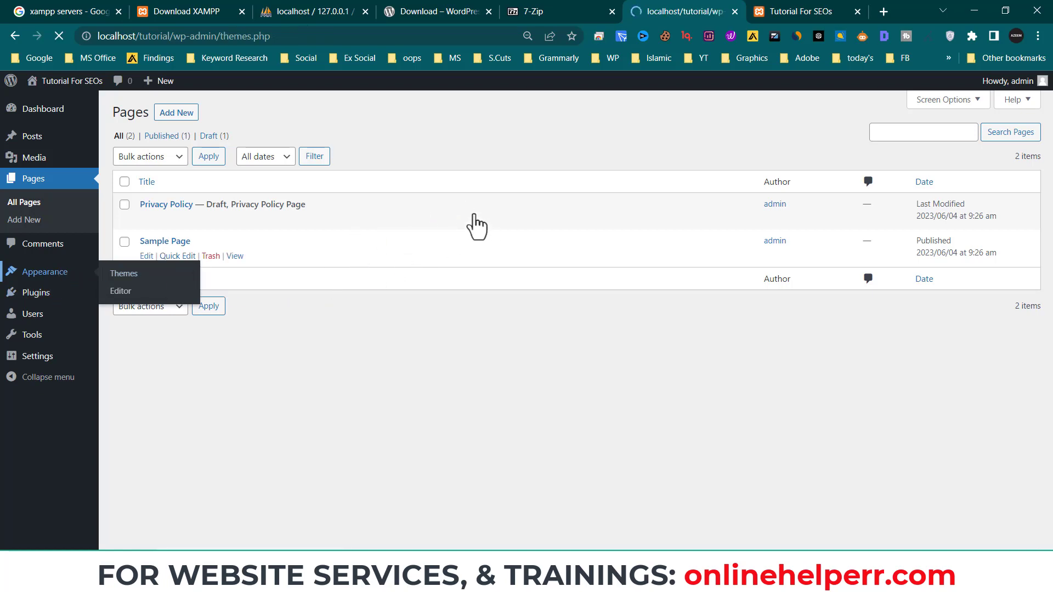
{"action": "left_click", "coordinate": [768, 13]}
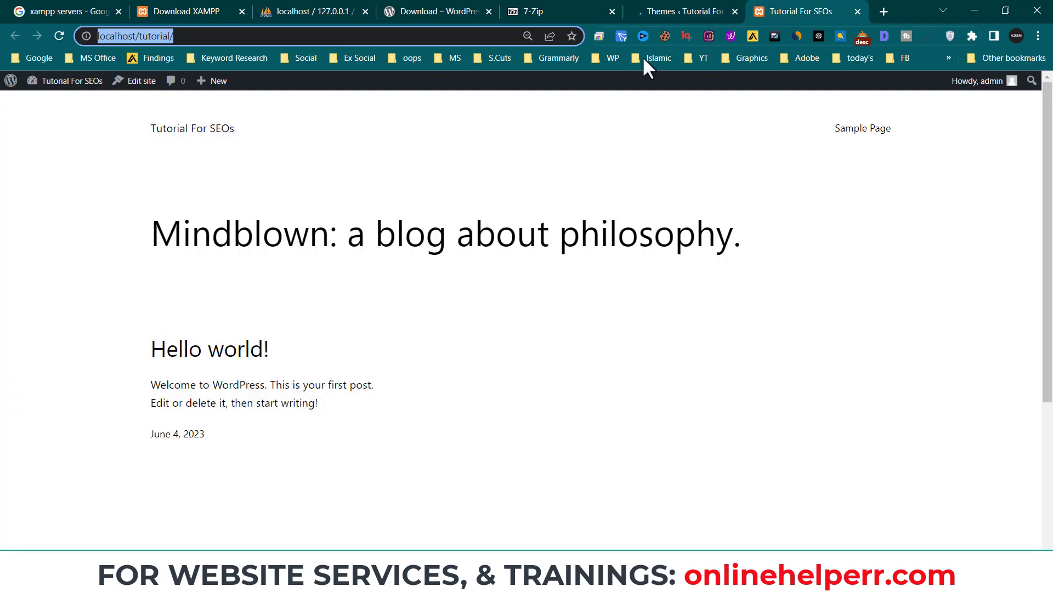
{"action": "scroll", "coordinate": [357, 319], "scroll_direction": "down", "scroll_amount": 4}
{"action": "scroll", "coordinate": [357, 321], "scroll_direction": "up", "scroll_amount": 5}
{"action": "left_click", "coordinate": [651, 11]}
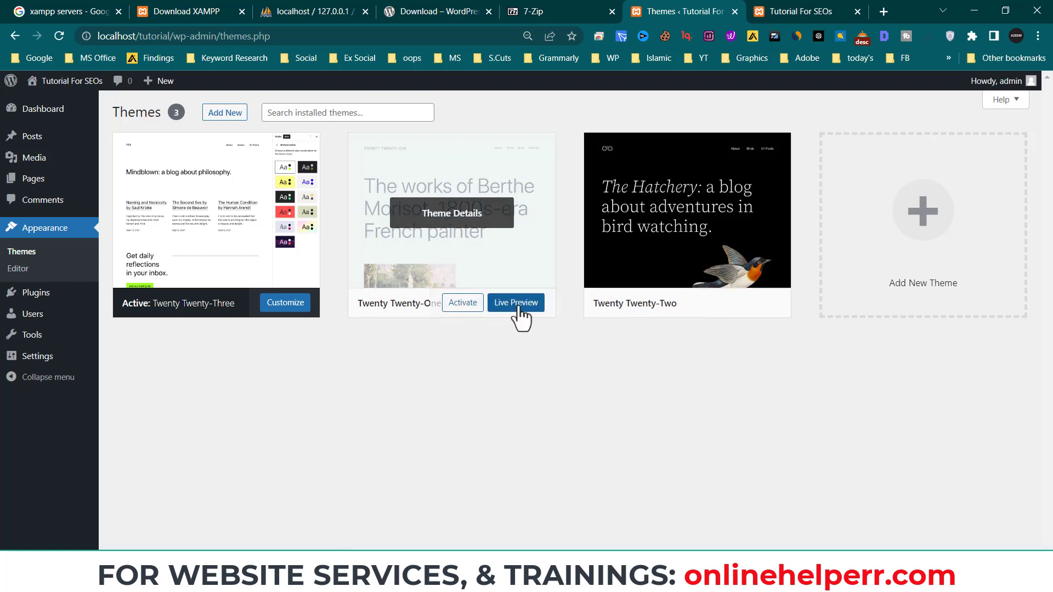
- Delete Twenty Twenty-One and Twenty Twenty-Two from their Theme Details, confirming each deletion
{"action": "left_click", "coordinate": [535, 212]}
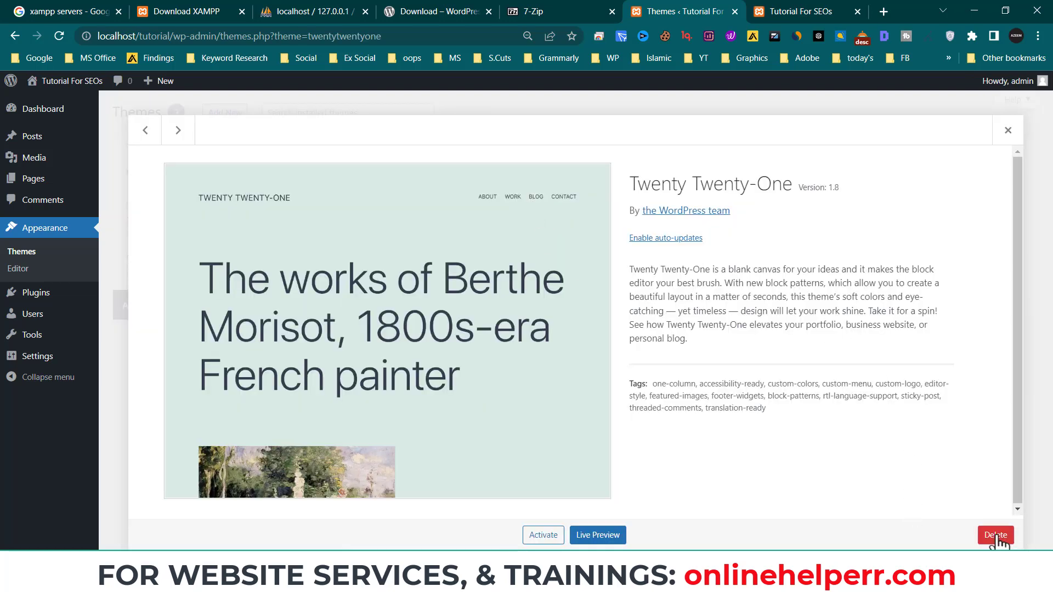
{"action": "left_click", "coordinate": [997, 541]}
{"action": "left_click", "coordinate": [609, 140]}
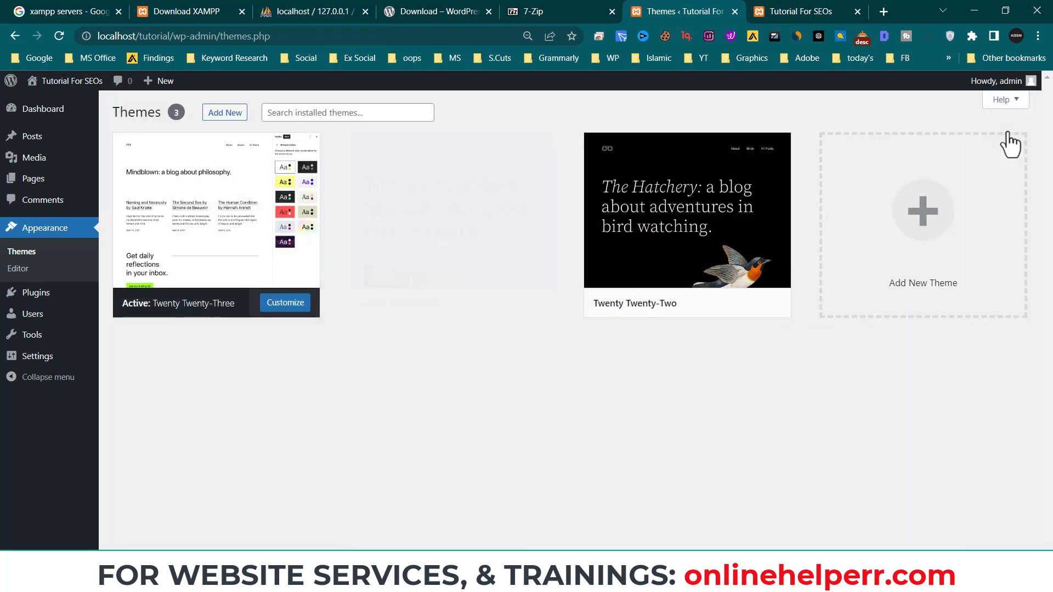
{"action": "left_click", "coordinate": [417, 246]}
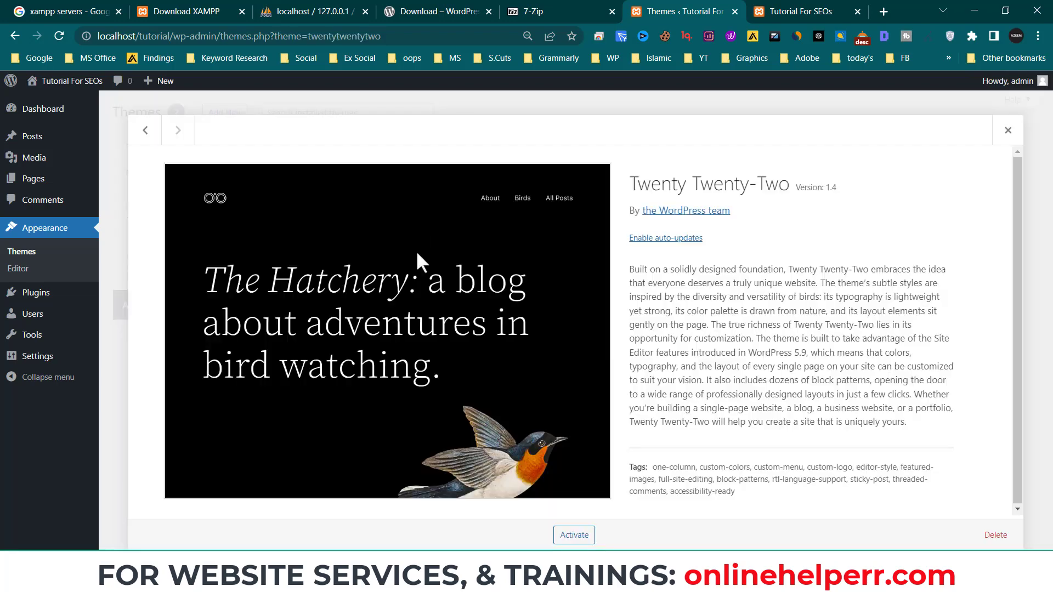
{"action": "left_click", "coordinate": [985, 542]}
{"action": "left_click", "coordinate": [596, 140]}
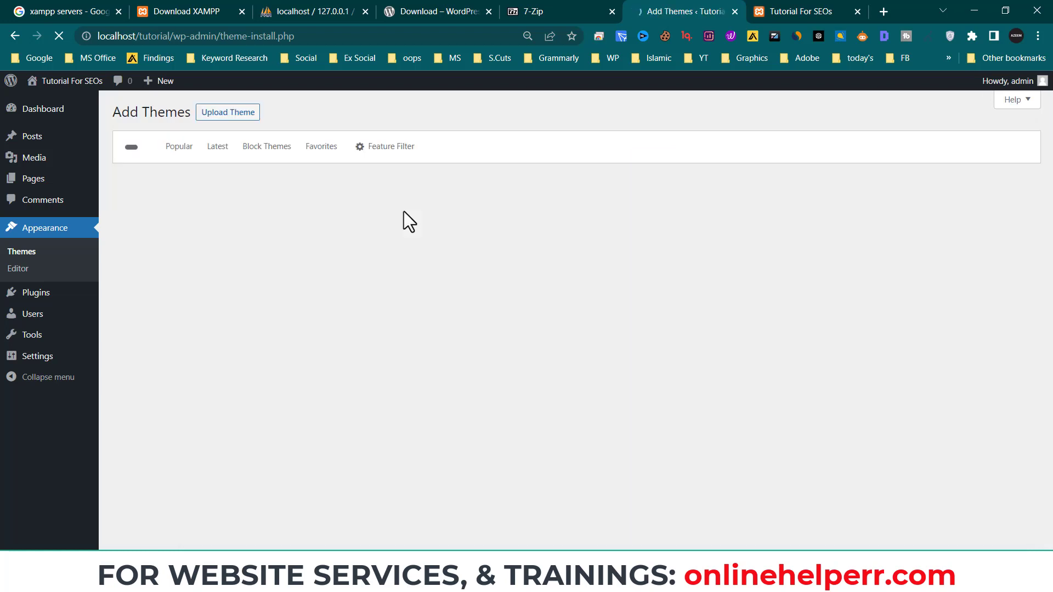
- Search the theme directory for Kadence and start installing it
{"action": "left_click", "coordinate": [916, 147]}
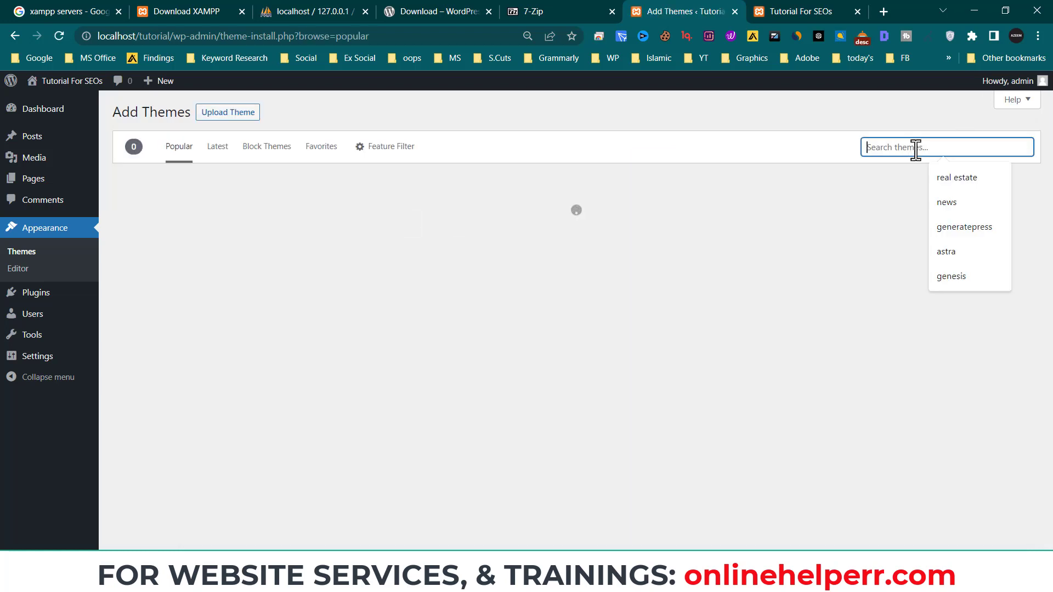
{"action": "type", "text": "kad"}
{"action": "type", "text": "ence"}
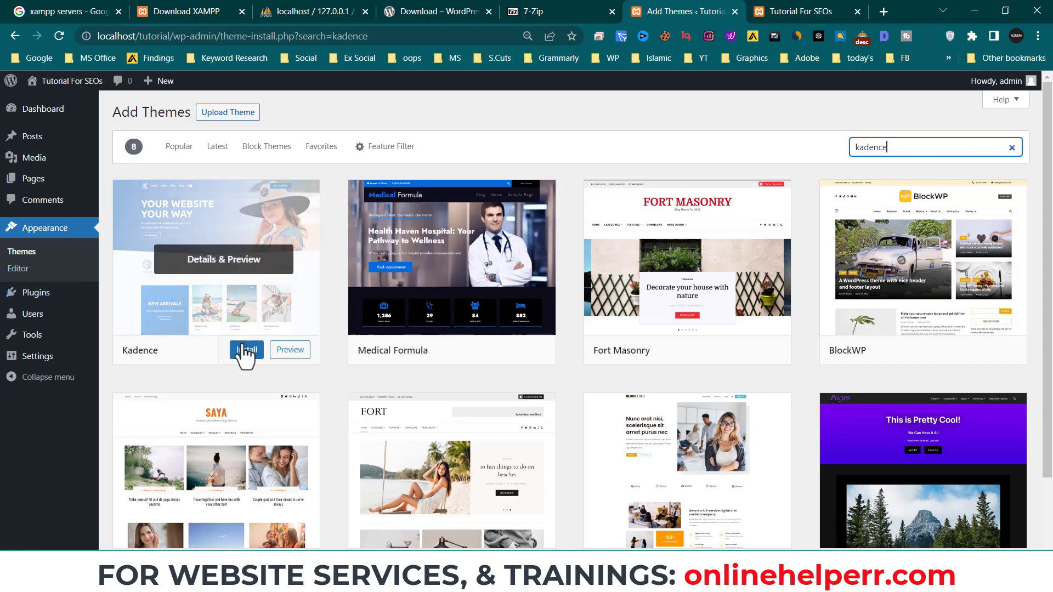
{"action": "left_click", "coordinate": [243, 350]}
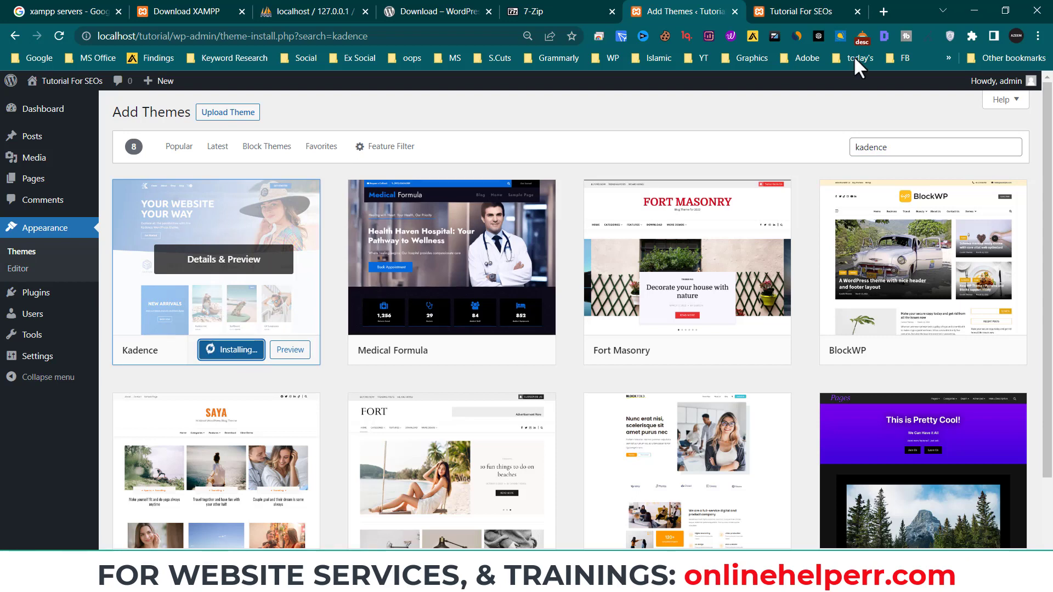
- While Kadence installs, inspect the front page heading 'Mindblown: a blog about philosophy.'
{"action": "left_click", "coordinate": [828, 10]}
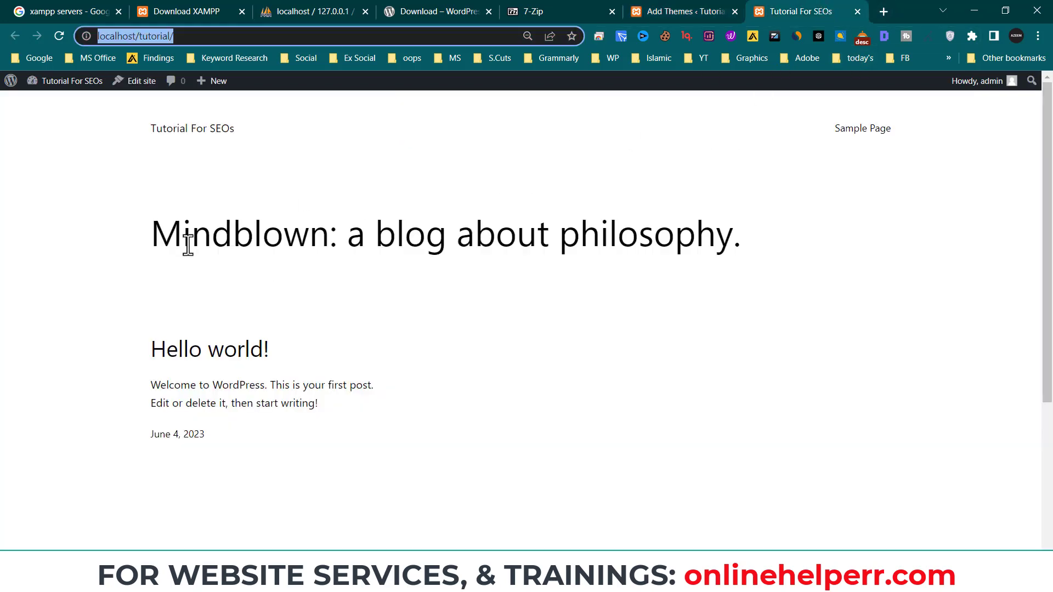
{"action": "left_click", "coordinate": [697, 10]}
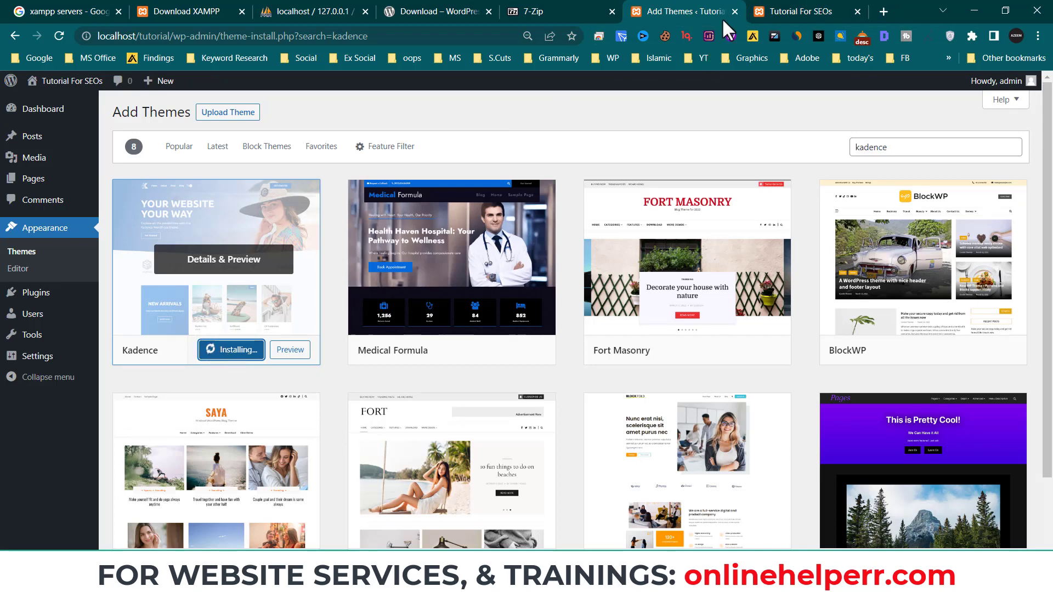
{"action": "left_click", "coordinate": [790, 10]}
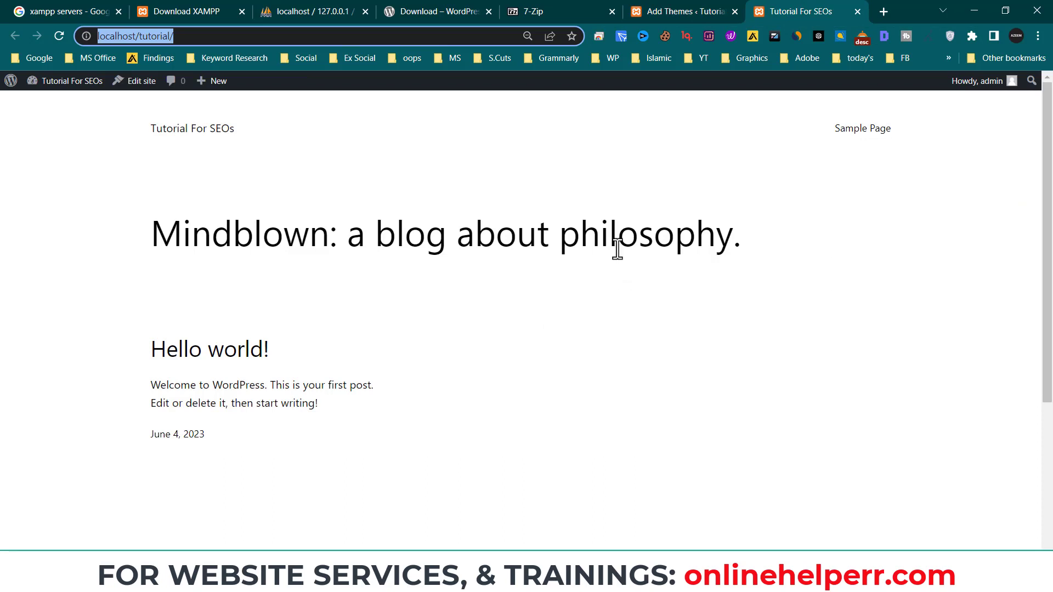
{"action": "left_click_drag", "start_coordinate": [154, 231], "coordinate": [743, 237]}
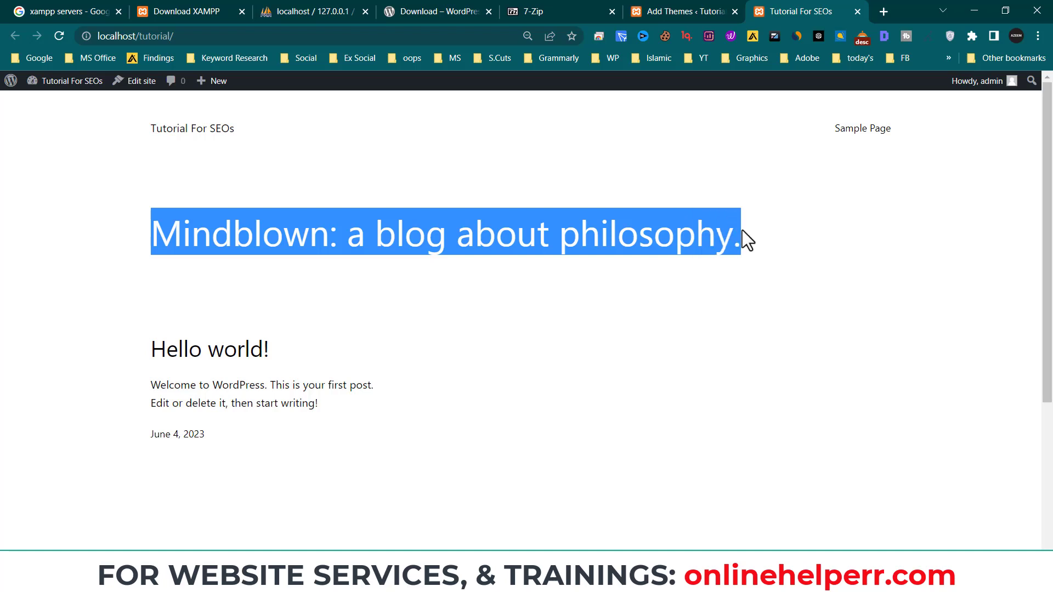
{"action": "left_click", "coordinate": [211, 242]}
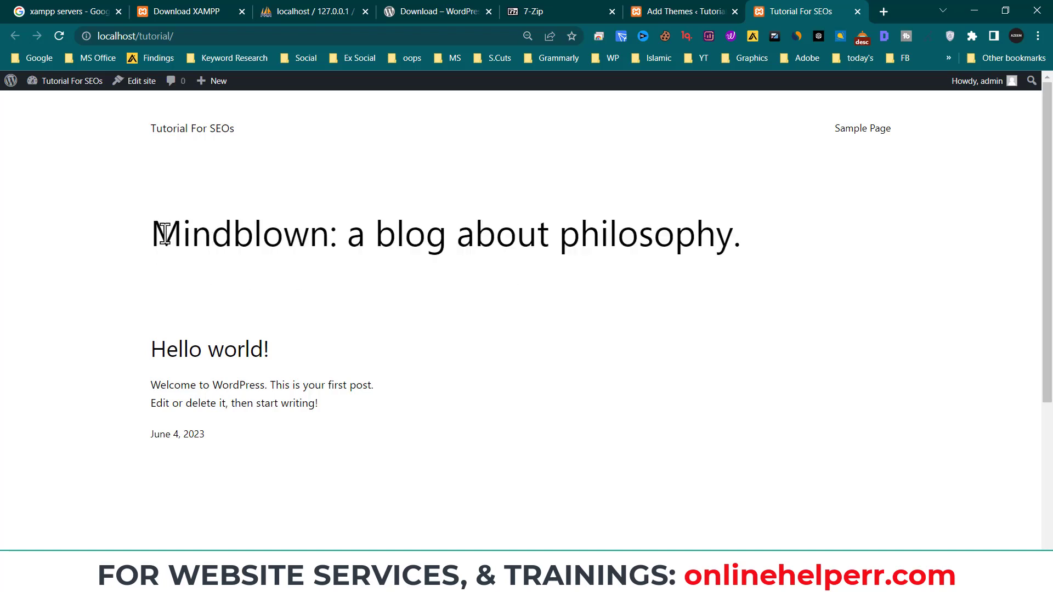
{"action": "left_click_drag", "start_coordinate": [165, 233], "coordinate": [739, 239]}
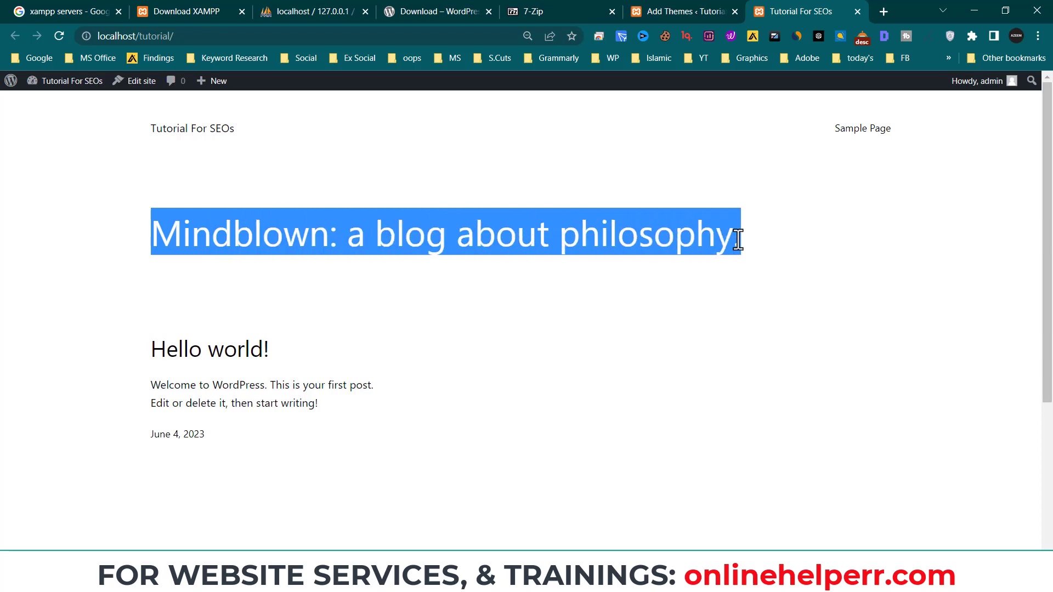
{"action": "left_click", "coordinate": [717, 10]}
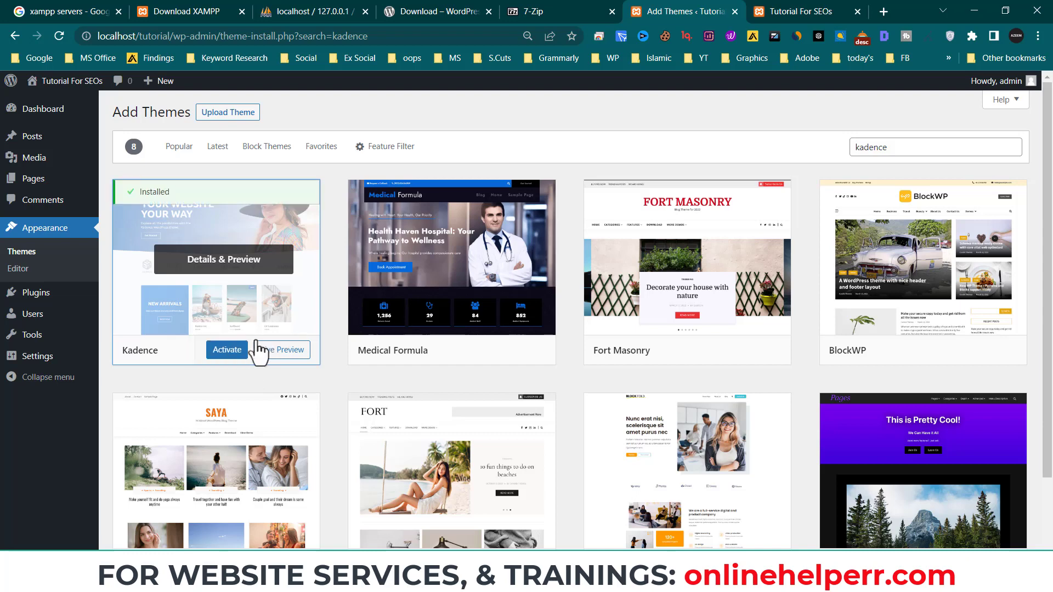
- Activate Kadence and reload the front page to see the new Kadence layout
{"action": "left_click", "coordinate": [227, 351]}
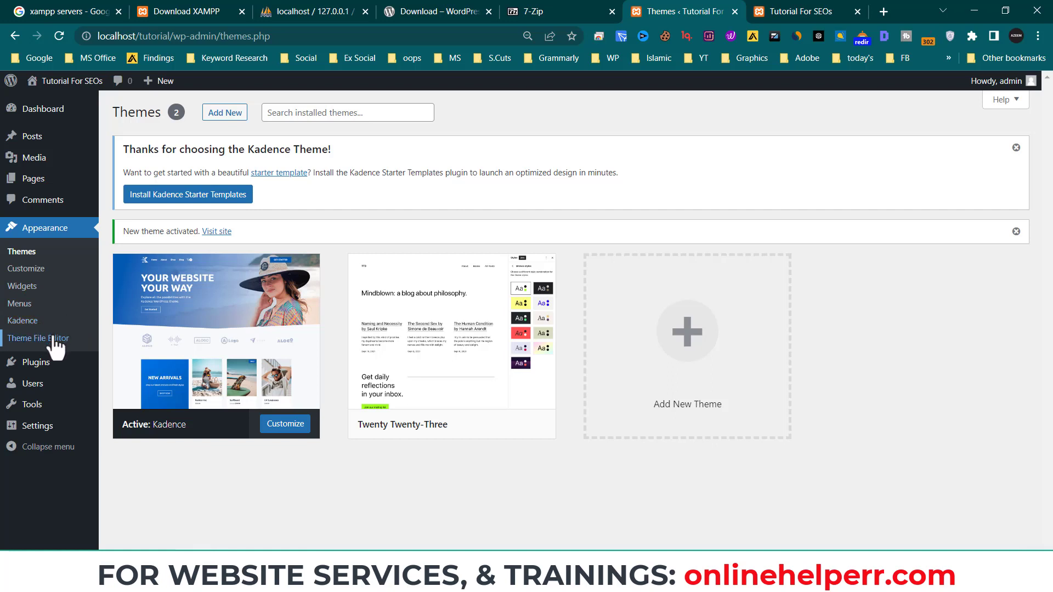
{"action": "left_click", "coordinate": [817, 11]}
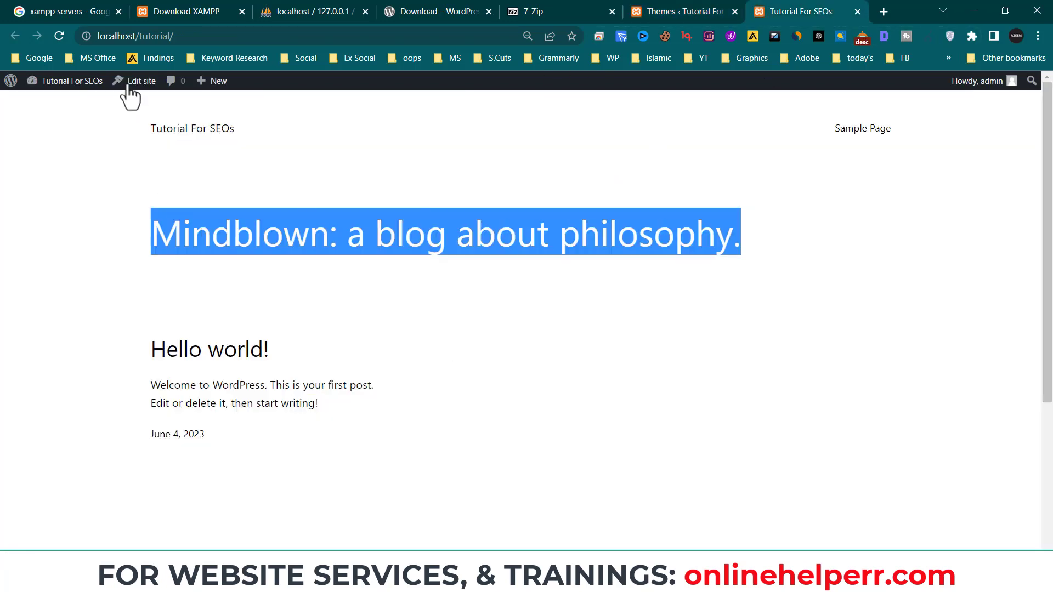
{"action": "left_click", "coordinate": [60, 37]}
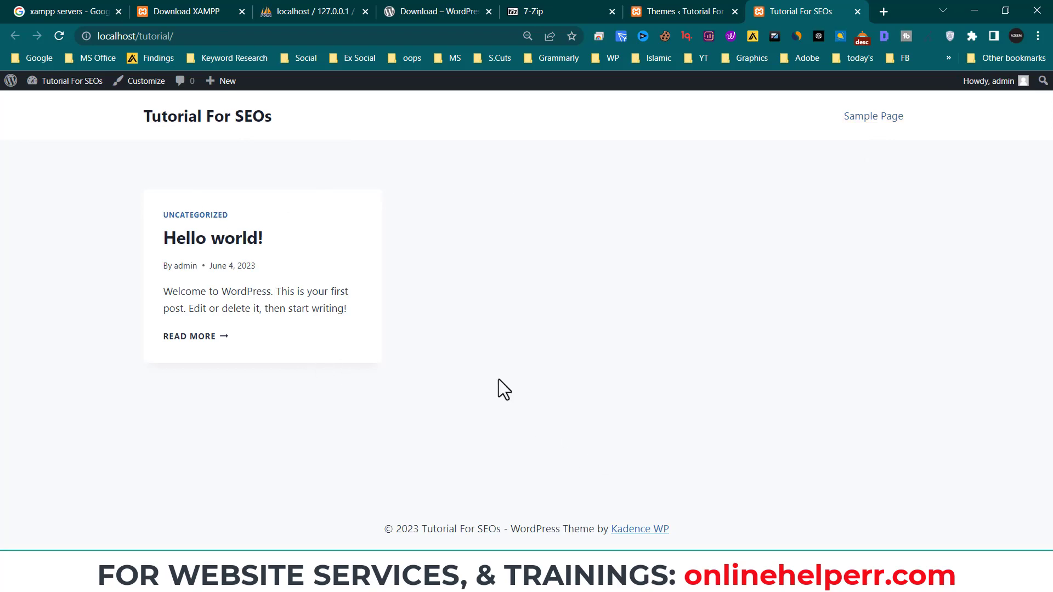
{"action": "left_click", "coordinate": [682, 11]}
{"action": "mouse_move", "coordinate": [41, 366]}
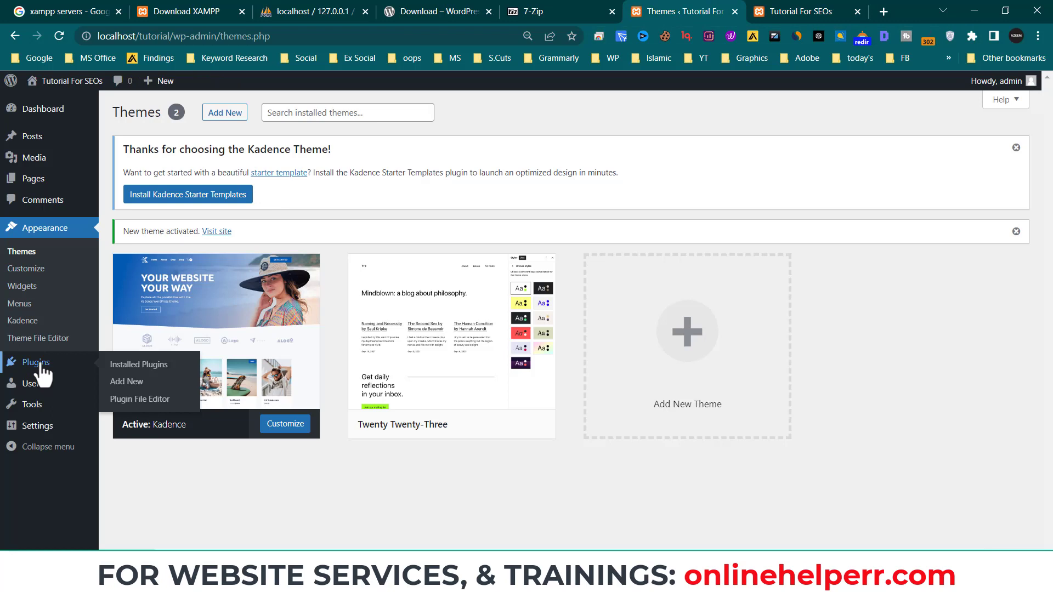
- Search installed plugins for 'yoast', find no match, and go to Add New plugins
{"action": "left_click", "coordinate": [40, 366]}
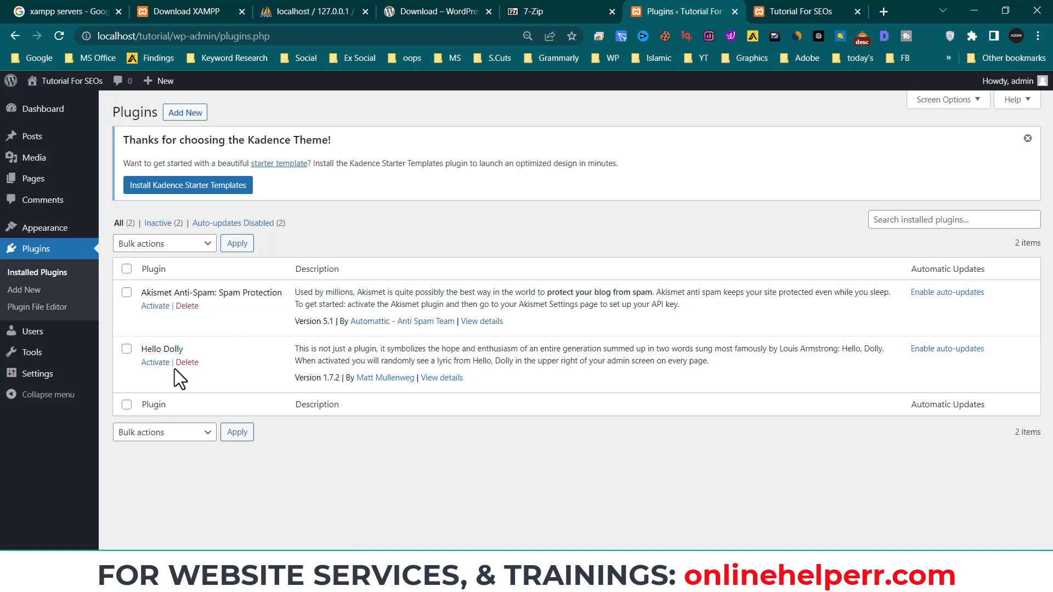
{"action": "left_click", "coordinate": [897, 222]}
{"action": "type", "text": "j"}
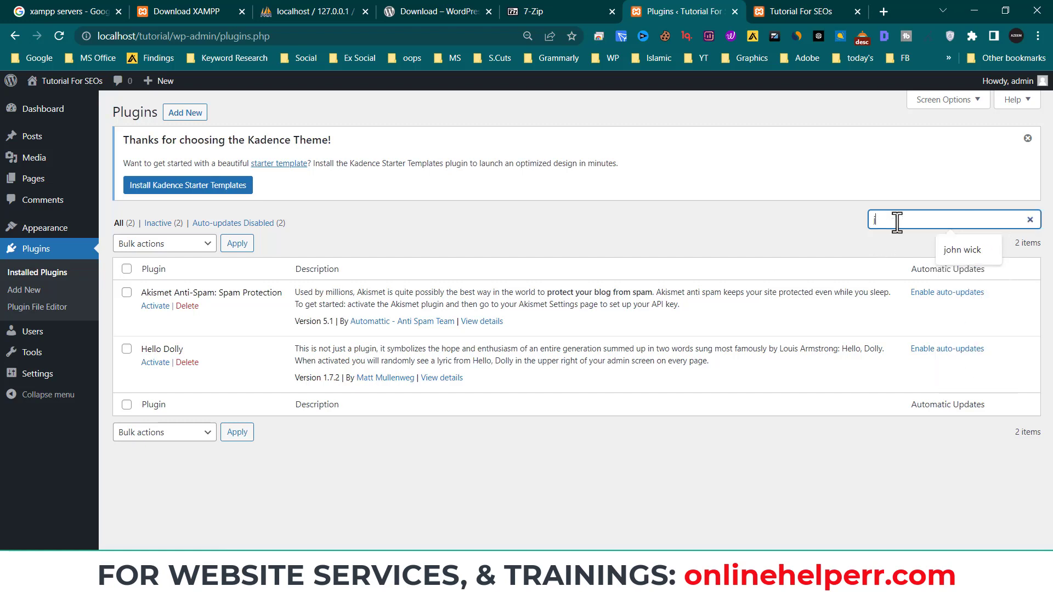
{"action": "key", "text": "BackSpace"}
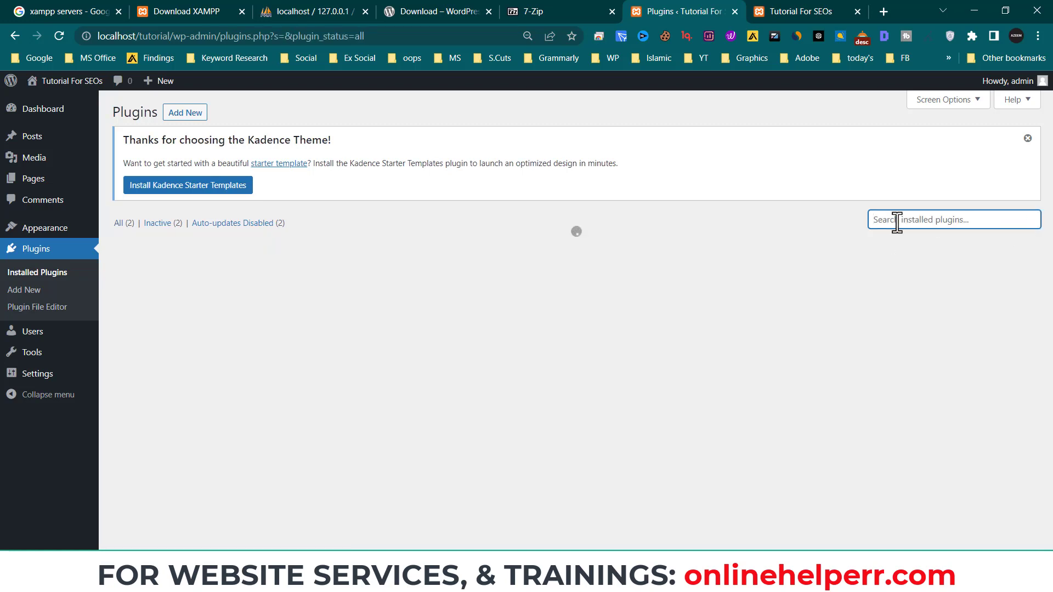
{"action": "type", "text": "yoast"}
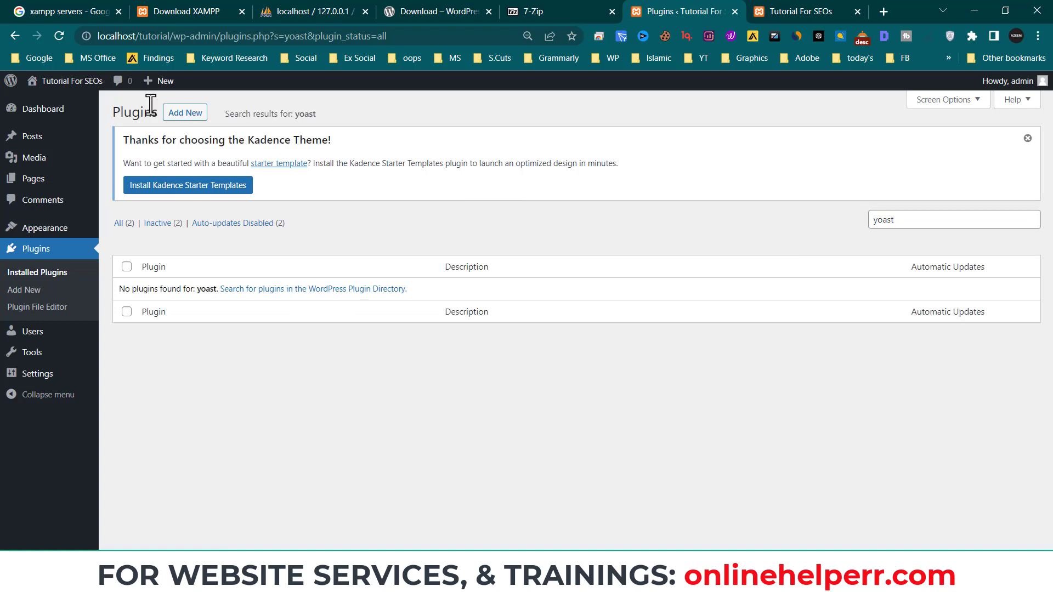
{"action": "left_click", "coordinate": [186, 113]}
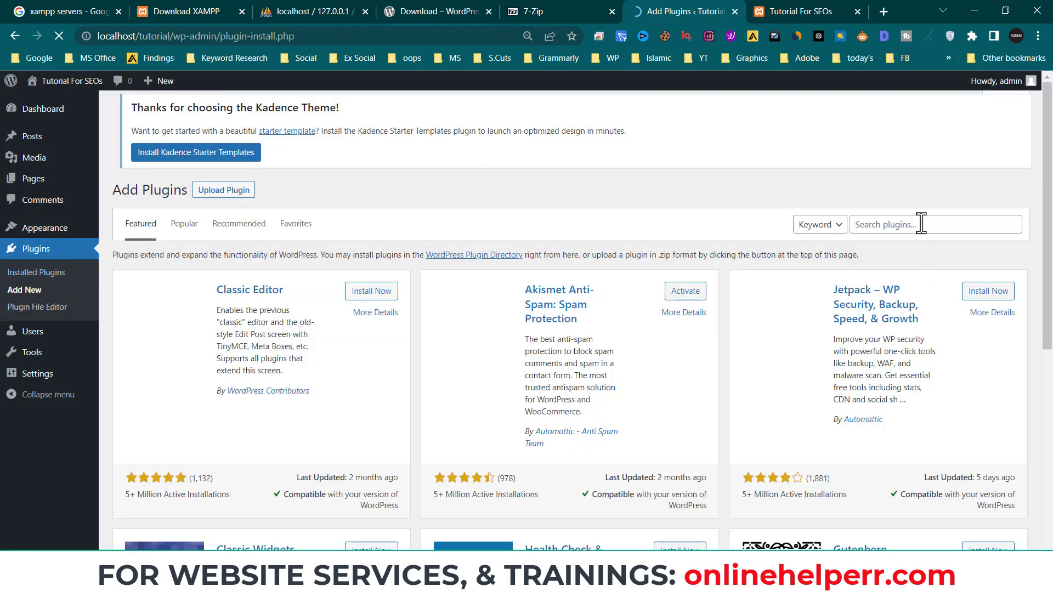
- Search the plugin directory for 'yoast' and review the Yoast SEO card's rating and install stats
{"action": "left_click", "coordinate": [921, 224]}
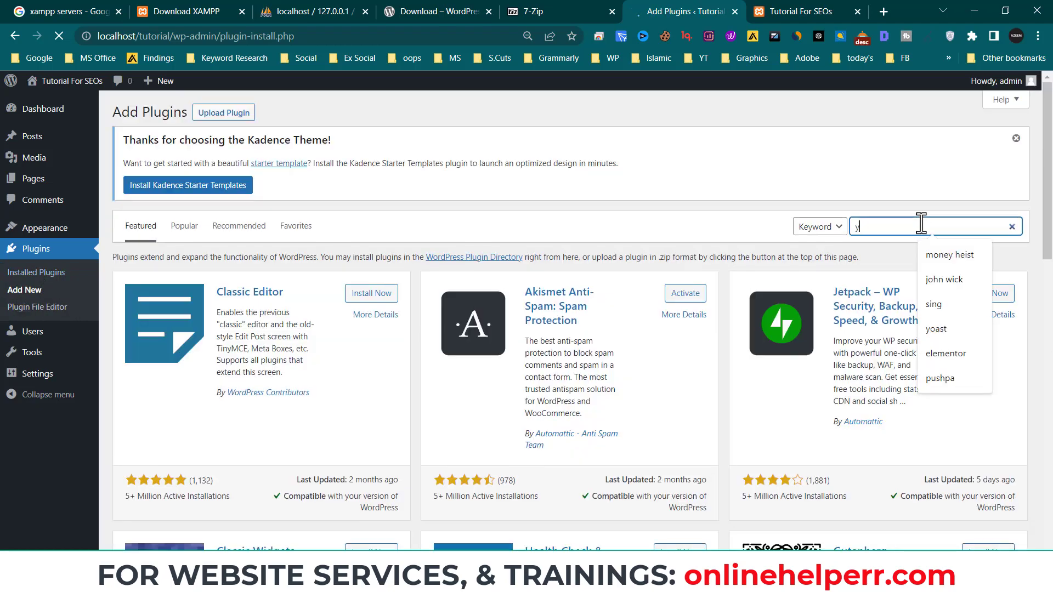
{"action": "type", "text": "yoast"}
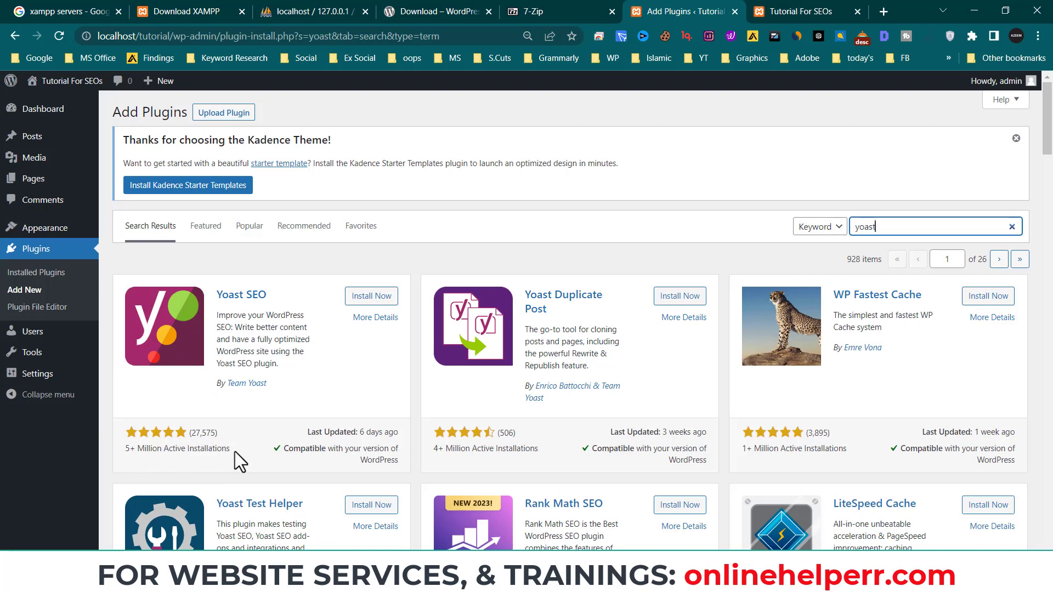
{"action": "mouse_move", "coordinate": [234, 452]}
{"action": "left_mouse_down"}
{"action": "mouse_move", "coordinate": [145, 455]}
{"action": "mouse_move", "coordinate": [236, 457]}
{"action": "left_mouse_up"}
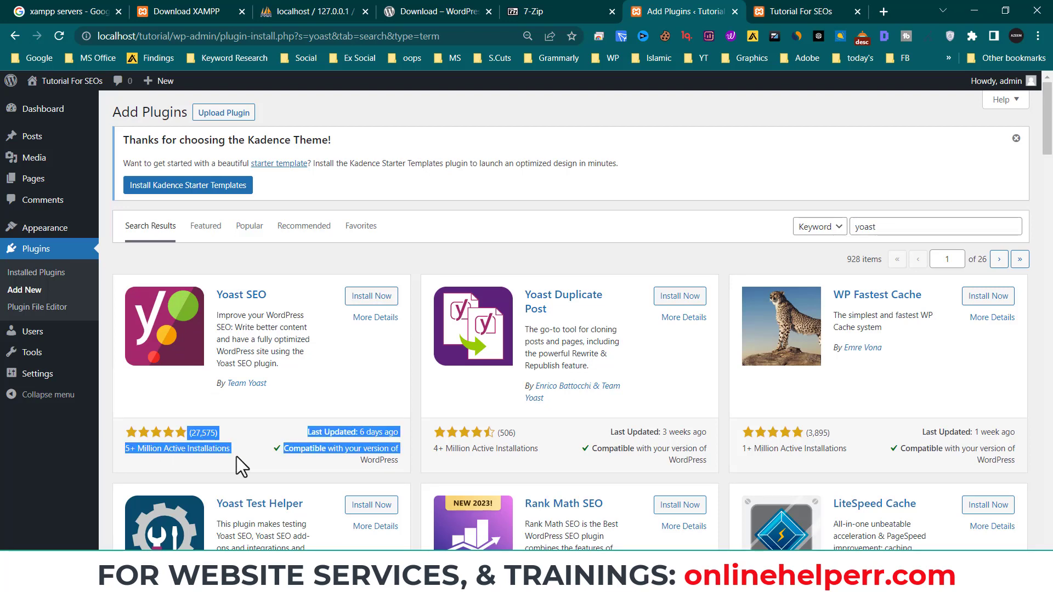
{"action": "left_click", "coordinate": [302, 434]}
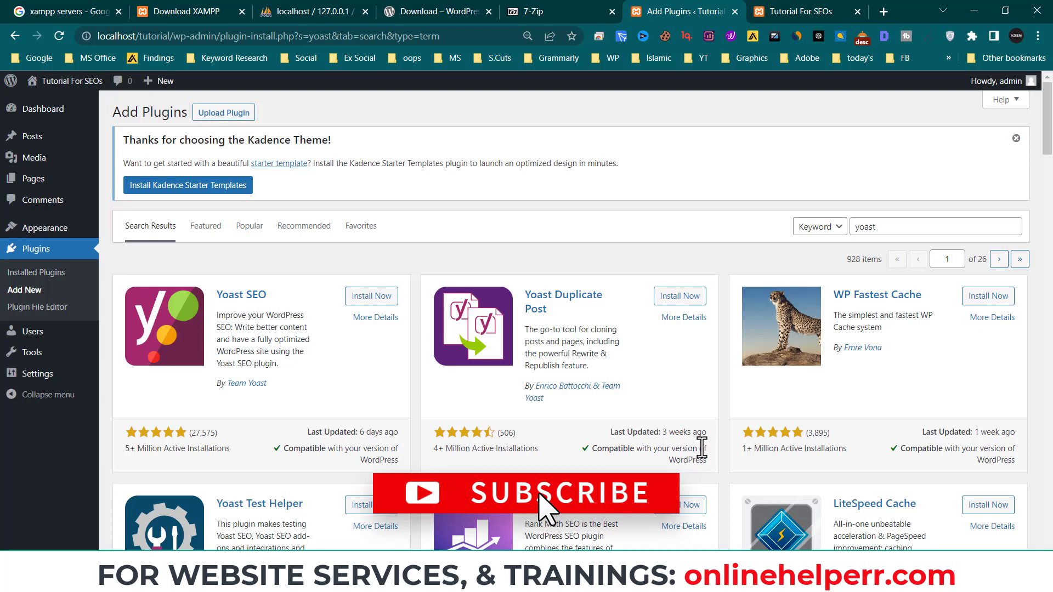
{"action": "scroll", "coordinate": [584, 466], "scroll_direction": "down", "scroll_amount": 1}
{"action": "scroll", "coordinate": [331, 486], "scroll_direction": "down", "scroll_amount": 3}
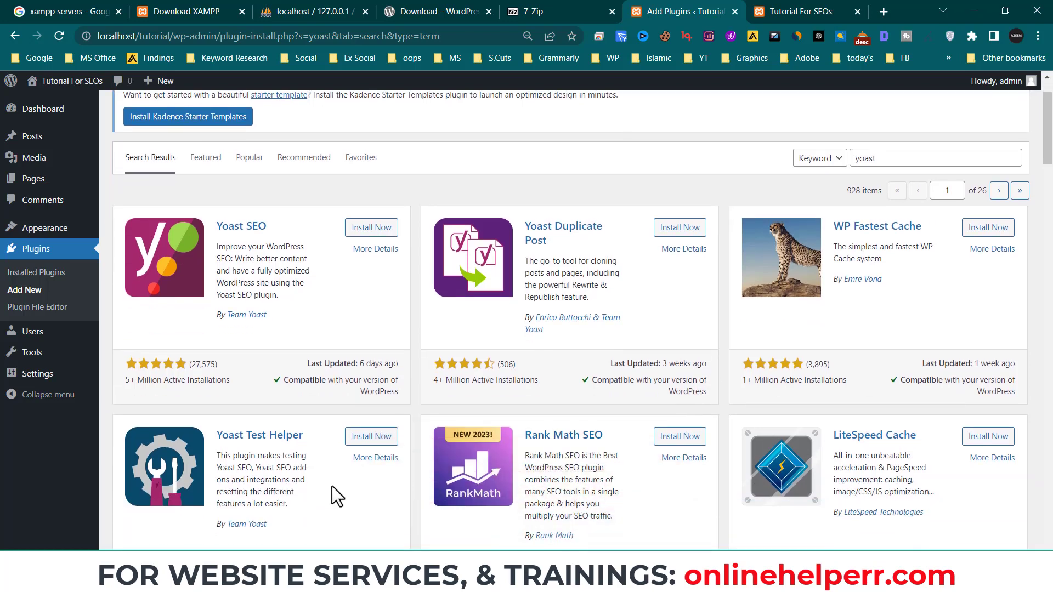
{"action": "scroll", "coordinate": [281, 343], "scroll_direction": "up", "scroll_amount": 3}
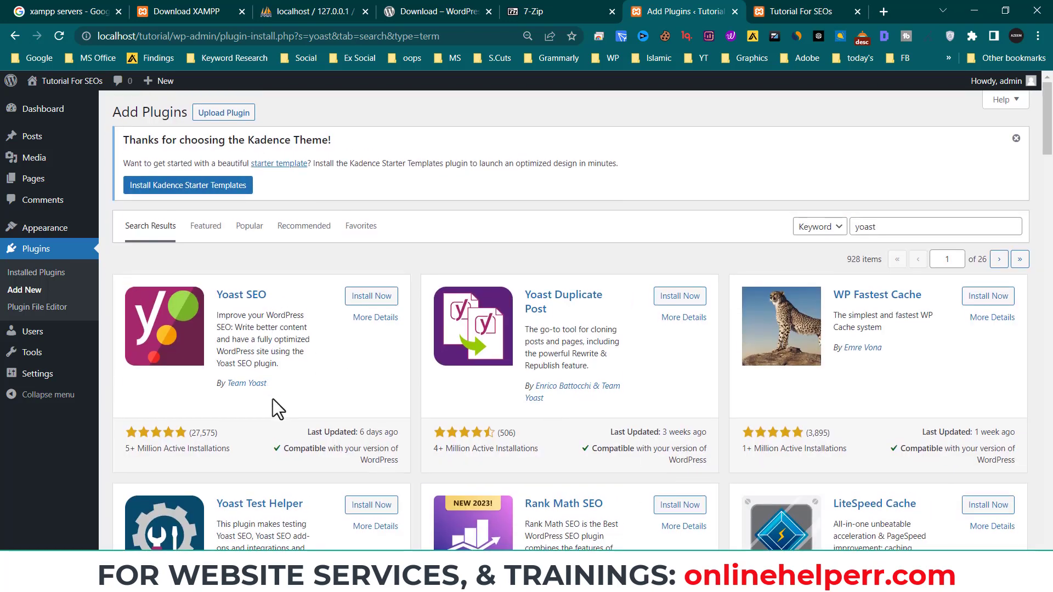
{"action": "left_click_drag", "start_coordinate": [236, 449], "coordinate": [192, 431]}
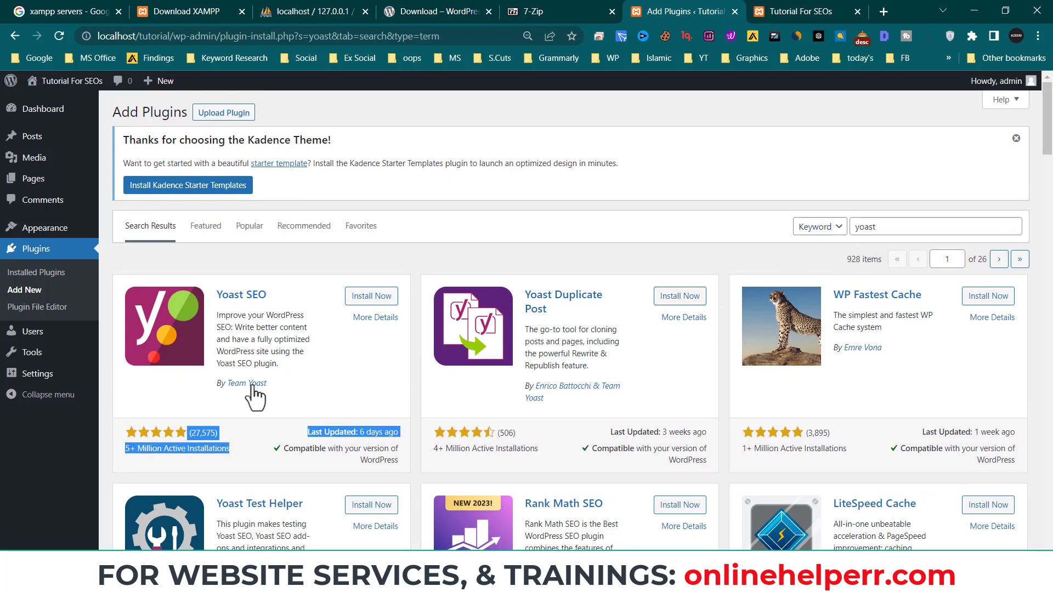
- Install the Yoast SEO plugin from its search result card
{"action": "left_click", "coordinate": [362, 298]}
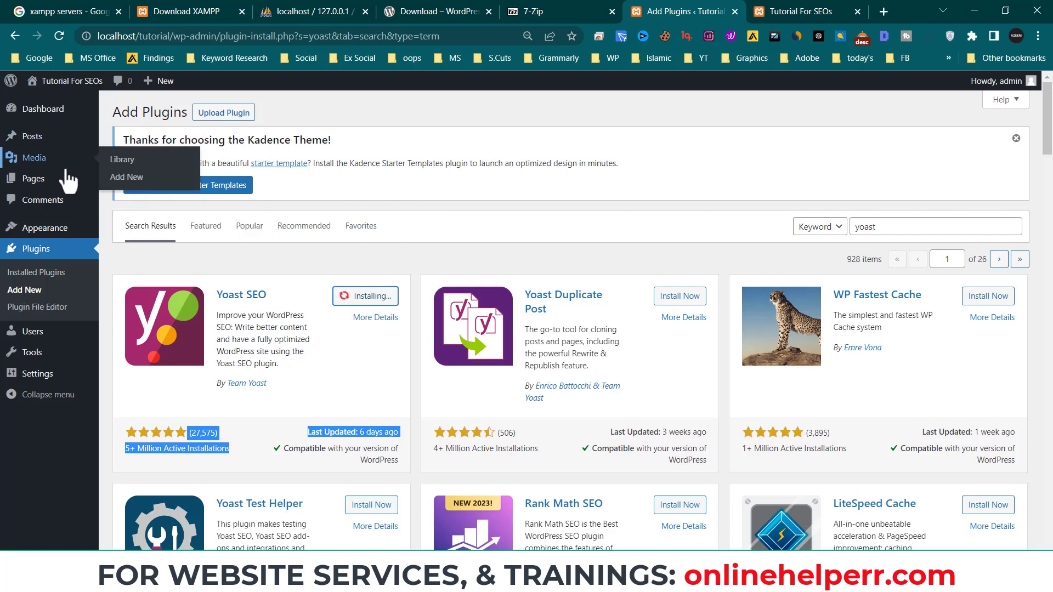
{"action": "mouse_move", "coordinate": [74, 140]}
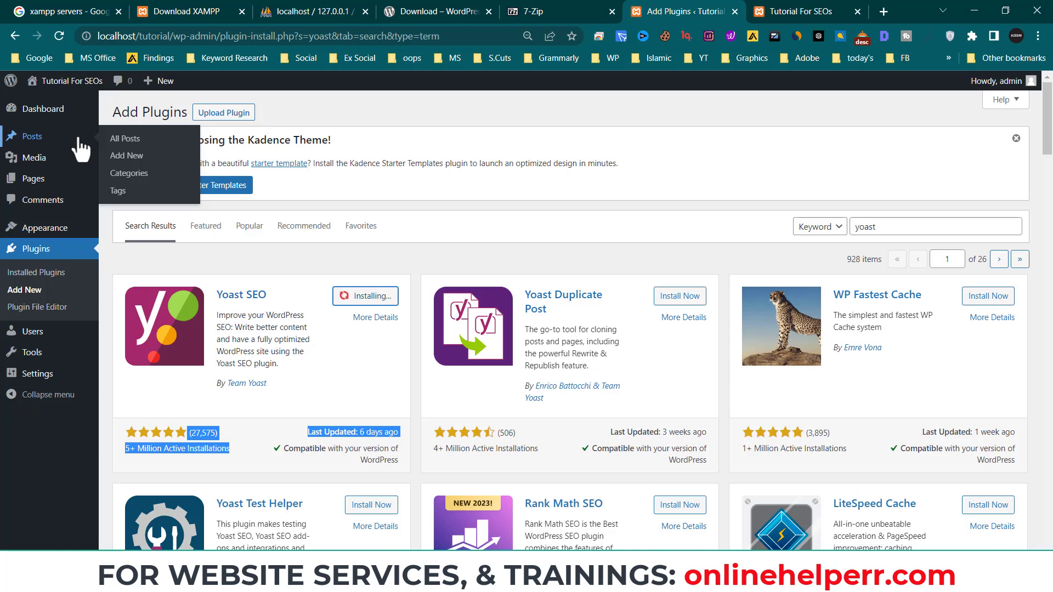
{"action": "mouse_move", "coordinate": [33, 354]}
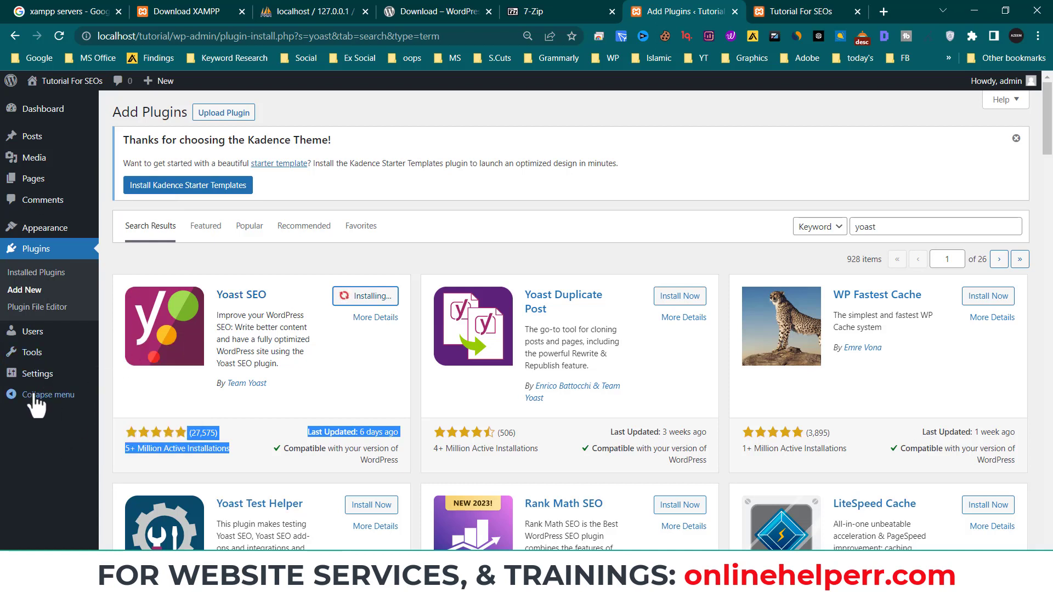
{"action": "mouse_move", "coordinate": [42, 387]}
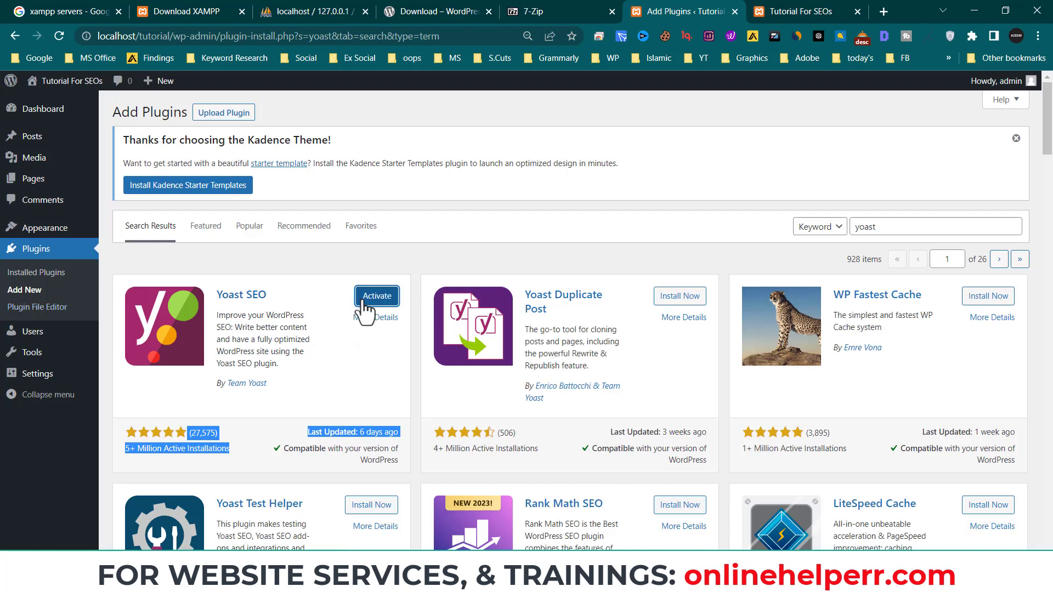
- Activate Yoast SEO and scroll through its installation-success welcome page
{"action": "left_click", "coordinate": [363, 301]}
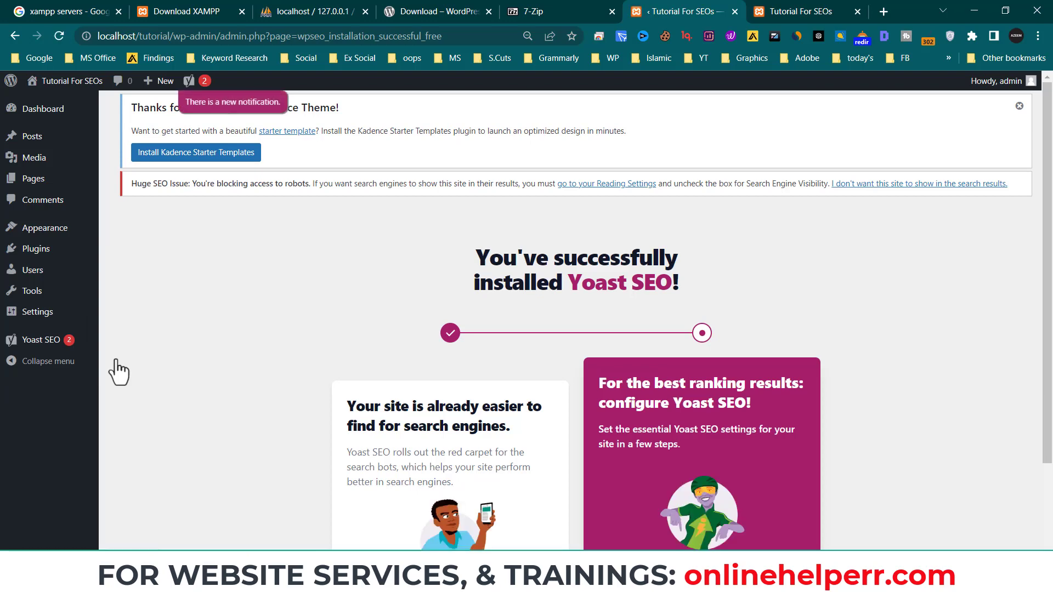
{"action": "scroll", "coordinate": [603, 351], "scroll_direction": "down", "scroll_amount": 3}
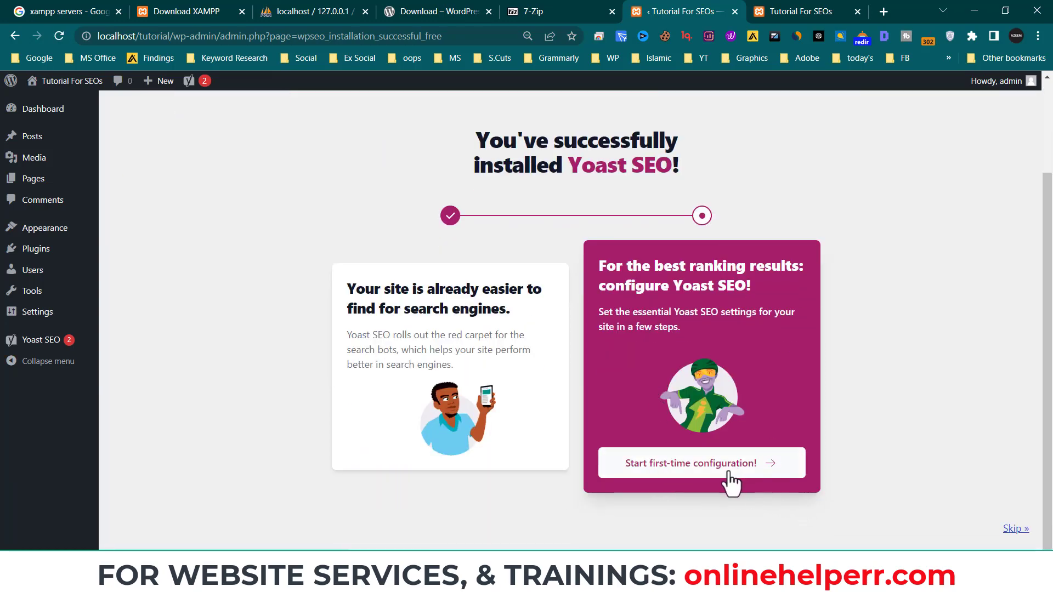
{"action": "triple_click", "coordinate": [461, 175]}
{"action": "left_click", "coordinate": [460, 174]}
{"action": "mouse_move", "coordinate": [51, 316]}
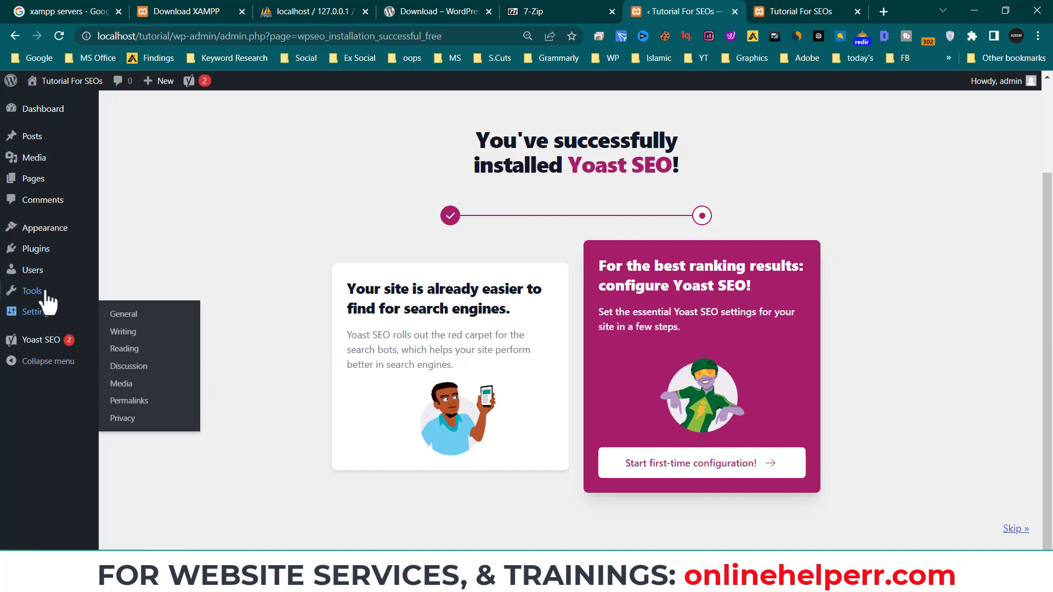
{"action": "mouse_move", "coordinate": [37, 278]}
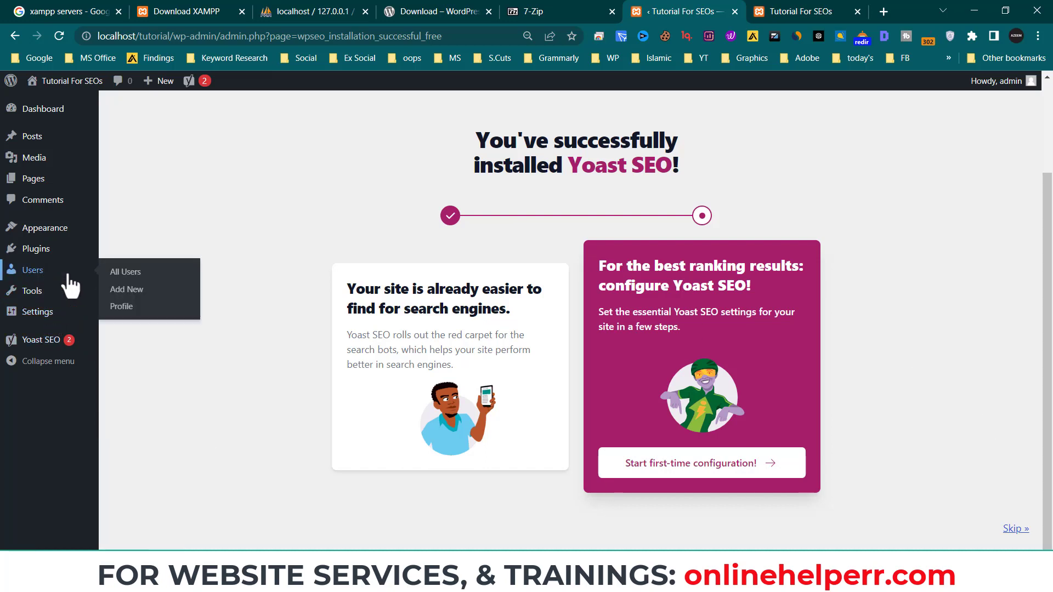
- Show the Users list with its single admin account and pick Administrator under 'Change role to…'
{"action": "left_click", "coordinate": [37, 279]}
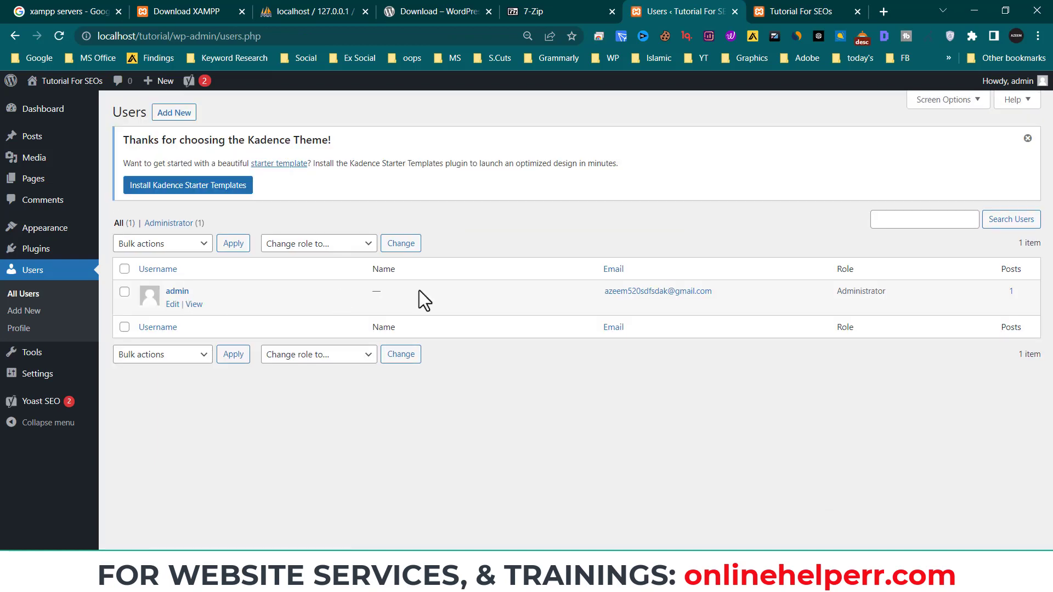
{"action": "left_click_drag", "start_coordinate": [732, 295], "coordinate": [626, 302]}
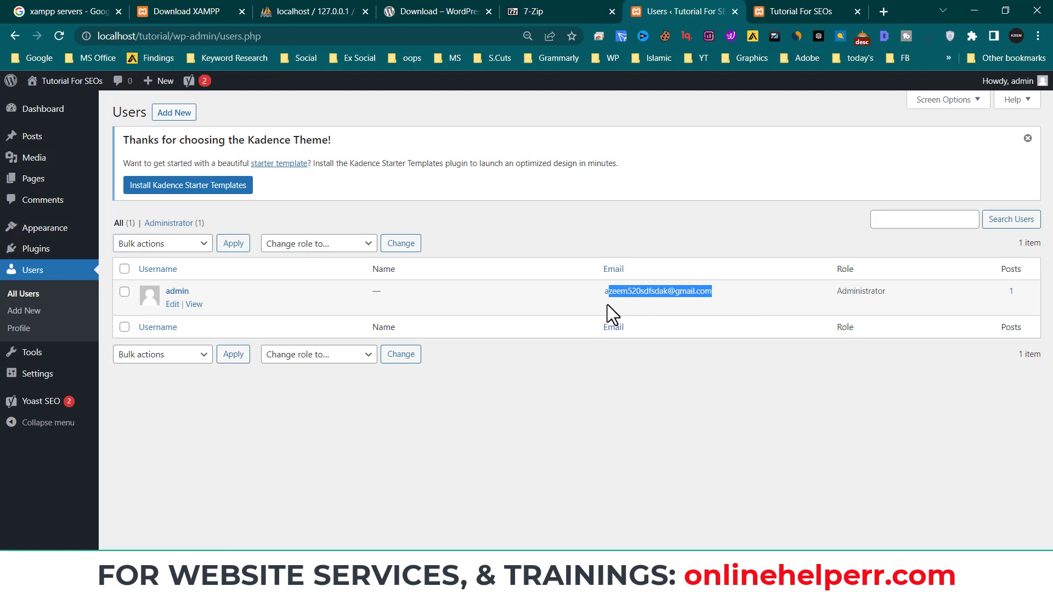
{"action": "left_click", "coordinate": [689, 225]}
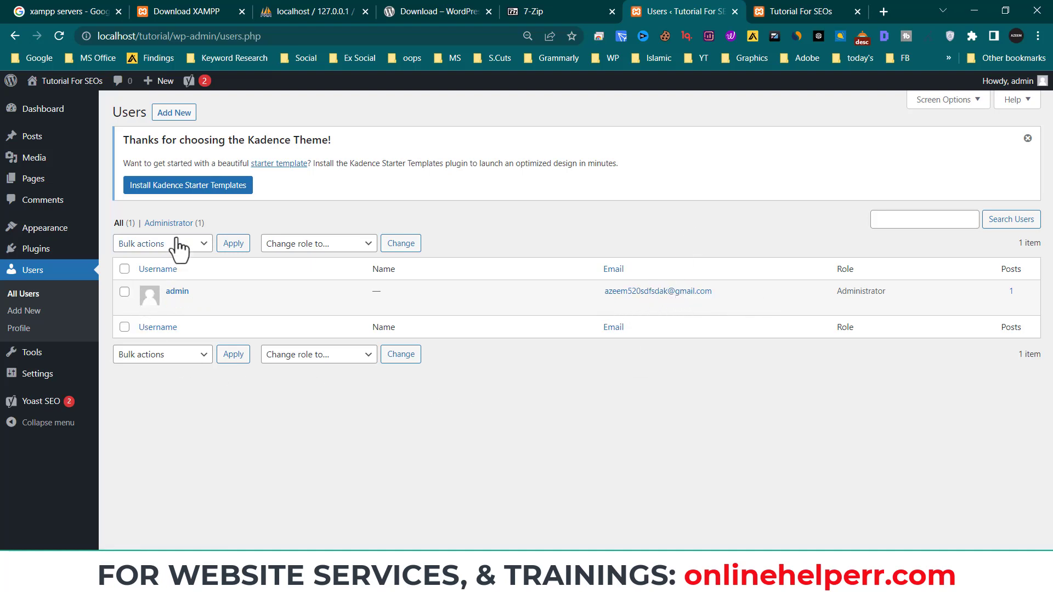
{"action": "left_click", "coordinate": [292, 245]}
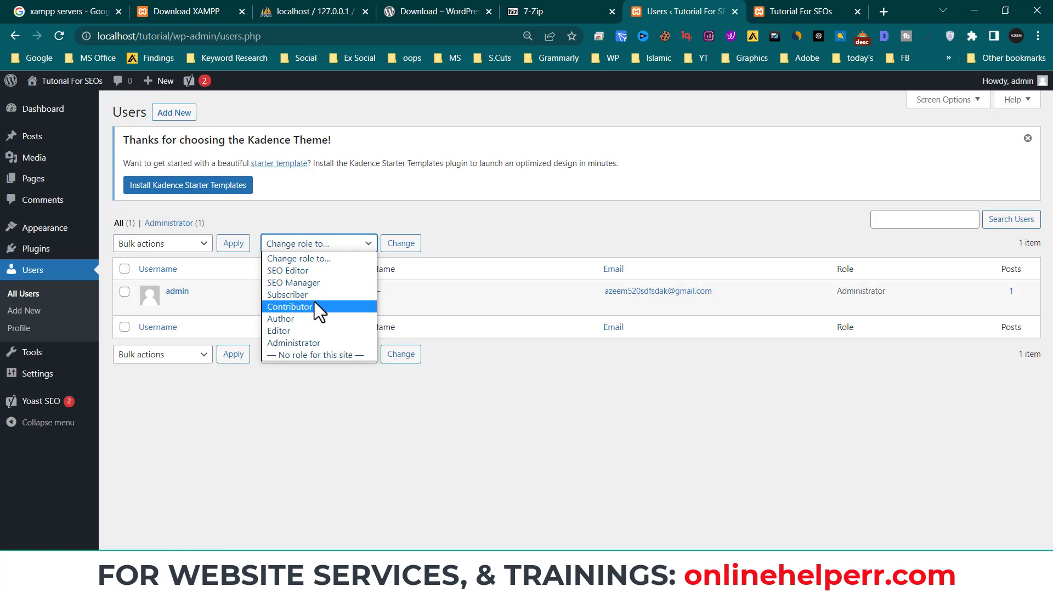
{"action": "left_click", "coordinate": [487, 226]}
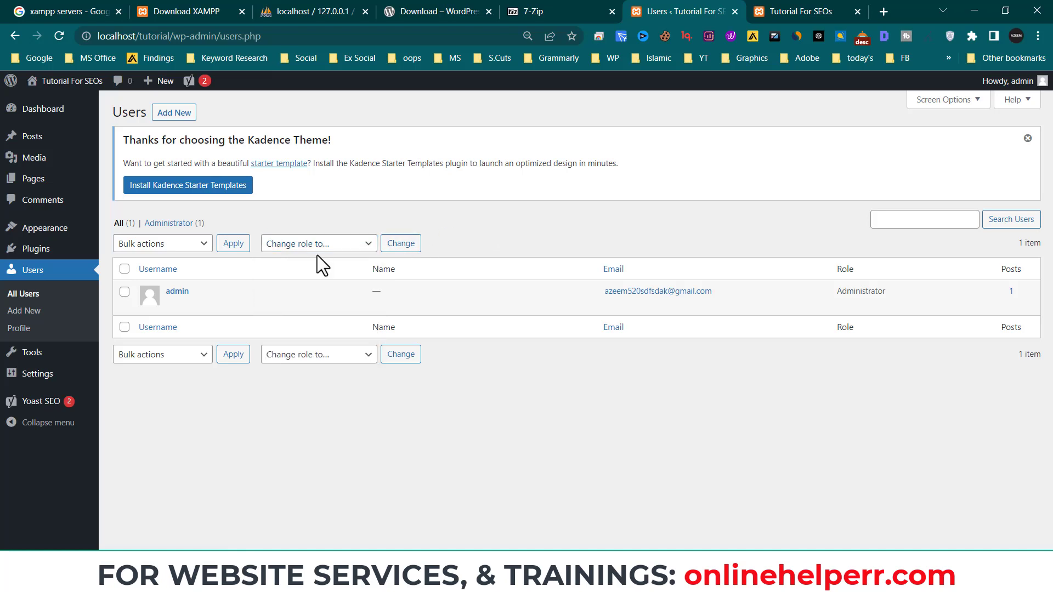
{"action": "left_click", "coordinate": [297, 250]}
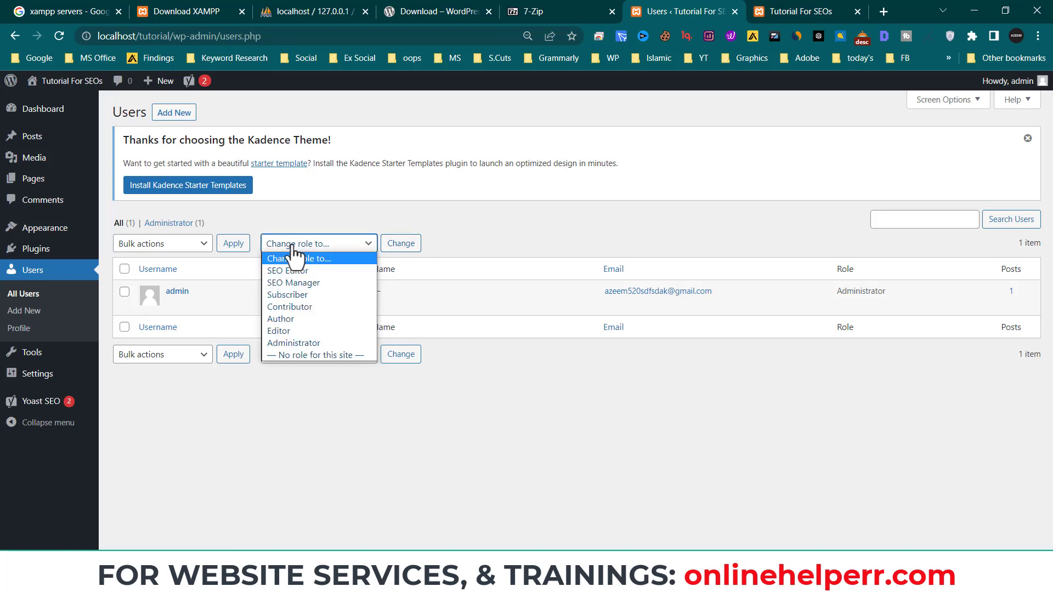
{"action": "left_click", "coordinate": [295, 343]}
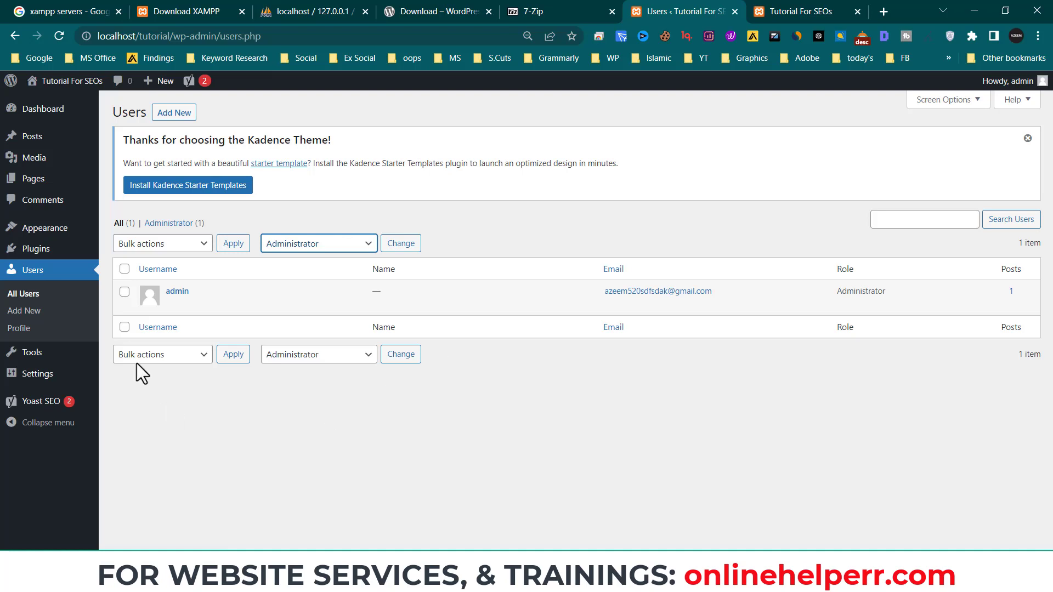
{"action": "mouse_move", "coordinate": [139, 297]}
- Look over the Add New User form, leaving the new-user role at Subscriber
{"action": "left_click", "coordinate": [175, 114]}
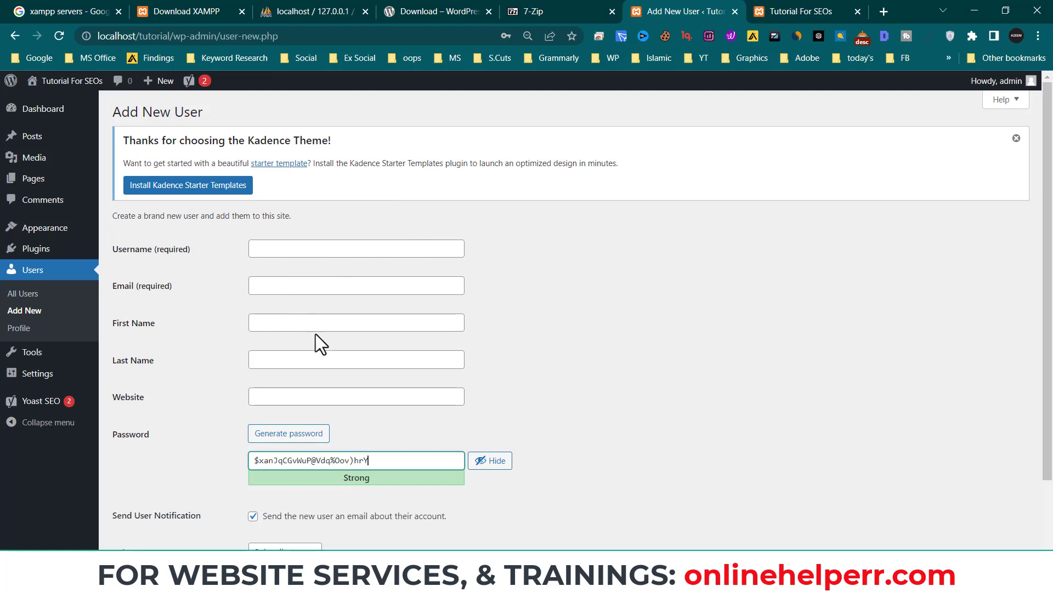
{"action": "scroll", "coordinate": [264, 456], "scroll_direction": "down", "scroll_amount": 2}
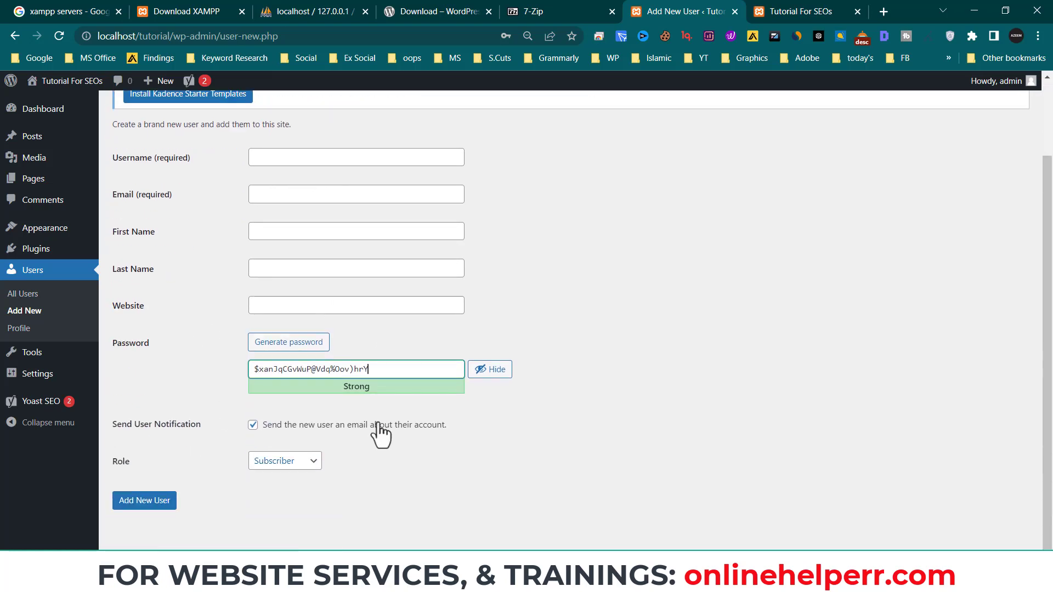
{"action": "left_click_drag", "start_coordinate": [388, 369], "coordinate": [242, 370]}
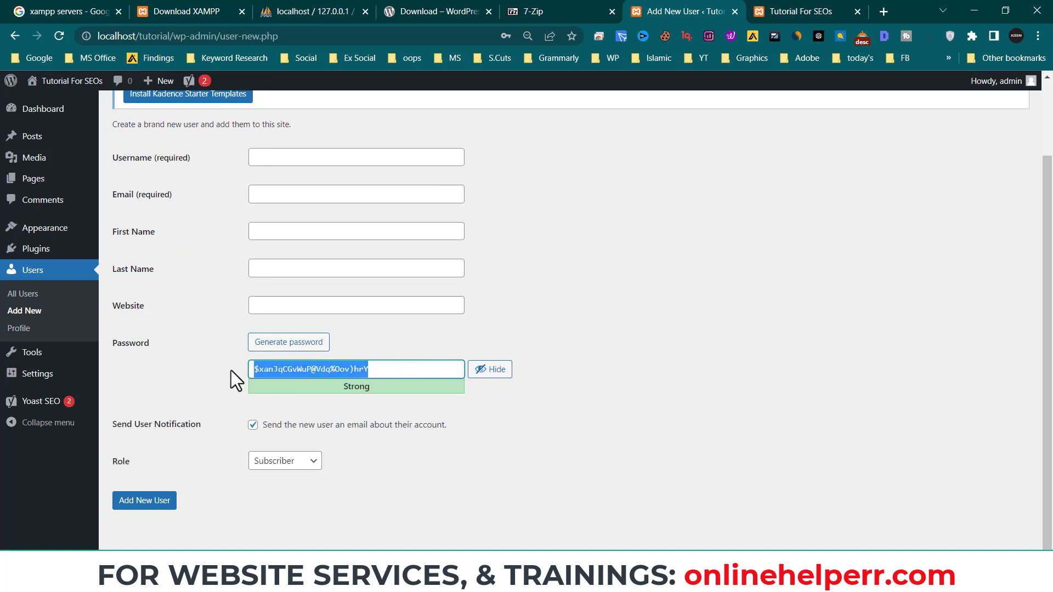
{"action": "left_click", "coordinate": [232, 370]}
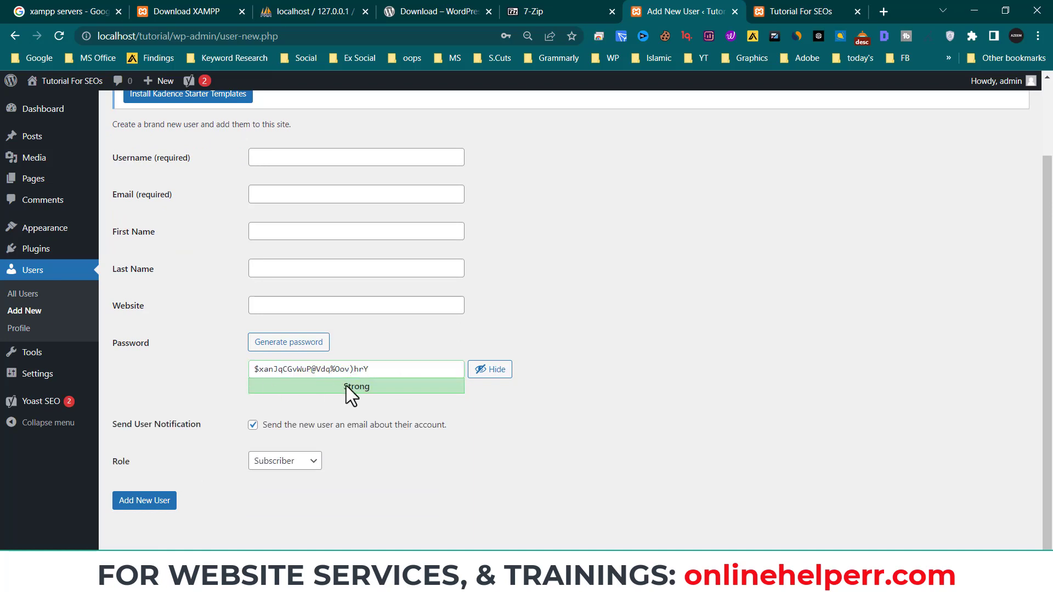
{"action": "left_click", "coordinate": [263, 468]}
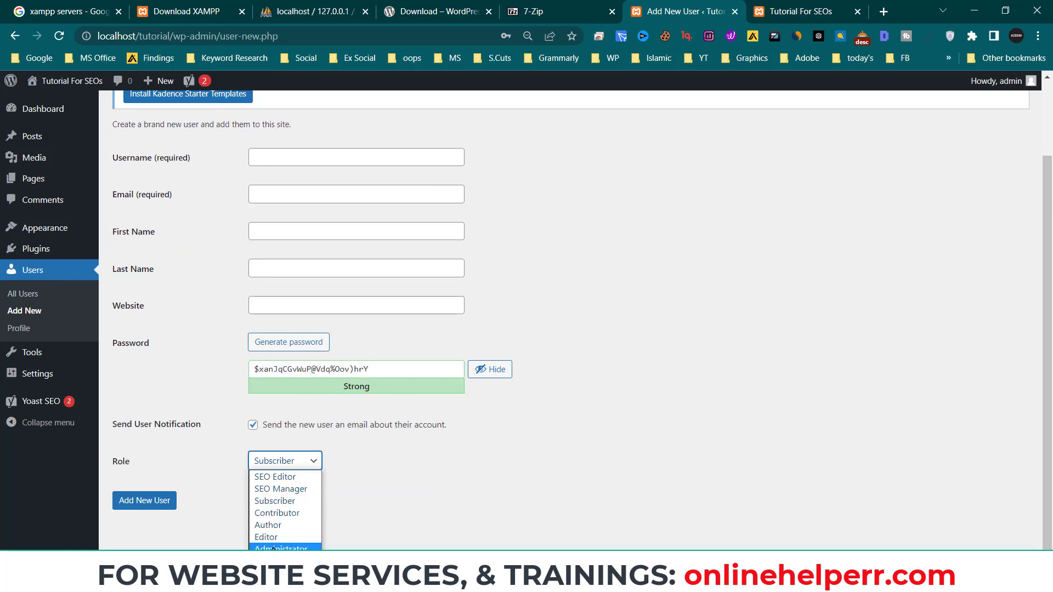
{"action": "left_click", "coordinate": [394, 492]}
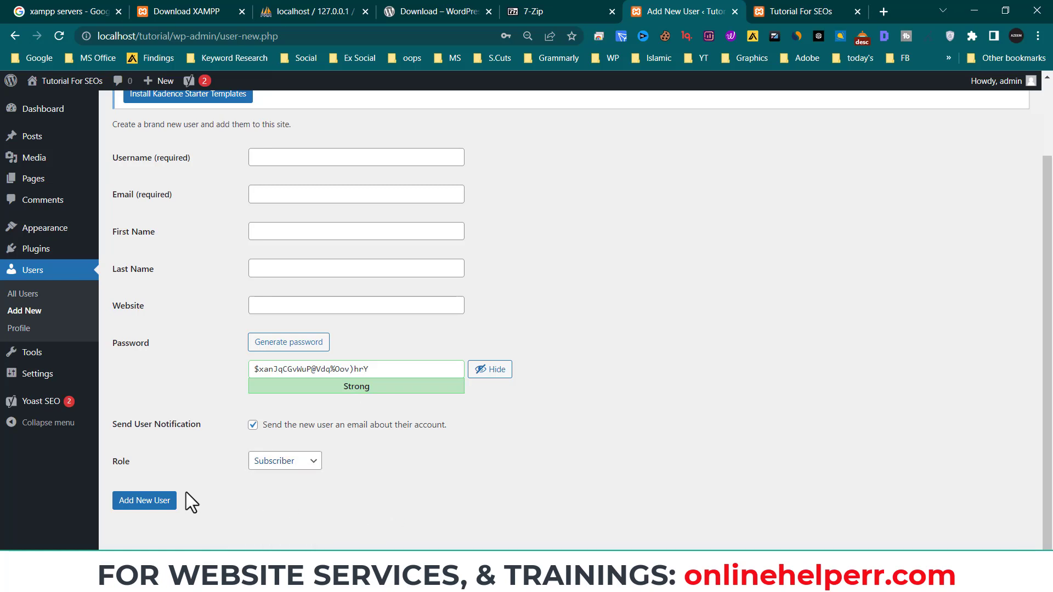
- Open the admin's Profile page and scroll down to the account management and Yoast SEO sections
{"action": "left_click", "coordinate": [32, 332]}
{"action": "mouse_move", "coordinate": [1021, 85]}
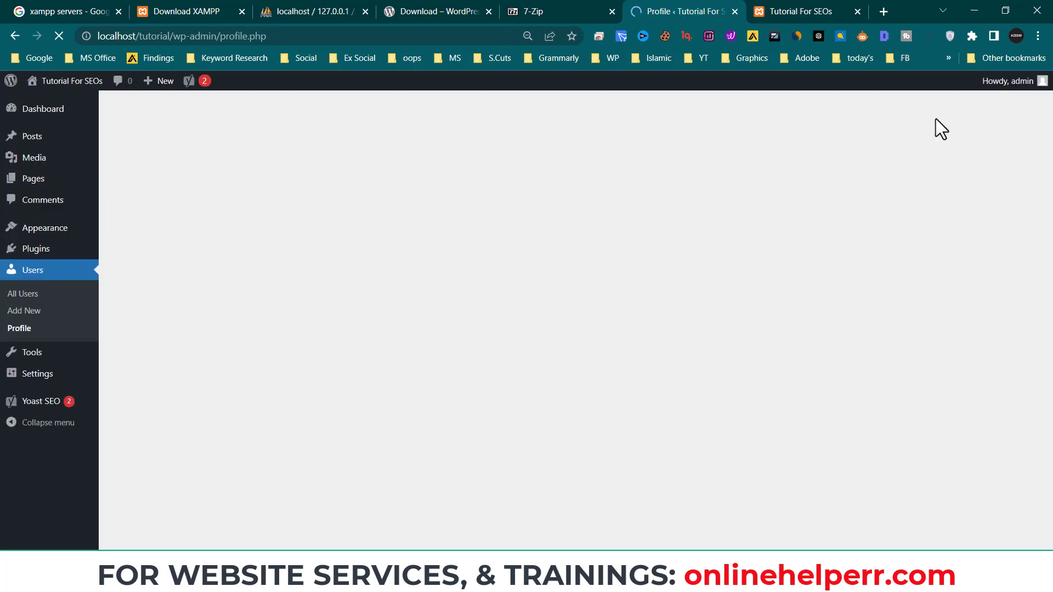
{"action": "scroll", "coordinate": [369, 384], "scroll_direction": "down", "scroll_amount": 8}
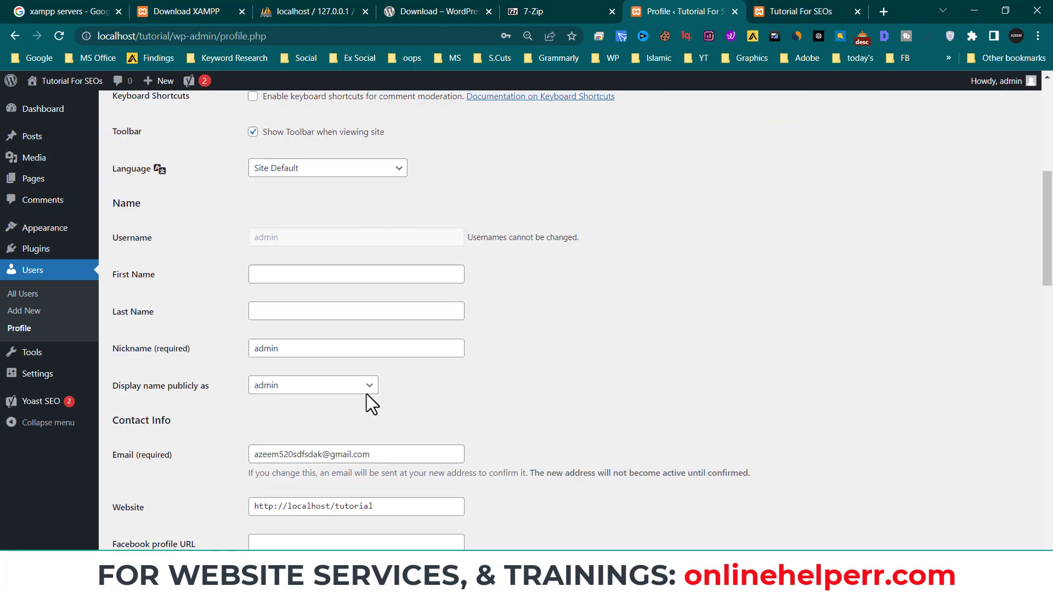
{"action": "scroll", "coordinate": [367, 394], "scroll_direction": "down", "scroll_amount": 3}
{"action": "scroll", "coordinate": [367, 394], "scroll_direction": "down", "scroll_amount": 5}
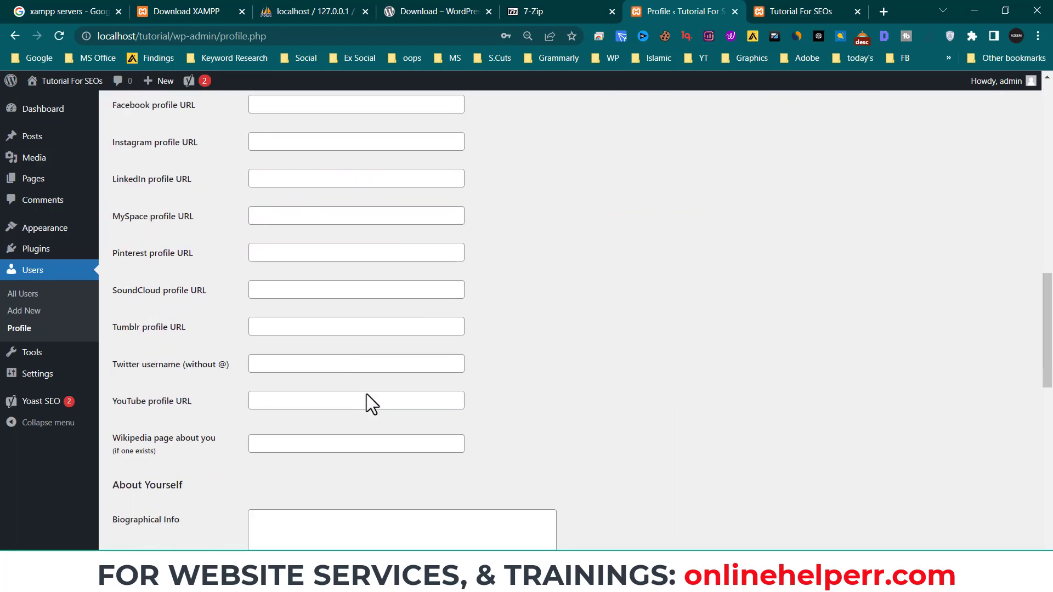
{"action": "scroll", "coordinate": [366, 394], "scroll_direction": "down", "scroll_amount": 6}
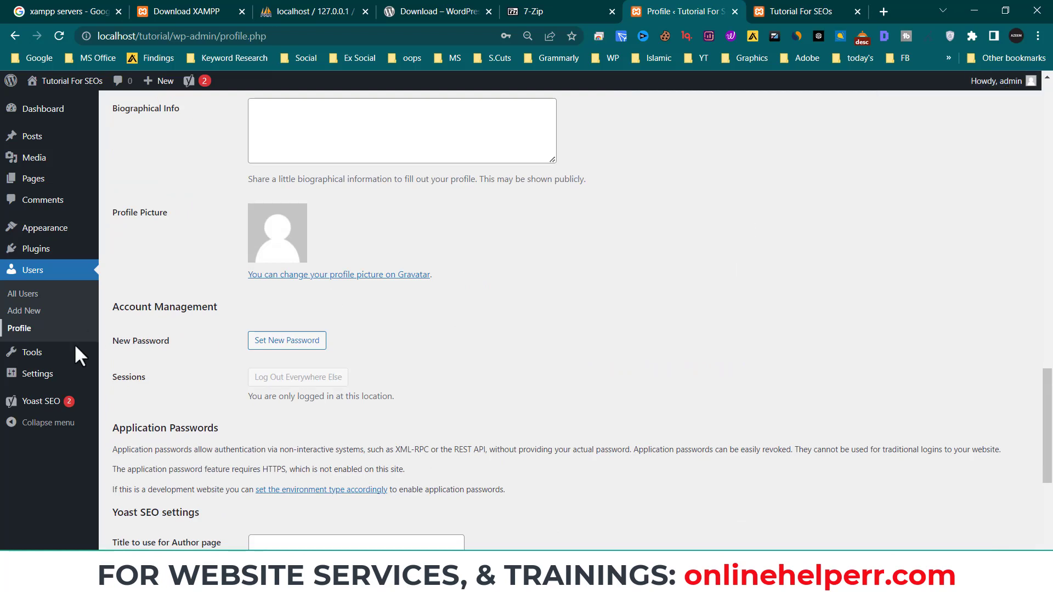
{"action": "mouse_move", "coordinate": [37, 361]}
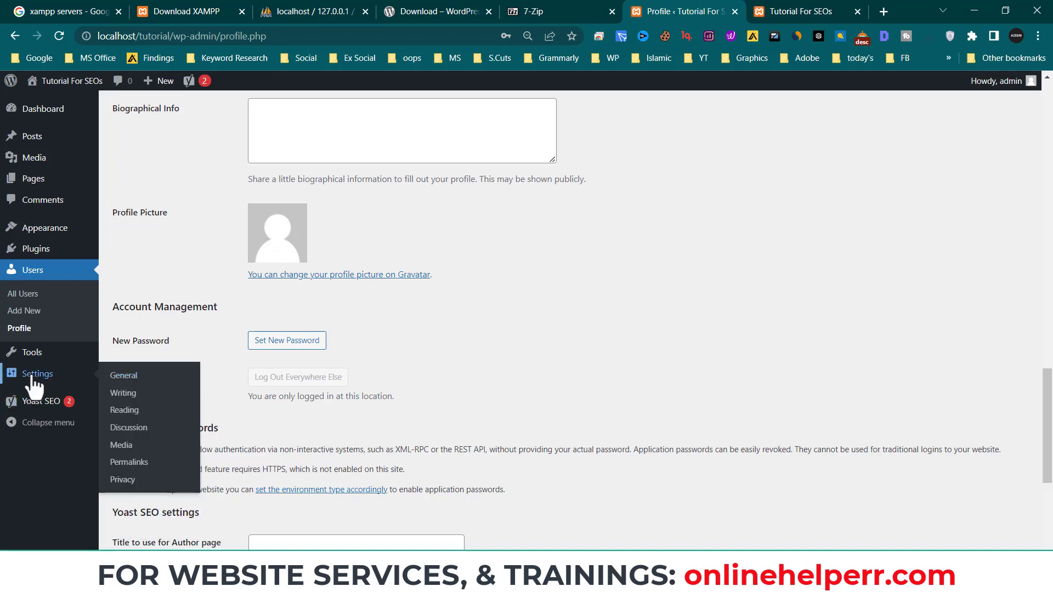
- In General Settings, fill the site tagline with 'My Demo Website'
{"action": "left_click", "coordinate": [124, 377]}
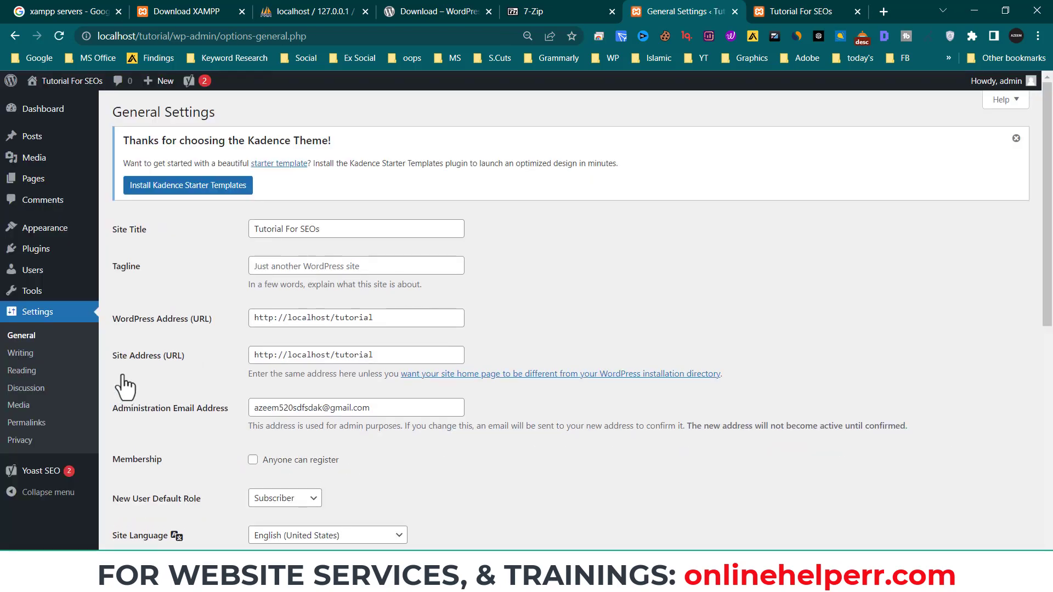
{"action": "left_click", "coordinate": [294, 266]}
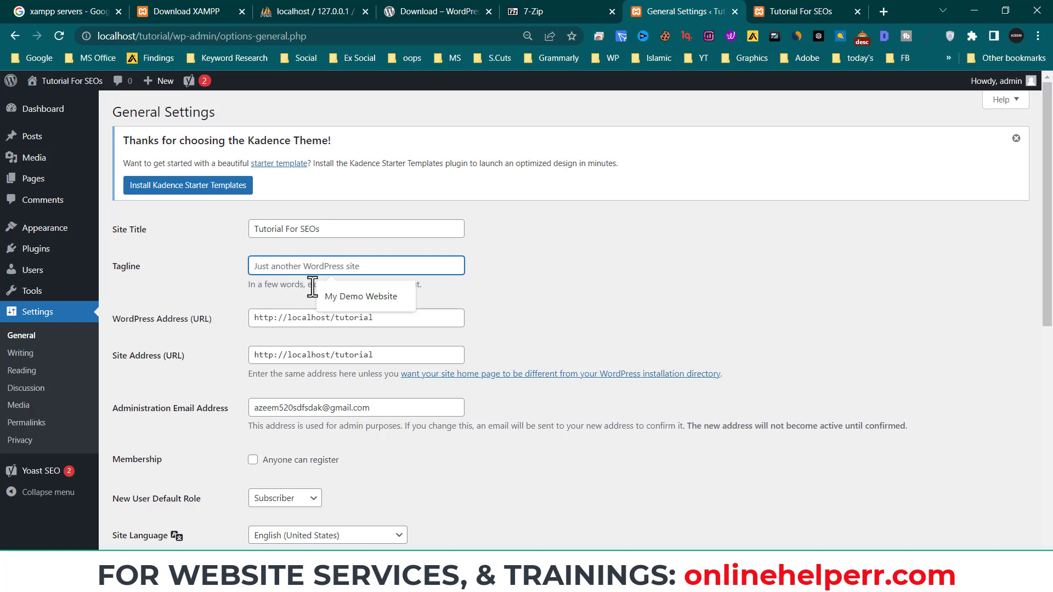
{"action": "left_click", "coordinate": [384, 297]}
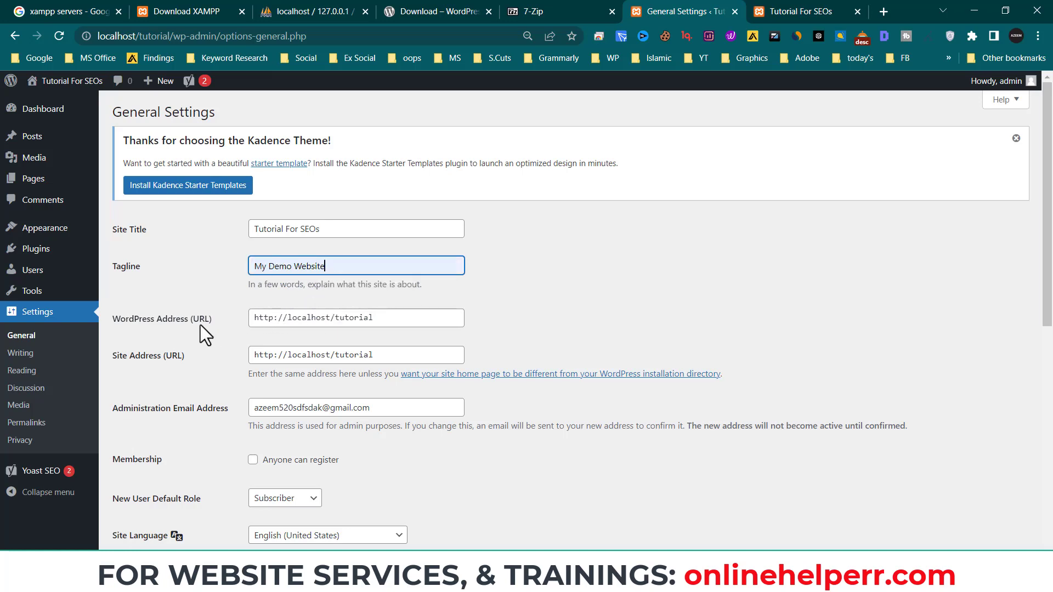
- Compare the WordPress Address URL with the live site's address, then scroll down General Settings
{"action": "left_click_drag", "start_coordinate": [392, 322], "coordinate": [252, 322]}
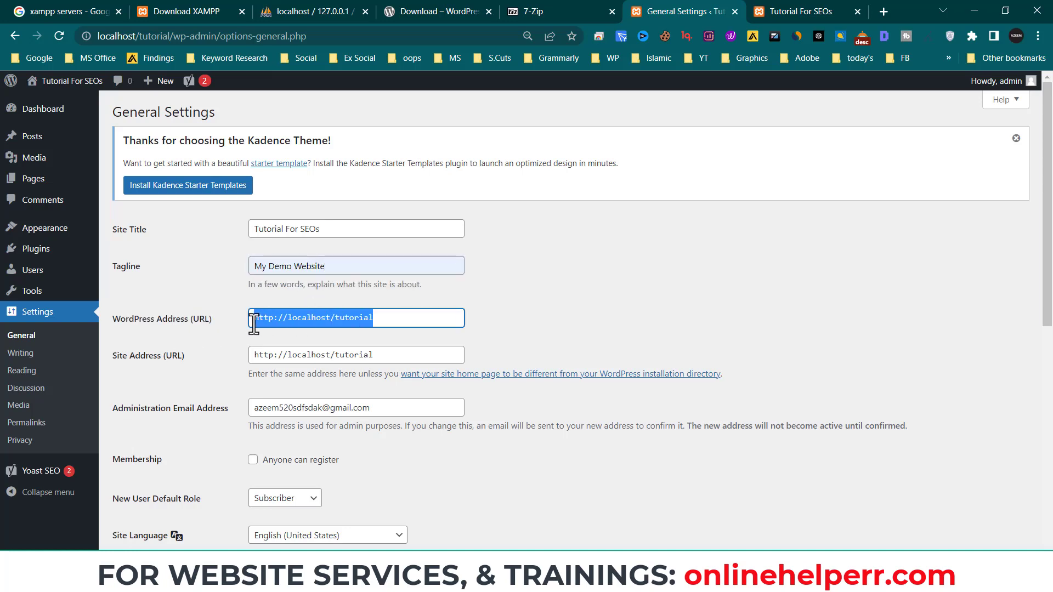
{"action": "left_click", "coordinate": [780, 3]}
{"action": "left_click", "coordinate": [181, 36]}
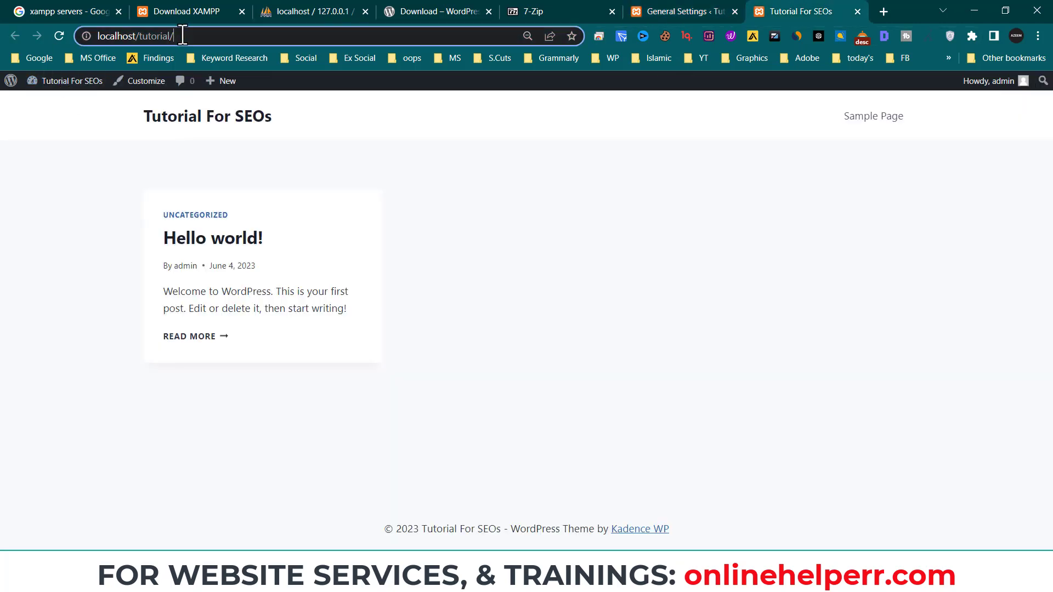
{"action": "left_click", "coordinate": [257, 43]}
{"action": "key", "text": "ctrl+a"}
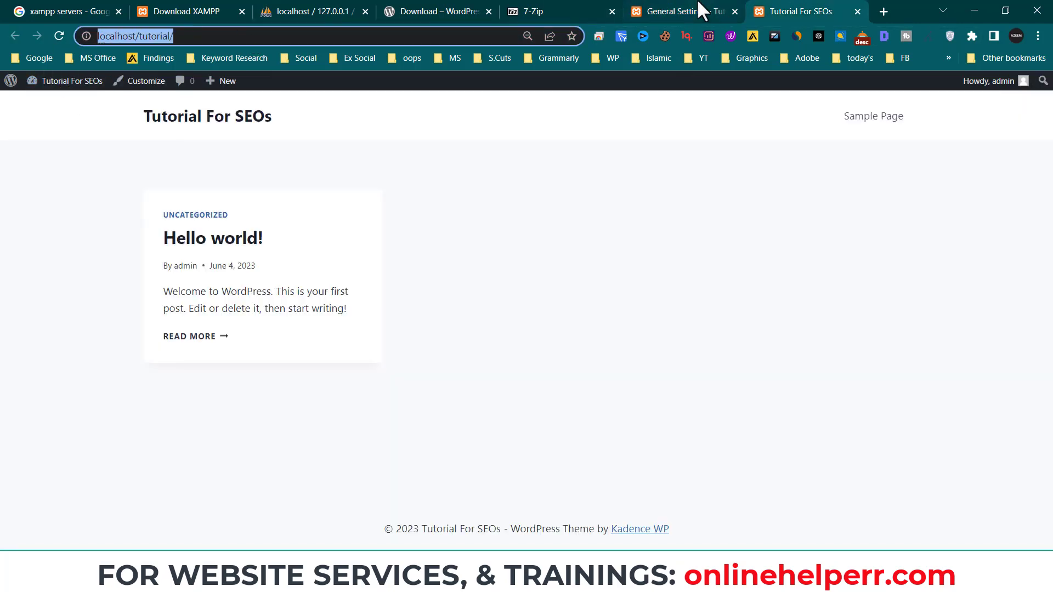
{"action": "left_click", "coordinate": [658, 11]}
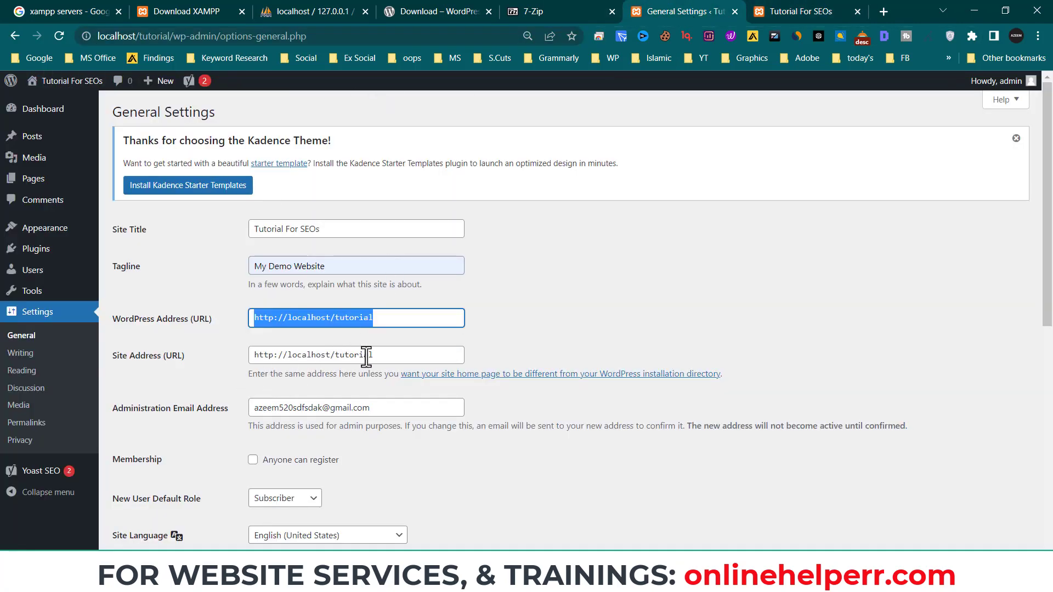
{"action": "scroll", "coordinate": [280, 422], "scroll_direction": "down", "scroll_amount": 1}
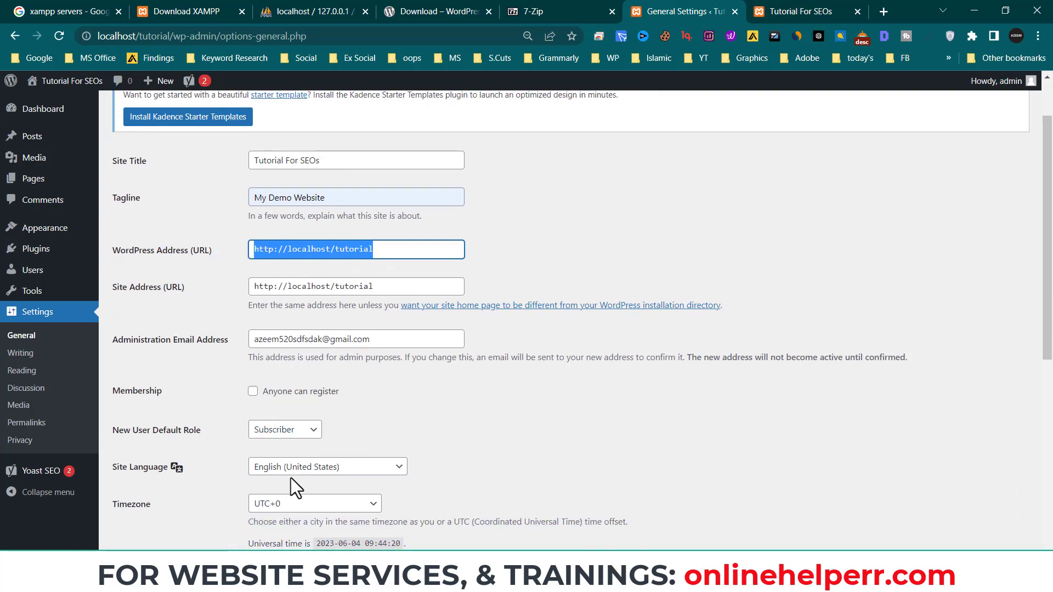
{"action": "scroll", "coordinate": [324, 383], "scroll_direction": "down", "scroll_amount": 2}
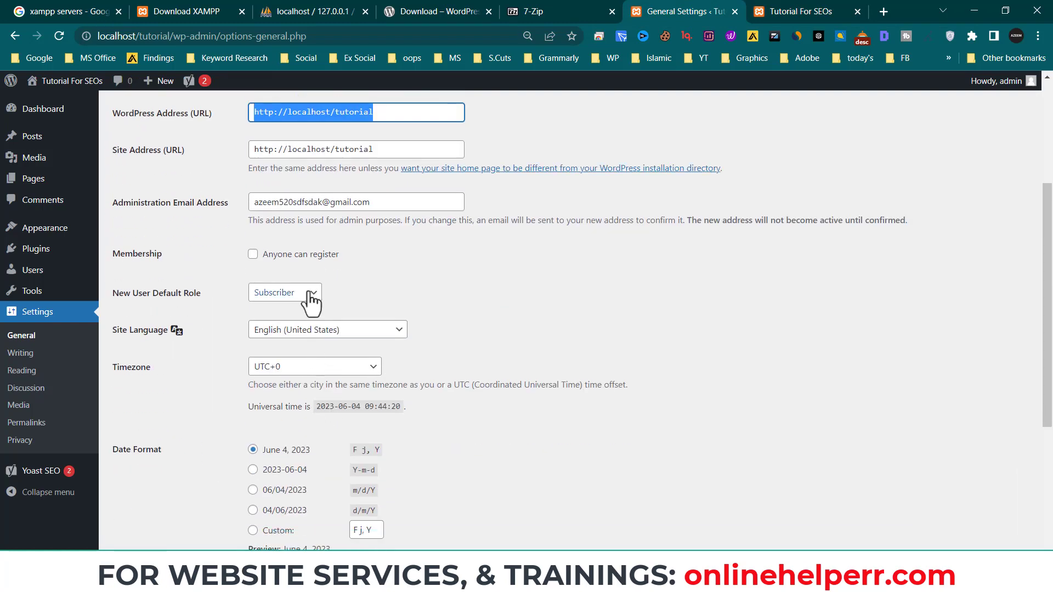
- Try 'Anyone can register' and an Administrator default role, ending with registration off and Subscriber default
{"action": "left_click", "coordinate": [253, 254]}
{"action": "left_click", "coordinate": [281, 295]}
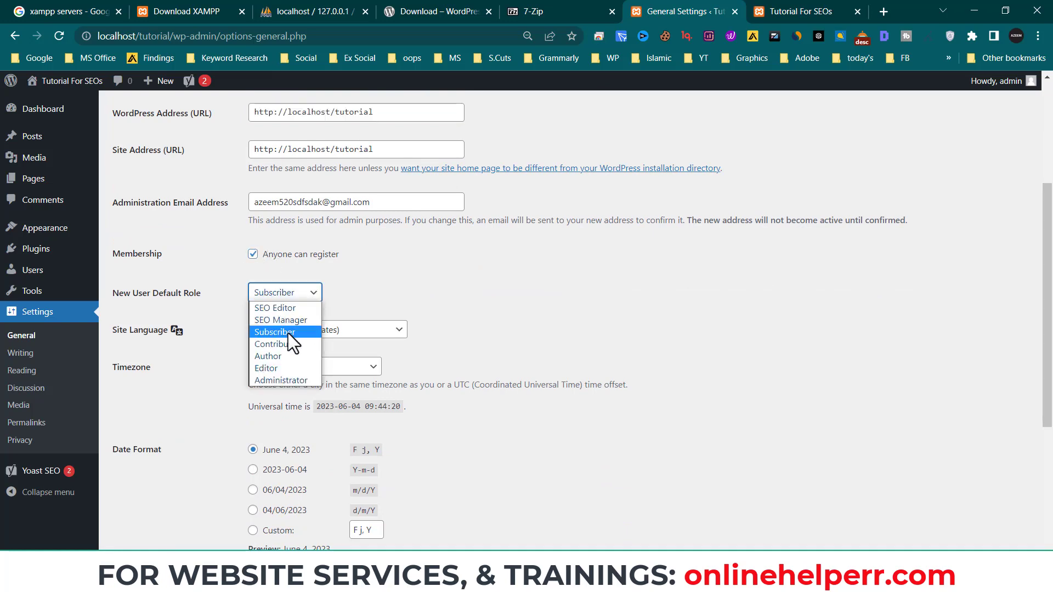
{"action": "left_click", "coordinate": [283, 260]}
{"action": "left_click", "coordinate": [263, 259]}
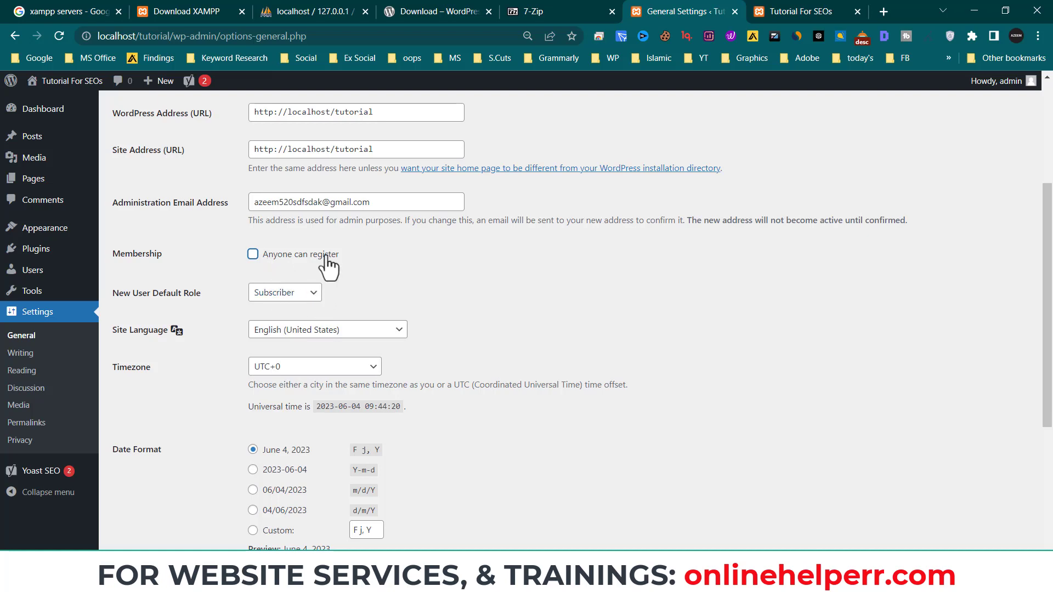
{"action": "left_click", "coordinate": [310, 295]}
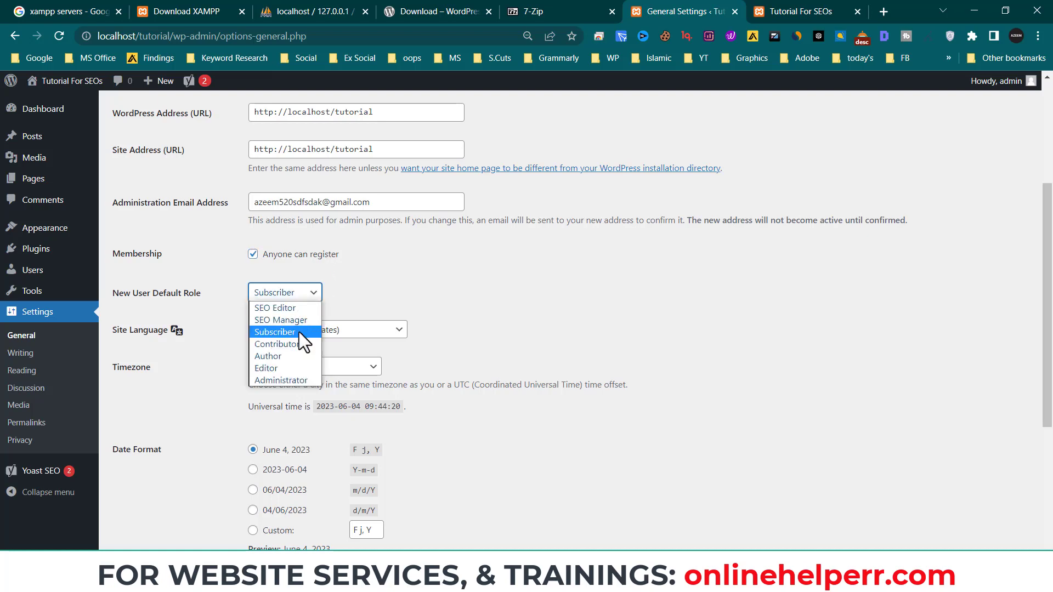
{"action": "left_click", "coordinate": [281, 380]}
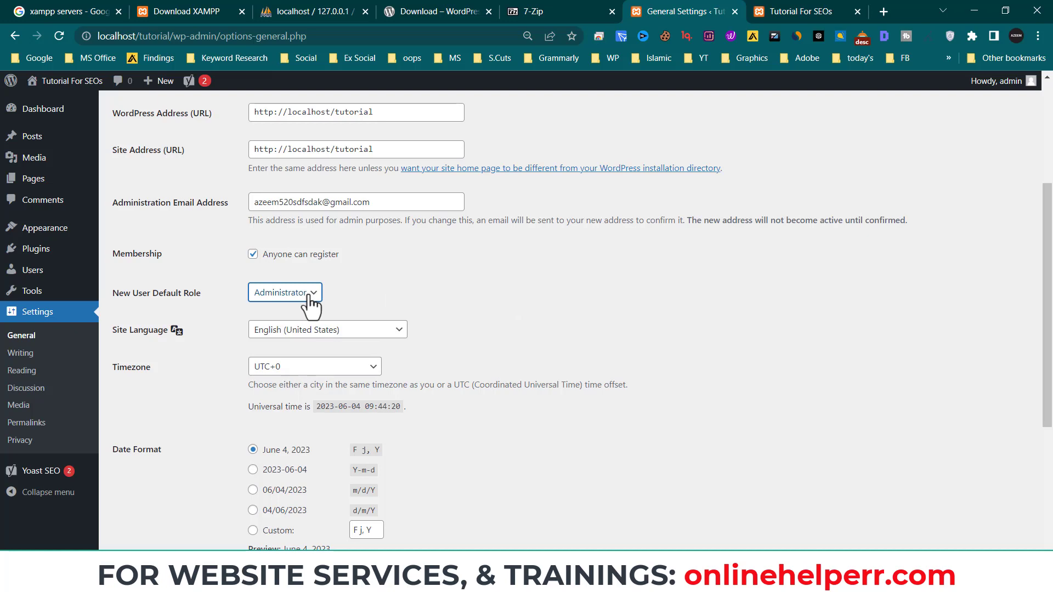
{"action": "left_click", "coordinate": [310, 255]}
{"action": "left_click", "coordinate": [308, 295]}
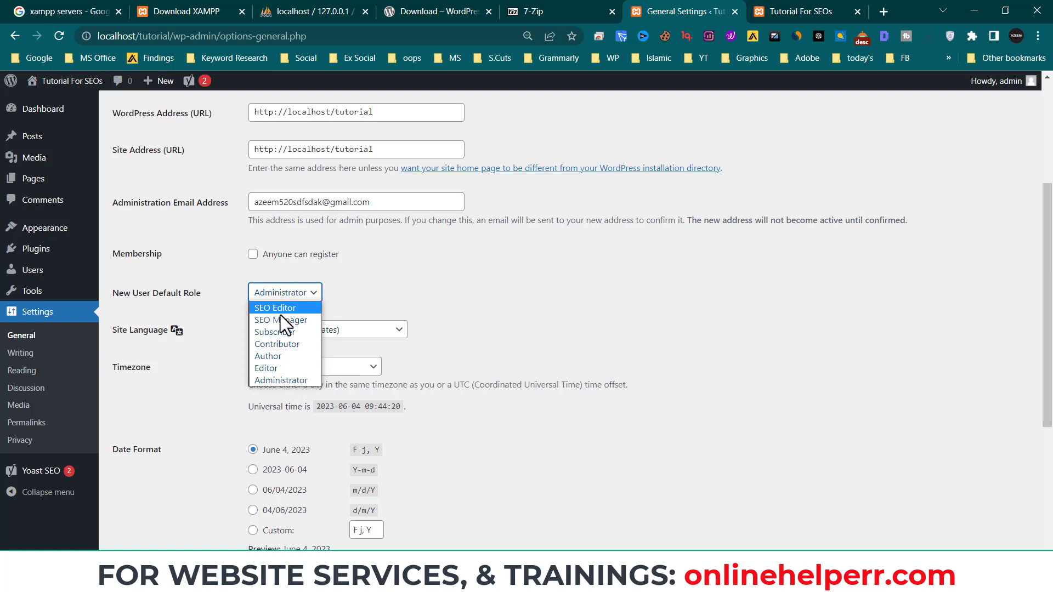
{"action": "left_click", "coordinate": [282, 332]}
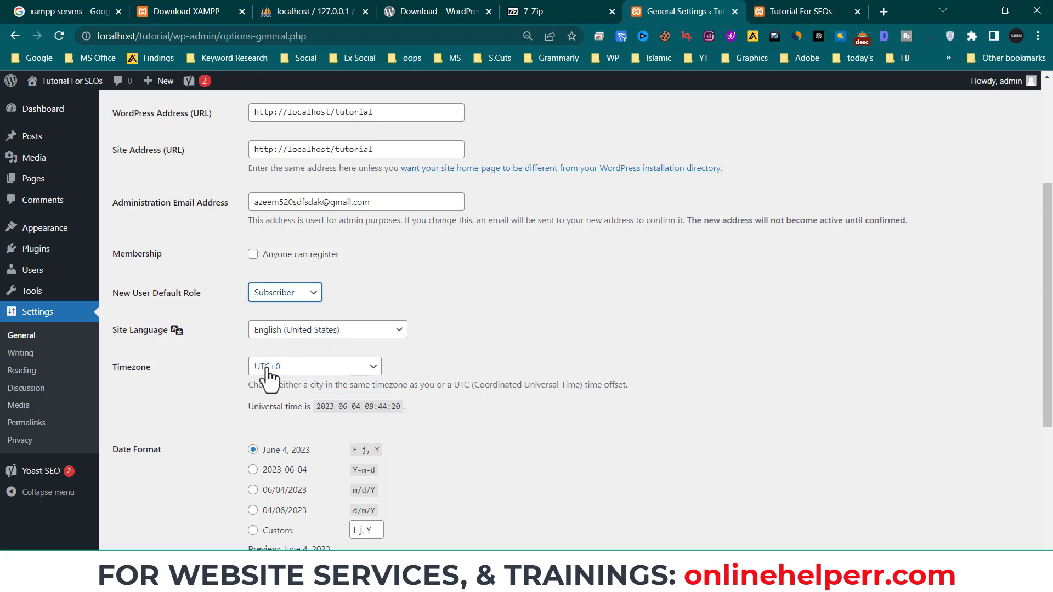
- Scroll down and go to the Writing Settings page
{"action": "scroll", "coordinate": [288, 406], "scroll_direction": "down", "scroll_amount": 3}
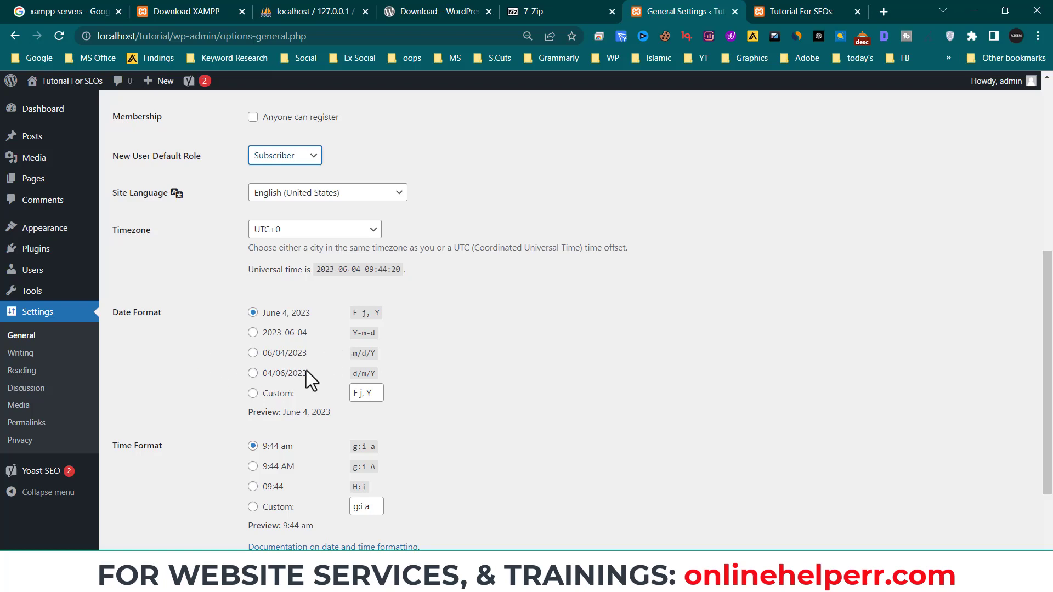
{"action": "scroll", "coordinate": [306, 370], "scroll_direction": "down", "scroll_amount": 2}
{"action": "left_click", "coordinate": [58, 353]}
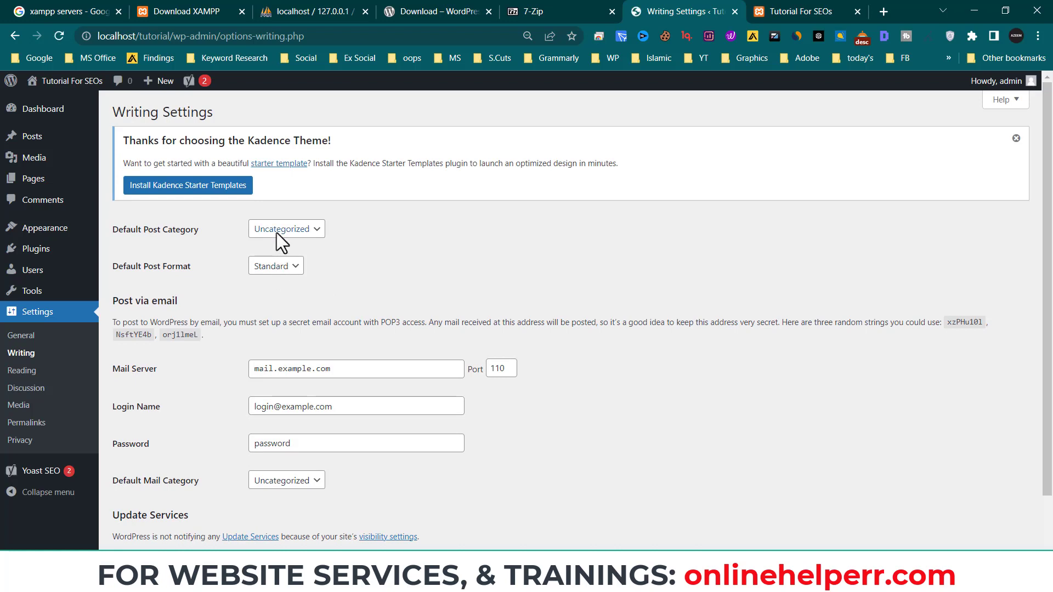
- Keep Uncategorized as the default post category and move on to Reading Settings
{"action": "left_click", "coordinate": [284, 232]}
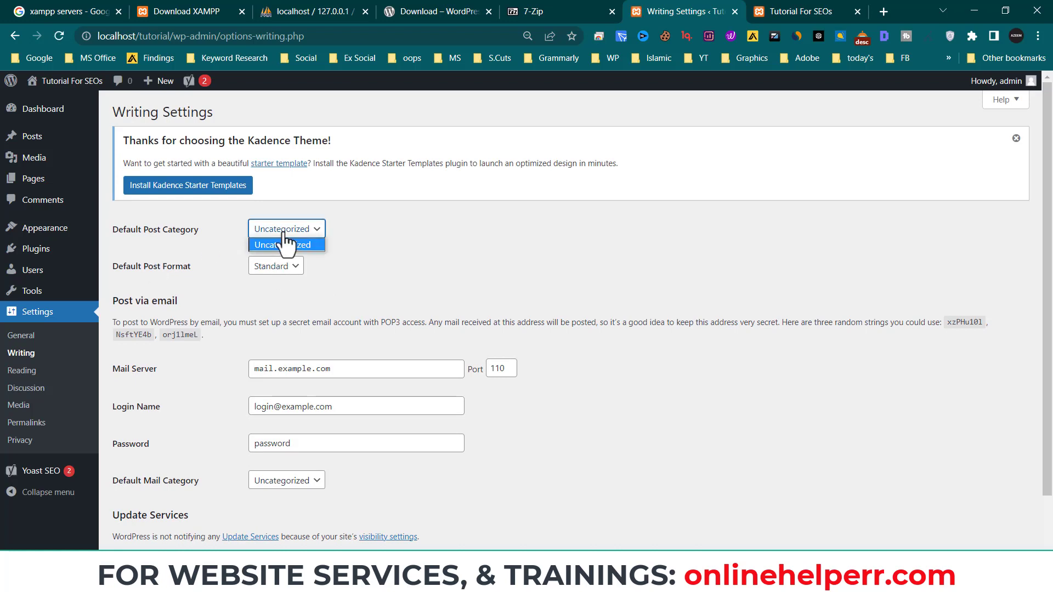
{"action": "left_click", "coordinate": [242, 228]}
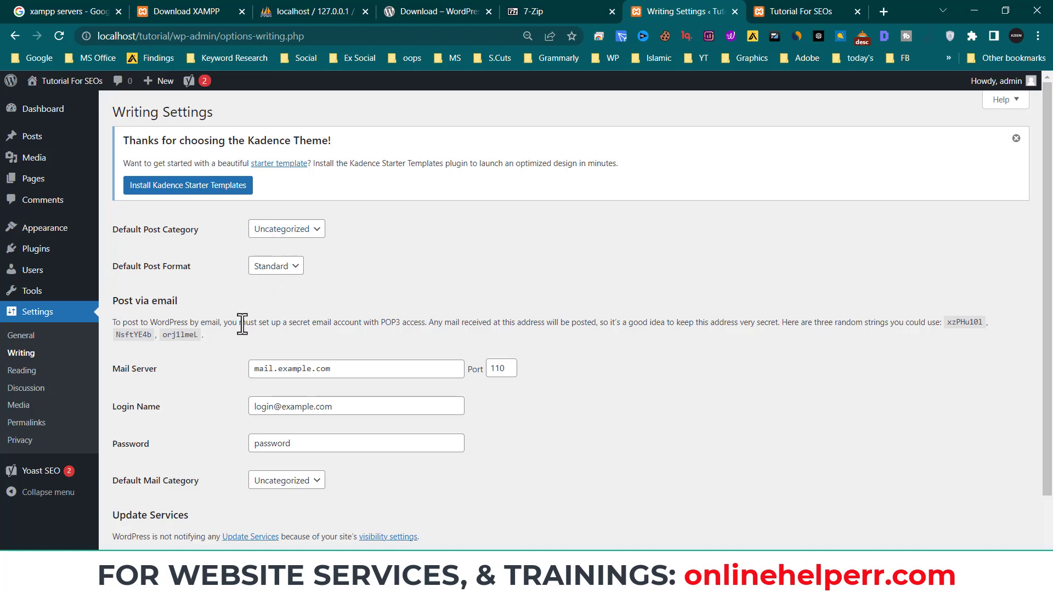
{"action": "scroll", "coordinate": [247, 326], "scroll_direction": "down", "scroll_amount": 2}
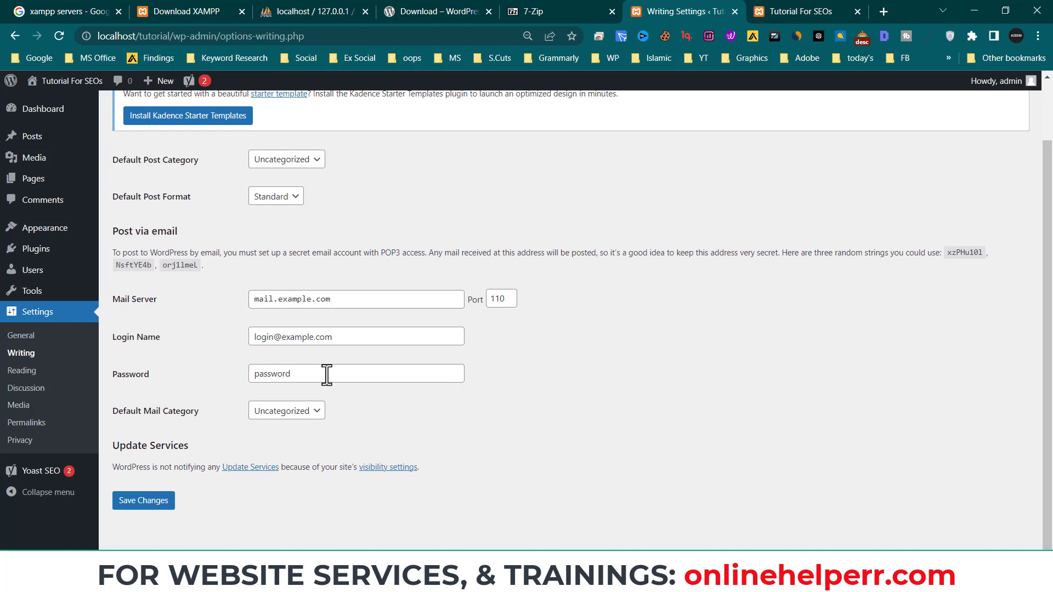
{"action": "left_click", "coordinate": [27, 377]}
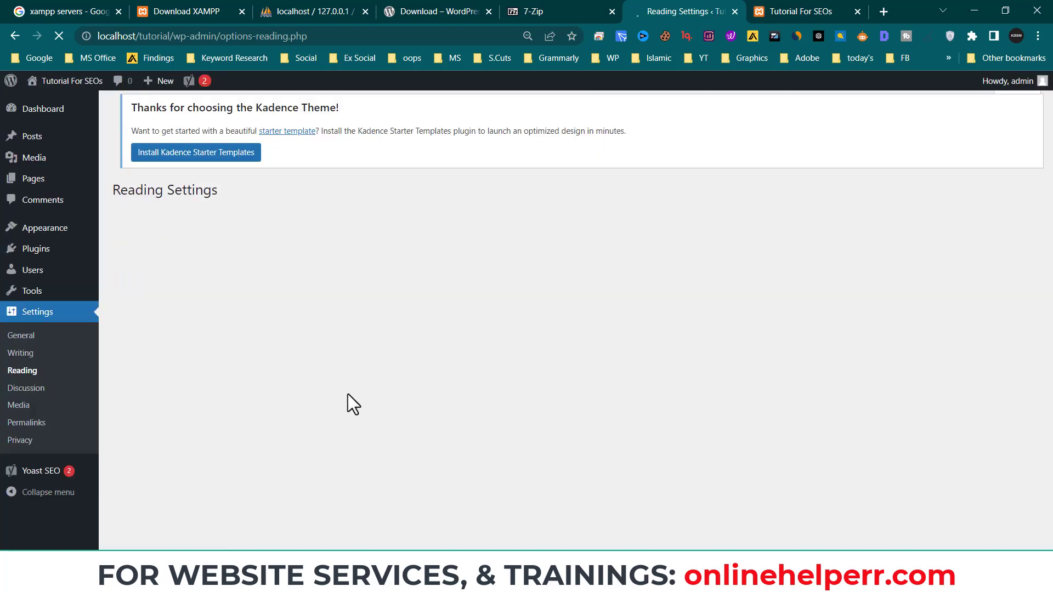
- Make the homepage display a static page, choosing Sample Page as the homepage
{"action": "left_click", "coordinate": [834, 12]}
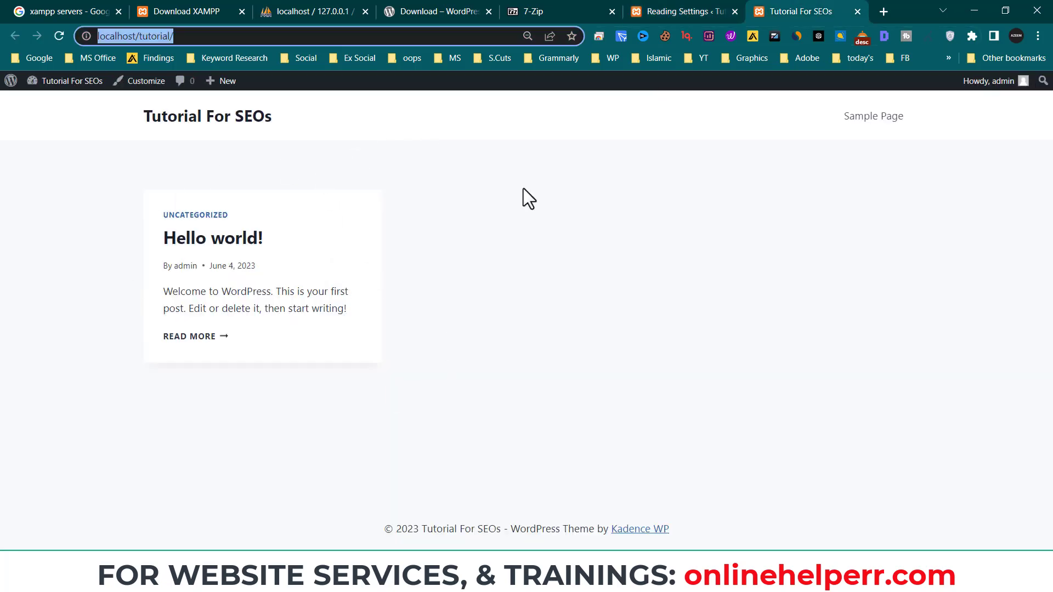
{"action": "left_click", "coordinate": [692, 12]}
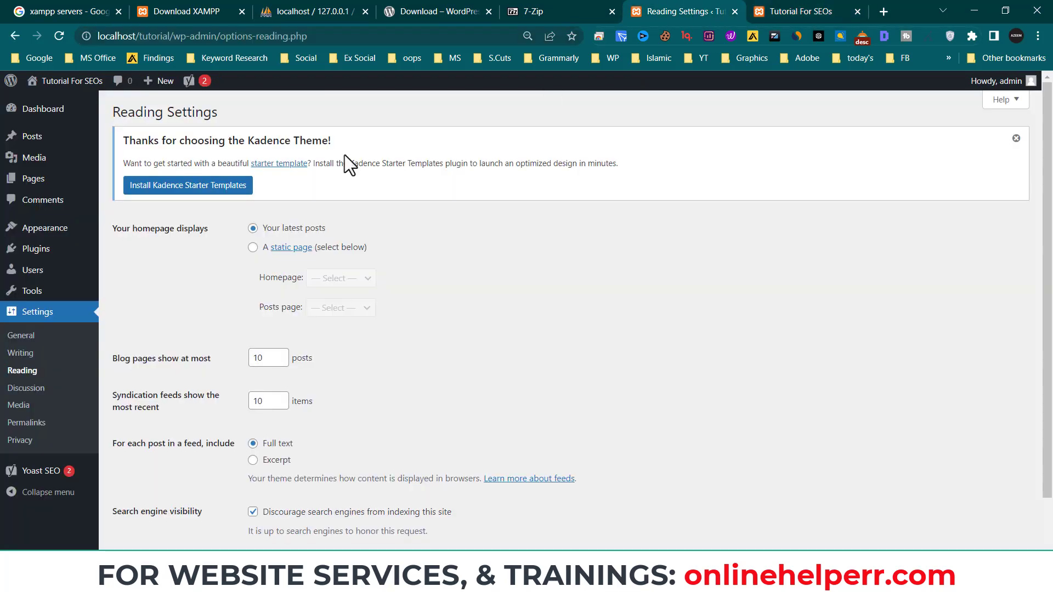
{"action": "left_click", "coordinate": [253, 247]}
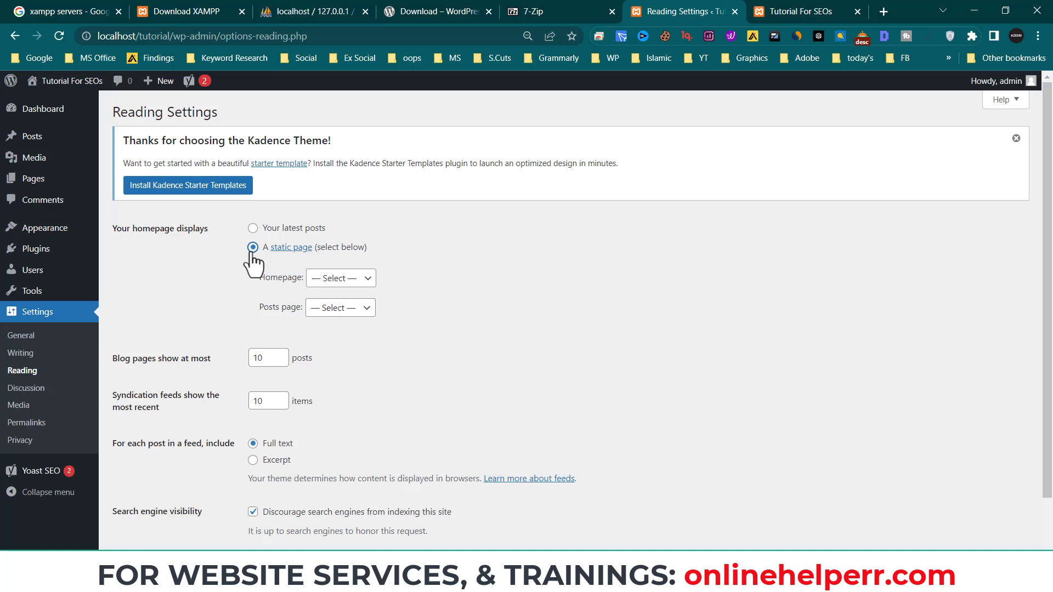
{"action": "left_click", "coordinate": [823, 10]}
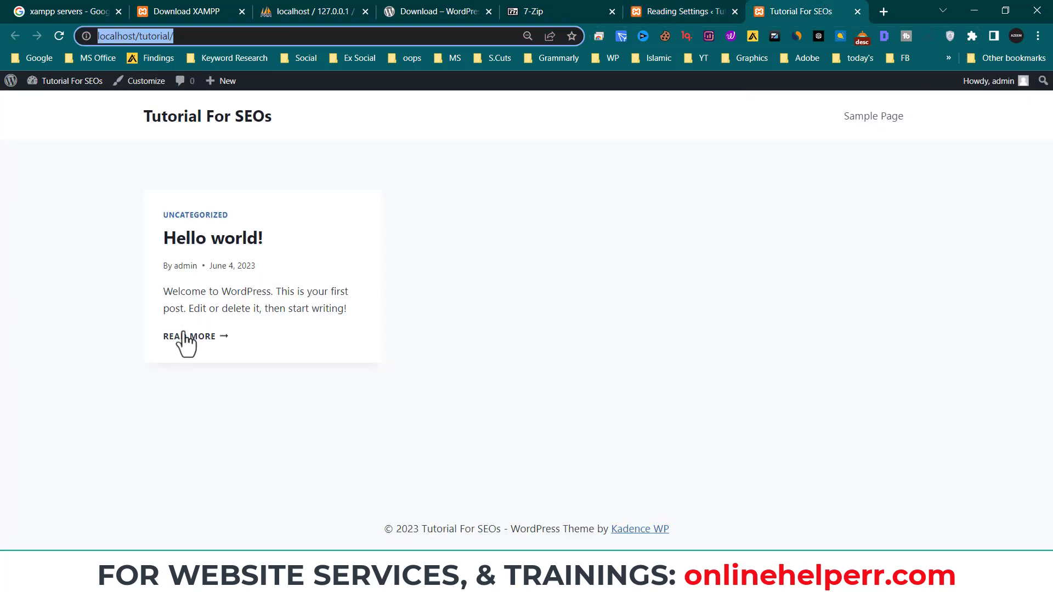
{"action": "left_click", "coordinate": [663, 11]}
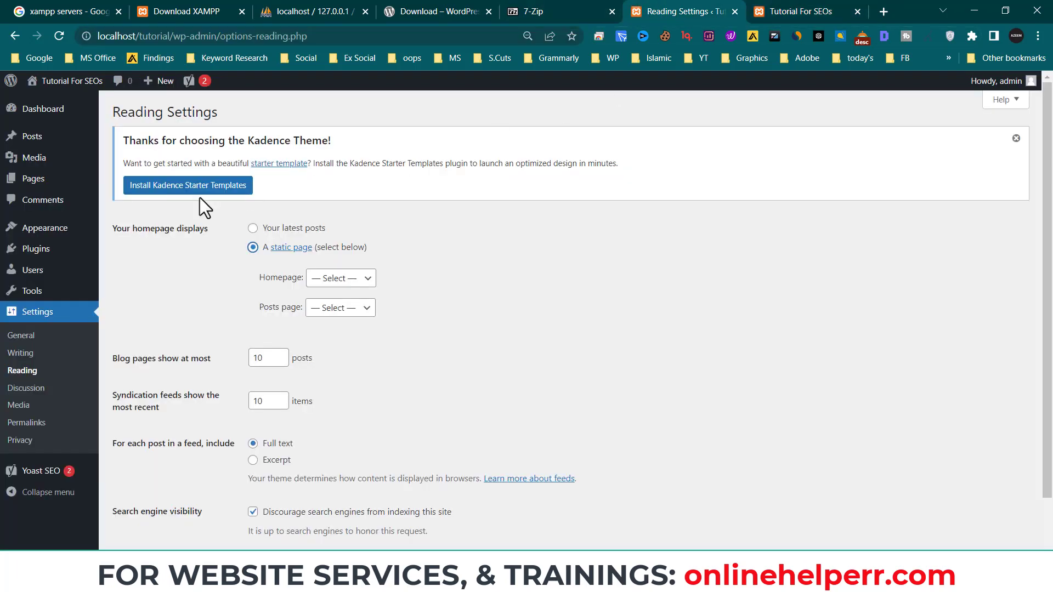
{"action": "left_click", "coordinate": [345, 280]}
{"action": "left_click", "coordinate": [346, 308]}
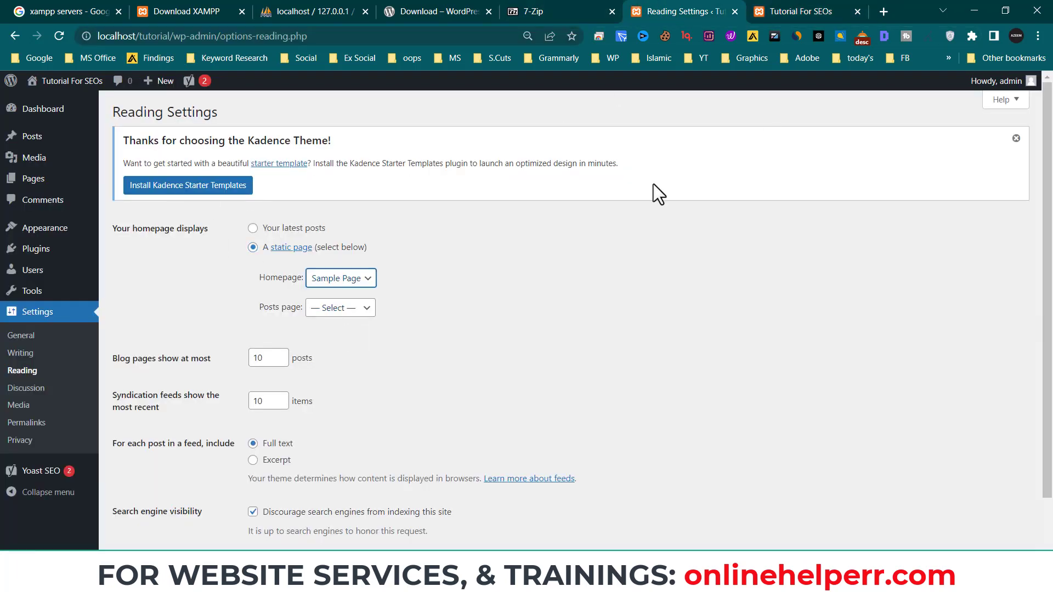
- Leave the Posts page unselected and save the Reading Settings
{"action": "scroll", "coordinate": [389, 385], "scroll_direction": "down", "scroll_amount": 2}
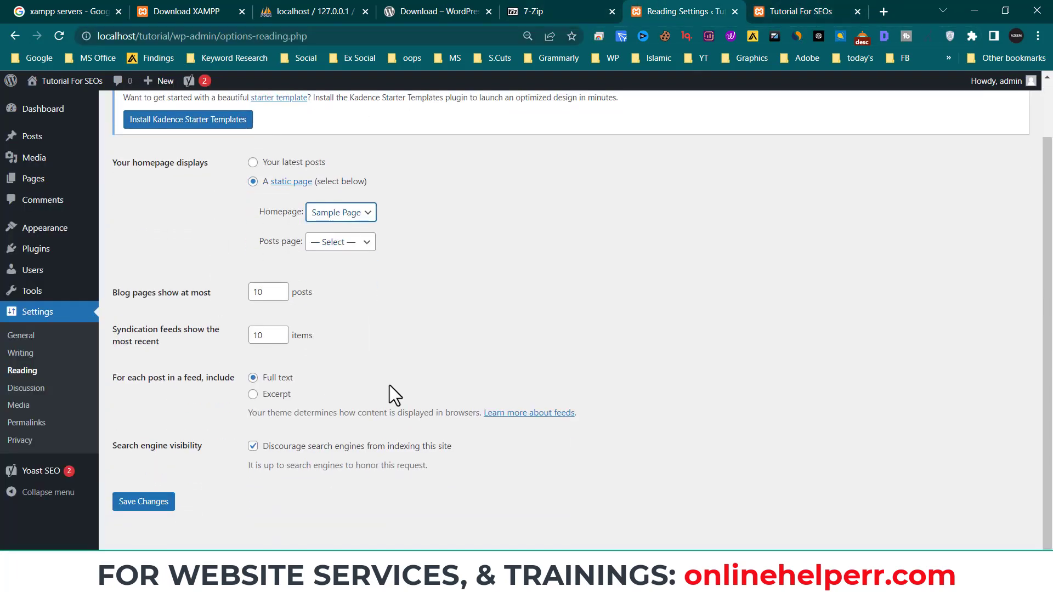
{"action": "left_click", "coordinate": [337, 241]}
{"action": "left_click", "coordinate": [344, 268]}
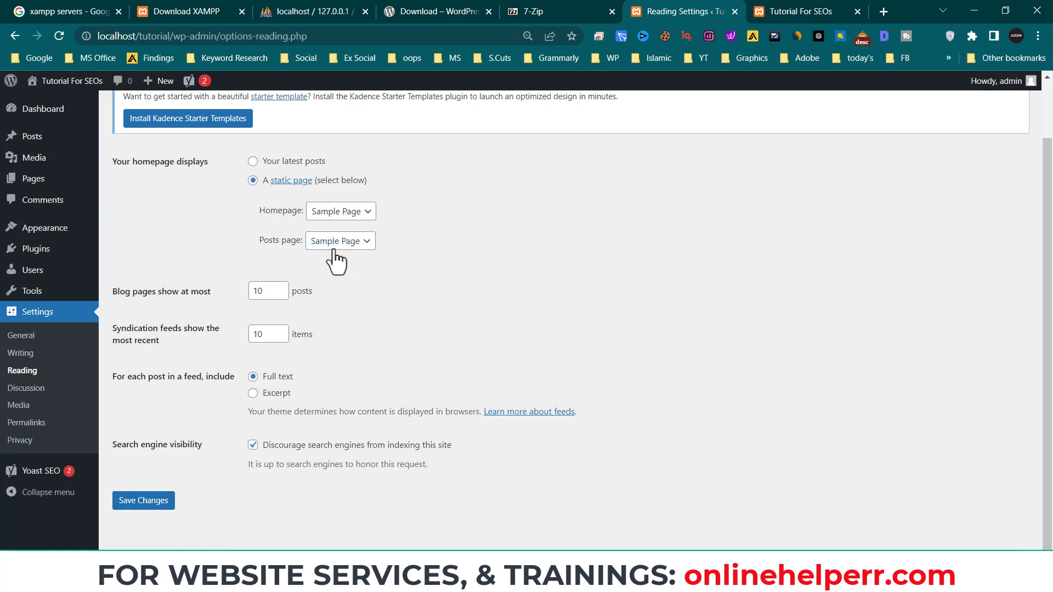
{"action": "left_click", "coordinate": [333, 250]}
{"action": "left_click", "coordinate": [334, 254]}
{"action": "left_click", "coordinate": [159, 506]}
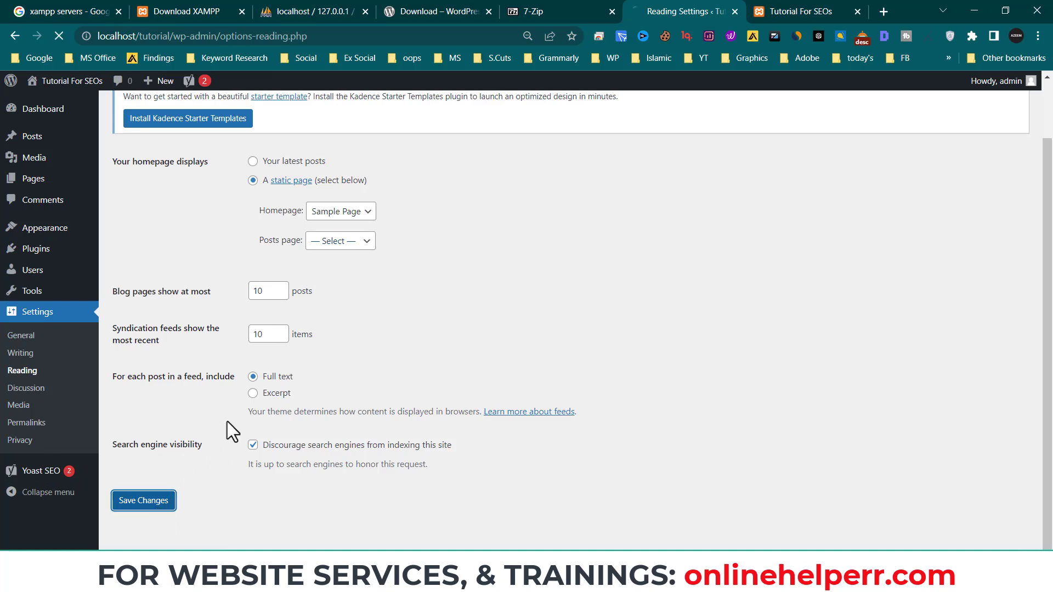
- Reload the live front page to confirm it shows Sample Page, then return to Reading Settings
{"action": "left_click", "coordinate": [804, 7]}
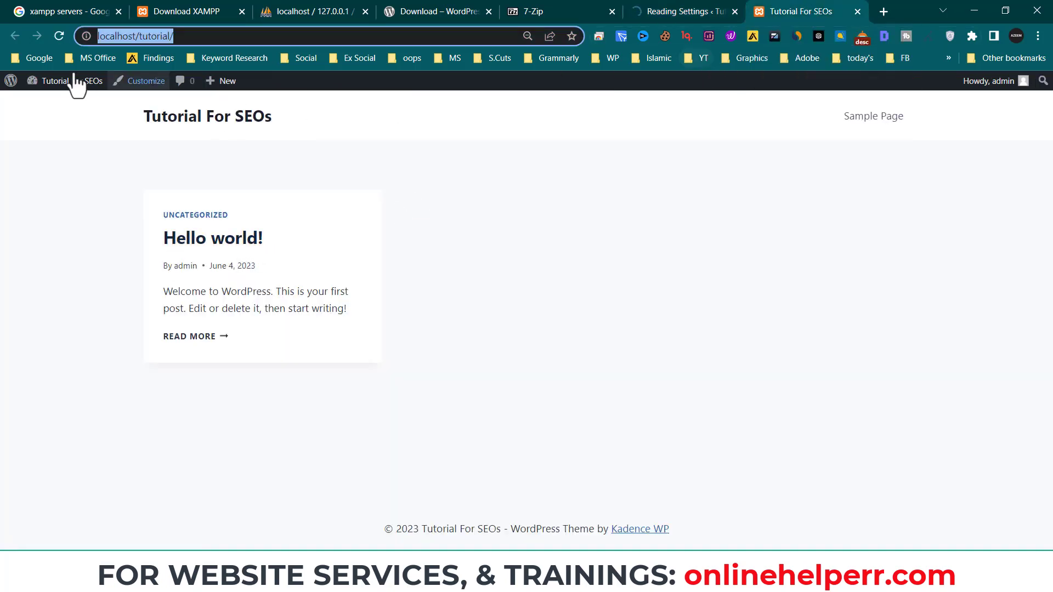
{"action": "left_click", "coordinate": [59, 36]}
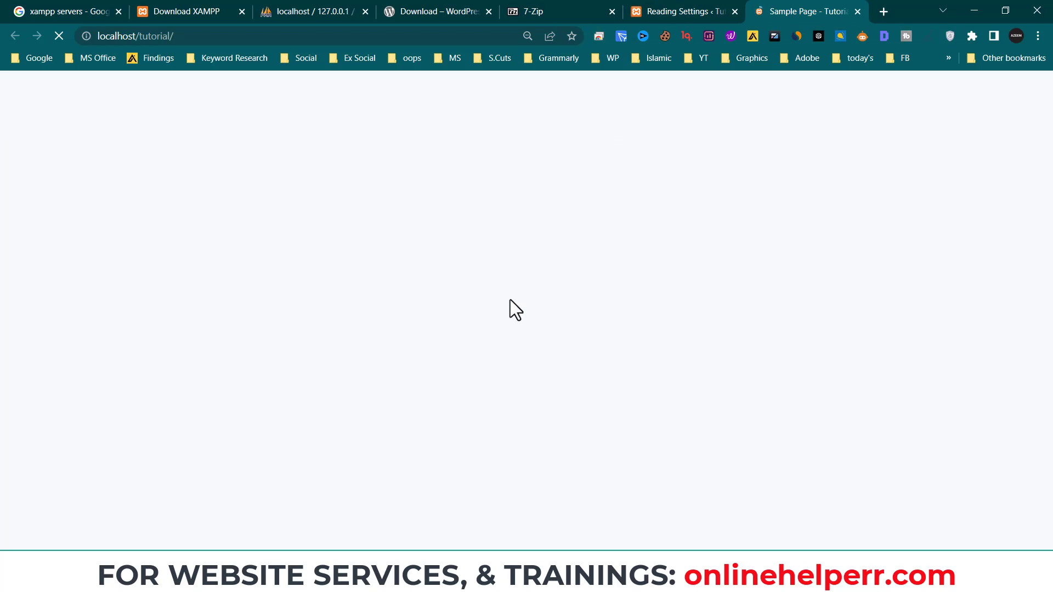
{"action": "scroll", "coordinate": [547, 305], "scroll_direction": "down", "scroll_amount": 3}
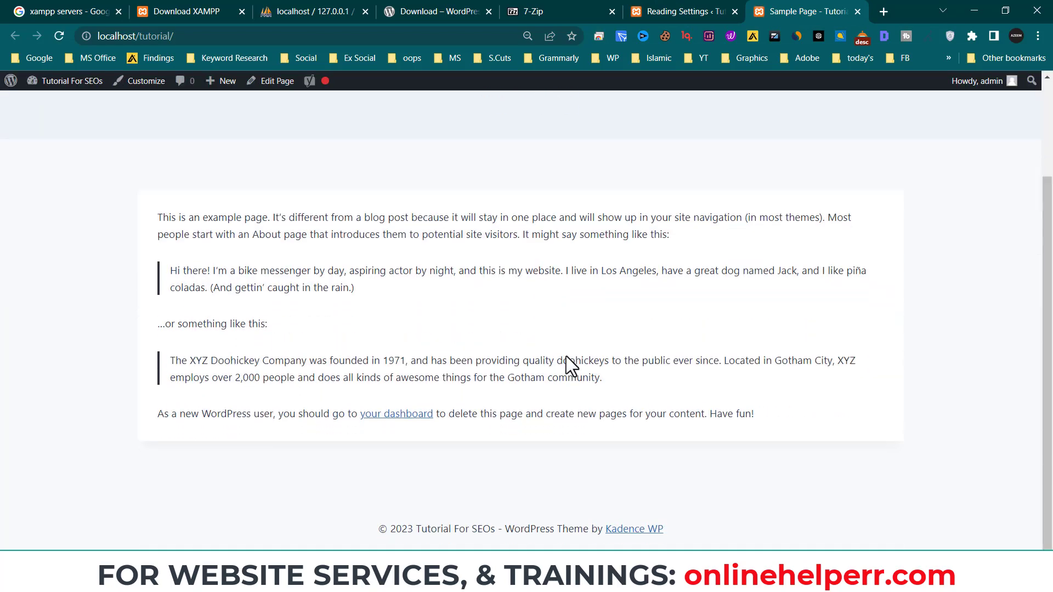
{"action": "scroll", "coordinate": [548, 307], "scroll_direction": "up", "scroll_amount": 3}
{"action": "left_click", "coordinate": [662, 3]}
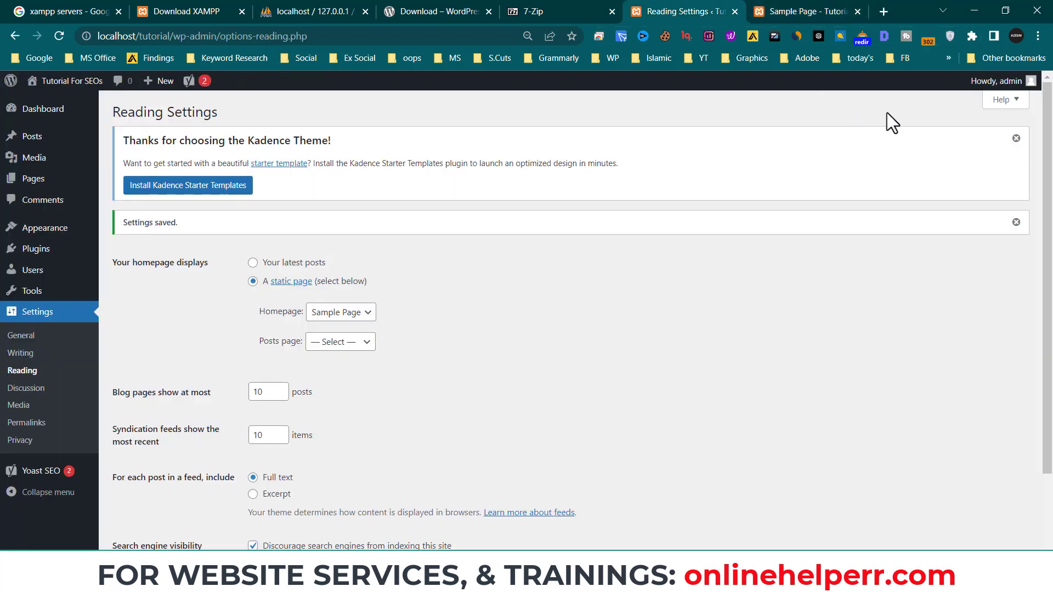
{"action": "left_click", "coordinate": [821, 11]}
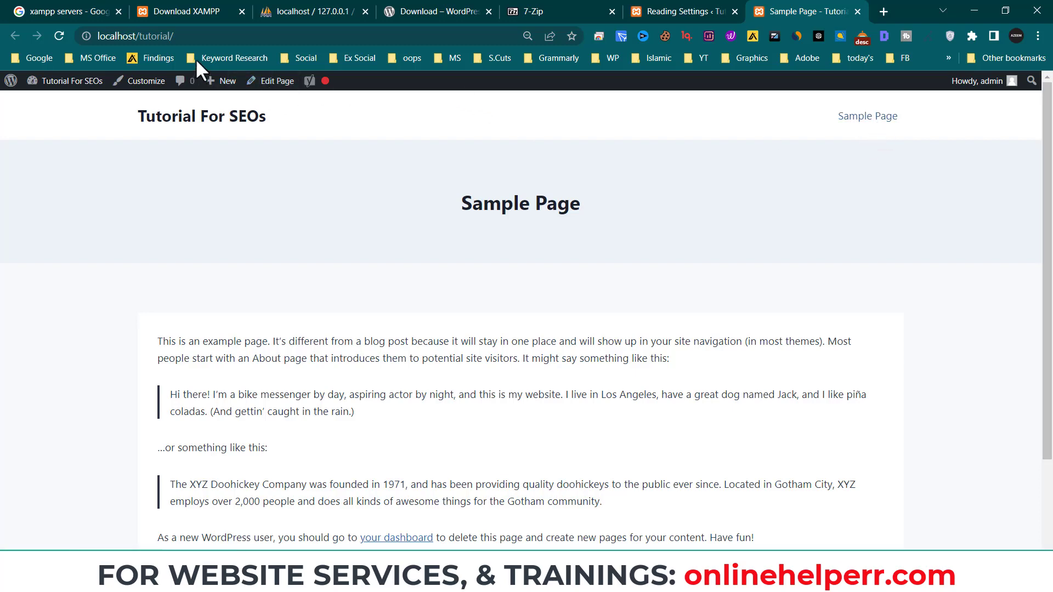
{"action": "left_click", "coordinate": [137, 36]}
{"action": "scroll", "coordinate": [535, 384], "scroll_direction": "down", "scroll_amount": 3}
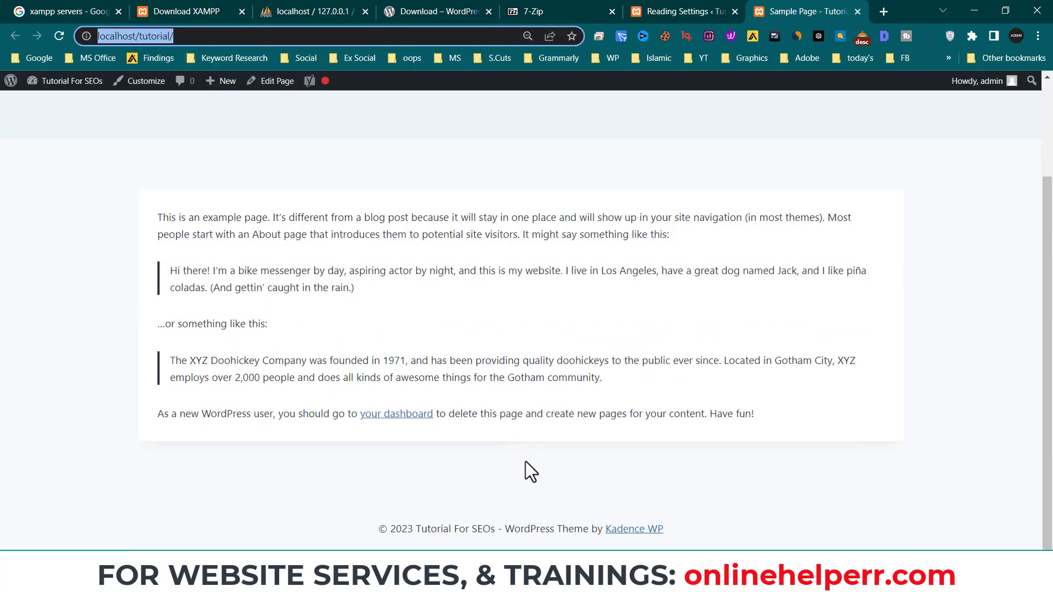
{"action": "scroll", "coordinate": [526, 462], "scroll_direction": "up", "scroll_amount": 3}
{"action": "left_click", "coordinate": [681, 10]}
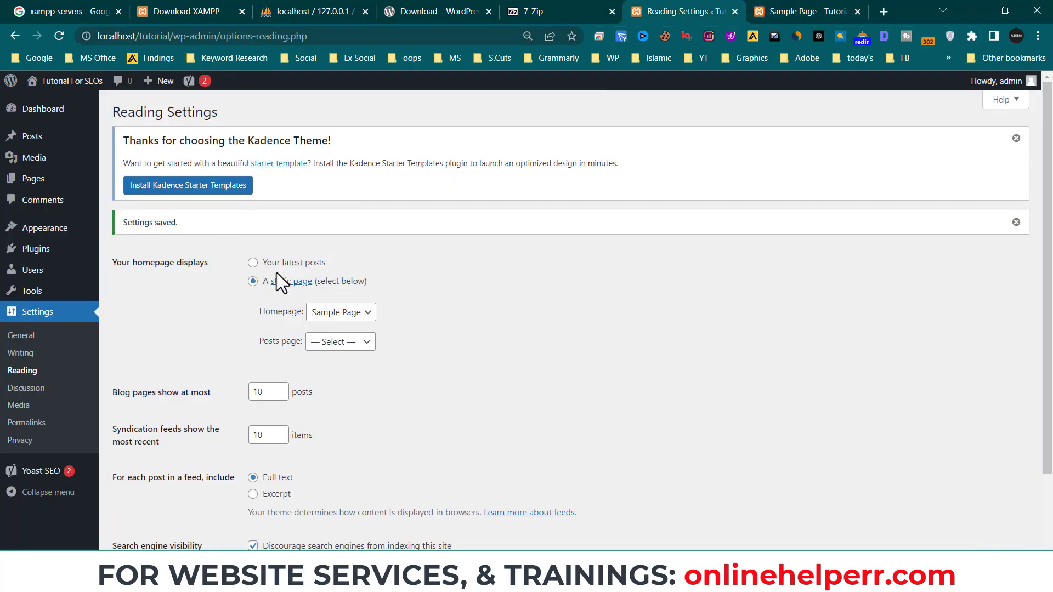
- Switch the homepage back to 'Your latest posts', save, and confirm 'Hello world!' on the reloaded front page
{"action": "left_click", "coordinate": [253, 263]}
{"action": "scroll", "coordinate": [291, 393], "scroll_direction": "down", "scroll_amount": 2}
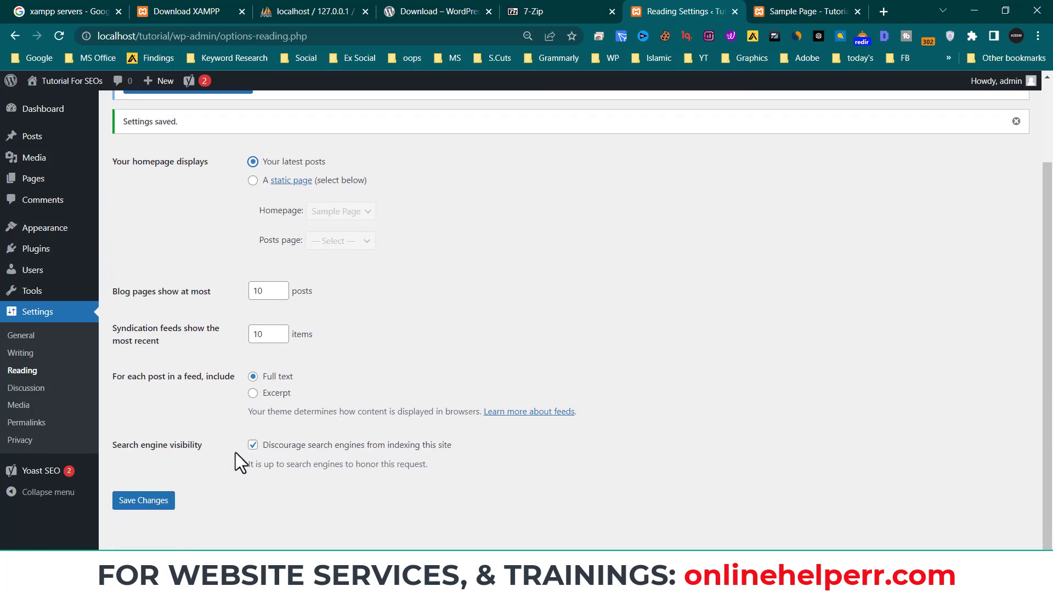
{"action": "left_click", "coordinate": [144, 500]}
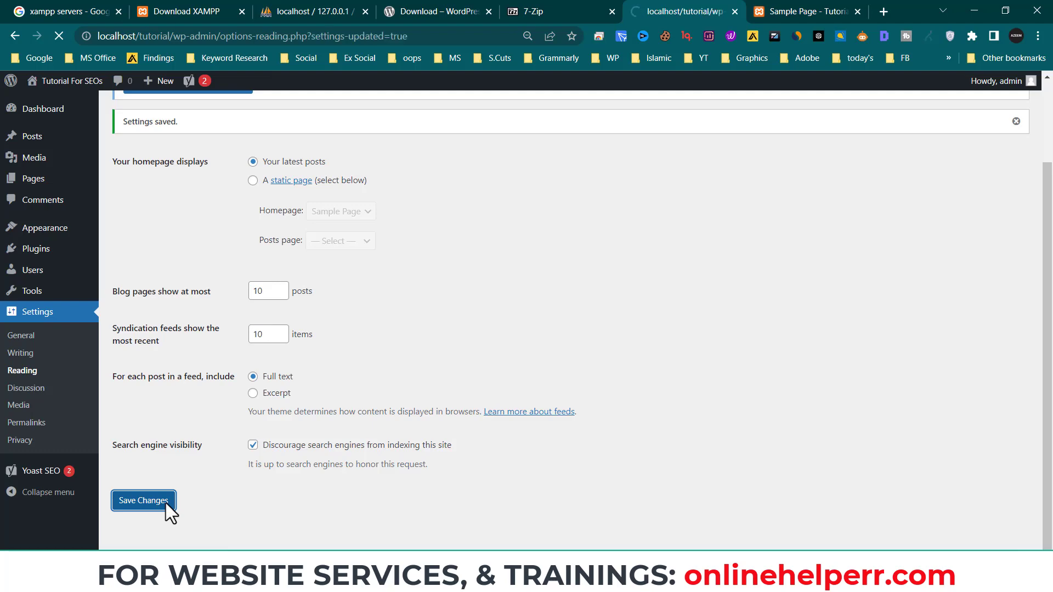
{"action": "left_click", "coordinate": [796, 13]}
{"action": "left_click", "coordinate": [61, 34]}
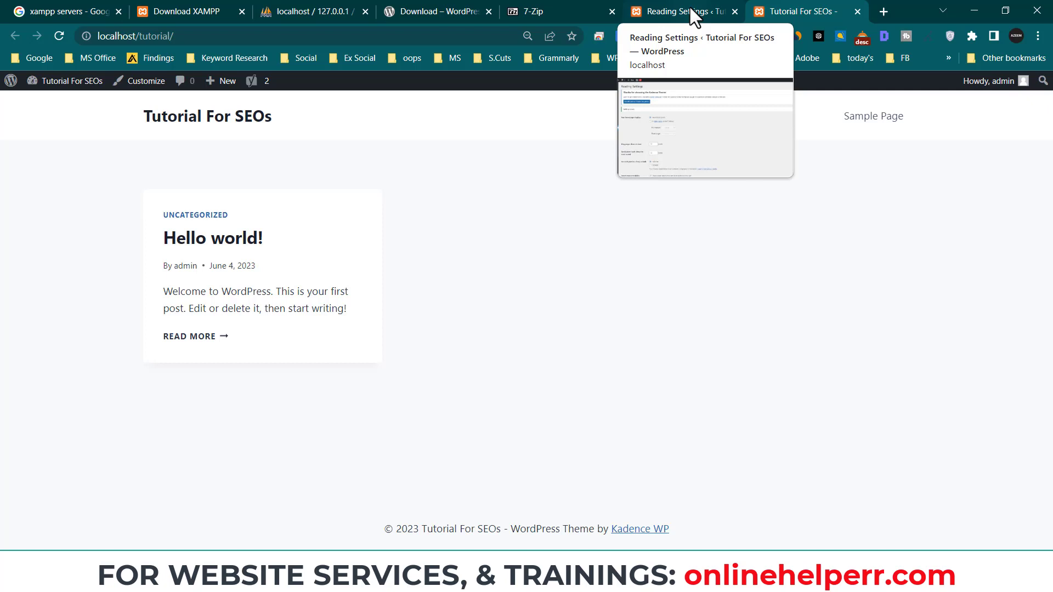
{"action": "left_click", "coordinate": [693, 14]}
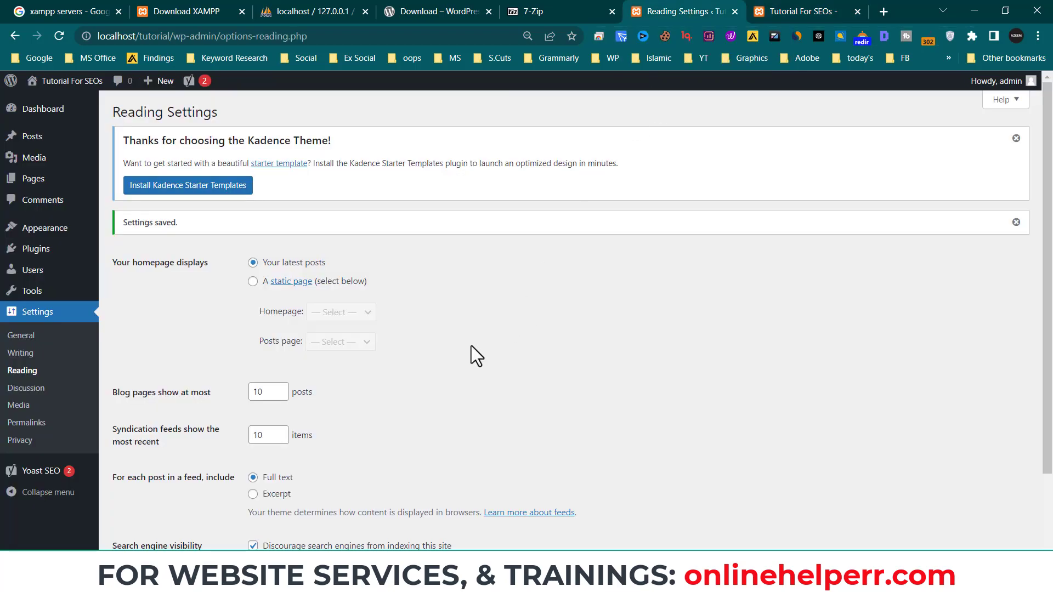
{"action": "scroll", "coordinate": [476, 357], "scroll_direction": "down", "scroll_amount": 2}
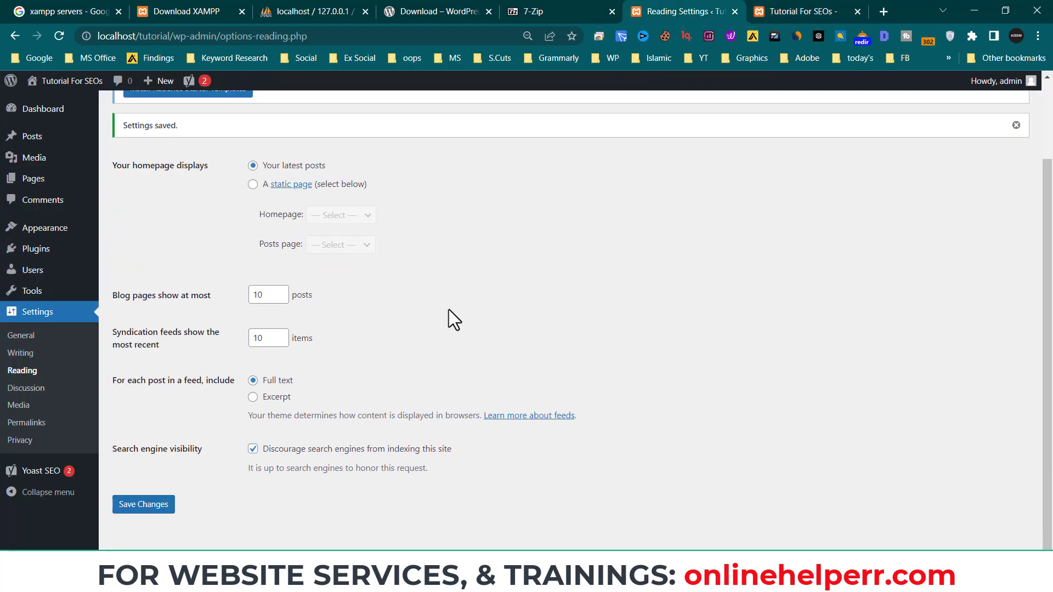
- Open Discussion Settings and scroll through its comment, moderation and avatar options
{"action": "left_click", "coordinate": [36, 387]}
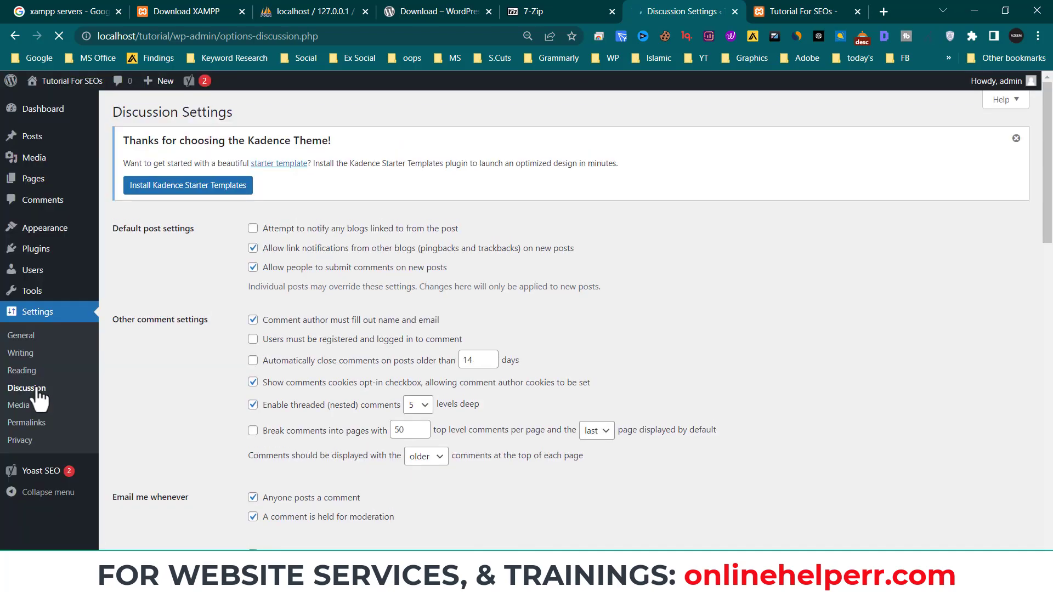
{"action": "scroll", "coordinate": [477, 388], "scroll_direction": "down", "scroll_amount": 4}
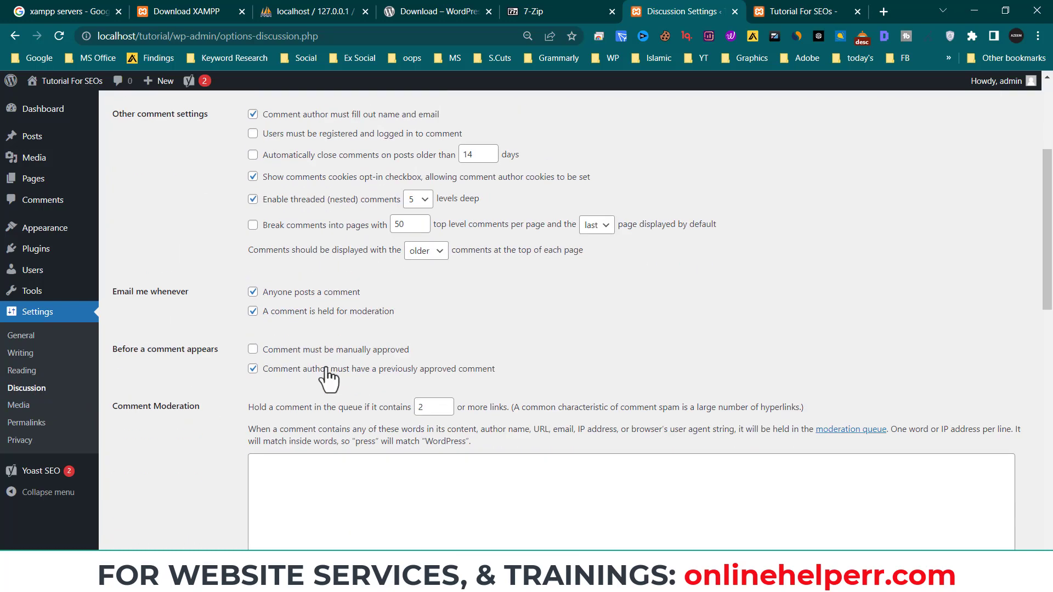
{"action": "scroll", "coordinate": [465, 380], "scroll_direction": "down", "scroll_amount": 12}
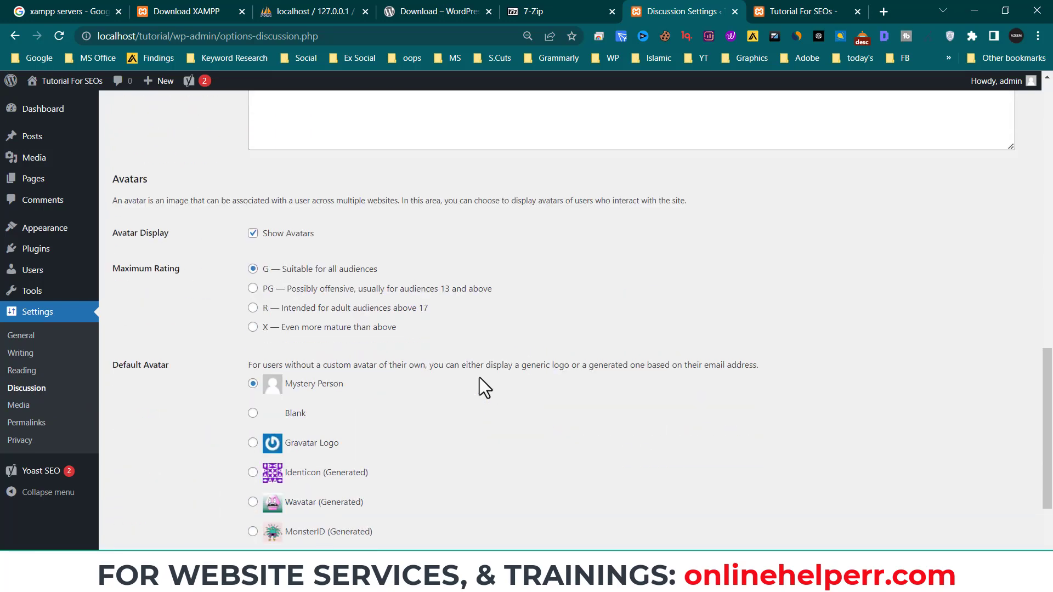
{"action": "scroll", "coordinate": [479, 379], "scroll_direction": "down", "scroll_amount": 3}
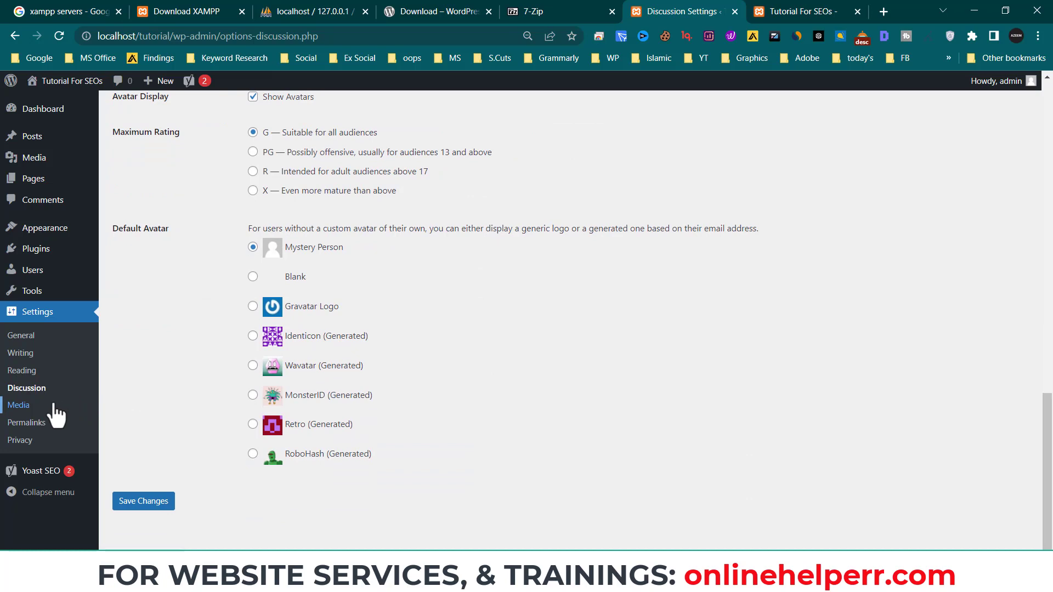
- Review the Media image sizes, including the 150 thumbnail width, then go to Permalinks
{"action": "left_click", "coordinate": [54, 406]}
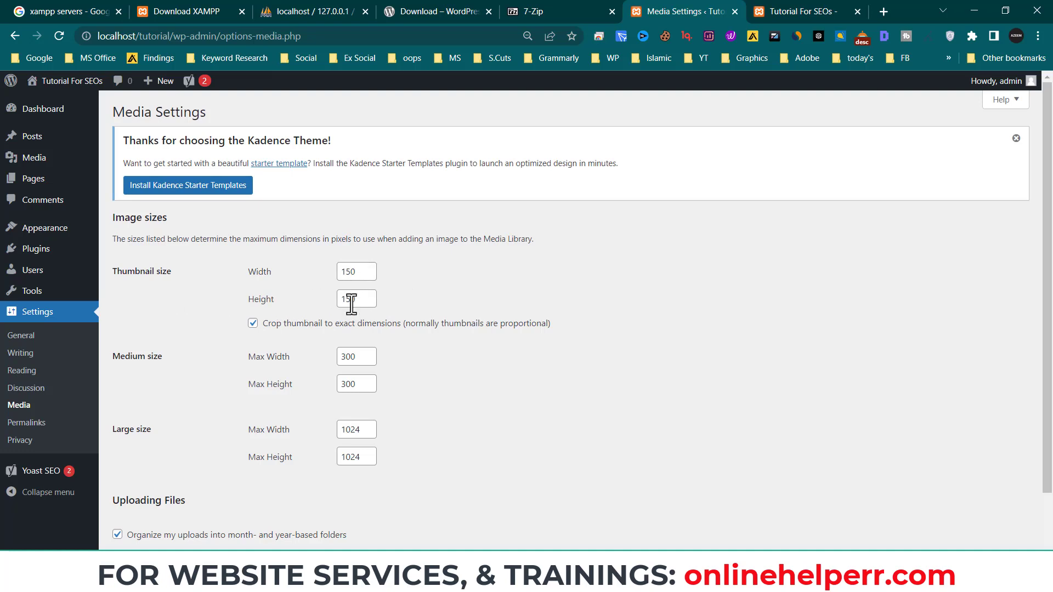
{"action": "left_click_drag", "start_coordinate": [354, 272], "coordinate": [333, 272]}
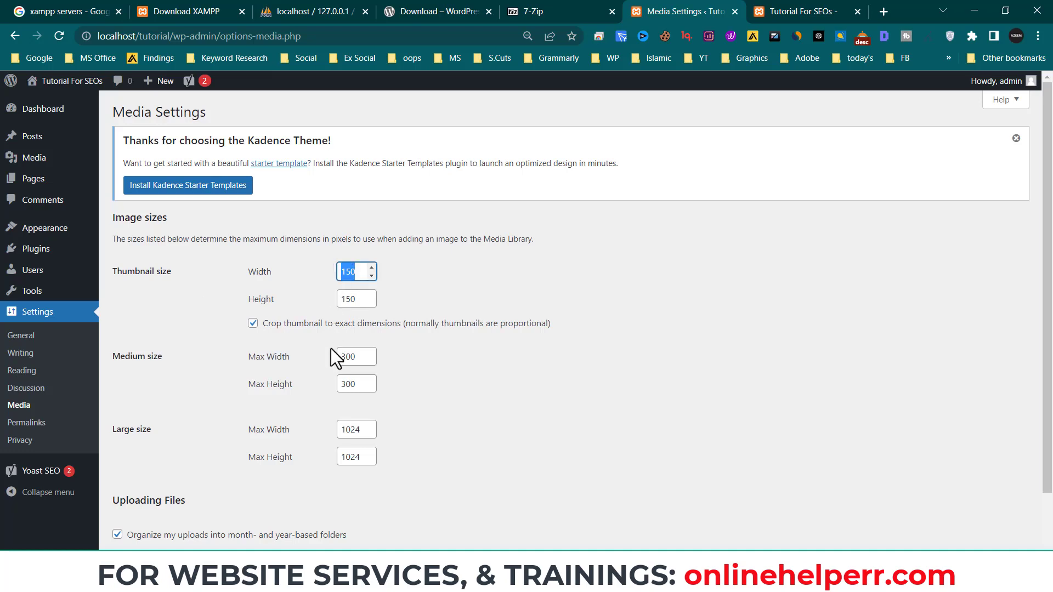
{"action": "scroll", "coordinate": [278, 422], "scroll_direction": "down", "scroll_amount": 2}
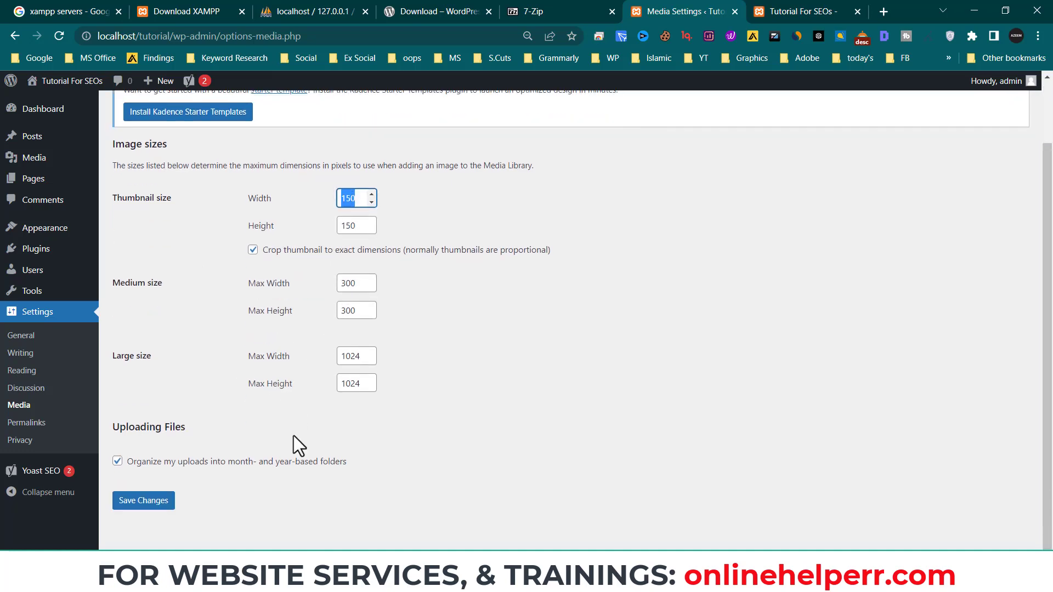
{"action": "left_click", "coordinate": [62, 427]}
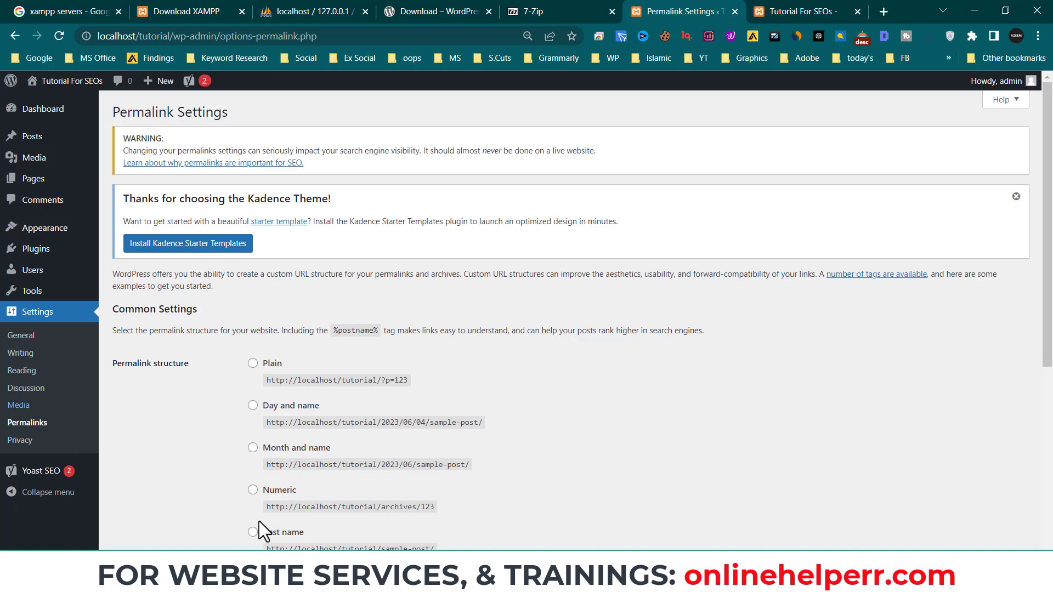
- Check the Sample Page's current address on the site before changing permalinks
{"action": "scroll", "coordinate": [232, 309], "scroll_direction": "down", "scroll_amount": 5}
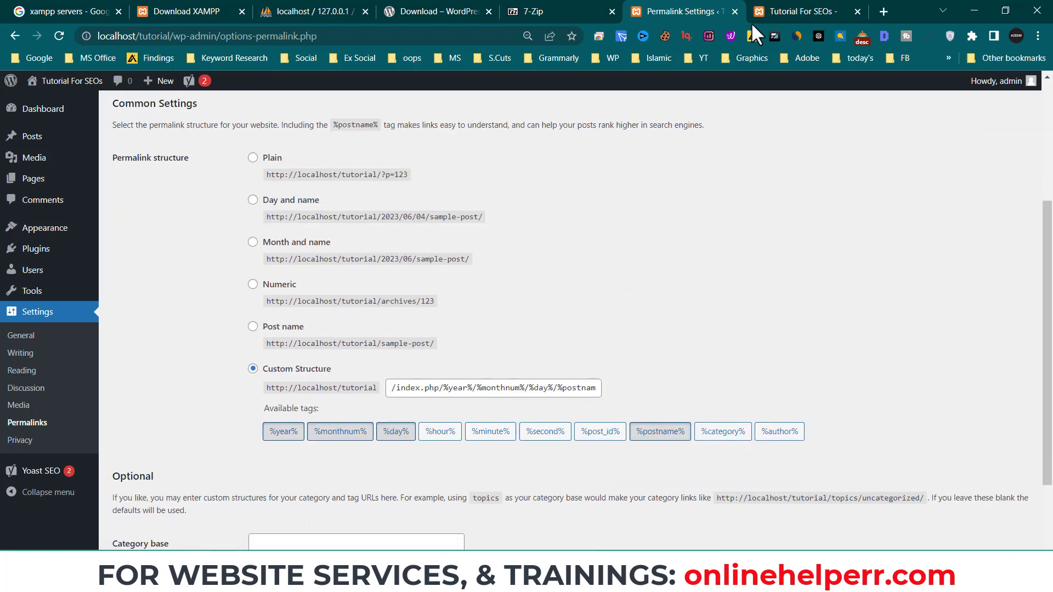
{"action": "left_click", "coordinate": [790, 12]}
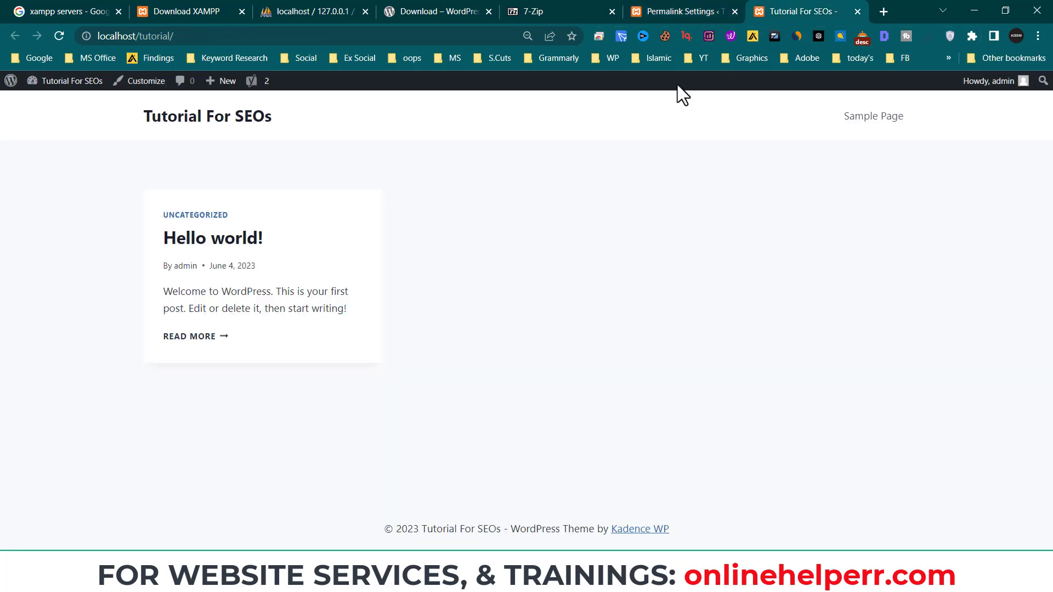
{"action": "left_click", "coordinate": [879, 122]}
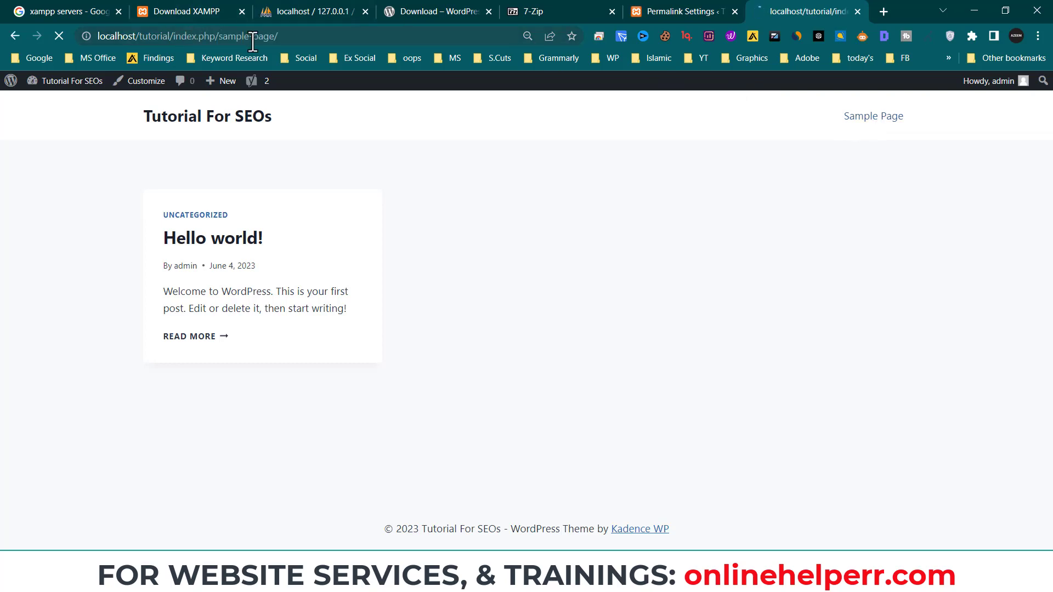
{"action": "left_click", "coordinate": [639, 14]}
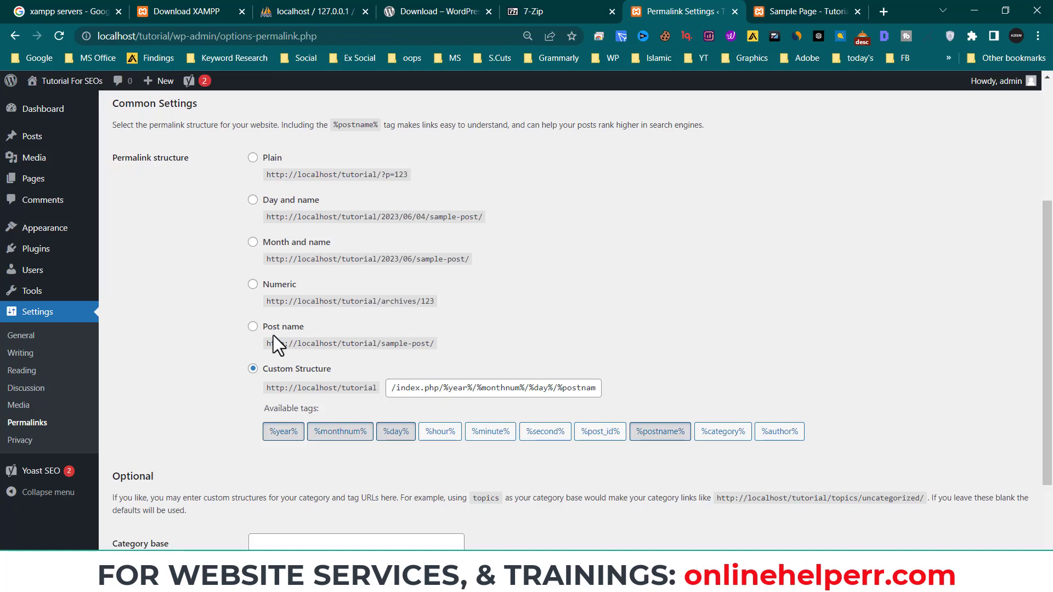
- Set the permalink structure to Numeric and save the changes
{"action": "left_click", "coordinate": [256, 327]}
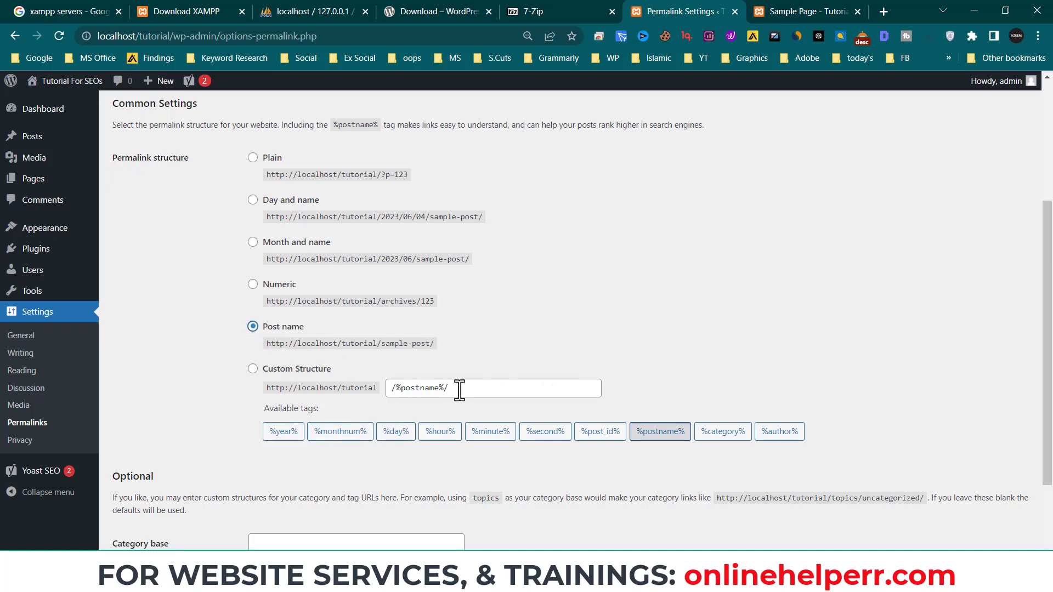
{"action": "left_click", "coordinate": [253, 285]}
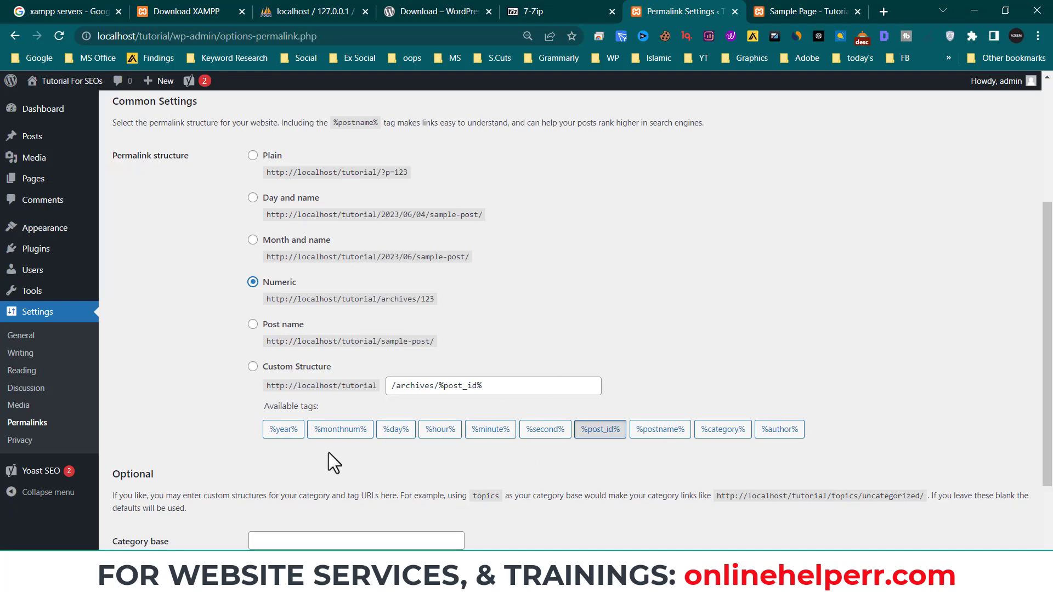
{"action": "scroll", "coordinate": [328, 452], "scroll_direction": "down", "scroll_amount": 2}
{"action": "left_click", "coordinate": [165, 500]}
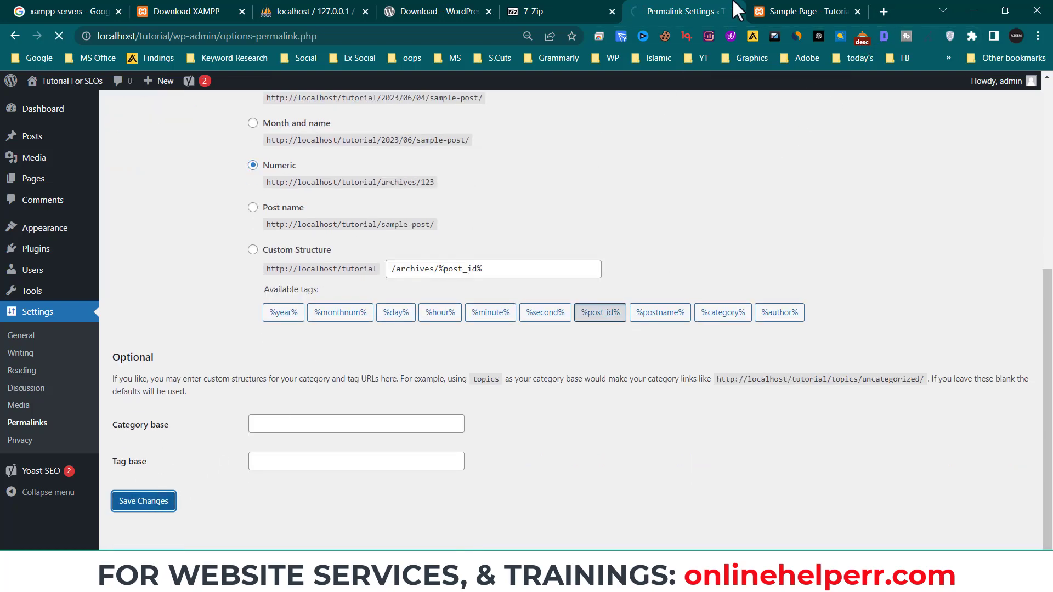
- Reload the Sample Page and confirm its new address, localhost/tutorial/sample-page
{"action": "left_click", "coordinate": [765, 12]}
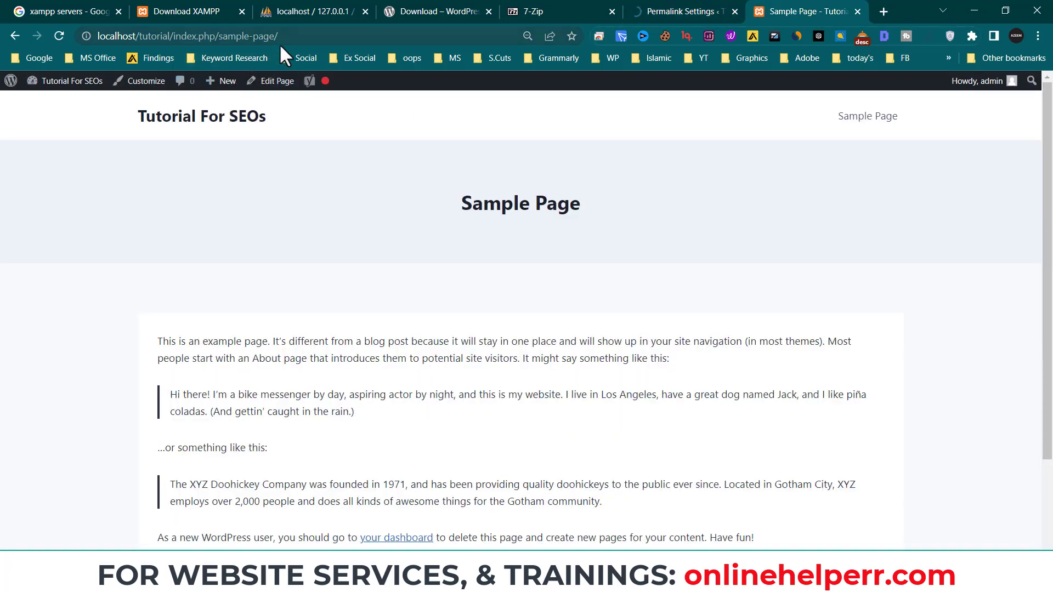
{"action": "left_click_drag", "start_coordinate": [279, 36], "coordinate": [85, 39]}
{"action": "left_click", "coordinate": [61, 34]}
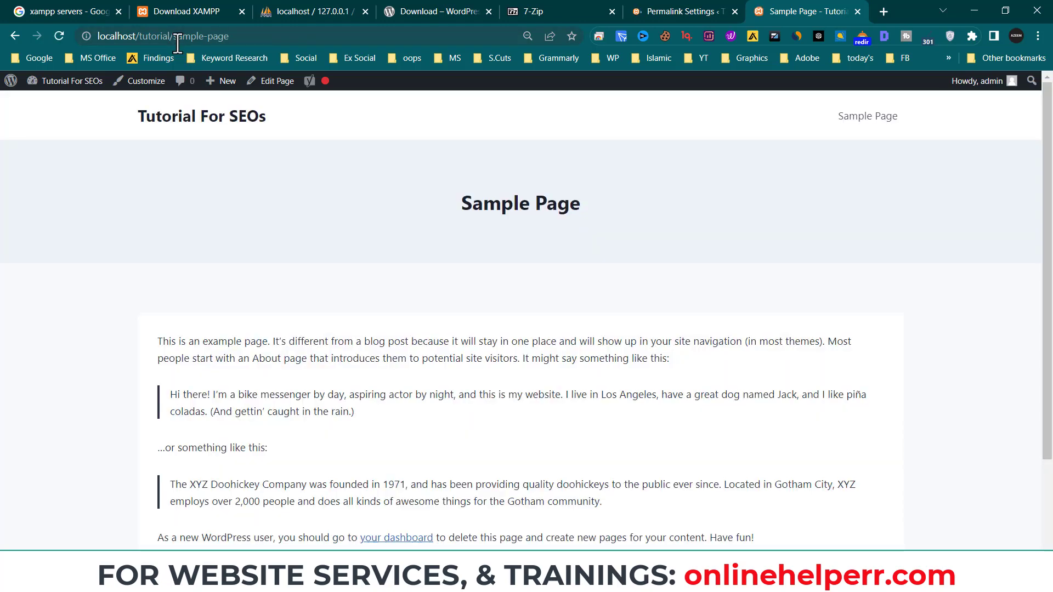
{"action": "left_click_drag", "start_coordinate": [236, 37], "coordinate": [110, 44]}
{"action": "left_click", "coordinate": [680, 11]}
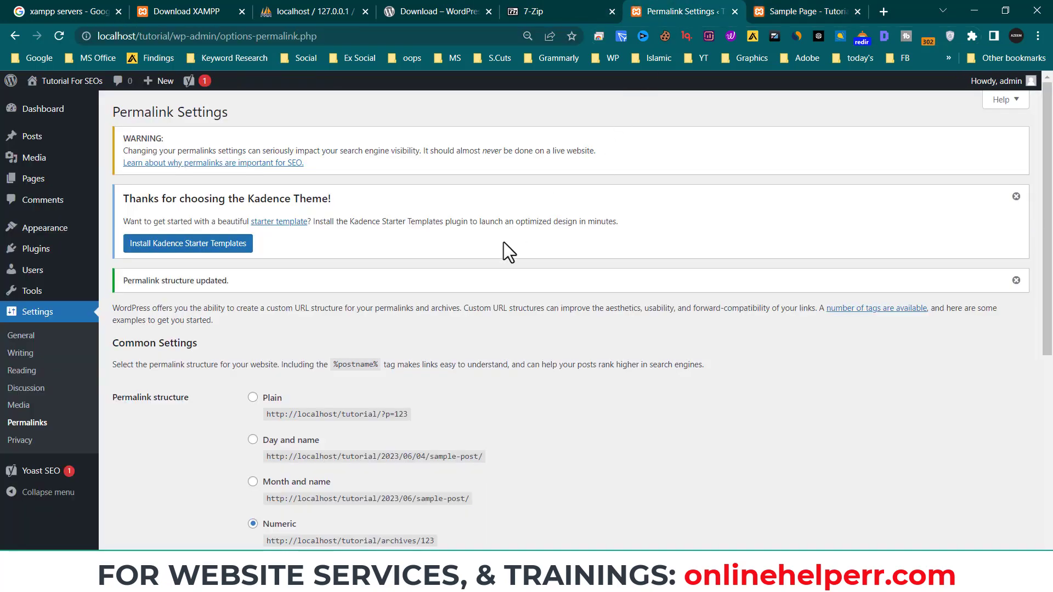
- Select the Post name permalink structure (/%postname%/) and save the settings
{"action": "scroll", "coordinate": [351, 409], "scroll_direction": "down", "scroll_amount": 4}
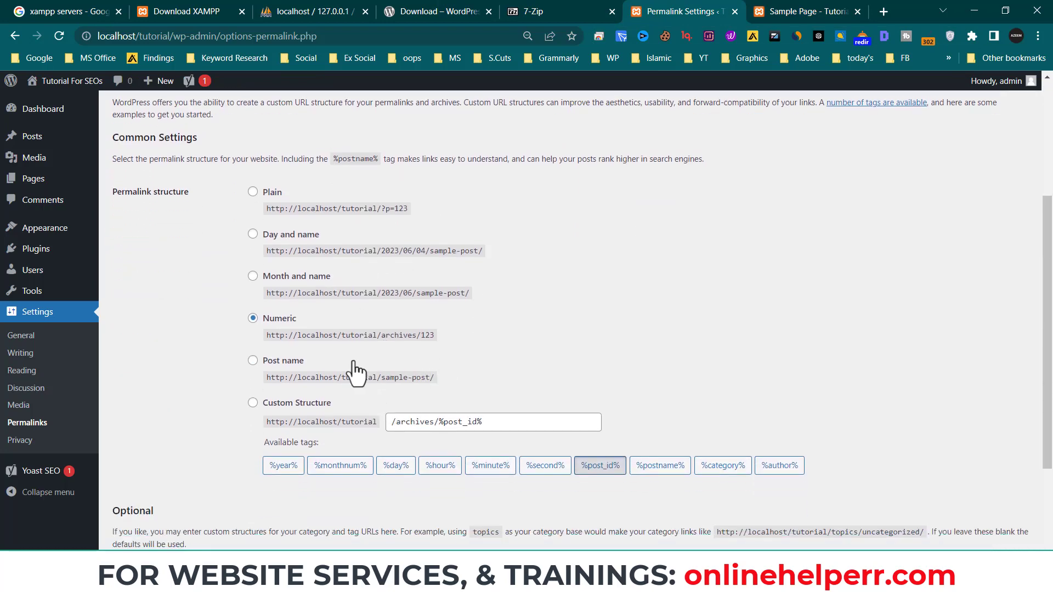
{"action": "left_click", "coordinate": [252, 360]}
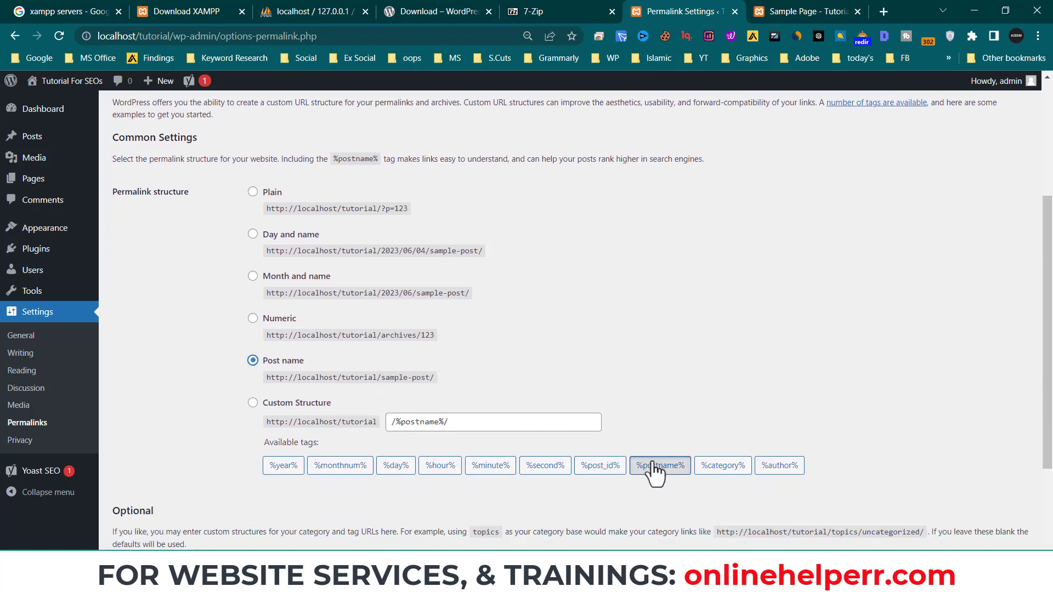
{"action": "scroll", "coordinate": [358, 442], "scroll_direction": "down", "scroll_amount": 1}
{"action": "scroll", "coordinate": [358, 442], "scroll_direction": "down", "scroll_amount": 3}
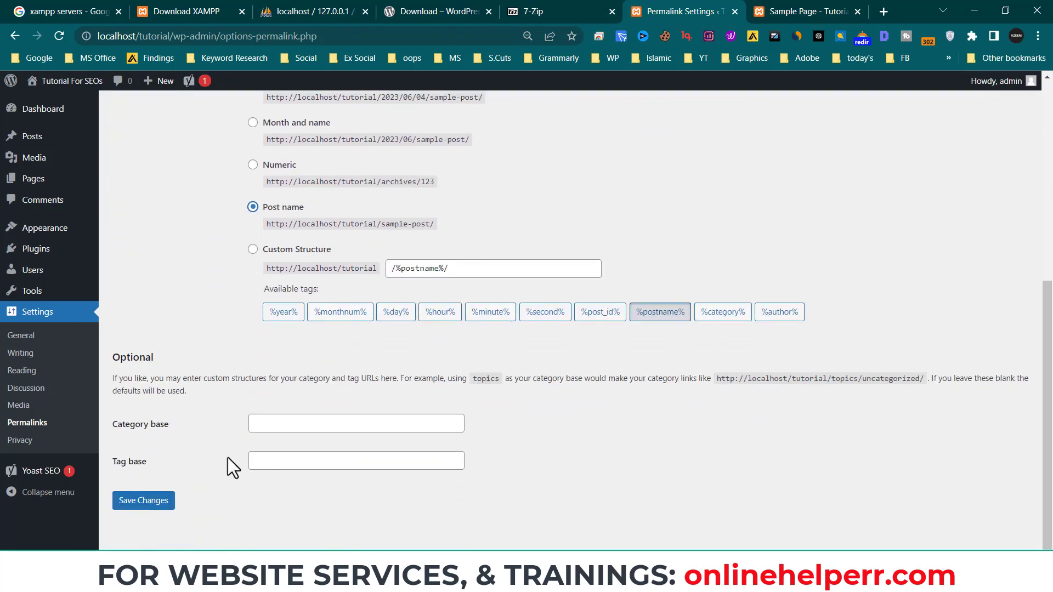
{"action": "left_click", "coordinate": [253, 249]}
{"action": "left_click", "coordinate": [289, 209]}
{"action": "left_click", "coordinate": [162, 503]}
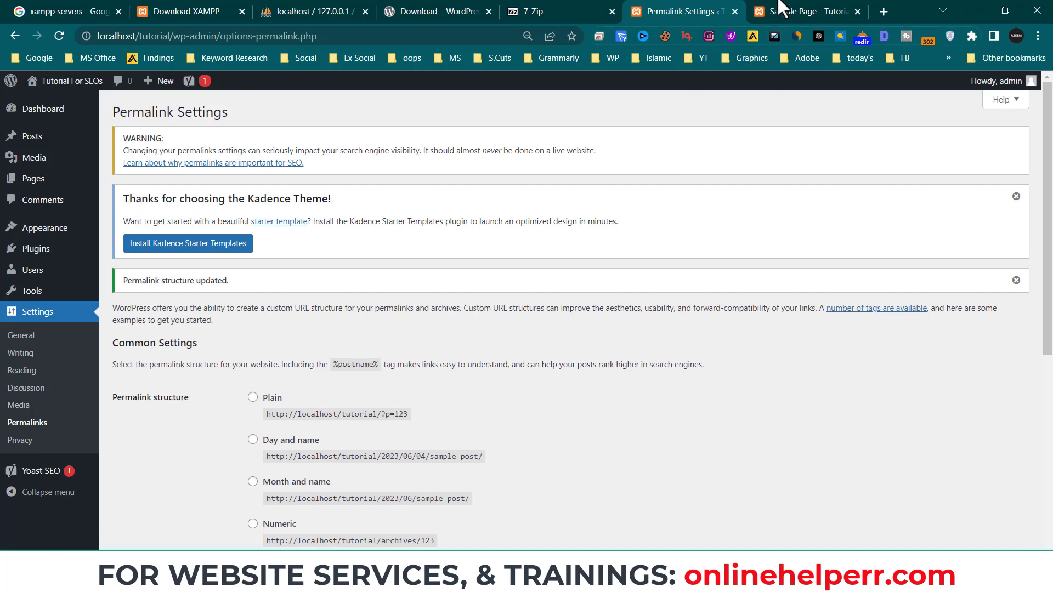
- Reload the Sample Page to confirm it loads at localhost/tutorial/sample-page/
{"action": "left_click", "coordinate": [788, 11]}
{"action": "left_click", "coordinate": [60, 34]}
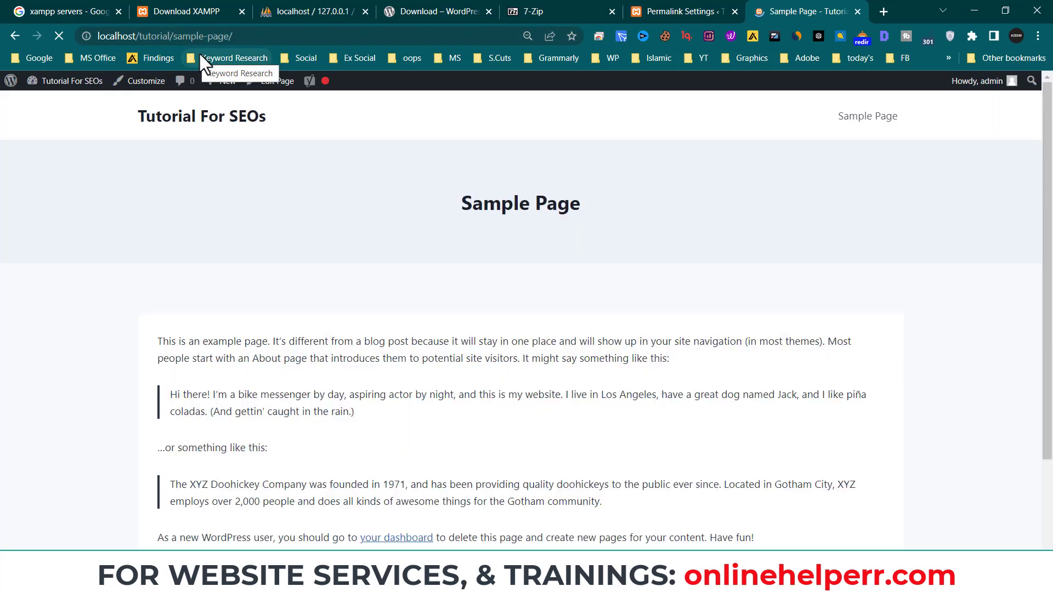
{"action": "left_click", "coordinate": [669, 11]}
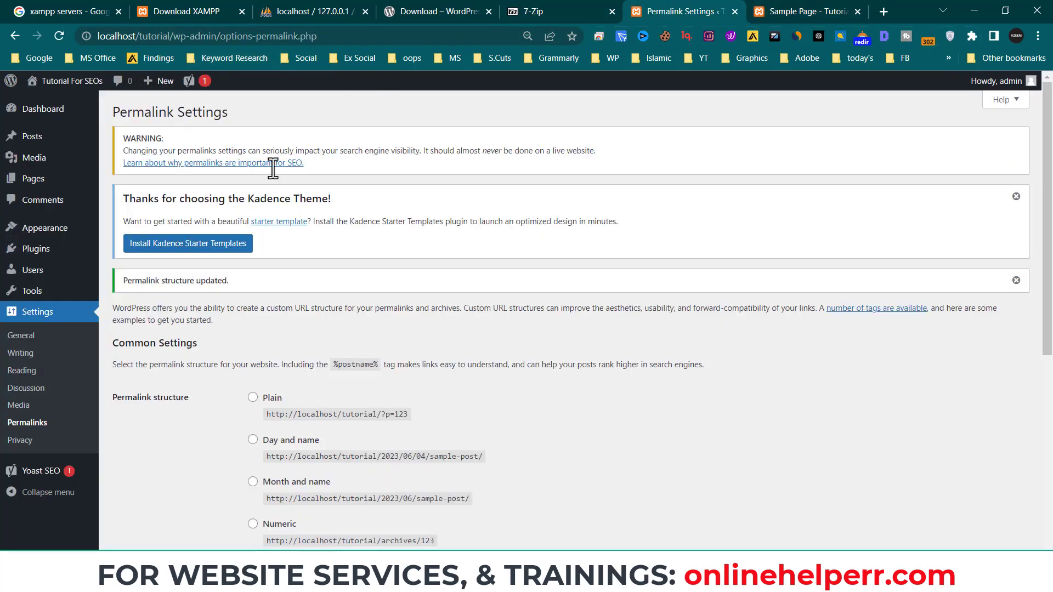
{"action": "scroll", "coordinate": [578, 250], "scroll_direction": "down", "scroll_amount": 6}
{"action": "scroll", "coordinate": [482, 283], "scroll_direction": "down", "scroll_amount": 2}
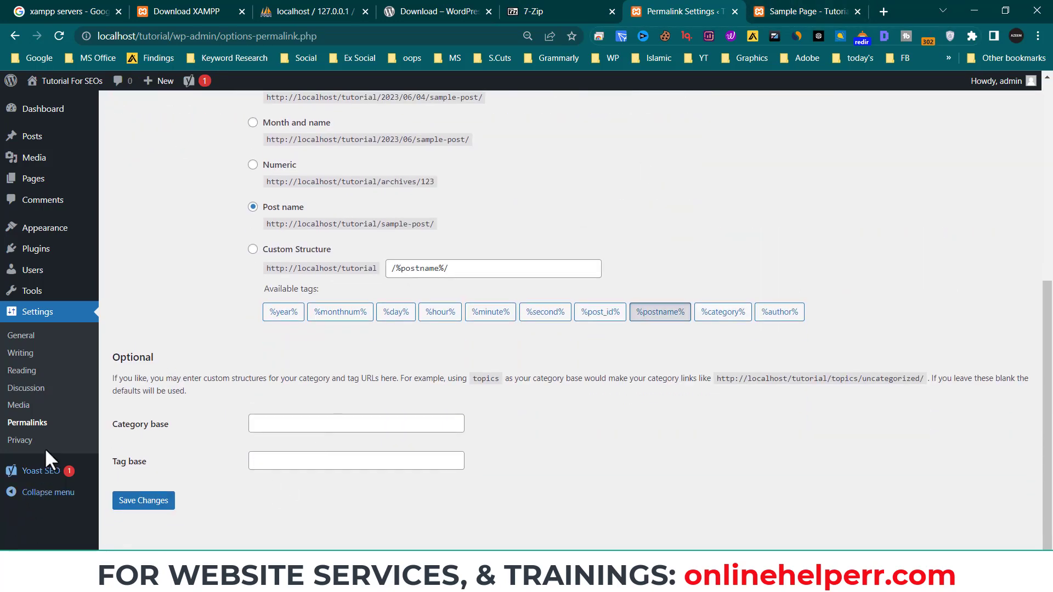
- Collapse the admin sidebar to icons, expand it back to full width, then return to the Sample Page
{"action": "mouse_move", "coordinate": [44, 473]}
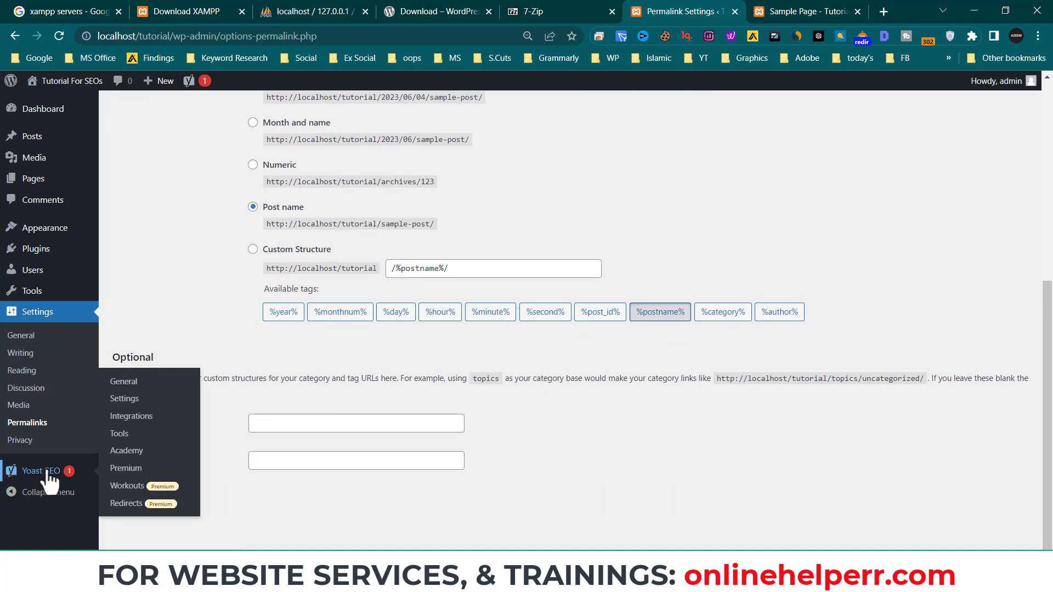
{"action": "left_click", "coordinate": [56, 493]}
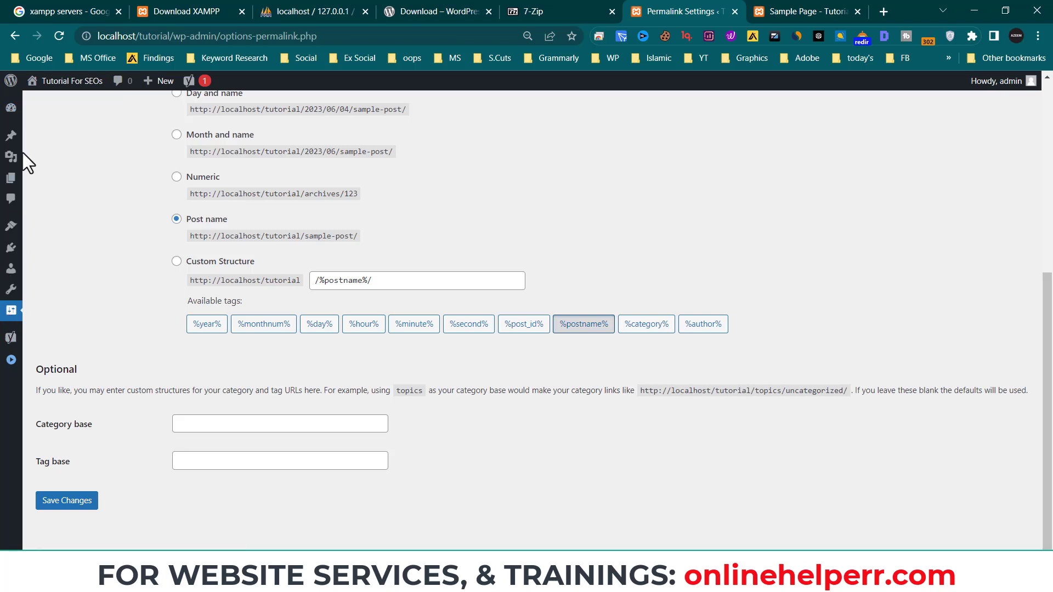
{"action": "left_click", "coordinate": [11, 360]}
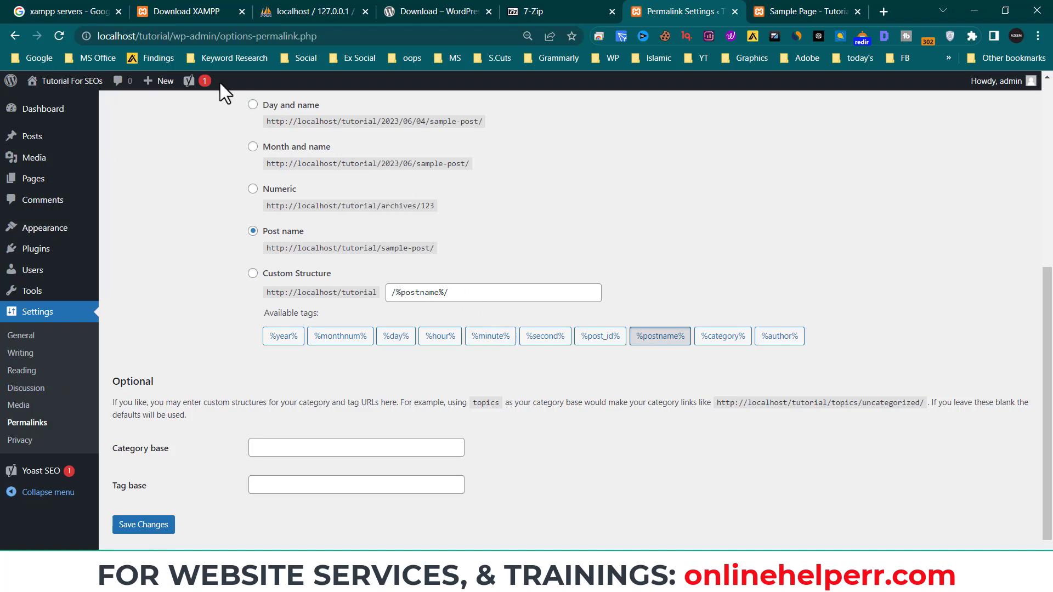
{"action": "mouse_move", "coordinate": [159, 83]}
{"action": "scroll", "coordinate": [379, 351], "scroll_direction": "down", "scroll_amount": 2}
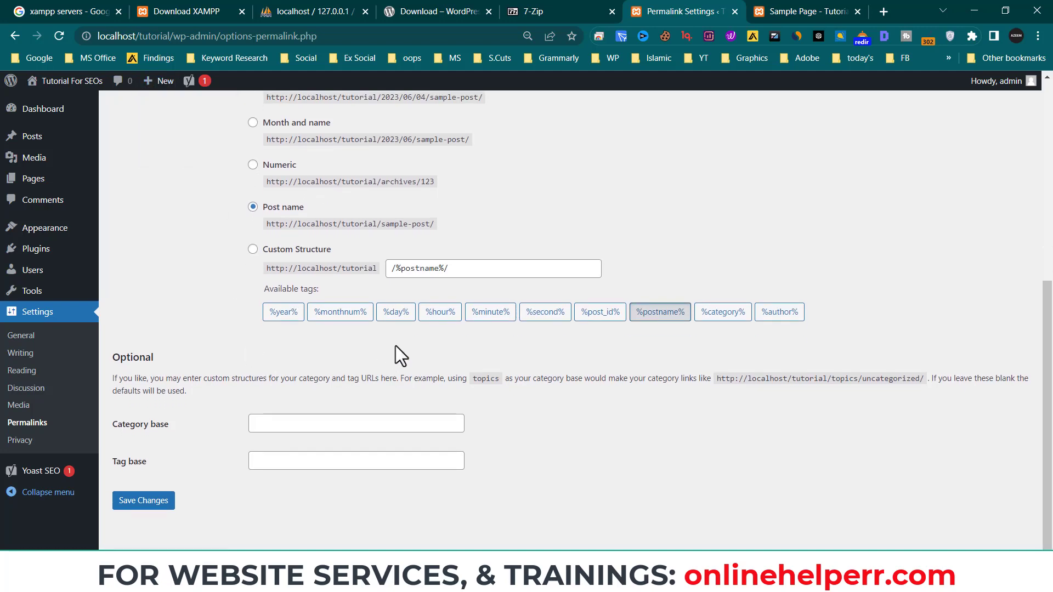
{"action": "scroll", "coordinate": [472, 299], "scroll_direction": "up", "scroll_amount": 7}
{"action": "left_click", "coordinate": [776, 10]}
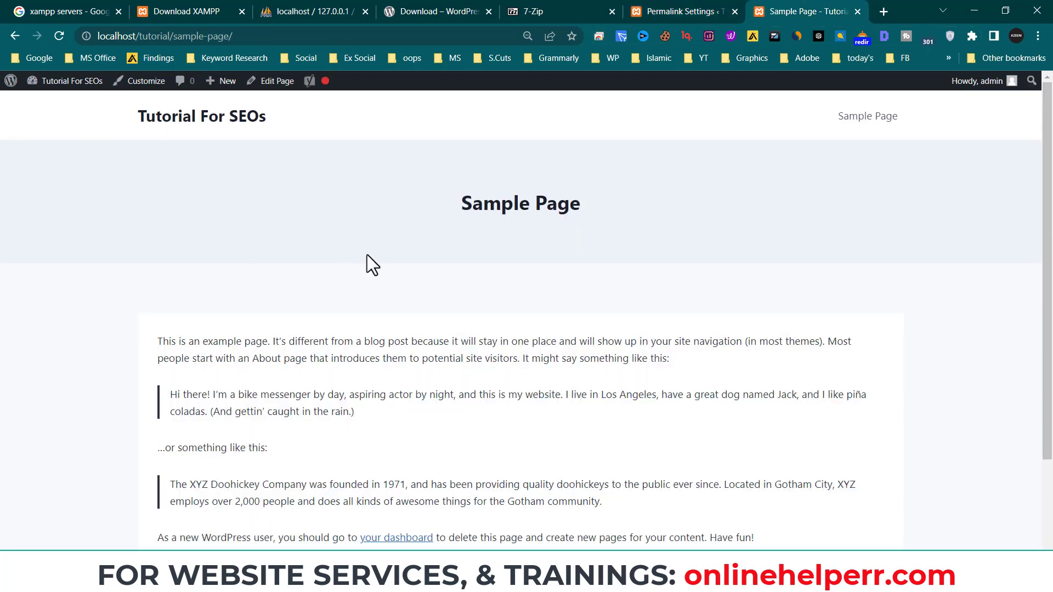
- From the Sample Page, open the home page via the 'Tutorial For SEOs' site title
{"action": "scroll", "coordinate": [369, 265], "scroll_direction": "down", "scroll_amount": 3}
{"action": "scroll", "coordinate": [372, 279], "scroll_direction": "up", "scroll_amount": 2}
{"action": "left_click", "coordinate": [707, 4]}
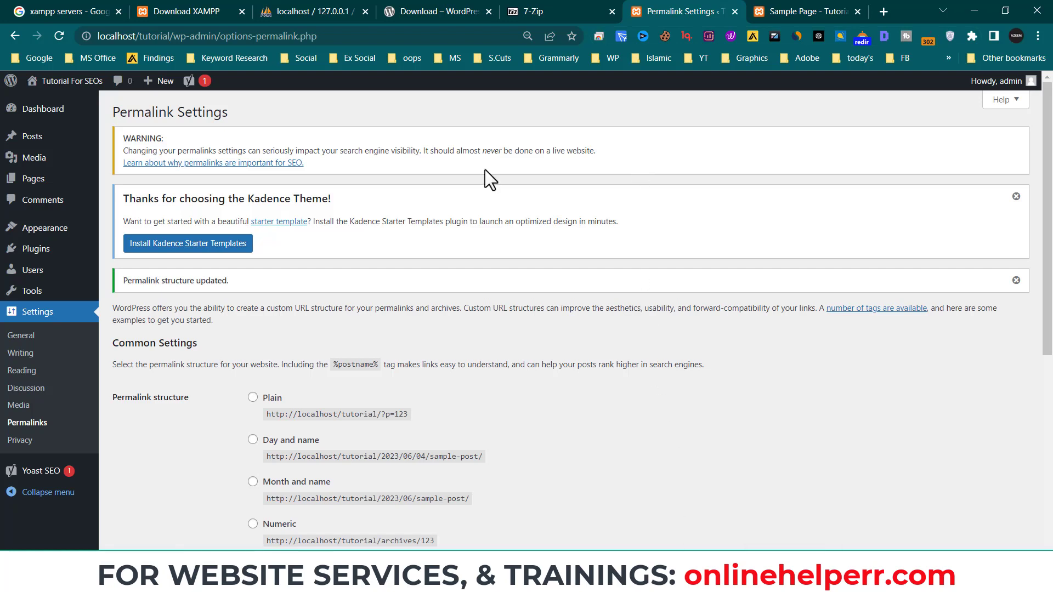
{"action": "left_click", "coordinate": [798, 11]}
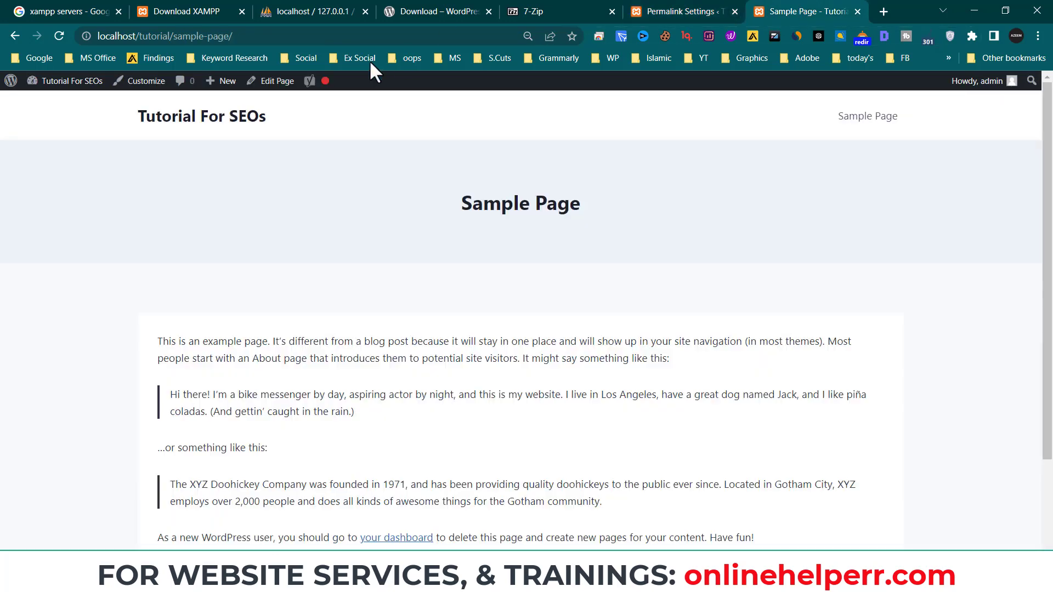
{"action": "left_click", "coordinate": [188, 127]}
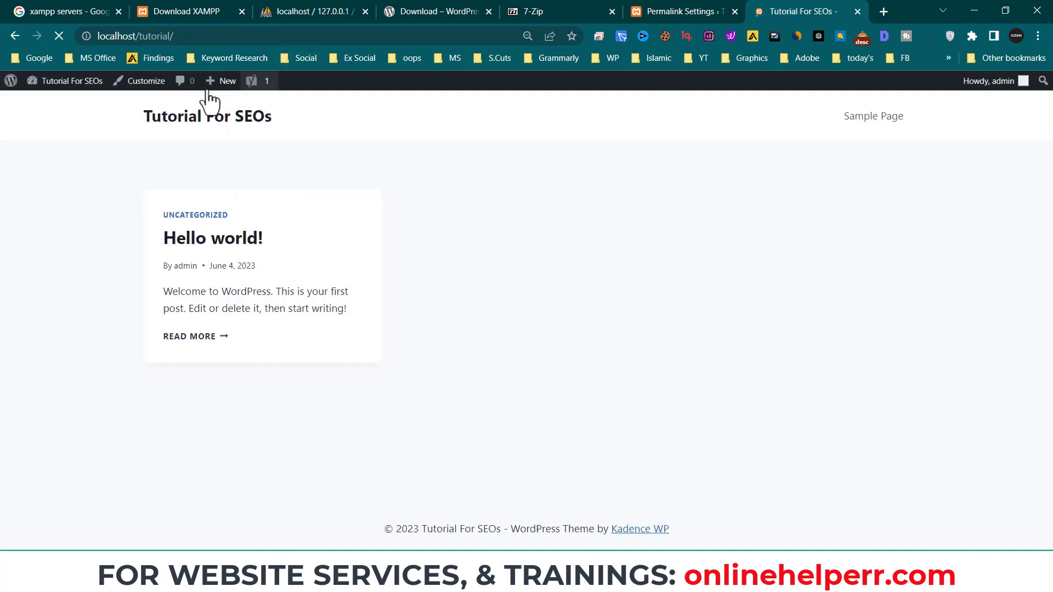
- Compare the front page address localhost/tutorial/ against the permalink settings tab
{"action": "left_click", "coordinate": [672, 10]}
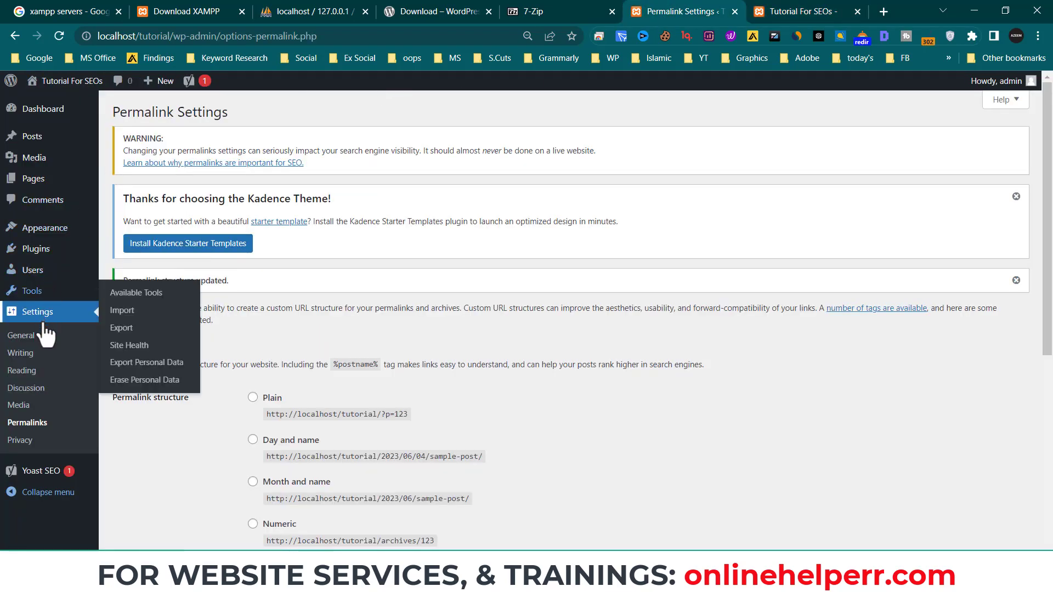
{"action": "mouse_move", "coordinate": [45, 228]}
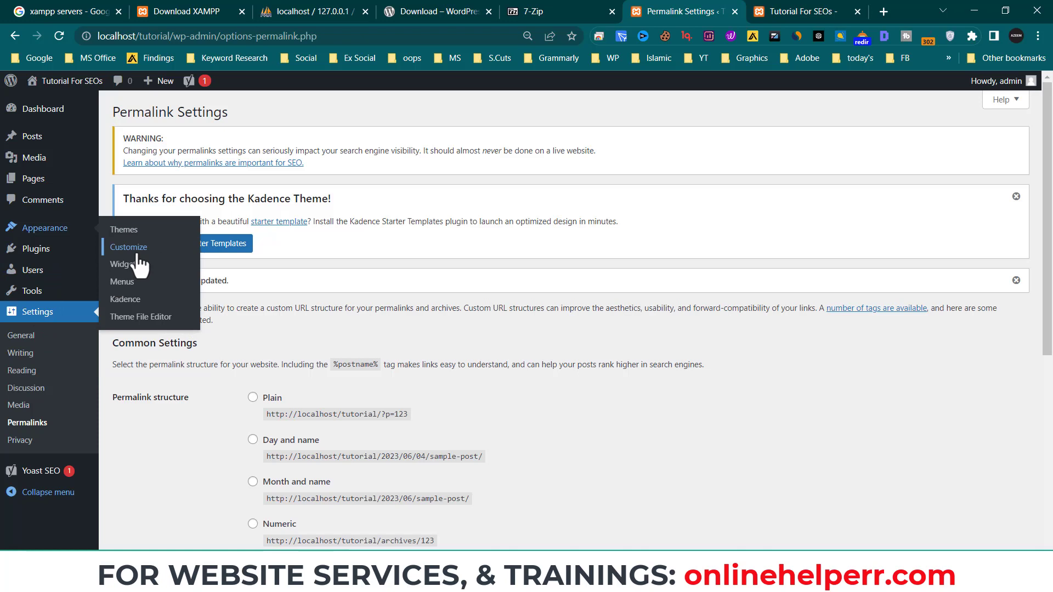
{"action": "left_click", "coordinate": [779, 12]}
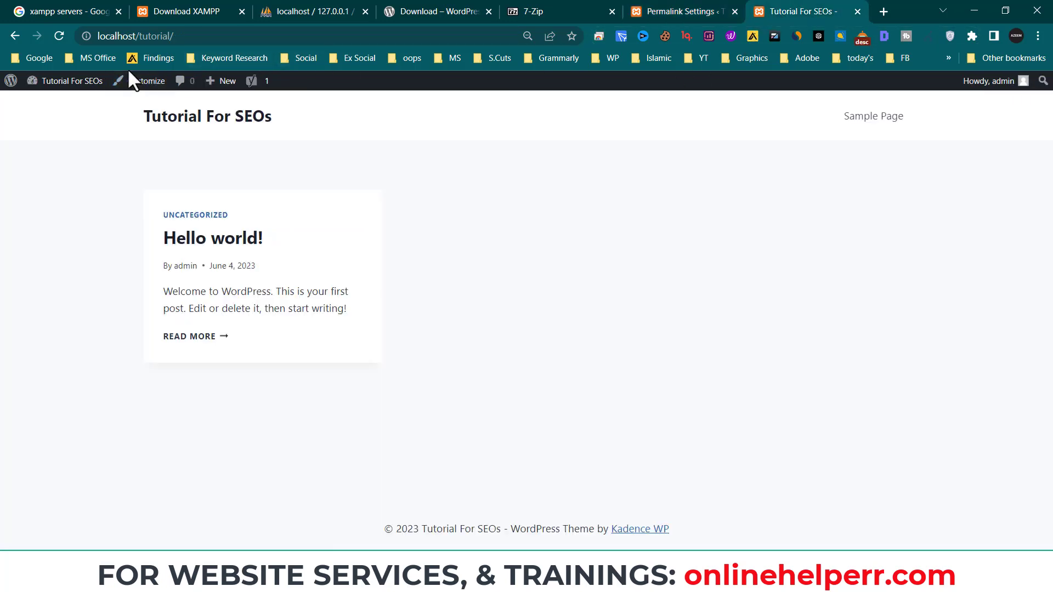
{"action": "left_click", "coordinate": [197, 37]}
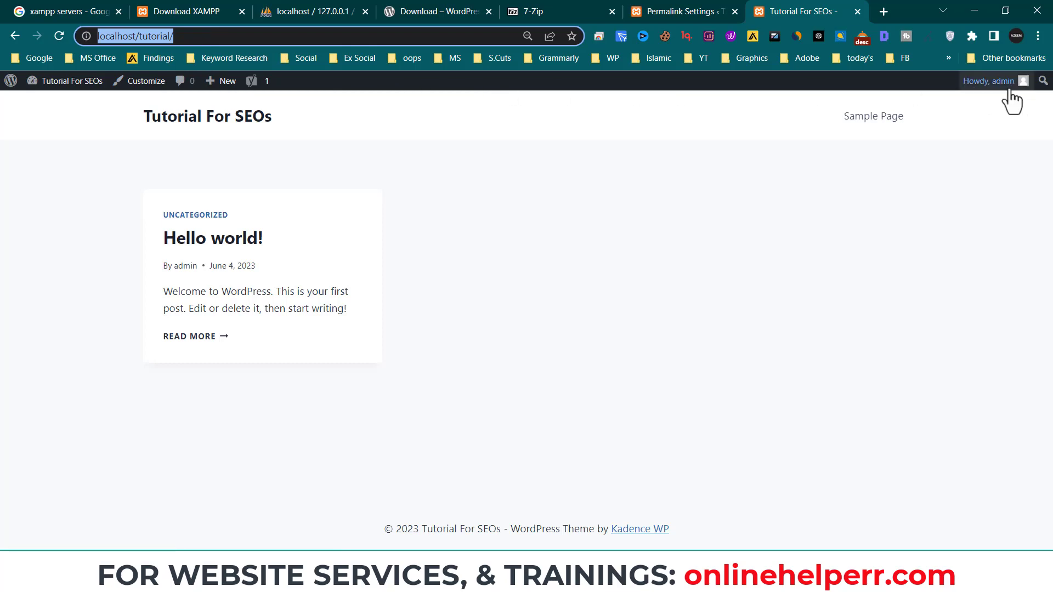
{"action": "left_click", "coordinate": [684, 10]}
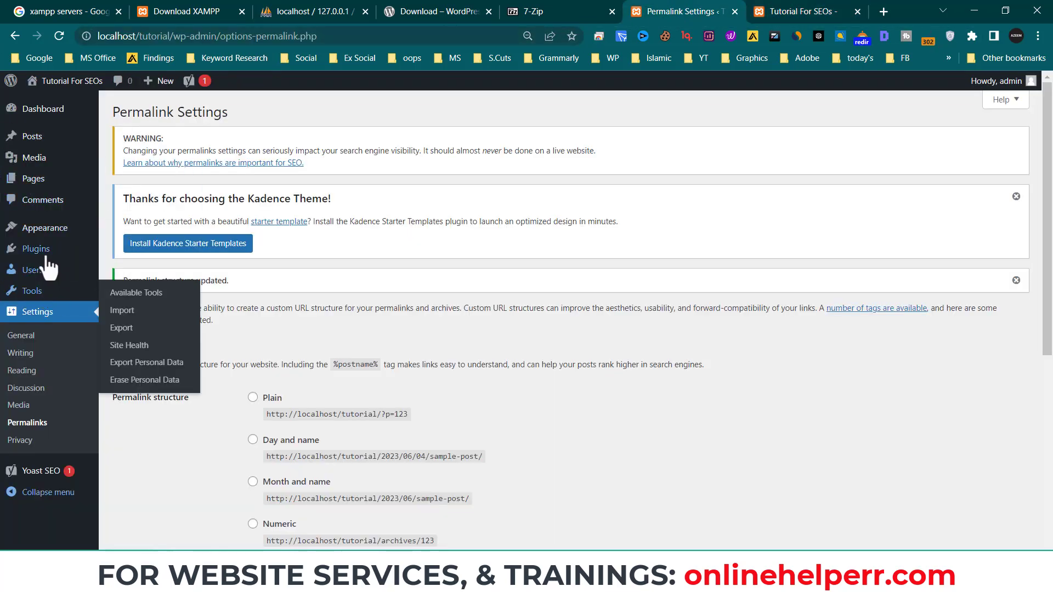
{"action": "mouse_move", "coordinate": [47, 227]}
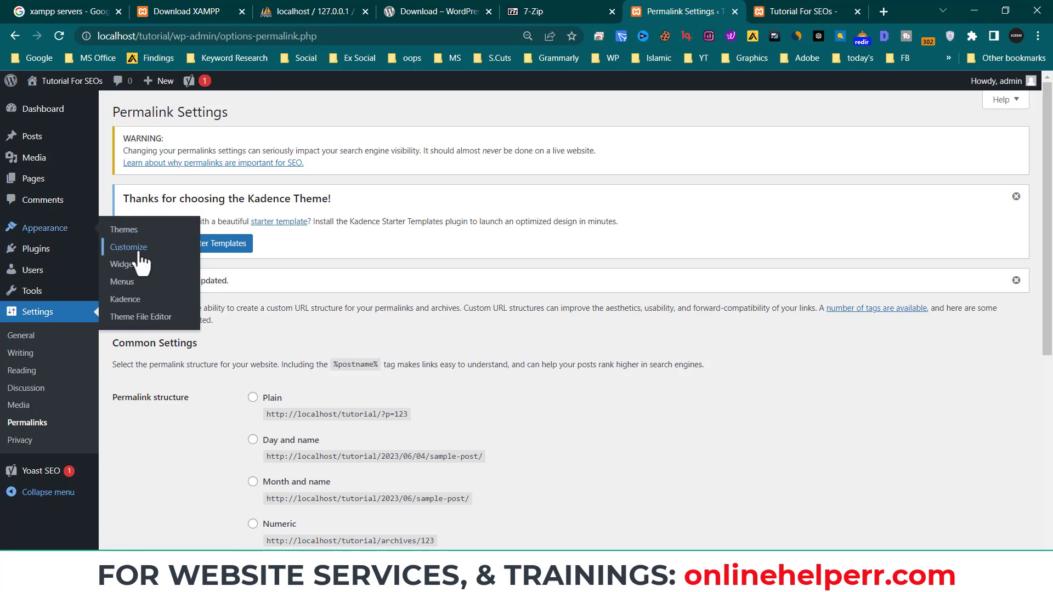
{"action": "left_click", "coordinate": [822, 11]}
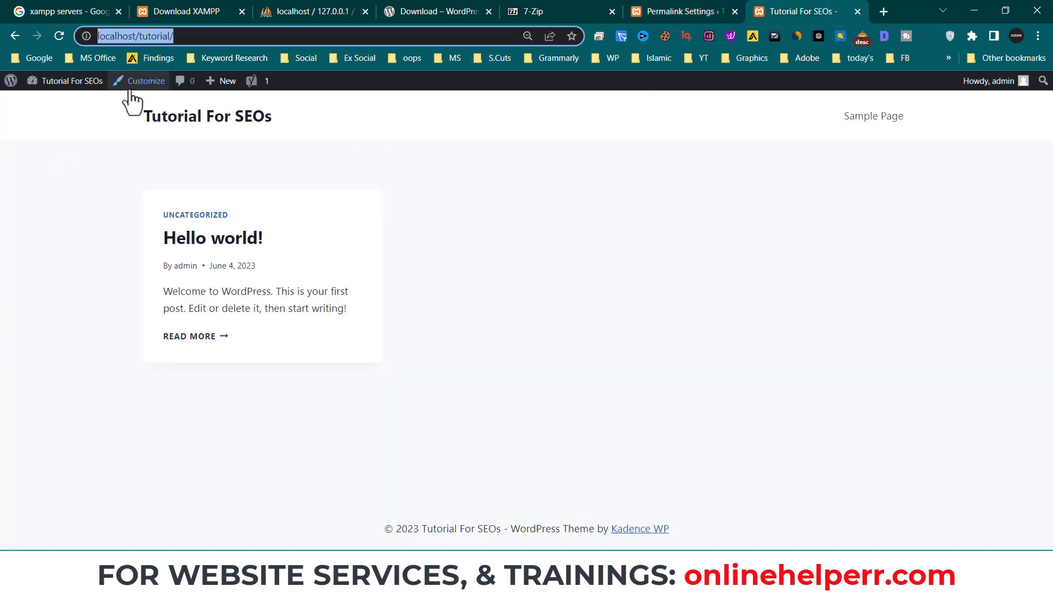
- Reload the site's front page at localhost/tutorial/
{"action": "key", "text": "Return"}
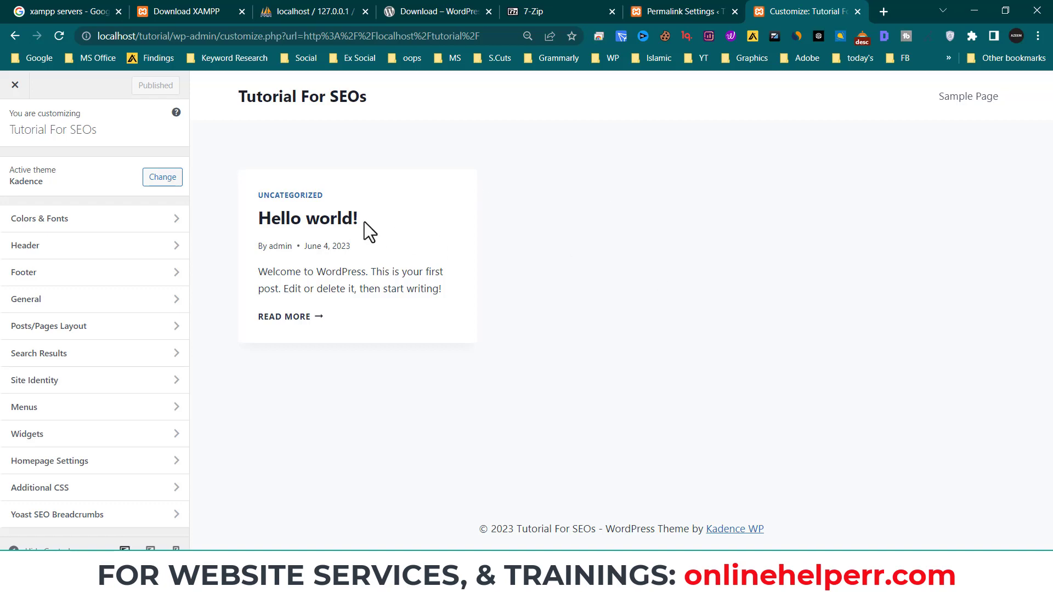
- Try a blue Site Background colour, then reset it to the default
{"action": "left_click", "coordinate": [129, 221]}
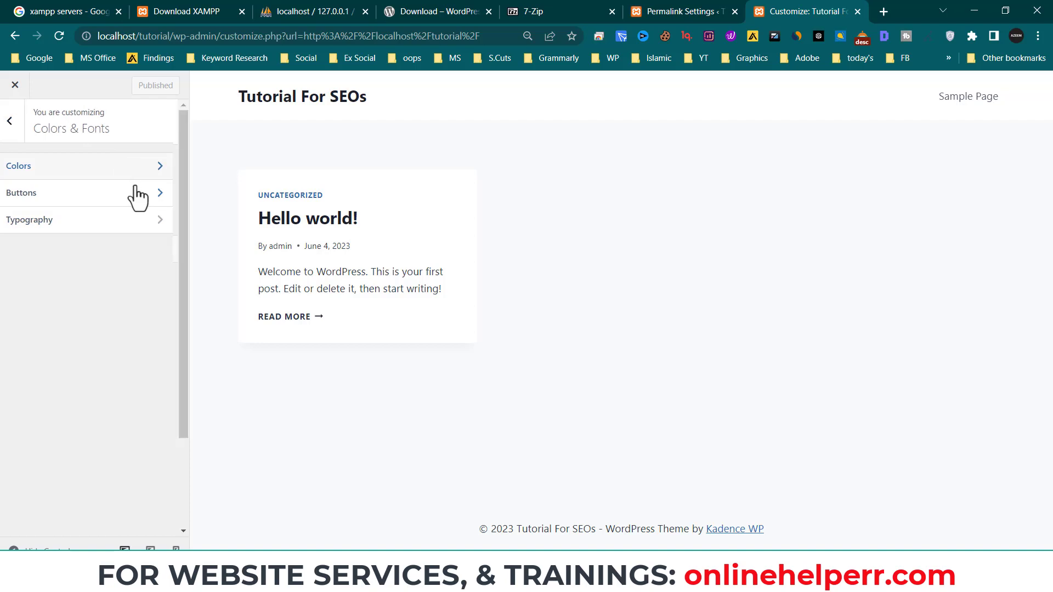
{"action": "left_click", "coordinate": [138, 165]}
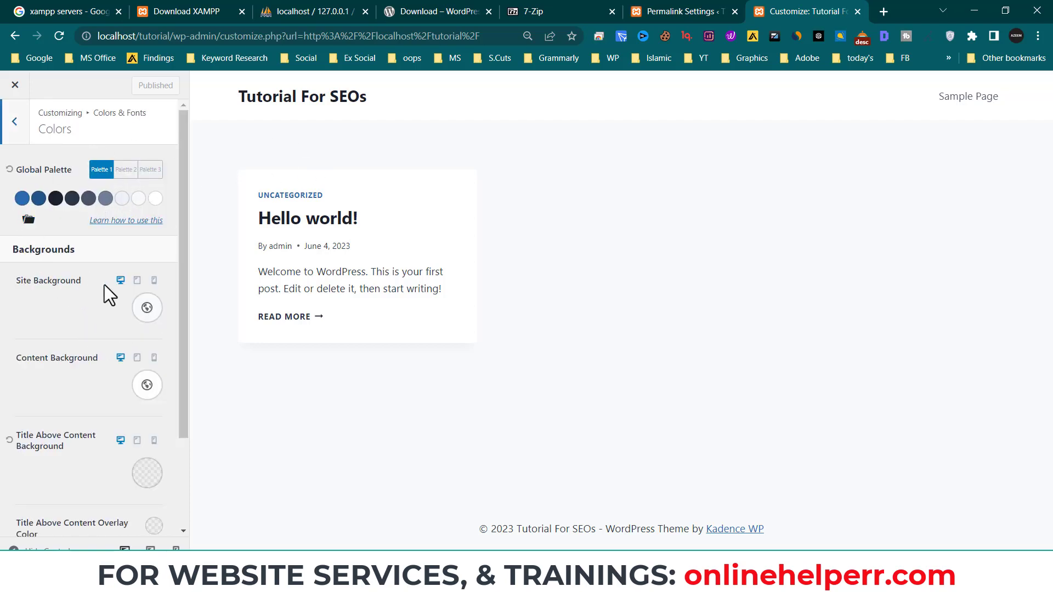
{"action": "left_click", "coordinate": [147, 310]}
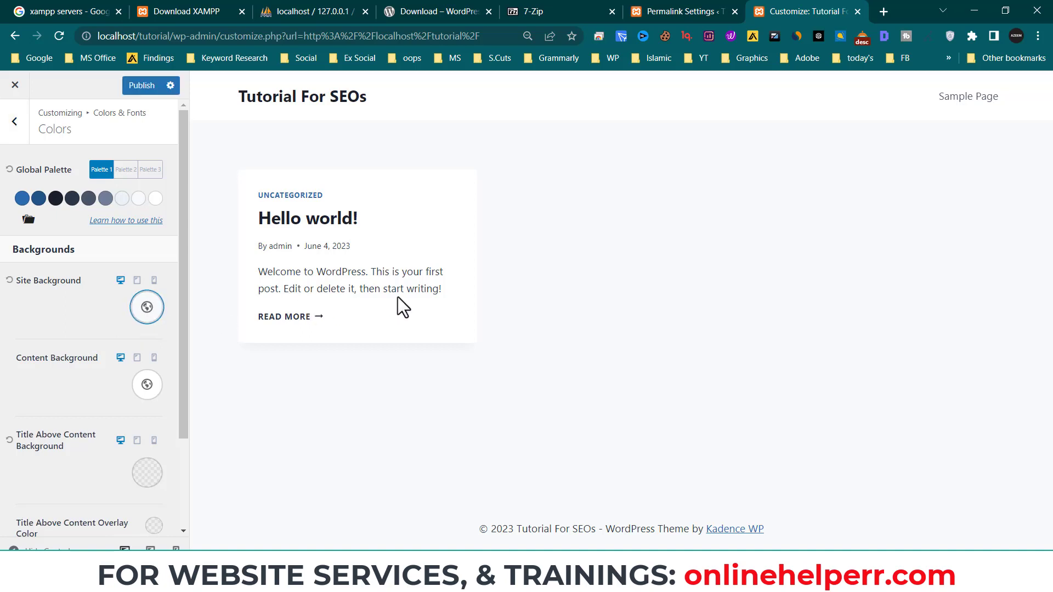
{"action": "left_click", "coordinate": [121, 383]}
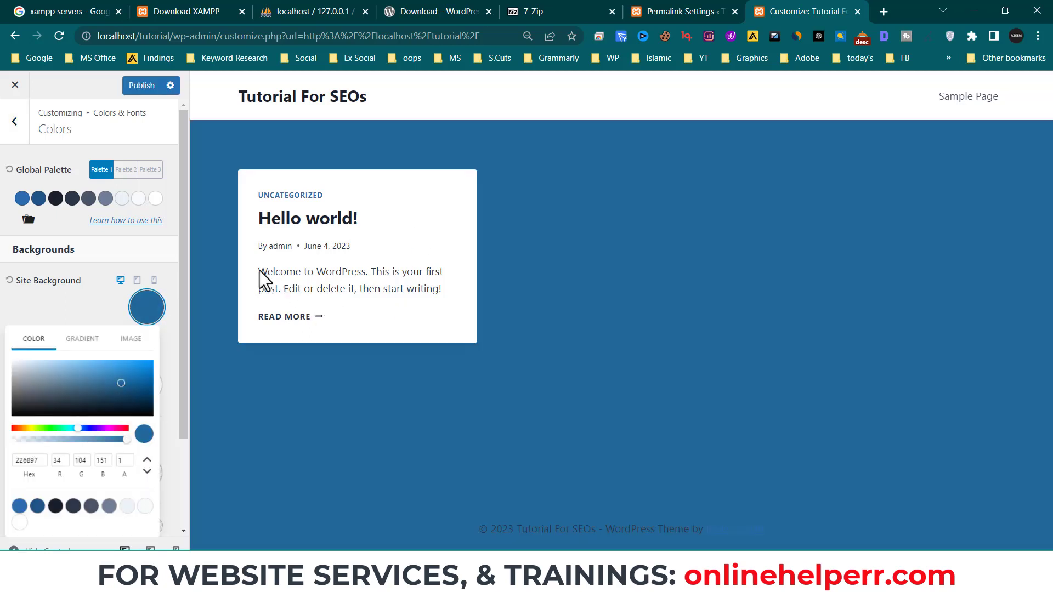
{"action": "left_click", "coordinate": [18, 292]}
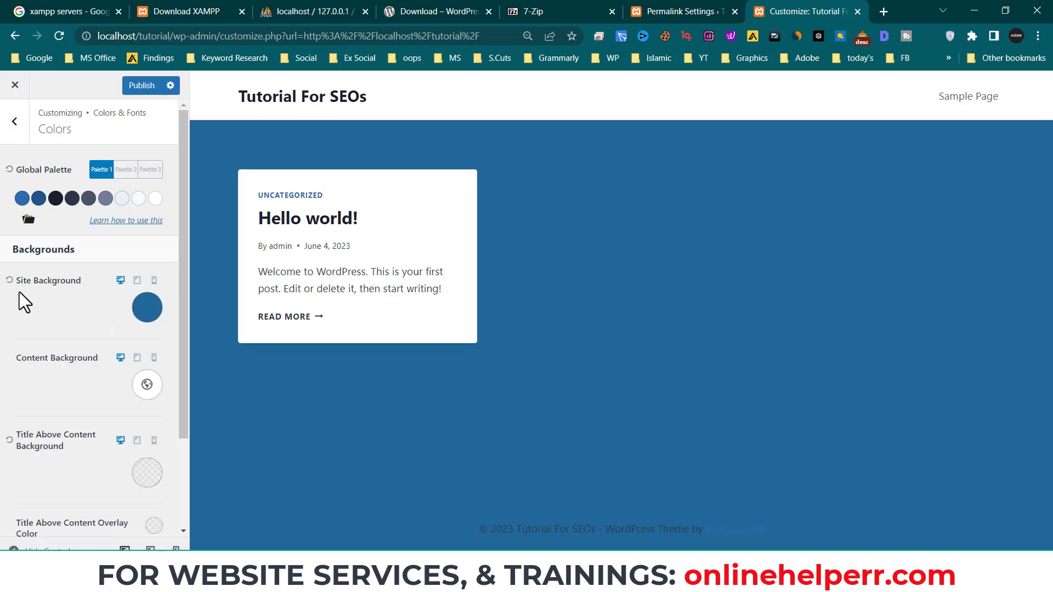
{"action": "left_click", "coordinate": [9, 280]}
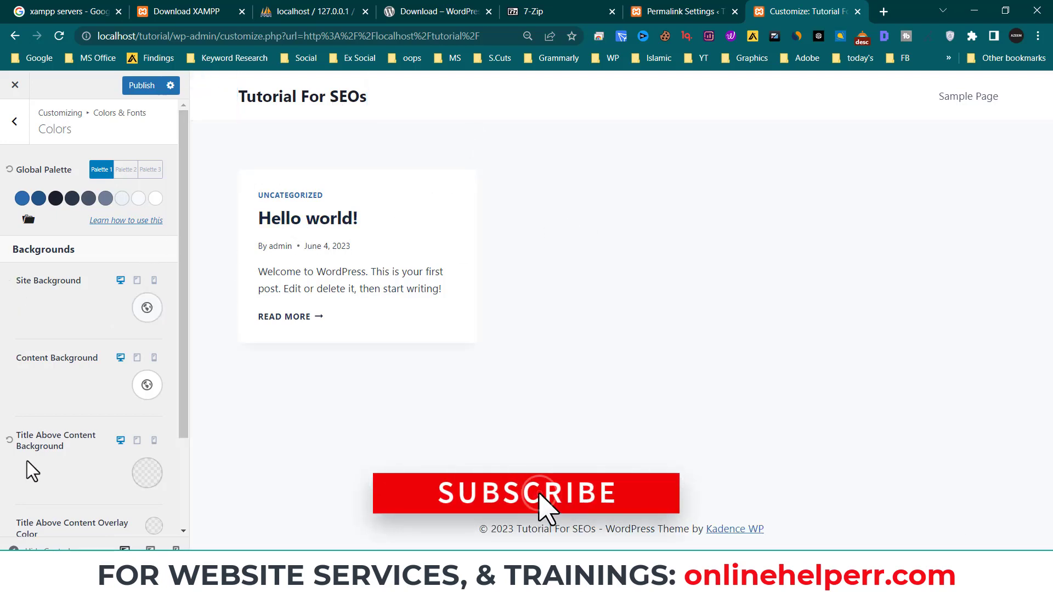
- Try a red Content Background colour, then reset it to the default
{"action": "scroll", "coordinate": [44, 461], "scroll_direction": "down", "scroll_amount": 2}
{"action": "scroll", "coordinate": [56, 452], "scroll_direction": "down", "scroll_amount": 1}
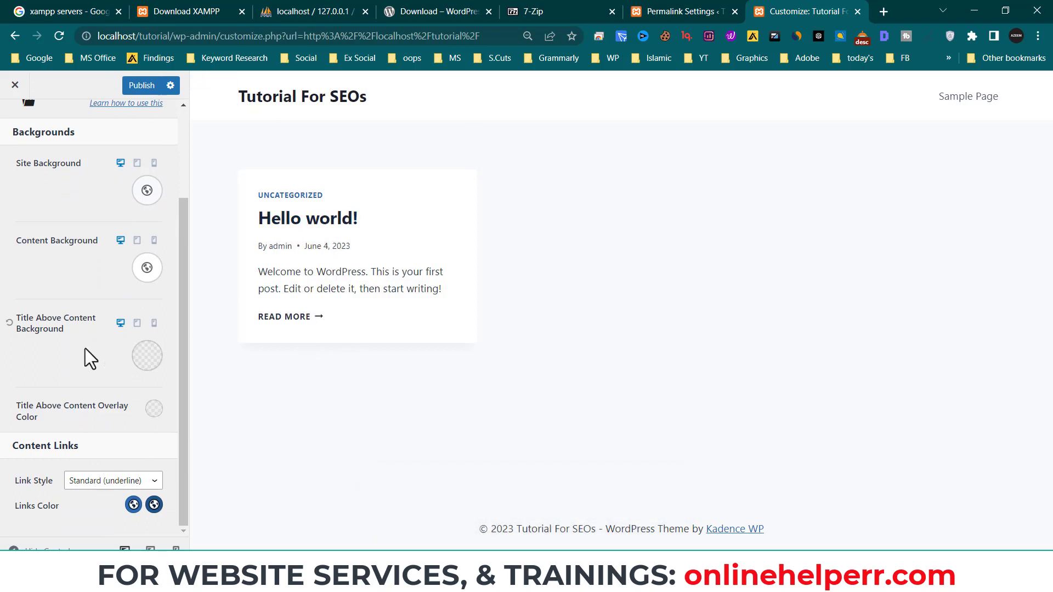
{"action": "scroll", "coordinate": [75, 204], "scroll_direction": "up", "scroll_amount": 2}
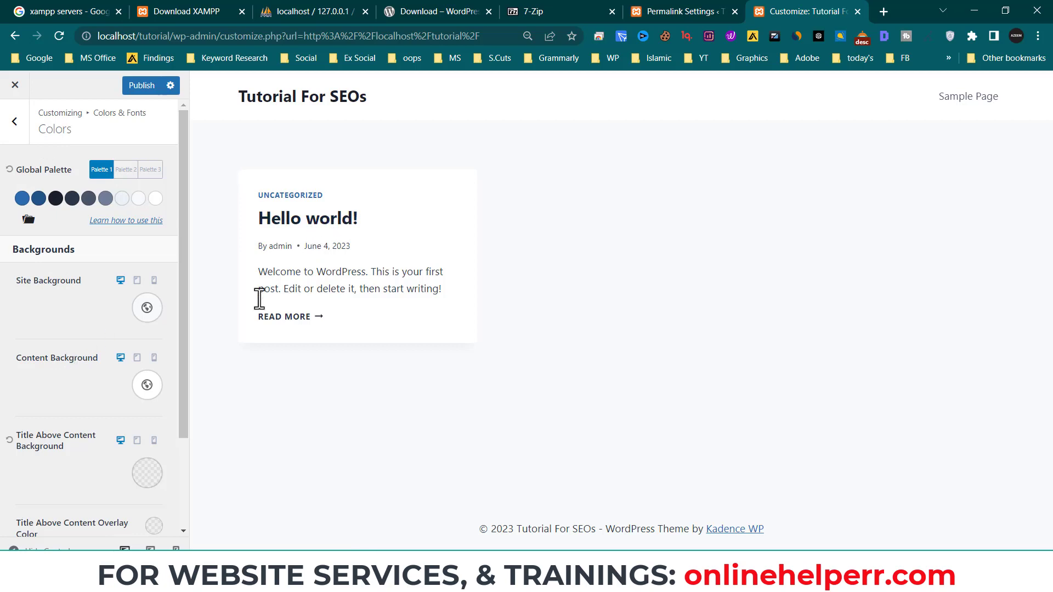
{"action": "left_click", "coordinate": [147, 390]}
{"action": "left_click_drag", "start_coordinate": [107, 241], "coordinate": [181, 230]}
{"action": "left_click", "coordinate": [199, 242]}
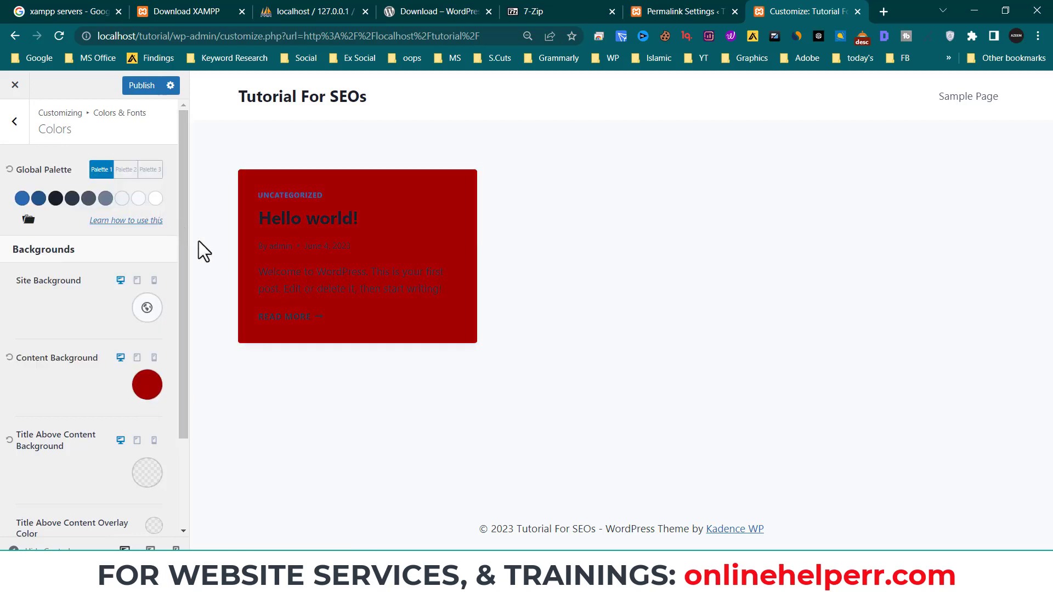
{"action": "left_click", "coordinate": [9, 357]}
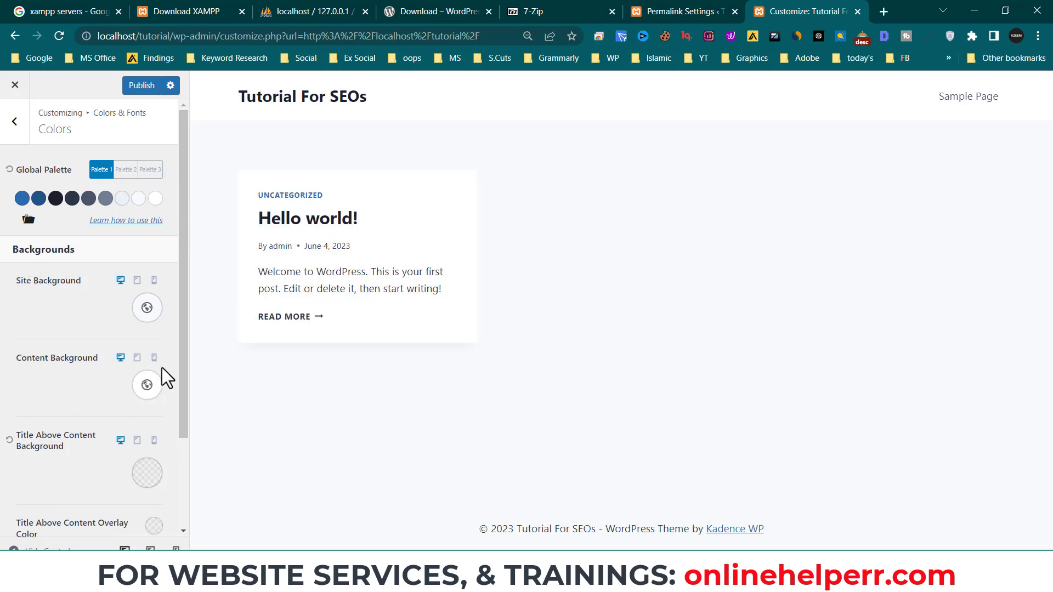
- Try a dark red Title Above Content Background, then reset it to transparent
{"action": "scroll", "coordinate": [80, 428], "scroll_direction": "down", "scroll_amount": 1}
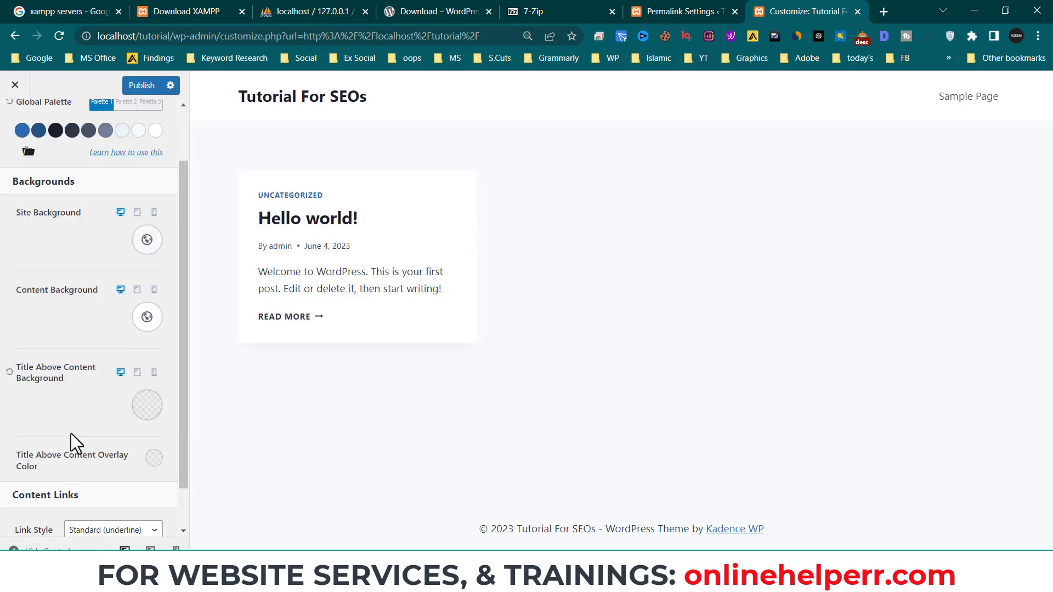
{"action": "left_click", "coordinate": [155, 409]}
{"action": "left_click", "coordinate": [102, 238]}
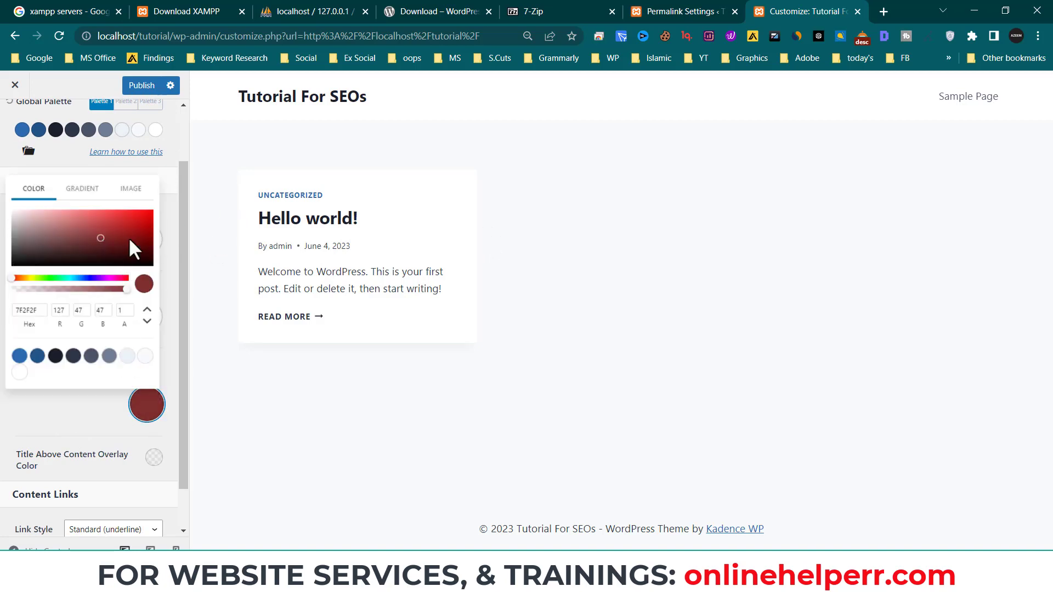
{"action": "left_click", "coordinate": [351, 223]}
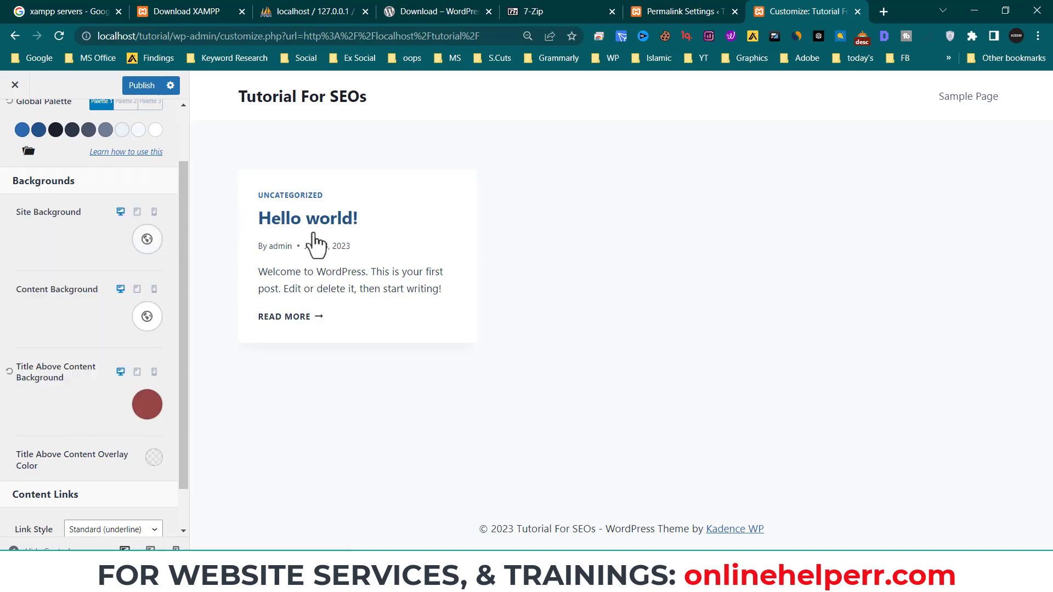
{"action": "left_click", "coordinate": [9, 372]}
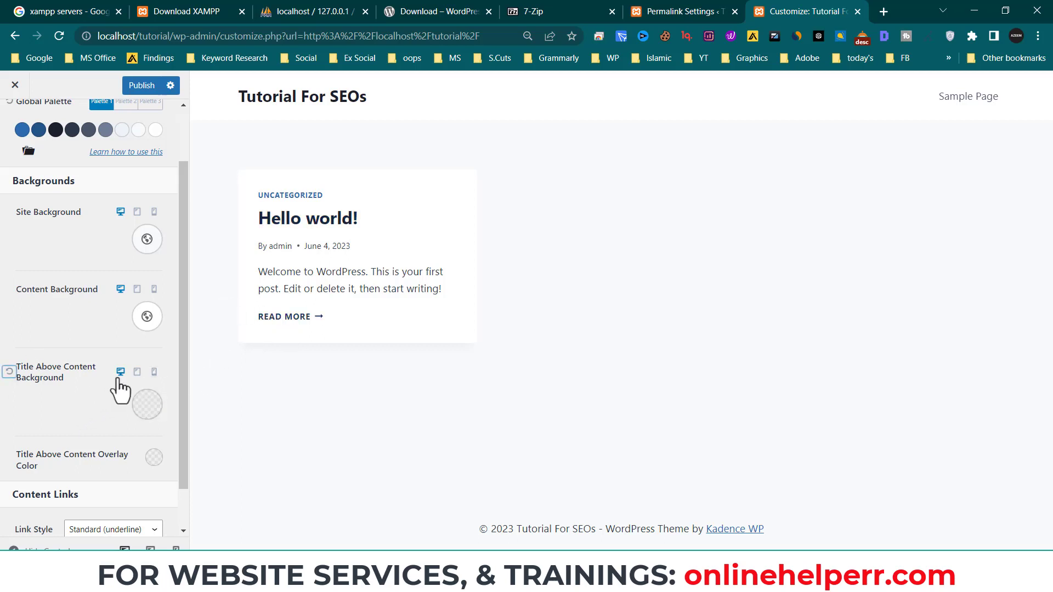
{"action": "scroll", "coordinate": [120, 400], "scroll_direction": "down", "scroll_amount": 1}
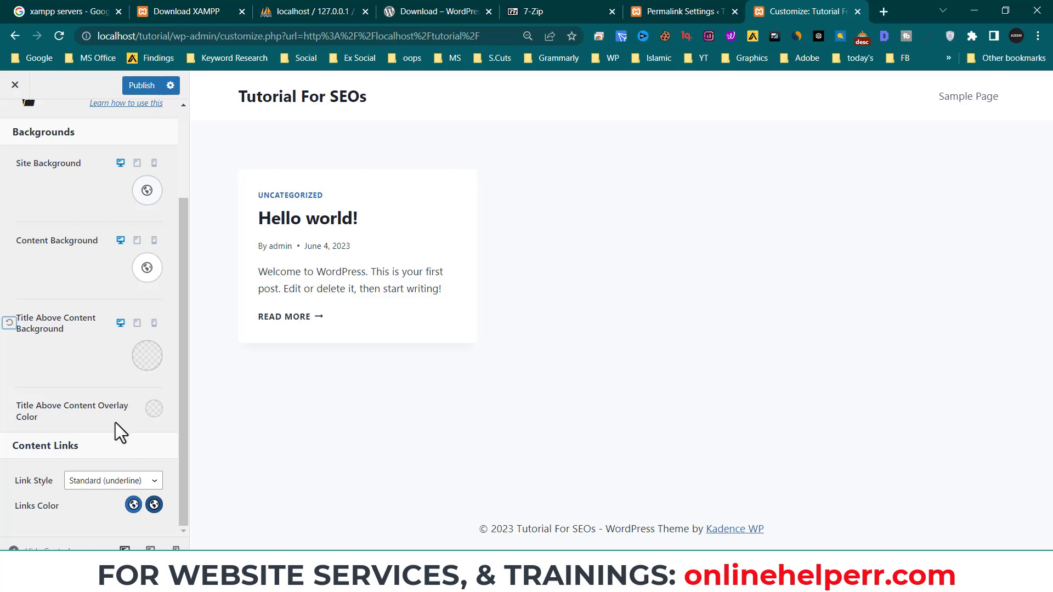
{"action": "scroll", "coordinate": [145, 426], "scroll_direction": "up", "scroll_amount": 3}
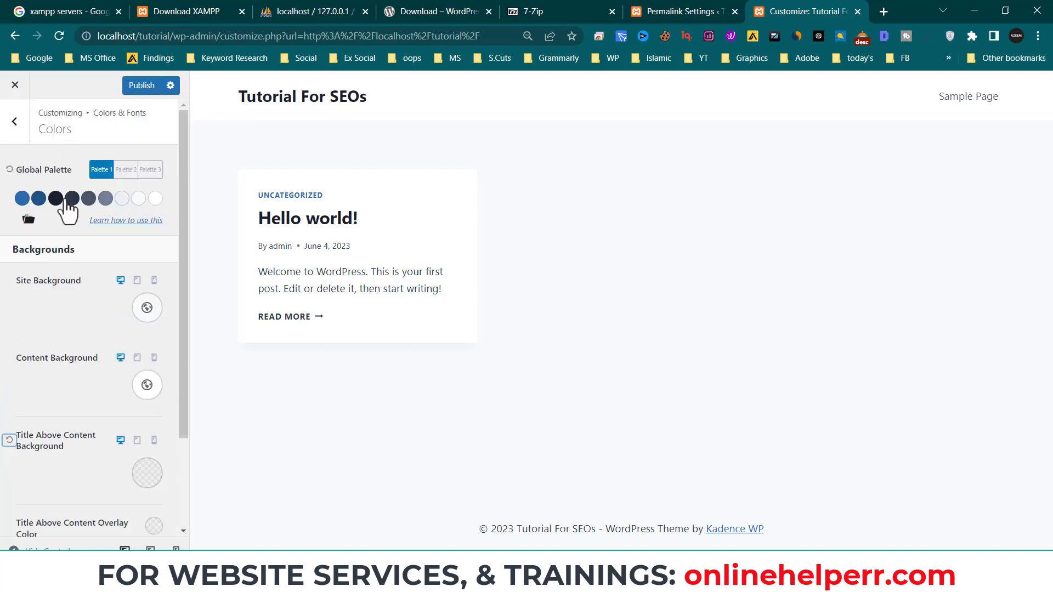
{"action": "left_click", "coordinate": [20, 140]}
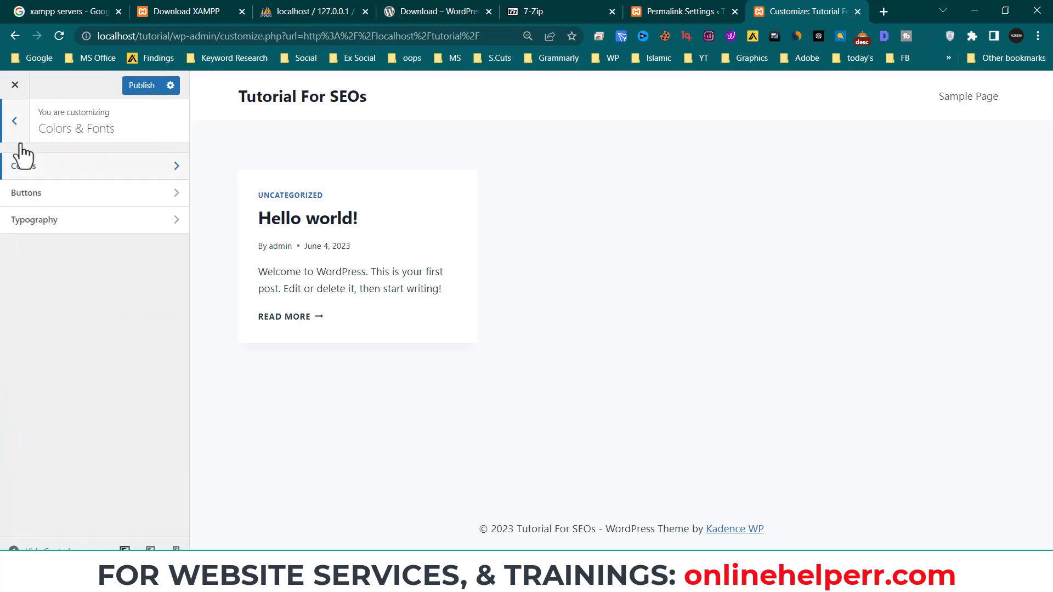
- Set the button text colour to dark red 7C2C2C and preview the Hello world! post
{"action": "left_click", "coordinate": [49, 203]}
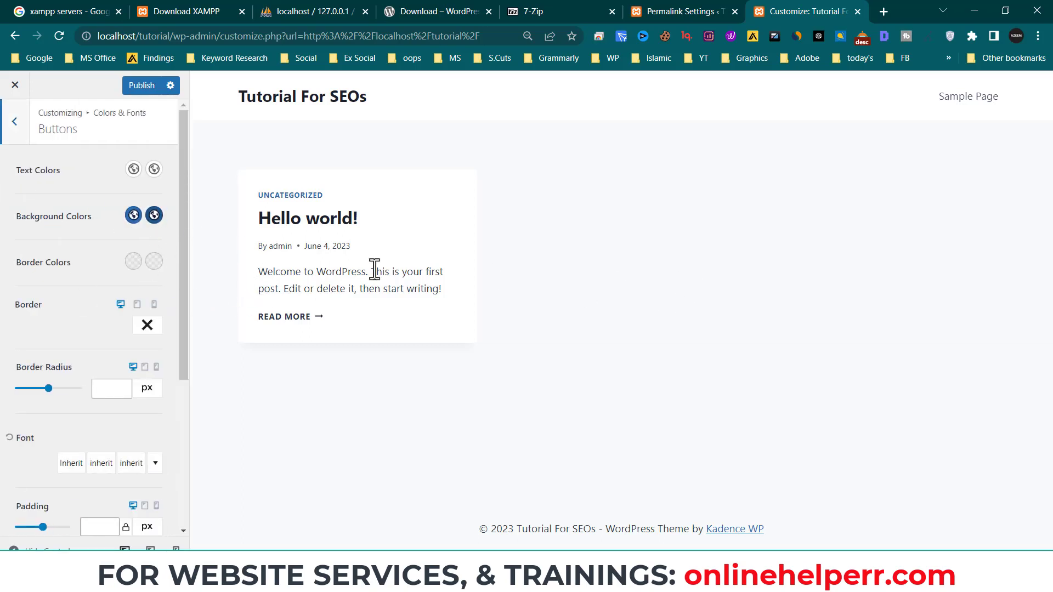
{"action": "left_click", "coordinate": [133, 169]}
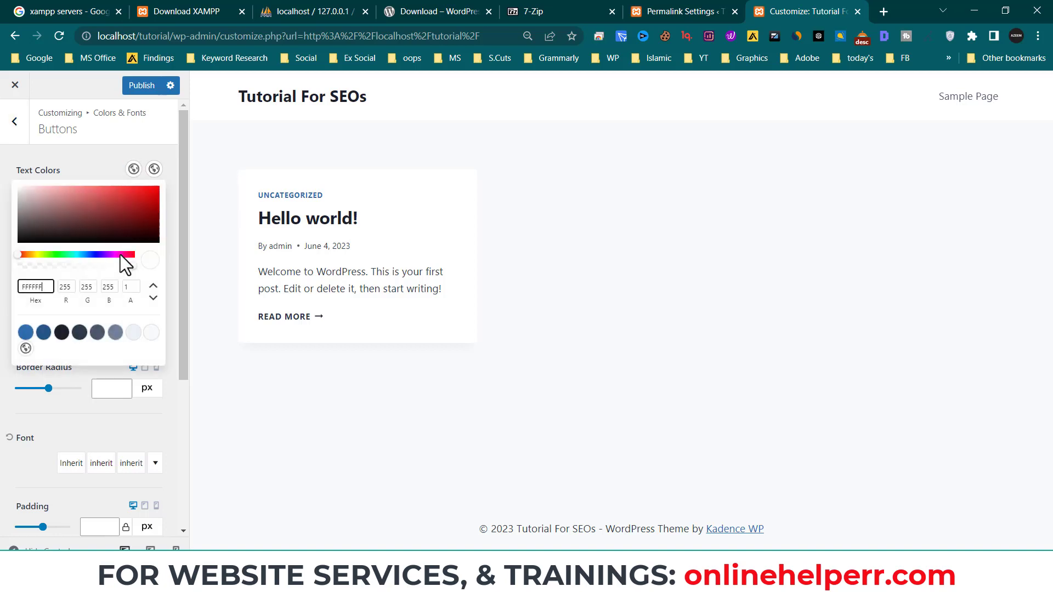
{"action": "left_click", "coordinate": [111, 207]}
{"action": "left_click", "coordinate": [109, 215]}
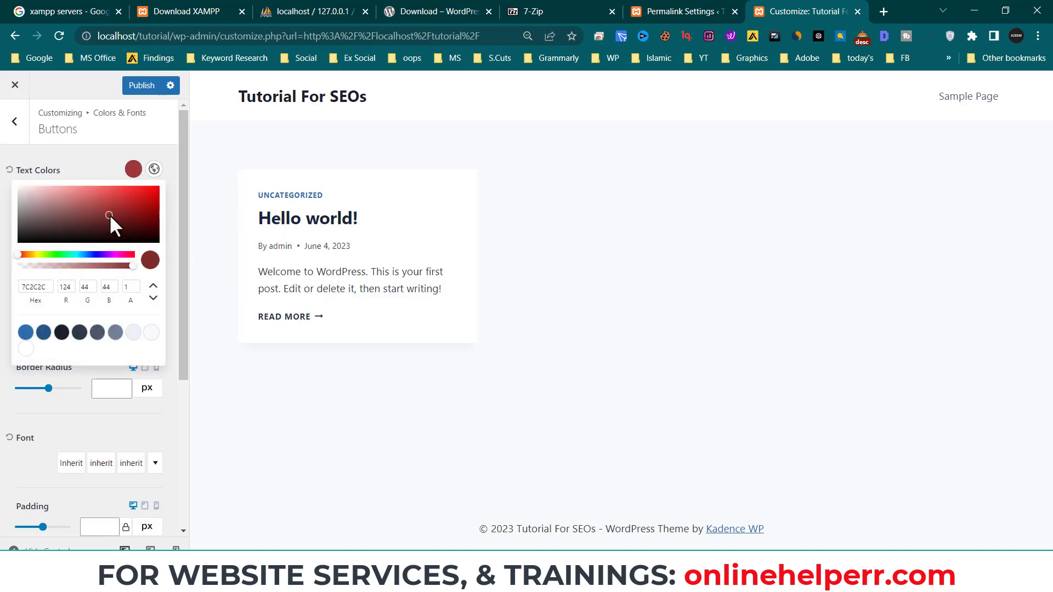
{"action": "left_click", "coordinate": [202, 242]}
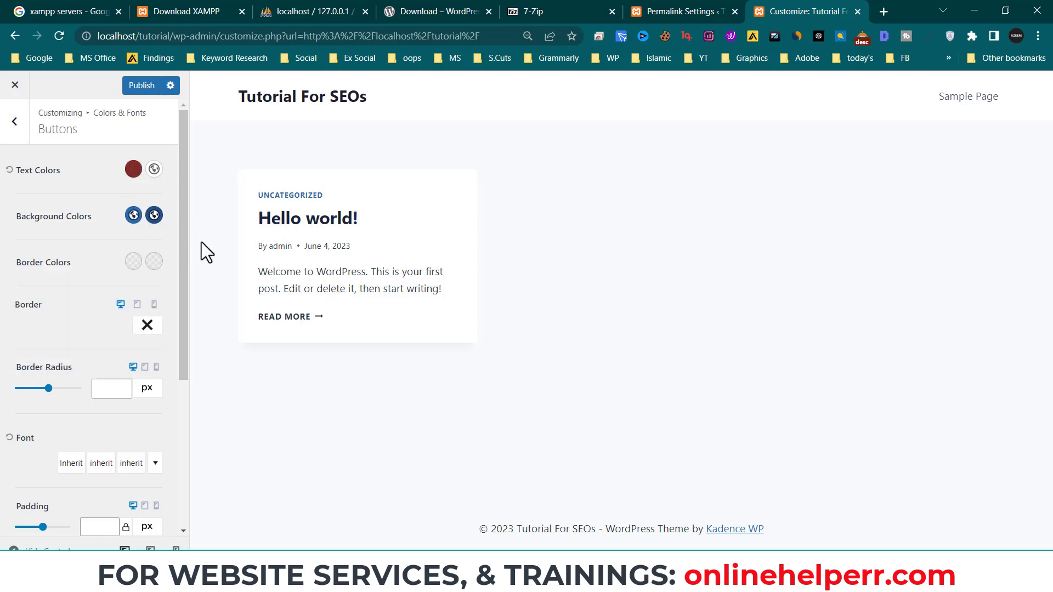
{"action": "left_click", "coordinate": [337, 218]}
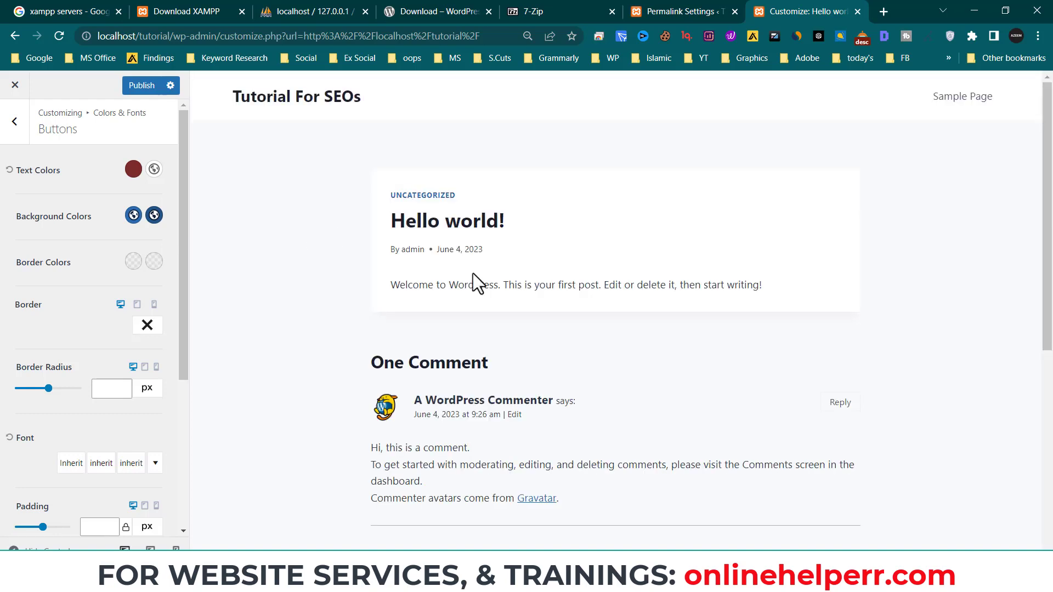
{"action": "left_click", "coordinate": [24, 131]}
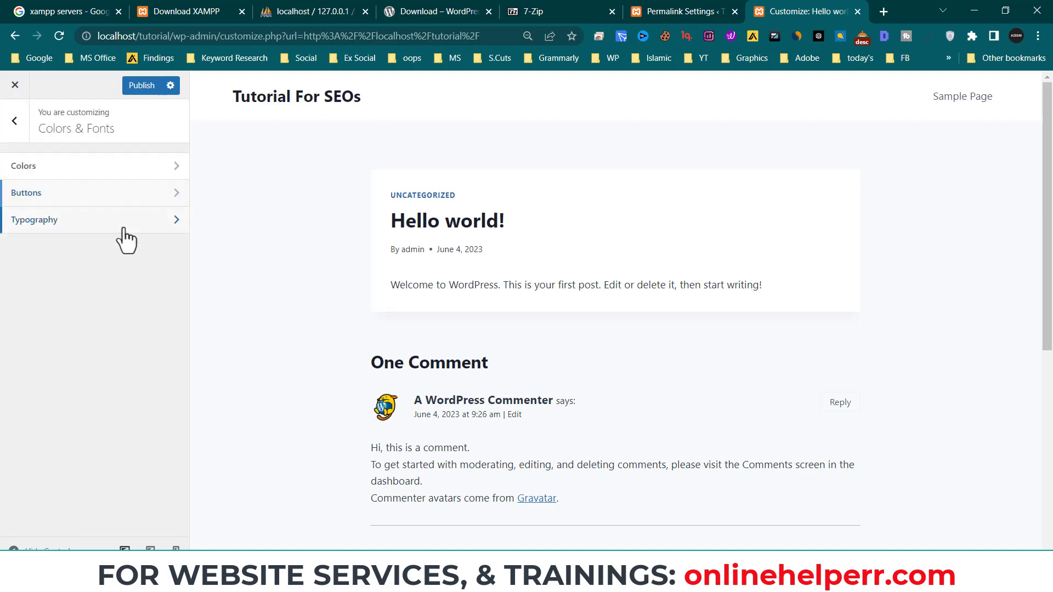
- Review Typography's System Default 17px base font and heading sizes without changing them
{"action": "left_click", "coordinate": [124, 231]}
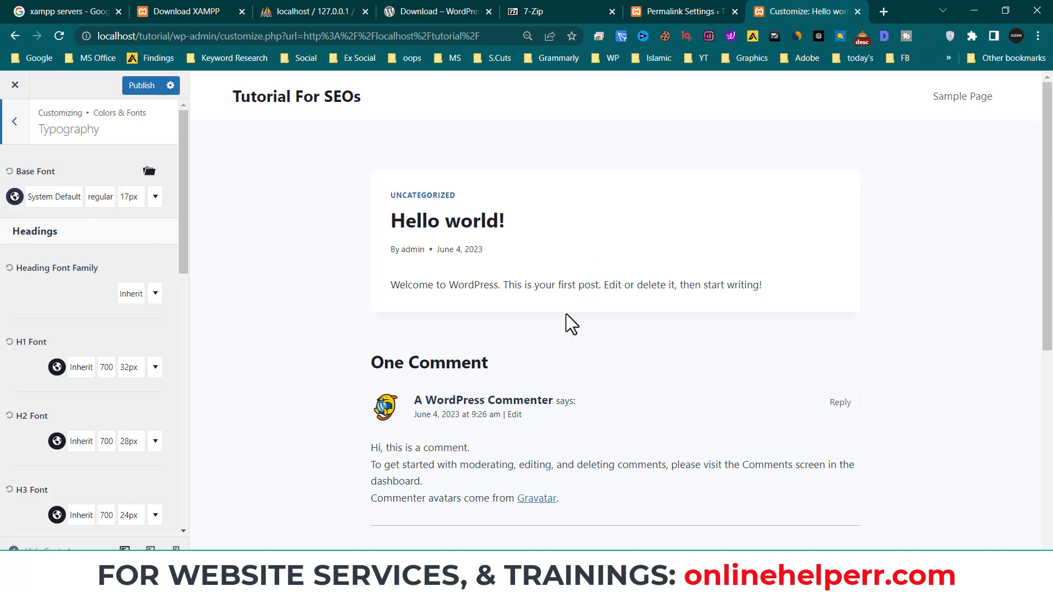
{"action": "left_click", "coordinate": [16, 137]}
{"action": "left_click", "coordinate": [162, 220]}
{"action": "scroll", "coordinate": [65, 384], "scroll_direction": "down", "scroll_amount": 3}
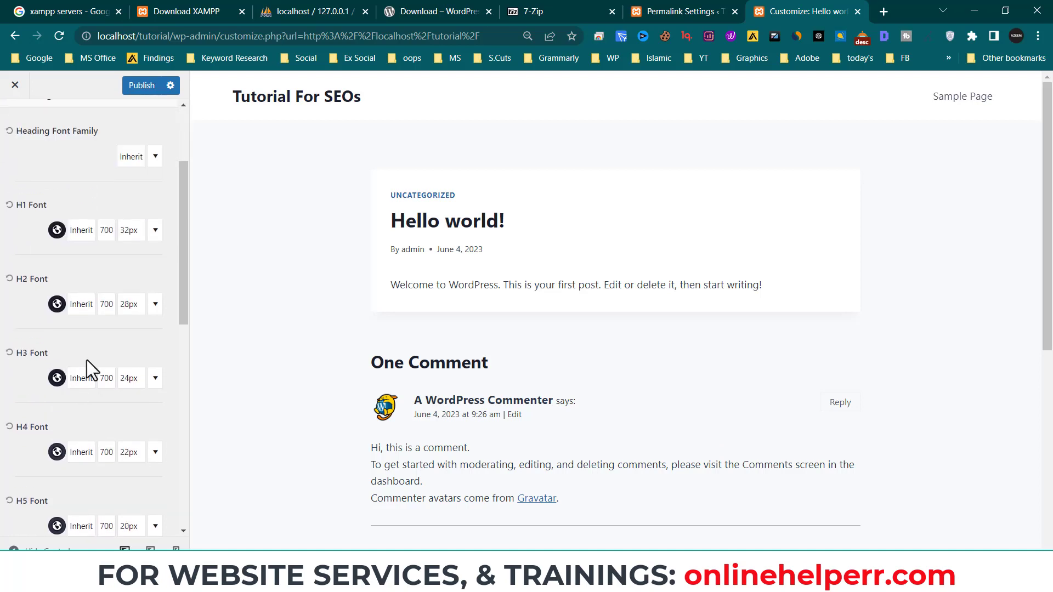
{"action": "scroll", "coordinate": [78, 348], "scroll_direction": "down", "scroll_amount": 1}
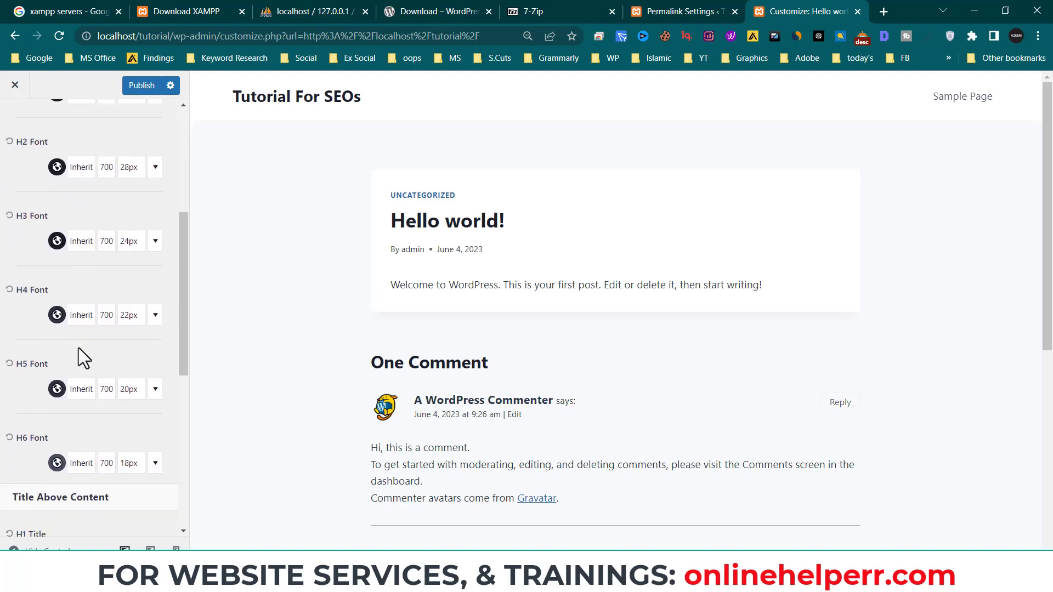
{"action": "scroll", "coordinate": [95, 354], "scroll_direction": "up", "scroll_amount": 4}
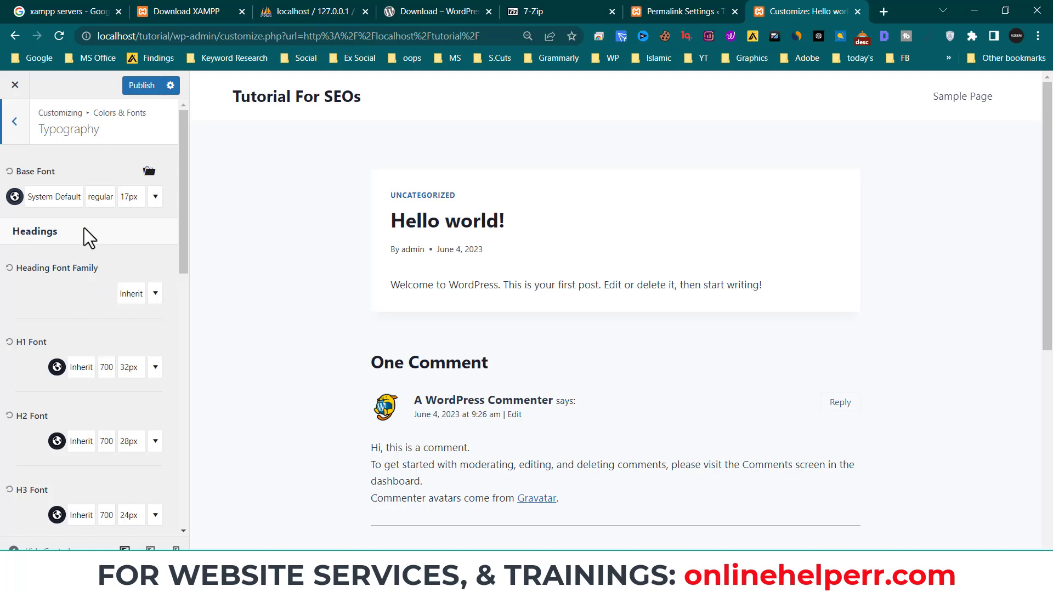
{"action": "left_click", "coordinate": [16, 141]}
{"action": "left_click", "coordinate": [18, 130]}
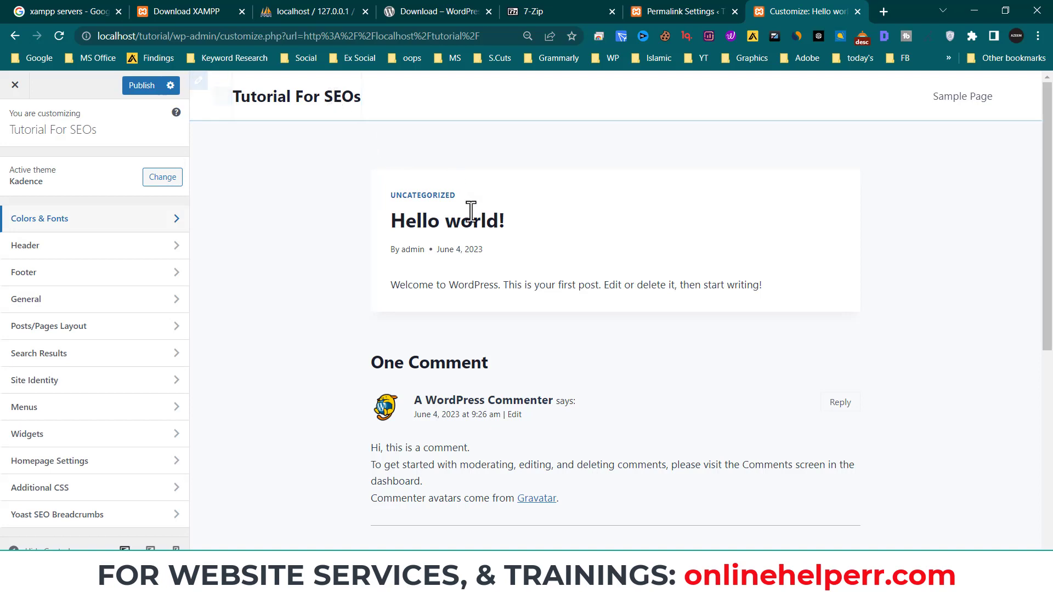
- Change the site title to 'Tutorial' and set the header Logo Layout to logo only
{"action": "left_click", "coordinate": [102, 255]}
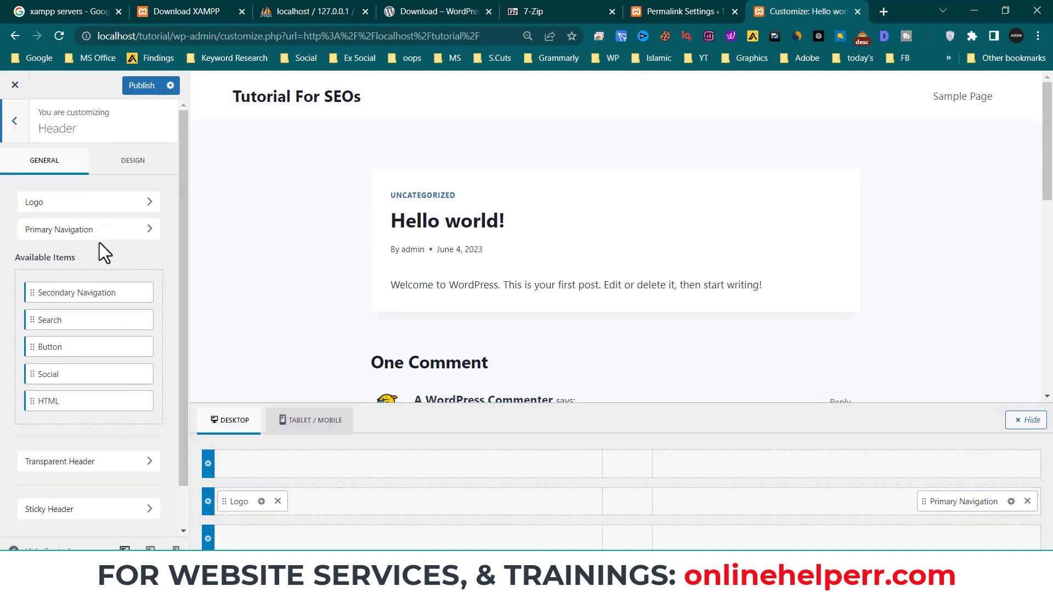
{"action": "left_click", "coordinate": [50, 202]}
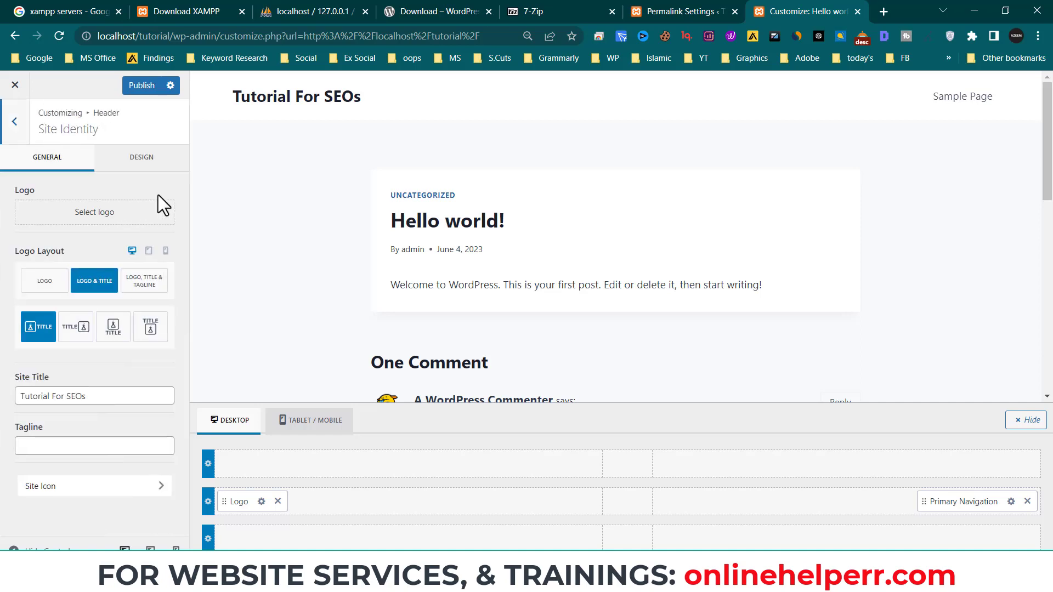
{"action": "left_click", "coordinate": [46, 340]}
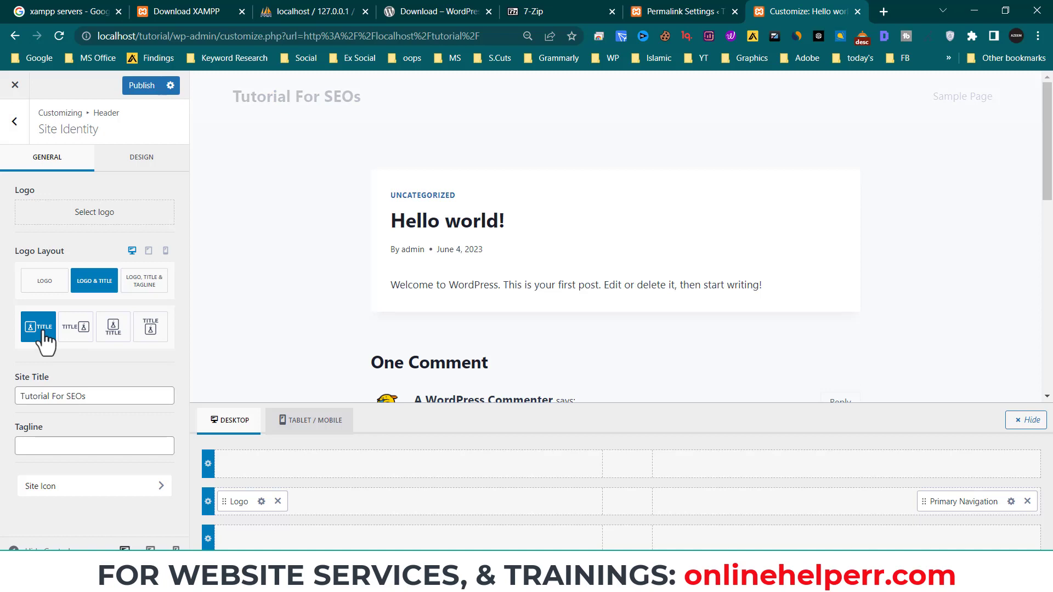
{"action": "left_click_drag", "start_coordinate": [91, 396], "coordinate": [3, 396]}
{"action": "type", "text": "Tutorial"}
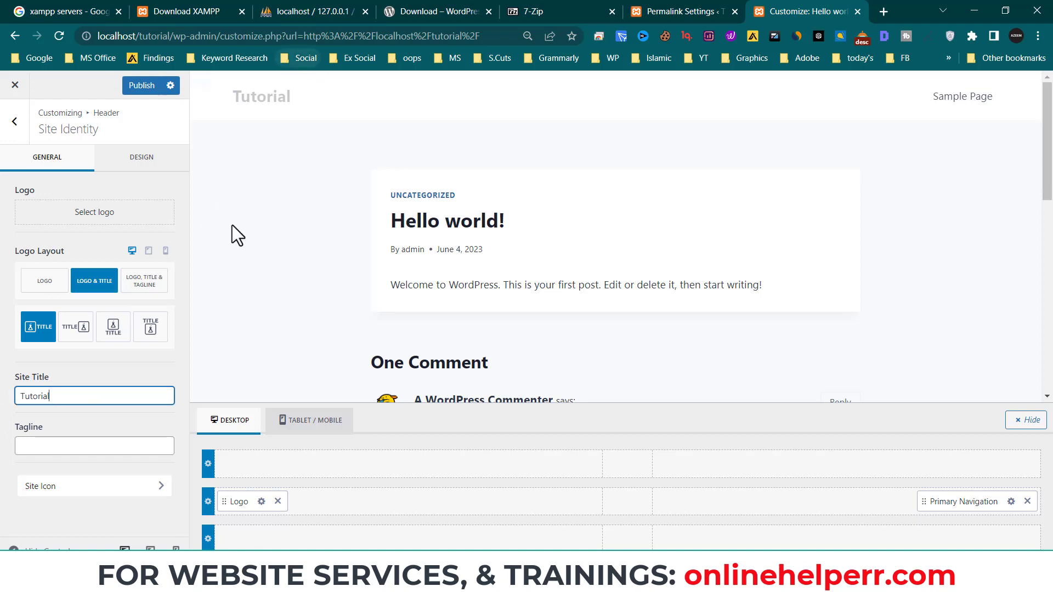
{"action": "left_click", "coordinate": [44, 282]}
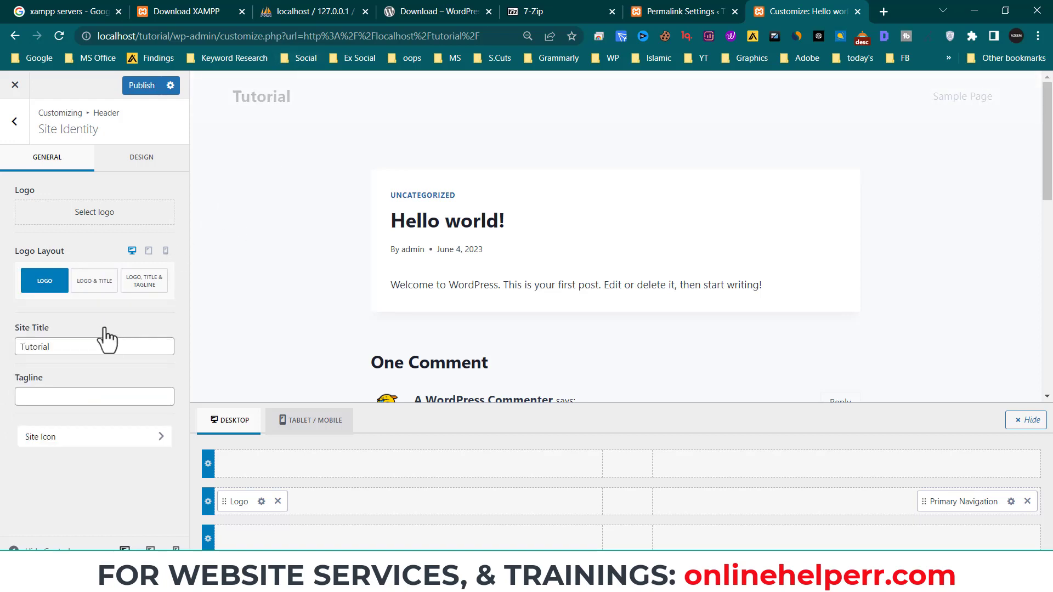
{"action": "left_click", "coordinate": [70, 211]}
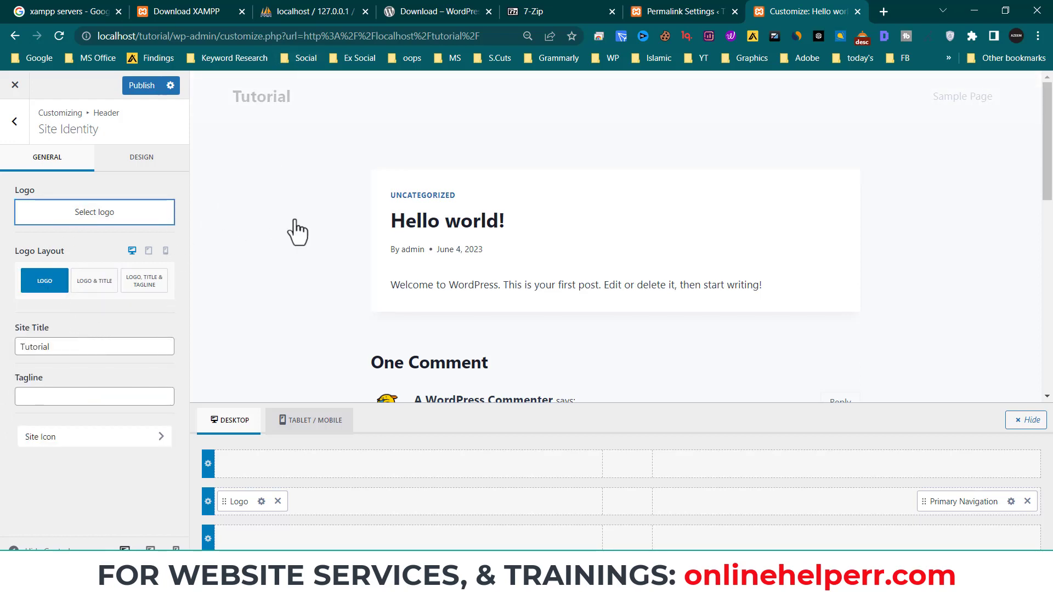
- Upload the zoom-line-marketing-logo image from Downloads and choose it as the logo
{"action": "left_click", "coordinate": [528, 317]}
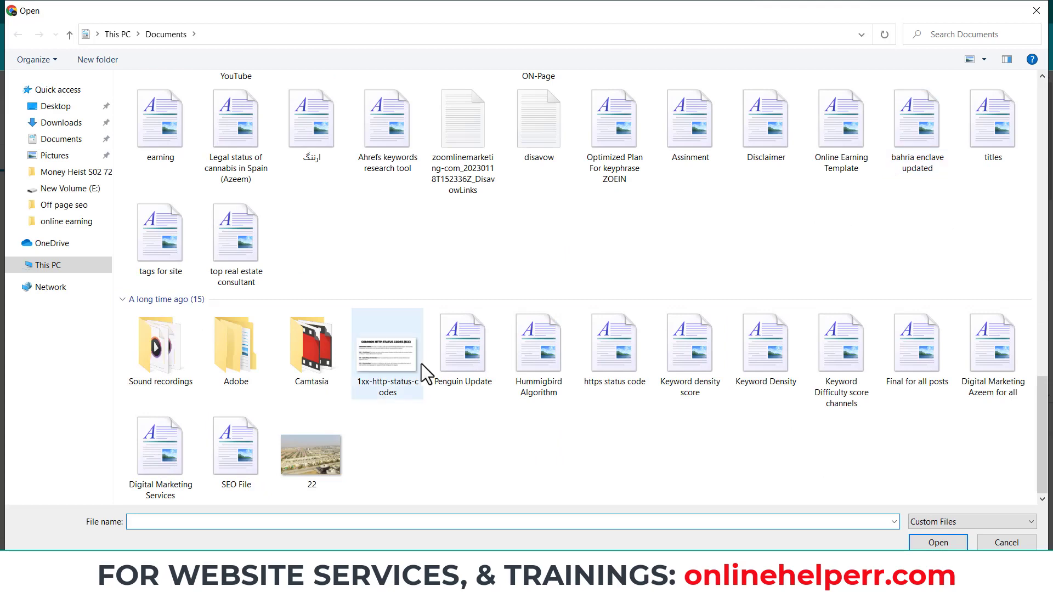
{"action": "left_click", "coordinate": [55, 106]}
{"action": "left_click", "coordinate": [61, 122]}
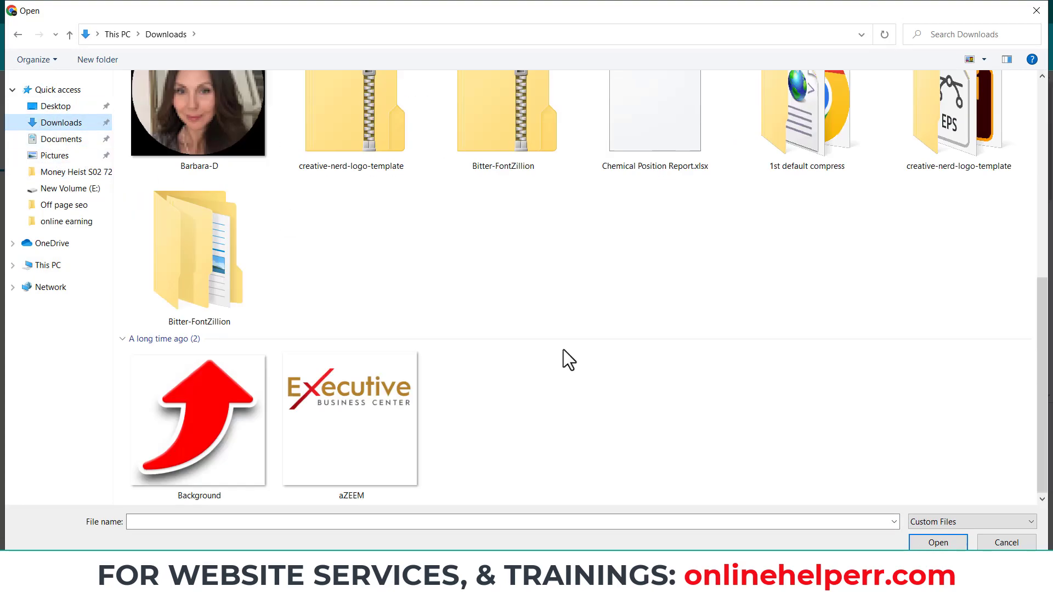
{"action": "left_click", "coordinate": [658, 412]}
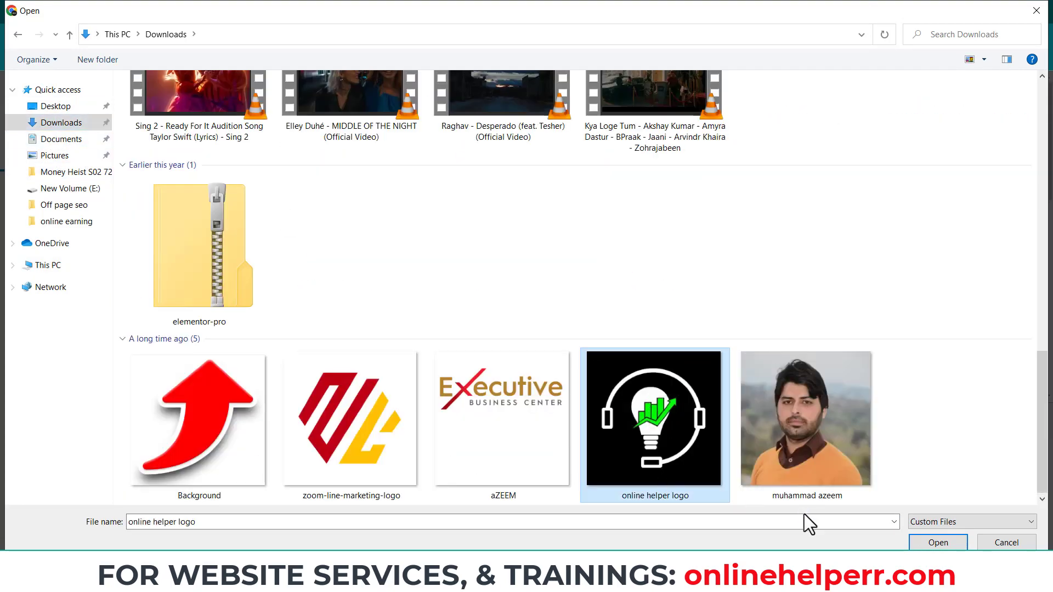
{"action": "double_click", "coordinate": [323, 406]}
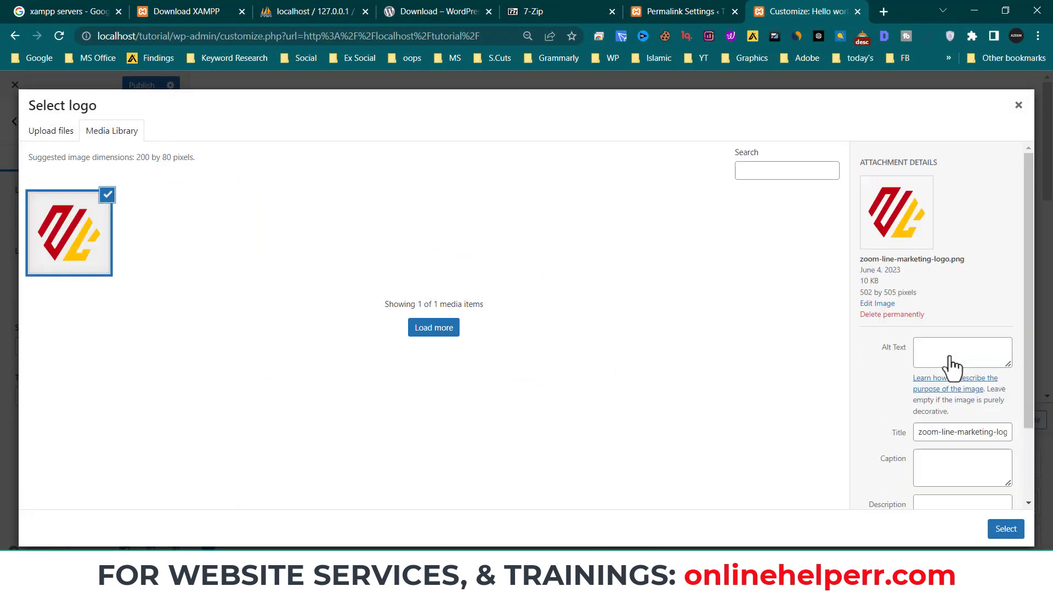
{"action": "left_click", "coordinate": [1008, 529]}
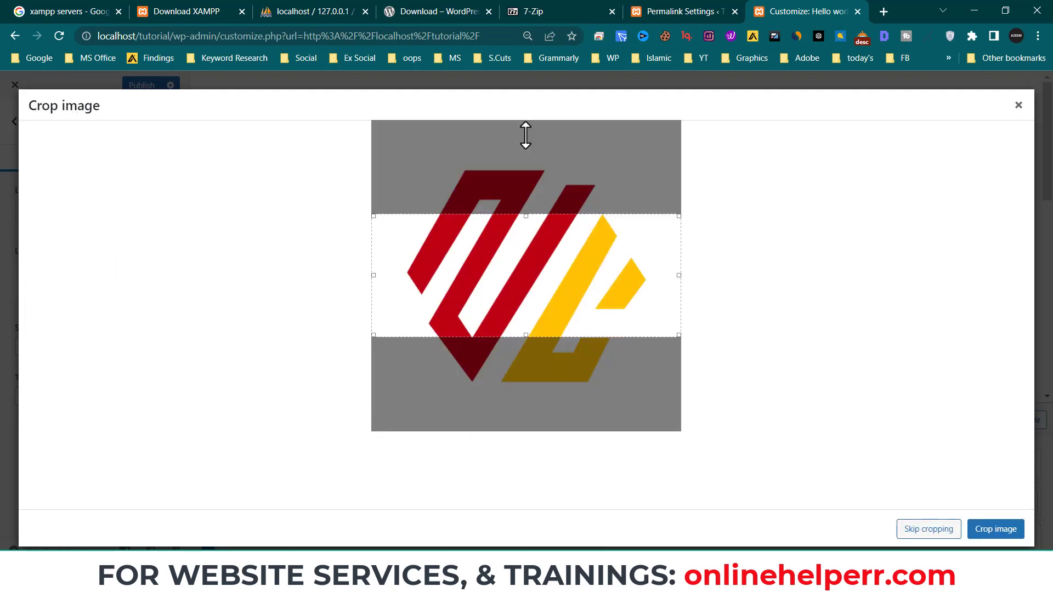
- Crop the logo to the image's full height and apply it
{"action": "left_click_drag", "start_coordinate": [531, 221], "coordinate": [527, 121]}
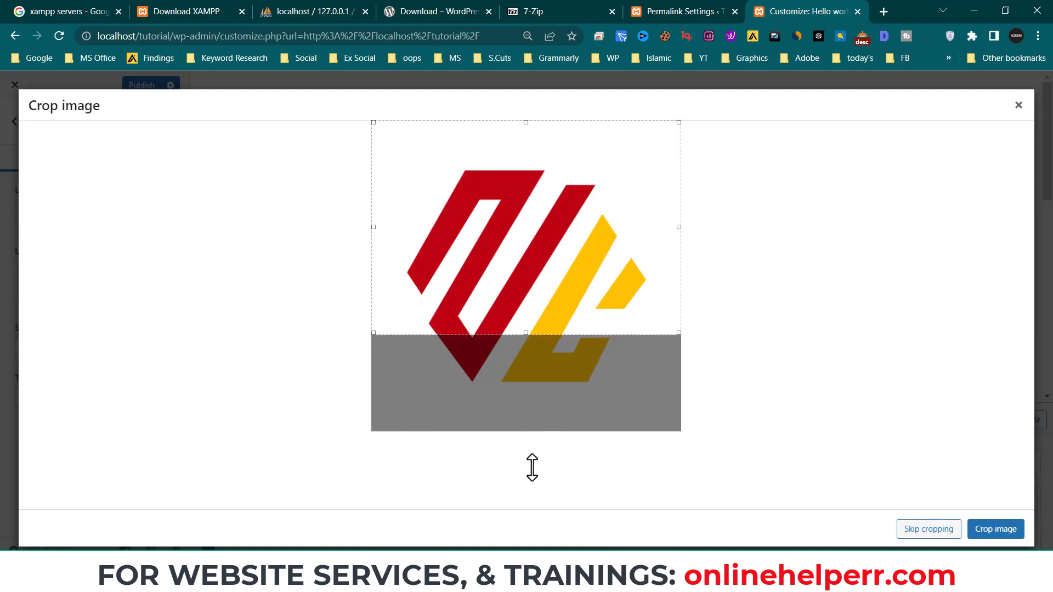
{"action": "left_click_drag", "start_coordinate": [527, 336], "coordinate": [528, 431]}
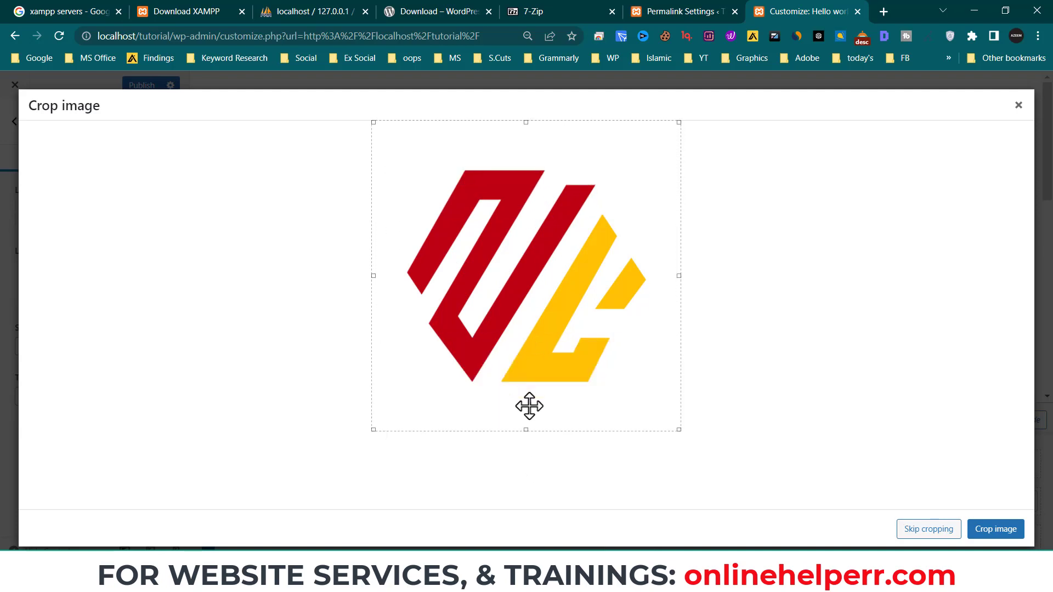
{"action": "left_click", "coordinate": [981, 523]}
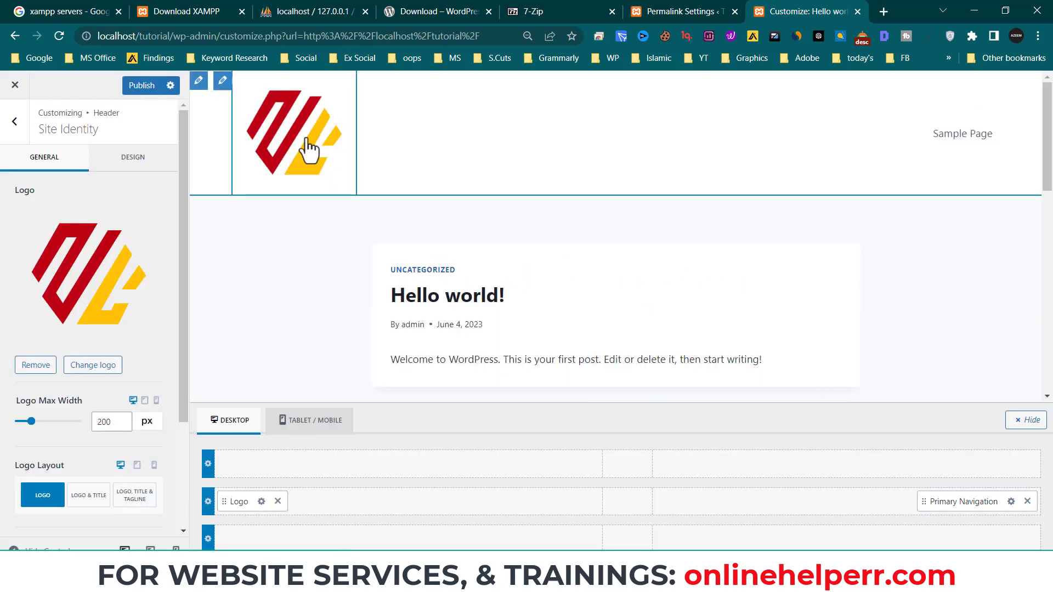
- Reduce the header logo's maximum width to 45 px
{"action": "left_click", "coordinate": [96, 426]}
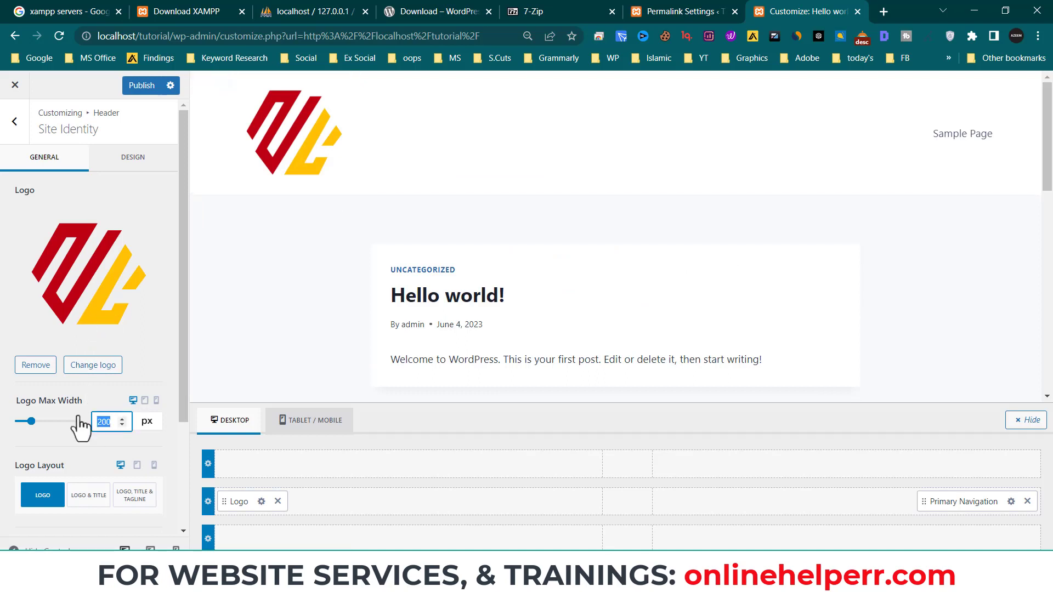
{"action": "type", "text": "100"}
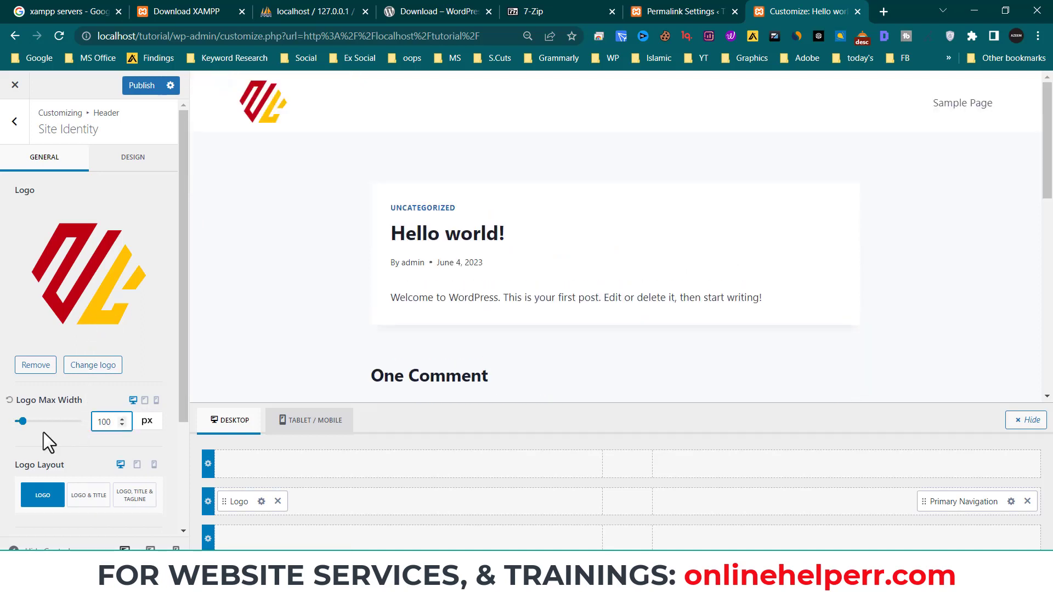
{"action": "left_click_drag", "start_coordinate": [113, 424], "coordinate": [94, 423]}
{"action": "type", "text": "85"}
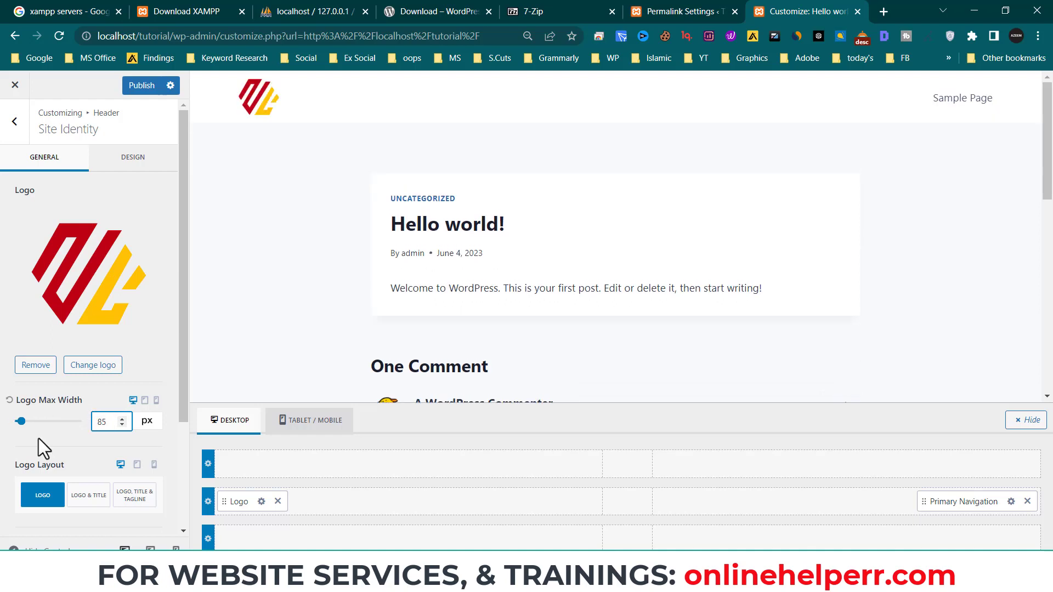
{"action": "left_click_drag", "start_coordinate": [110, 423], "coordinate": [94, 424]}
{"action": "type", "text": "45"}
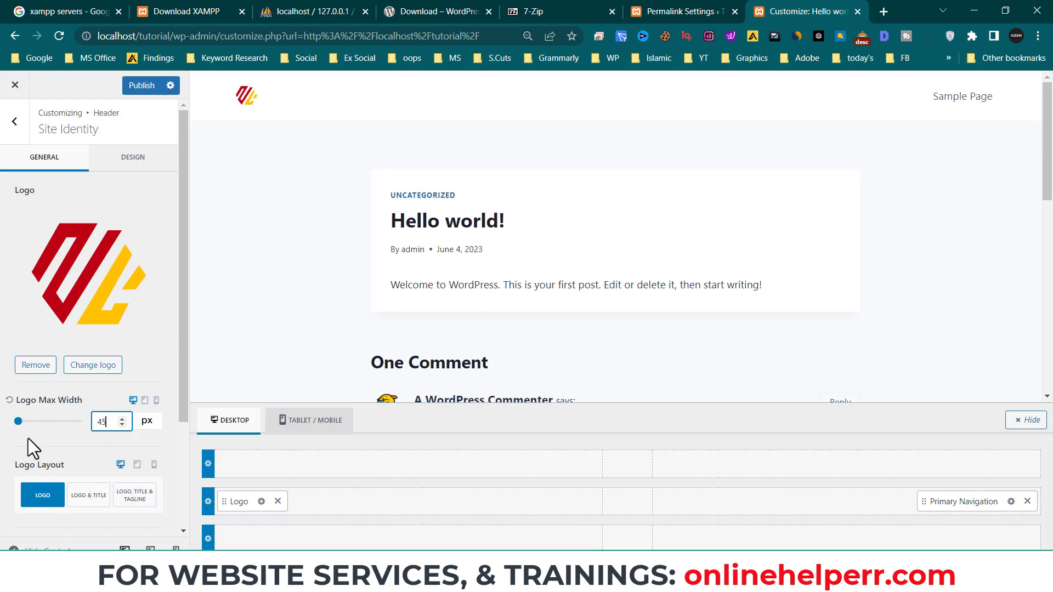
- Switch the logo layout to Logo & Title so 'Tutorial' shows beside the logo
{"action": "left_click", "coordinate": [99, 261]}
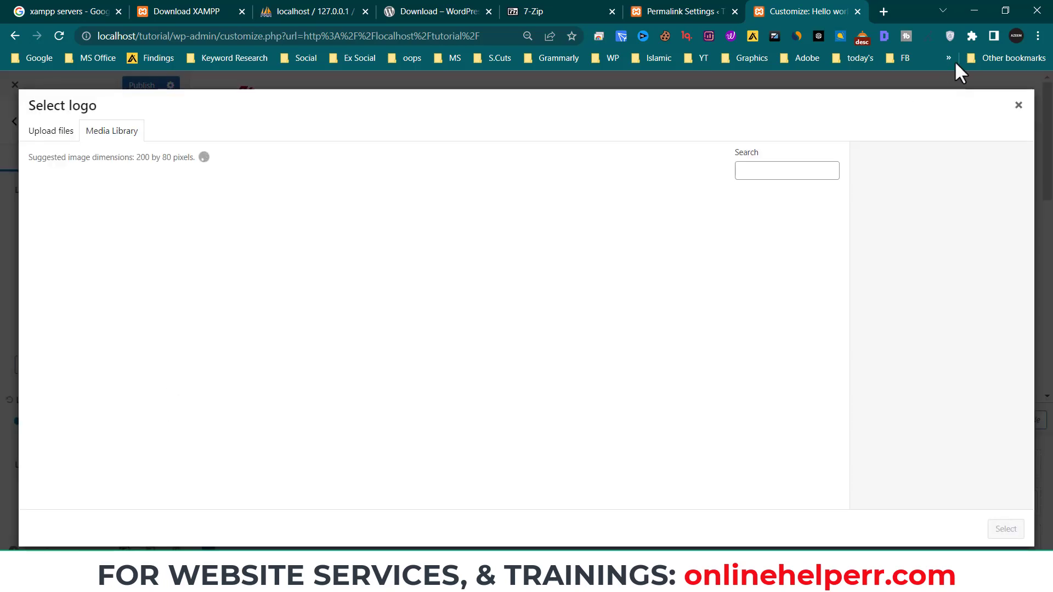
{"action": "left_click", "coordinate": [1018, 105]}
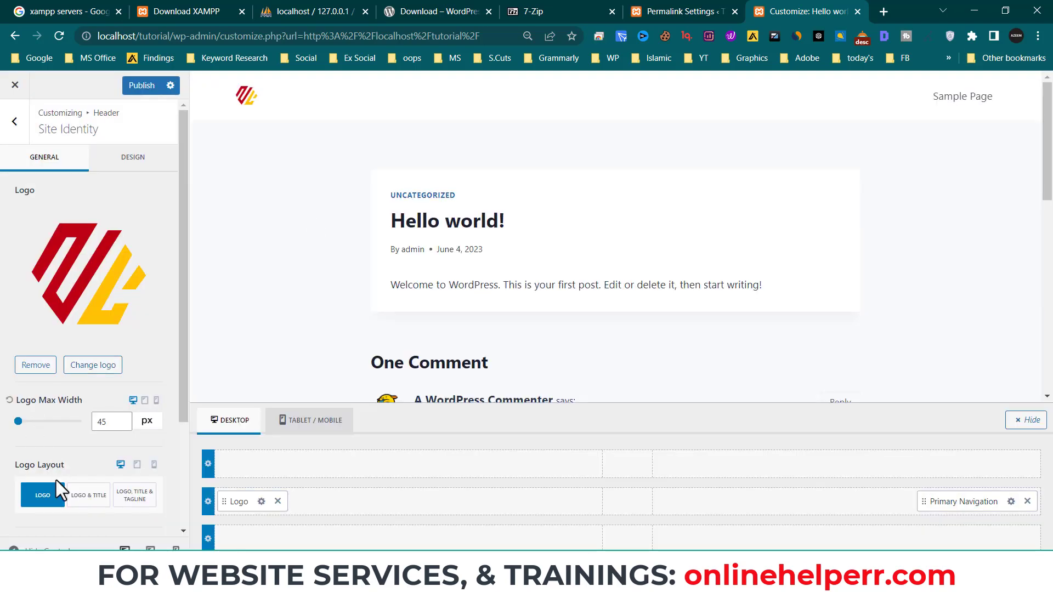
{"action": "left_click", "coordinate": [81, 496]}
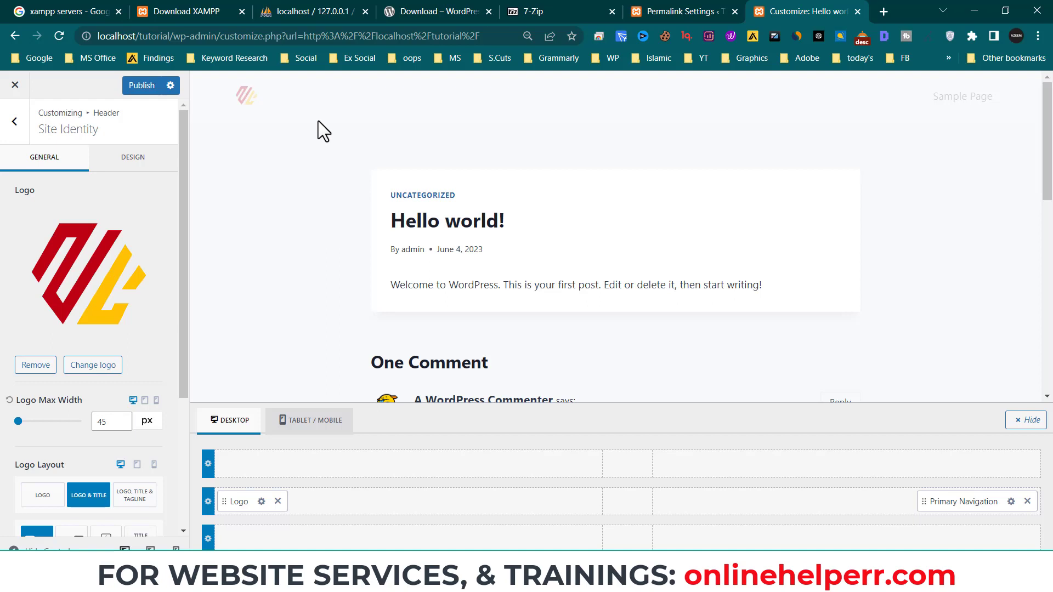
{"action": "scroll", "coordinate": [228, 315], "scroll_direction": "down", "scroll_amount": 1}
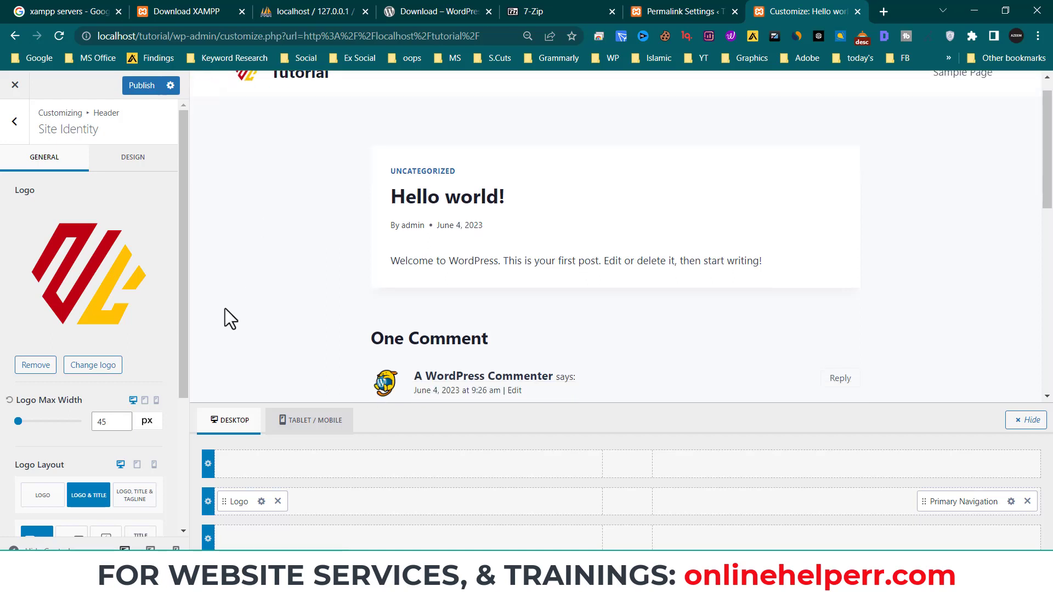
{"action": "scroll", "coordinate": [113, 356], "scroll_direction": "down", "scroll_amount": 3}
{"action": "scroll", "coordinate": [108, 400], "scroll_direction": "down", "scroll_amount": 1}
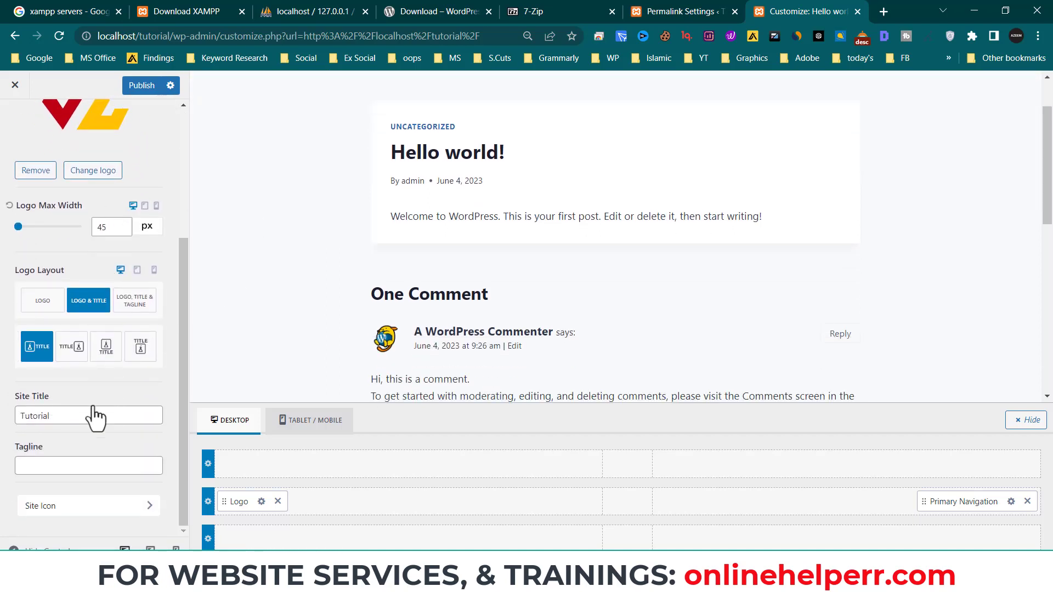
- Open the Site Icon settings in the Site Identity panel
{"action": "left_click", "coordinate": [89, 509]}
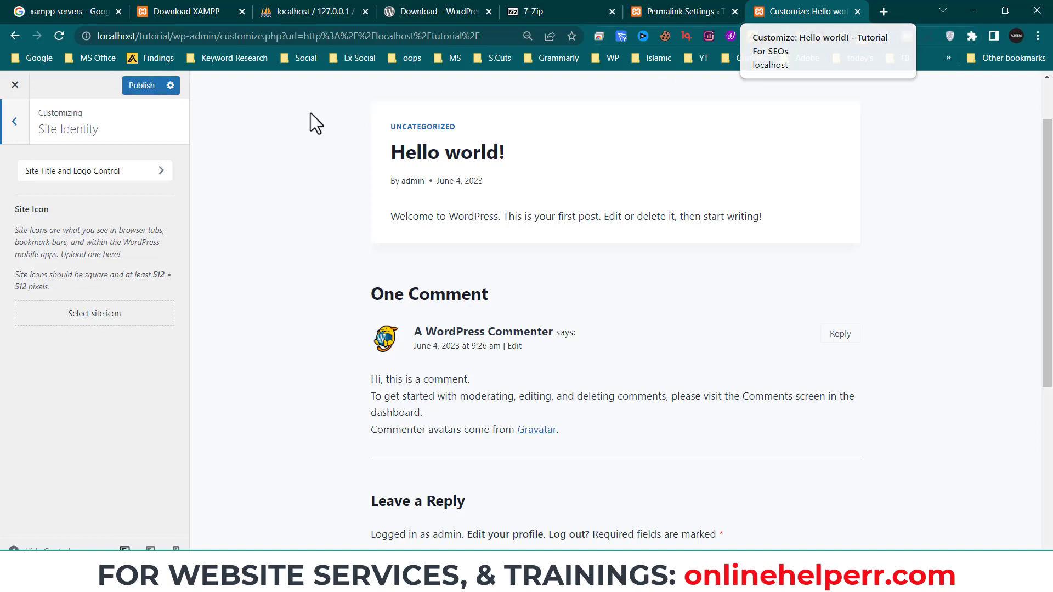
{"action": "left_click", "coordinate": [98, 173]}
{"action": "left_click", "coordinate": [98, 201]}
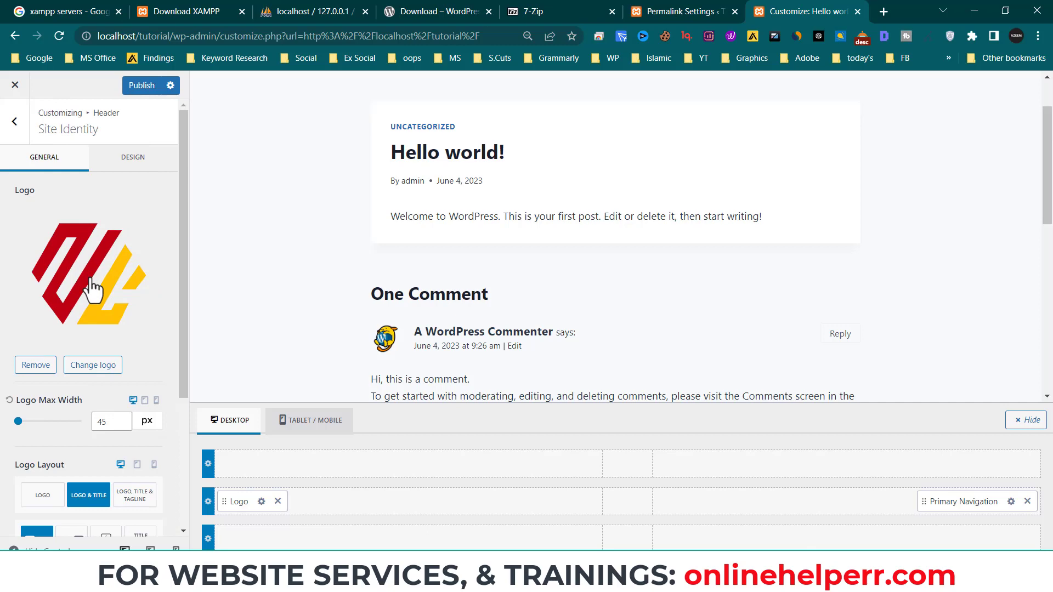
{"action": "left_click", "coordinate": [92, 283]}
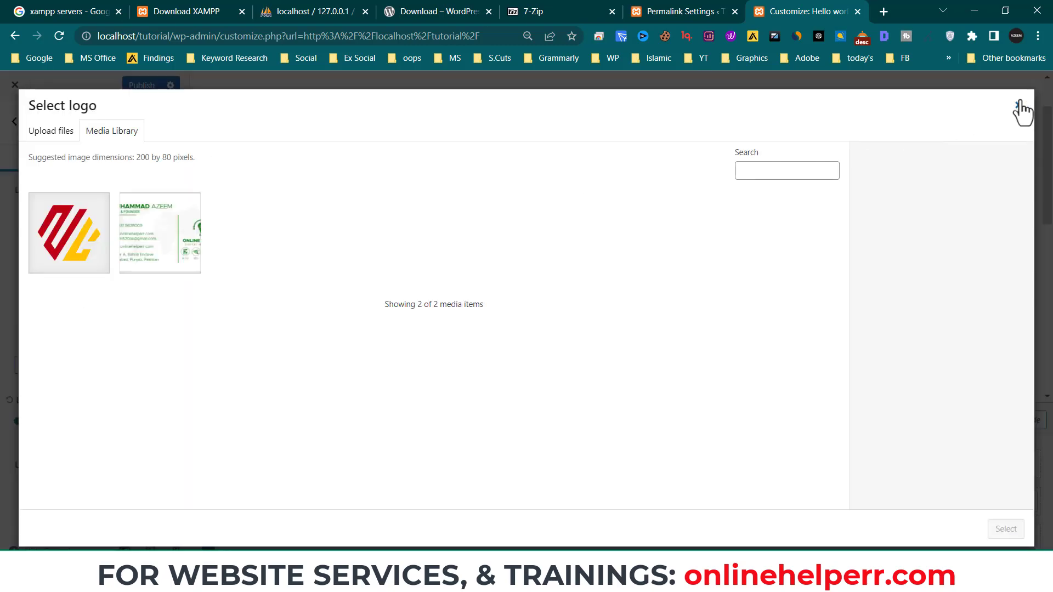
{"action": "left_click", "coordinate": [1019, 105]}
{"action": "left_click", "coordinate": [22, 123]}
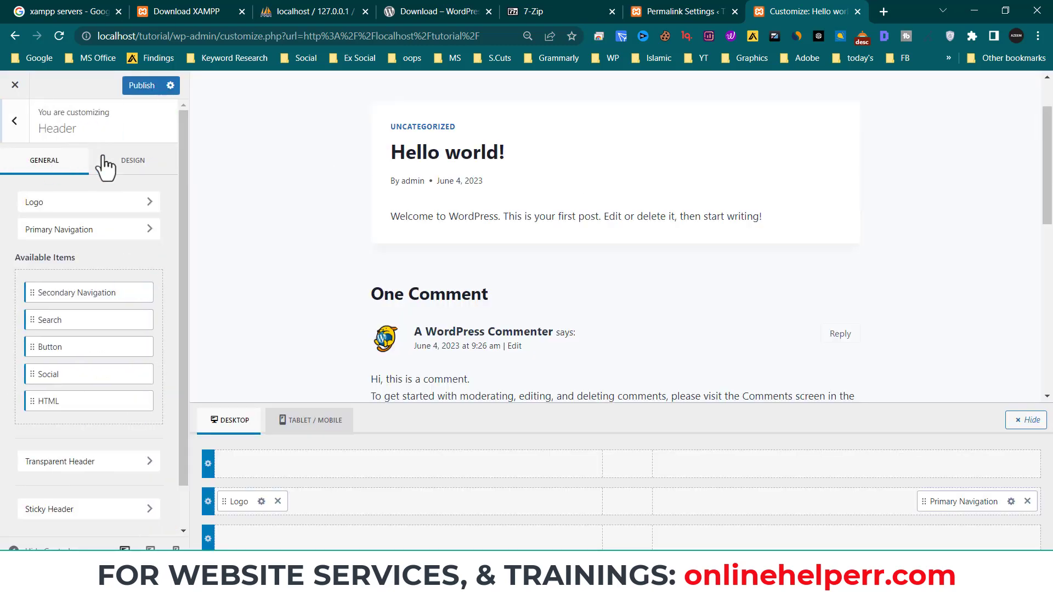
{"action": "left_click", "coordinate": [98, 203]}
{"action": "scroll", "coordinate": [107, 325], "scroll_direction": "down", "scroll_amount": 4}
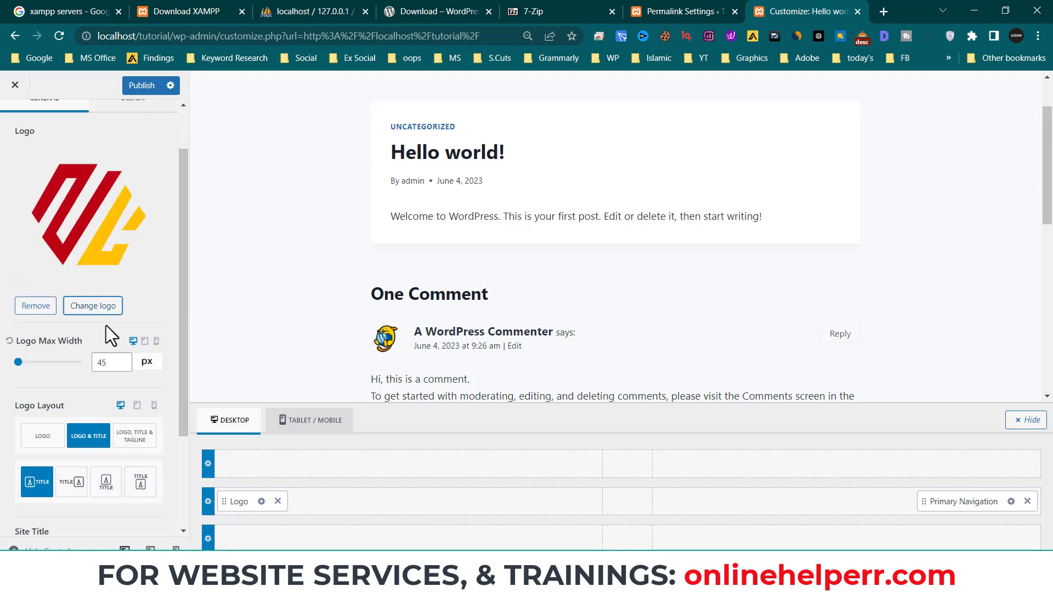
{"action": "left_click", "coordinate": [69, 505]}
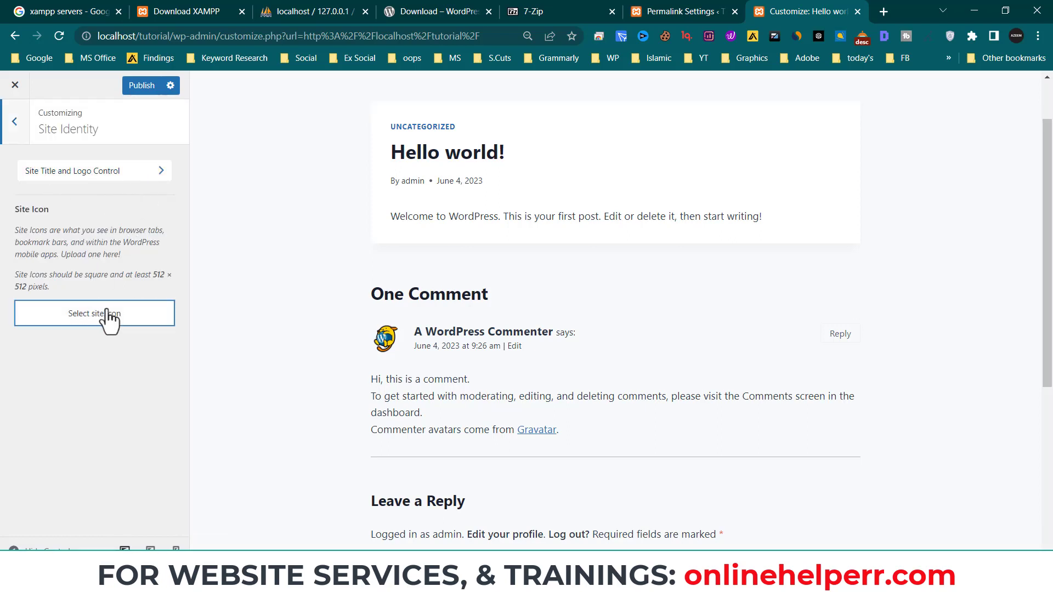
- Use the red and yellow logo as the site icon without cropping, then return to the main Customizer list
{"action": "left_click", "coordinate": [172, 316]}
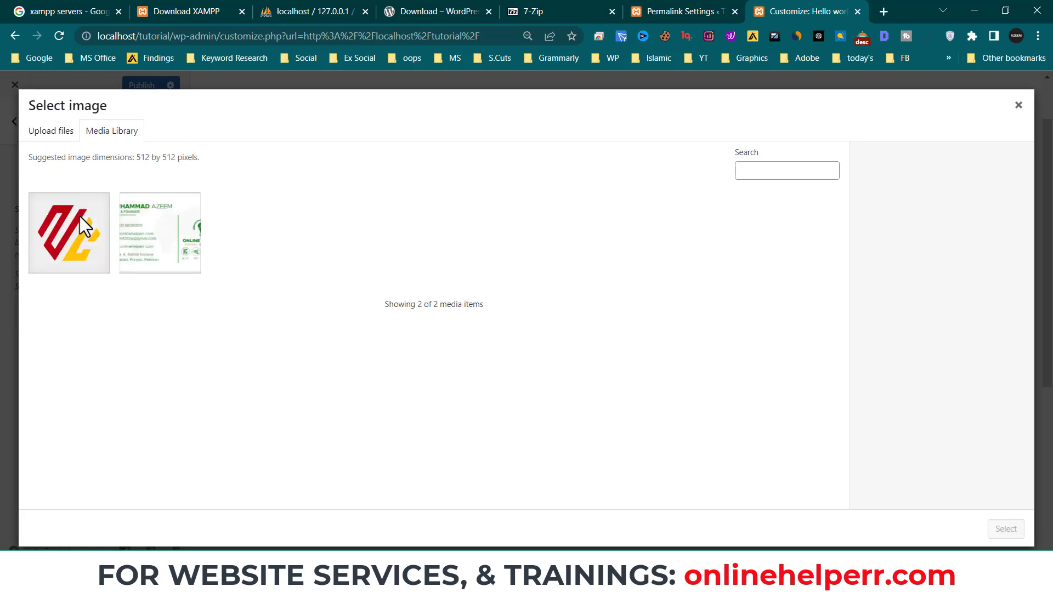
{"action": "left_click", "coordinate": [47, 237]}
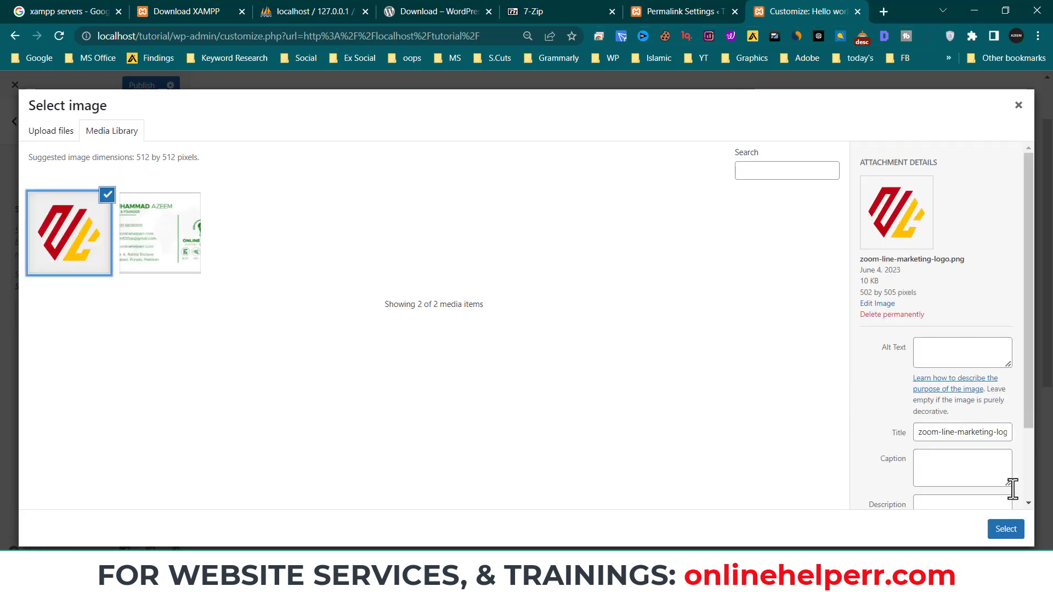
{"action": "left_click", "coordinate": [1006, 527]}
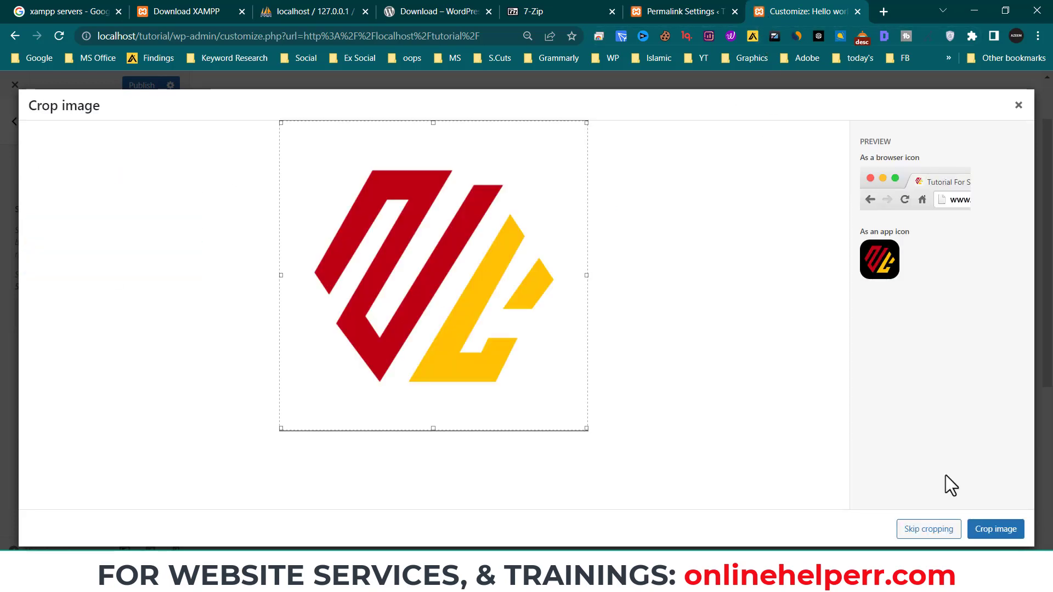
{"action": "left_click", "coordinate": [935, 533]}
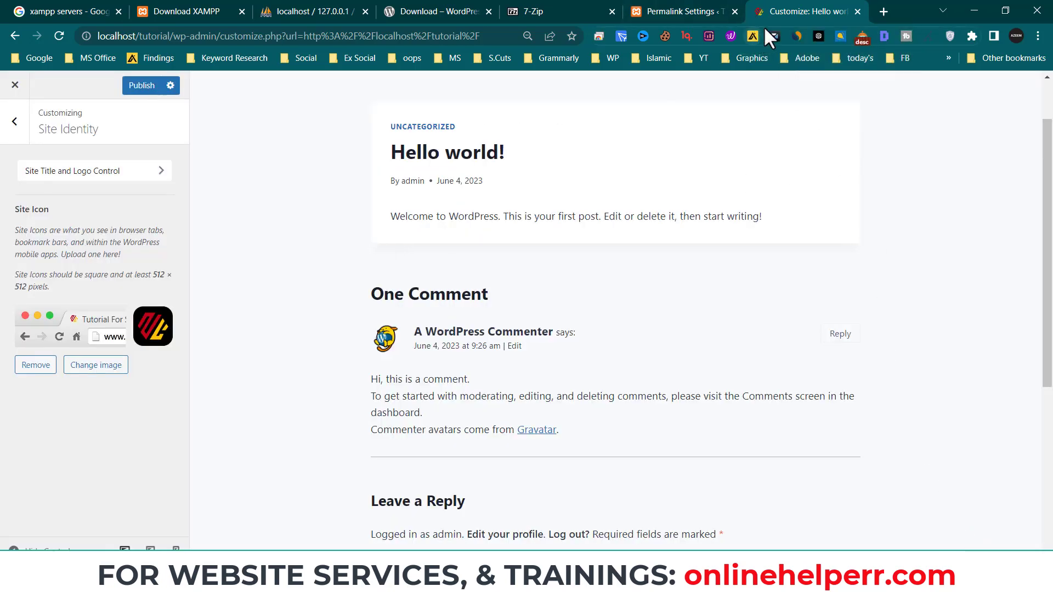
{"action": "left_click", "coordinate": [24, 131]}
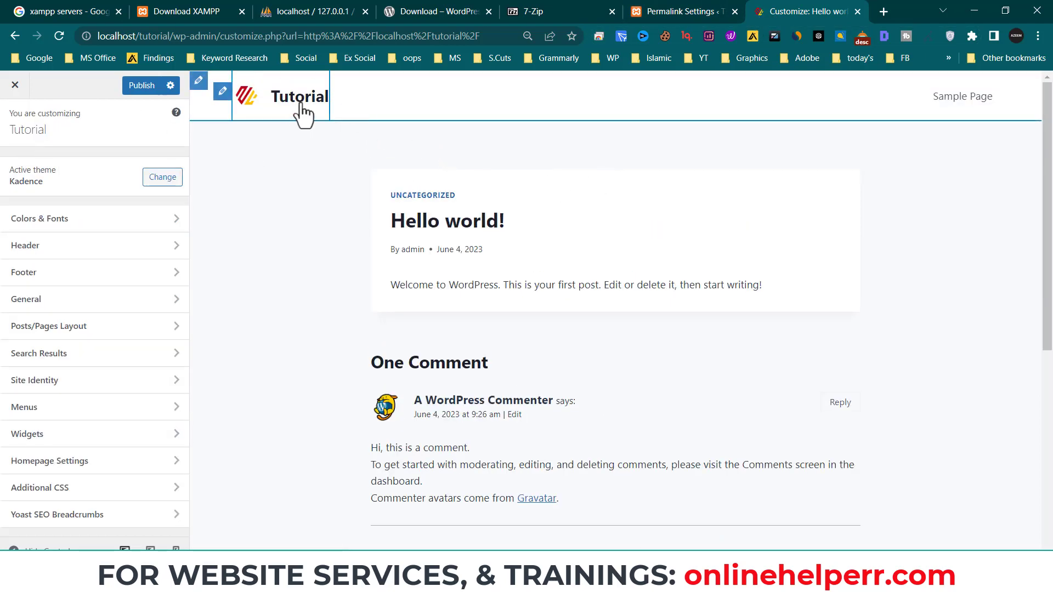
{"action": "left_click", "coordinate": [302, 106]}
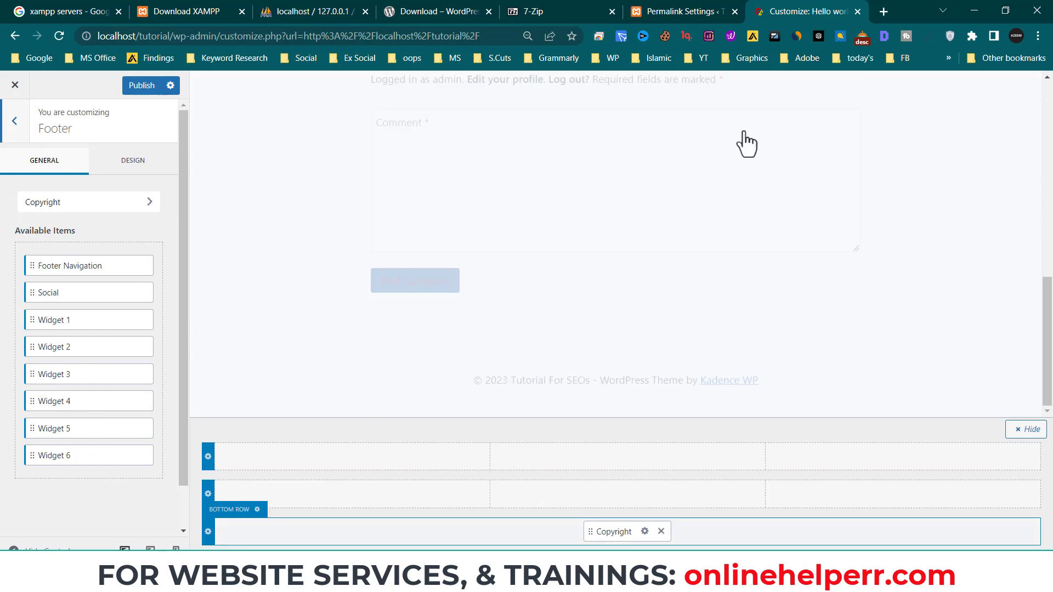
- Publish the Customizer changes and load localhost/tutorial/ in a new browser tab
{"action": "left_click", "coordinate": [141, 85]}
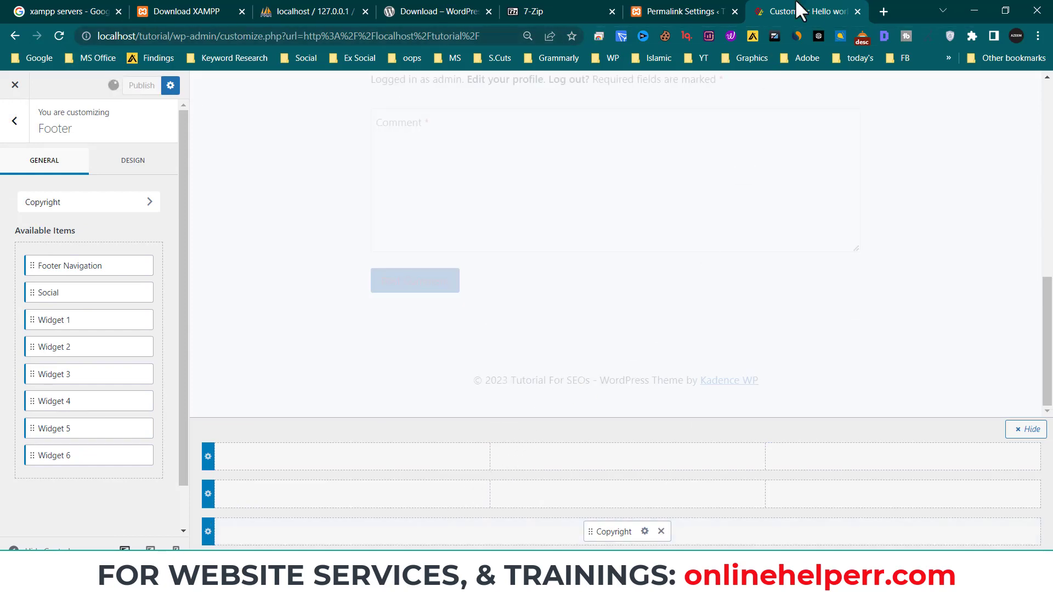
{"action": "left_click", "coordinate": [881, 12]}
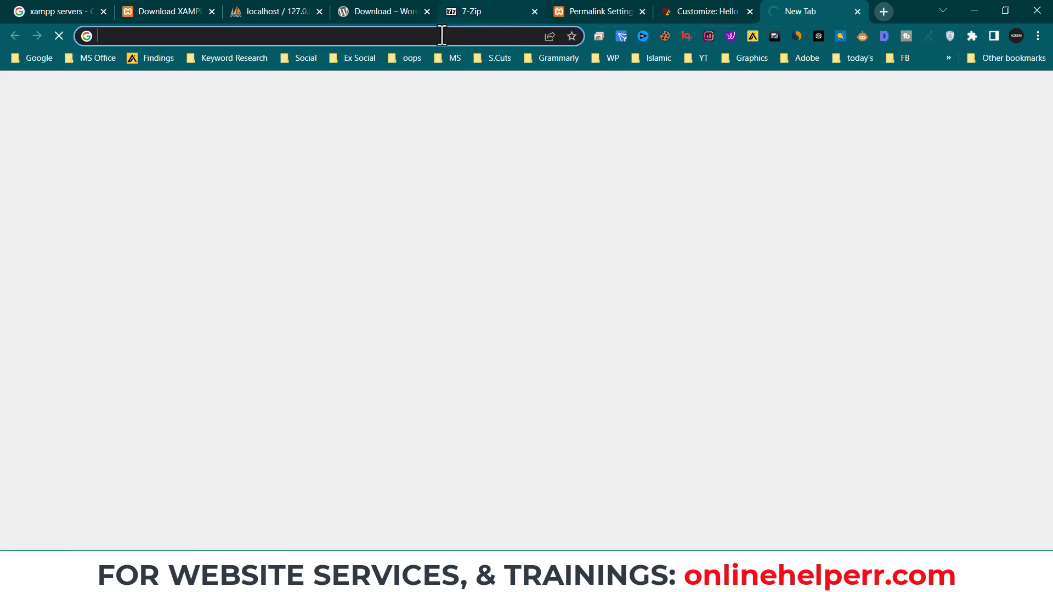
{"action": "type", "text": "lloca"}
{"action": "key", "text": "BackSpace"}
{"action": "key", "text": "BackSpace"}
{"action": "key", "text": "BackSpace"}
{"action": "key", "text": "BackSpace"}
{"action": "key", "text": "BackSpace"}
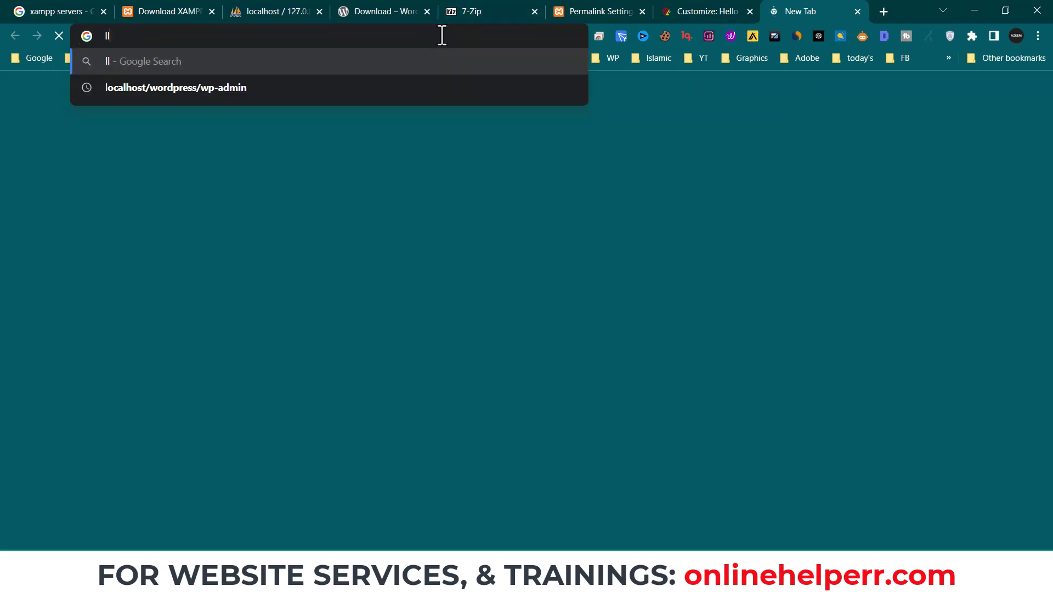
{"action": "type", "text": "loca"}
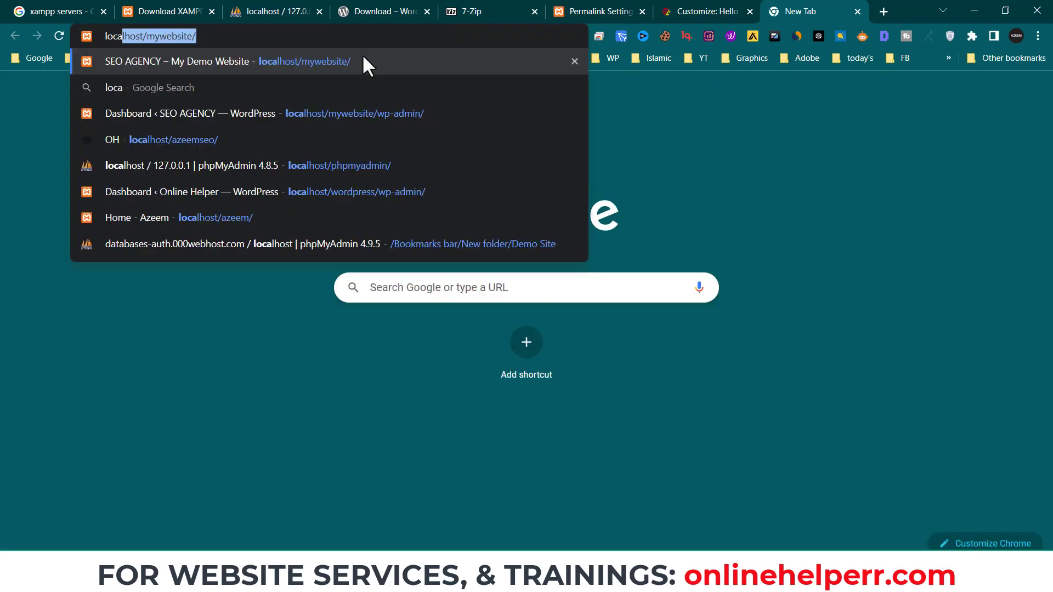
{"action": "left_click", "coordinate": [191, 37]}
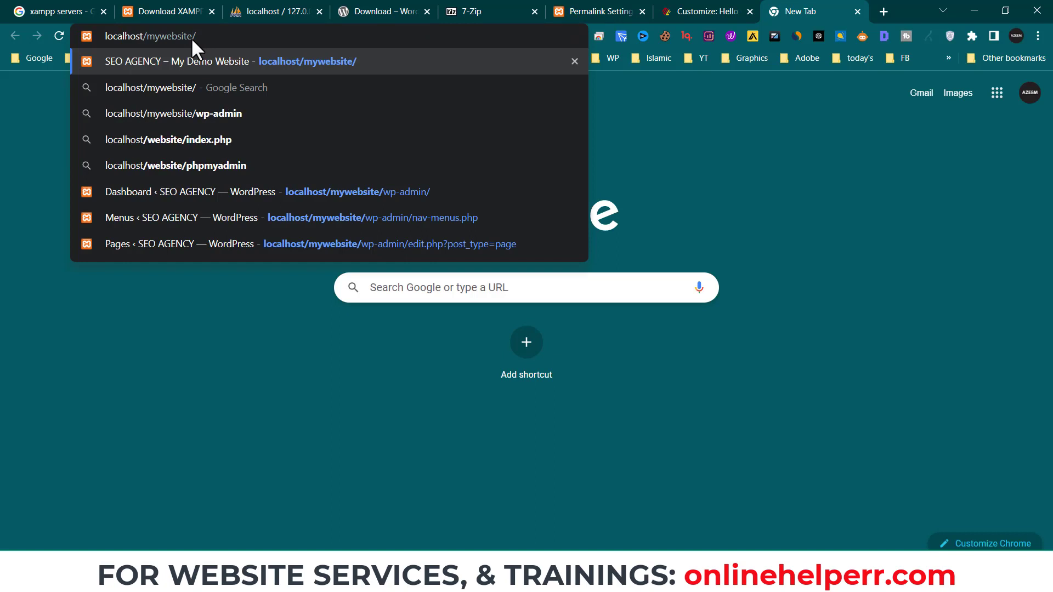
{"action": "key", "text": "BackSpace"}
{"action": "key", "text": "BackSpace"}
{"action": "key", "text": "BackSpace"}
{"action": "key", "text": "BackSpace"}
{"action": "key", "text": "BackSpace"}
{"action": "key", "text": "BackSpace"}
{"action": "key", "text": "BackSpace"}
{"action": "key", "text": "BackSpace"}
{"action": "key", "text": "BackSpace"}
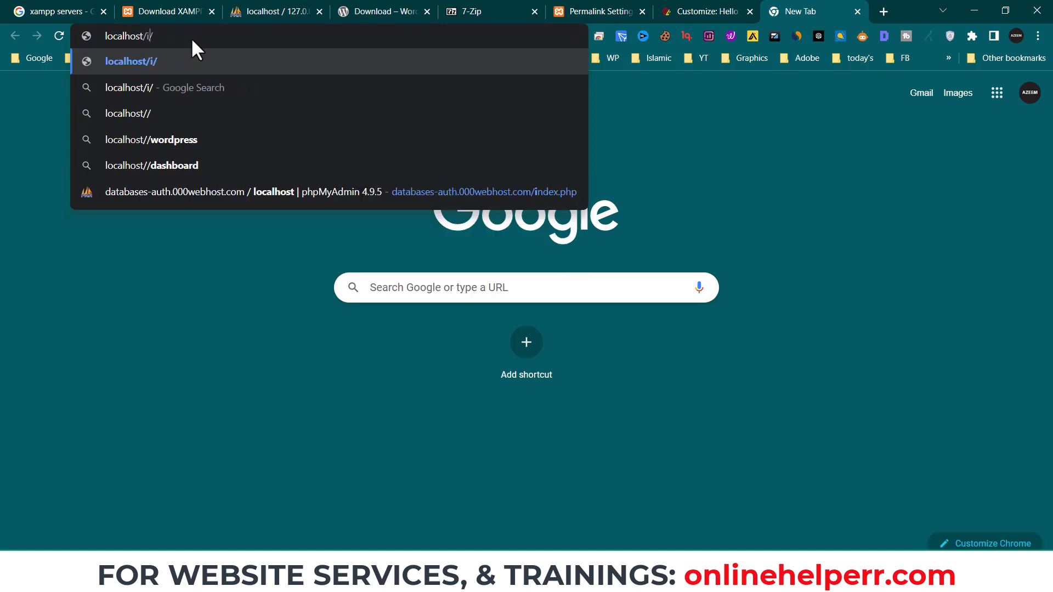
{"action": "type", "text": "tutorial"}
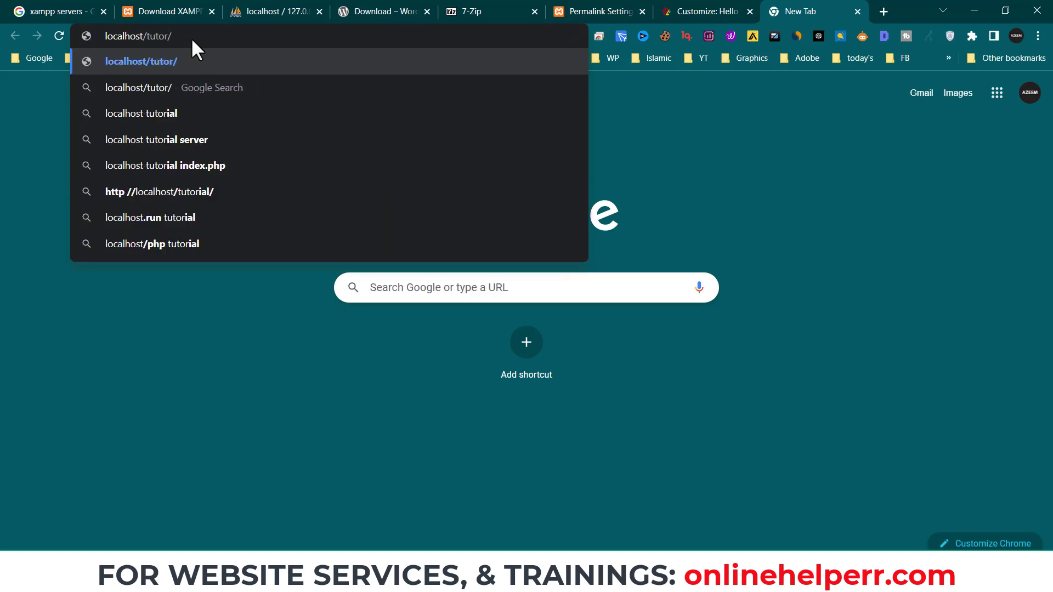
{"action": "key", "text": "Return"}
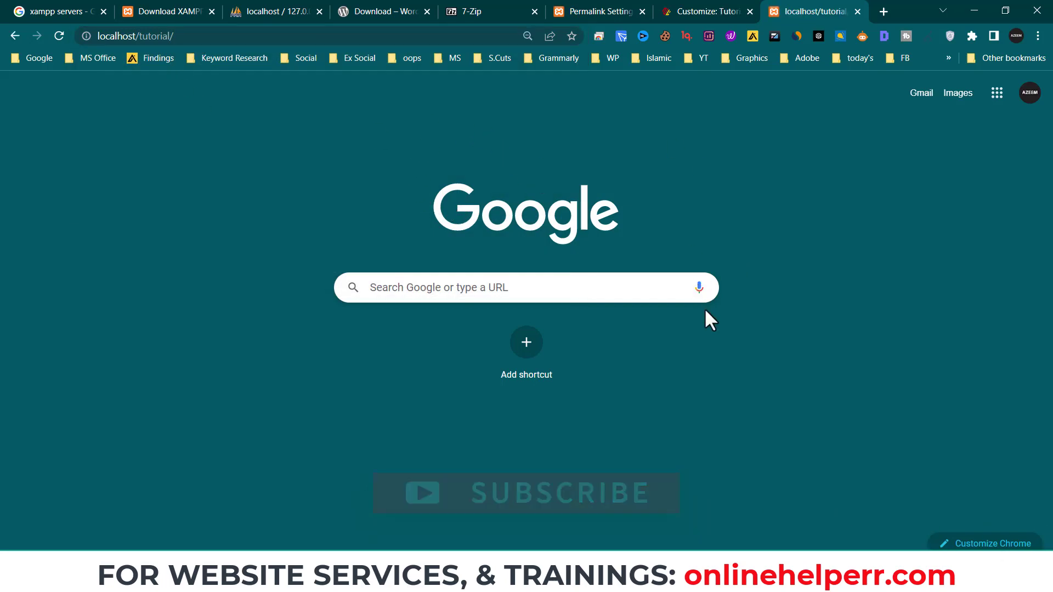
- Add Social icons to the left cell of the footer's top row
{"action": "left_click", "coordinate": [725, 9]}
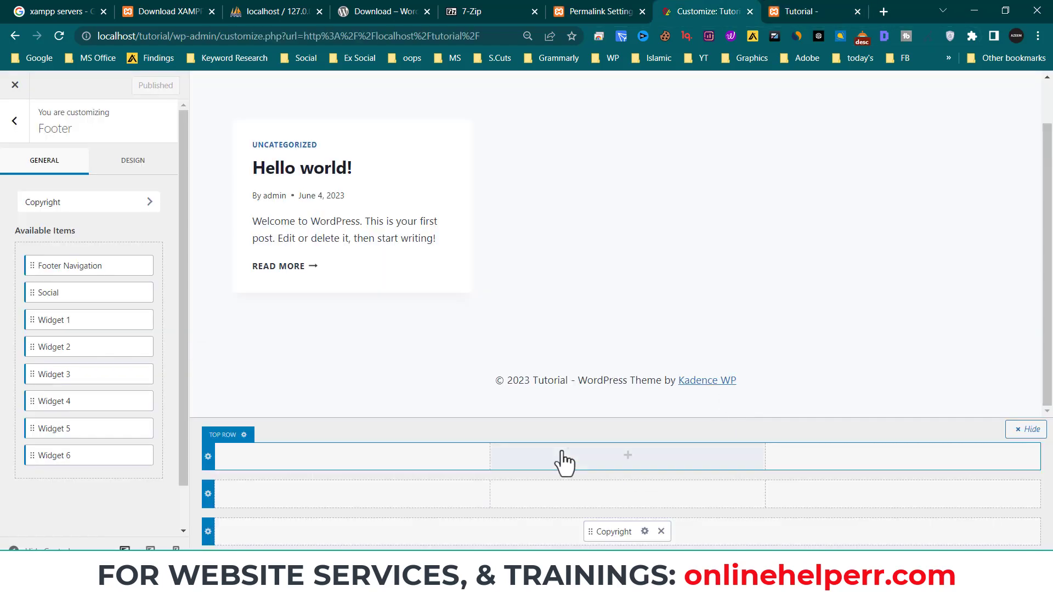
{"action": "left_click", "coordinate": [353, 457]}
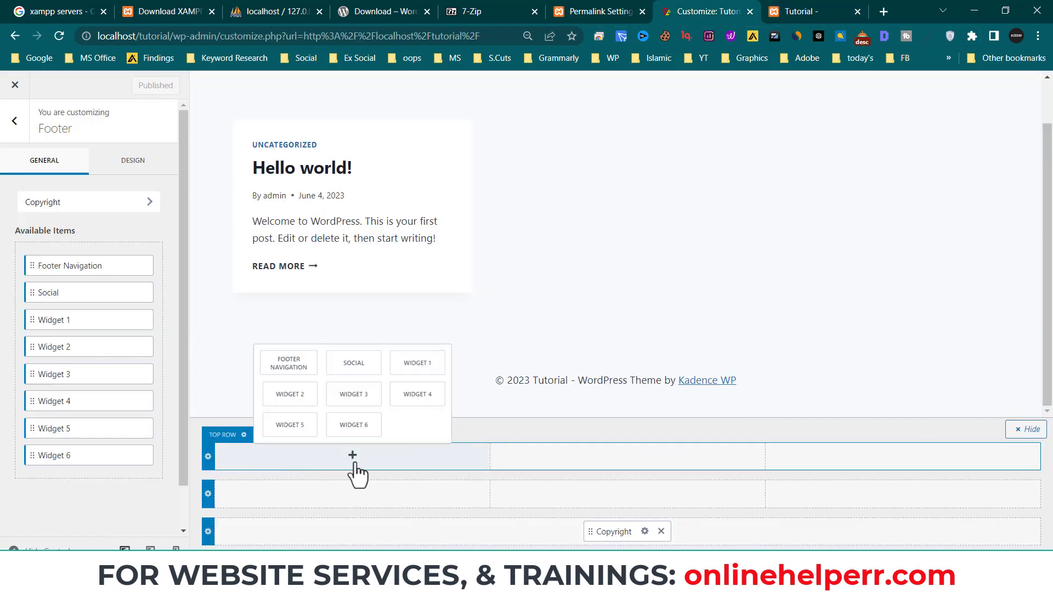
{"action": "left_click", "coordinate": [353, 363]}
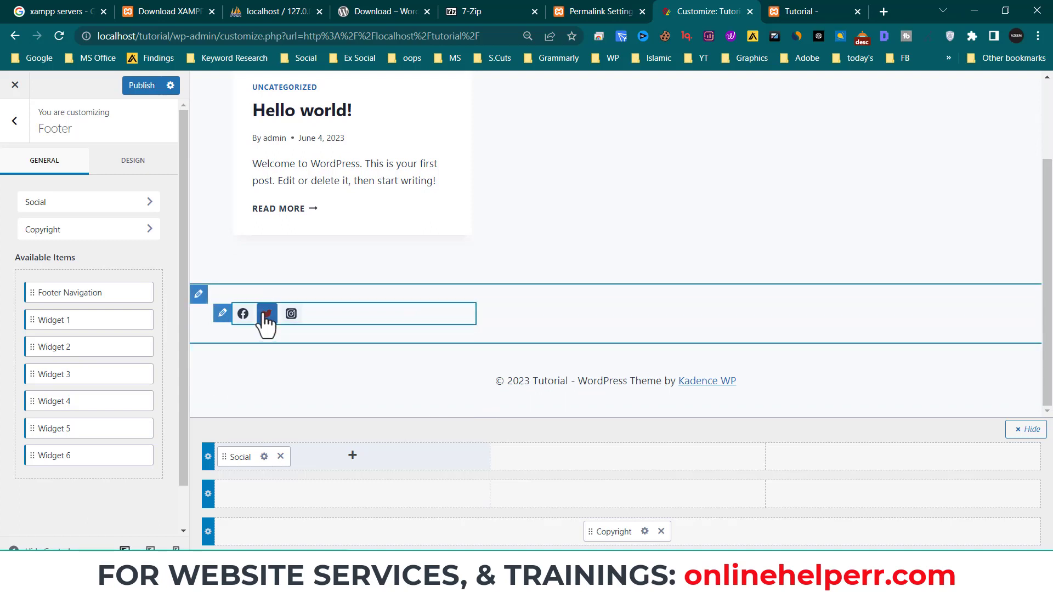
- Compare the live Tutorial site with the onlinehelperr.com page across browser tabs
{"action": "left_click", "coordinate": [353, 455]}
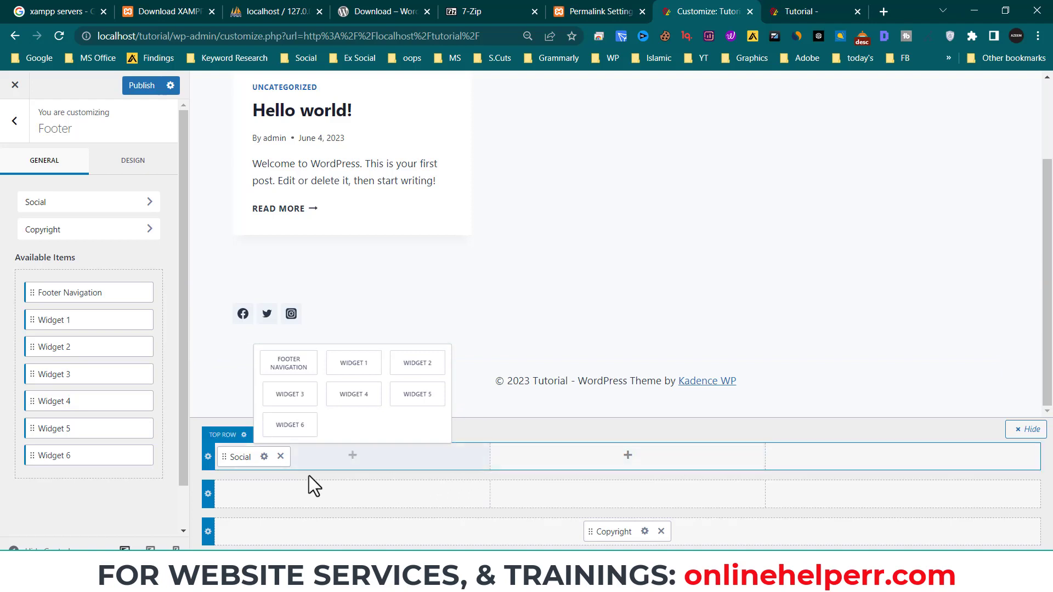
{"action": "left_click", "coordinate": [856, 5]}
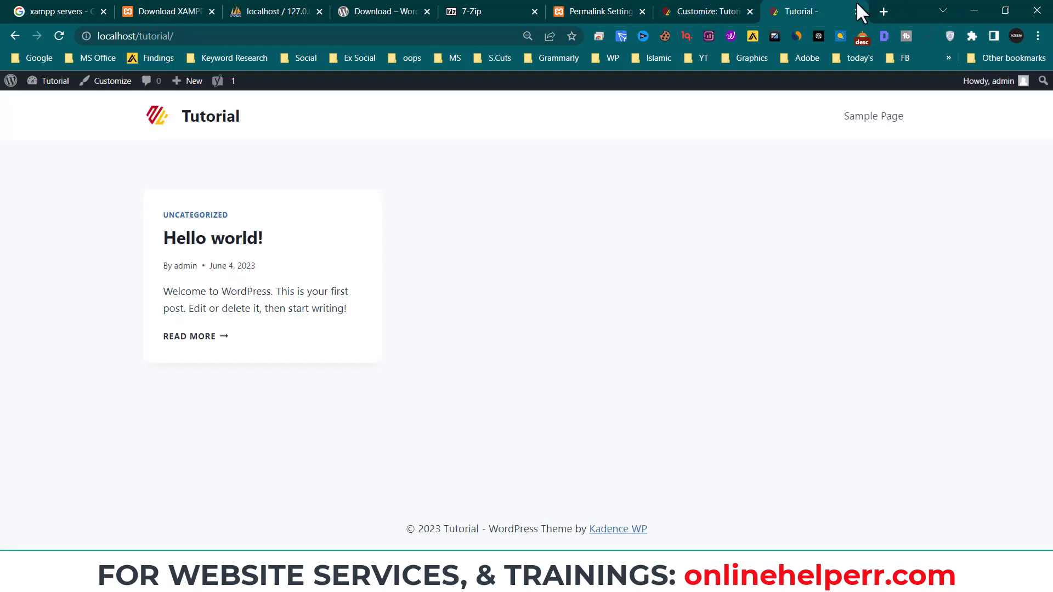
{"action": "left_click", "coordinate": [884, 12]}
{"action": "type", "text": "on"}
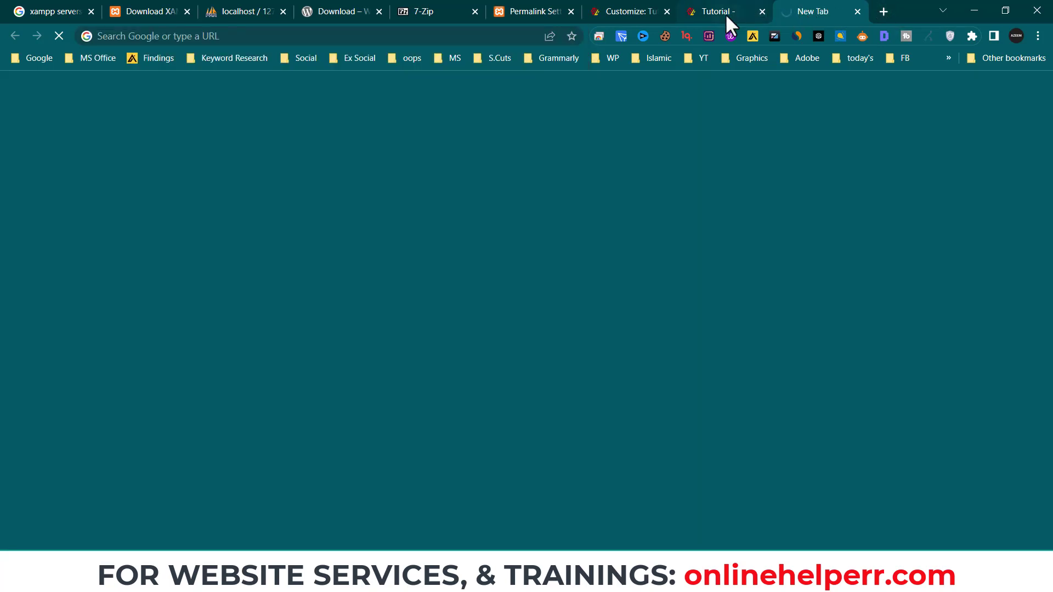
{"action": "left_click", "coordinate": [725, 13]}
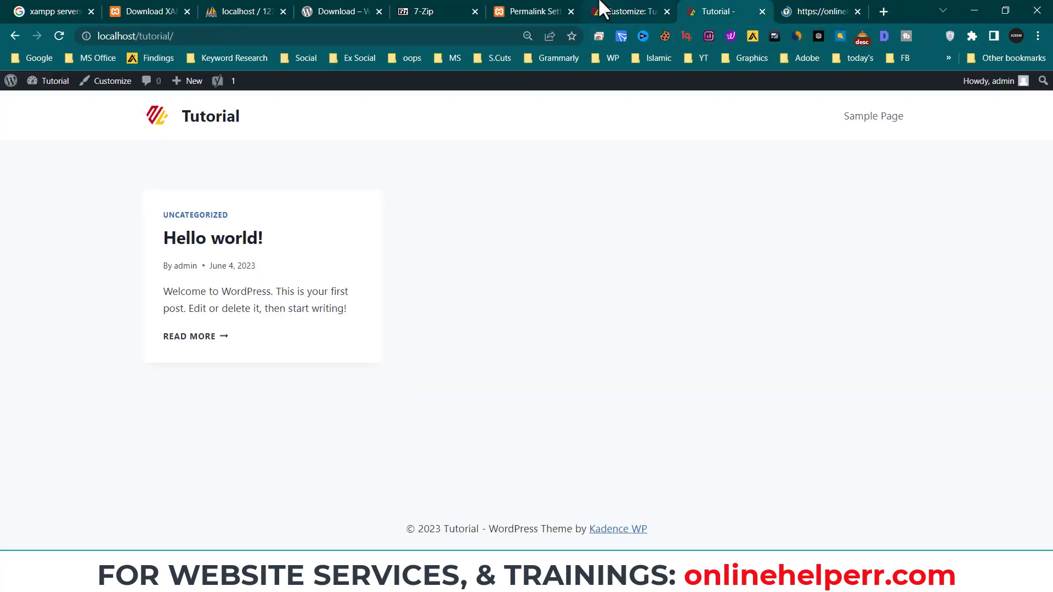
{"action": "left_click", "coordinate": [609, 11]}
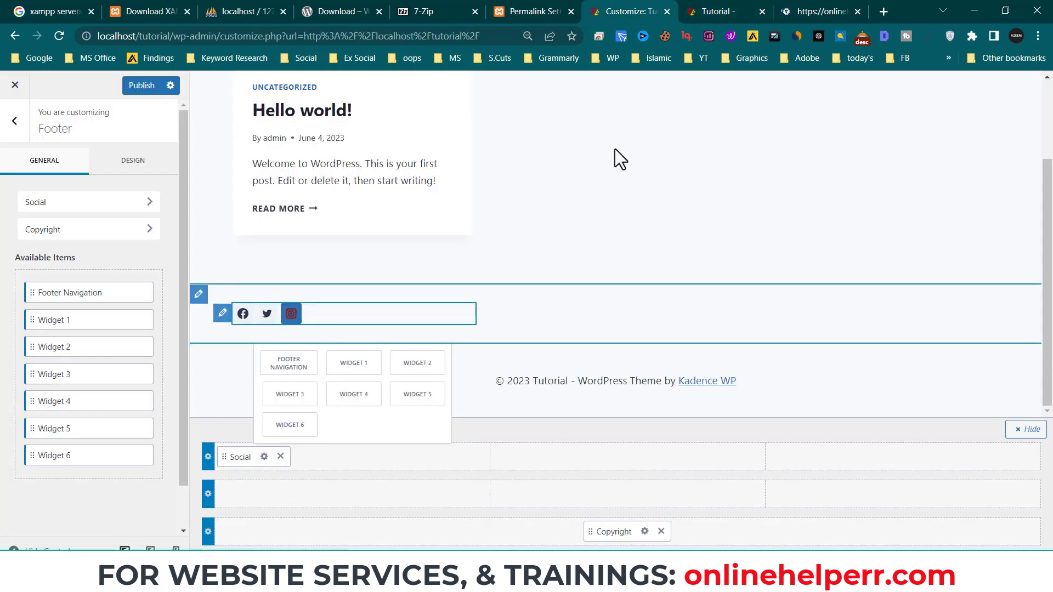
{"action": "left_click", "coordinate": [836, 8]}
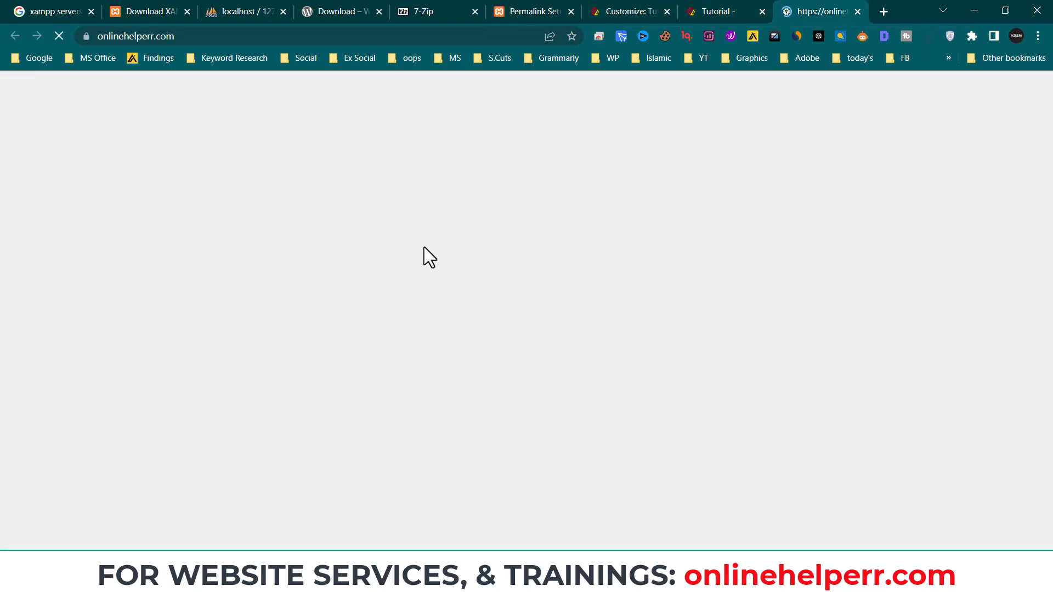
{"action": "left_click", "coordinate": [697, 7]}
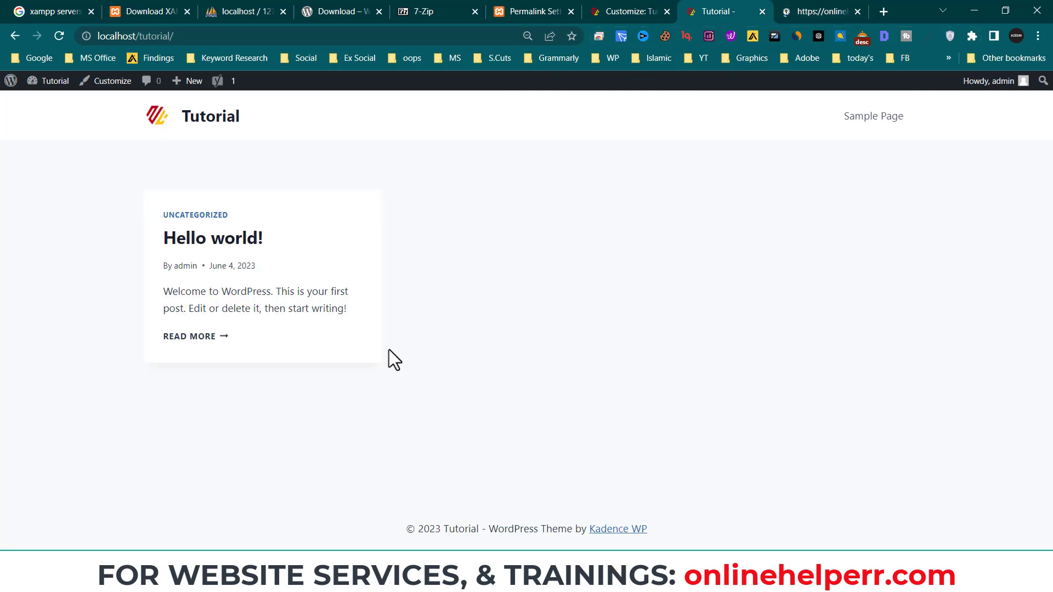
{"action": "left_click", "coordinate": [606, 12]}
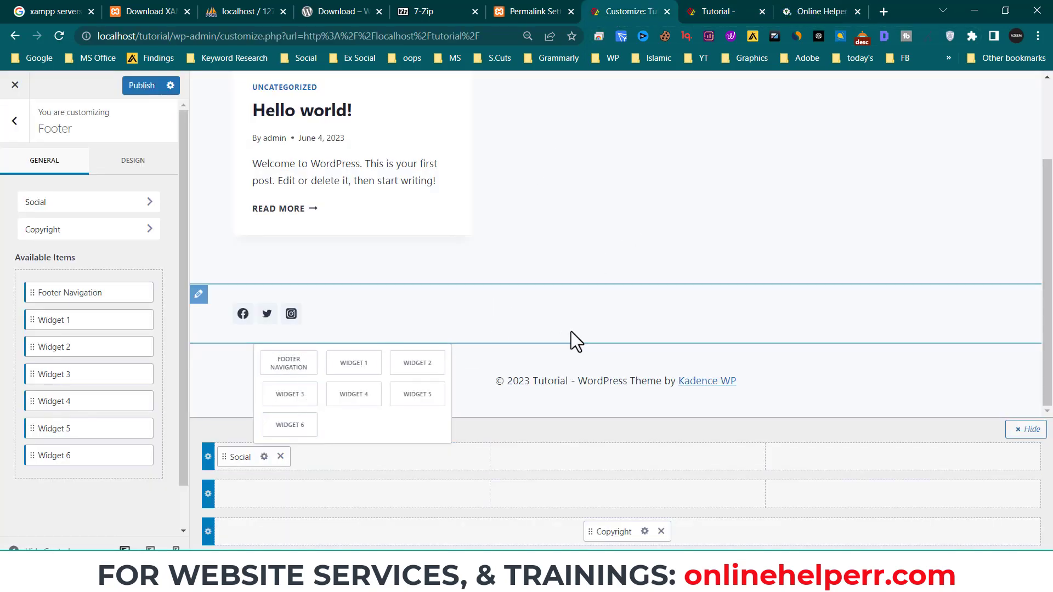
{"action": "left_click", "coordinate": [609, 320]}
- Add Widget 1 to the middle cell of the footer's top row
{"action": "left_click", "coordinate": [630, 461]}
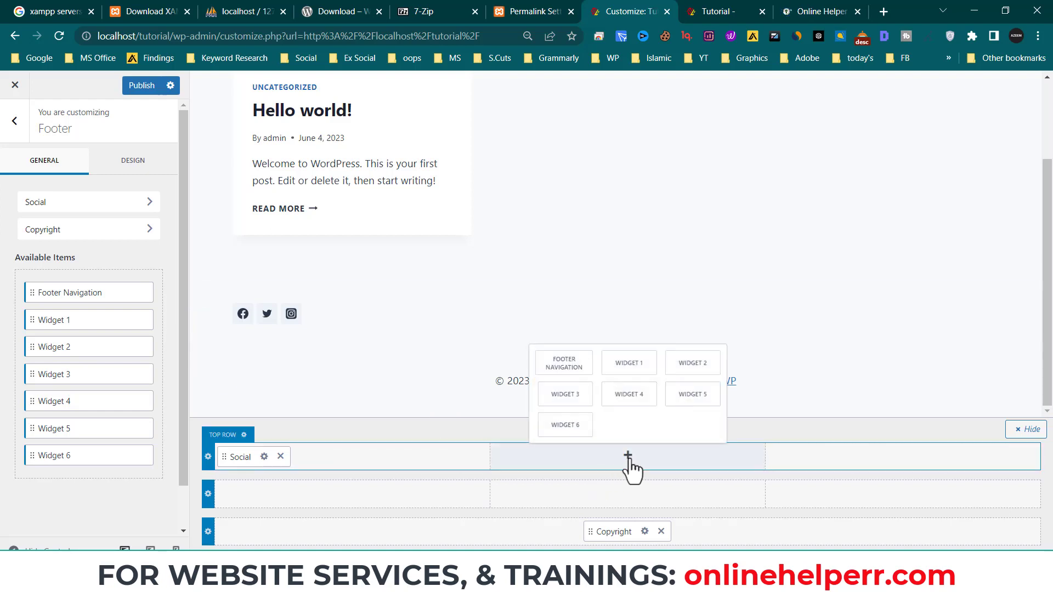
{"action": "left_click", "coordinate": [631, 365]}
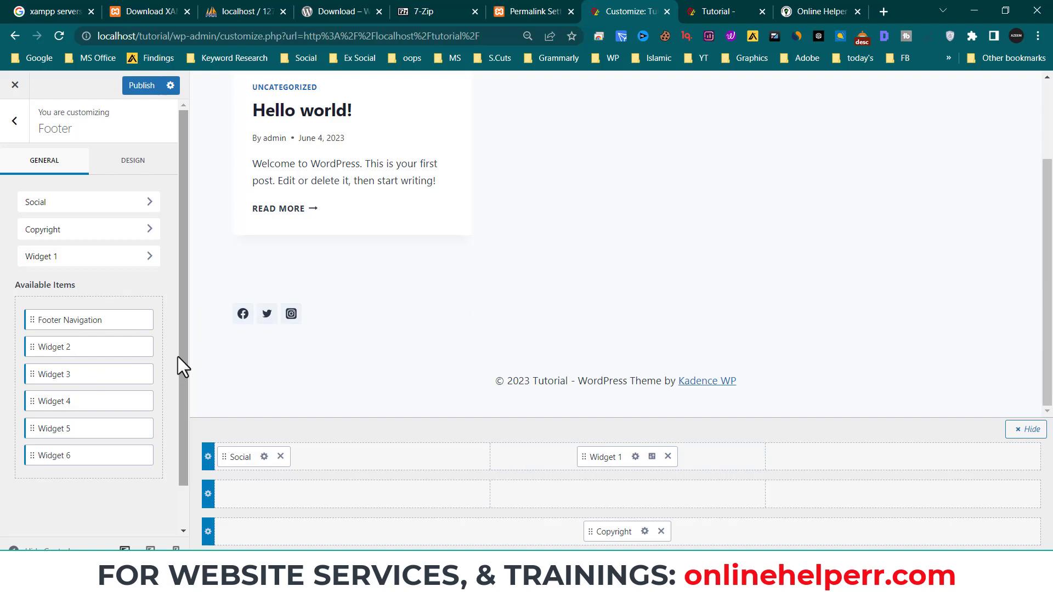
{"action": "left_click", "coordinate": [811, 11]}
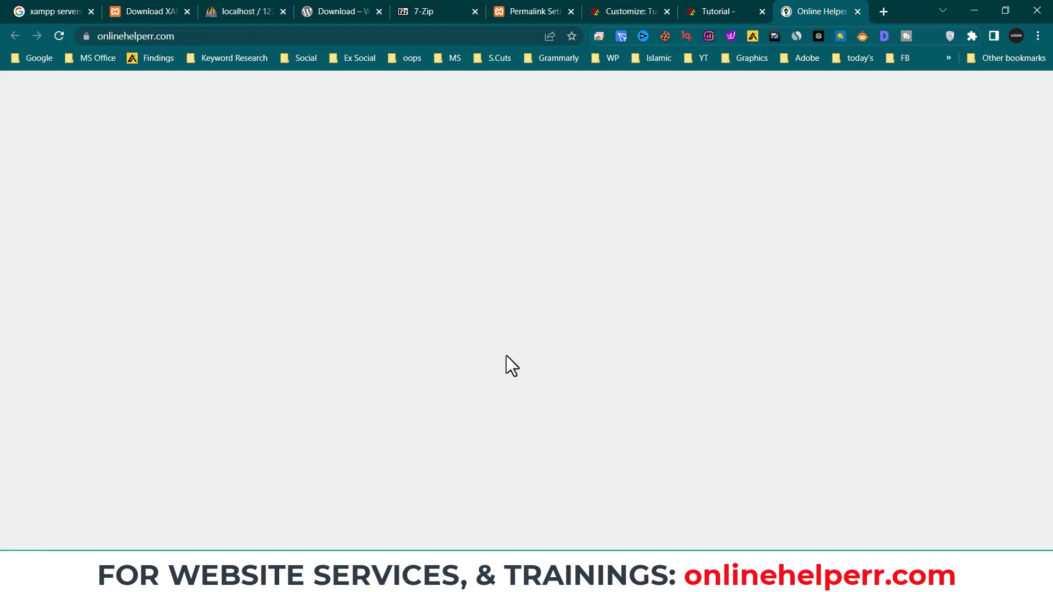
- Review the onlinehelperr.com footer's social icons and Weekly Updates form, then return to the Customizer
{"action": "scroll", "coordinate": [670, 388], "scroll_direction": "down", "scroll_amount": 10}
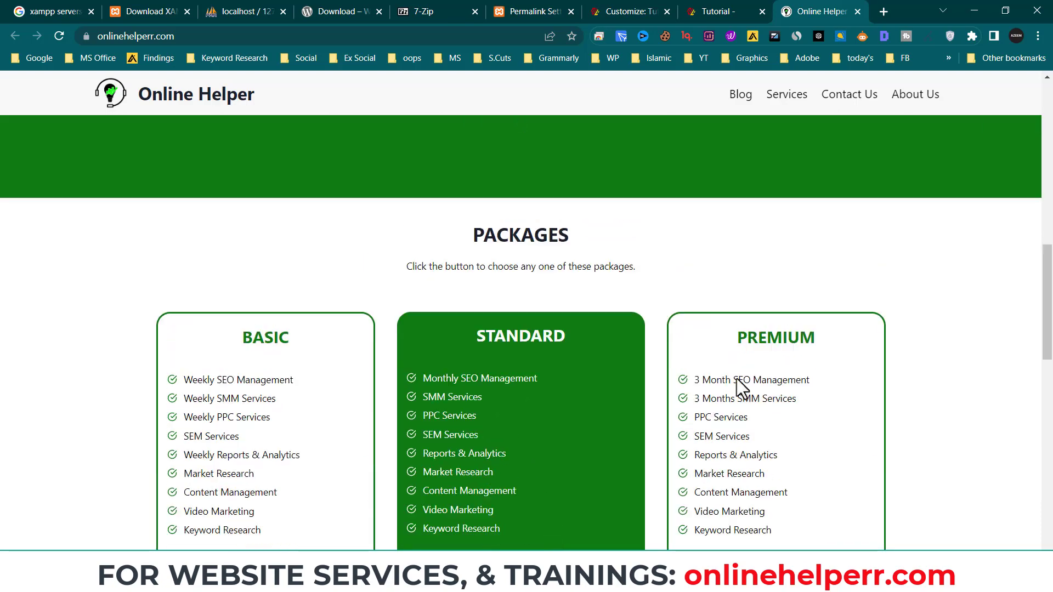
{"action": "scroll", "coordinate": [567, 273], "scroll_direction": "up", "scroll_amount": 10}
{"action": "scroll", "coordinate": [563, 308], "scroll_direction": "down", "scroll_amount": 15}
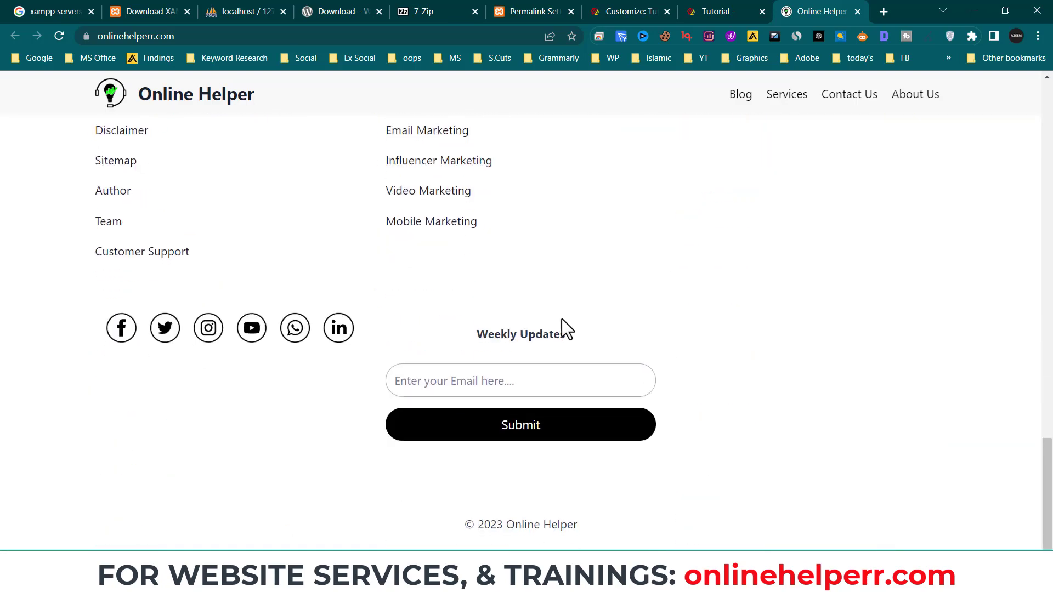
{"action": "scroll", "coordinate": [561, 318], "scroll_direction": "up", "scroll_amount": 4}
{"action": "scroll", "coordinate": [174, 230], "scroll_direction": "up", "scroll_amount": 1}
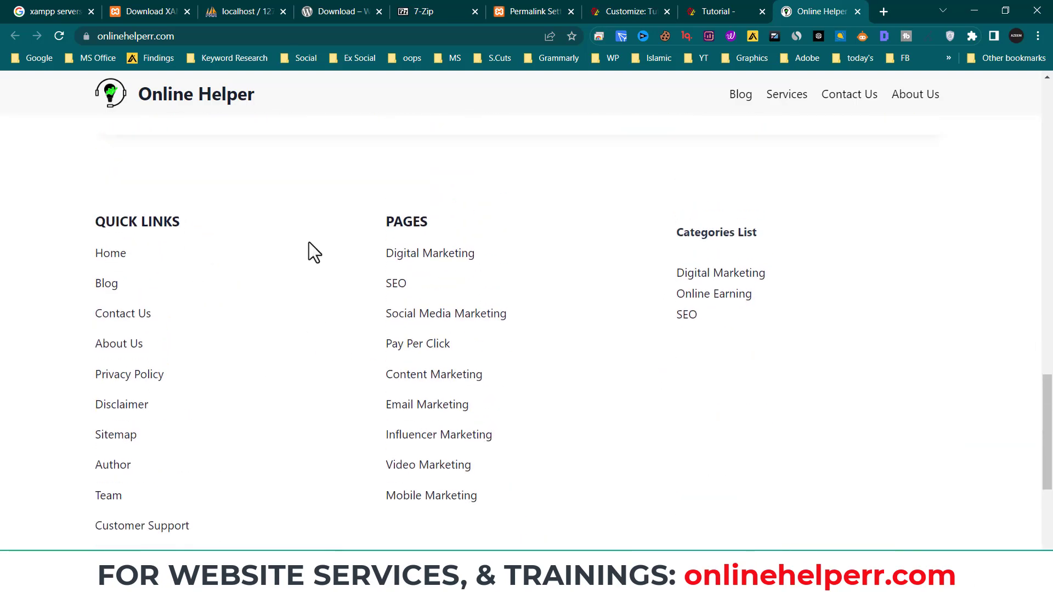
{"action": "scroll", "coordinate": [611, 343], "scroll_direction": "down", "scroll_amount": 4}
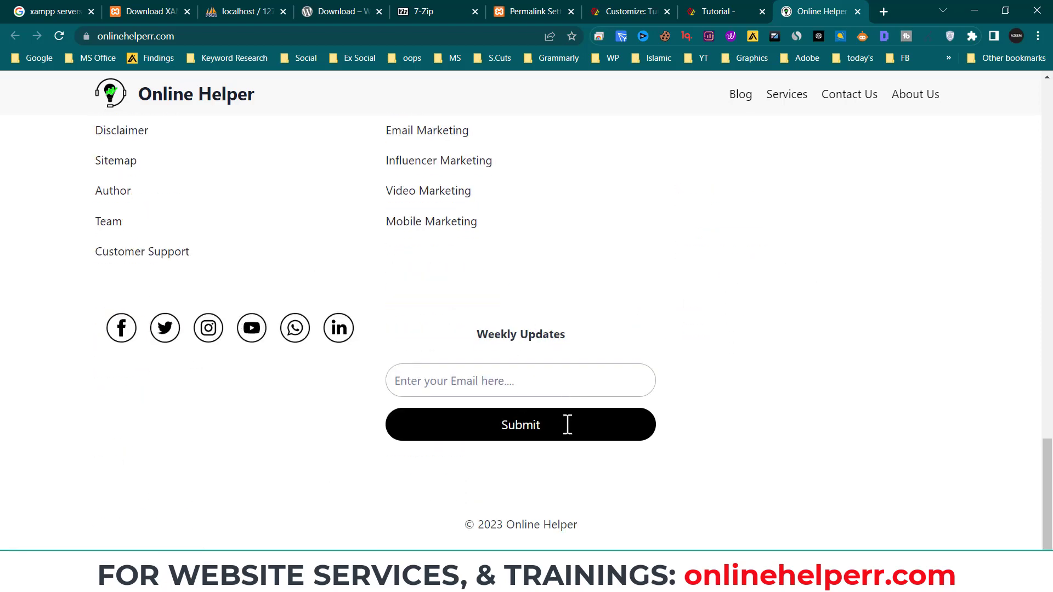
{"action": "left_click", "coordinate": [716, 11]}
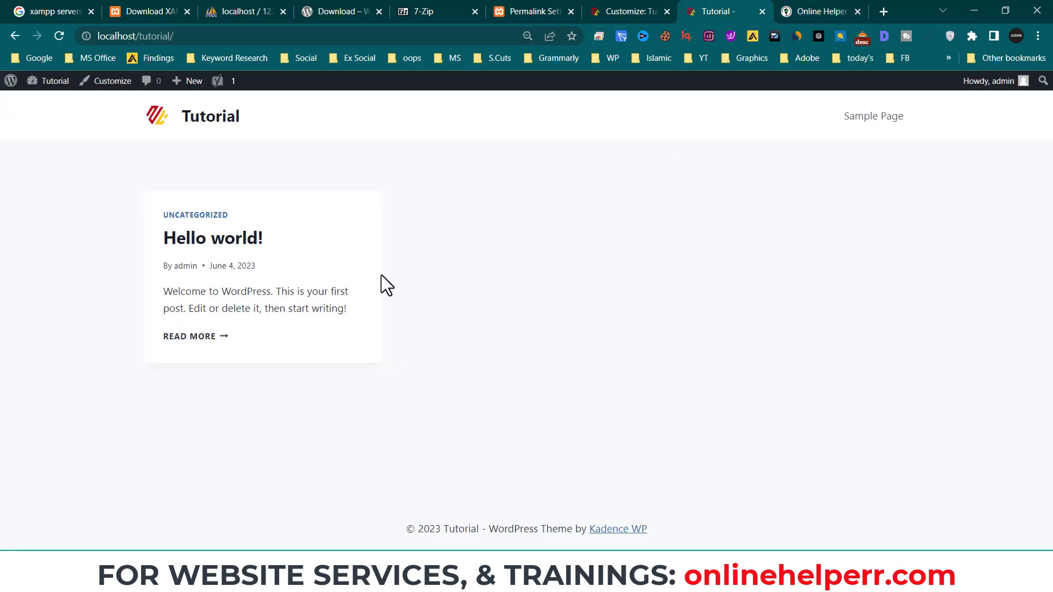
{"action": "left_click", "coordinate": [625, 12]}
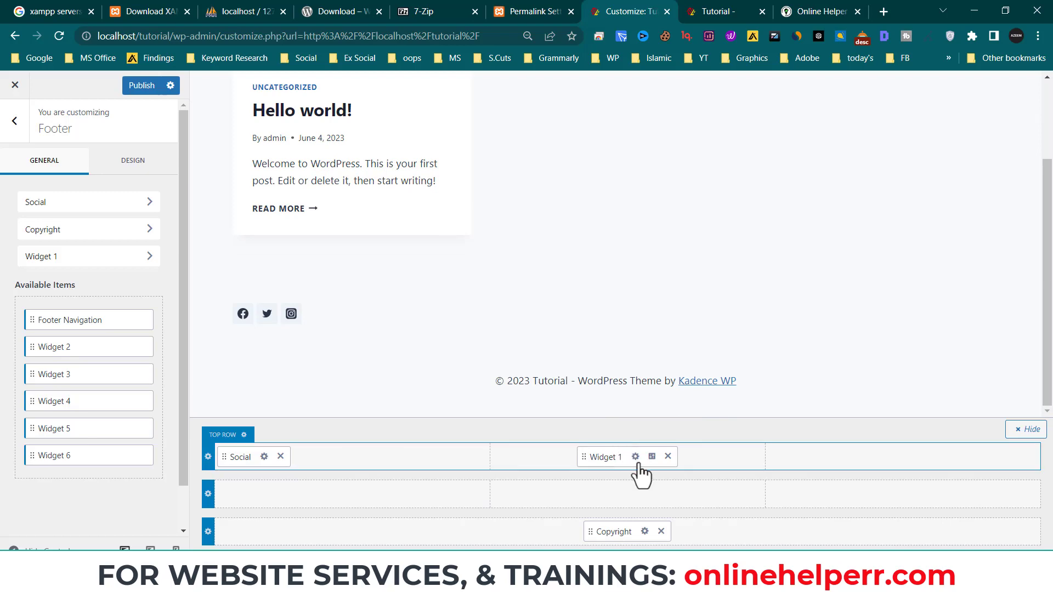
{"action": "left_click", "coordinate": [821, 11]}
{"action": "scroll", "coordinate": [510, 335], "scroll_direction": "up", "scroll_amount": 5}
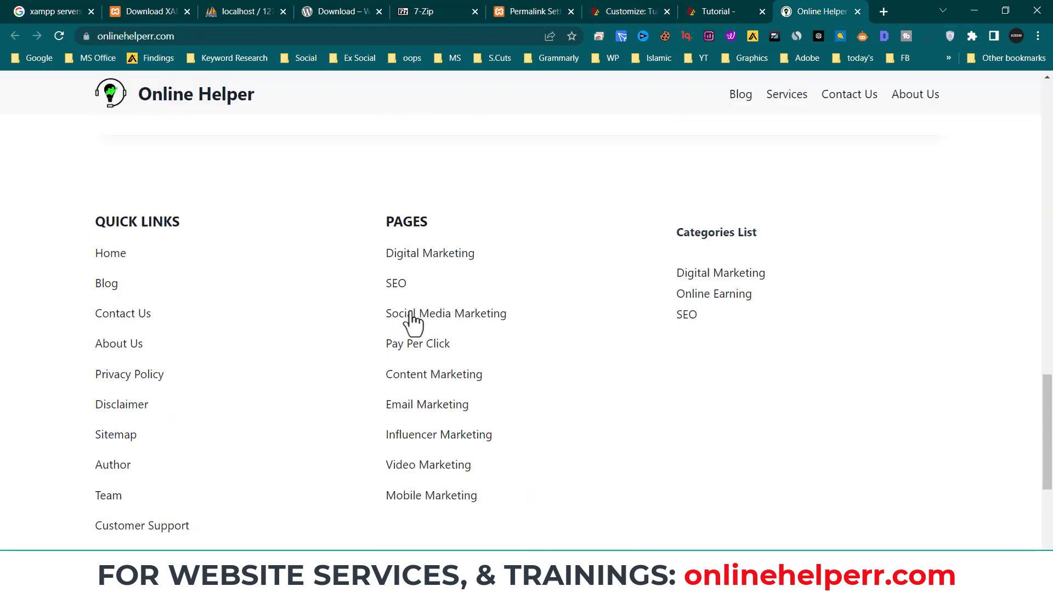
{"action": "left_click", "coordinate": [627, 12]}
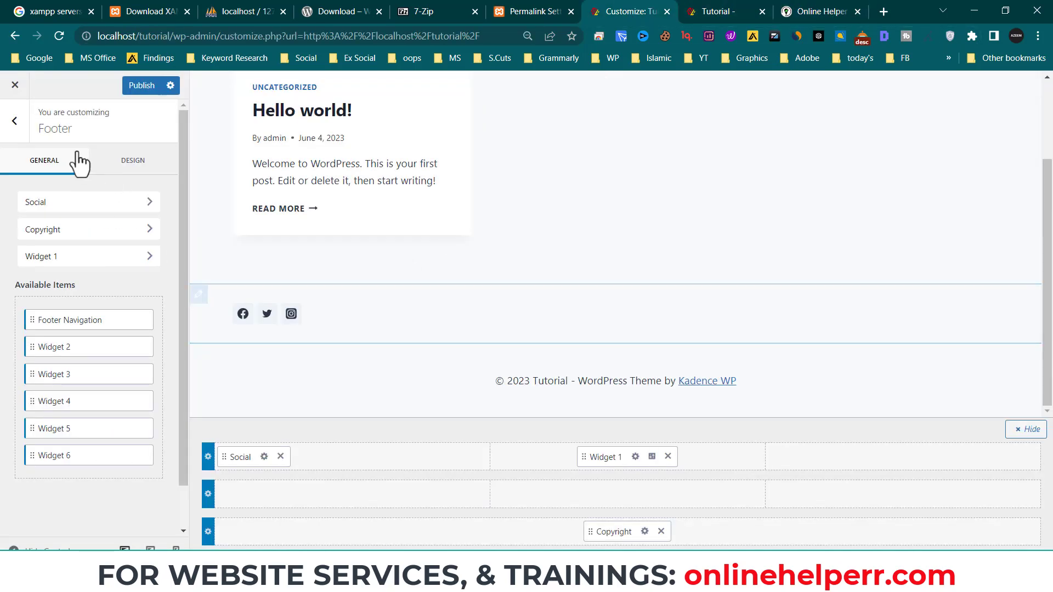
{"action": "left_click", "coordinate": [15, 121]}
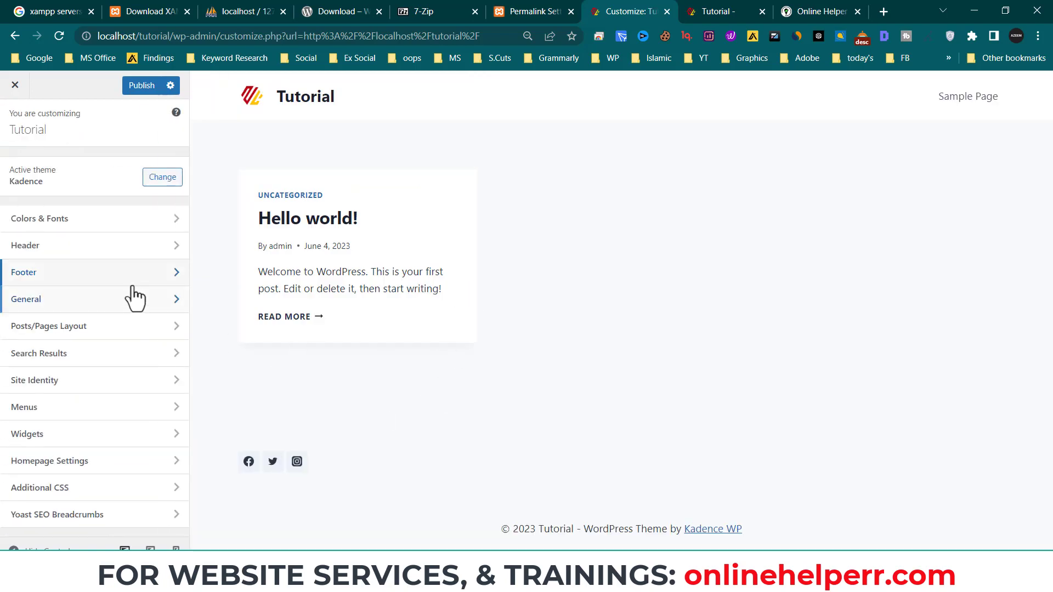
- Check General > Layout (1290 px content max width), then open the General Sidebar settings
{"action": "left_click", "coordinate": [77, 301]}
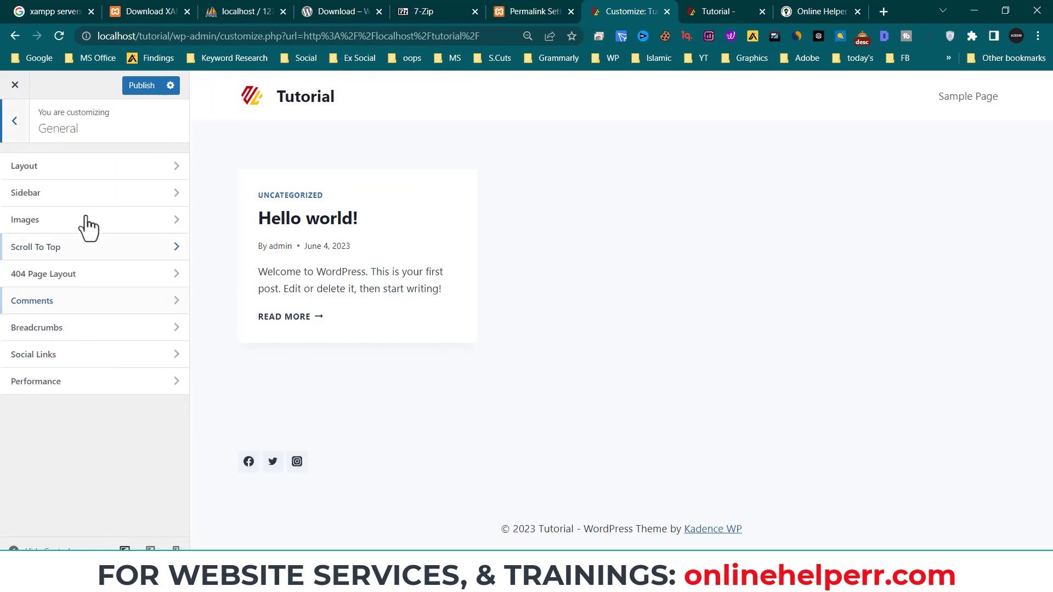
{"action": "left_click", "coordinate": [78, 175]}
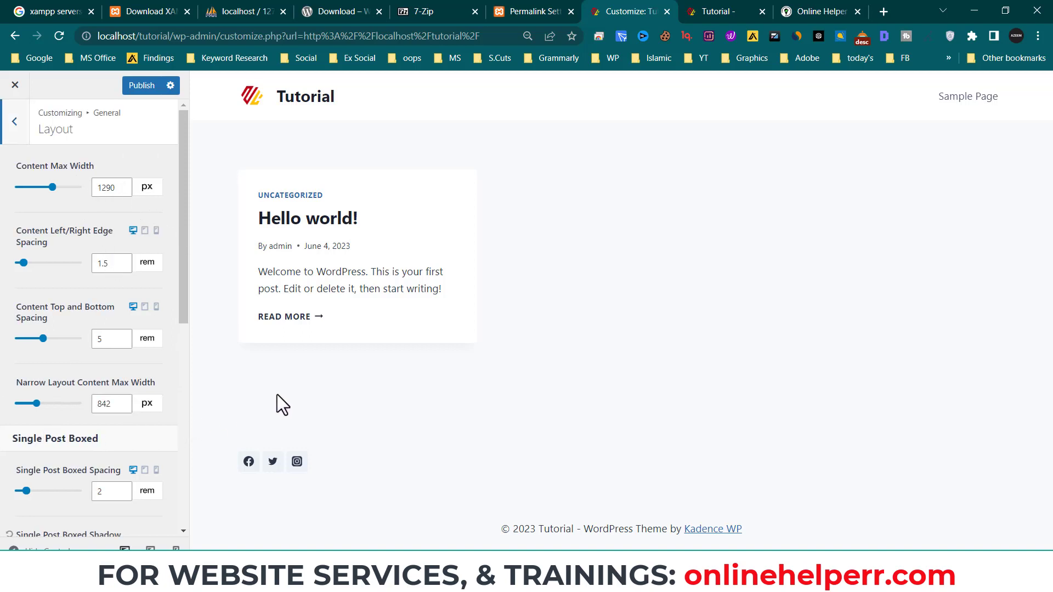
{"action": "left_click", "coordinate": [14, 121]}
{"action": "left_click", "coordinate": [49, 198]}
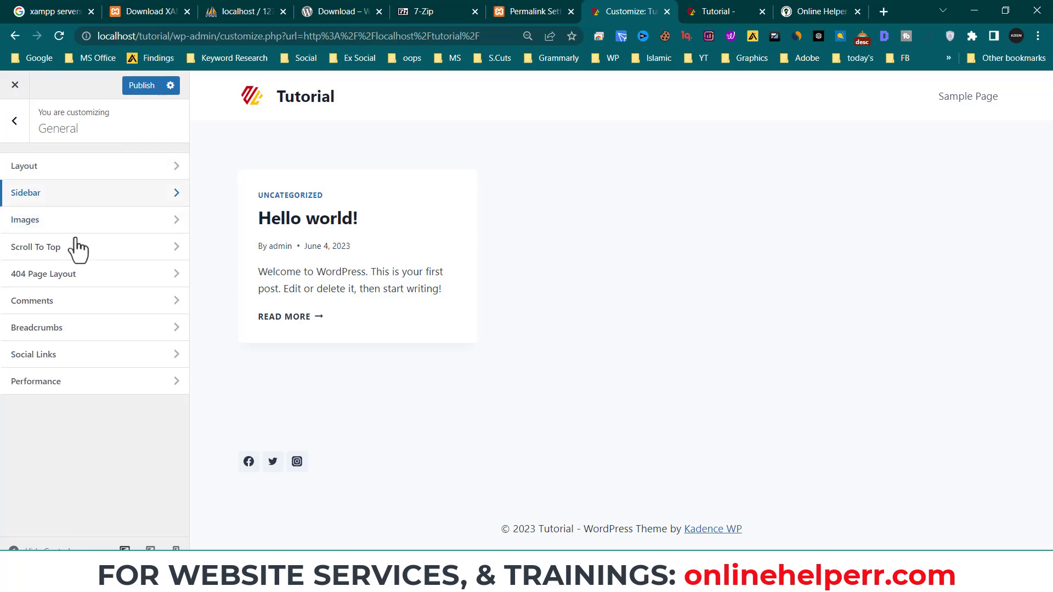
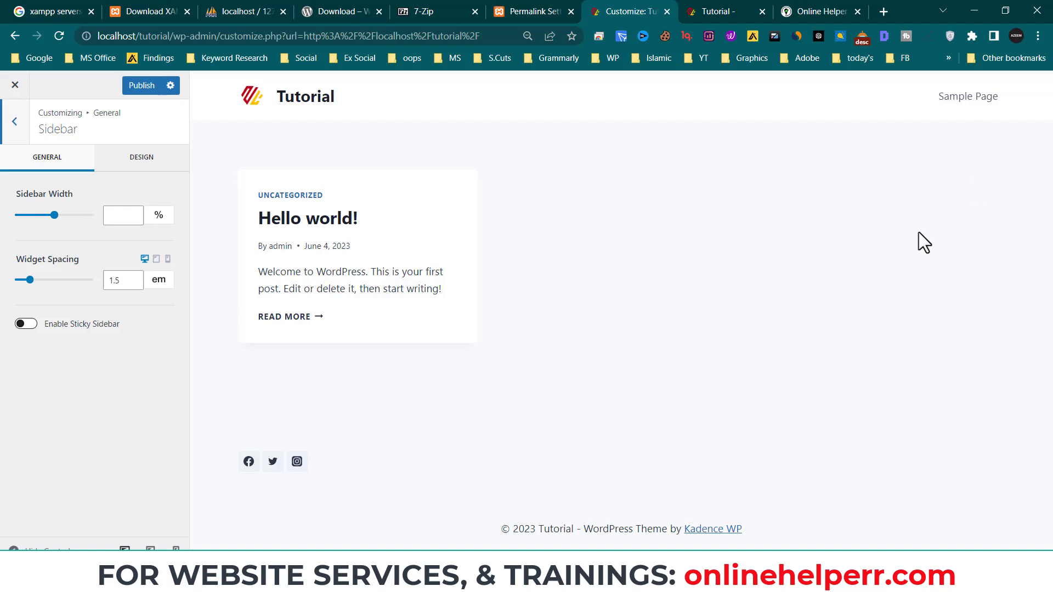
- Step back from Sidebar, glance at the Images settings, and return to the top-level Customizer list
{"action": "left_click", "coordinate": [14, 122]}
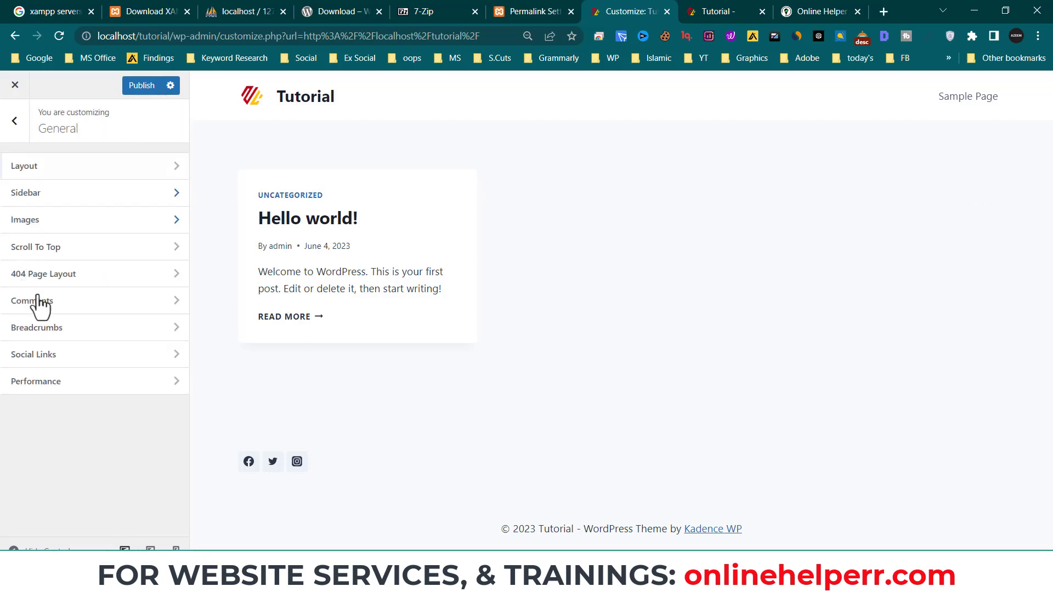
{"action": "left_click", "coordinate": [116, 230]}
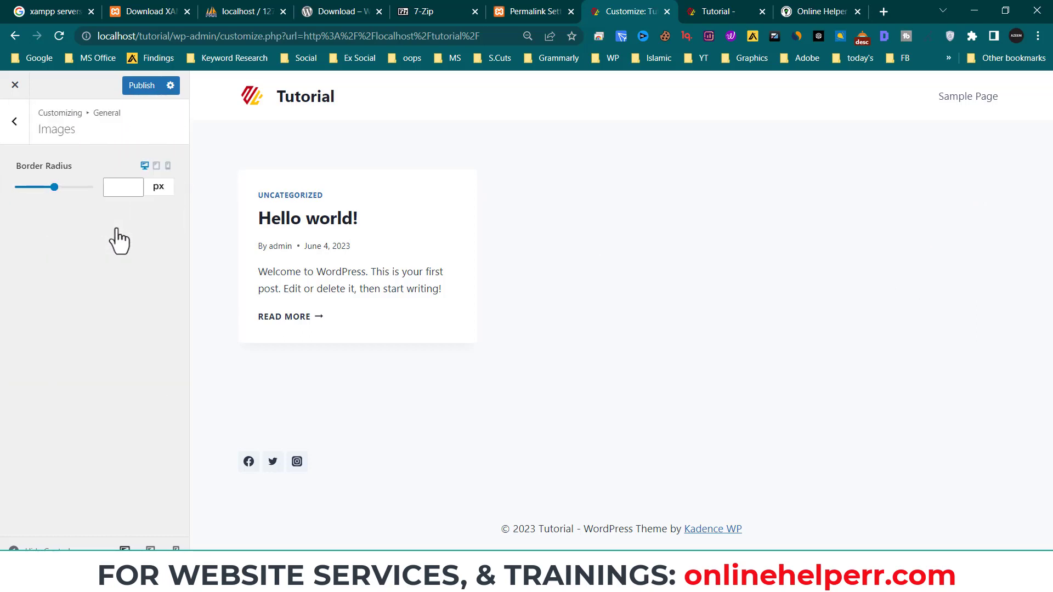
{"action": "left_click", "coordinate": [13, 123]}
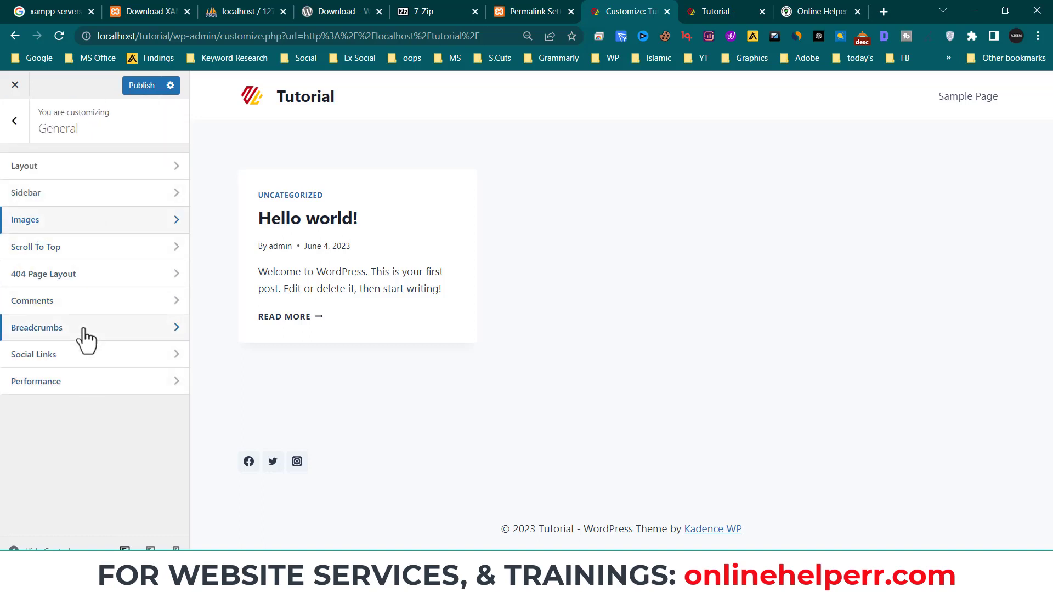
{"action": "left_click", "coordinate": [14, 120]}
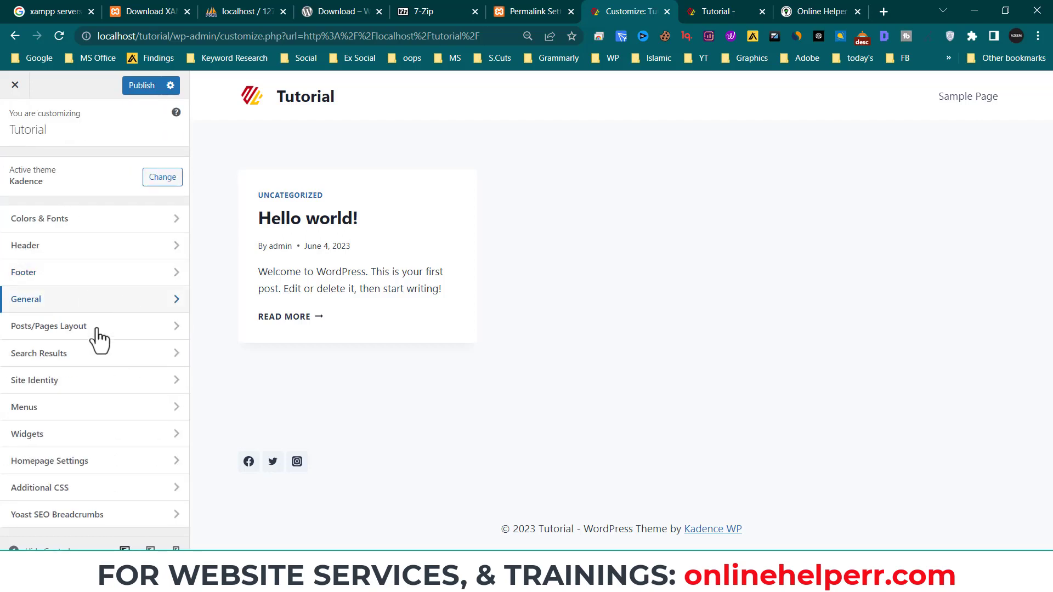
- Open Posts/Pages Layout > Page Layout to see Show Page Title and the Above Content layout
{"action": "left_click", "coordinate": [91, 333]}
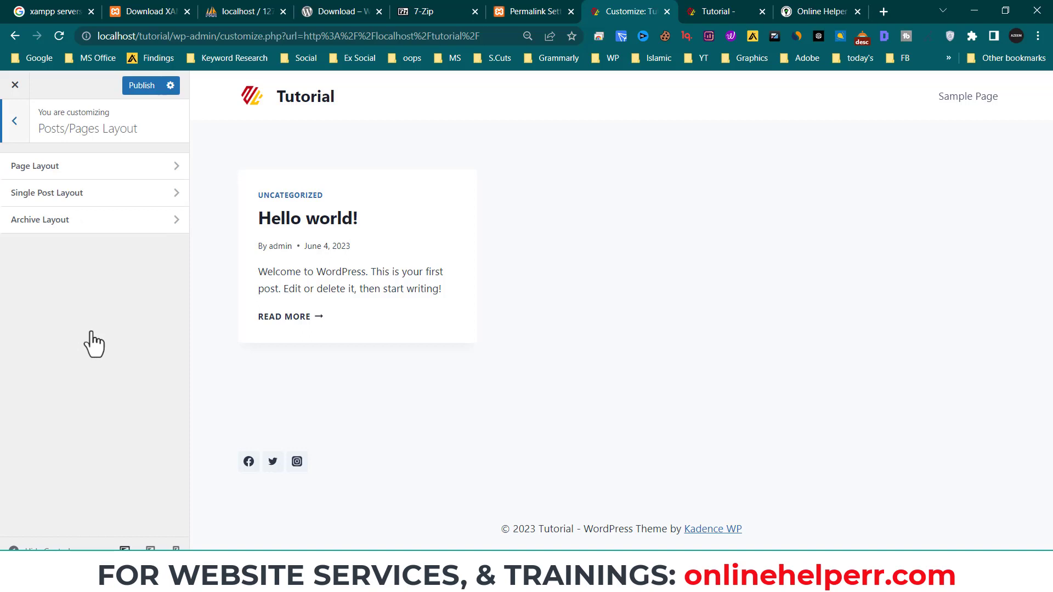
{"action": "left_click", "coordinate": [41, 168]}
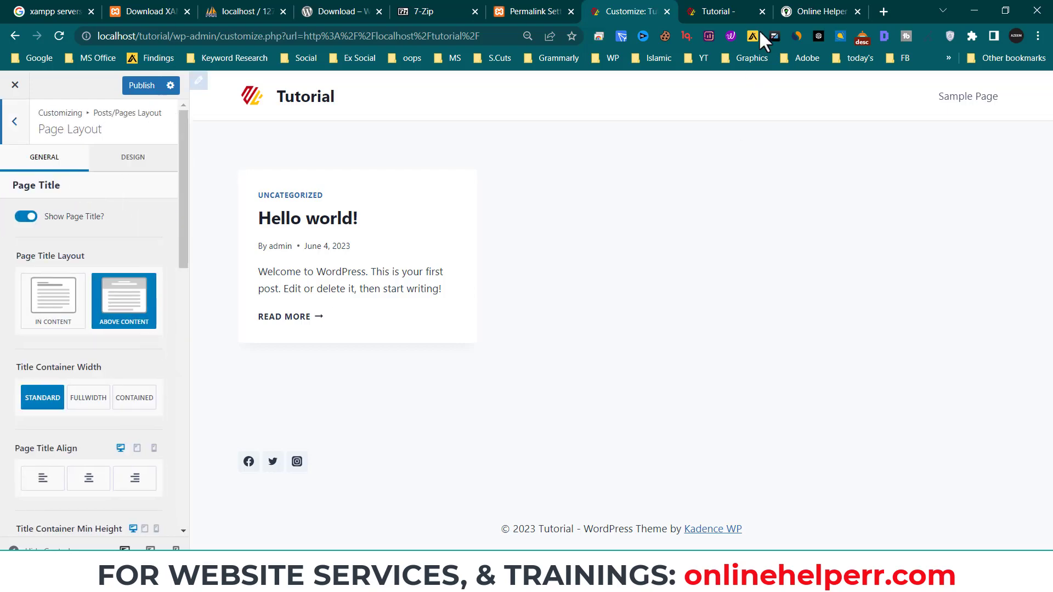
{"action": "left_click", "coordinate": [819, 11]}
- On the Online Helper site, browse Services and Blog, then open the 'B Love Network id kaise banaye' post
{"action": "scroll", "coordinate": [650, 258], "scroll_direction": "up", "scroll_amount": 20}
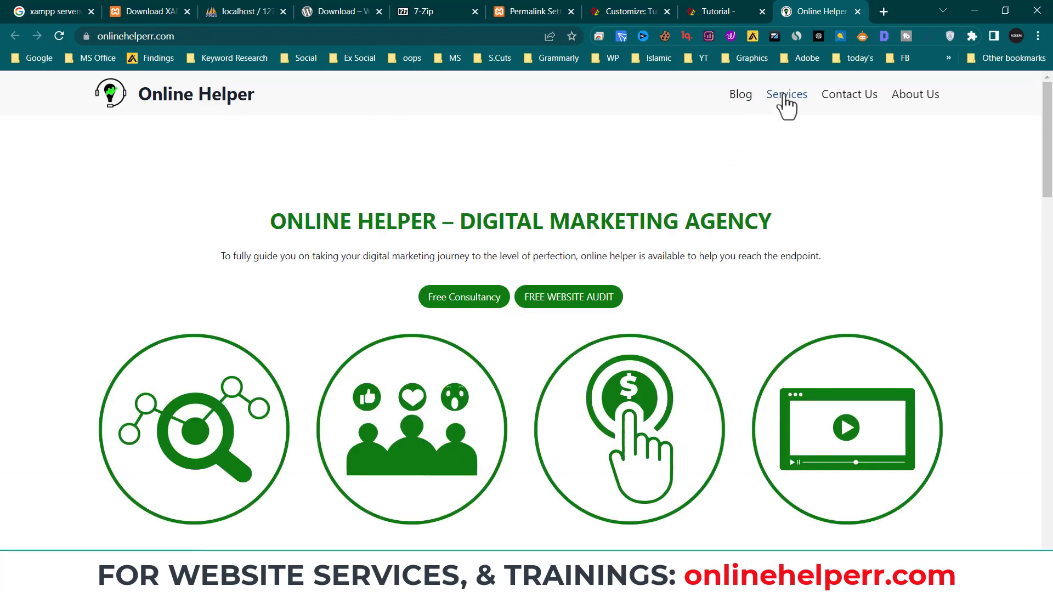
{"action": "left_click", "coordinate": [781, 95]}
{"action": "scroll", "coordinate": [626, 360], "scroll_direction": "down", "scroll_amount": 5}
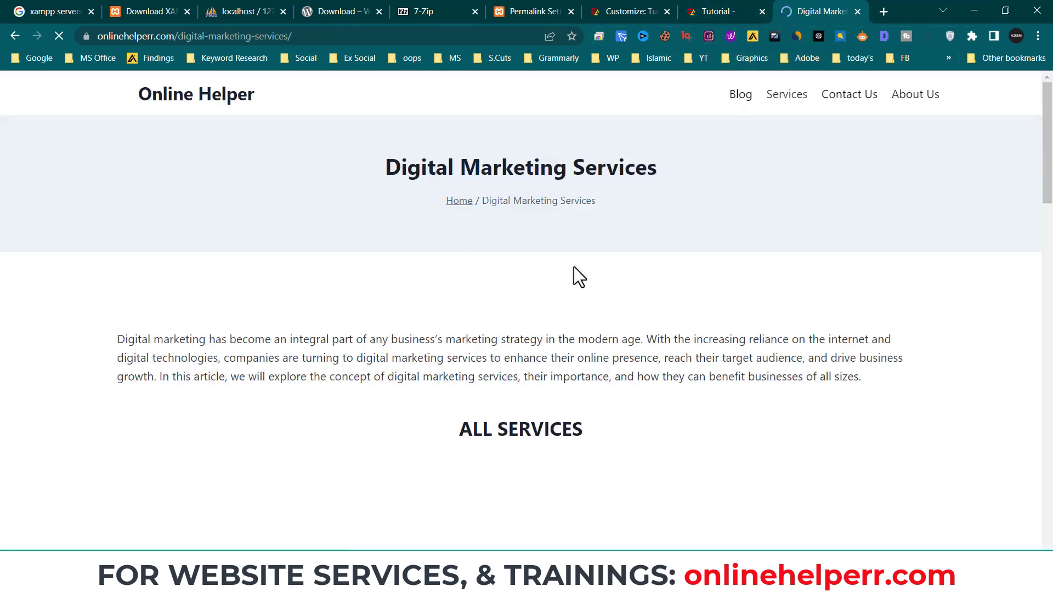
{"action": "scroll", "coordinate": [756, 325], "scroll_direction": "down", "scroll_amount": 10}
{"action": "scroll", "coordinate": [765, 375], "scroll_direction": "up", "scroll_amount": 10}
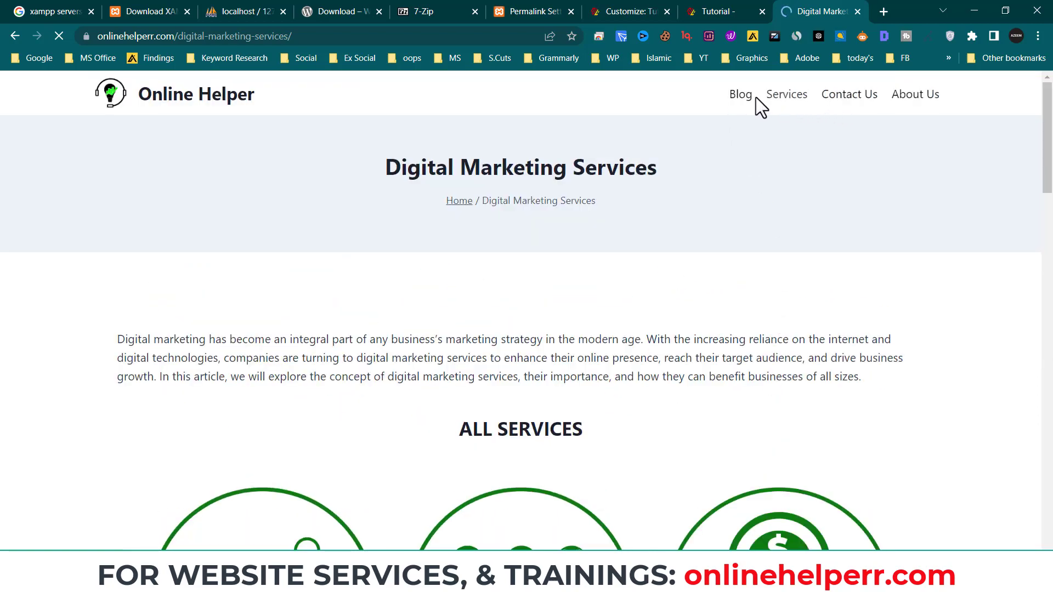
{"action": "left_click", "coordinate": [743, 96]}
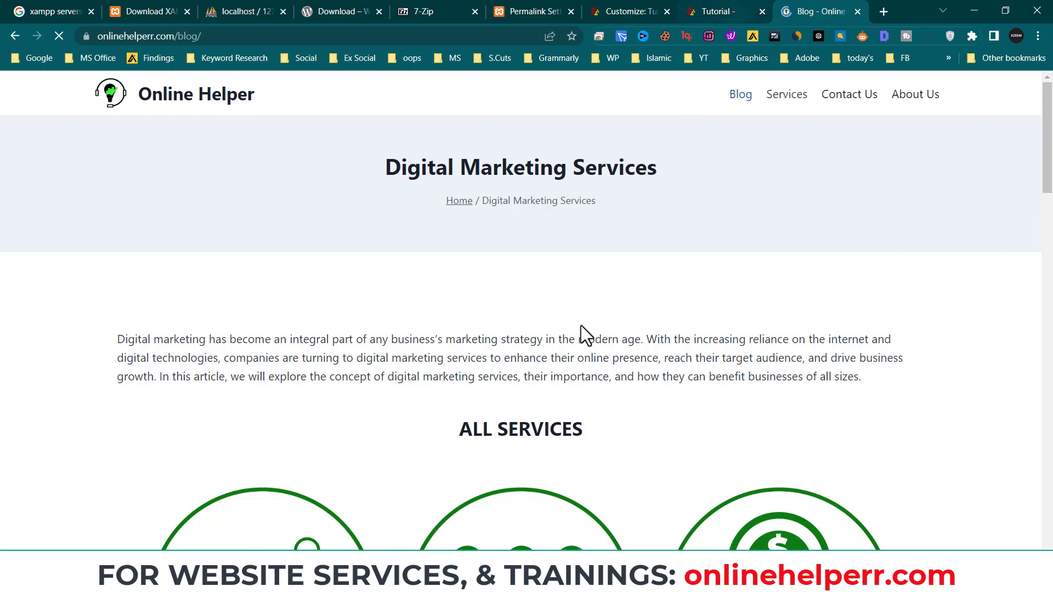
{"action": "scroll", "coordinate": [399, 387], "scroll_direction": "down", "scroll_amount": 1}
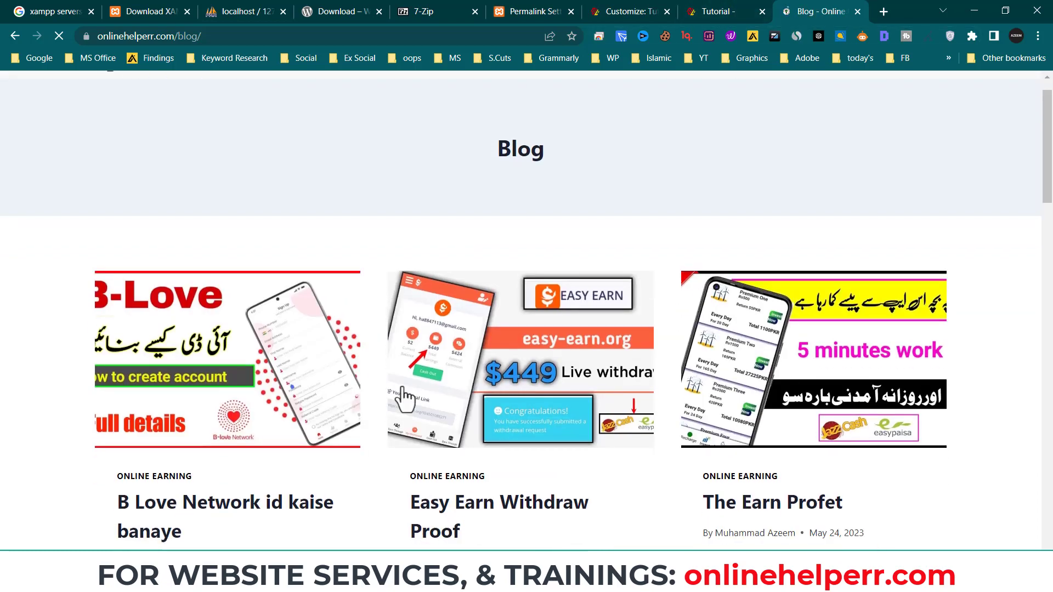
{"action": "left_click", "coordinate": [284, 353]}
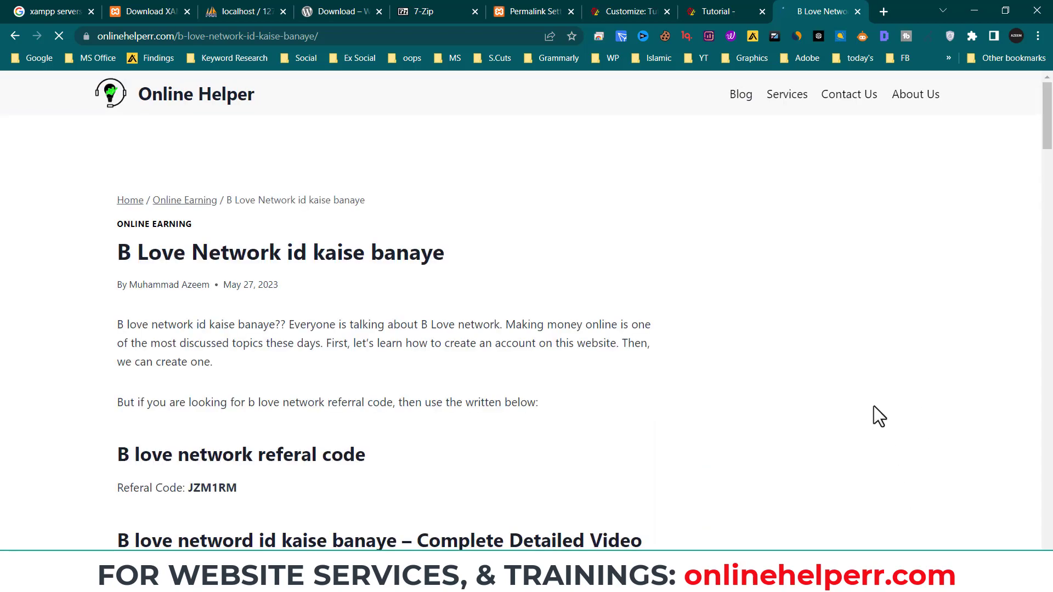
{"action": "scroll", "coordinate": [872, 378], "scroll_direction": "down", "scroll_amount": 9}
{"action": "scroll", "coordinate": [810, 384], "scroll_direction": "up", "scroll_amount": 10}
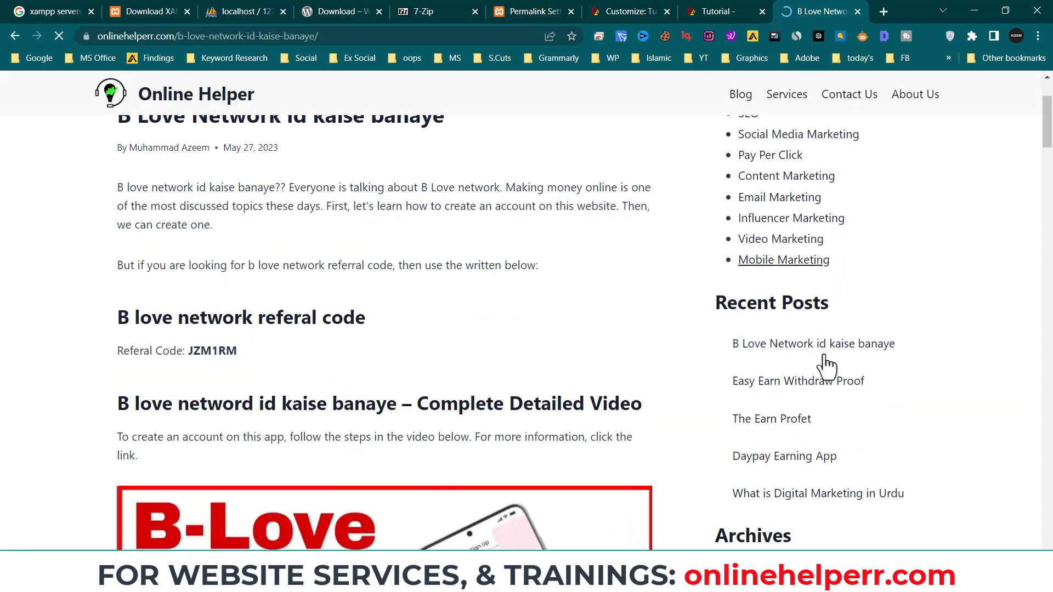
- Scroll through the Kadence Page Layout options in the Customizer
{"action": "left_click", "coordinate": [630, 11]}
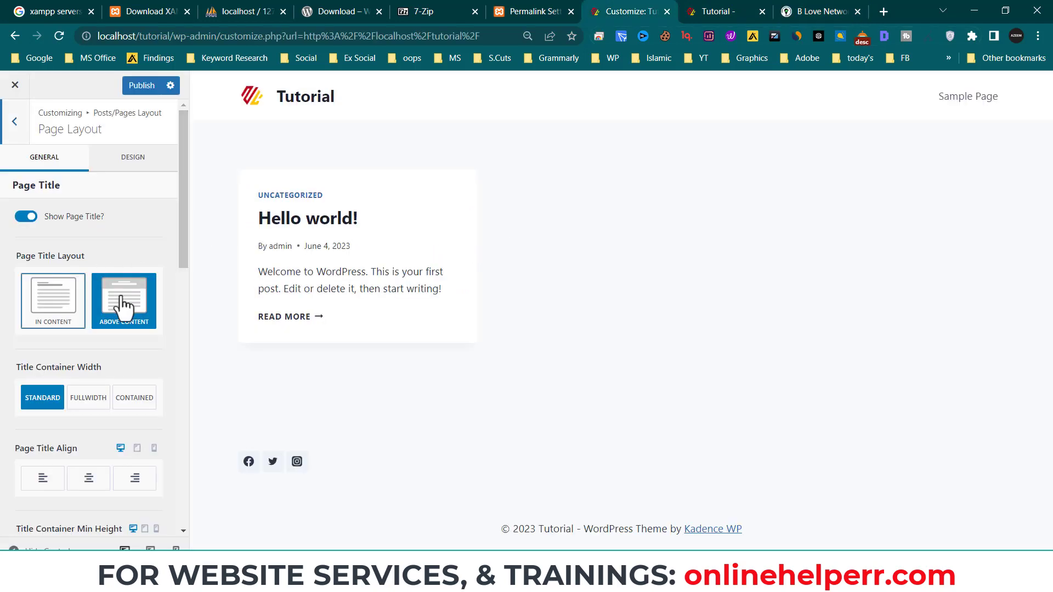
{"action": "scroll", "coordinate": [61, 334], "scroll_direction": "down", "scroll_amount": 1}
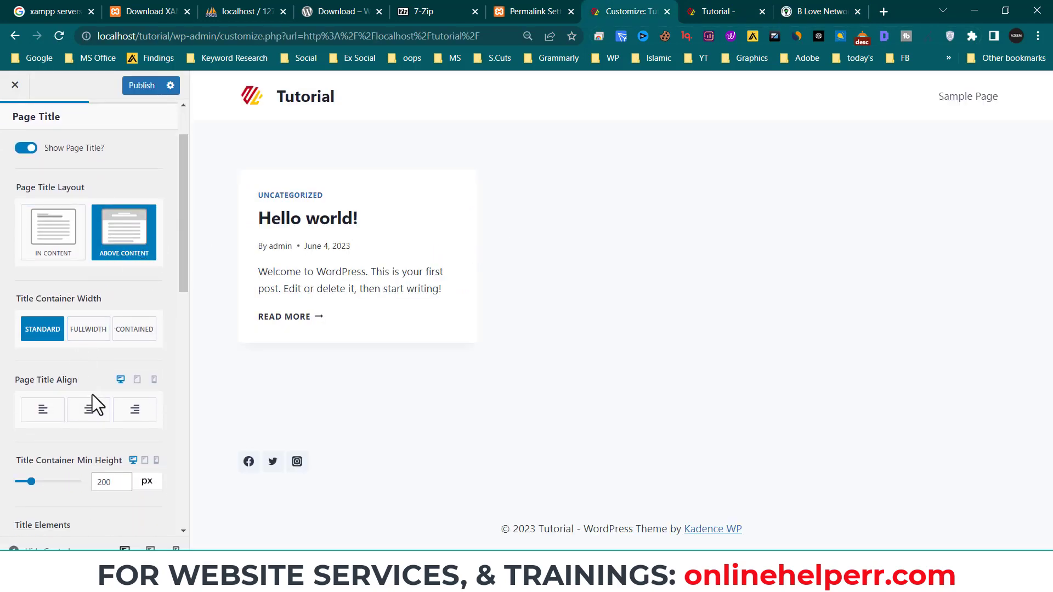
{"action": "scroll", "coordinate": [98, 378], "scroll_direction": "down", "scroll_amount": 2}
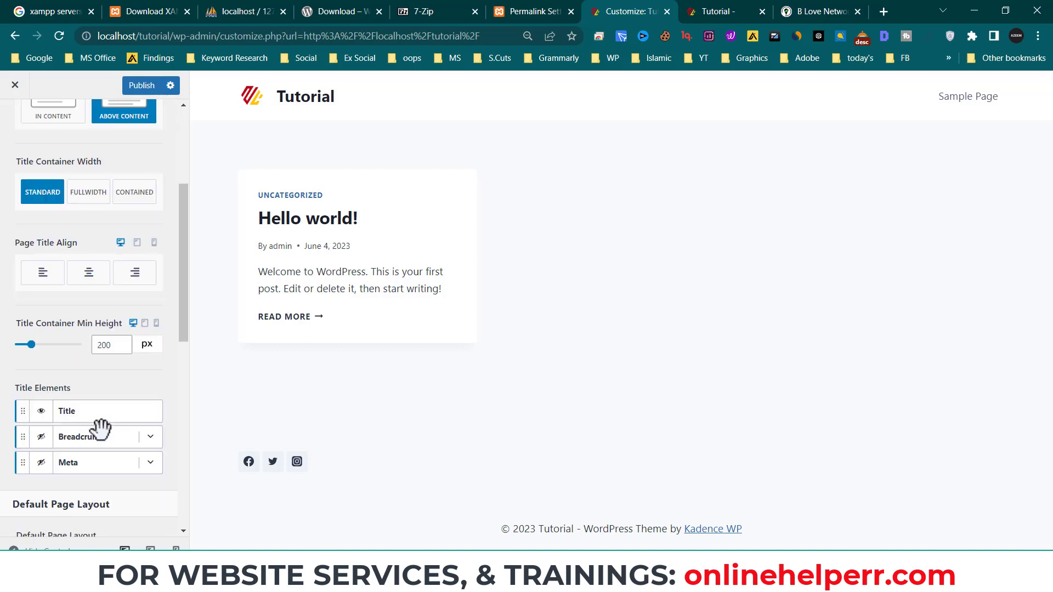
{"action": "scroll", "coordinate": [153, 485], "scroll_direction": "down", "scroll_amount": 3}
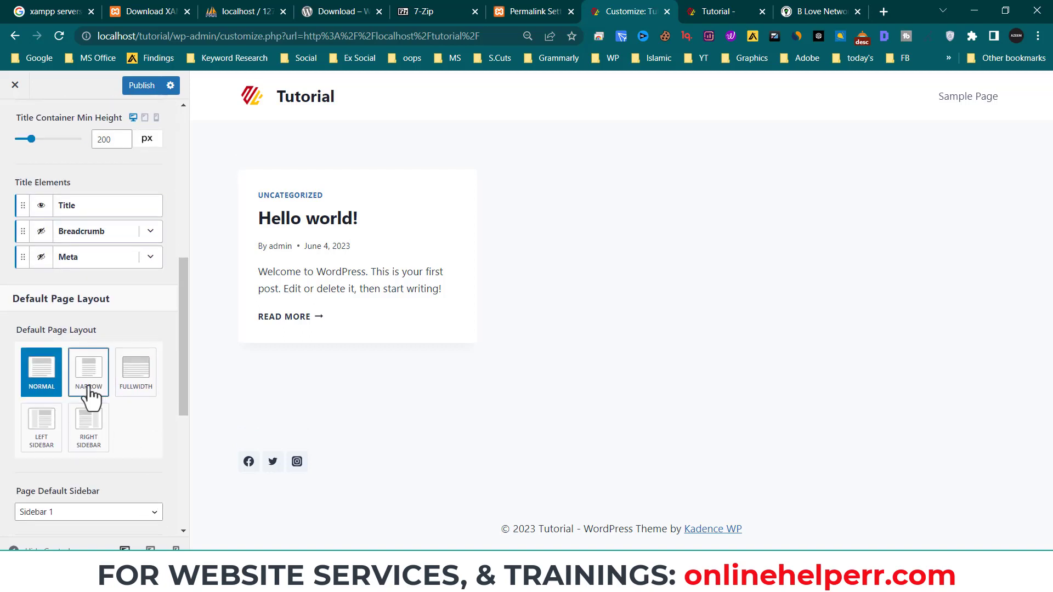
{"action": "left_click_drag", "start_coordinate": [94, 328], "coordinate": [14, 330]}
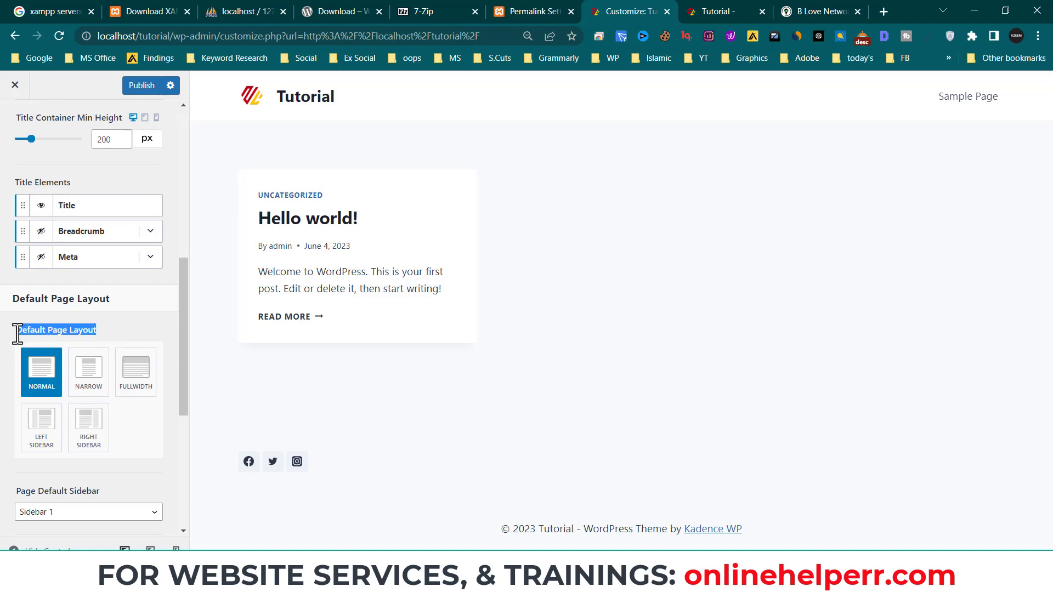
{"action": "scroll", "coordinate": [94, 419], "scroll_direction": "down", "scroll_amount": 1}
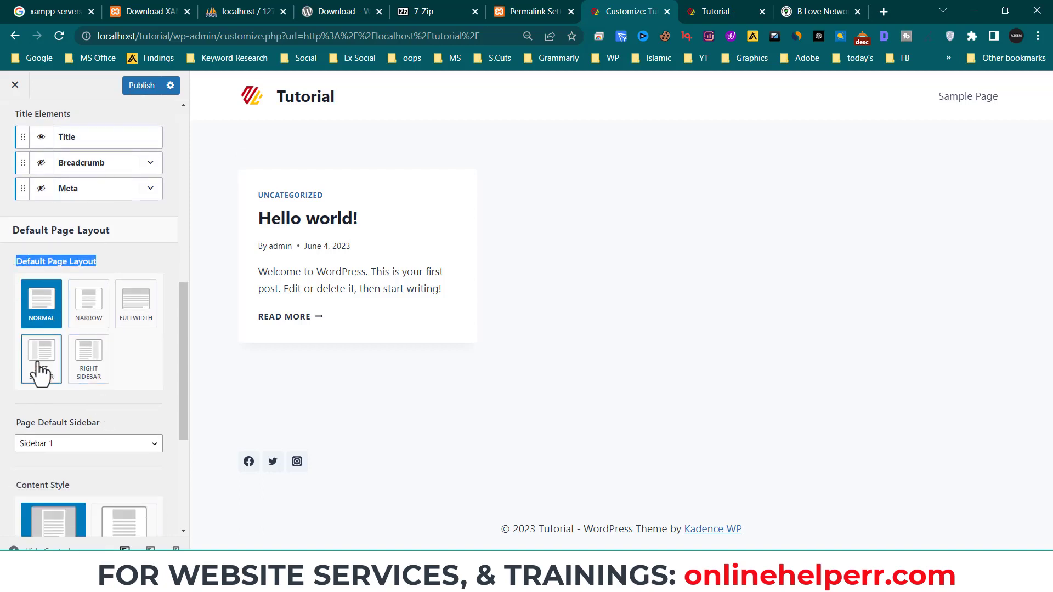
- Compare the Page Layout settings with the reference article, then return to Posts/Pages Layout unchanged
{"action": "left_click", "coordinate": [823, 11]}
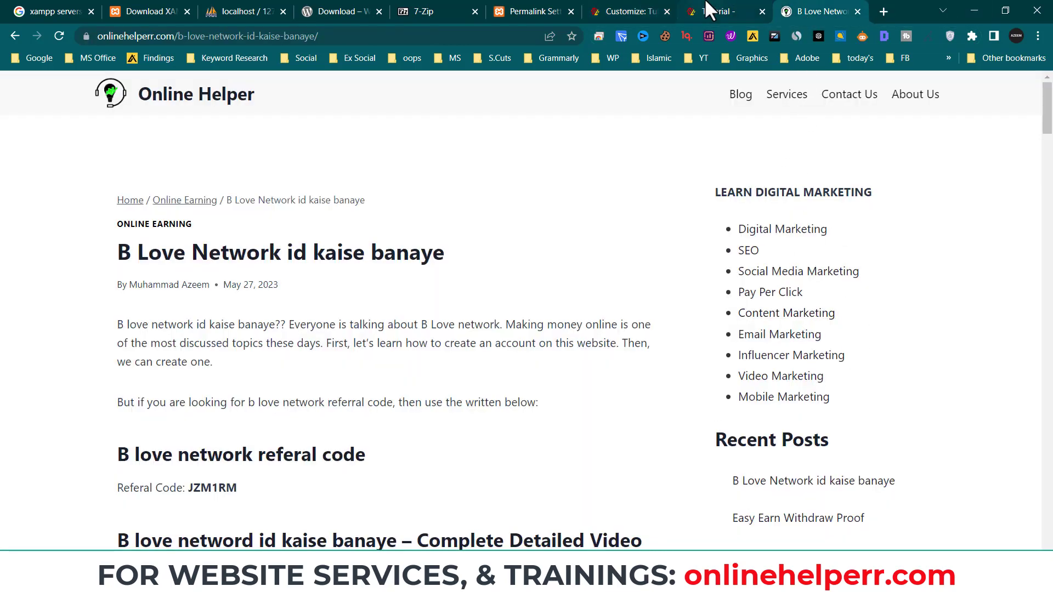
{"action": "left_click", "coordinate": [626, 12]}
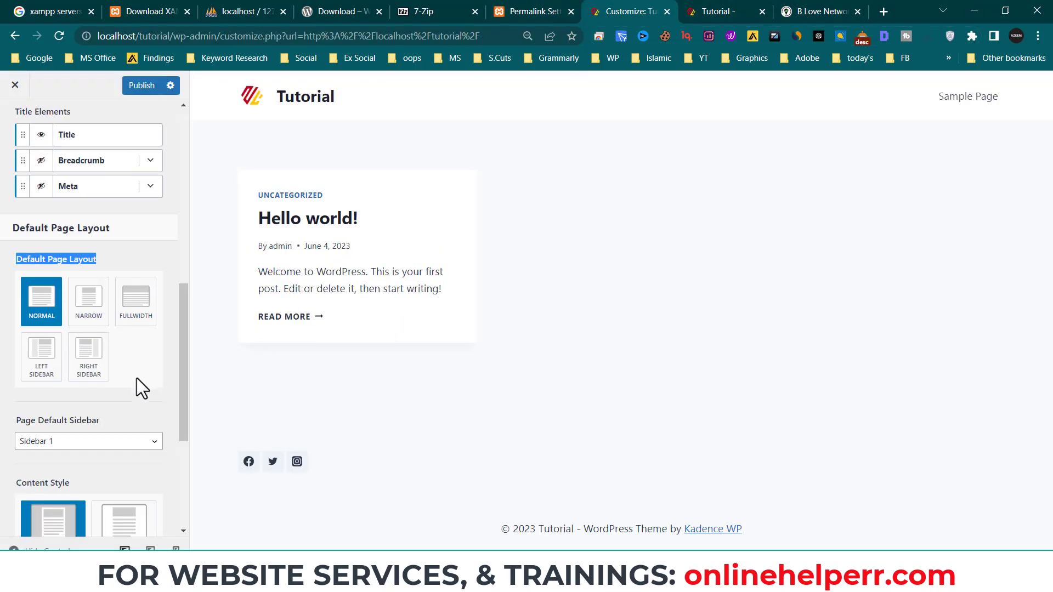
{"action": "scroll", "coordinate": [126, 412], "scroll_direction": "down", "scroll_amount": 5}
{"action": "scroll", "coordinate": [113, 455], "scroll_direction": "up", "scroll_amount": 10}
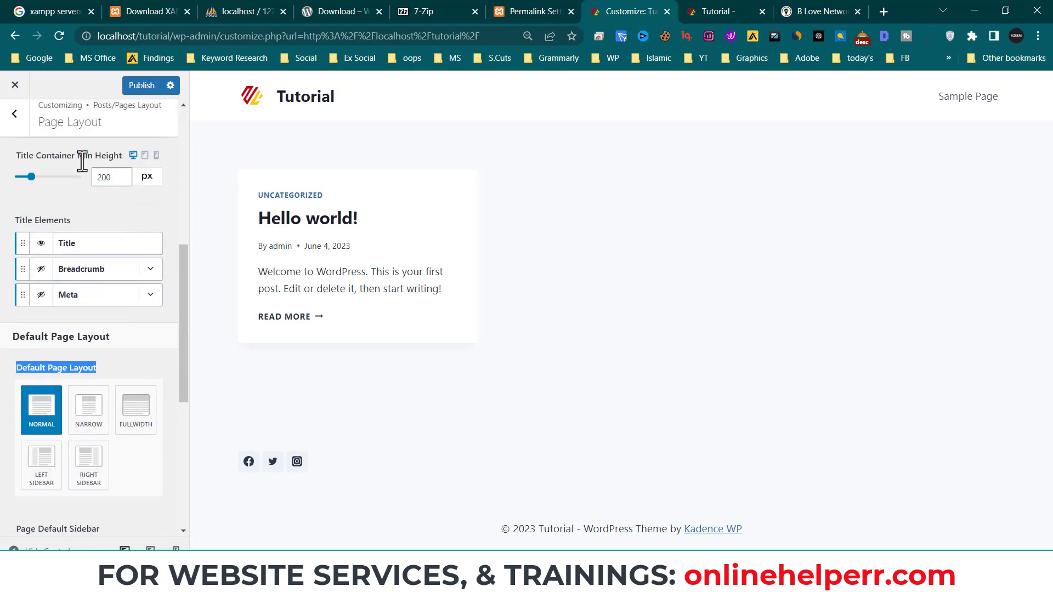
{"action": "left_click", "coordinate": [818, 14]}
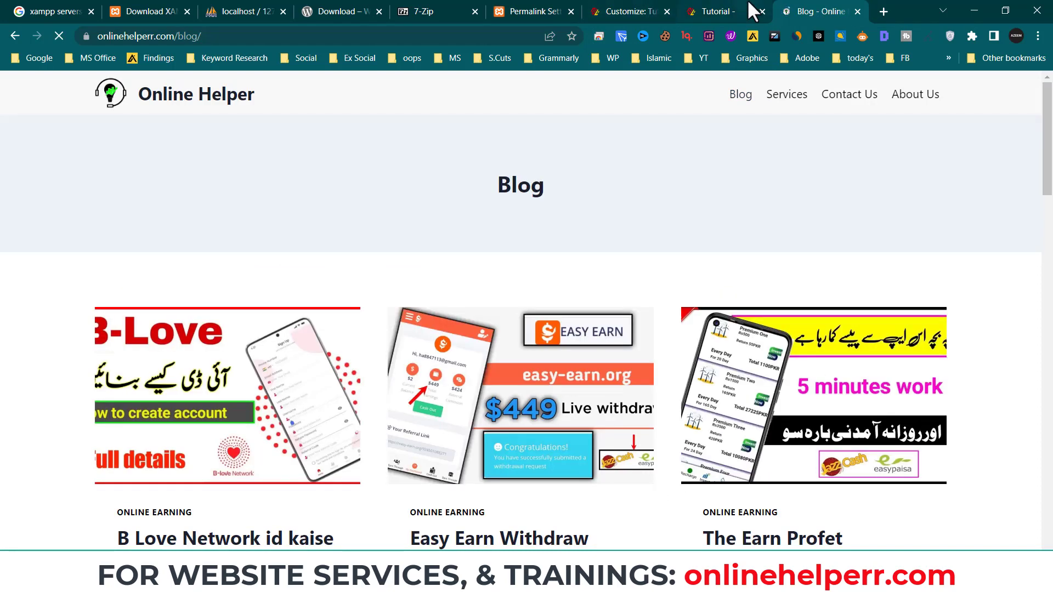
{"action": "left_click", "coordinate": [723, 12]}
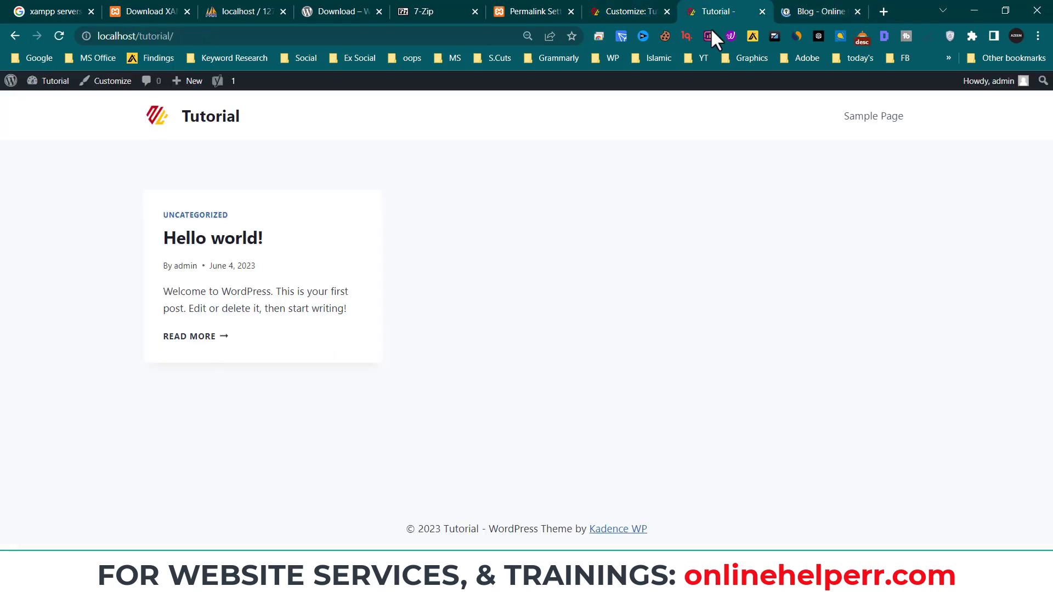
{"action": "left_click", "coordinate": [639, 10]}
{"action": "scroll", "coordinate": [142, 409], "scroll_direction": "down", "scroll_amount": 6}
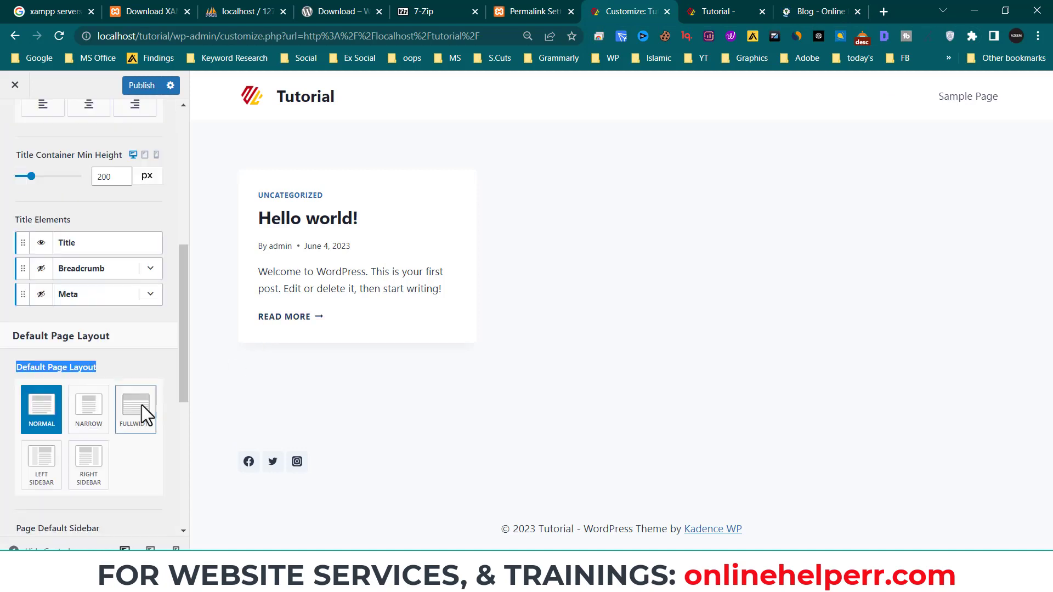
{"action": "scroll", "coordinate": [130, 329], "scroll_direction": "up", "scroll_amount": 9}
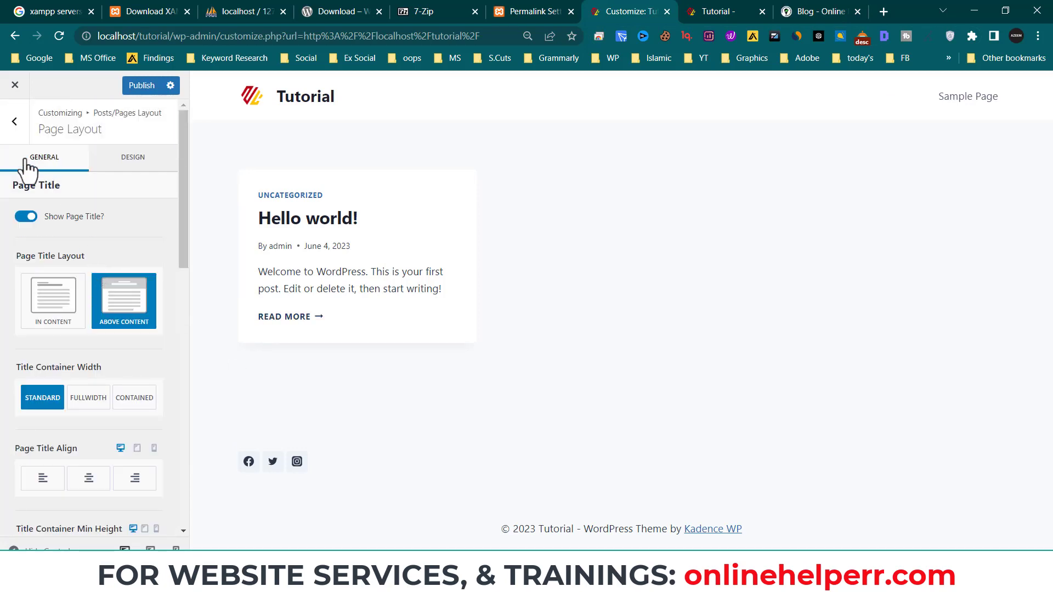
{"action": "left_click", "coordinate": [14, 121]}
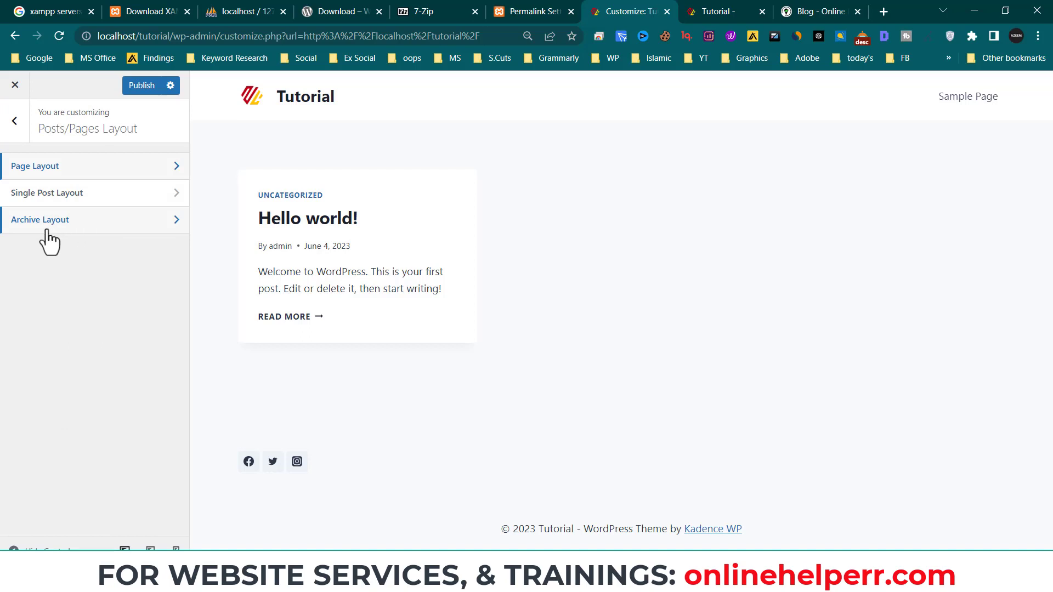
- Under Menus, create 'Main Menu' with the Primary location ticked and proceed to adding items
{"action": "left_click", "coordinate": [22, 132]}
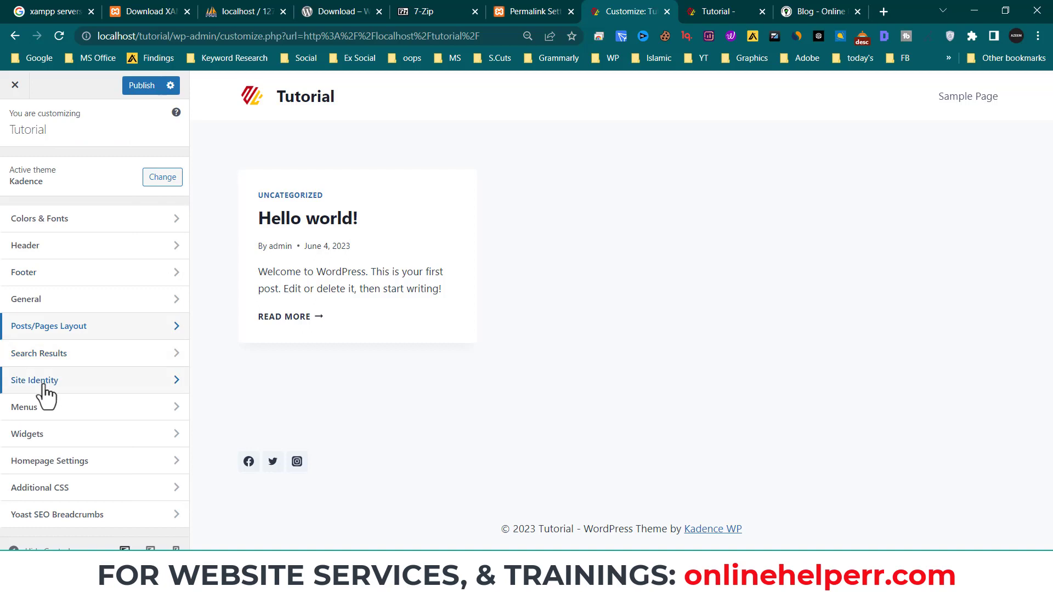
{"action": "left_click", "coordinate": [75, 415]}
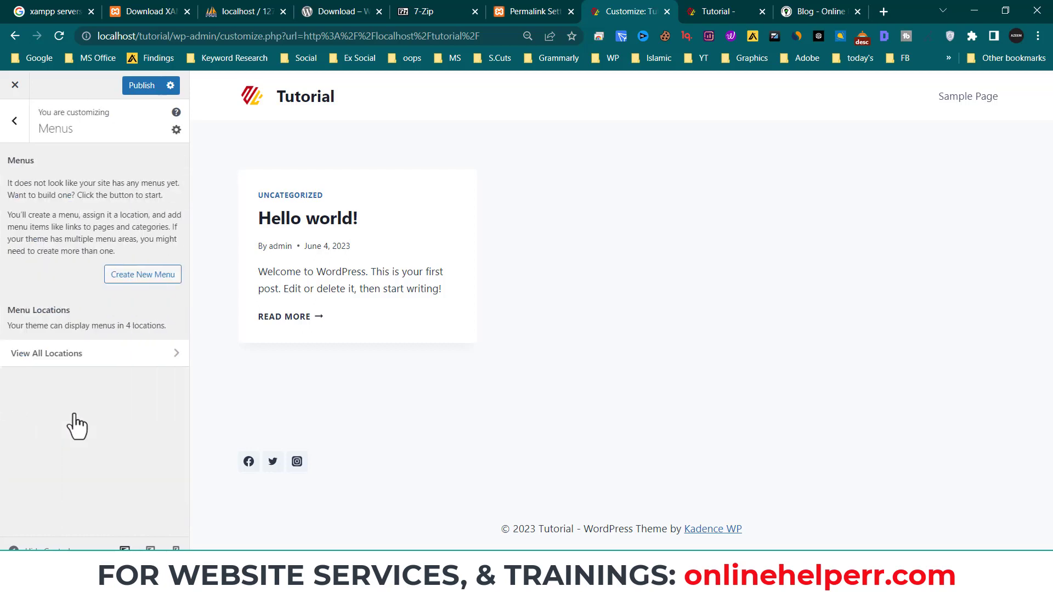
{"action": "left_click", "coordinate": [164, 279]}
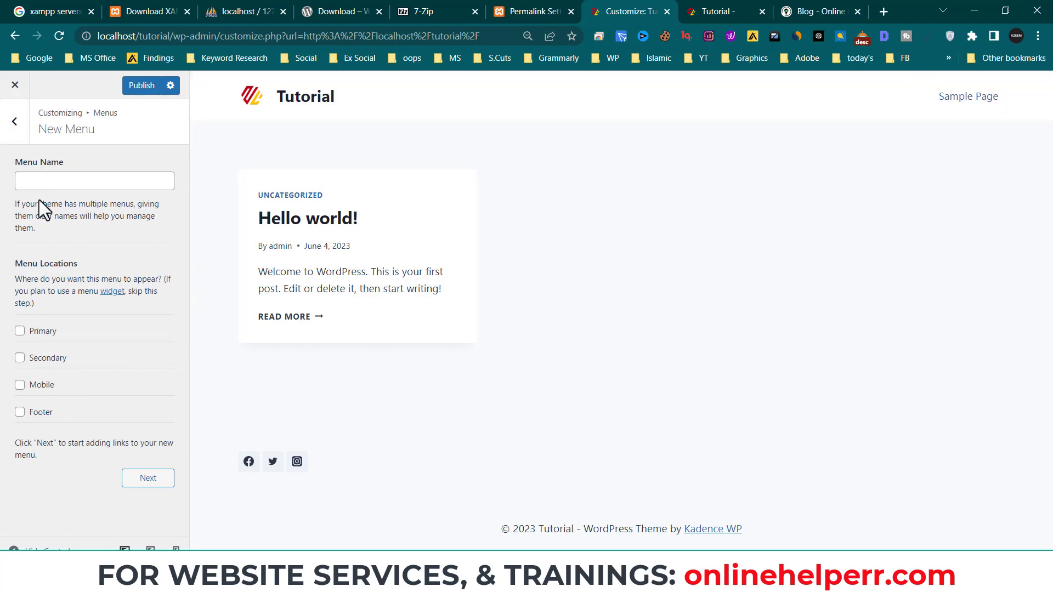
{"action": "left_click", "coordinate": [19, 331]}
{"action": "left_click", "coordinate": [142, 482]}
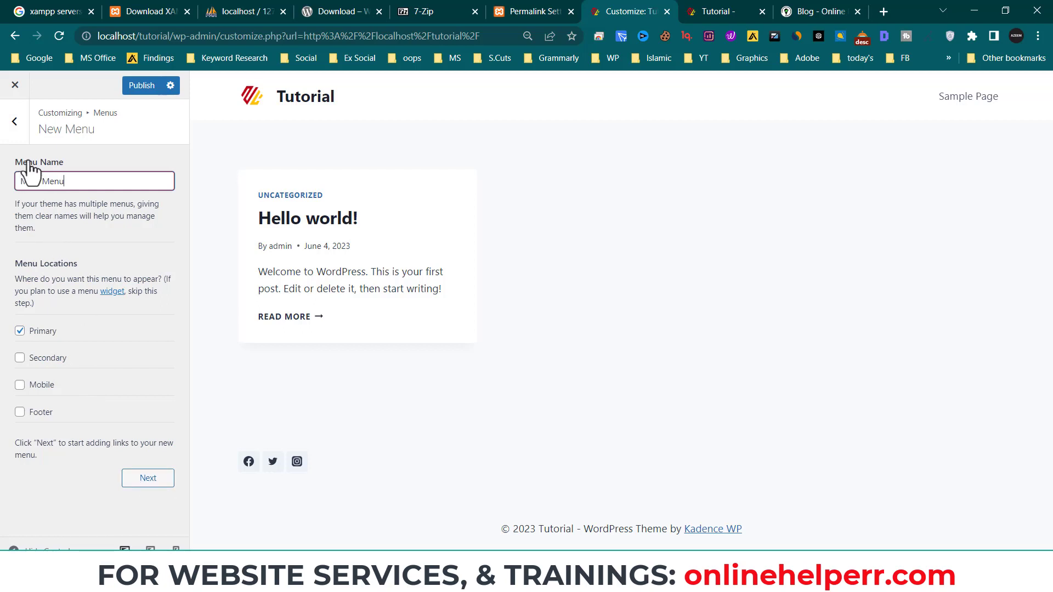
{"action": "left_click", "coordinate": [156, 485]}
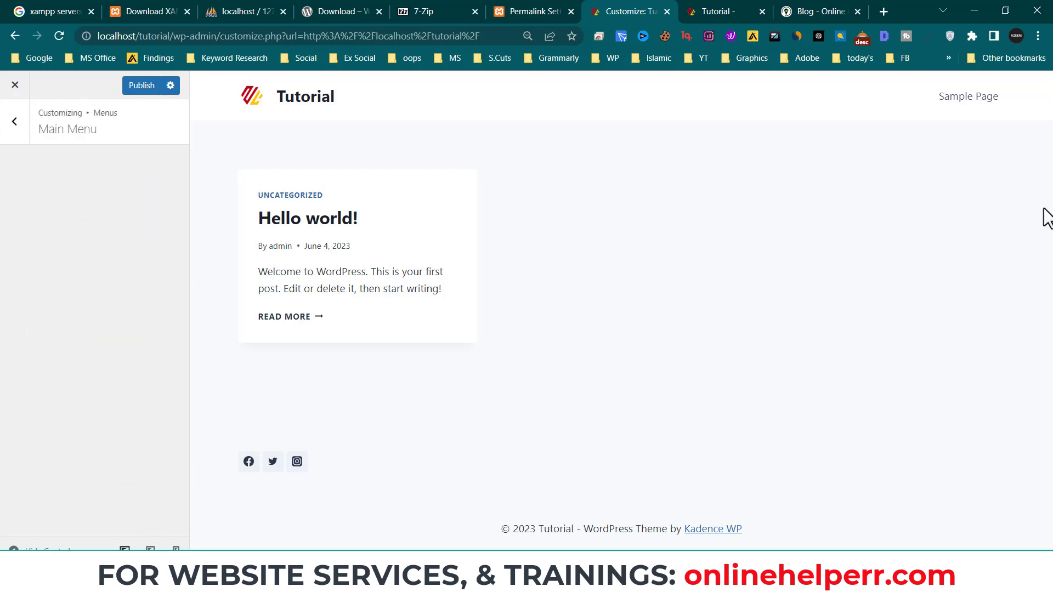
- Add a Blog custom link with URL # to Main Menu
{"action": "left_click", "coordinate": [147, 270]}
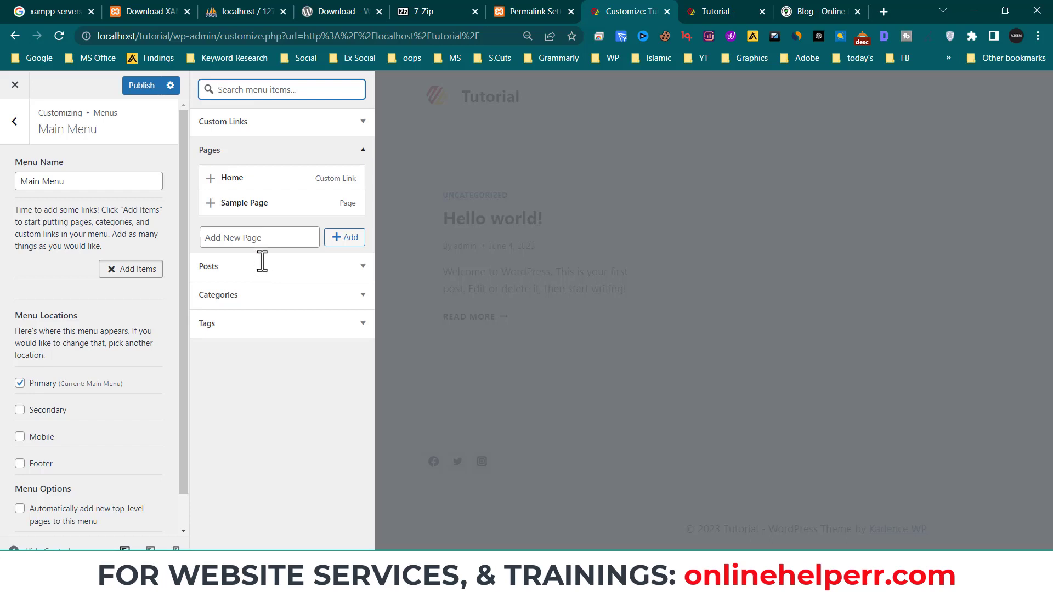
{"action": "left_click", "coordinate": [258, 126]}
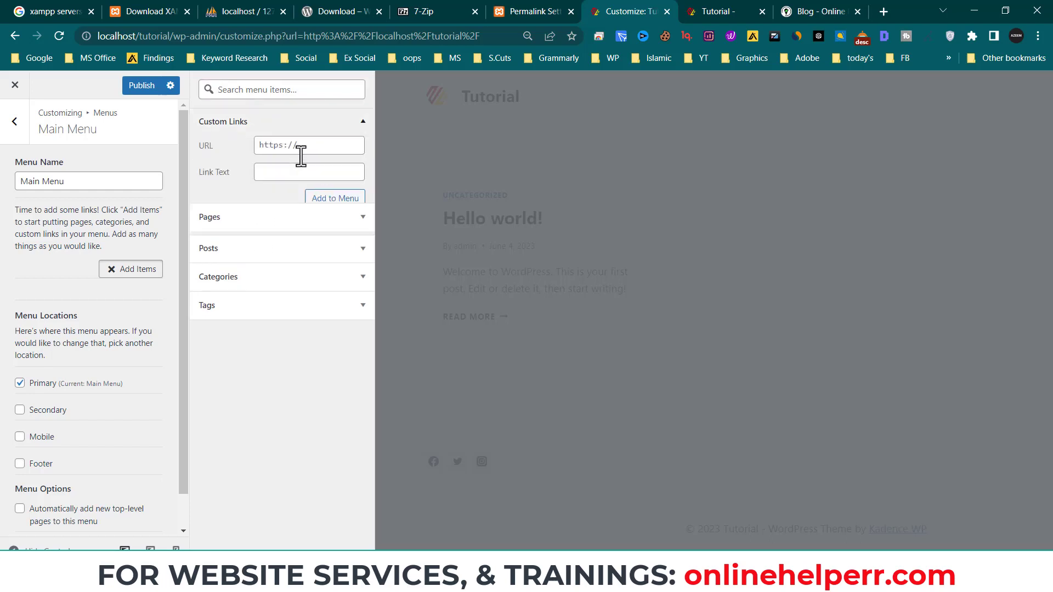
{"action": "left_click", "coordinate": [284, 146]}
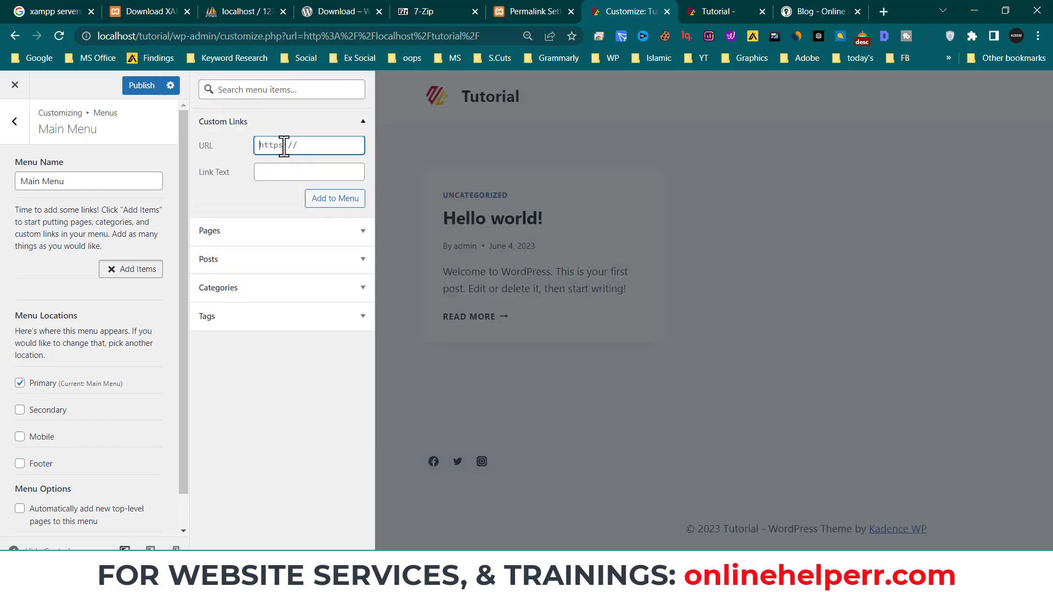
{"action": "type", "text": "#"}
{"action": "left_click", "coordinate": [280, 172]}
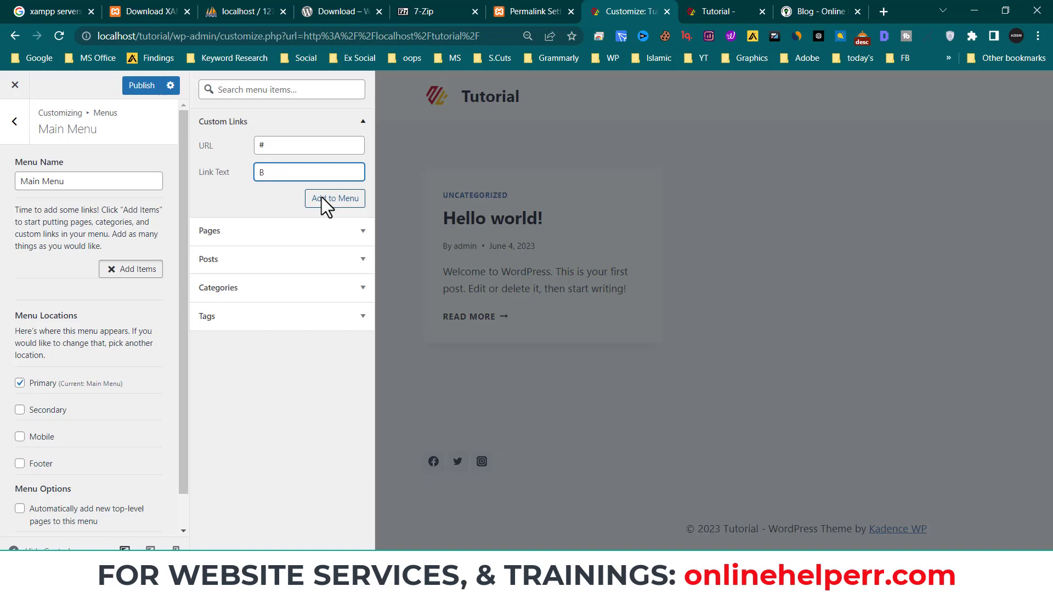
{"action": "left_click", "coordinate": [327, 203]}
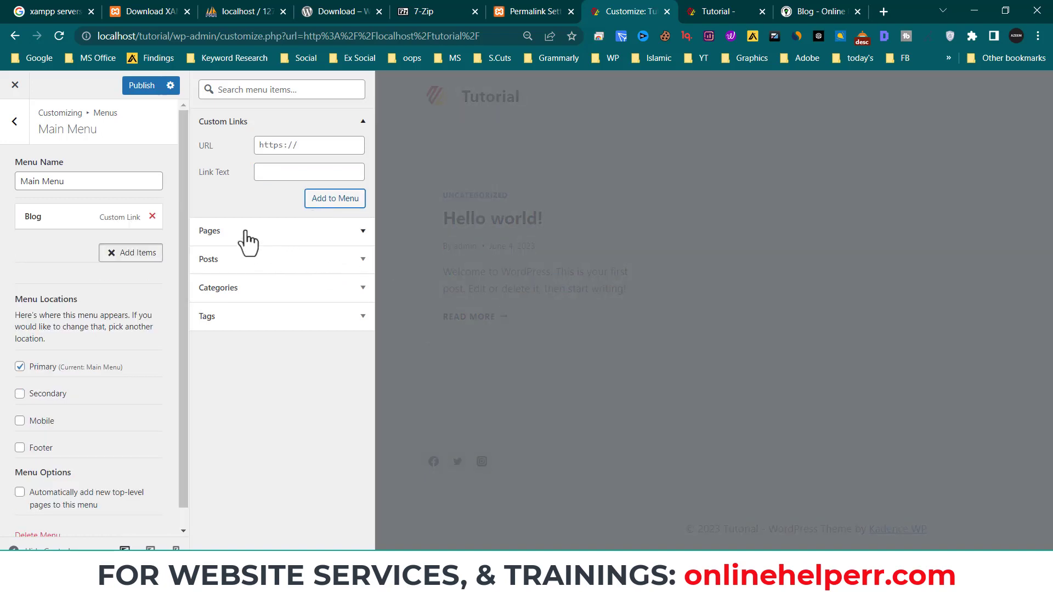
{"action": "left_click", "coordinate": [332, 200]}
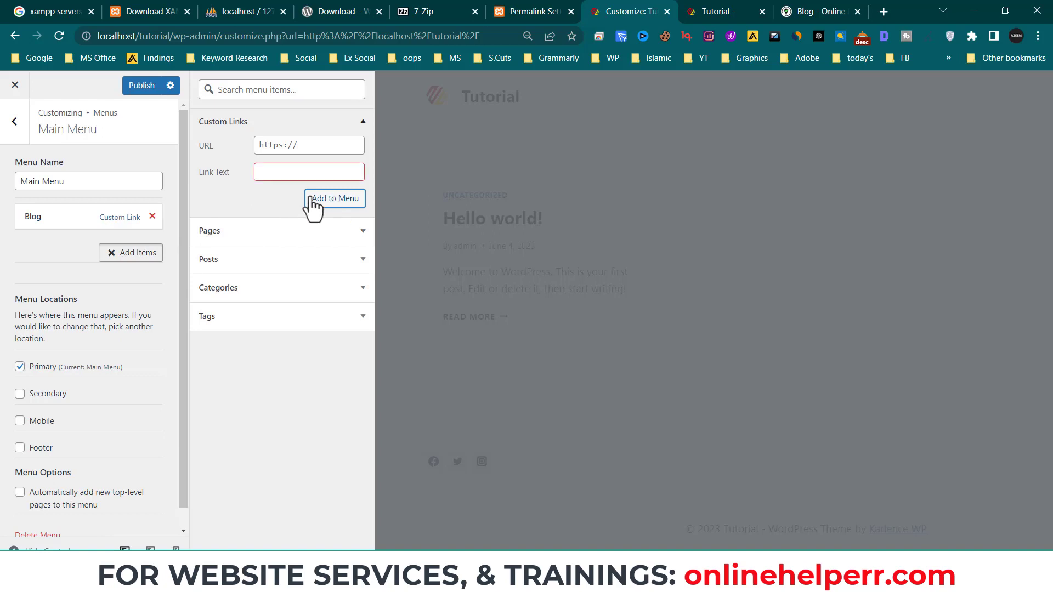
{"action": "left_click", "coordinate": [290, 133]}
- Add Contact Us and Services custom links, both pointing to #
{"action": "left_click", "coordinate": [278, 151]}
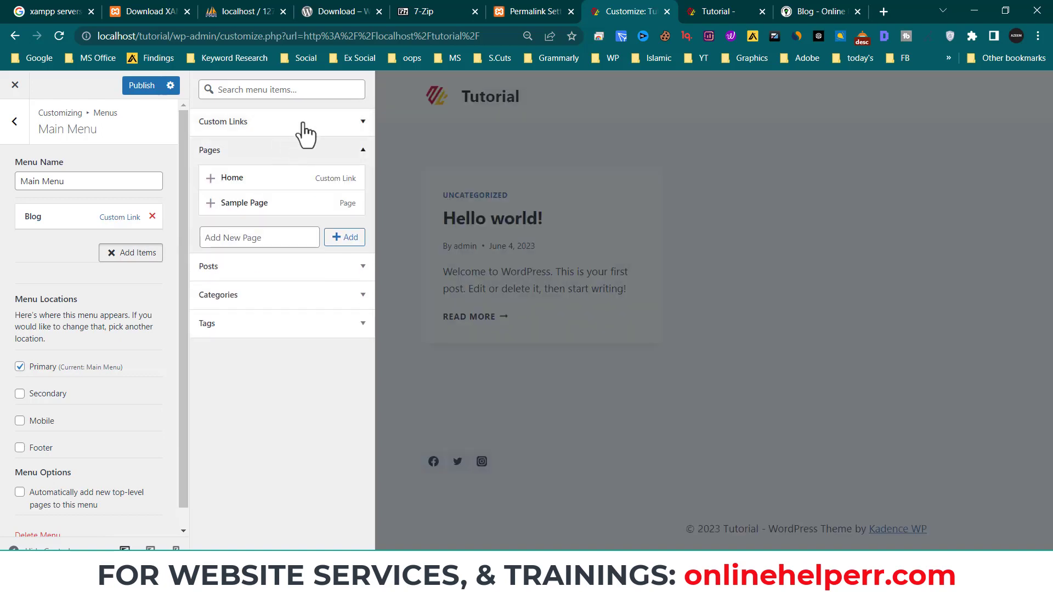
{"action": "left_click", "coordinate": [299, 130]}
{"action": "type", "text": "#"}
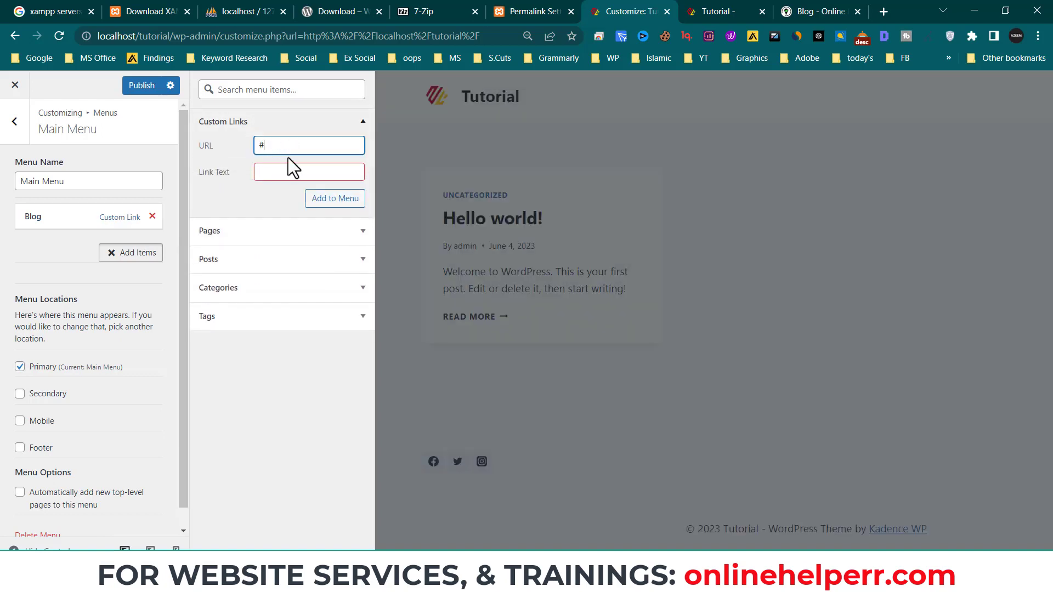
{"action": "left_click", "coordinate": [306, 178]}
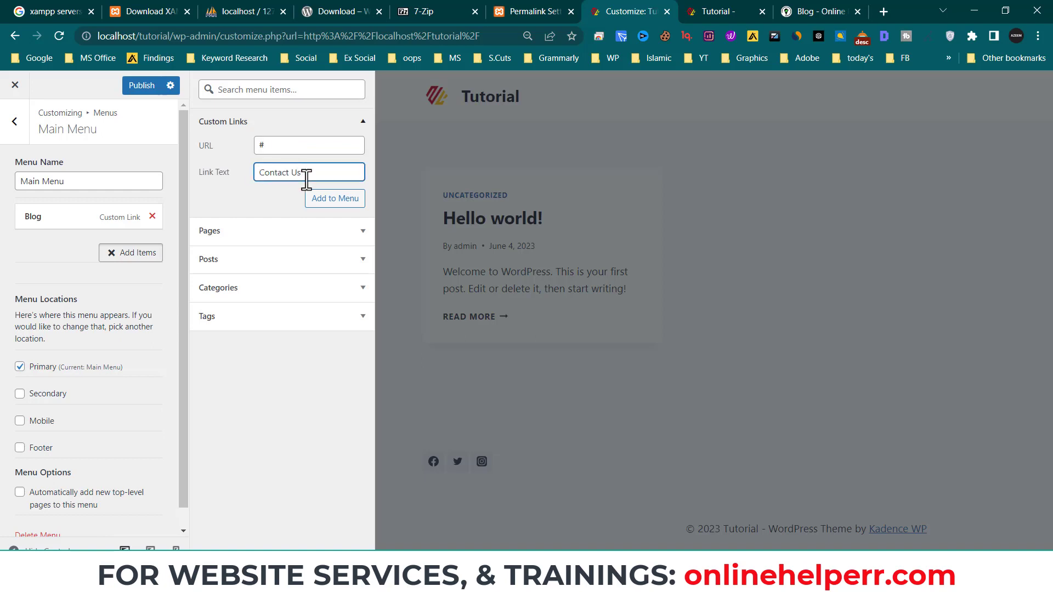
{"action": "type", "text": "Contact Us"}
{"action": "left_click", "coordinate": [338, 200]}
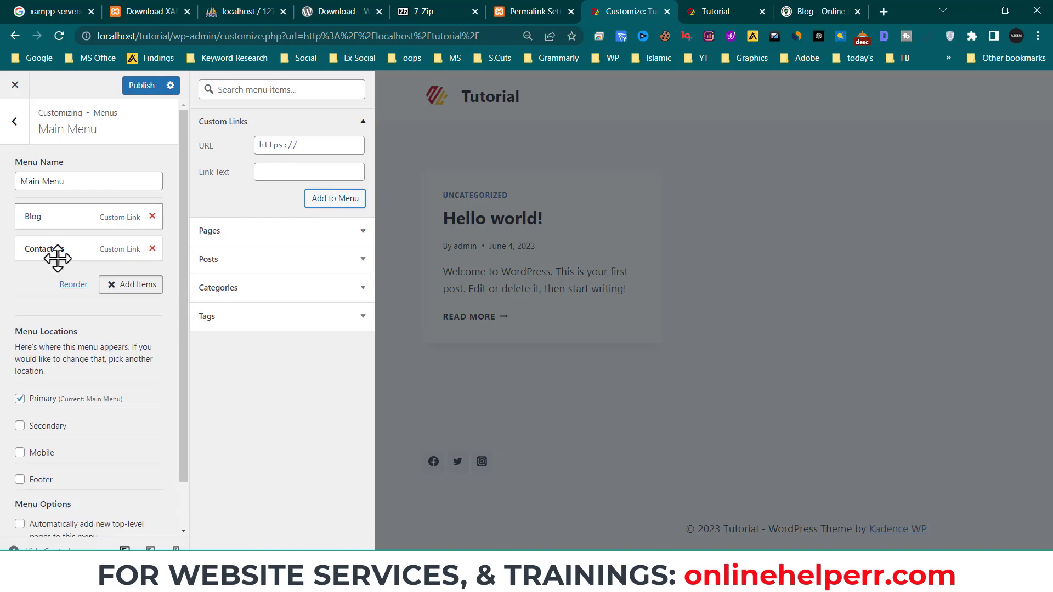
{"action": "left_click", "coordinate": [308, 142]}
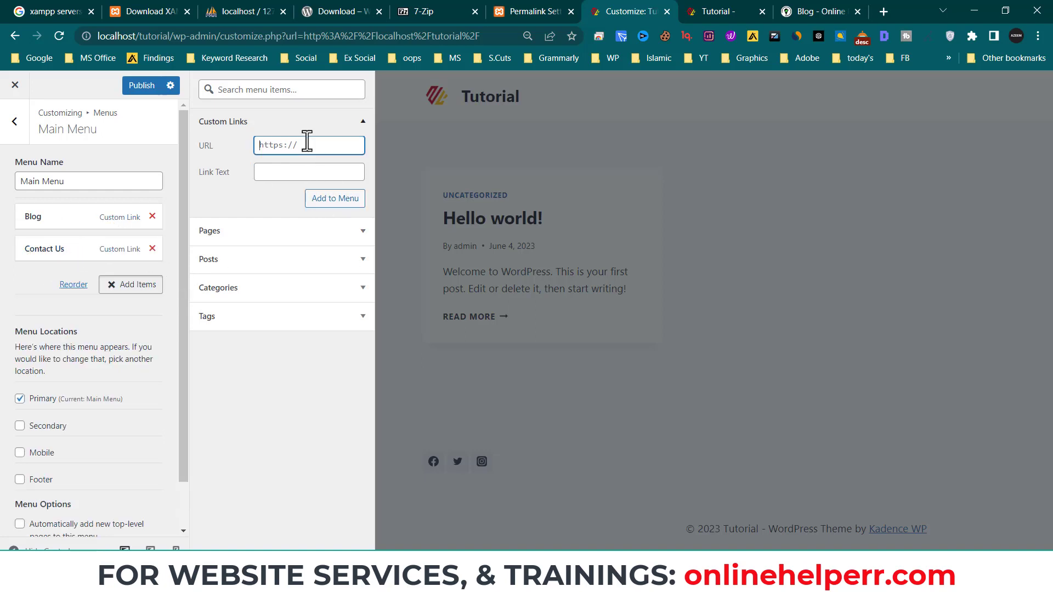
{"action": "type", "text": "#"}
{"action": "left_click", "coordinate": [296, 170]}
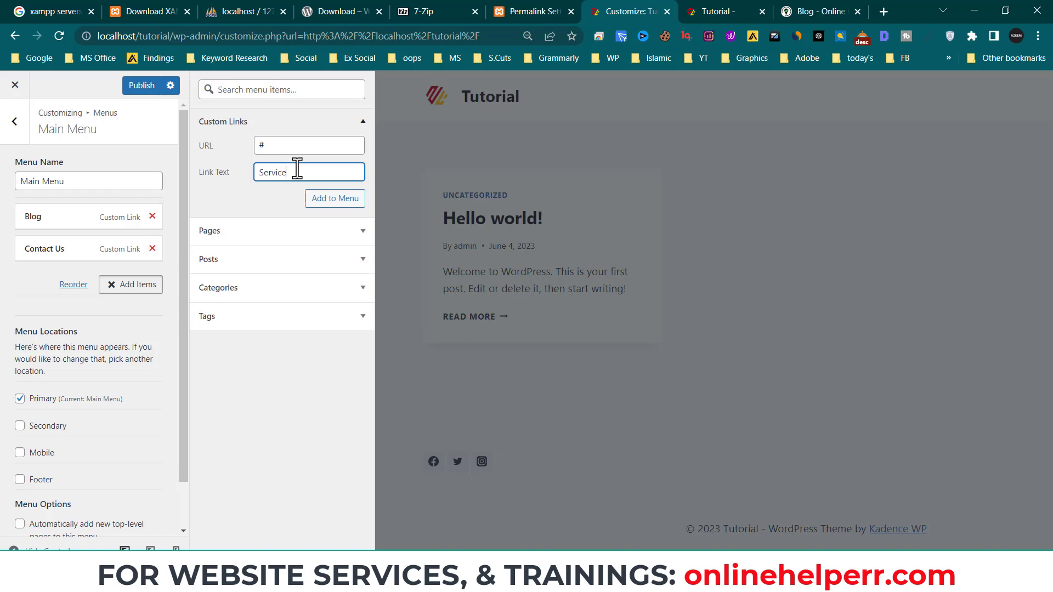
{"action": "left_click", "coordinate": [343, 200]}
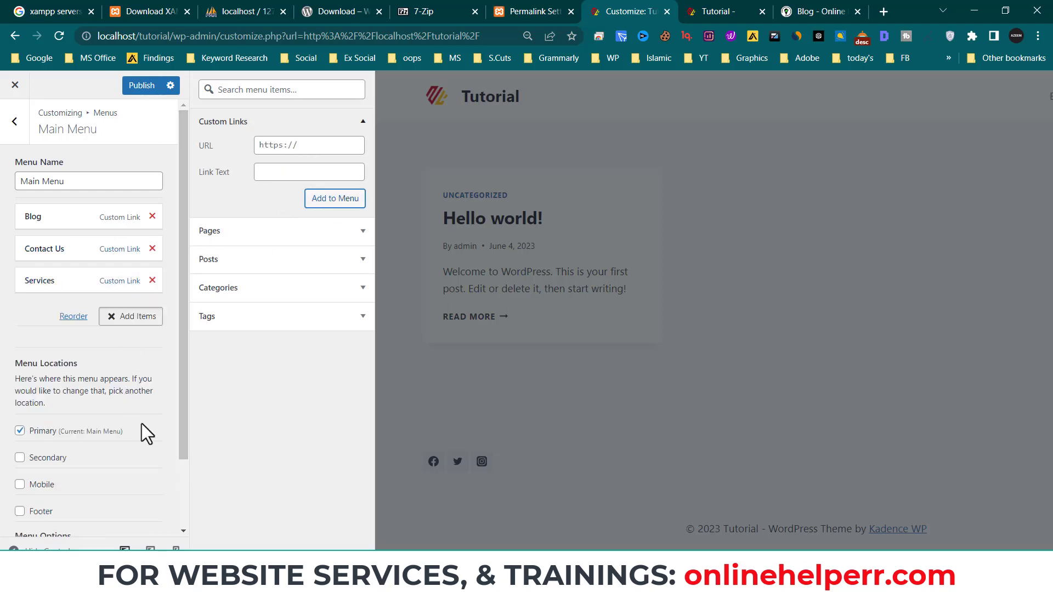
- Publish Main Menu and reload the Tutorial site to see it in the header
{"action": "scroll", "coordinate": [140, 428], "scroll_direction": "down", "scroll_amount": 2}
{"action": "scroll", "coordinate": [137, 384], "scroll_direction": "up", "scroll_amount": 2}
{"action": "left_click", "coordinate": [142, 86]}
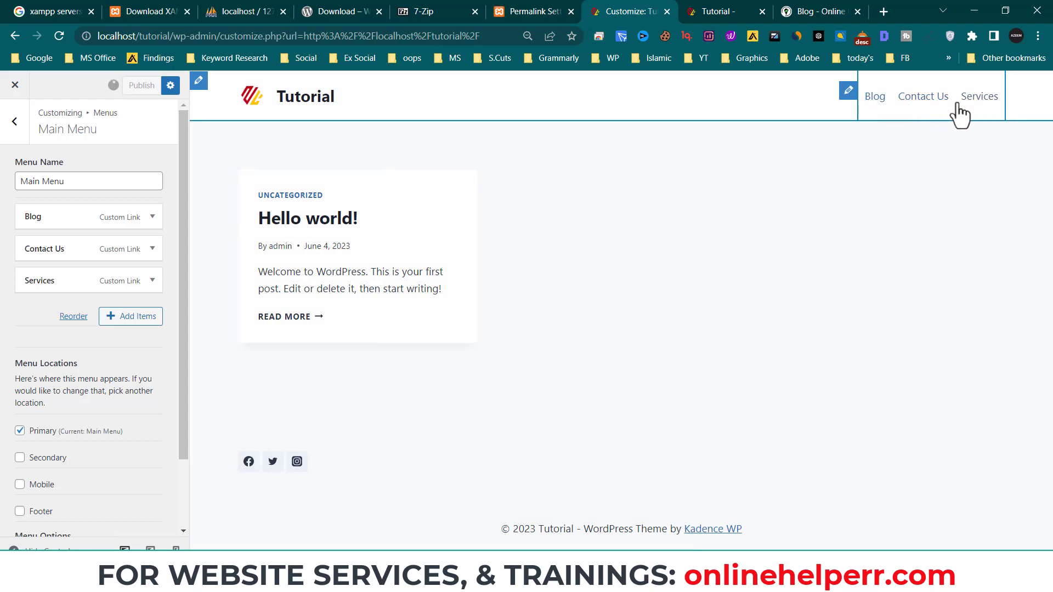
{"action": "left_click", "coordinate": [735, 10]}
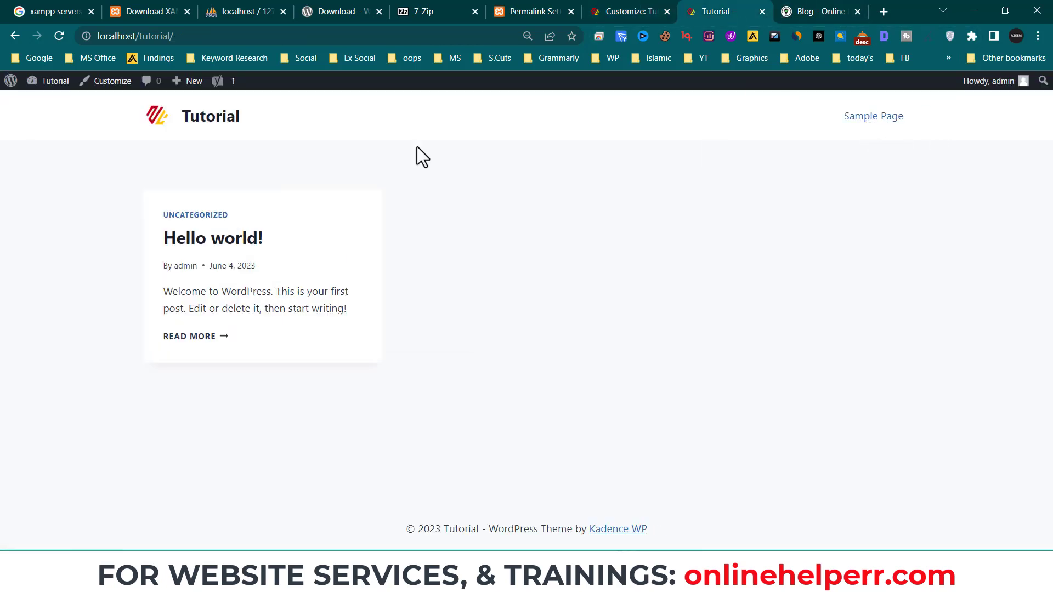
{"action": "left_click", "coordinate": [53, 45]}
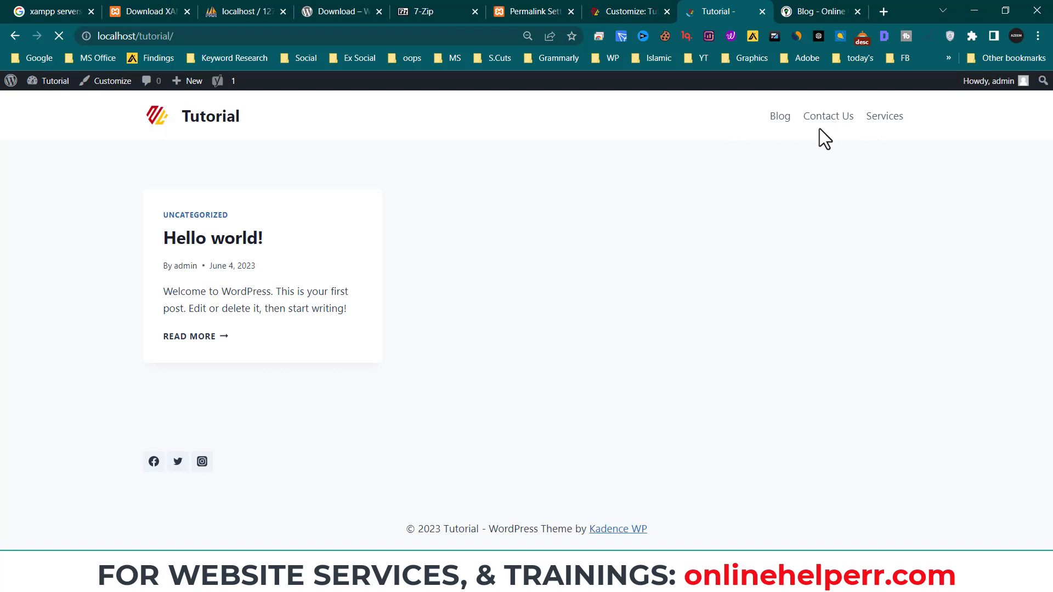
- Return to the Customizer's main list by way of the Widgets section
{"action": "left_click", "coordinate": [609, 16]}
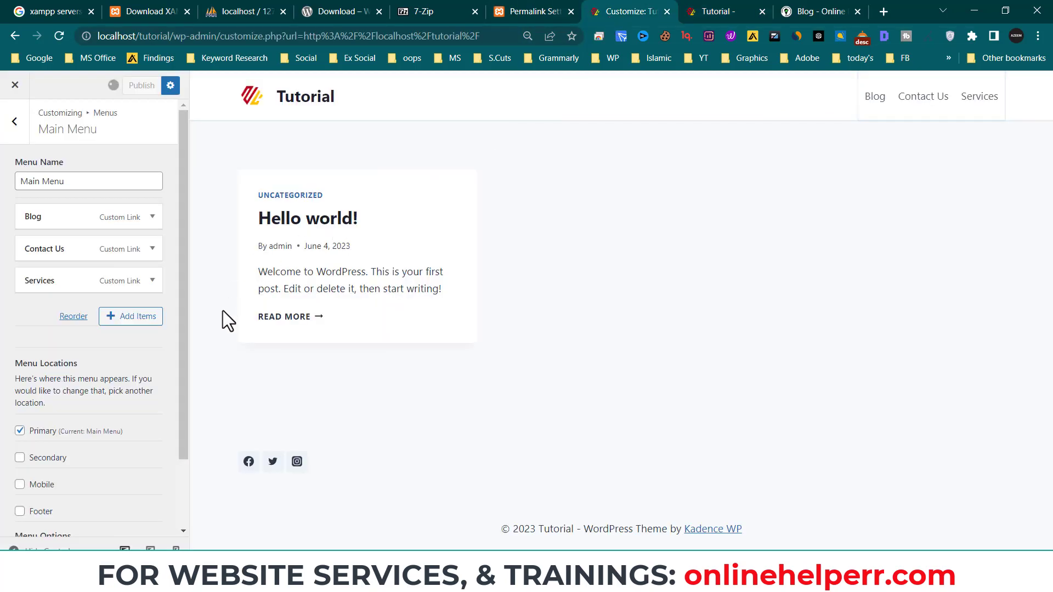
{"action": "left_click", "coordinate": [23, 132]}
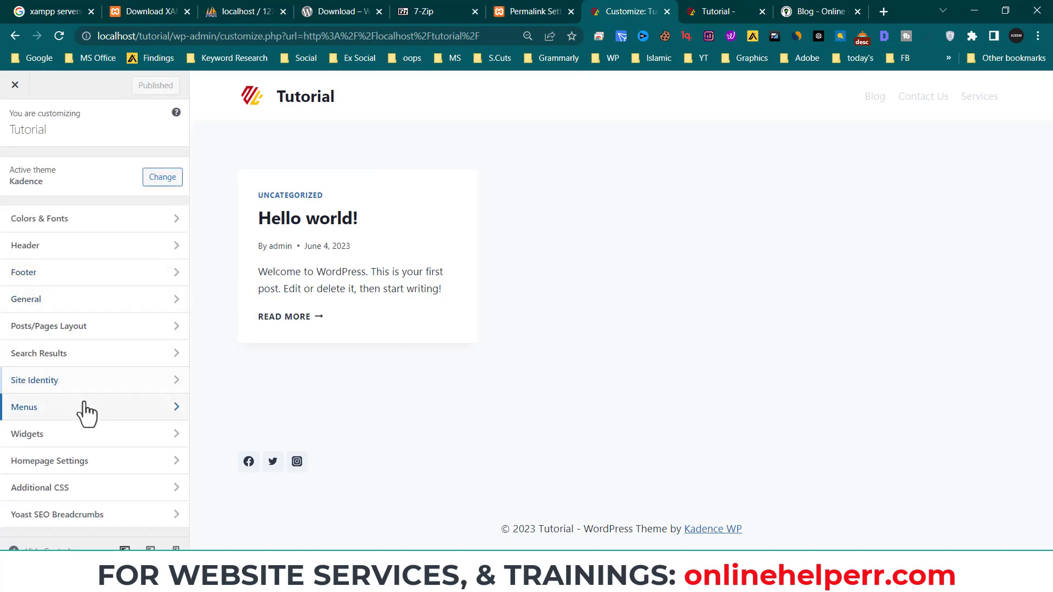
{"action": "left_click", "coordinate": [90, 436]}
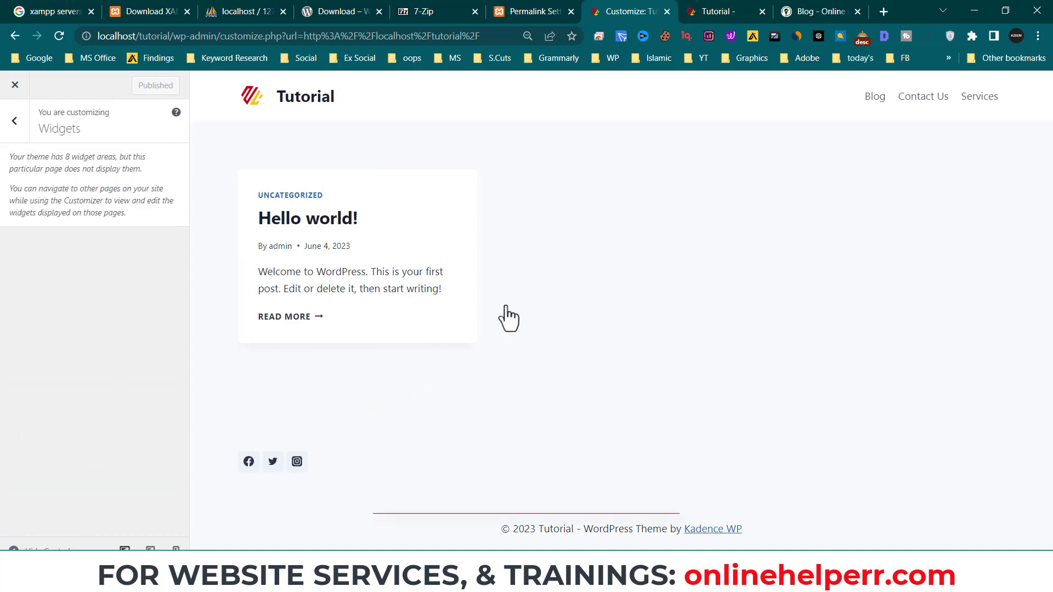
{"action": "left_click", "coordinate": [15, 125]}
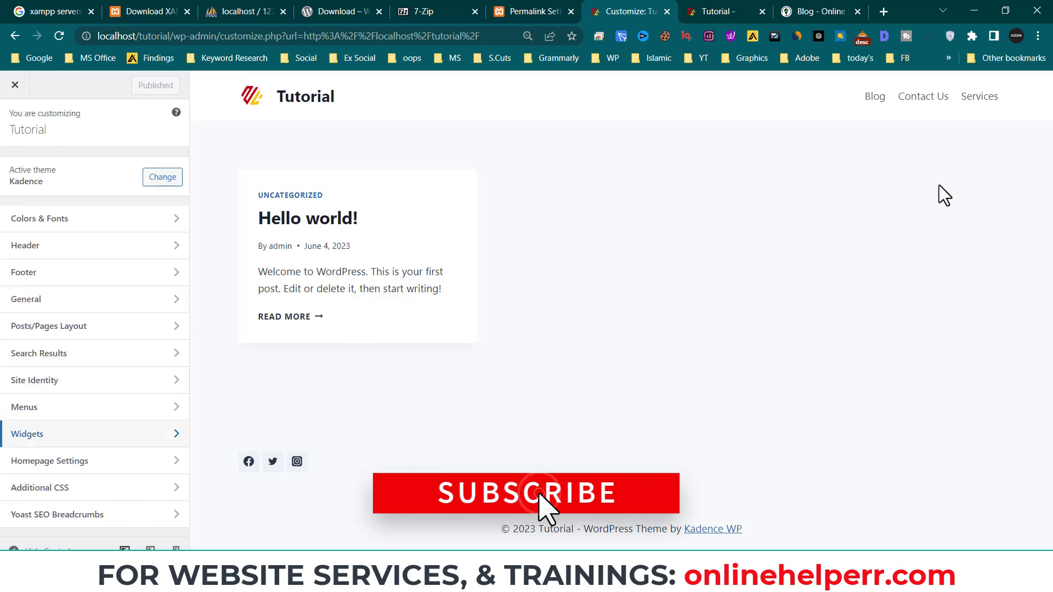
{"action": "left_click", "coordinate": [846, 19]}
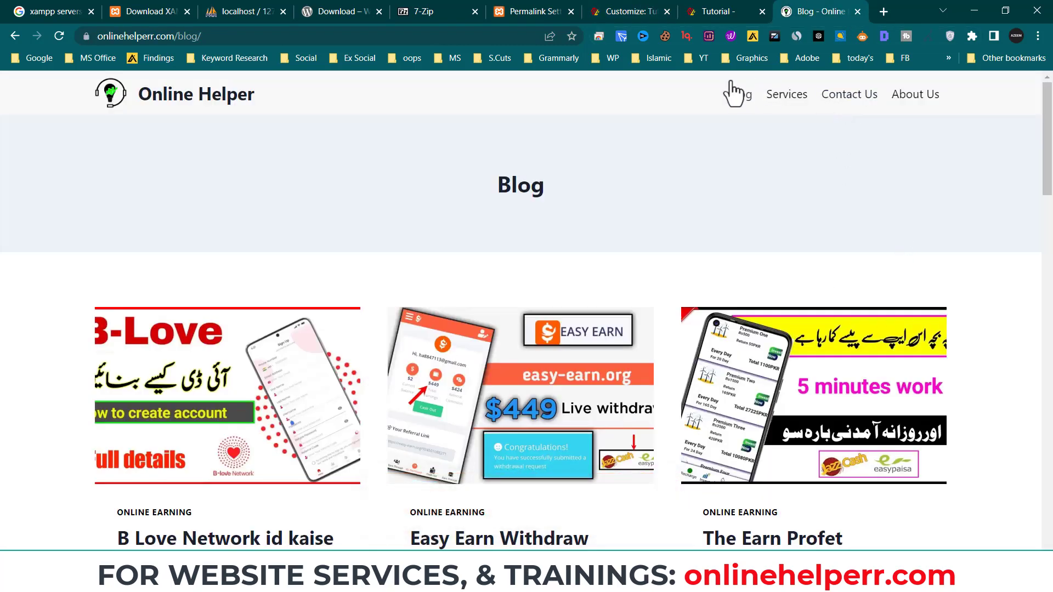
- Open The Earn Profet post and read through it, selecting the LEARN DIGITAL MARKETING heading
{"action": "left_click", "coordinate": [793, 381]}
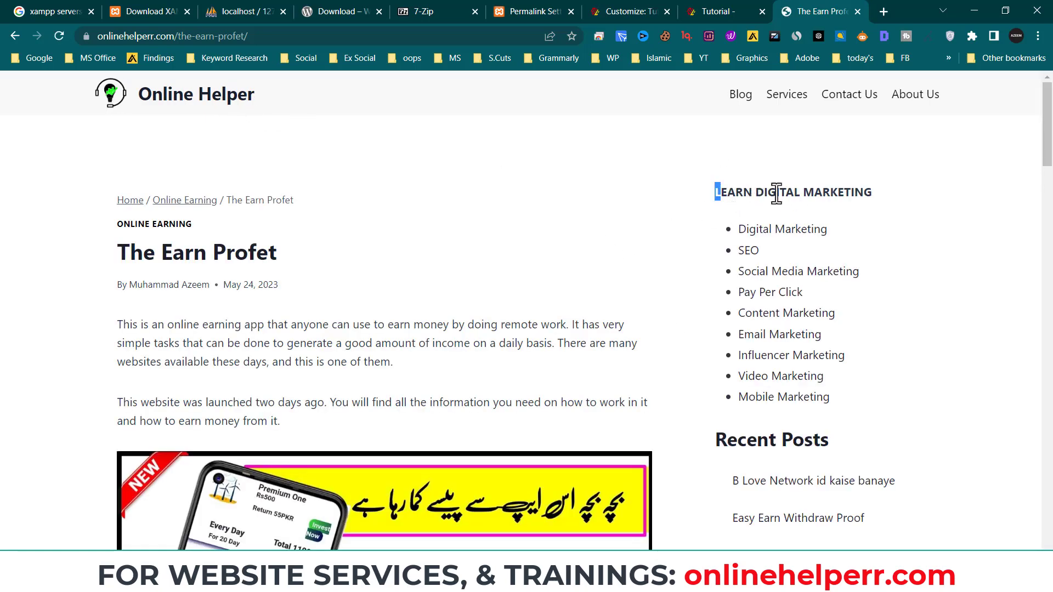
{"action": "left_click_drag", "start_coordinate": [719, 192], "coordinate": [889, 193]}
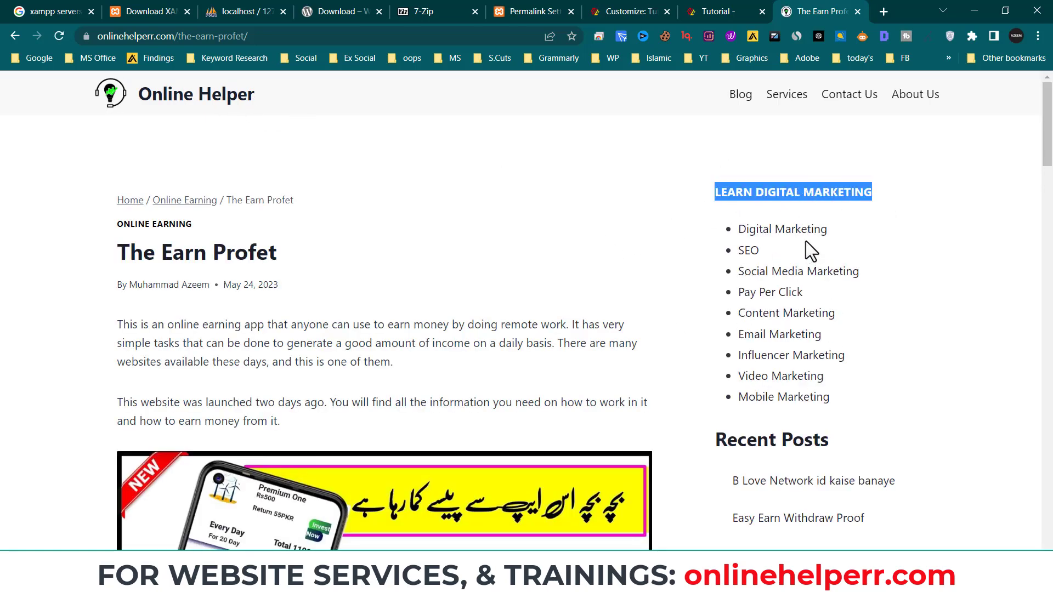
{"action": "scroll", "coordinate": [776, 446], "scroll_direction": "down", "scroll_amount": 4}
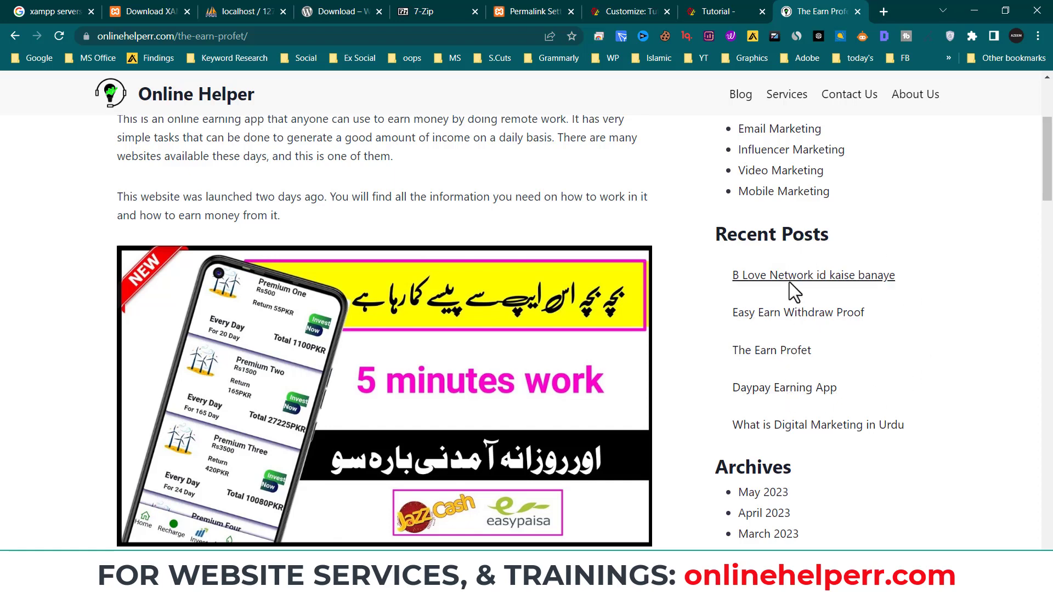
{"action": "scroll", "coordinate": [796, 433], "scroll_direction": "down", "scroll_amount": 3}
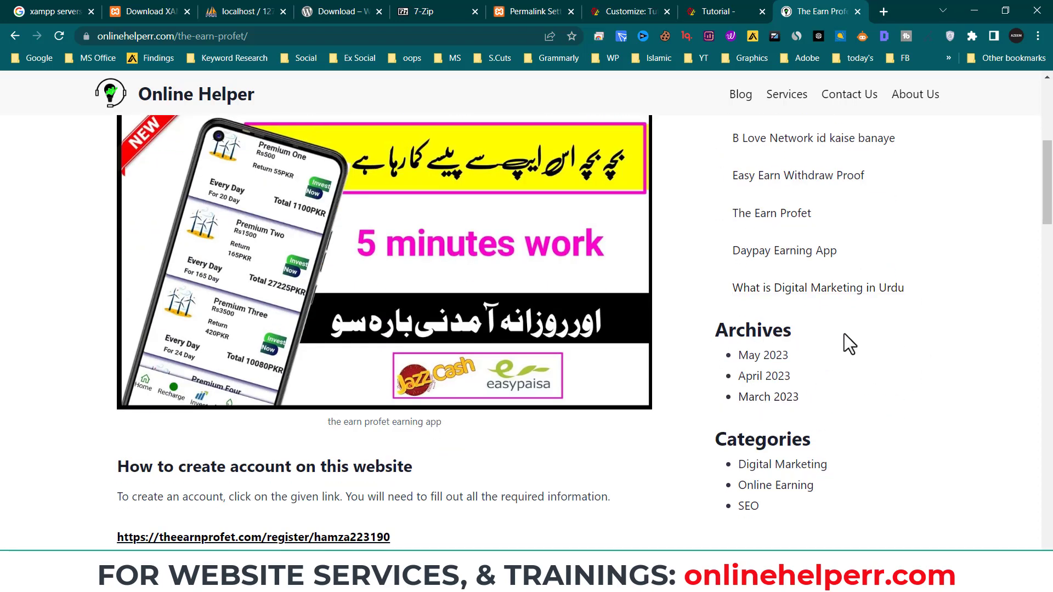
{"action": "scroll", "coordinate": [793, 429], "scroll_direction": "down", "scroll_amount": 3}
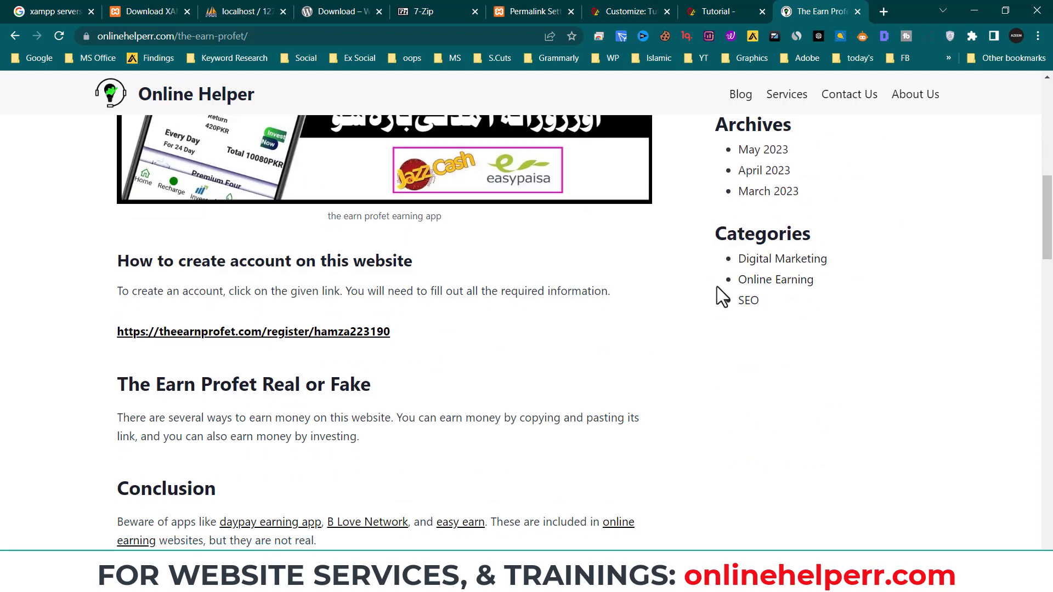
{"action": "scroll", "coordinate": [813, 377], "scroll_direction": "down", "scroll_amount": 15}
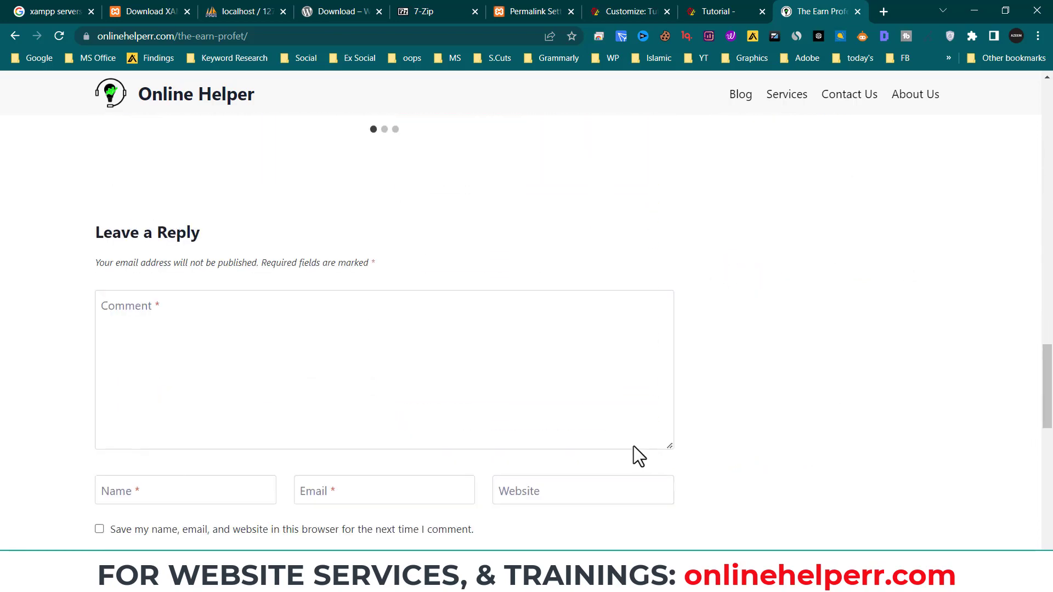
{"action": "scroll", "coordinate": [767, 357], "scroll_direction": "down", "scroll_amount": 3}
{"action": "scroll", "coordinate": [726, 346], "scroll_direction": "up", "scroll_amount": 2}
{"action": "scroll", "coordinate": [727, 345], "scroll_direction": "down", "scroll_amount": 4}
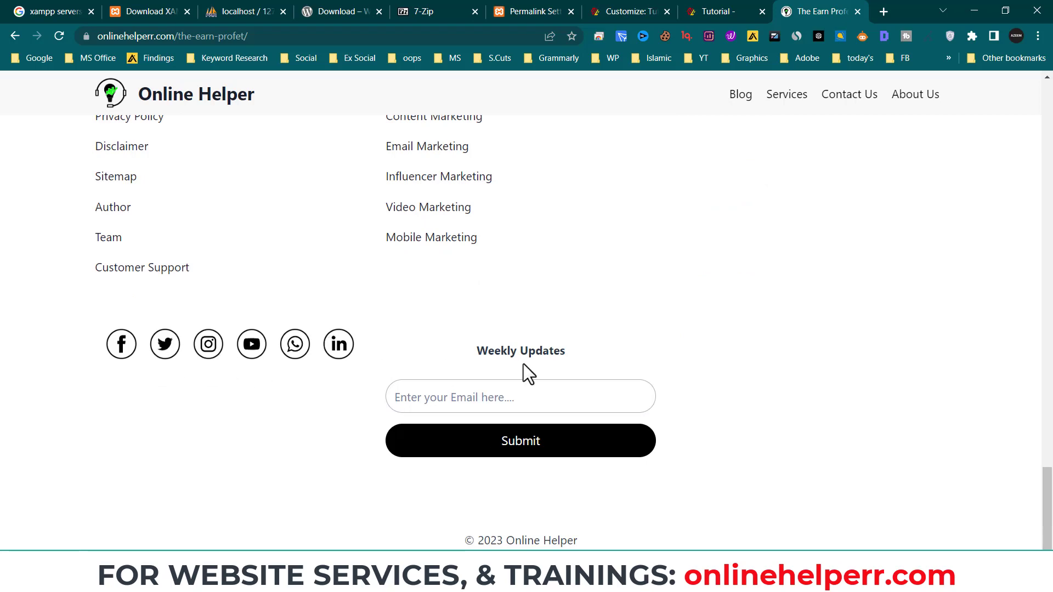
{"action": "scroll", "coordinate": [616, 409], "scroll_direction": "up", "scroll_amount": 5}
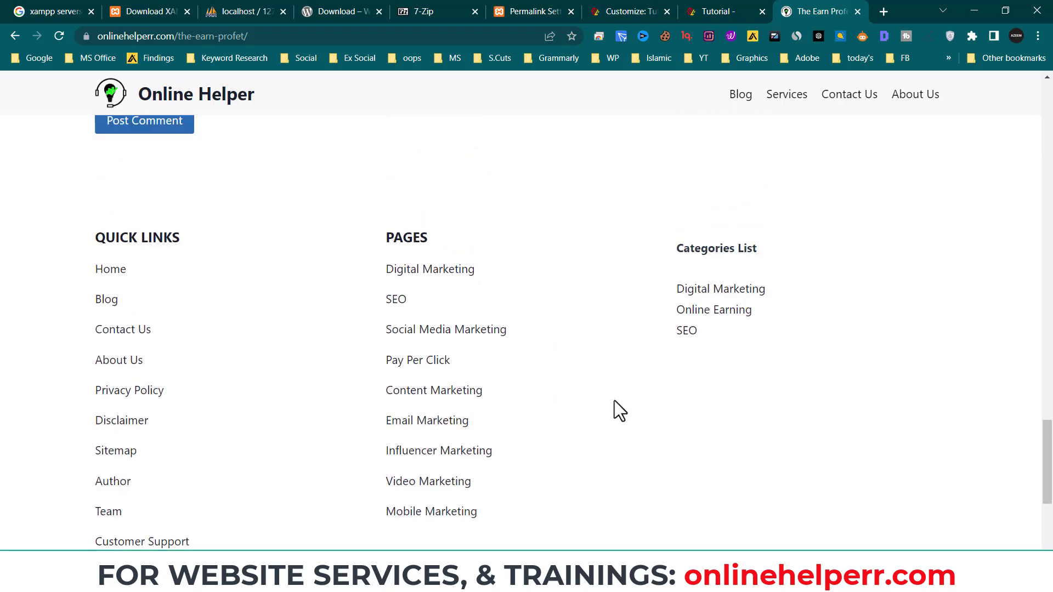
- Compare the article against the Tutorial site, then go to the Tutorial front page
{"action": "left_click", "coordinate": [719, 11]}
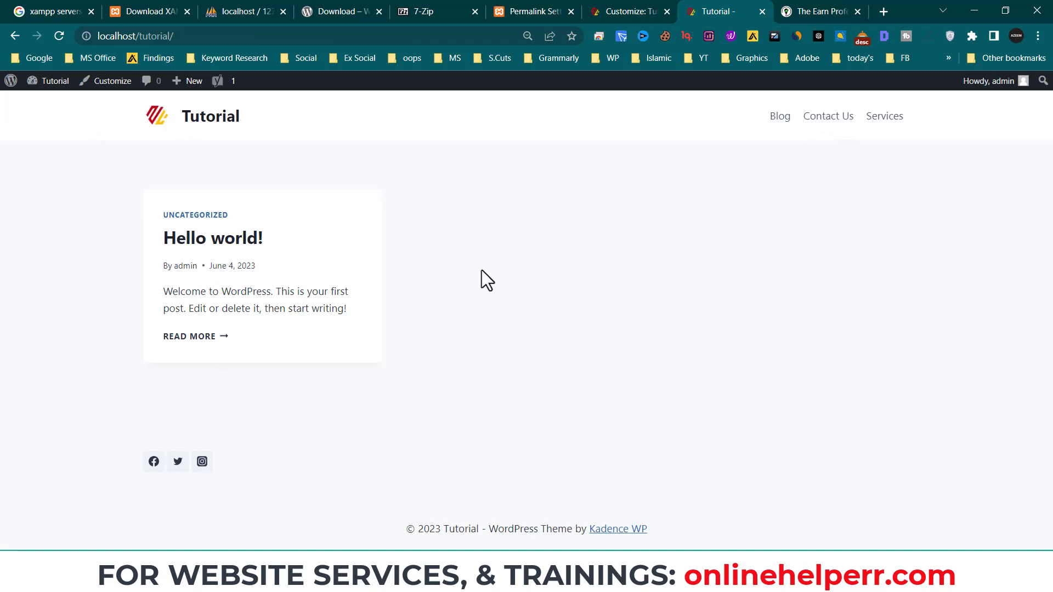
{"action": "left_click", "coordinate": [782, 11]}
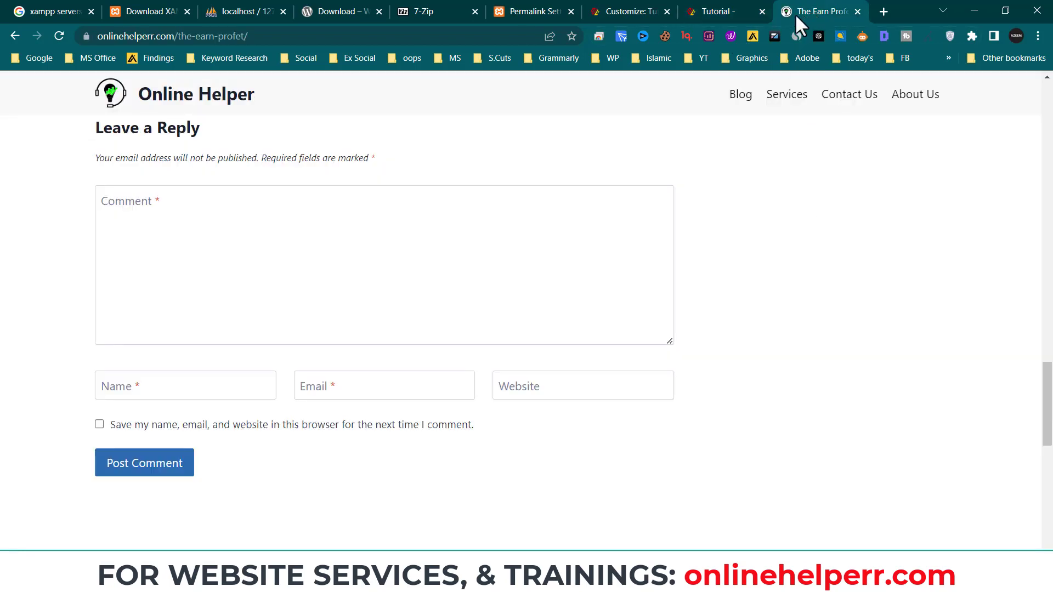
{"action": "scroll", "coordinate": [868, 305], "scroll_direction": "up", "scroll_amount": 20}
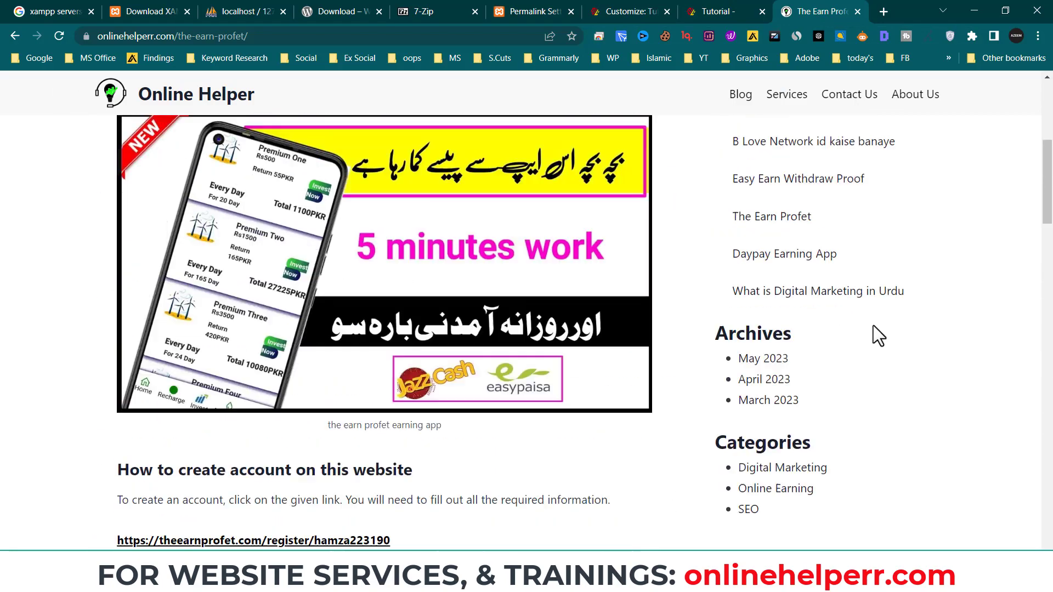
{"action": "scroll", "coordinate": [873, 336], "scroll_direction": "up", "scroll_amount": 6}
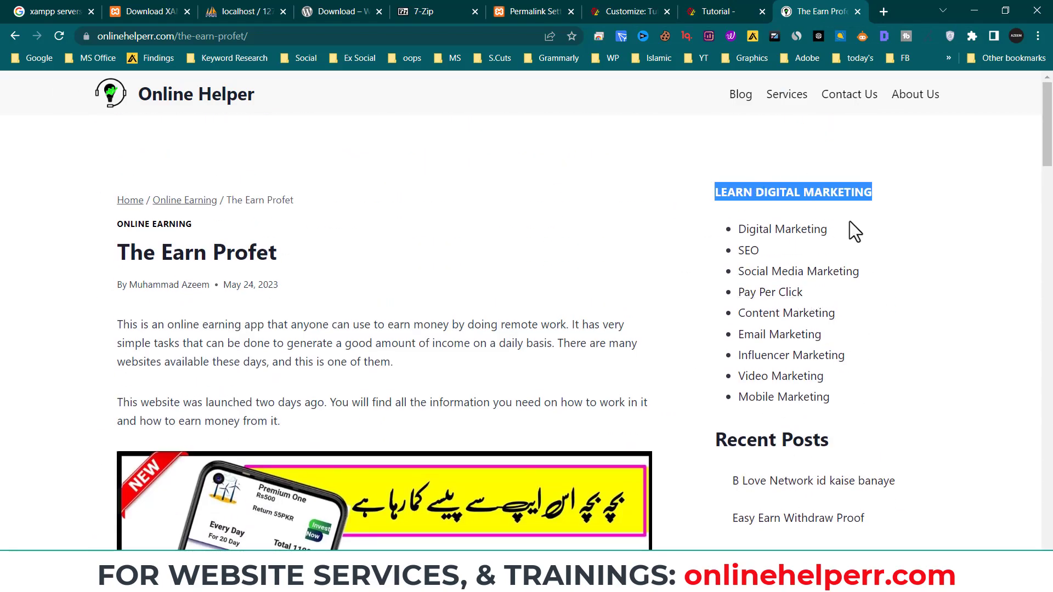
{"action": "scroll", "coordinate": [787, 235], "scroll_direction": "down", "scroll_amount": 20}
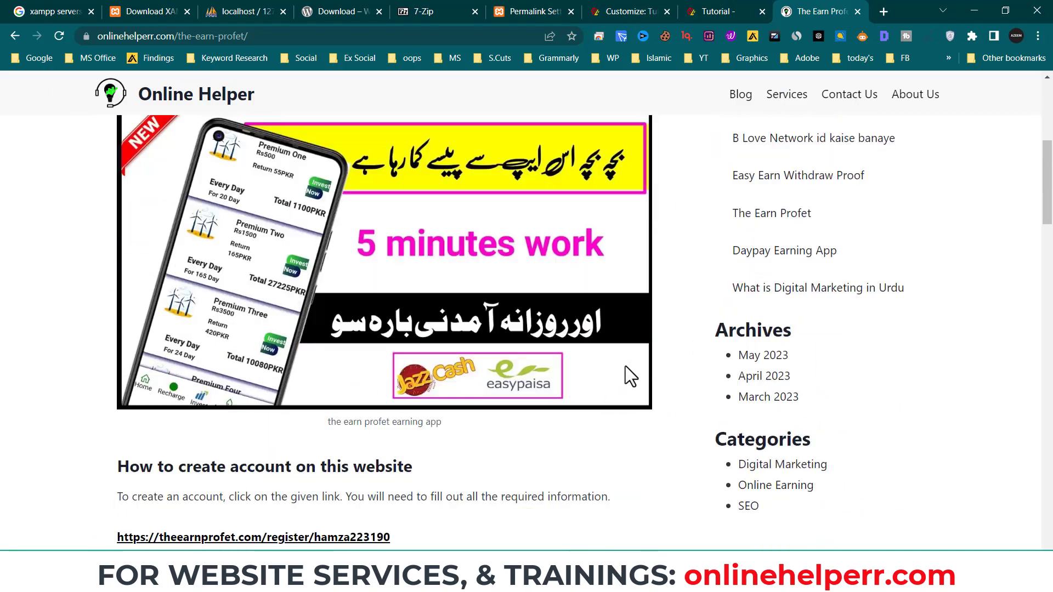
{"action": "scroll", "coordinate": [380, 430], "scroll_direction": "up", "scroll_amount": 5}
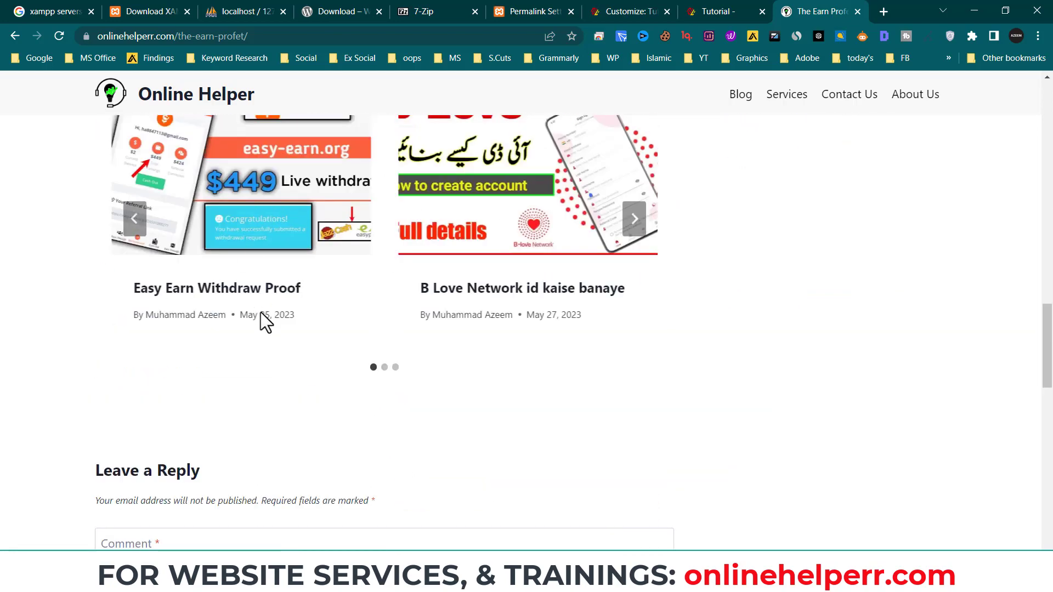
{"action": "scroll", "coordinate": [268, 315], "scroll_direction": "up", "scroll_amount": 3}
{"action": "scroll", "coordinate": [475, 446], "scroll_direction": "up", "scroll_amount": 6}
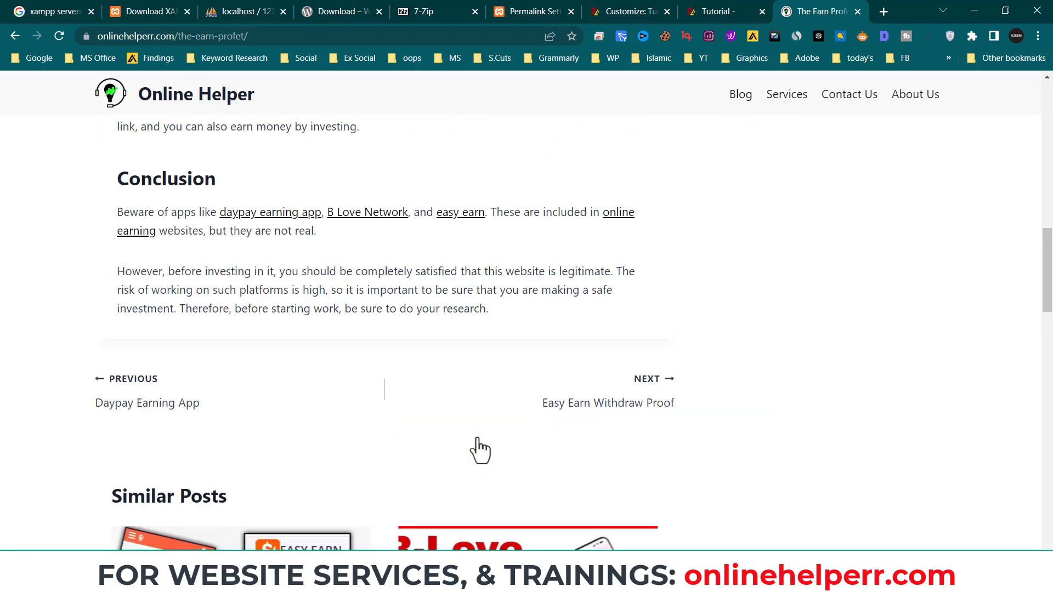
{"action": "scroll", "coordinate": [366, 411], "scroll_direction": "down", "scroll_amount": 5}
{"action": "scroll", "coordinate": [366, 411], "scroll_direction": "up", "scroll_amount": 5}
{"action": "scroll", "coordinate": [387, 437], "scroll_direction": "down", "scroll_amount": 14}
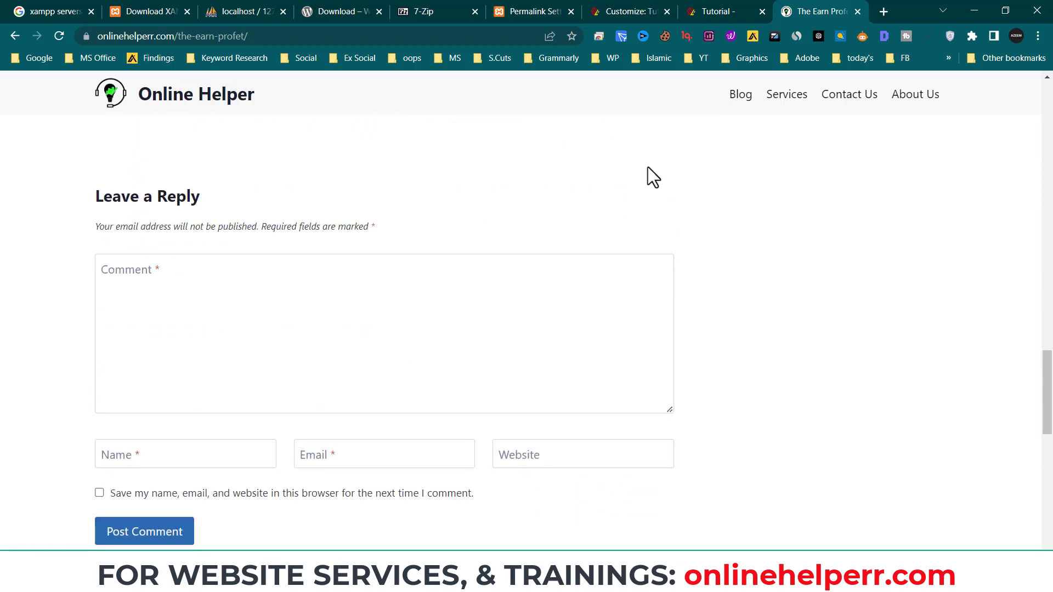
{"action": "left_click", "coordinate": [746, 11]}
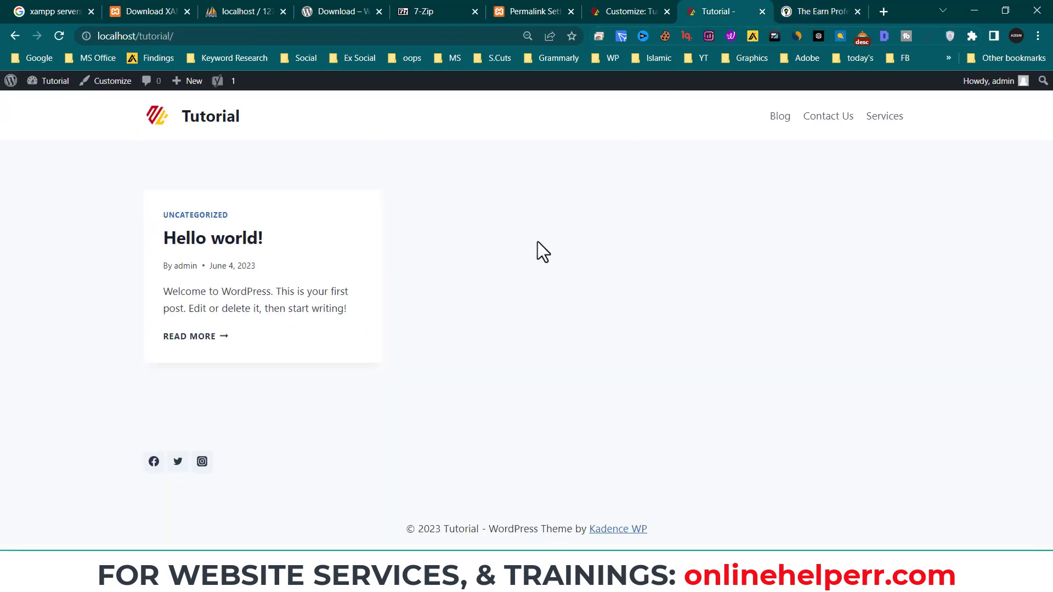
- Look through Homepage Settings and the empty Additional CSS without changes, then close the Customizer
{"action": "left_click", "coordinate": [657, 13]}
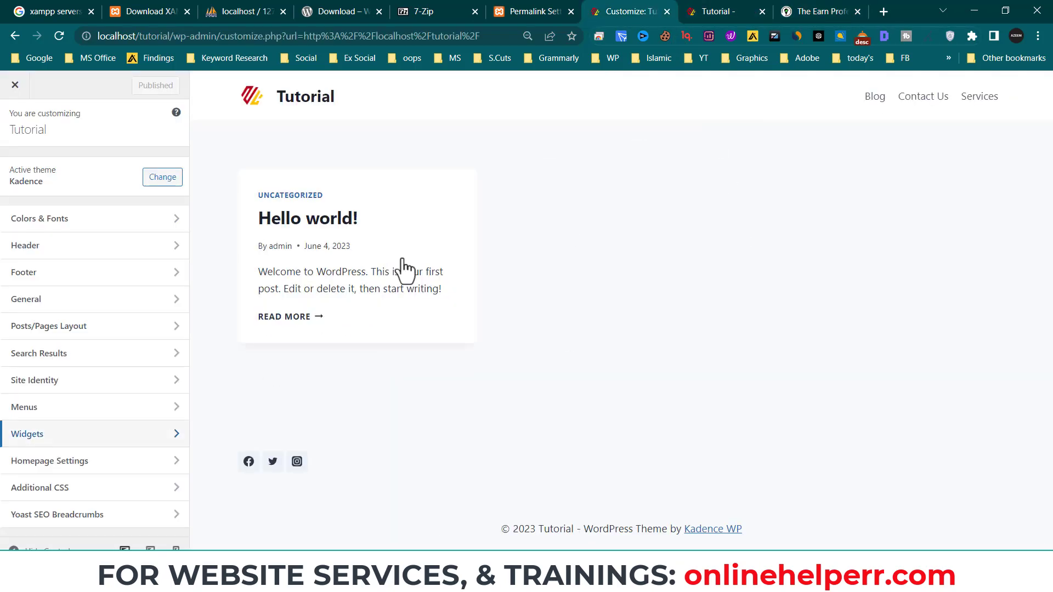
{"action": "left_click", "coordinate": [116, 463]}
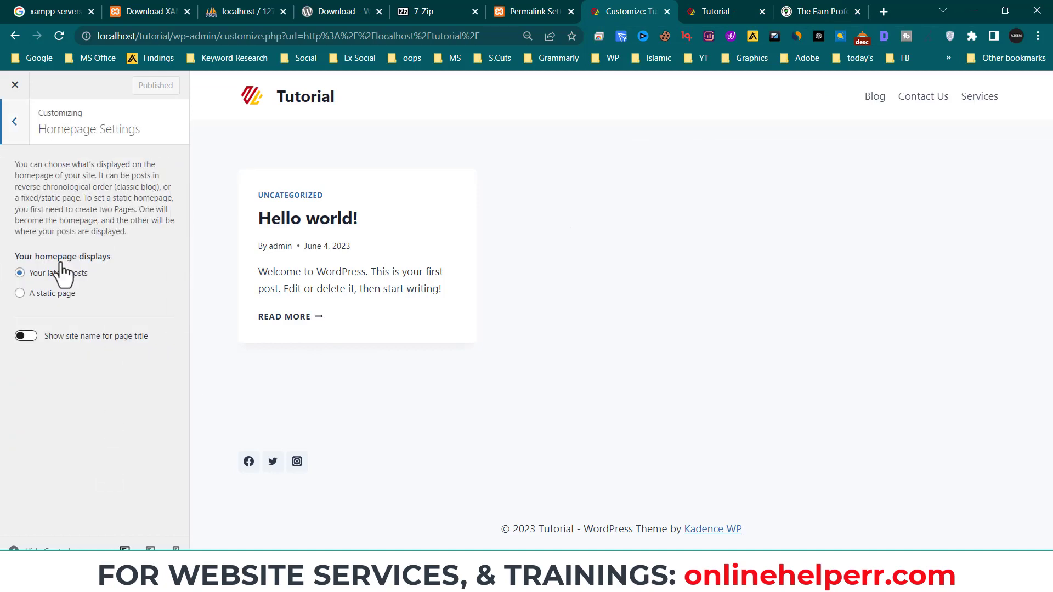
{"action": "left_click", "coordinate": [22, 130]}
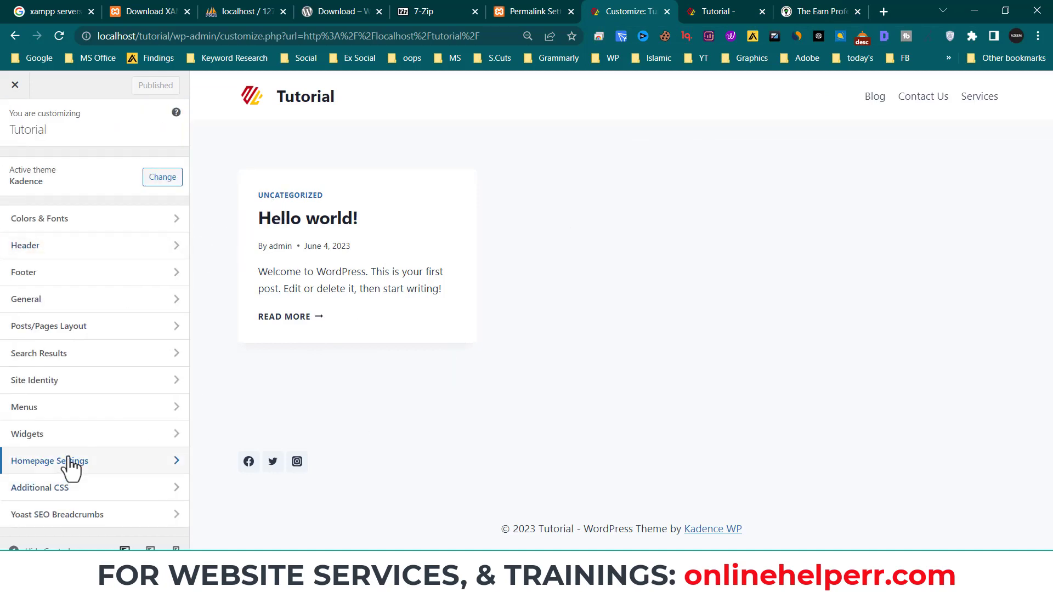
{"action": "left_click", "coordinate": [72, 490]}
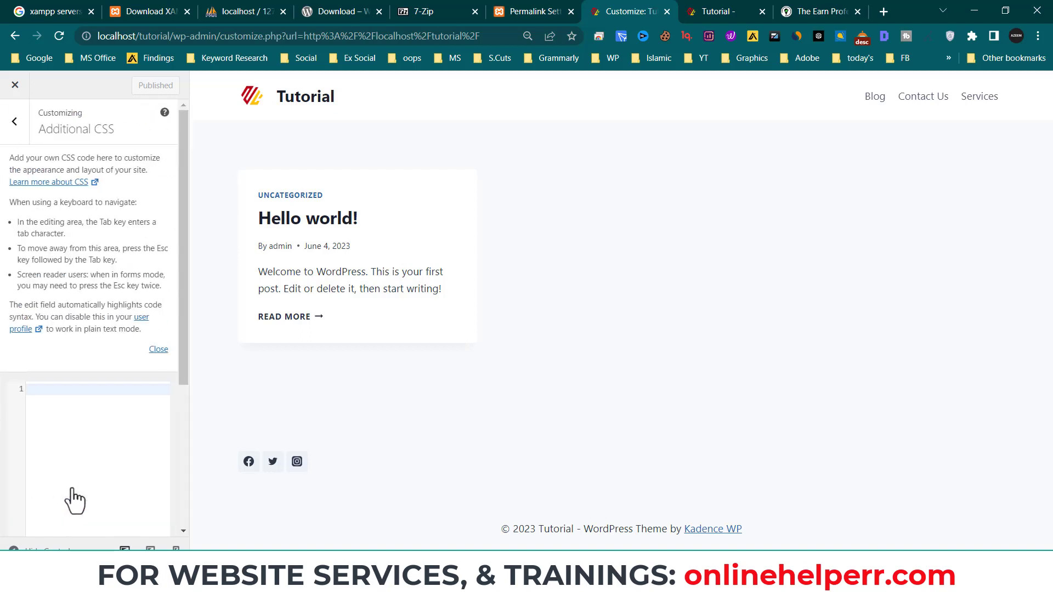
{"action": "left_click", "coordinate": [49, 396]}
{"action": "left_click", "coordinate": [20, 130]}
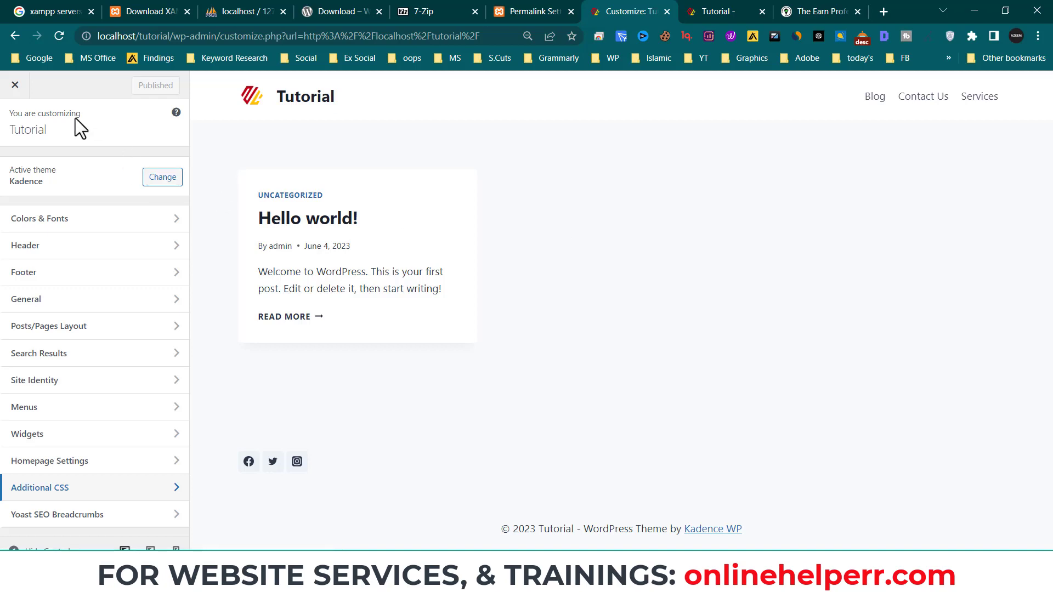
{"action": "left_click", "coordinate": [14, 84]}
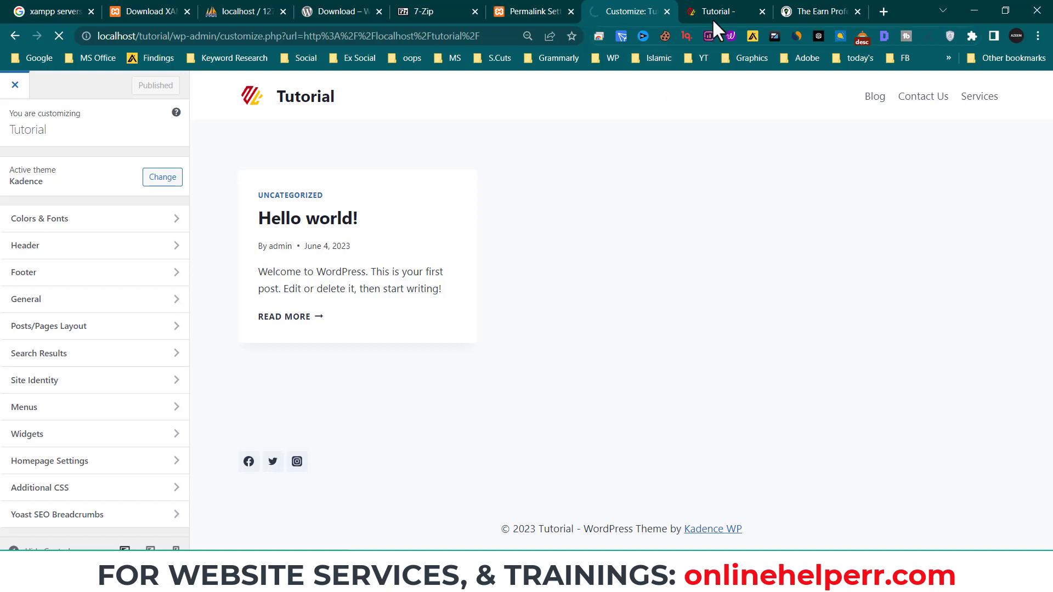
- From the Permalink Settings tab, close the five unneeded browser tabs to its left, including 7-Zip
{"action": "left_click", "coordinate": [520, 9]}
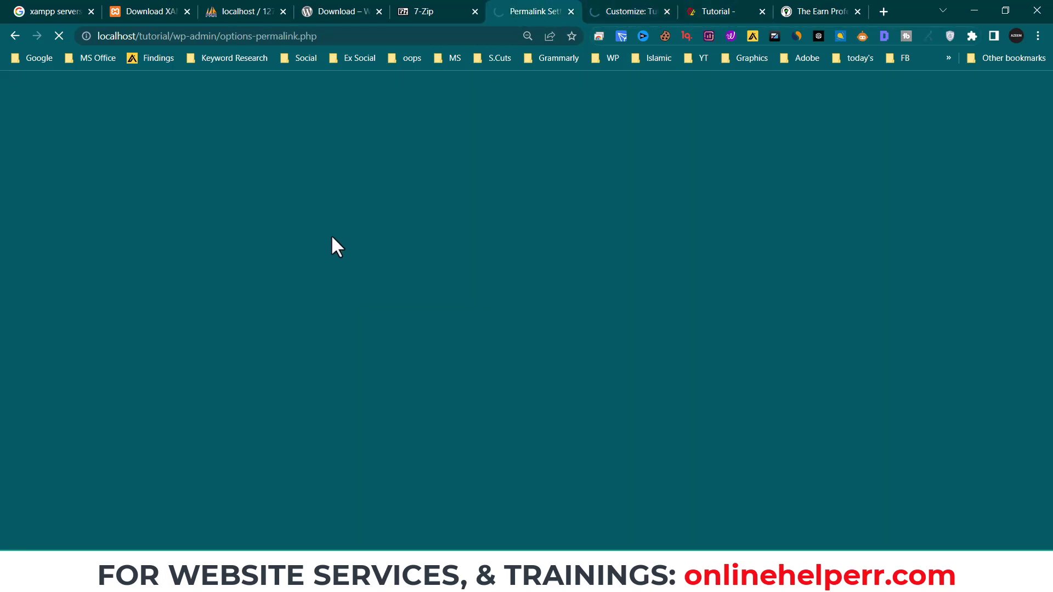
{"action": "left_click", "coordinate": [475, 11]}
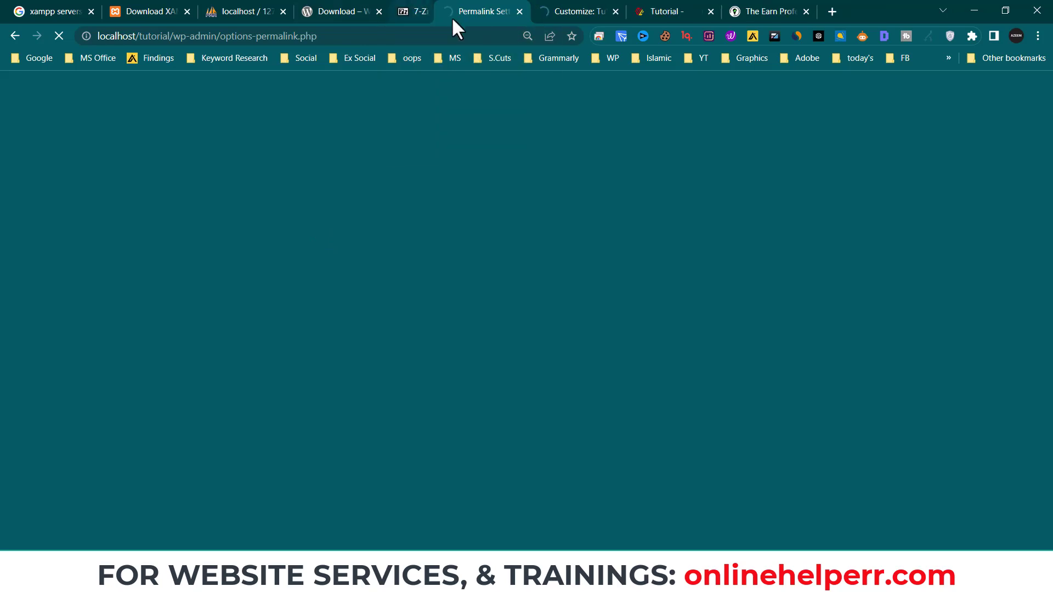
{"action": "left_click", "coordinate": [379, 11]}
{"action": "left_click", "coordinate": [283, 11]}
{"action": "left_click", "coordinate": [187, 11]}
{"action": "left_click", "coordinate": [91, 11]}
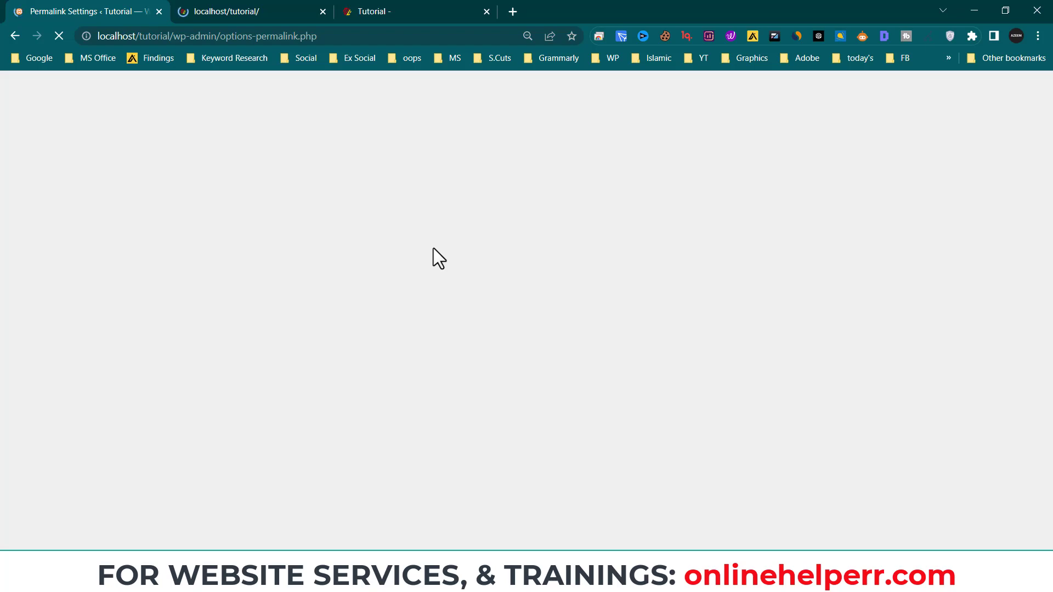
- Open Pages > All Pages to list the Privacy Policy draft and Sample Page
{"action": "scroll", "coordinate": [323, 318], "scroll_direction": "down", "scroll_amount": 5}
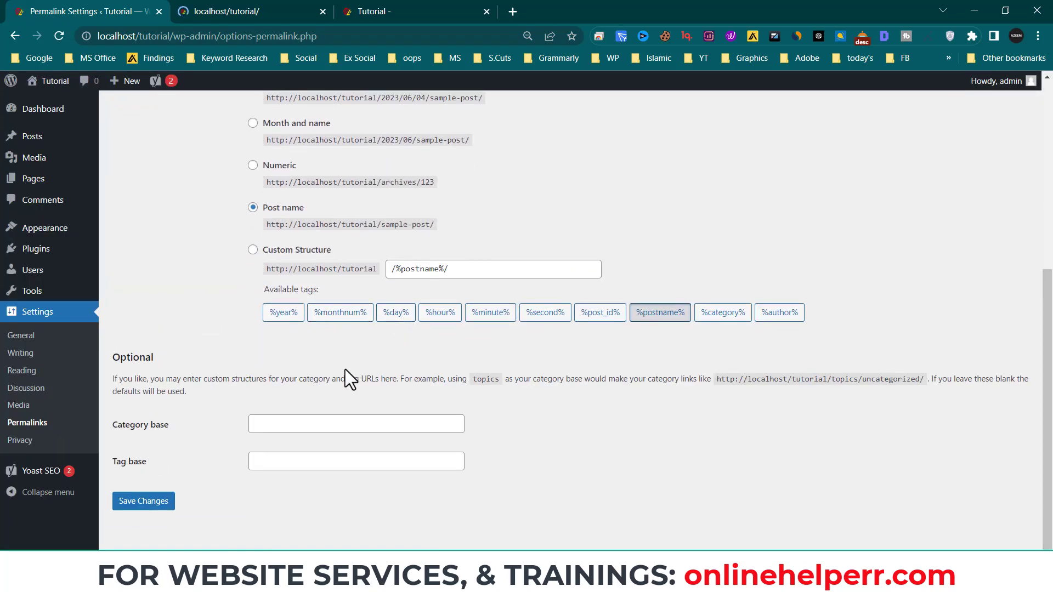
{"action": "scroll", "coordinate": [321, 399], "scroll_direction": "up", "scroll_amount": 6}
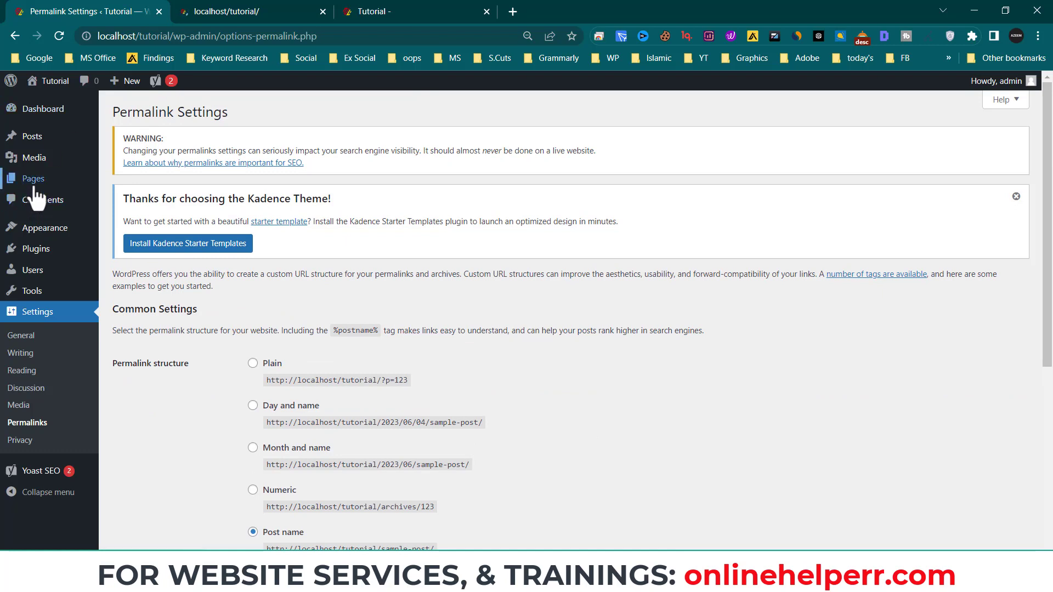
{"action": "mouse_move", "coordinate": [35, 181]}
{"action": "left_click", "coordinate": [165, 186]}
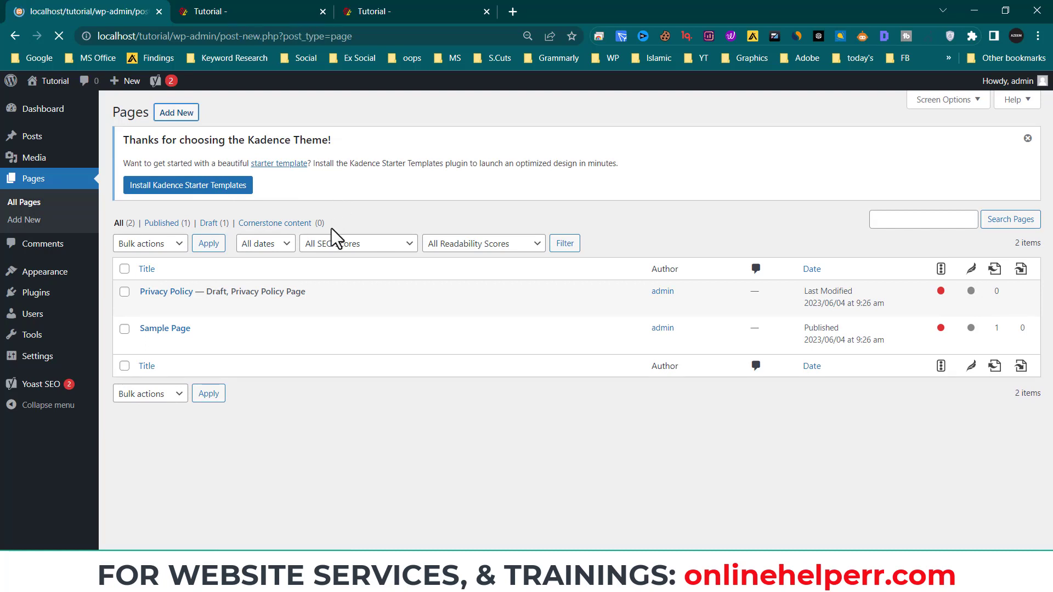
- Check the live site's Services menu item, then title the new page 'Services'
{"action": "left_click", "coordinate": [445, 11]}
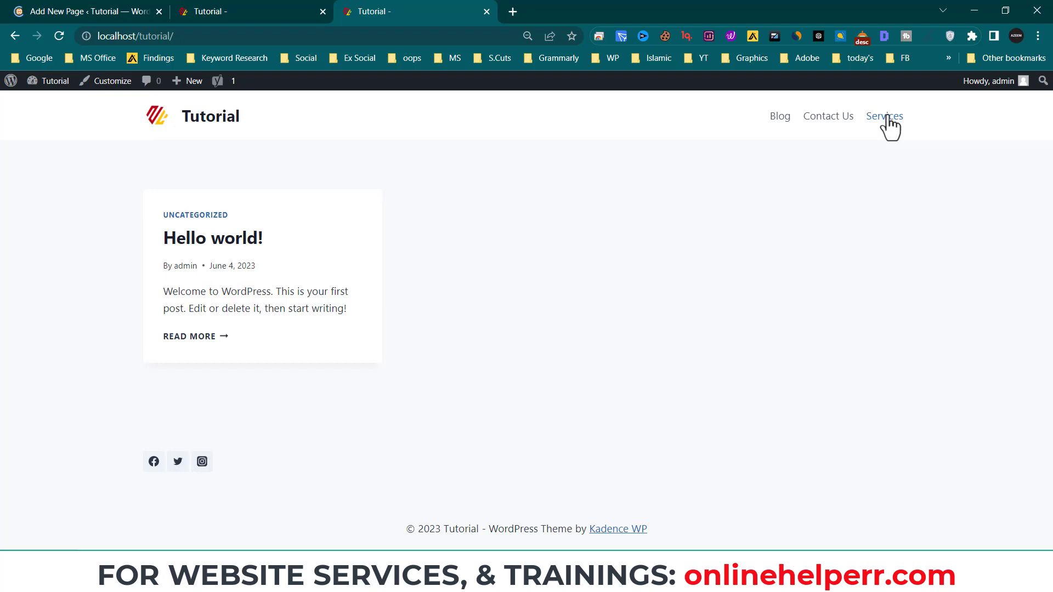
{"action": "left_click", "coordinate": [228, 15]}
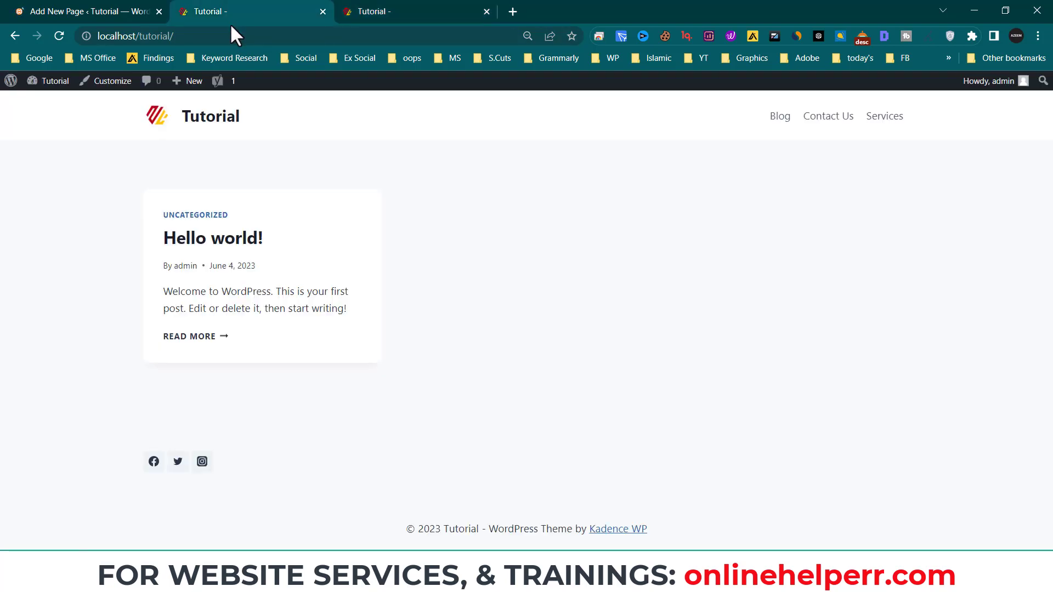
{"action": "left_click", "coordinate": [96, 8]}
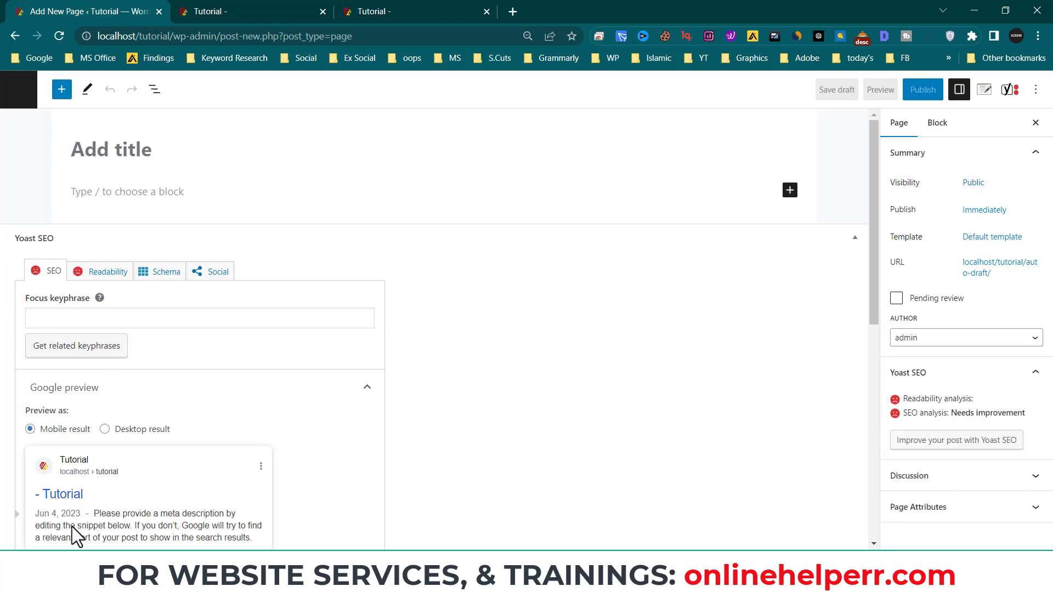
{"action": "scroll", "coordinate": [245, 344], "scroll_direction": "down", "scroll_amount": 5}
{"action": "scroll", "coordinate": [258, 360], "scroll_direction": "up", "scroll_amount": 5}
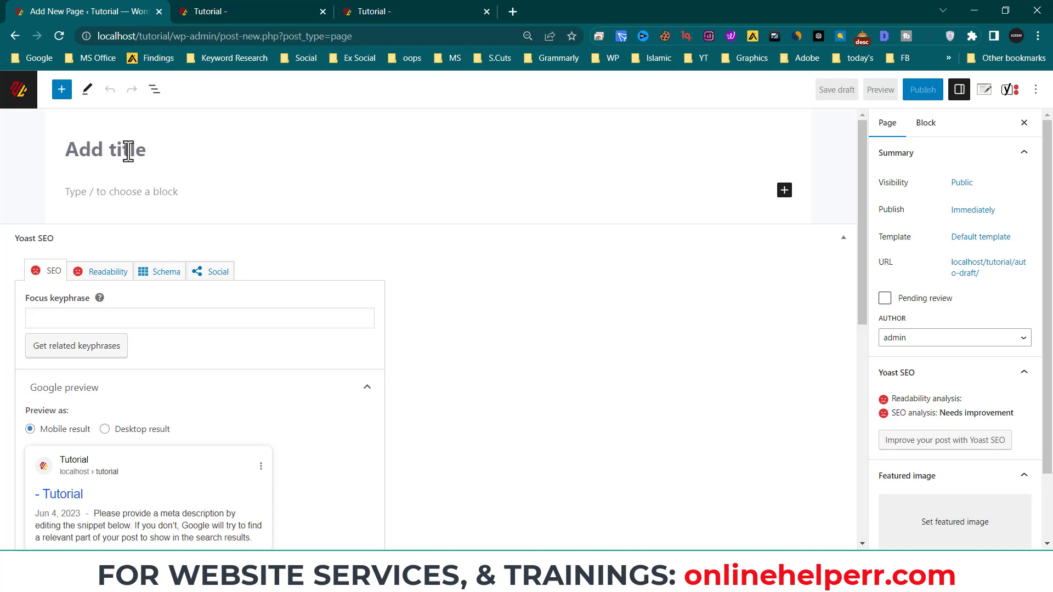
{"action": "type", "text": "Services"}
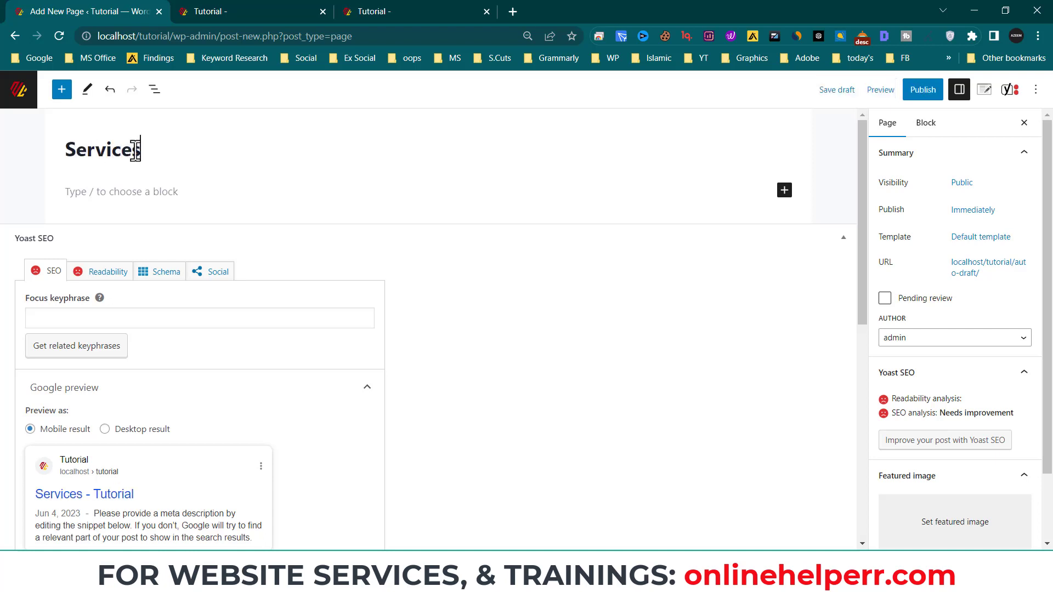
{"action": "left_click_drag", "start_coordinate": [141, 150], "coordinate": [64, 154]}
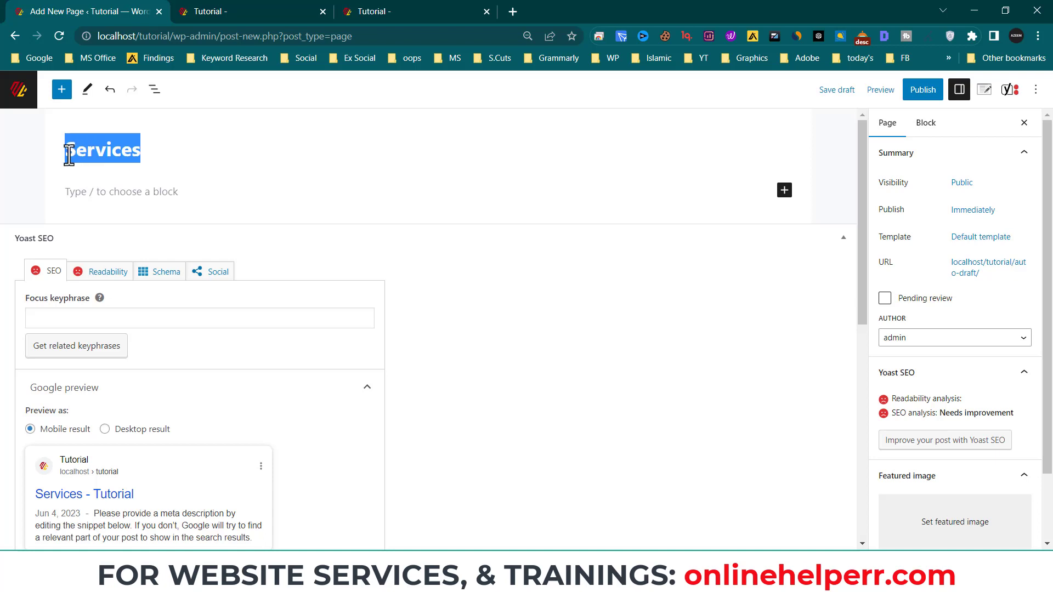
{"action": "left_click", "coordinate": [366, 11]}
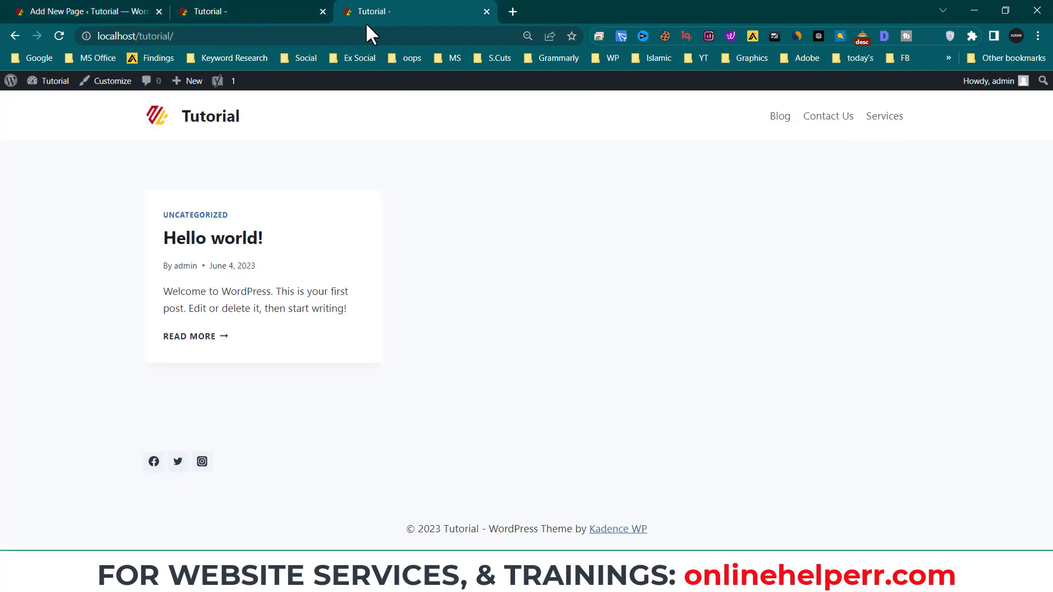
{"action": "left_click", "coordinate": [181, 36]}
{"action": "left_click", "coordinate": [196, 36]}
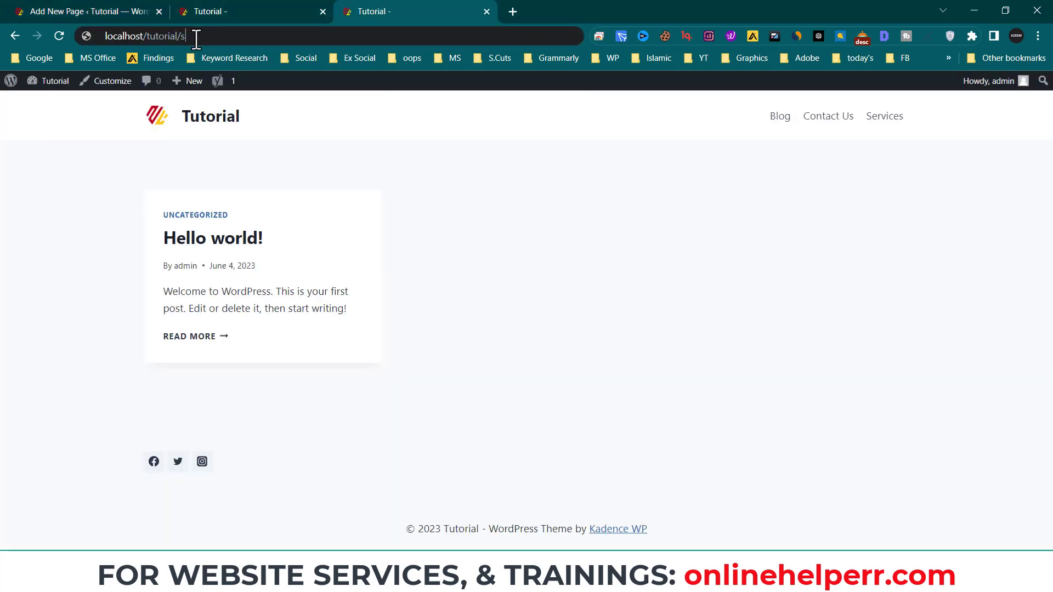
{"action": "type", "text": "service"}
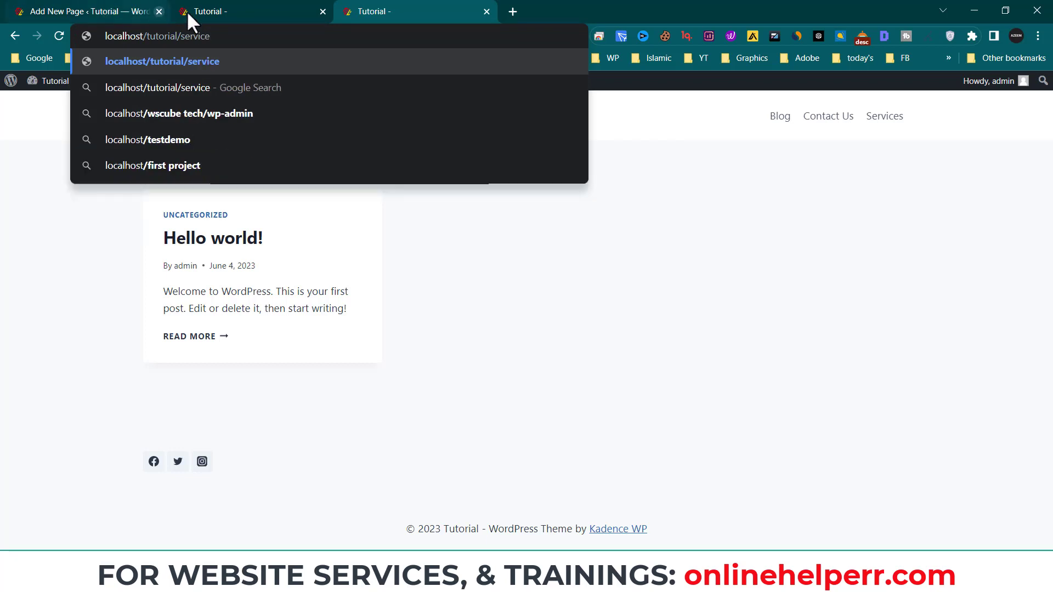
{"action": "left_click", "coordinate": [202, 14]}
{"action": "left_click", "coordinate": [144, 10]}
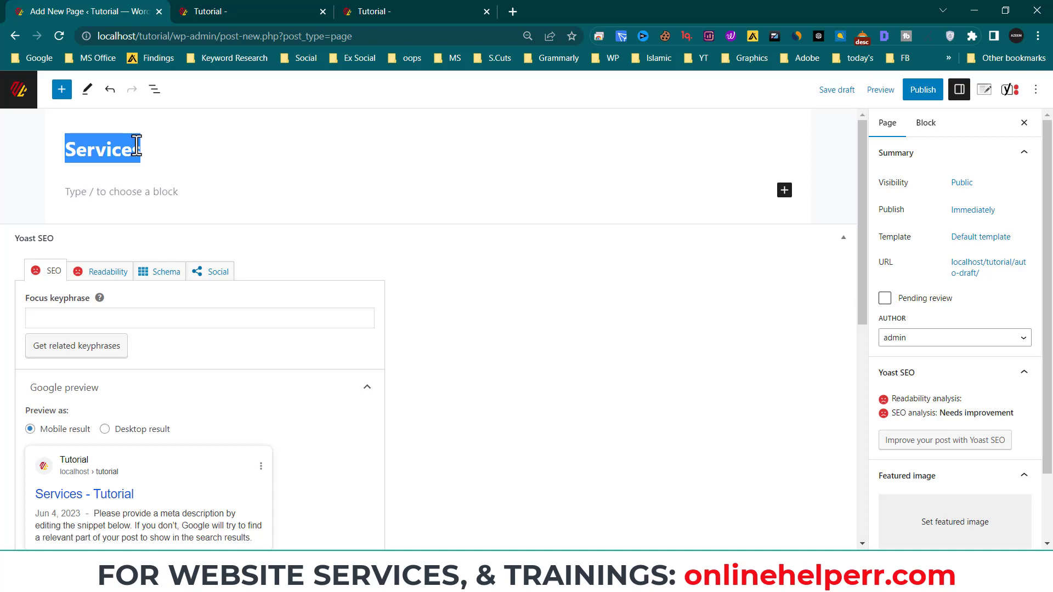
- Complete the page title as 'Digital Marketing Services'
{"action": "left_click", "coordinate": [74, 148]}
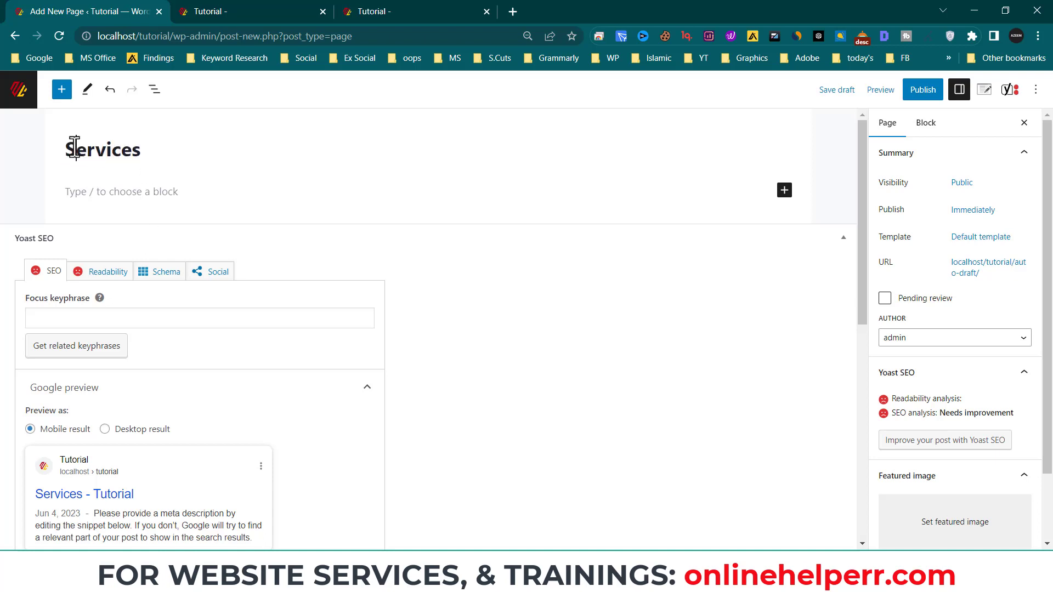
{"action": "left_click", "coordinate": [66, 149]}
{"action": "type", "text": "Digita"}
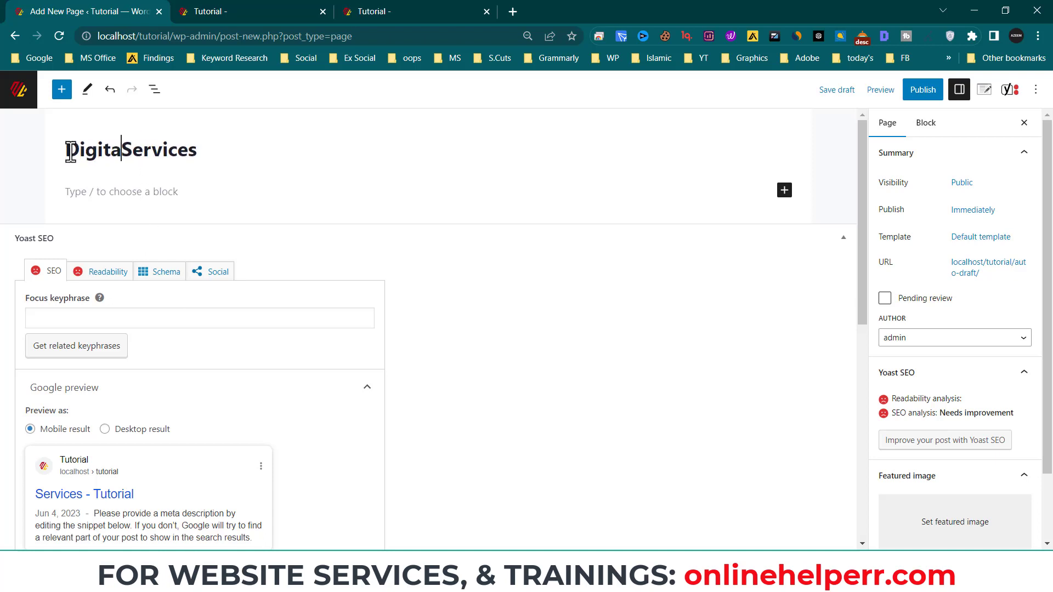
{"action": "type", "text": "l Mark"}
{"action": "type", "text": "eting"}
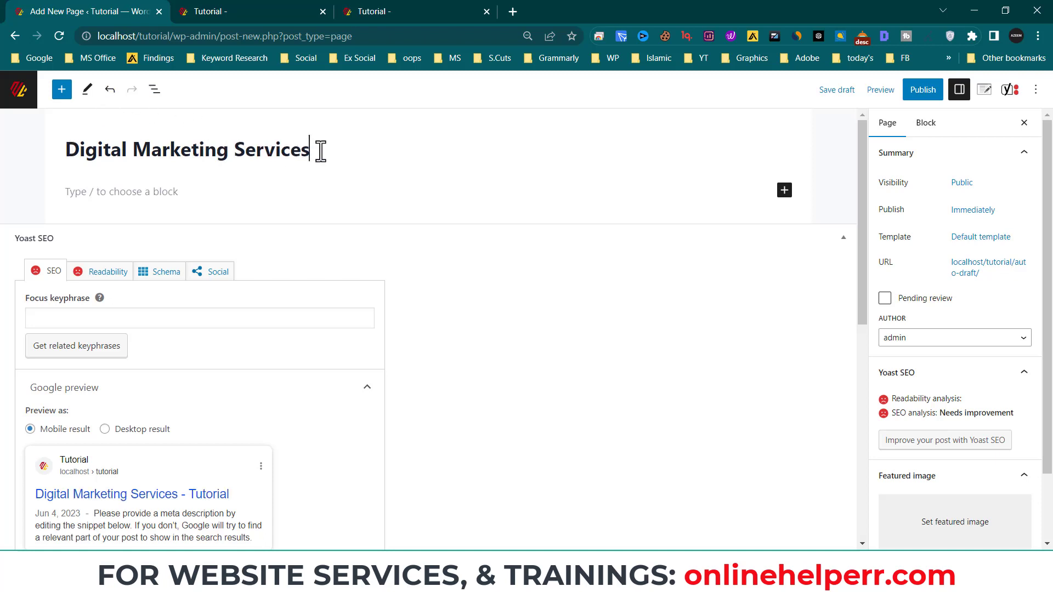
- Select the title to confirm it reads 'Digital Marketing Services'
{"action": "mouse_move", "coordinate": [320, 148]}
{"action": "left_mouse_down"}
{"action": "mouse_move", "coordinate": [71, 155]}
{"action": "mouse_move", "coordinate": [311, 160]}
{"action": "left_mouse_up"}
{"action": "left_click", "coordinate": [64, 167]}
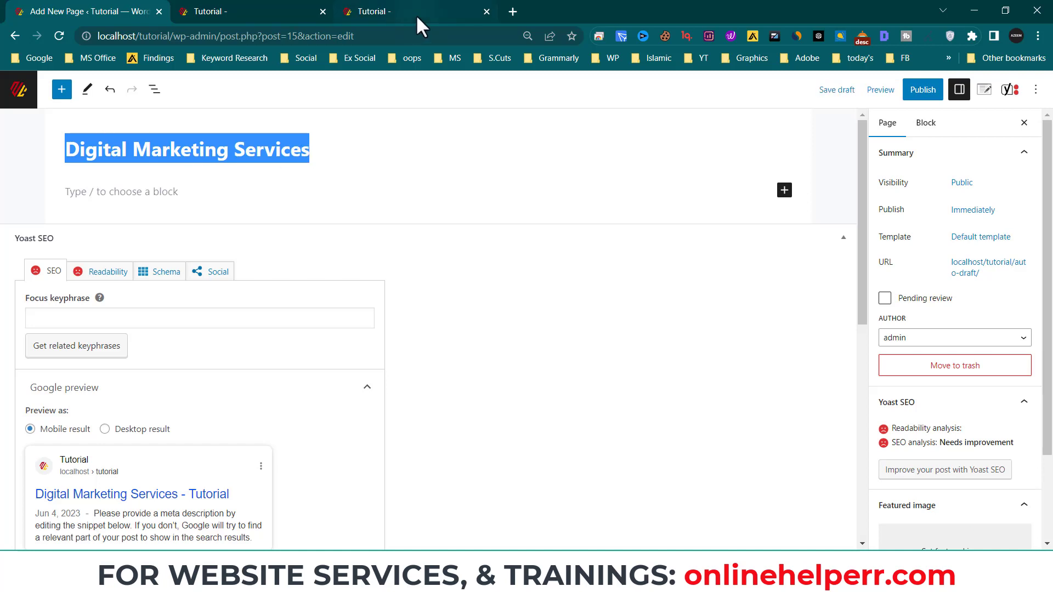
{"action": "mouse_move", "coordinate": [417, 17]}
{"action": "left_click", "coordinate": [344, 154]}
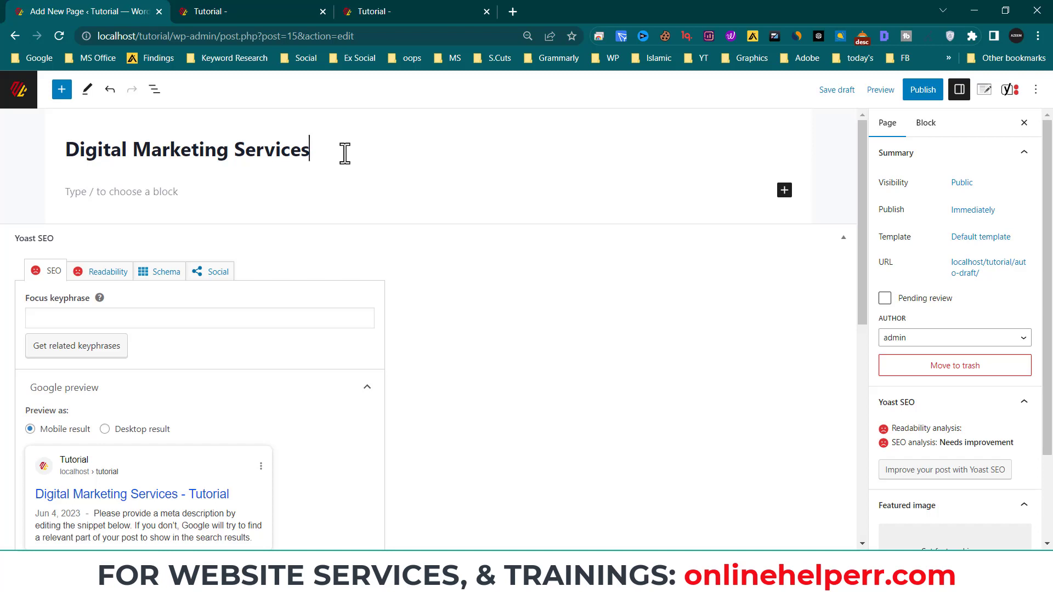
{"action": "left_click", "coordinate": [307, 171]}
{"action": "left_click_drag", "start_coordinate": [66, 147], "coordinate": [345, 147]}
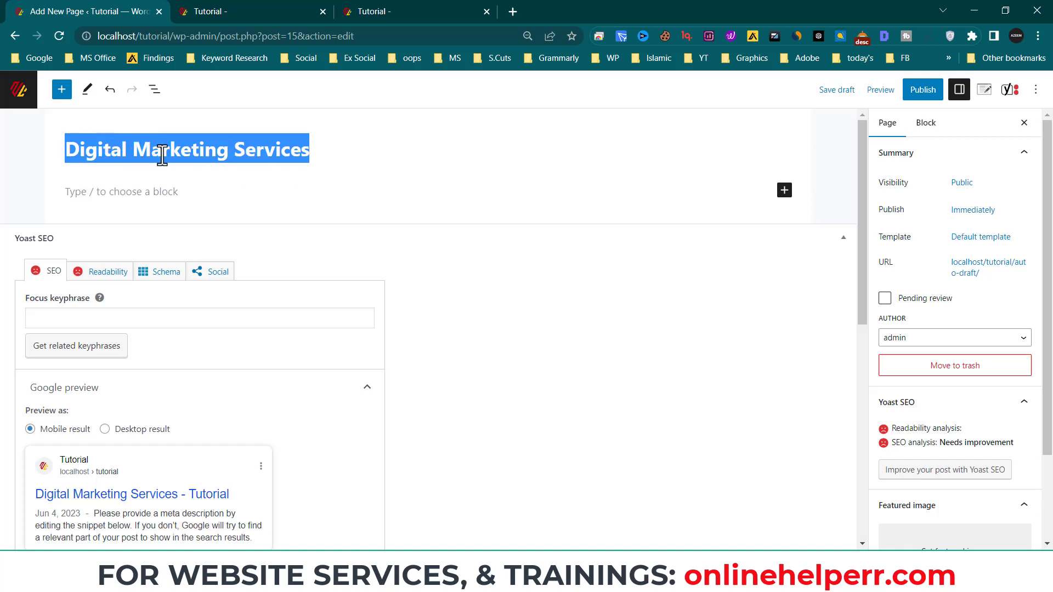
- Write the paragraph 'Lorem impsum digital marketing services,' and start a new block with /h
{"action": "left_click", "coordinate": [141, 192]}
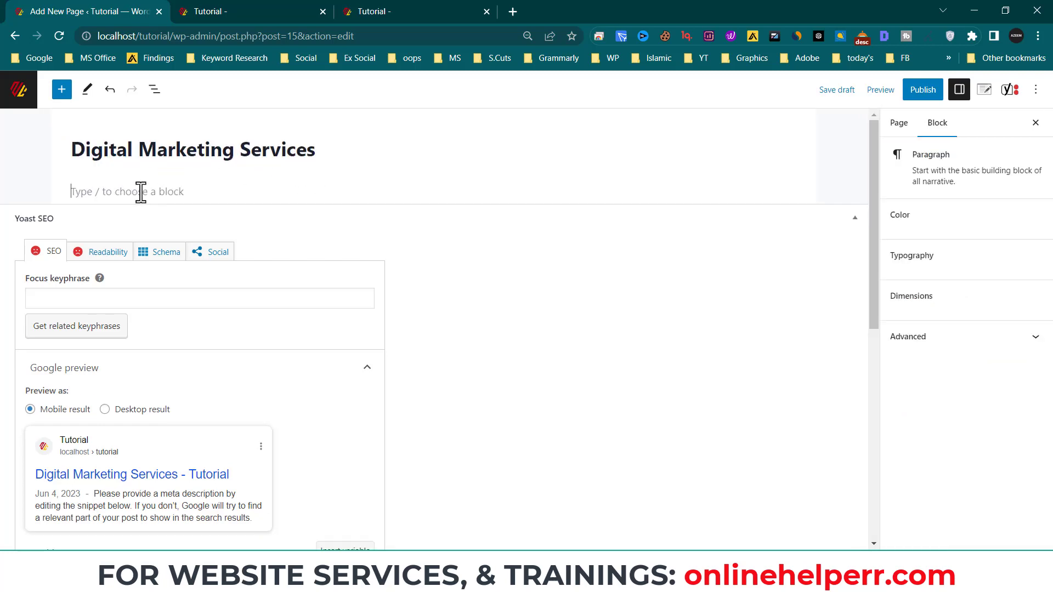
{"action": "type", "text": "ask"}
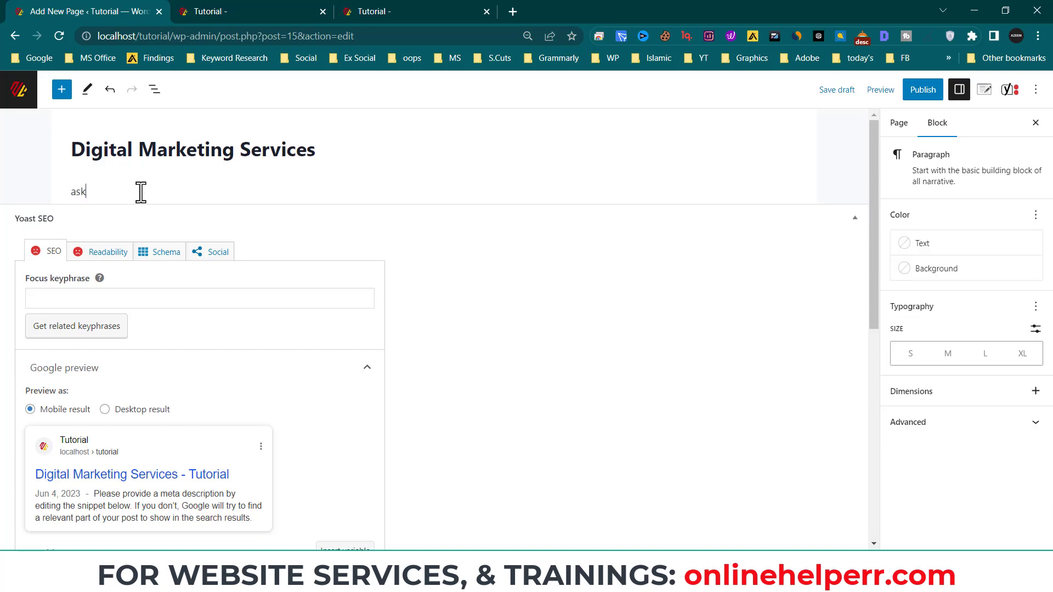
{"action": "type", "text": "ldjf laskdjf lasdjf ads fasd"}
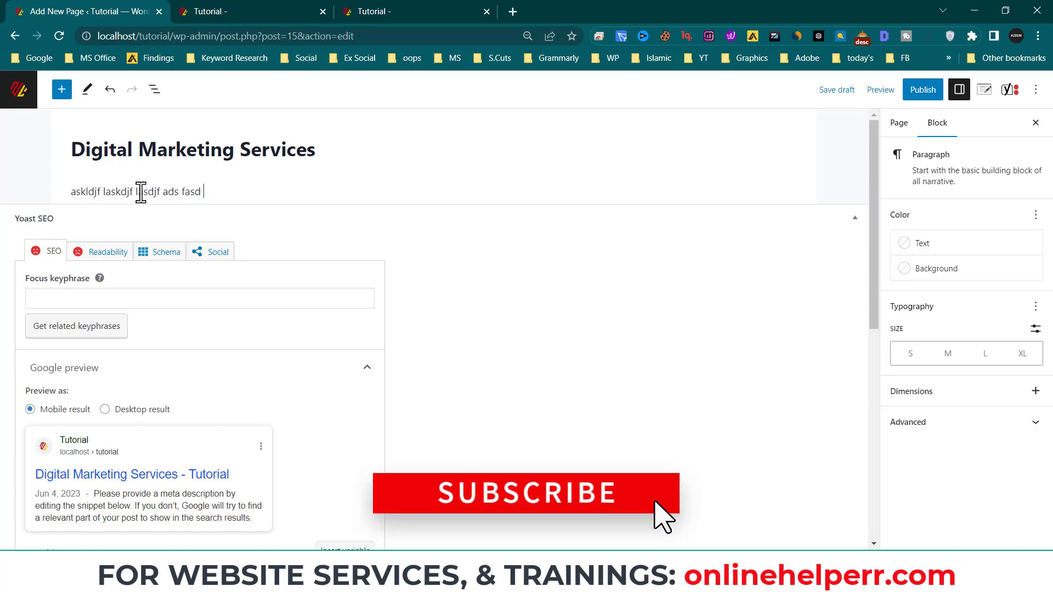
{"action": "key", "text": "ctrl+a"}
{"action": "type", "text": "Lorem"}
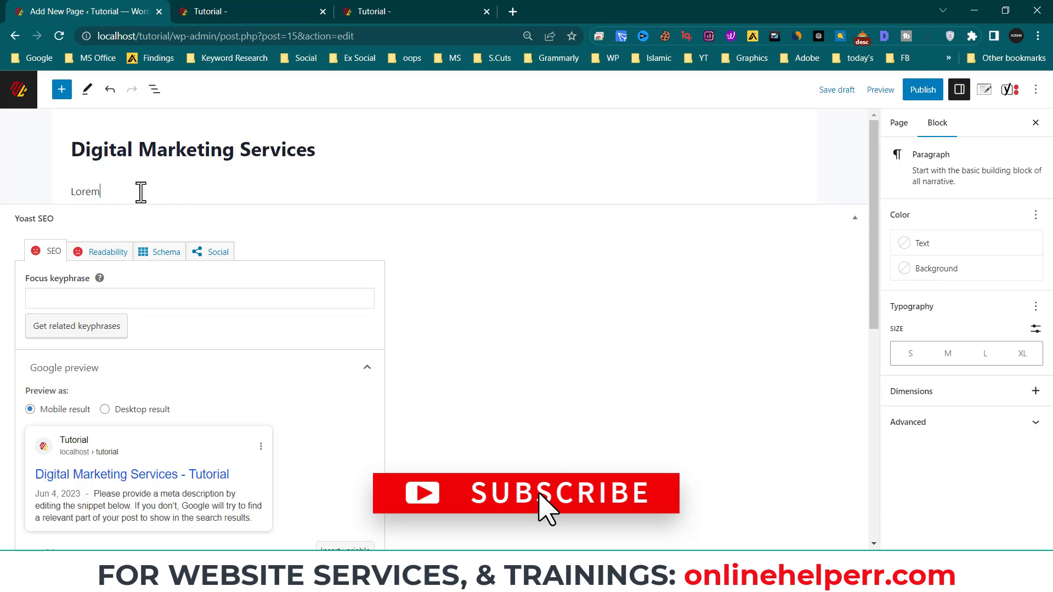
{"action": "type", "text": " impsum"}
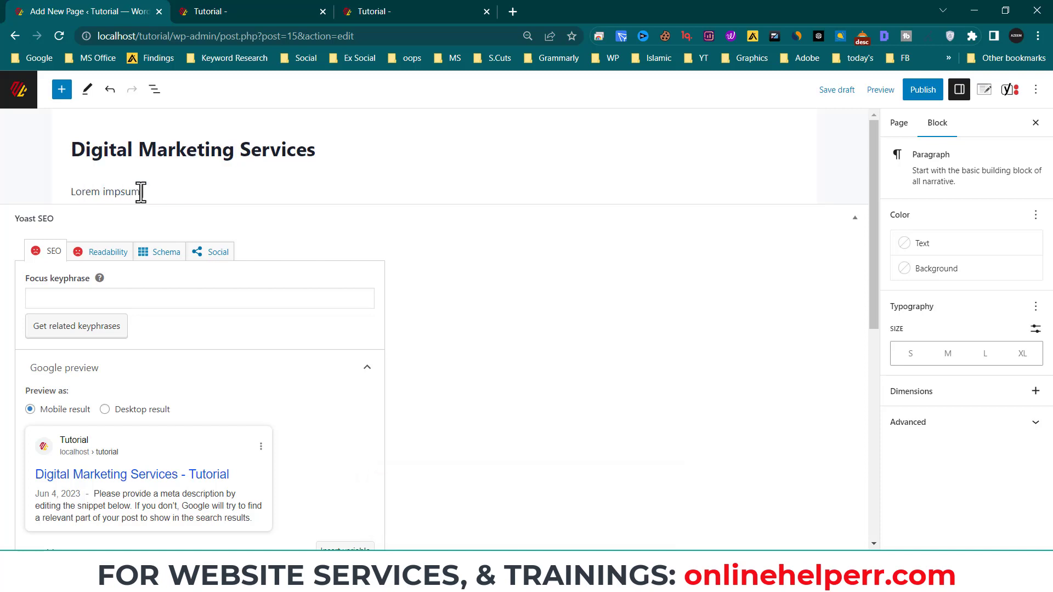
{"action": "type", "text": " digital marketing  serrvice"}
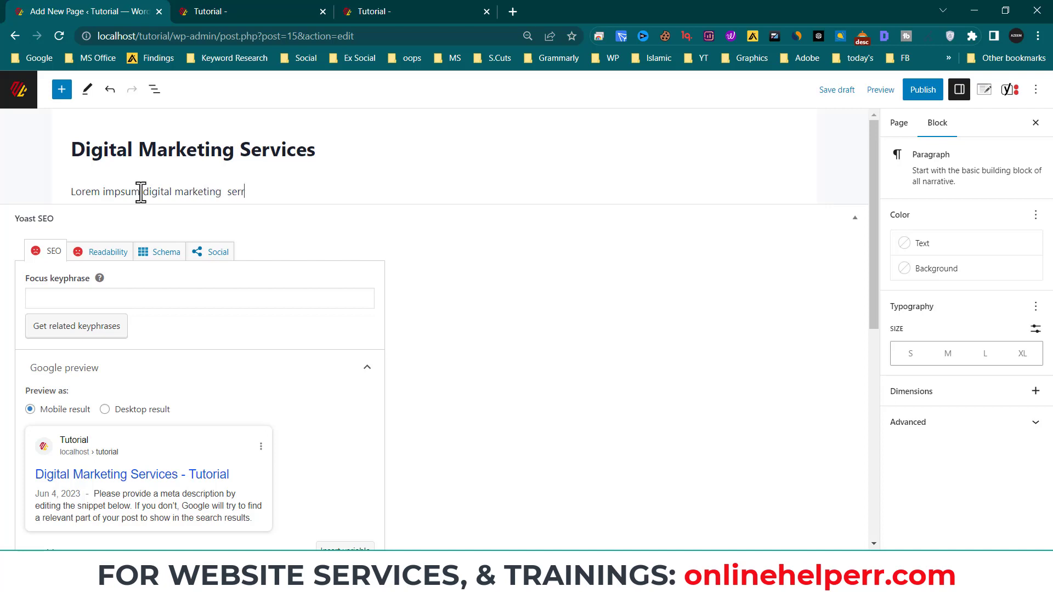
{"action": "key", "text": "BackSpace"}
{"action": "key", "text": "BackSpace"}
{"action": "key", "text": "BackSpace"}
{"action": "key", "text": "BackSpace"}
{"action": "key", "text": "BackSpace"}
{"action": "type", "text": "vice"}
{"action": "key", "text": "Return"}
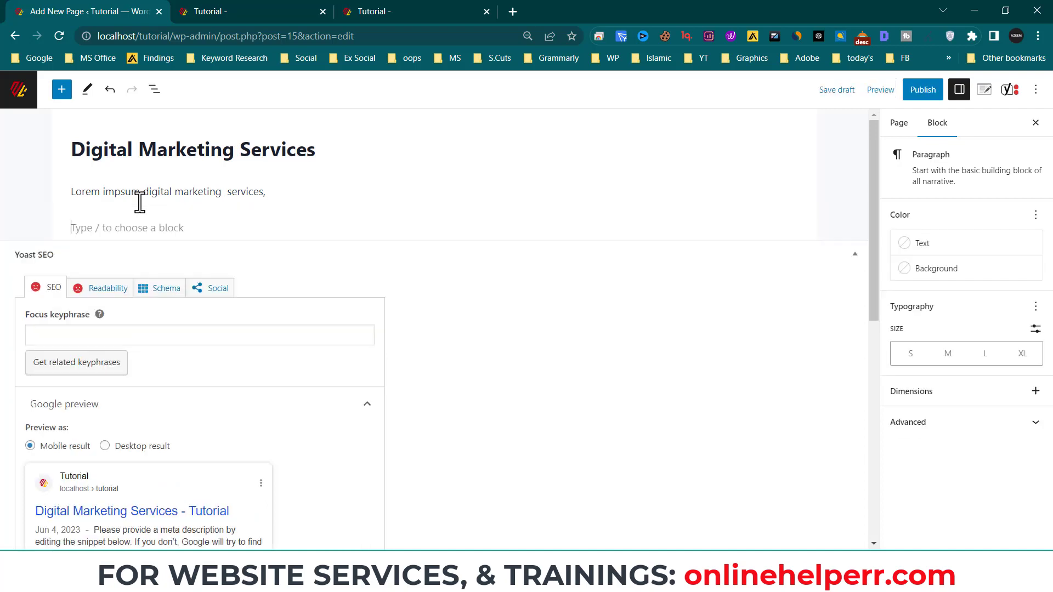
{"action": "type", "text": "/h"}
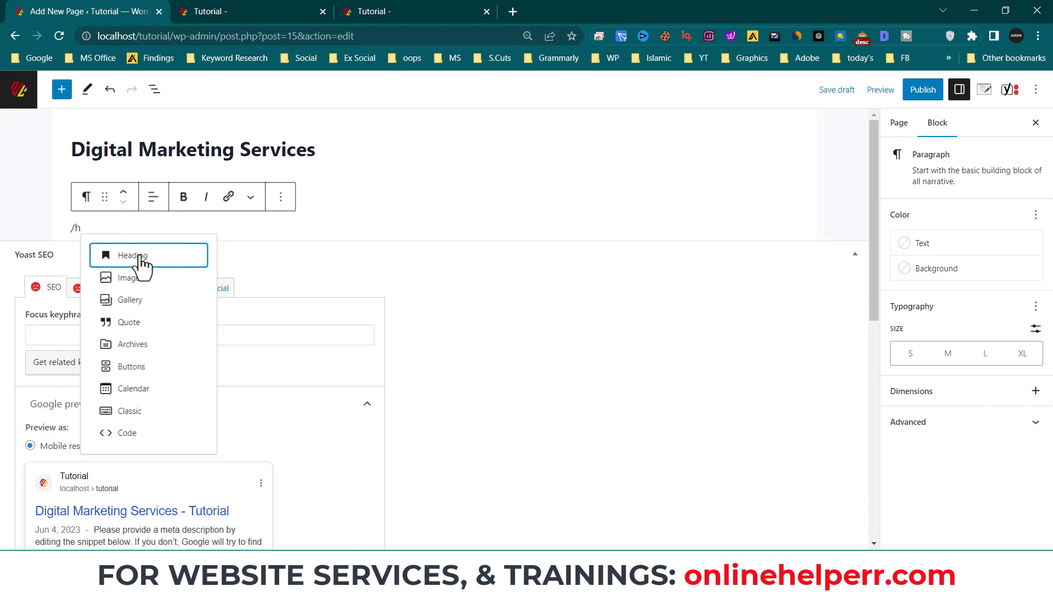
- Try a slash-command Heading, remove it, and browse the full block library
{"action": "left_click", "coordinate": [168, 256]}
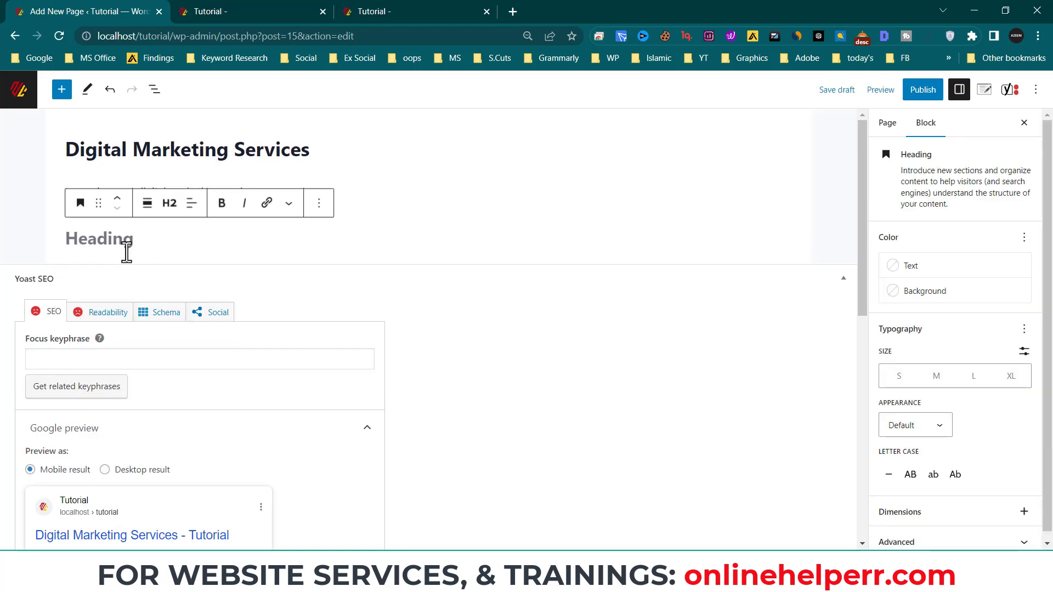
{"action": "key", "text": "BackSpace"}
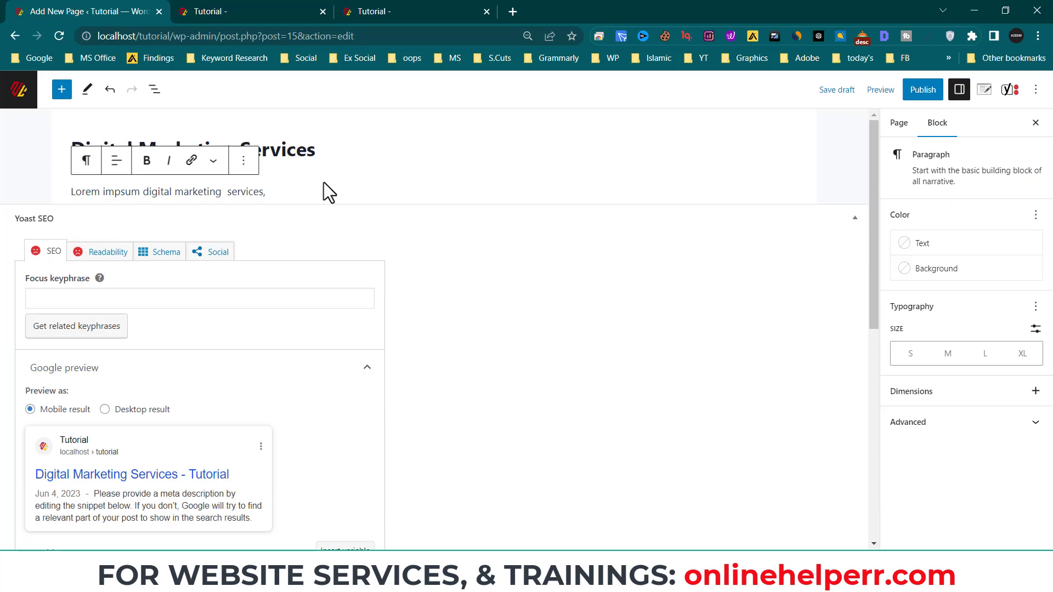
{"action": "key", "text": "Return"}
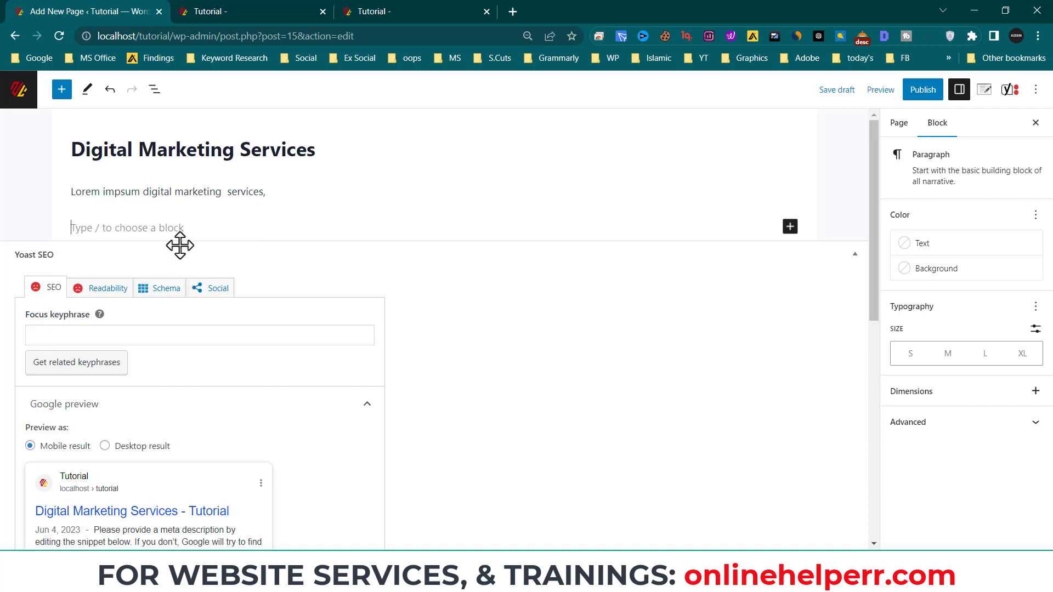
{"action": "left_click", "coordinate": [791, 235]}
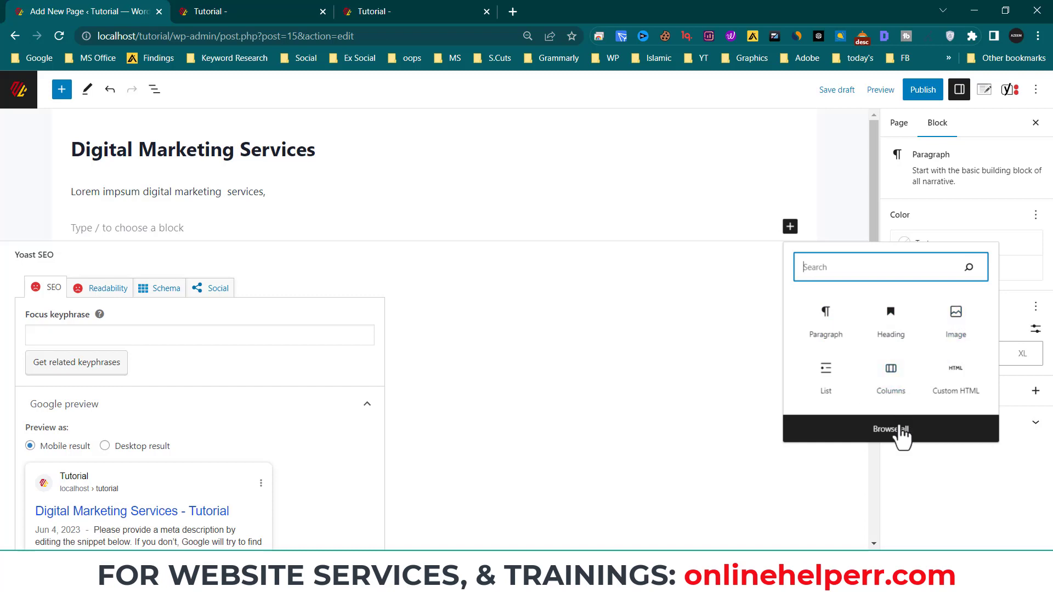
{"action": "left_click", "coordinate": [896, 434]}
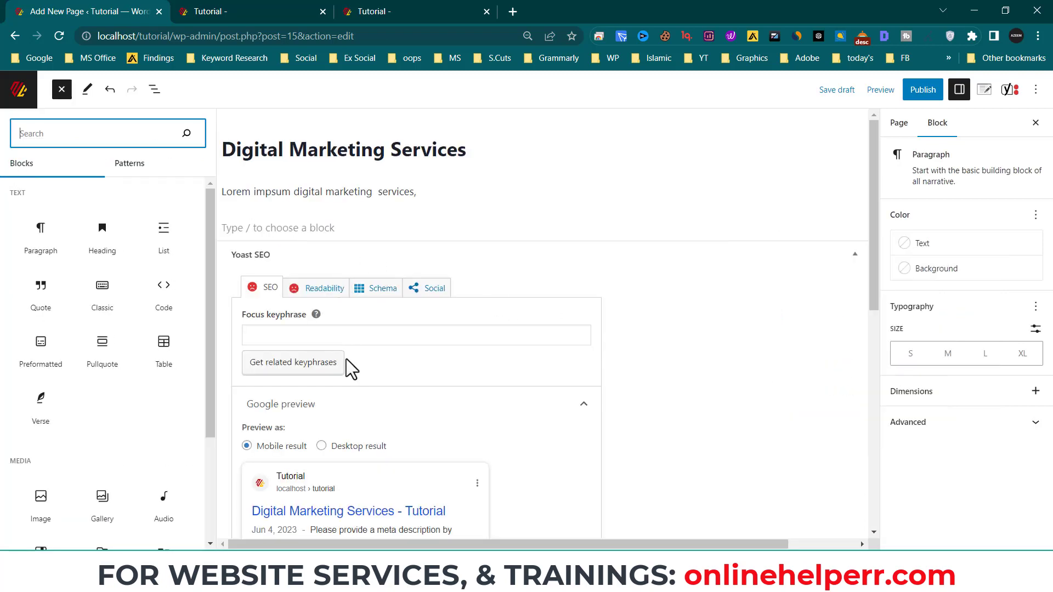
{"action": "left_click", "coordinate": [355, 225]}
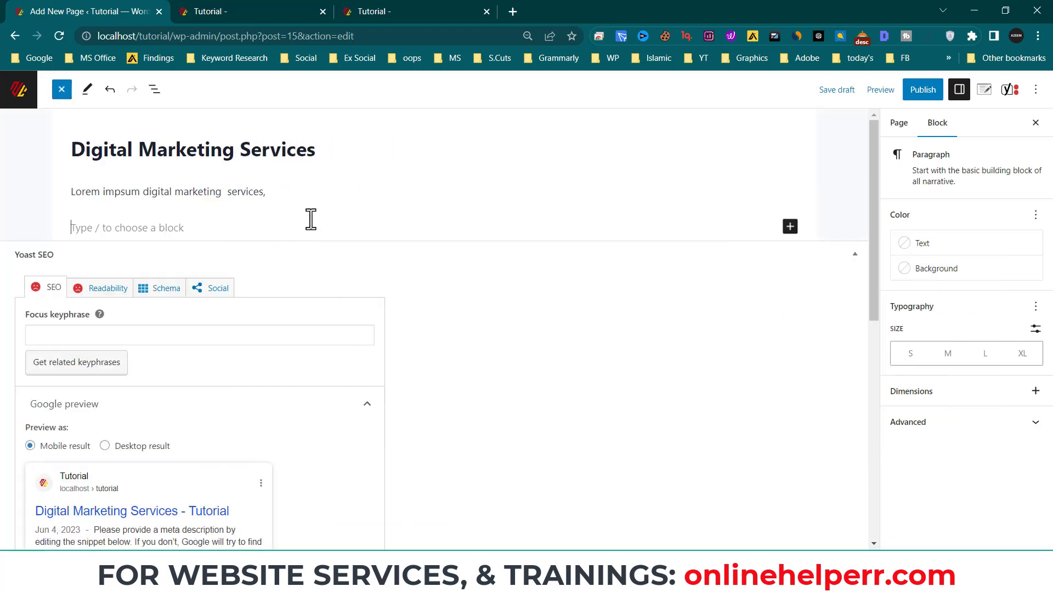
- Insert a Heading block from the inserter and keep it at level H2
{"action": "left_click", "coordinate": [790, 227]}
{"action": "left_click", "coordinate": [890, 332]}
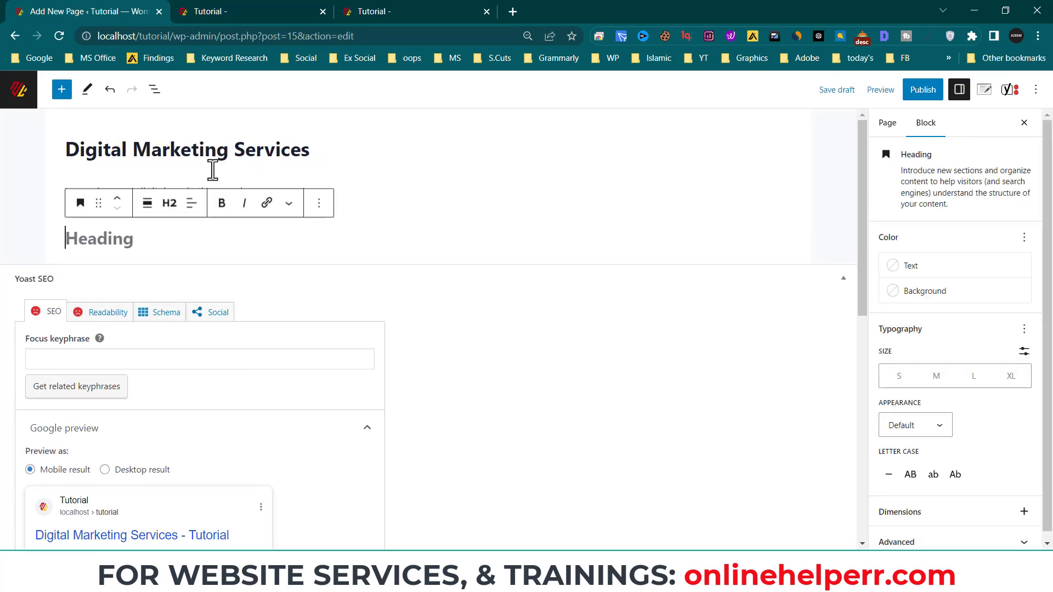
{"action": "left_click", "coordinate": [170, 204]}
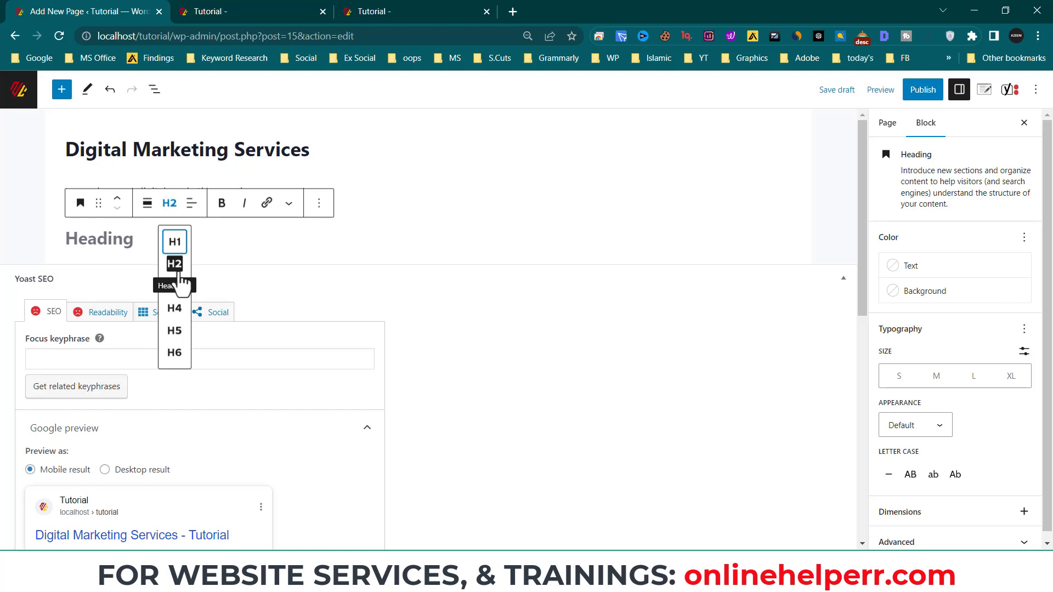
{"action": "left_click", "coordinate": [136, 246]}
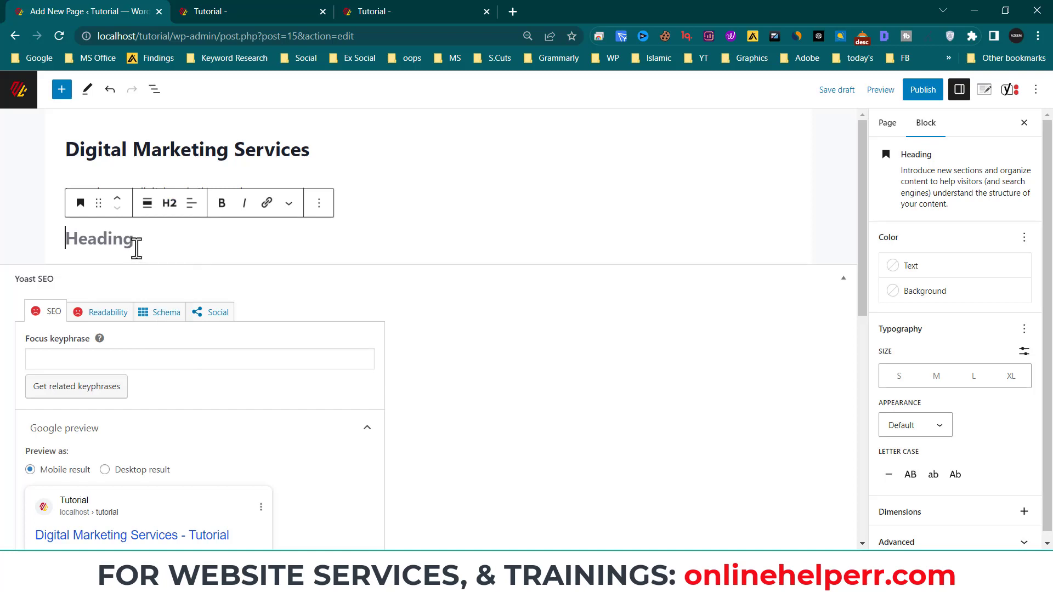
- Type the heading 'Digital marekting services in Islammabad' and review Yoast Readability and SEO results
{"action": "type", "text": "Digital ma"}
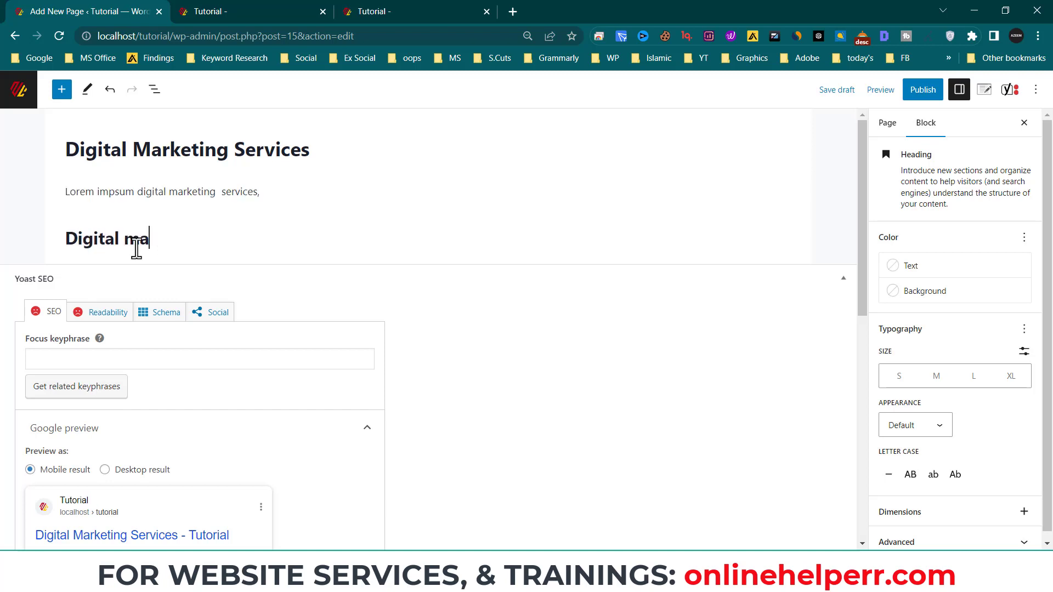
{"action": "type", "text": "rekting service"}
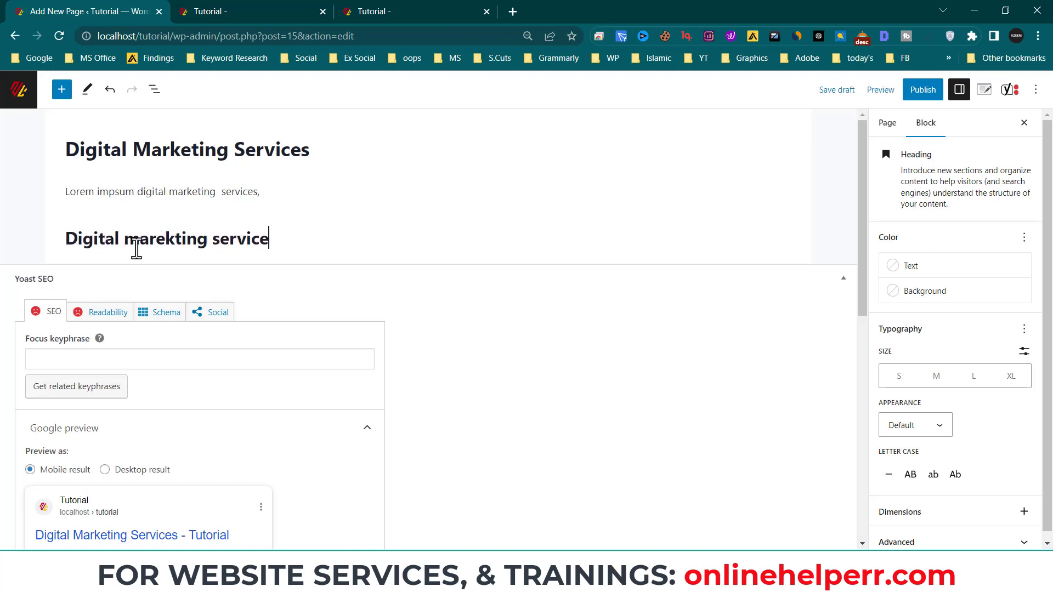
{"action": "type", "text": "s in Islammabad"}
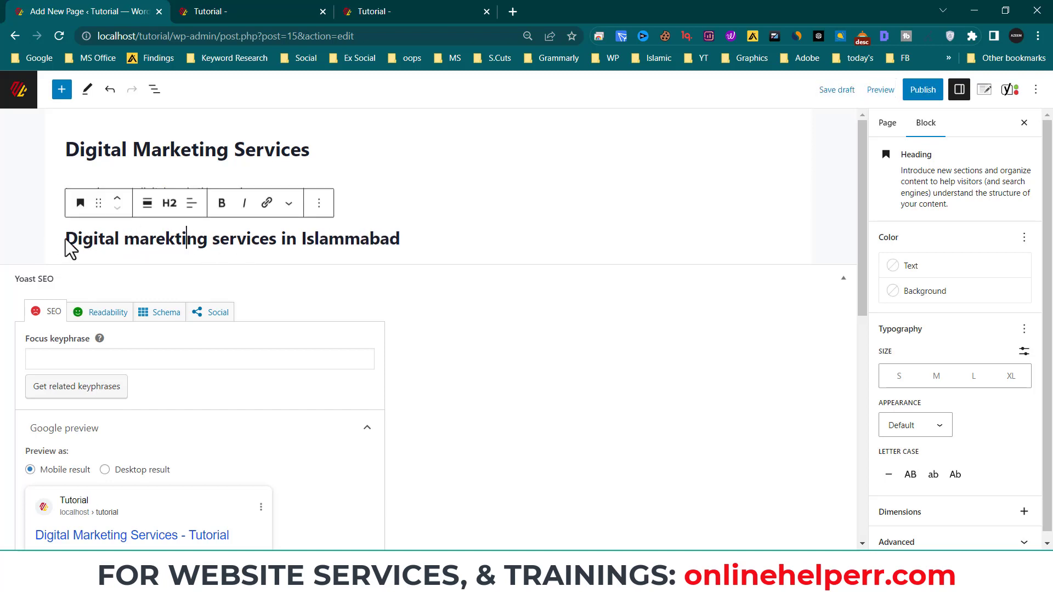
{"action": "left_click_drag", "start_coordinate": [77, 240], "coordinate": [250, 264]}
{"action": "left_click", "coordinate": [110, 311]}
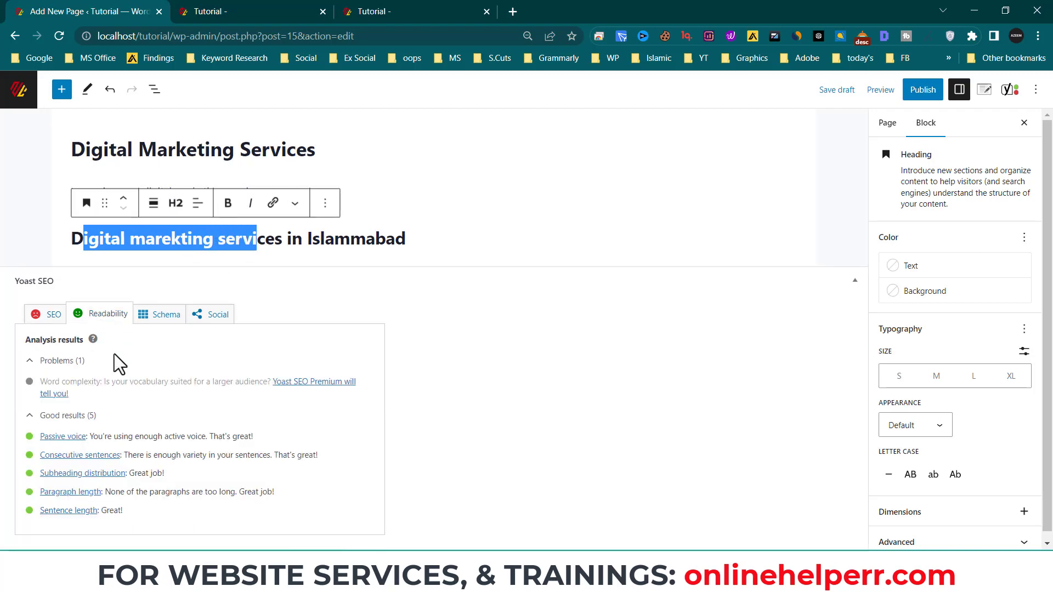
{"action": "left_click", "coordinate": [50, 318]}
{"action": "scroll", "coordinate": [168, 456], "scroll_direction": "down", "scroll_amount": 3}
{"action": "scroll", "coordinate": [219, 430], "scroll_direction": "up", "scroll_amount": 3}
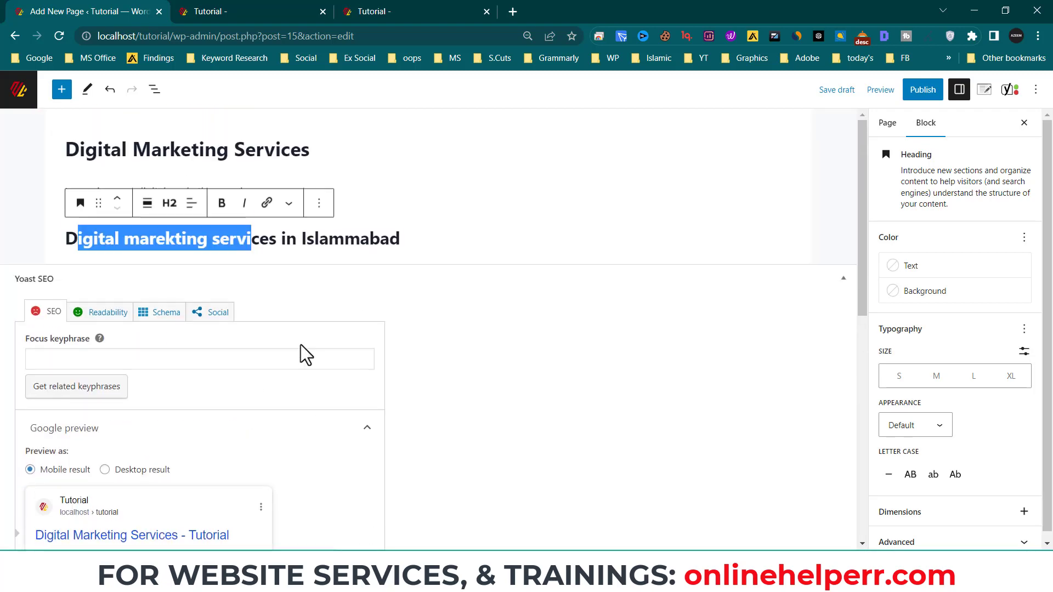
- Correct 'Islammabad' to 'Islamabad', then add the filler paragraph 'fasdfafsdkj' and an empty block
{"action": "left_click", "coordinate": [343, 241]}
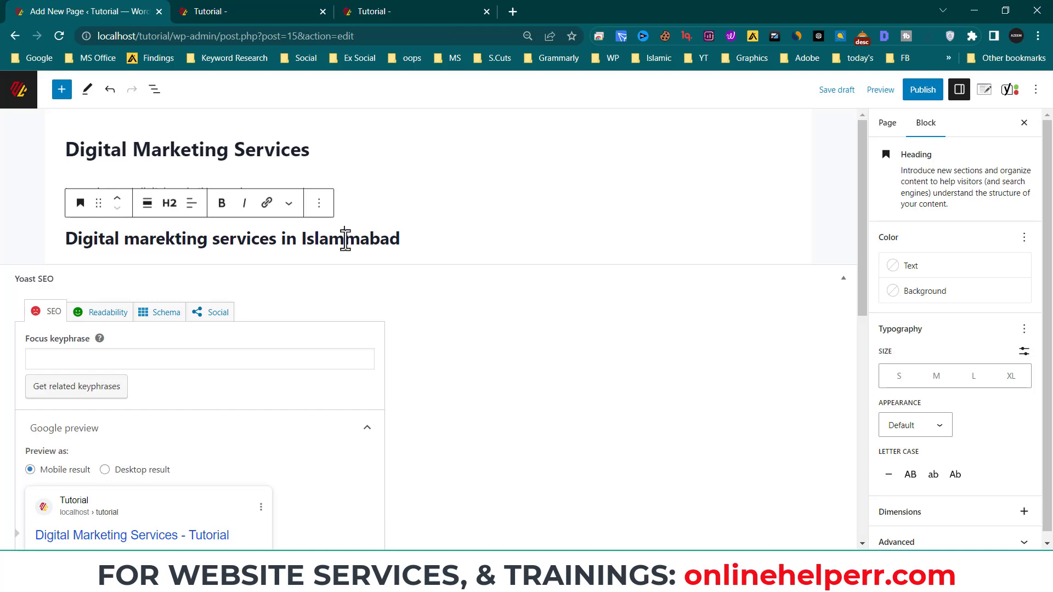
{"action": "key", "text": "BackSpace"}
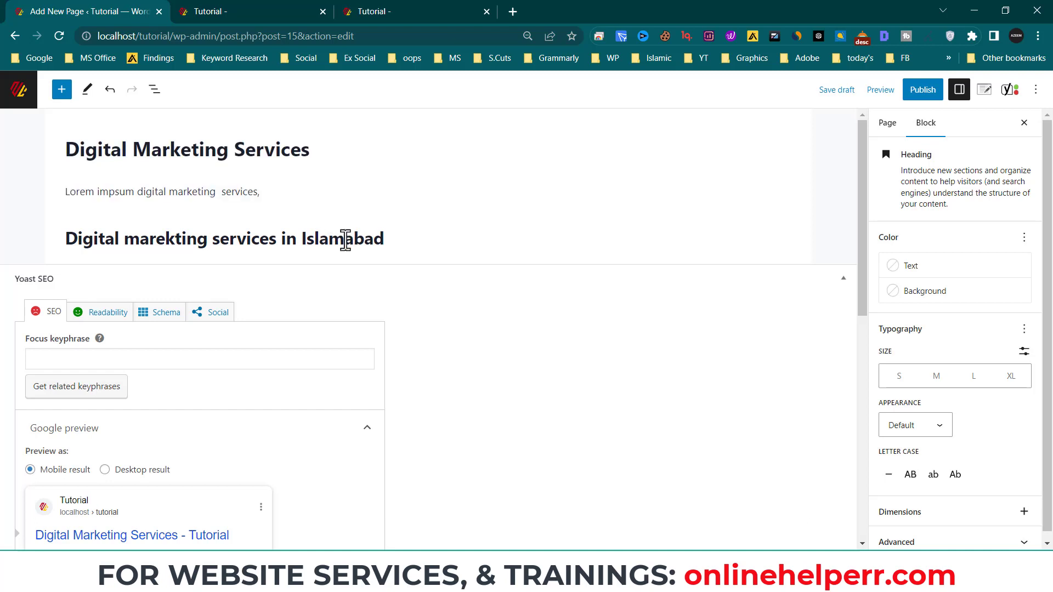
{"action": "left_click", "coordinate": [394, 250]}
{"action": "key", "text": "Return"}
{"action": "type", "text": "fasdfafsdkj"}
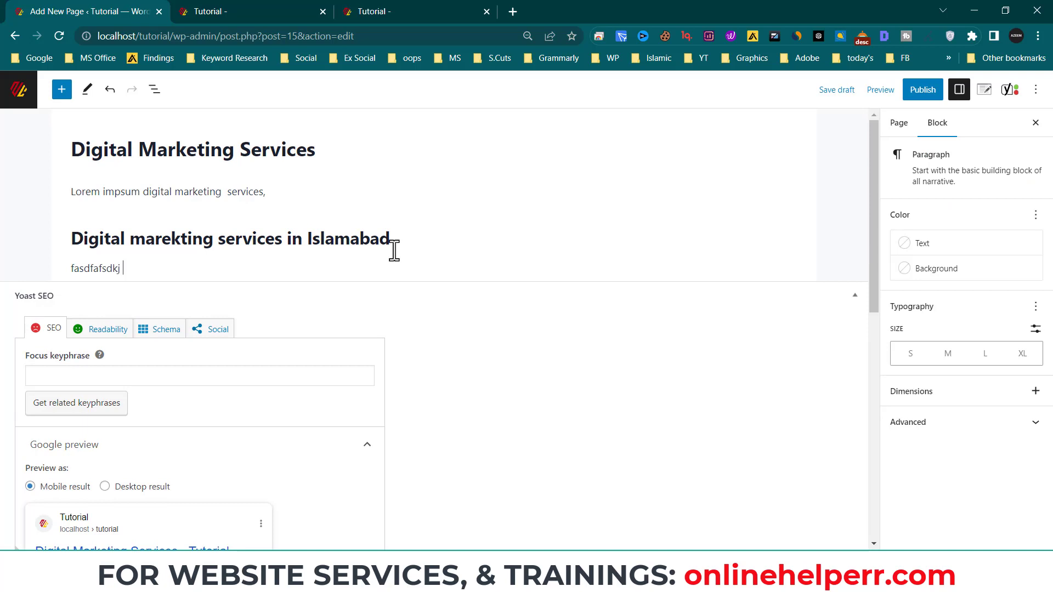
{"action": "key", "text": "Return"}
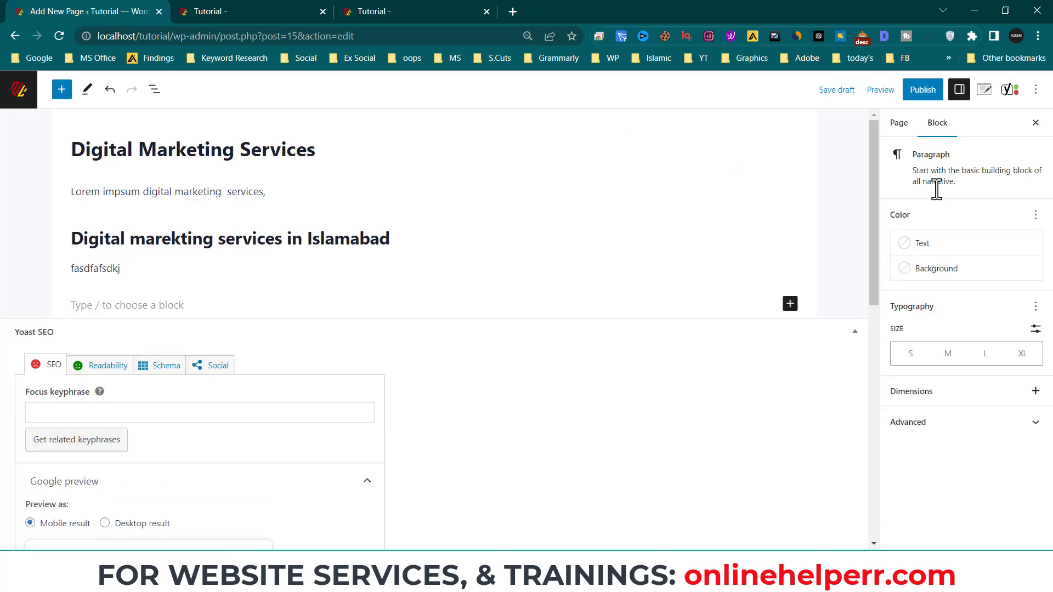
- Insert the digital business-card image from the Media Library
{"action": "left_click", "coordinate": [790, 304]}
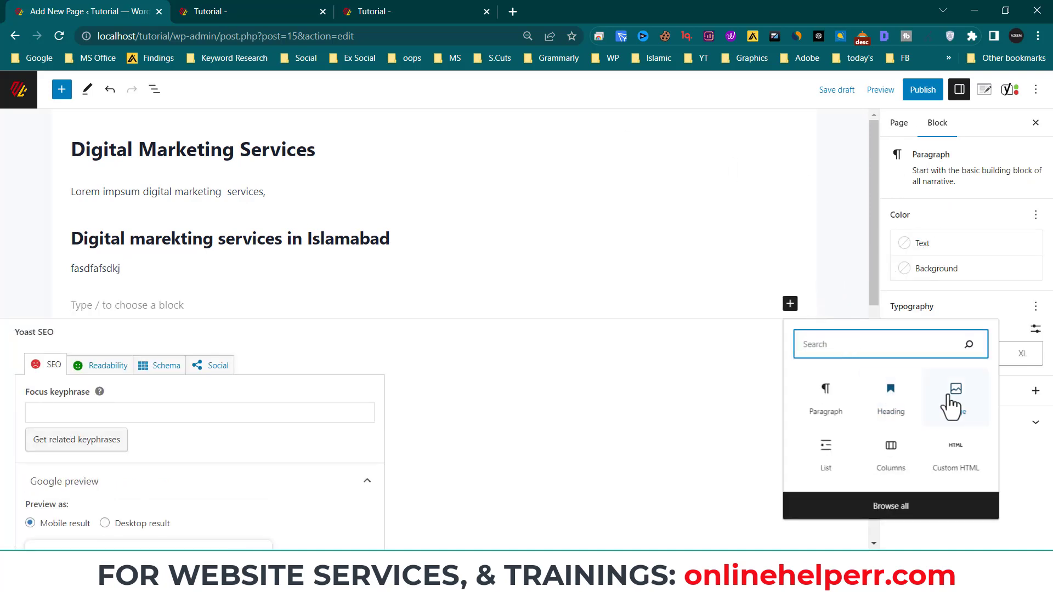
{"action": "left_click", "coordinate": [886, 402]}
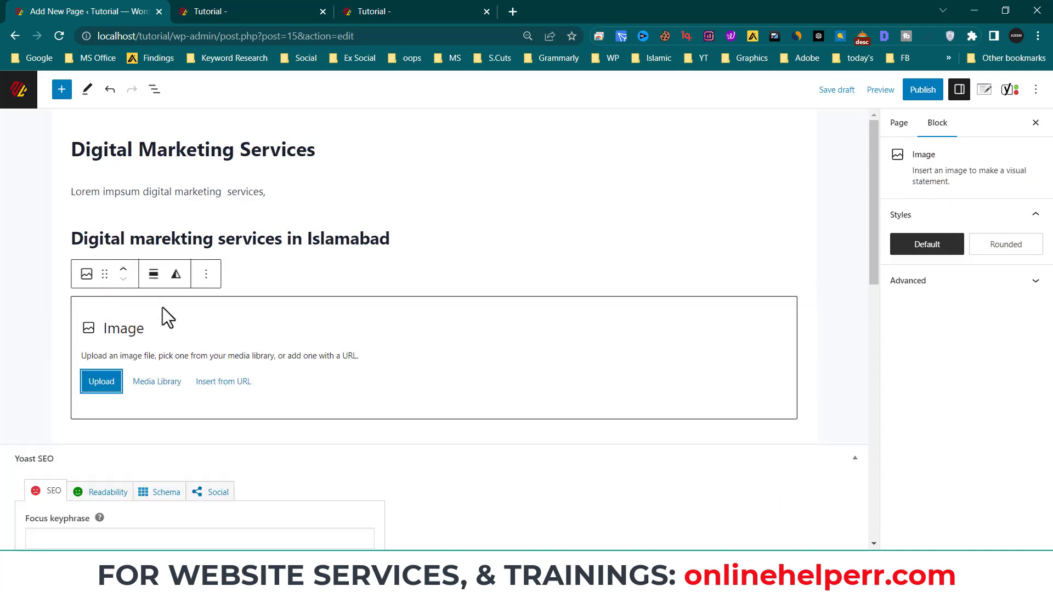
{"action": "left_click", "coordinate": [147, 382]}
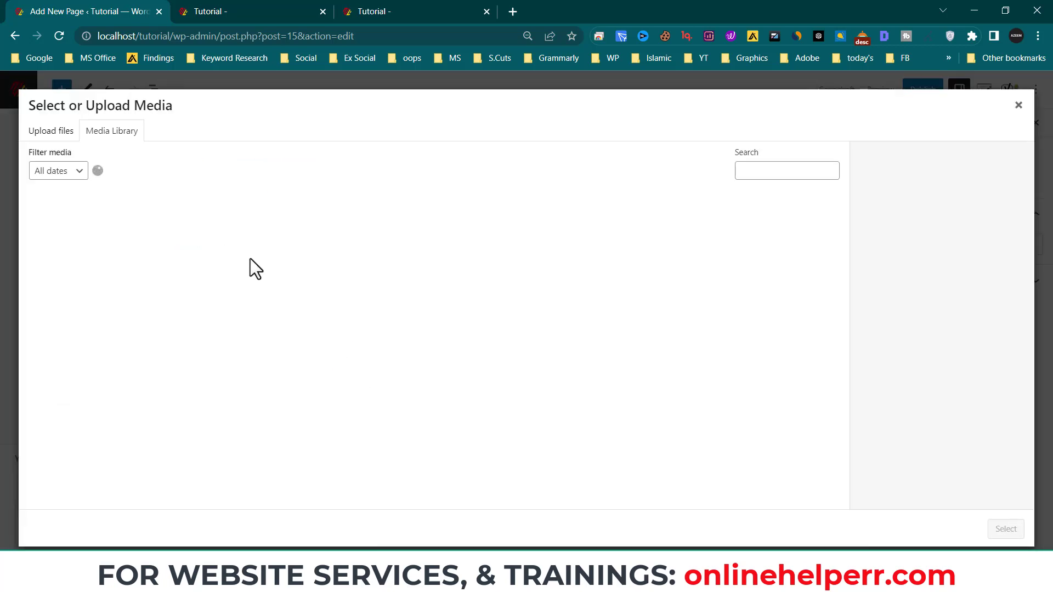
{"action": "left_click", "coordinate": [159, 274]}
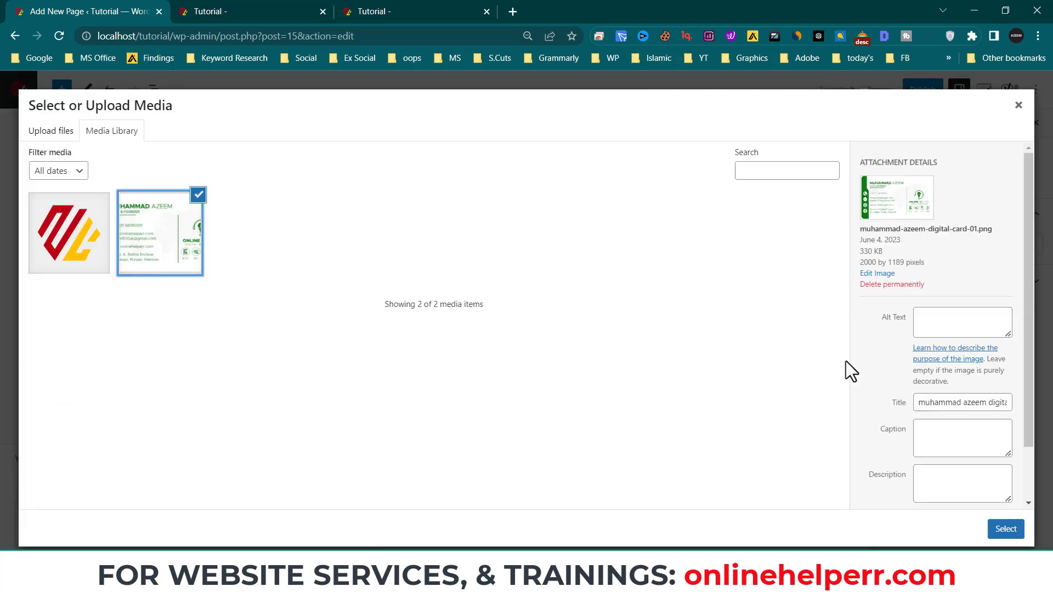
{"action": "left_click", "coordinate": [1006, 530]}
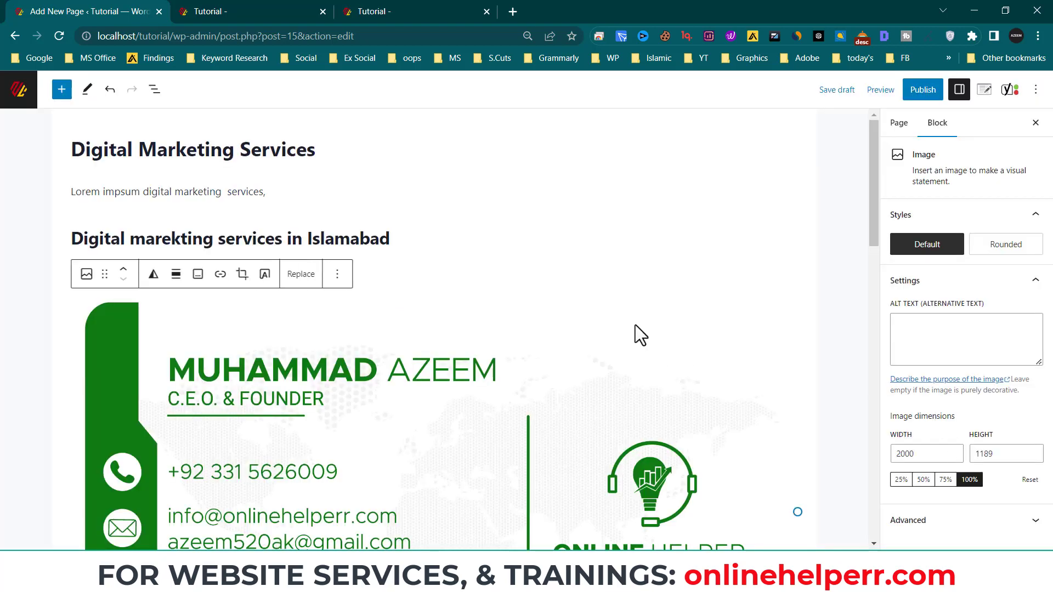
- Add an empty H2 heading block below the image
{"action": "scroll", "coordinate": [635, 329], "scroll_direction": "down", "scroll_amount": 4}
{"action": "scroll", "coordinate": [758, 423], "scroll_direction": "down", "scroll_amount": 4}
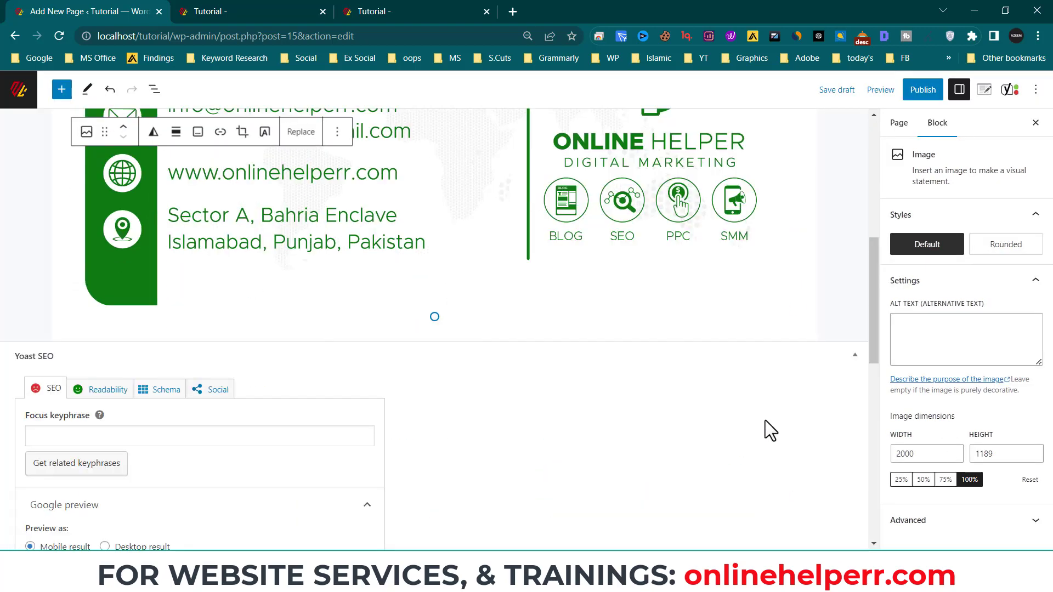
{"action": "left_click", "coordinate": [837, 304]}
{"action": "scroll", "coordinate": [802, 304], "scroll_direction": "down", "scroll_amount": 2}
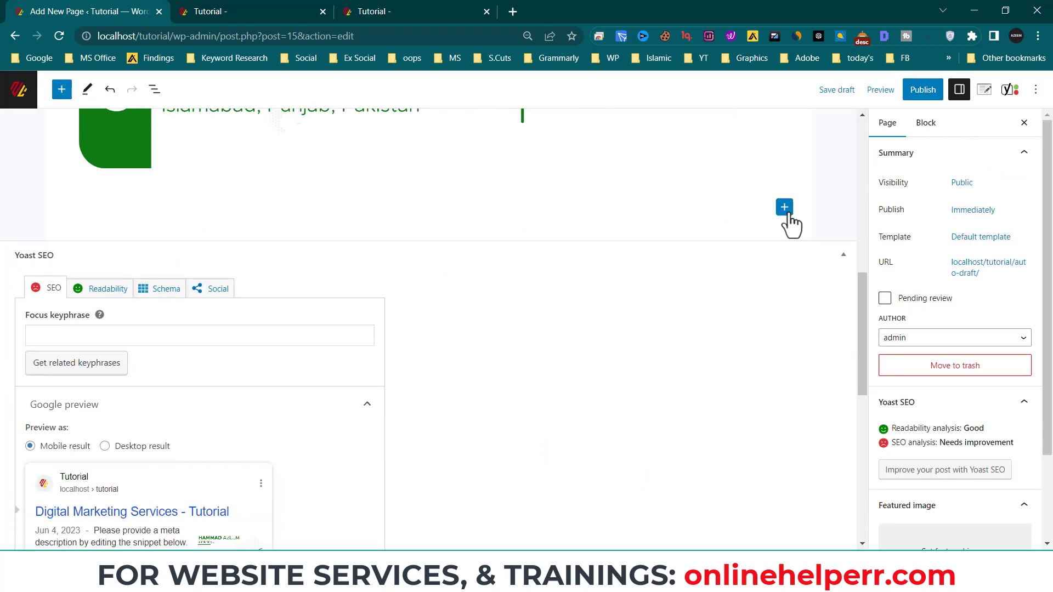
{"action": "left_click", "coordinate": [784, 208]}
{"action": "left_click", "coordinate": [859, 317]}
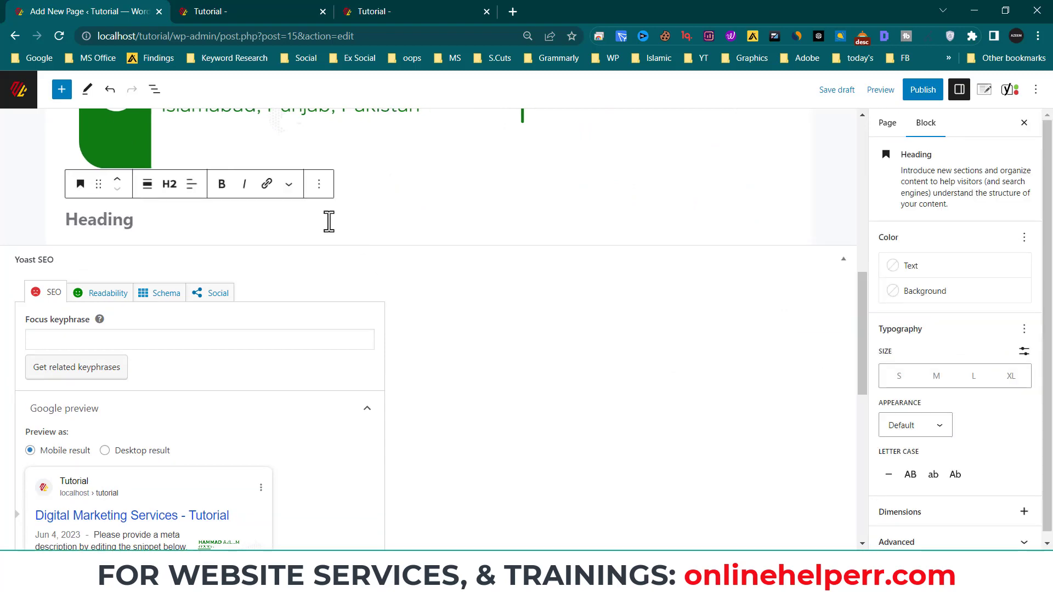
- Delete the empty heading and the card image blocks
{"action": "key", "text": "BackSpace"}
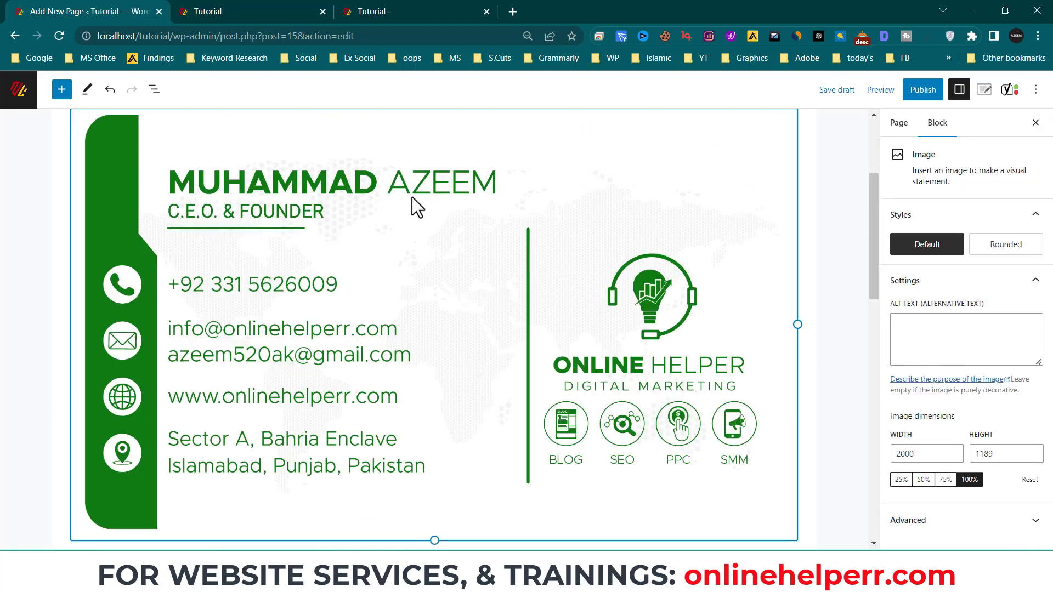
{"action": "scroll", "coordinate": [801, 357], "scroll_direction": "down", "scroll_amount": 6}
{"action": "scroll", "coordinate": [566, 288], "scroll_direction": "up", "scroll_amount": 3}
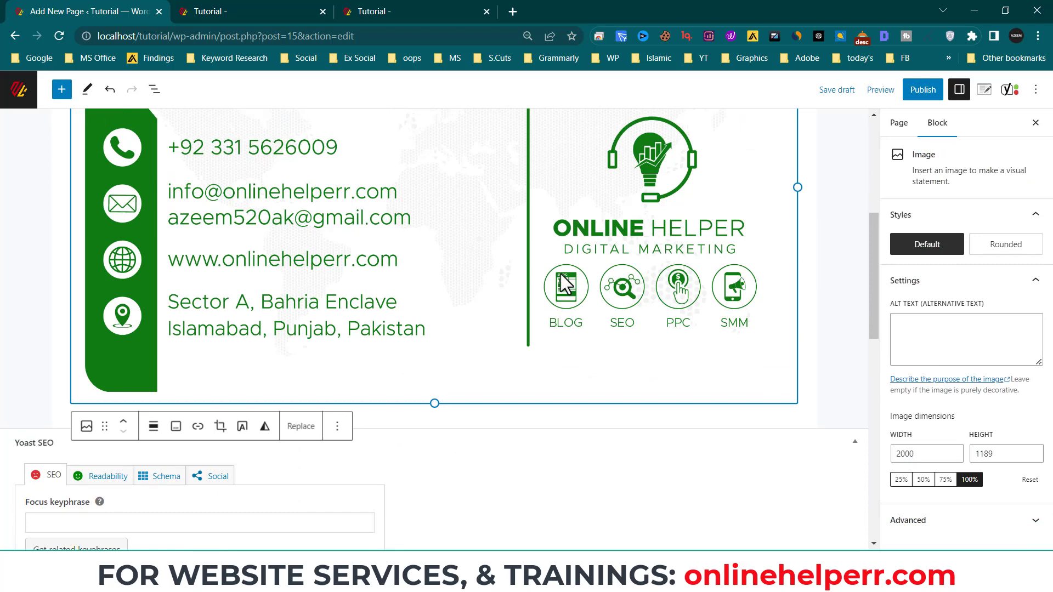
{"action": "key", "text": "BackSpace"}
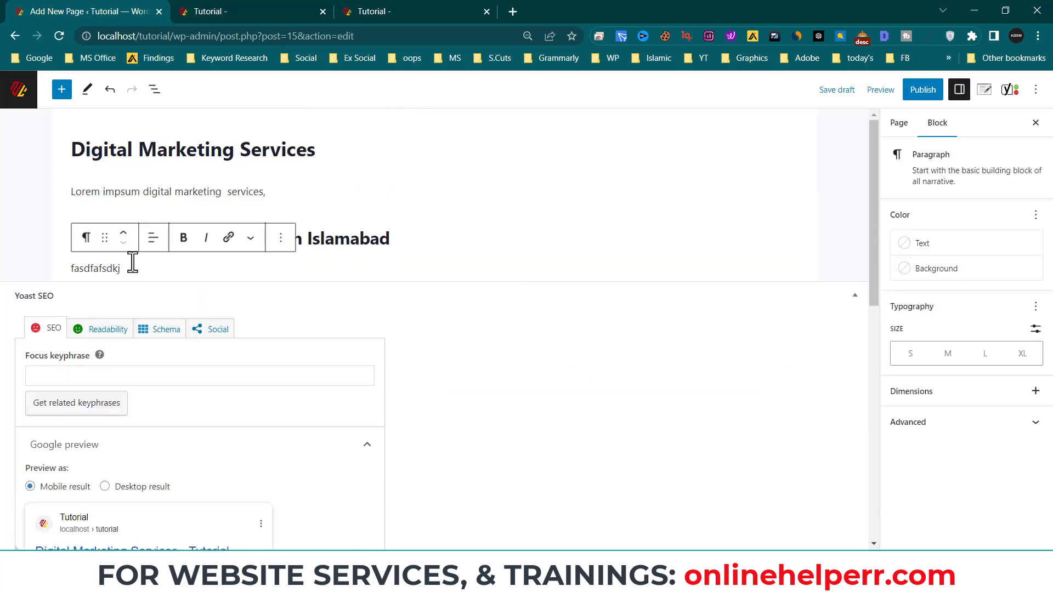
- Add a new Image block and start an upload, then cancel the file chooser
{"action": "key", "text": "Return"}
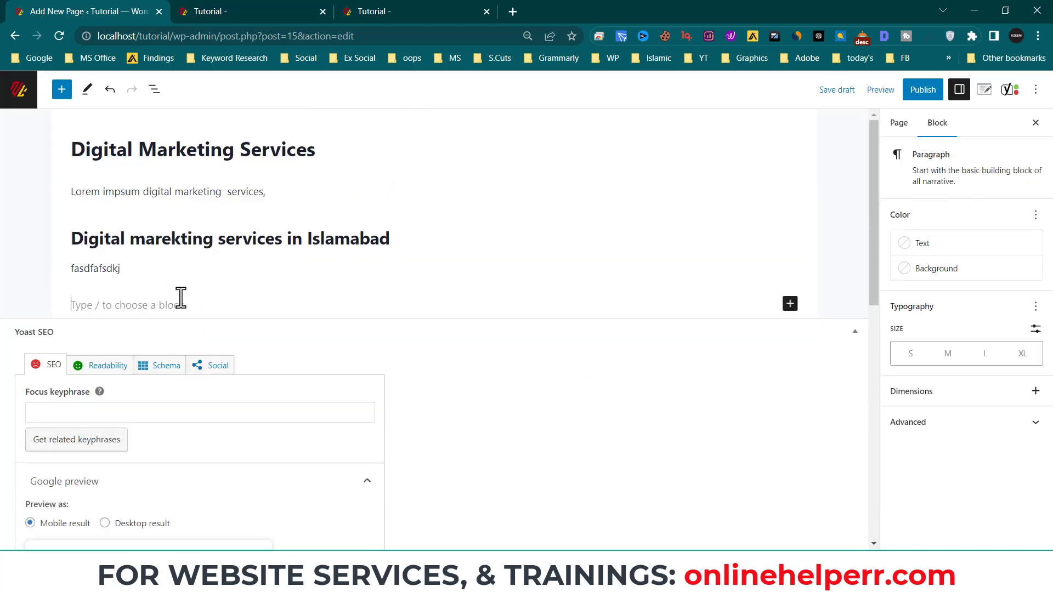
{"action": "left_click", "coordinate": [790, 303]}
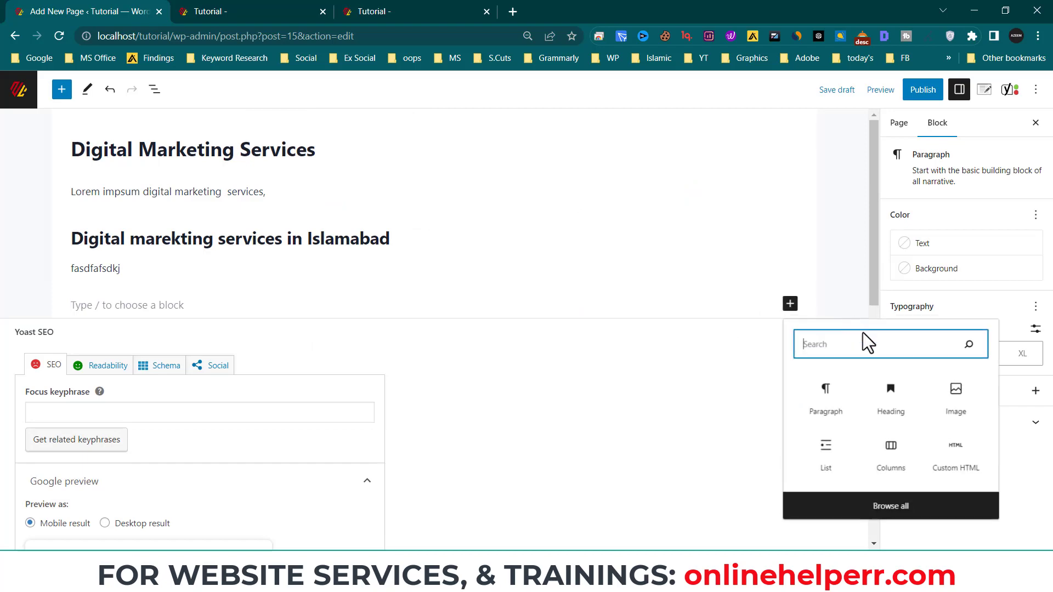
{"action": "left_click", "coordinate": [957, 398]}
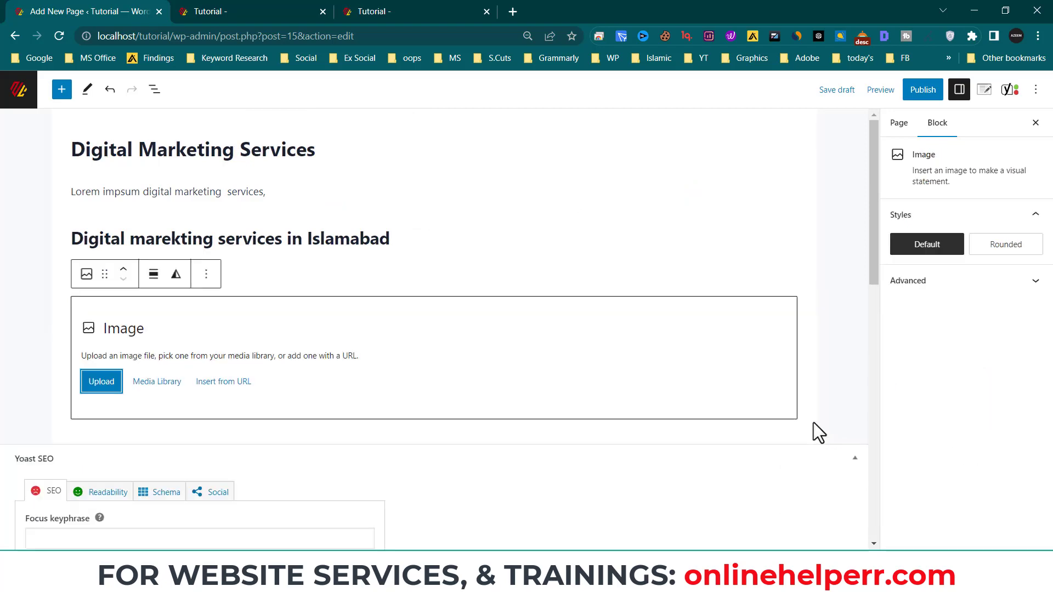
{"action": "left_click", "coordinate": [100, 388]}
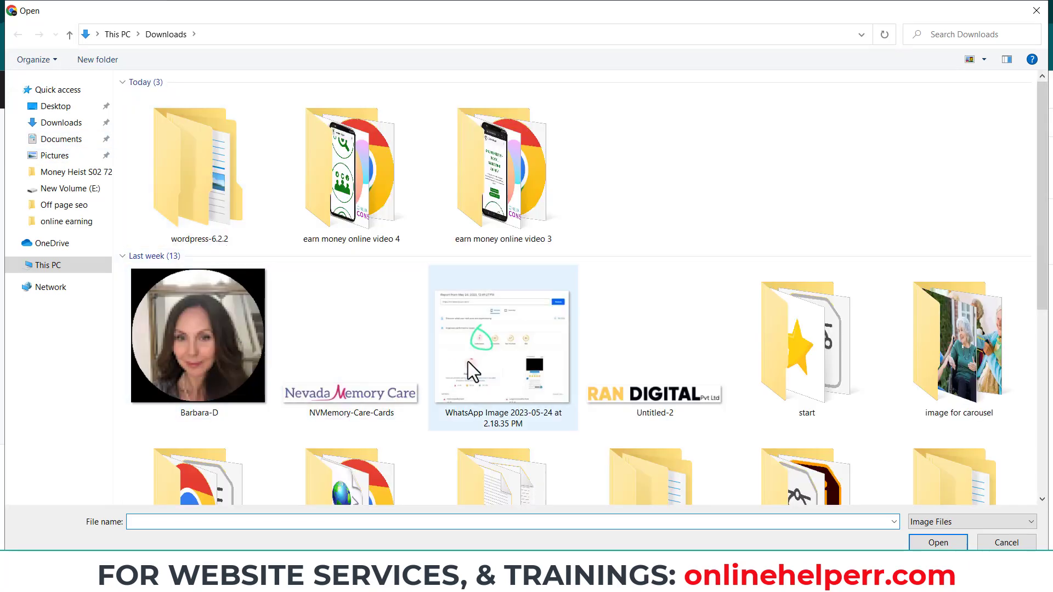
{"action": "scroll", "coordinate": [668, 383], "scroll_direction": "down", "scroll_amount": 5}
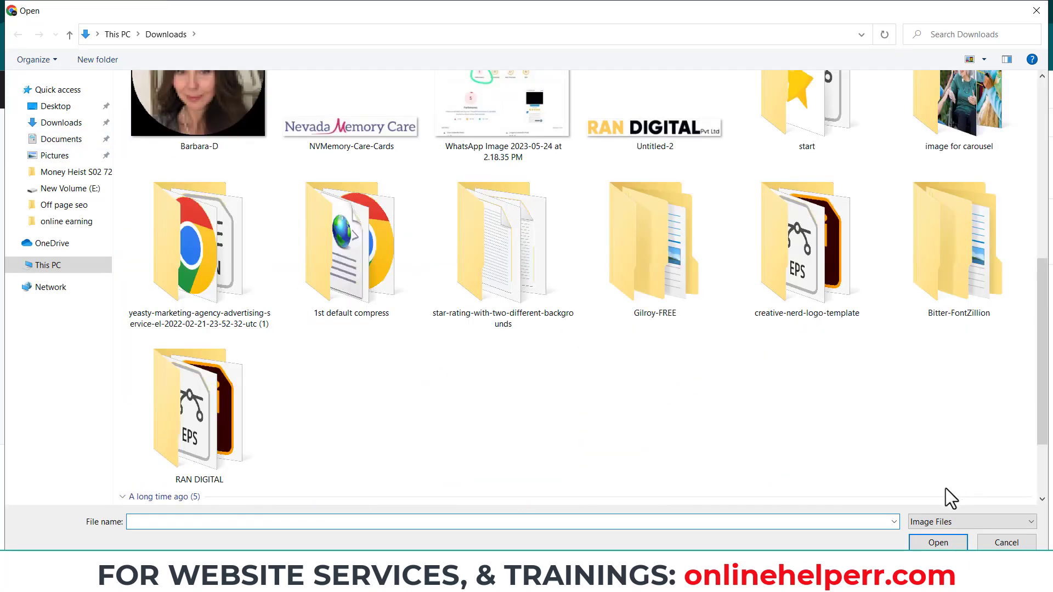
{"action": "left_click", "coordinate": [1008, 540]}
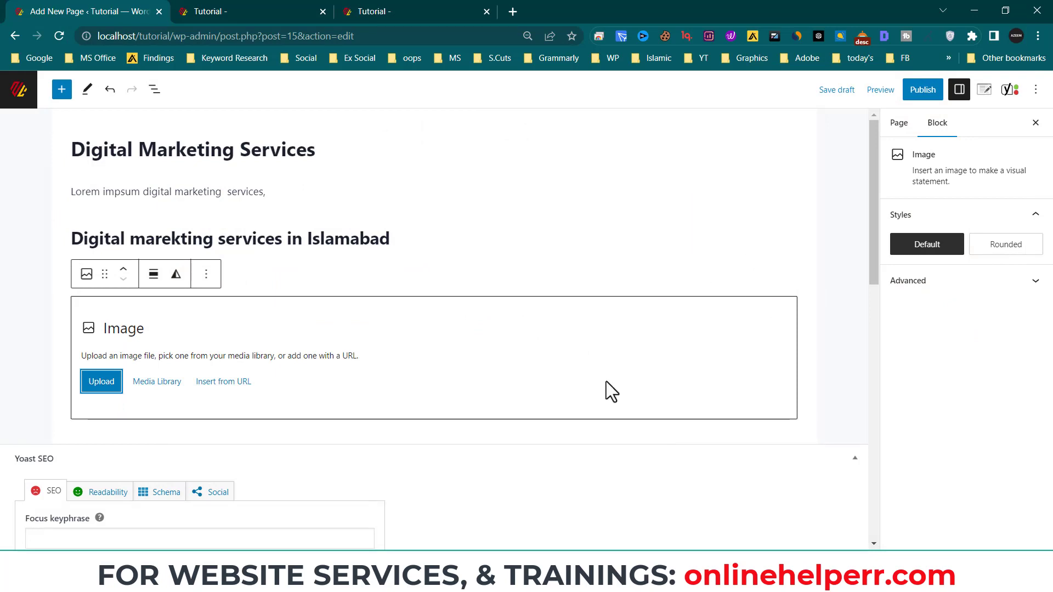
- Delete the empty image block, leaving the placeholder paragraph selected
{"action": "left_click", "coordinate": [391, 262]}
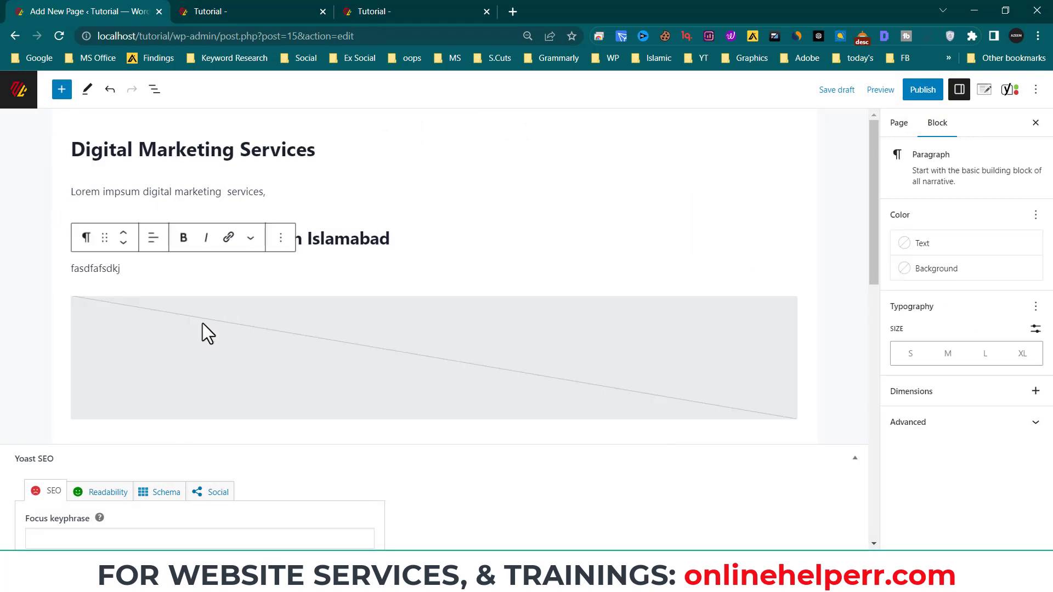
{"action": "left_click", "coordinate": [480, 327]}
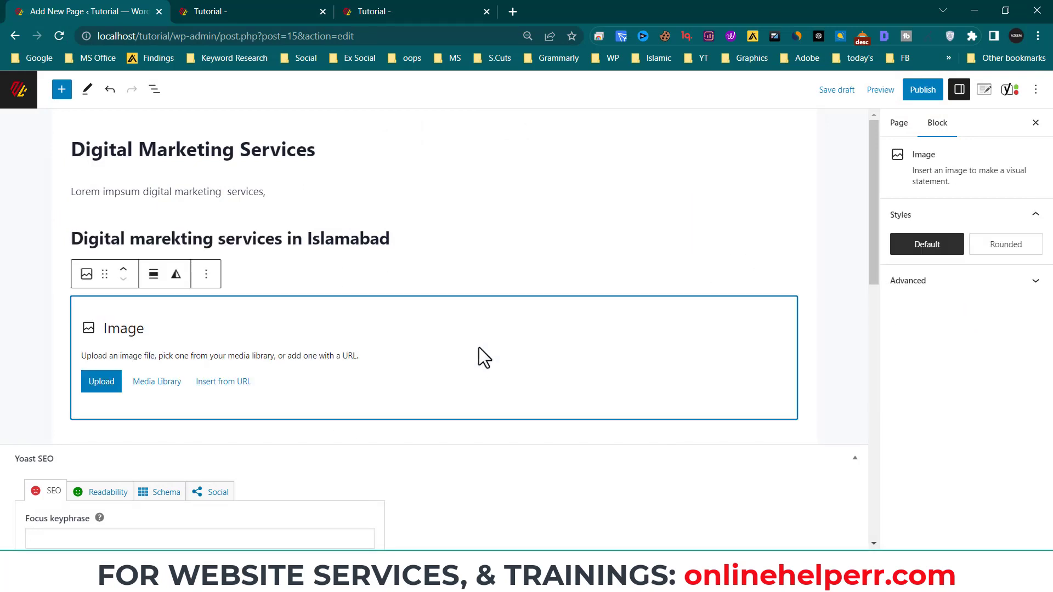
{"action": "key", "text": "Delete"}
{"action": "left_click", "coordinate": [281, 237]}
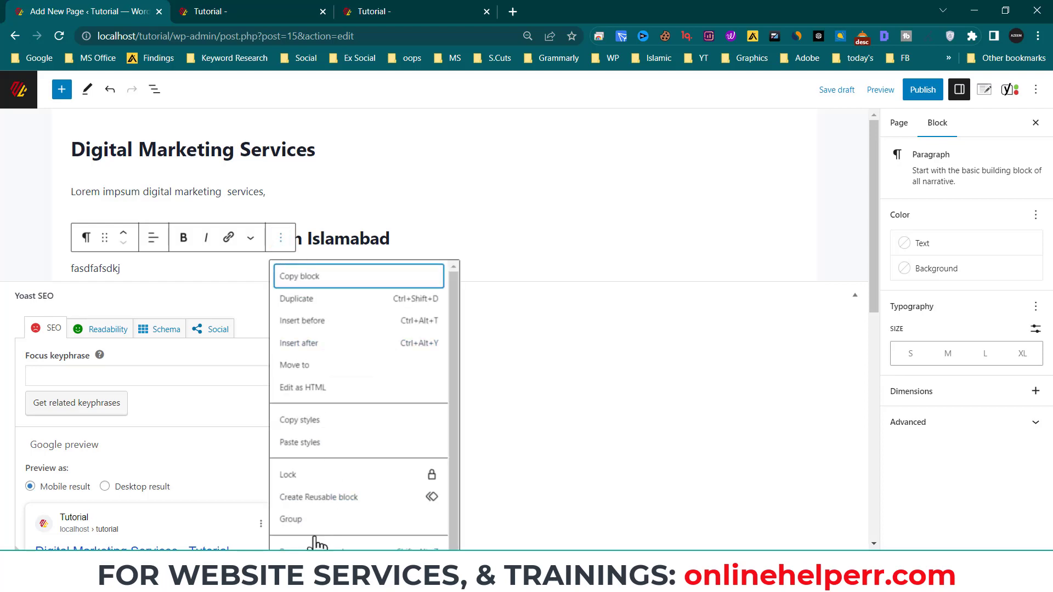
- Try the paragraph's alignment and Bold options, leaving the text unbolded
{"action": "left_click", "coordinate": [154, 244]}
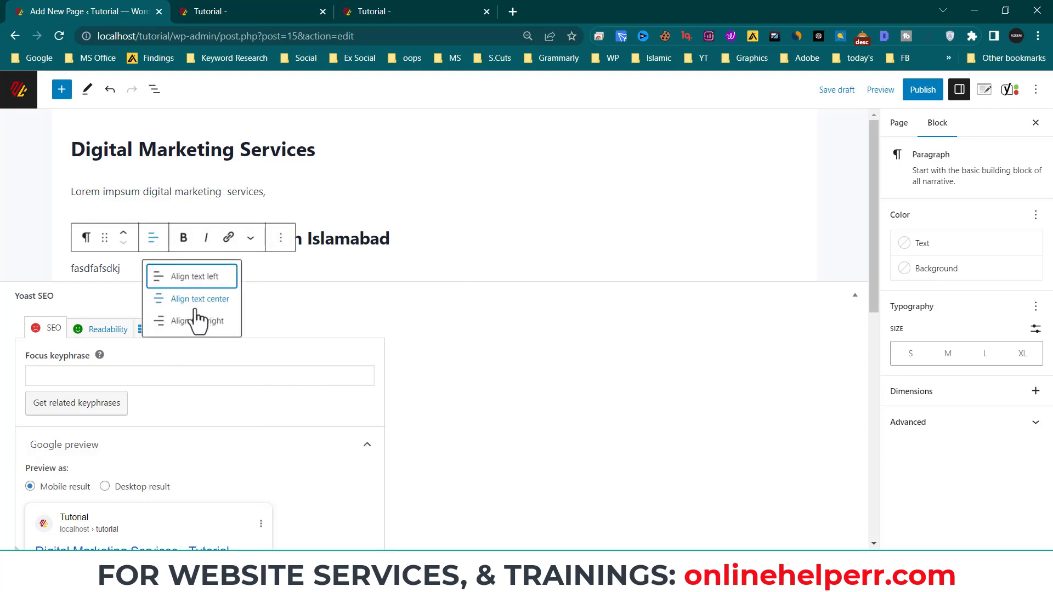
{"action": "left_click", "coordinate": [184, 240]}
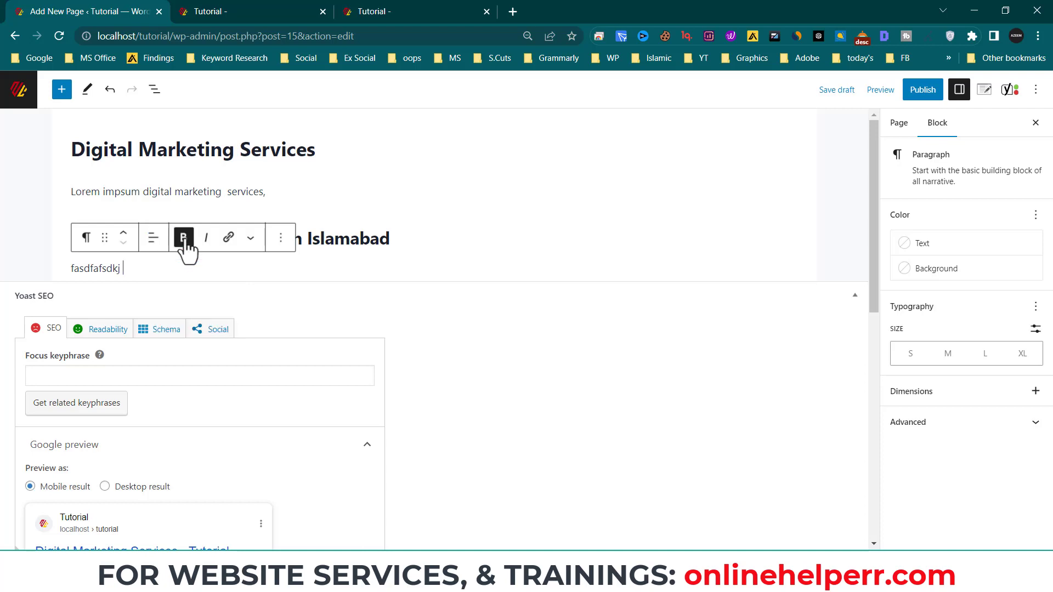
{"action": "left_click", "coordinate": [186, 242]}
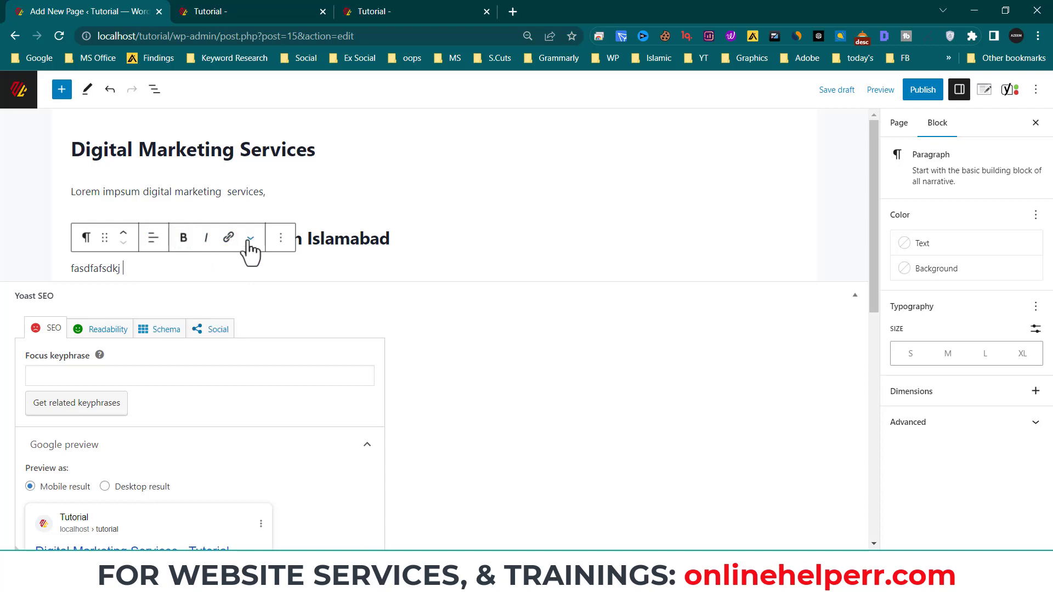
- Extend the placeholder paragraph with 'sjfa sdlkjfa;sldj falkskdf'
{"action": "left_click", "coordinate": [390, 258]}
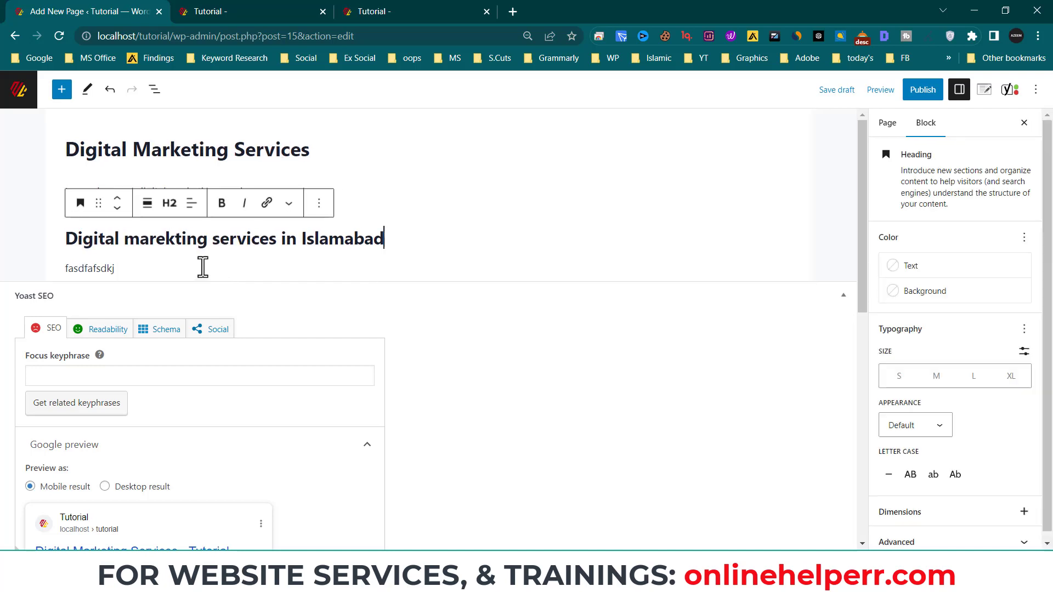
{"action": "left_click", "coordinate": [319, 278]}
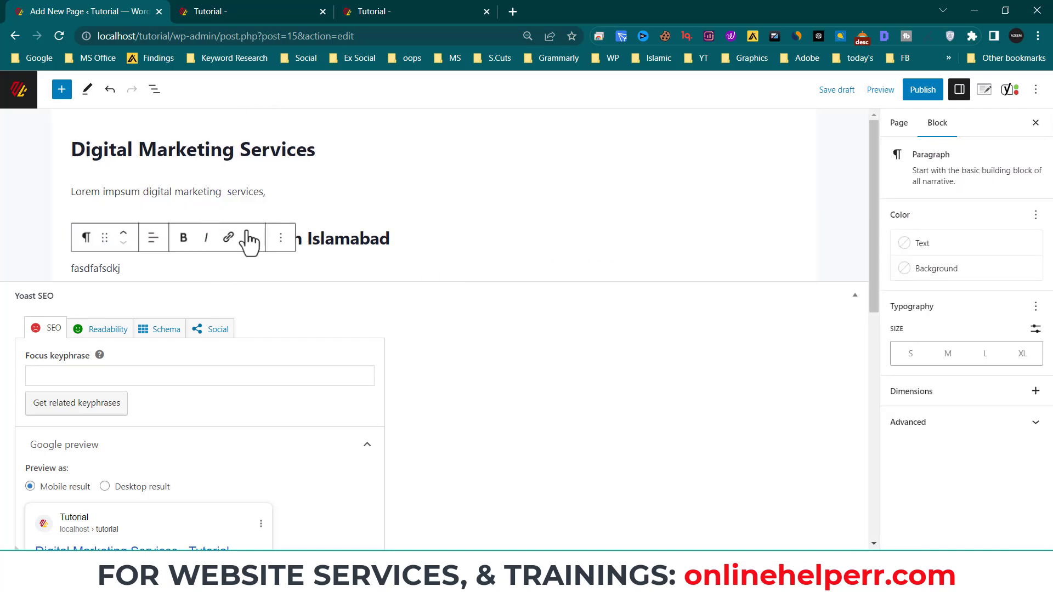
{"action": "left_click", "coordinate": [423, 244]}
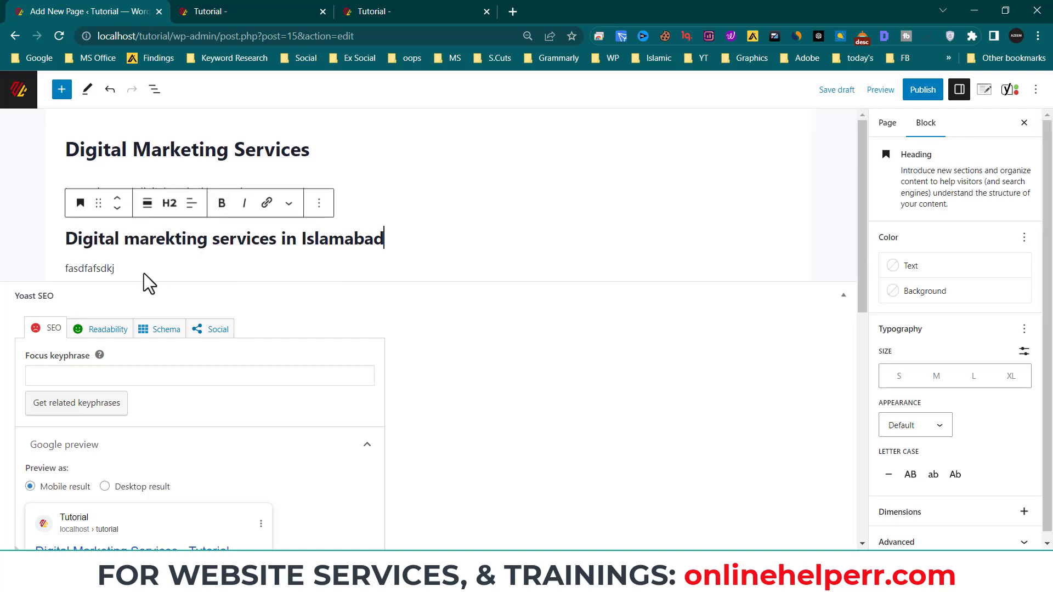
{"action": "left_click", "coordinate": [237, 271]}
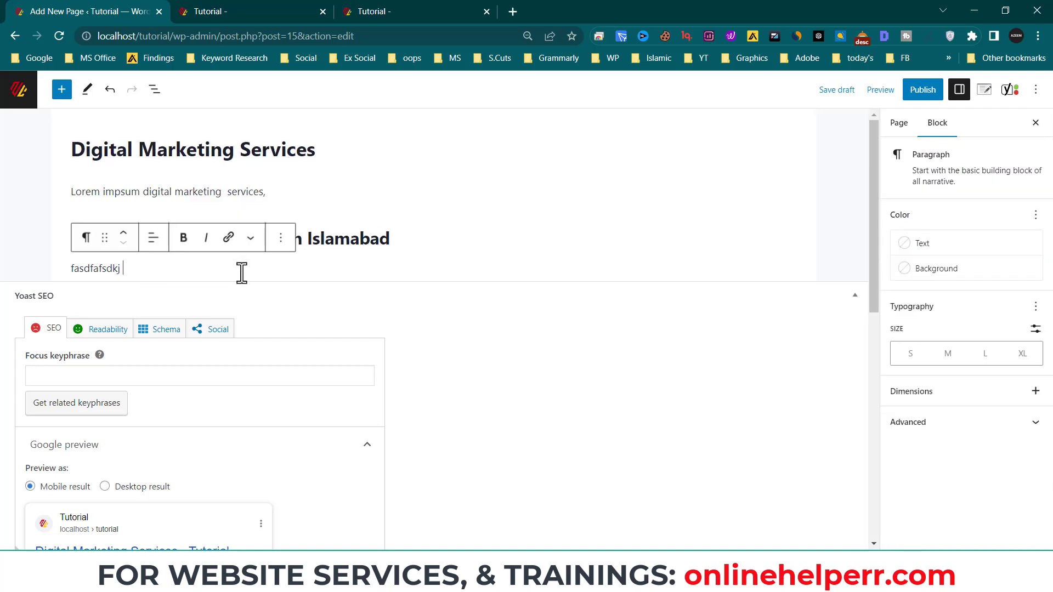
{"action": "type", "text": "sjfa sdlkjfa;sldj falkskdf"}
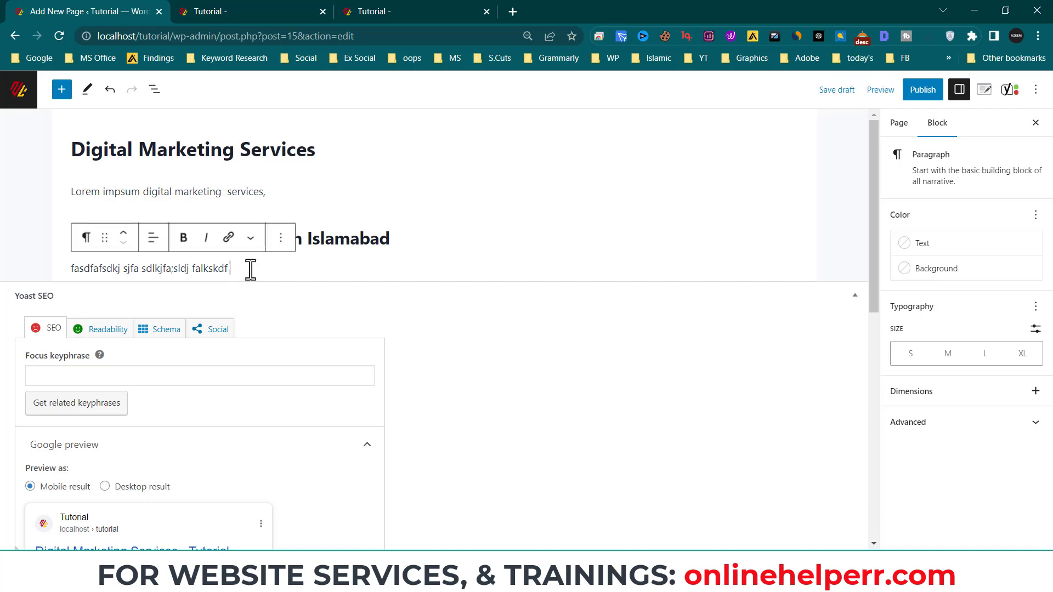
{"action": "left_click", "coordinate": [56, 376]}
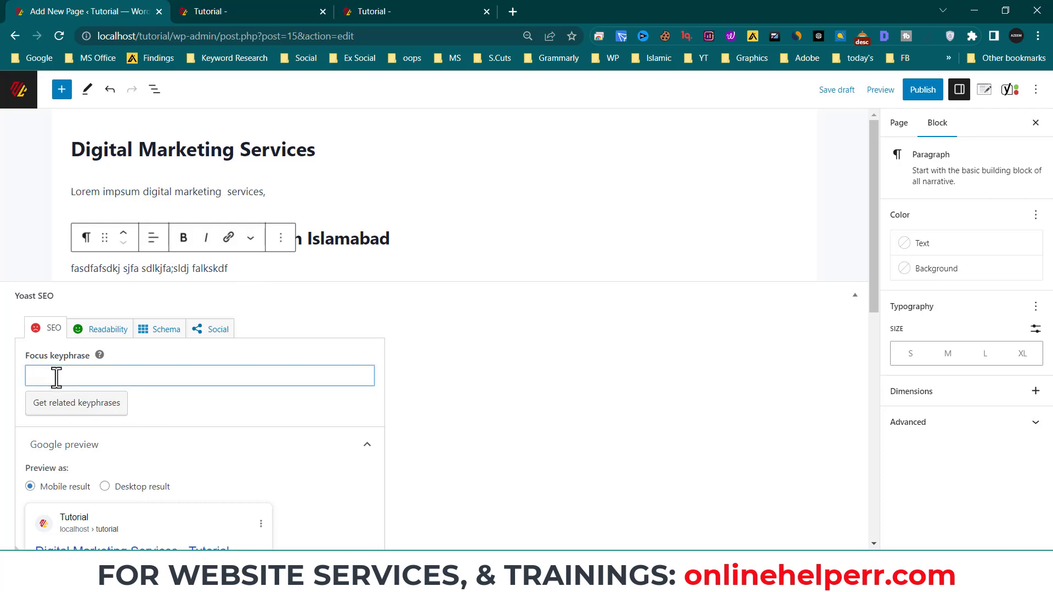
- Enter 'digital marketing services' as the Yoast focus keyphrase, correcting typos along the way
{"action": "scroll", "coordinate": [383, 395], "scroll_direction": "down", "scroll_amount": 4}
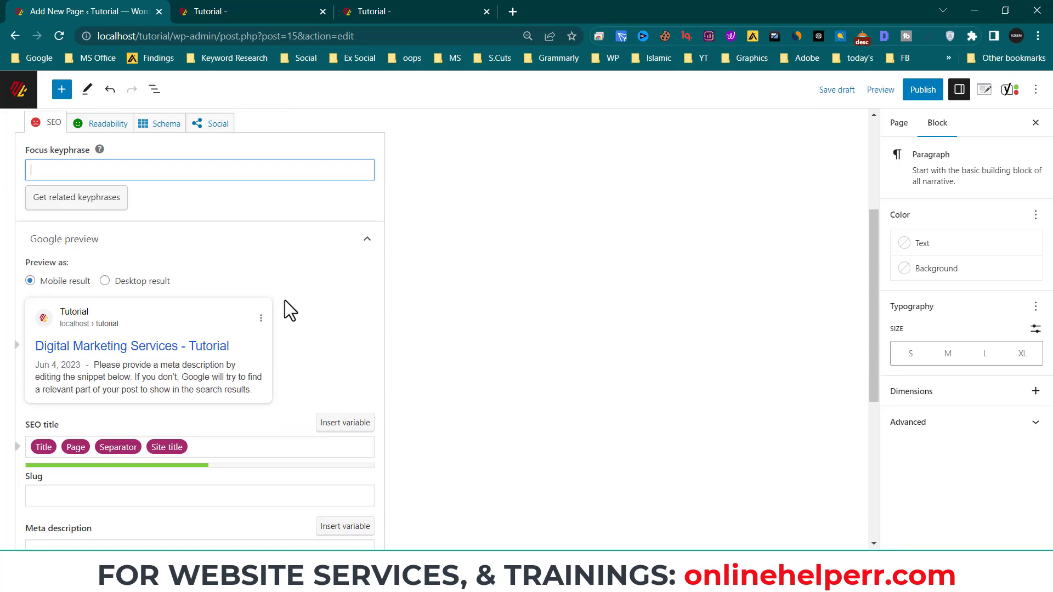
{"action": "type", "text": "digital makret"}
{"action": "key", "text": "BackSpace"}
{"action": "key", "text": "BackSpace"}
{"action": "type", "text": "keting seervices"}
{"action": "key", "text": "BackSpace"}
{"action": "key", "text": "BackSpace"}
{"action": "key", "text": "BackSpace"}
{"action": "key", "text": "BackSpace"}
{"action": "key", "text": "BackSpace"}
{"action": "key", "text": "BackSpace"}
{"action": "type", "text": "rvices"}
{"action": "left_click", "coordinate": [208, 241]}
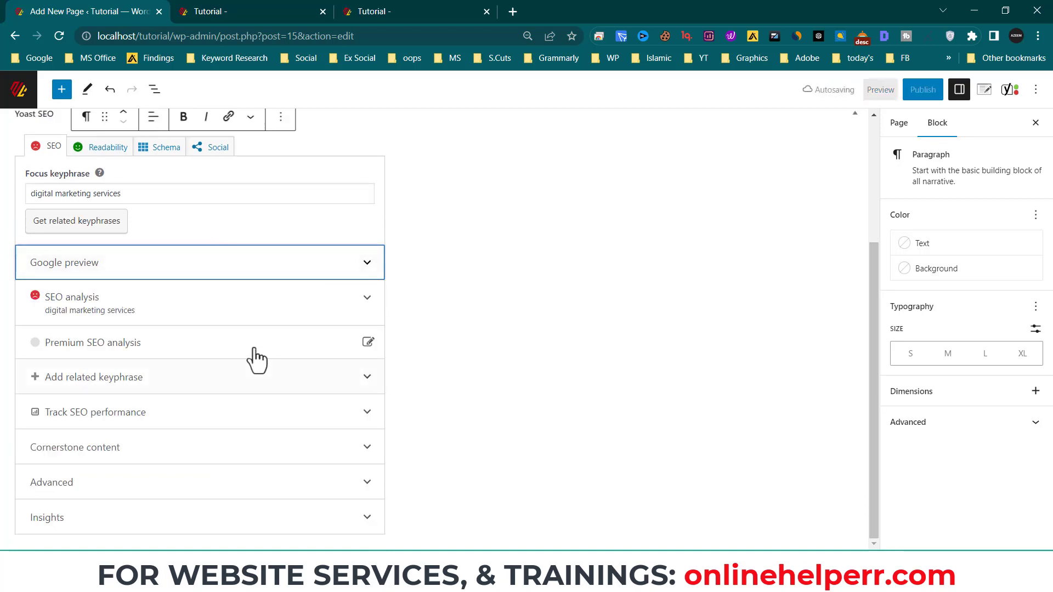
{"action": "left_click", "coordinate": [184, 315]}
{"action": "scroll", "coordinate": [189, 384], "scroll_direction": "down", "scroll_amount": 1}
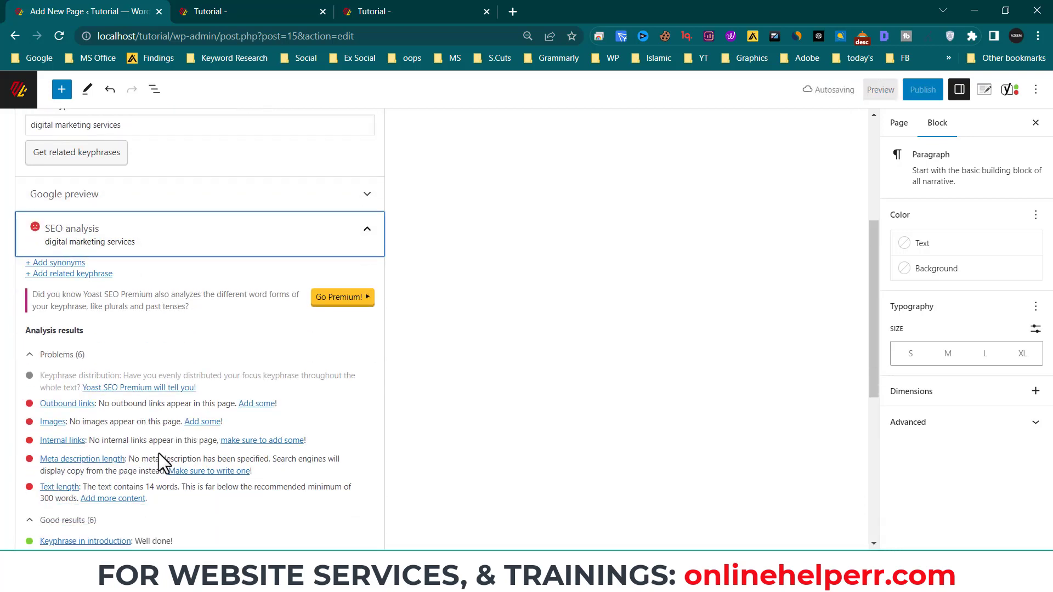
{"action": "scroll", "coordinate": [156, 466], "scroll_direction": "down", "scroll_amount": 1}
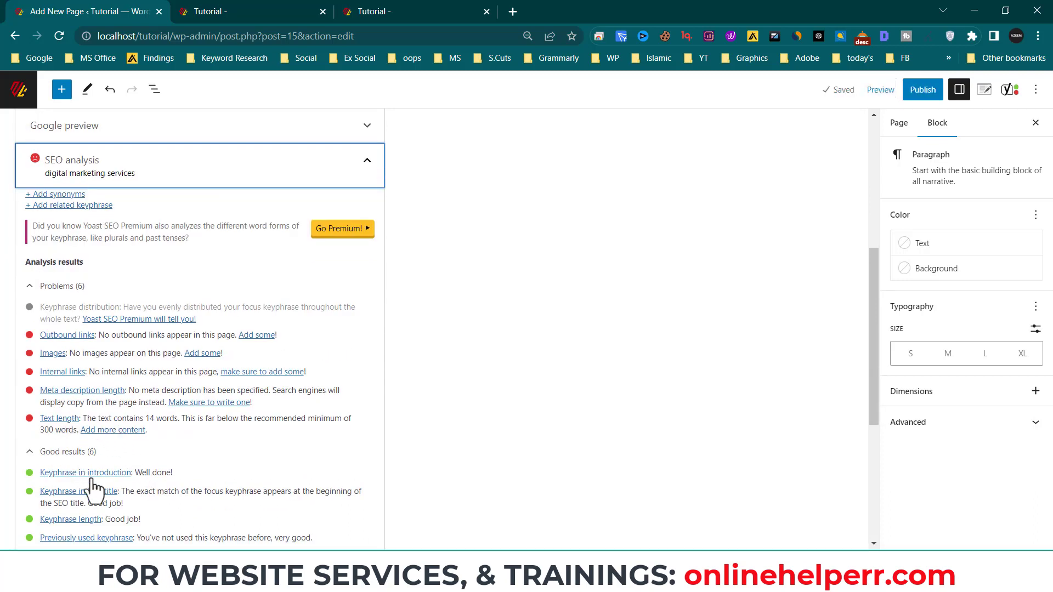
{"action": "scroll", "coordinate": [88, 496], "scroll_direction": "down", "scroll_amount": 1}
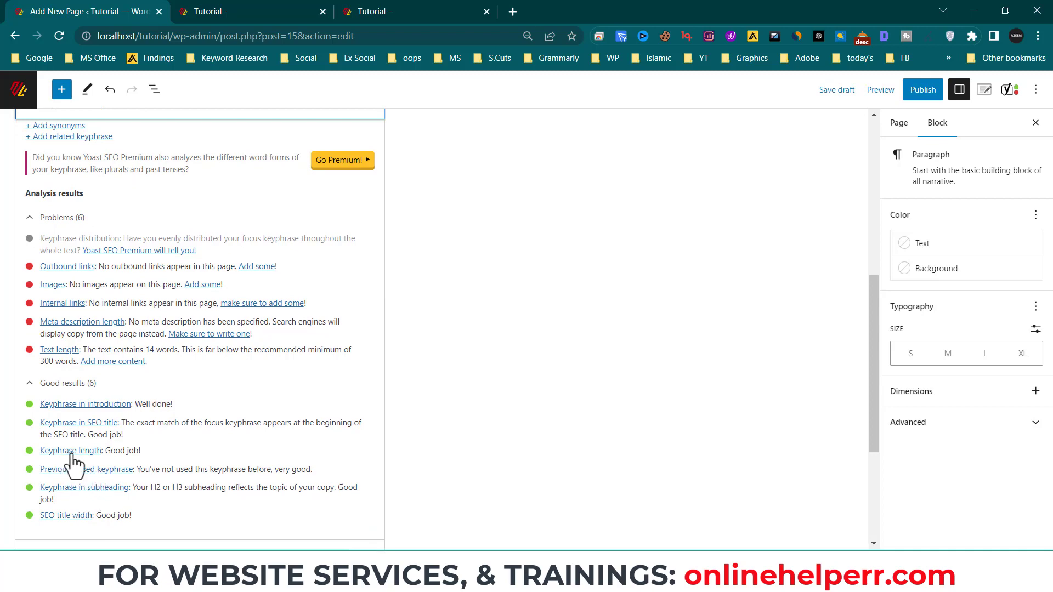
{"action": "scroll", "coordinate": [141, 449], "scroll_direction": "up", "scroll_amount": 5}
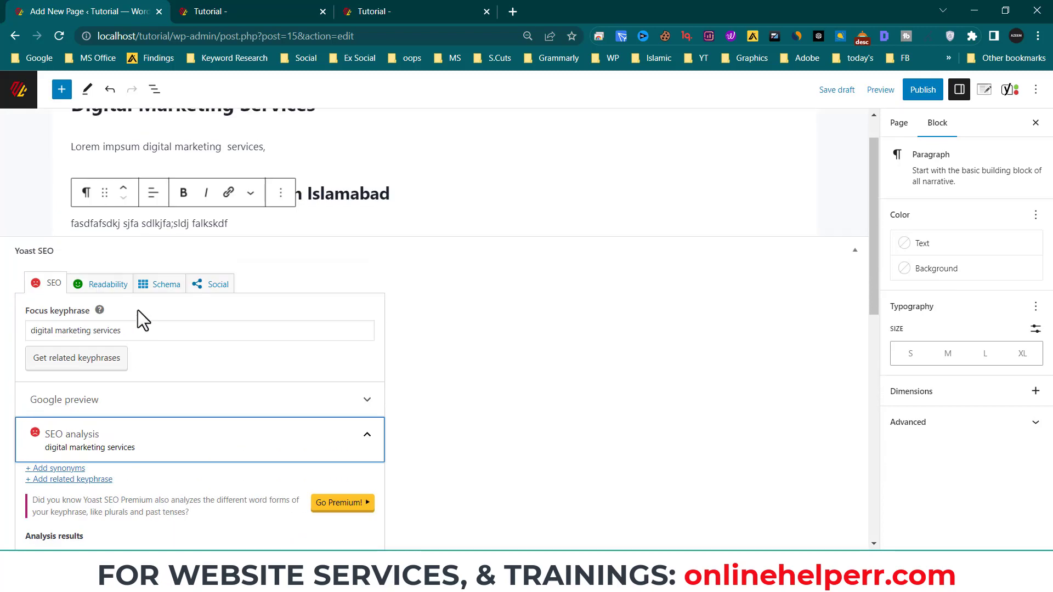
{"action": "scroll", "coordinate": [106, 344], "scroll_direction": "up", "scroll_amount": 1}
{"action": "scroll", "coordinate": [141, 463], "scroll_direction": "down", "scroll_amount": 6}
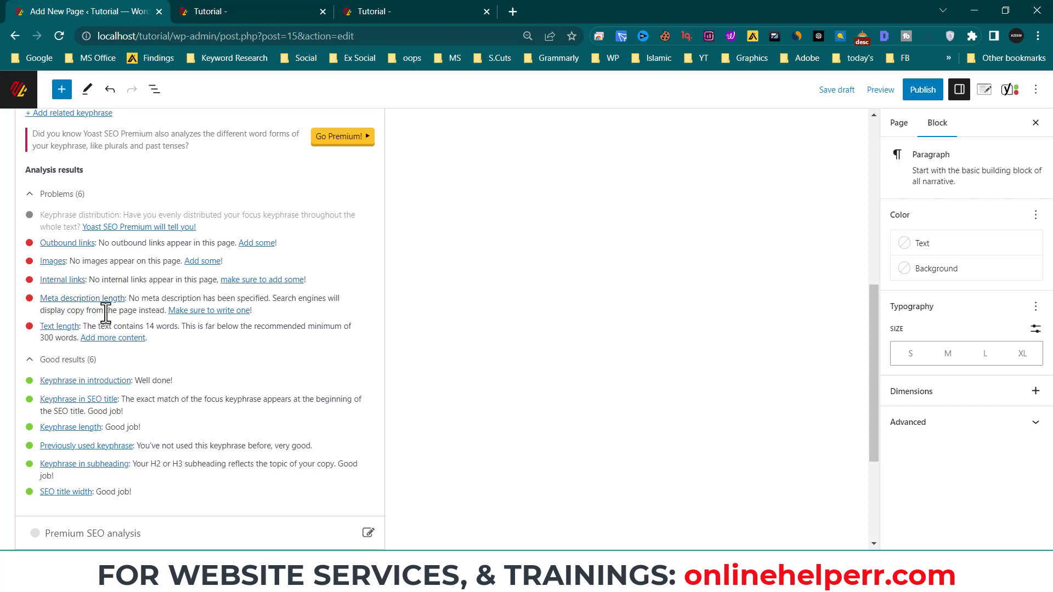
{"action": "scroll", "coordinate": [143, 340], "scroll_direction": "up", "scroll_amount": 1}
{"action": "scroll", "coordinate": [159, 330], "scroll_direction": "up", "scroll_amount": 5}
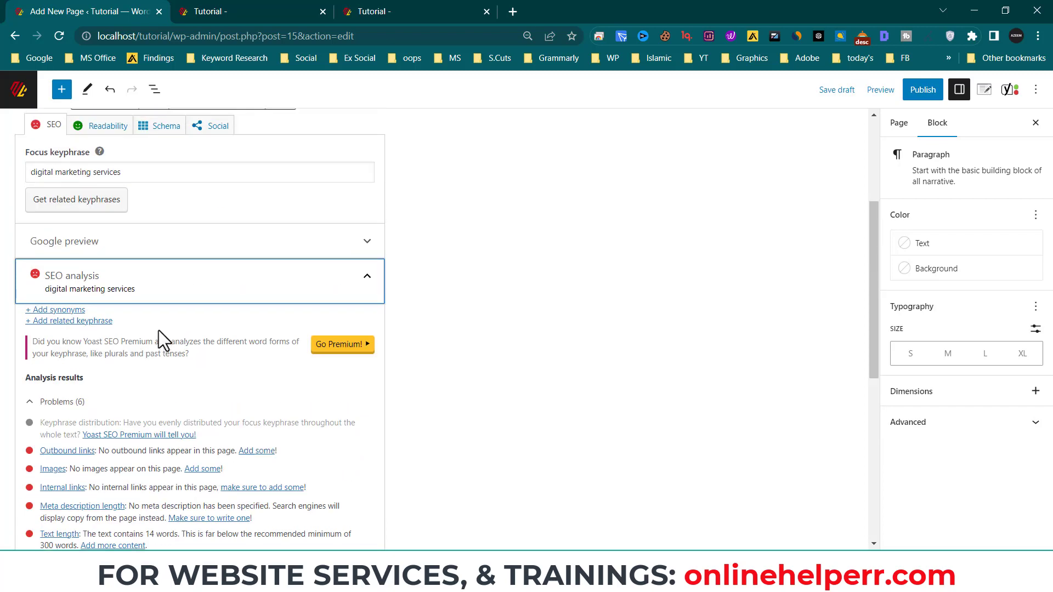
{"action": "scroll", "coordinate": [159, 328], "scroll_direction": "down", "scroll_amount": 3}
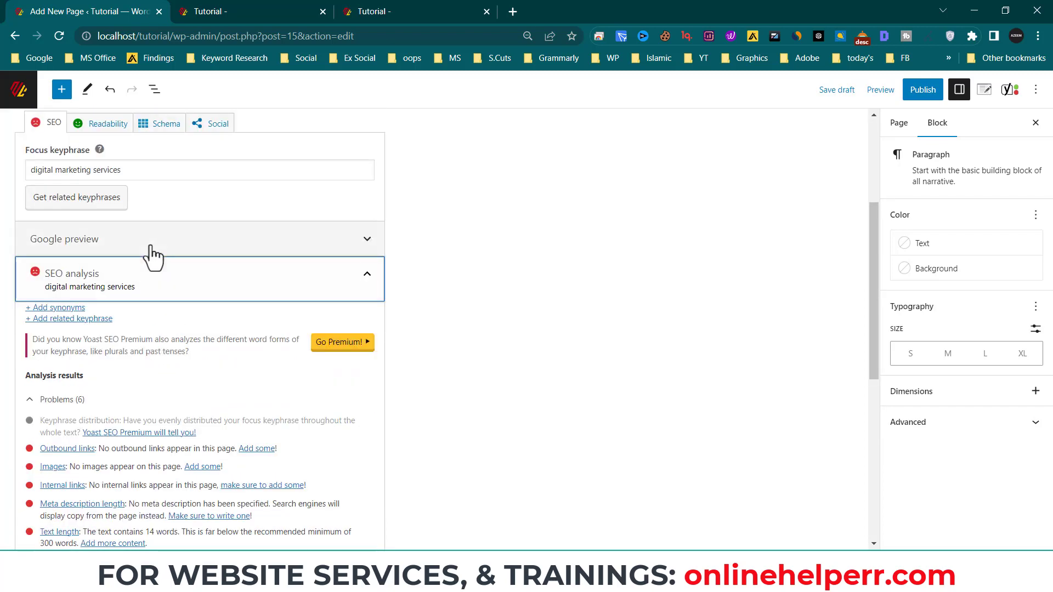
{"action": "scroll", "coordinate": [319, 282], "scroll_direction": "up", "scroll_amount": 1}
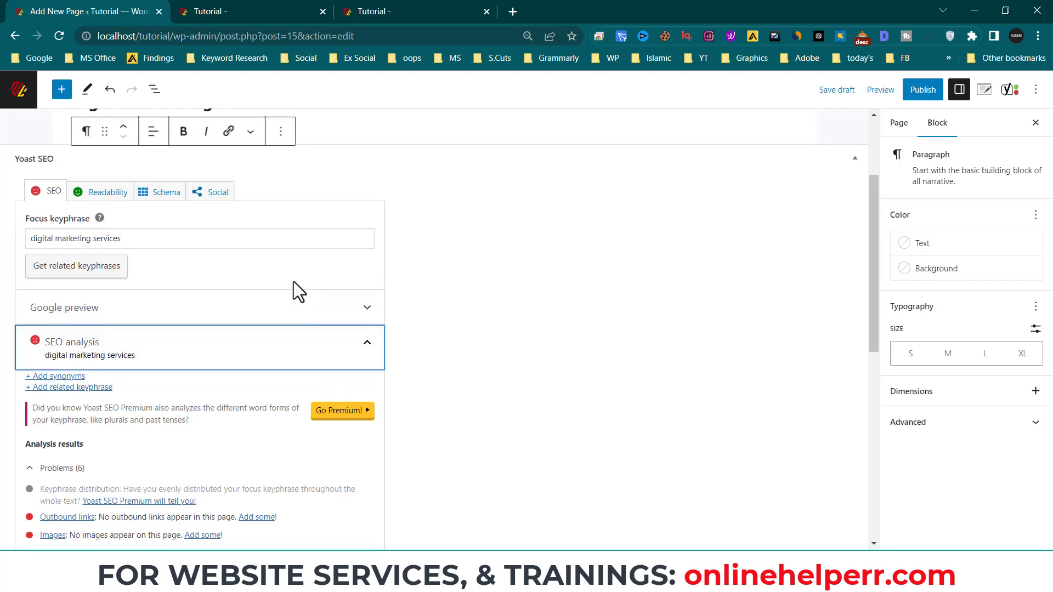
- Expand the Yoast Google preview, then type and clear a test meta description
{"action": "left_click", "coordinate": [363, 319]}
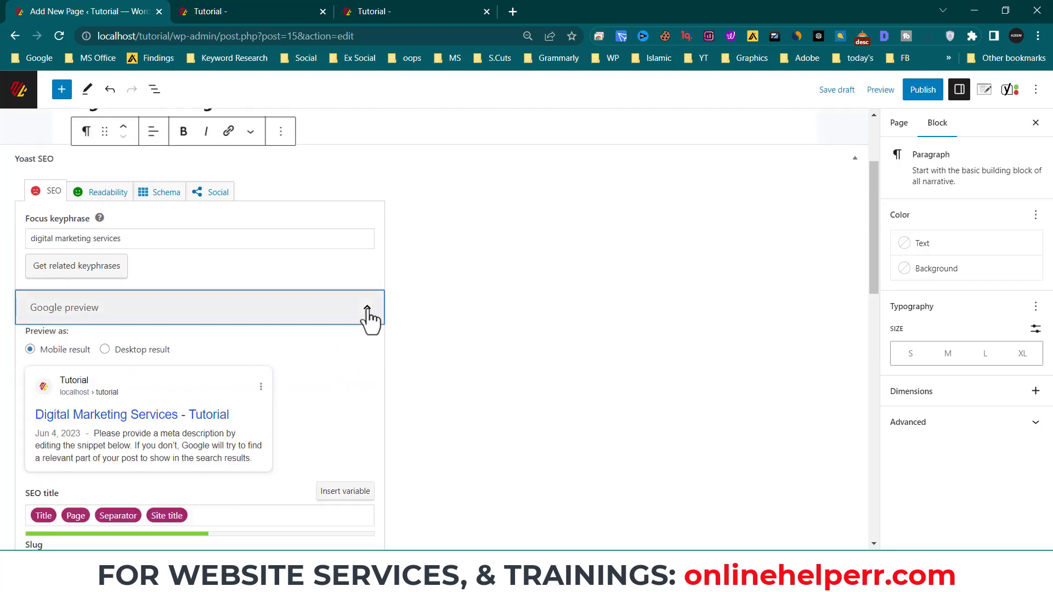
{"action": "scroll", "coordinate": [201, 406], "scroll_direction": "down", "scroll_amount": 3}
{"action": "left_click", "coordinate": [68, 359]}
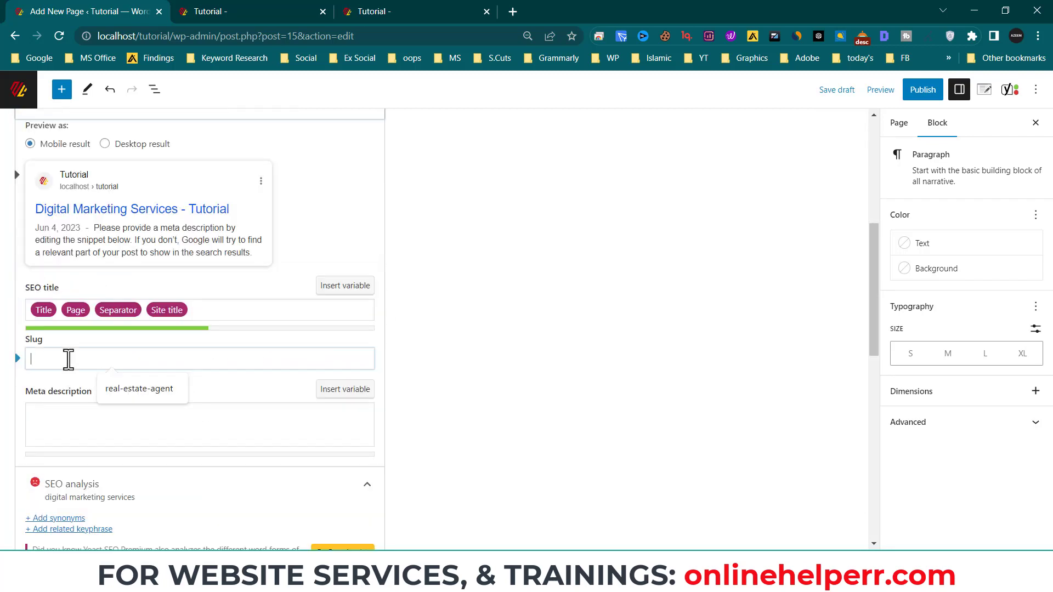
{"action": "left_click", "coordinate": [99, 426]}
{"action": "type", "text": "fas"}
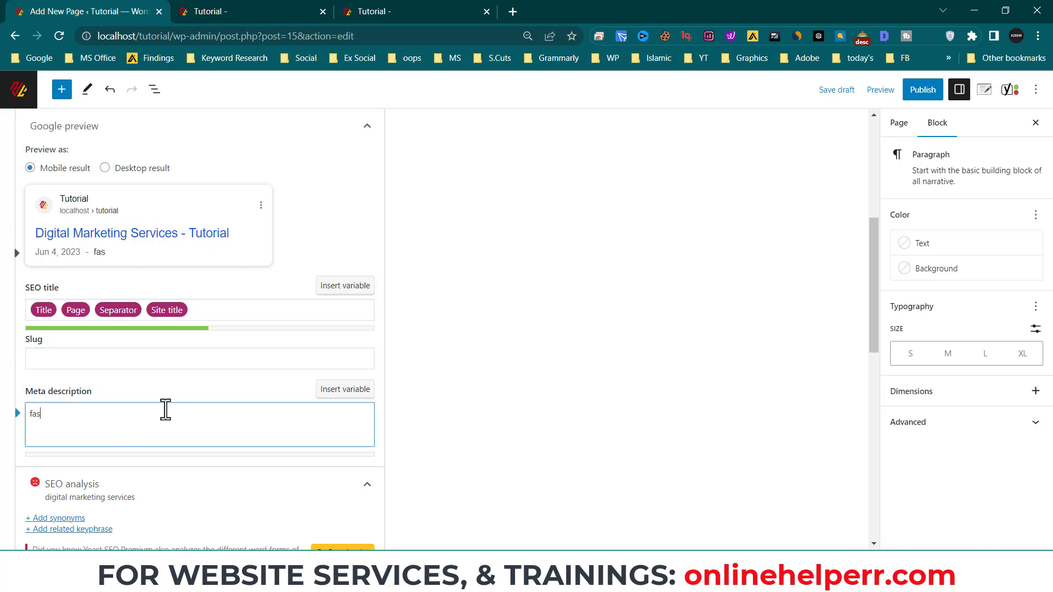
{"action": "type", "text": "dfasdfasddf digital amerkting"}
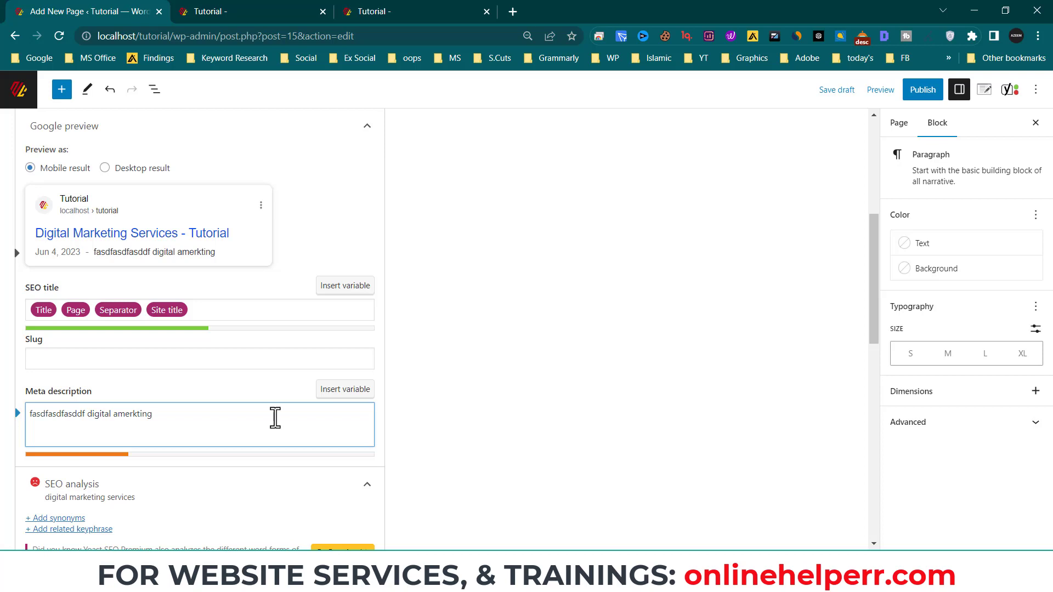
{"action": "key", "text": "ctrl+a"}
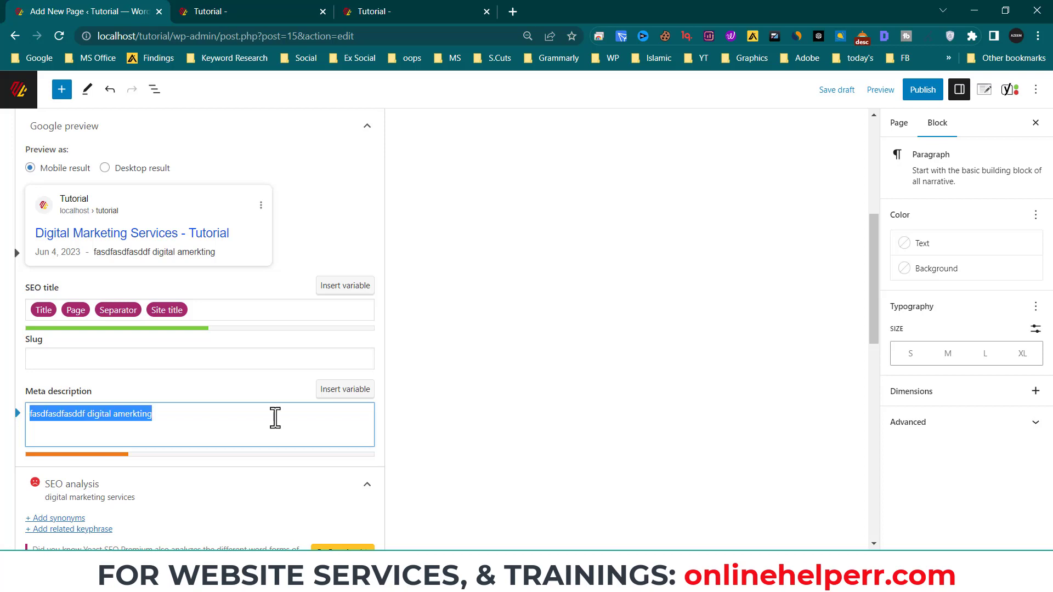
{"action": "key", "text": "BackSpace"}
{"action": "left_click", "coordinate": [83, 352]}
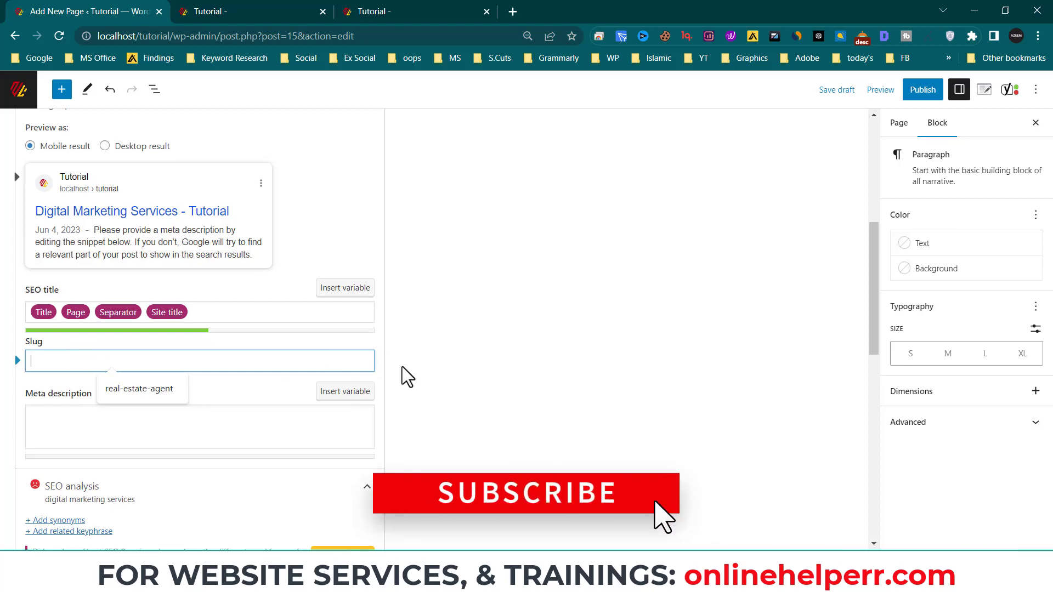
{"action": "scroll", "coordinate": [463, 375], "scroll_direction": "up", "scroll_amount": 7}
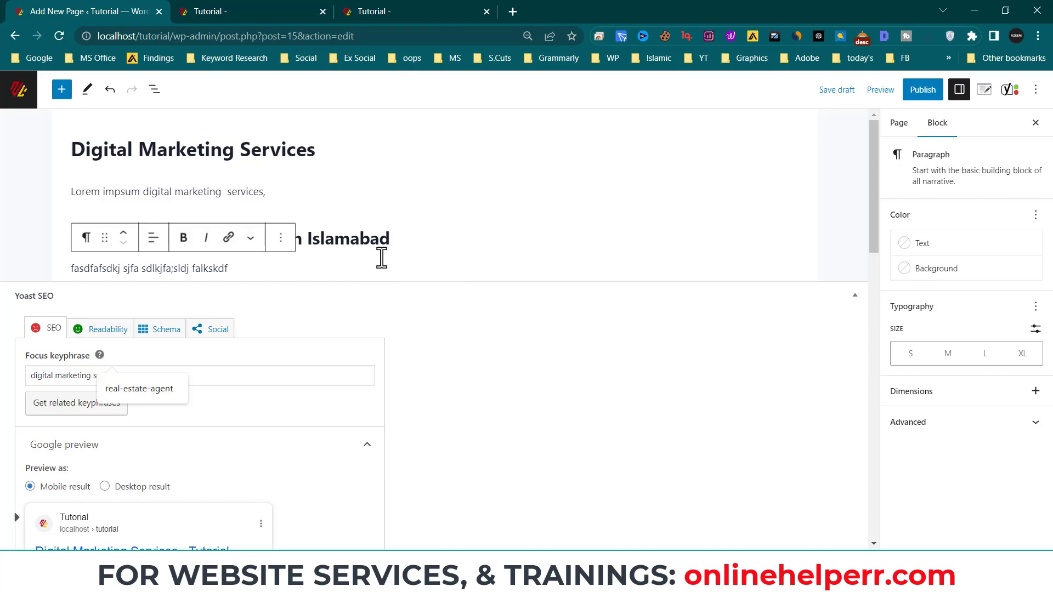
{"action": "scroll", "coordinate": [512, 248], "scroll_direction": "down", "scroll_amount": 2}
{"action": "scroll", "coordinate": [458, 266], "scroll_direction": "up", "scroll_amount": 2}
- Stay in the editor and publish the Digital Marketing Services page
{"action": "left_click", "coordinate": [17, 93]}
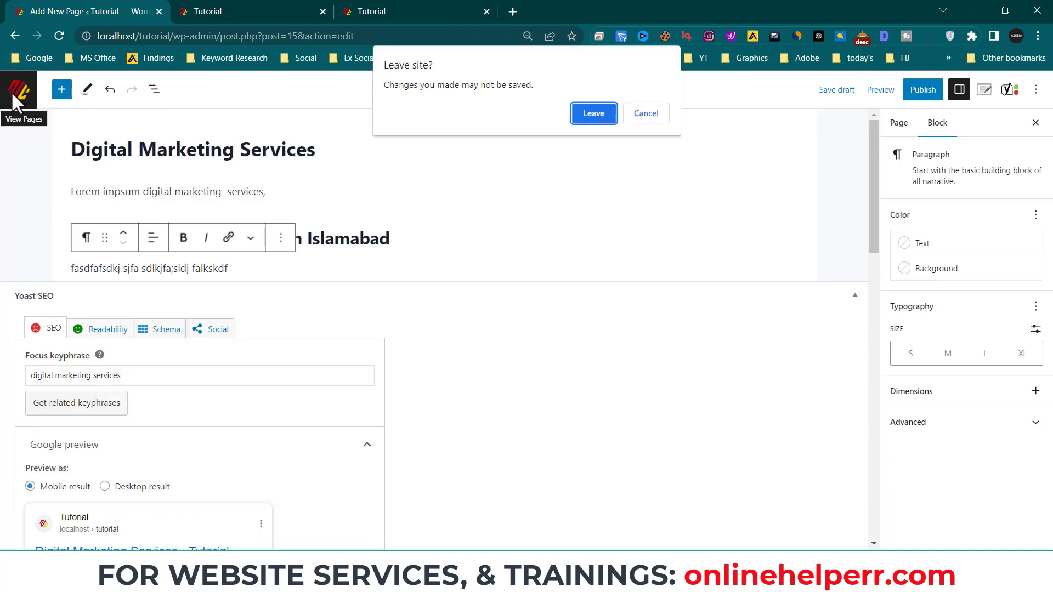
{"action": "left_click", "coordinate": [647, 117]}
{"action": "left_click", "coordinate": [924, 89]}
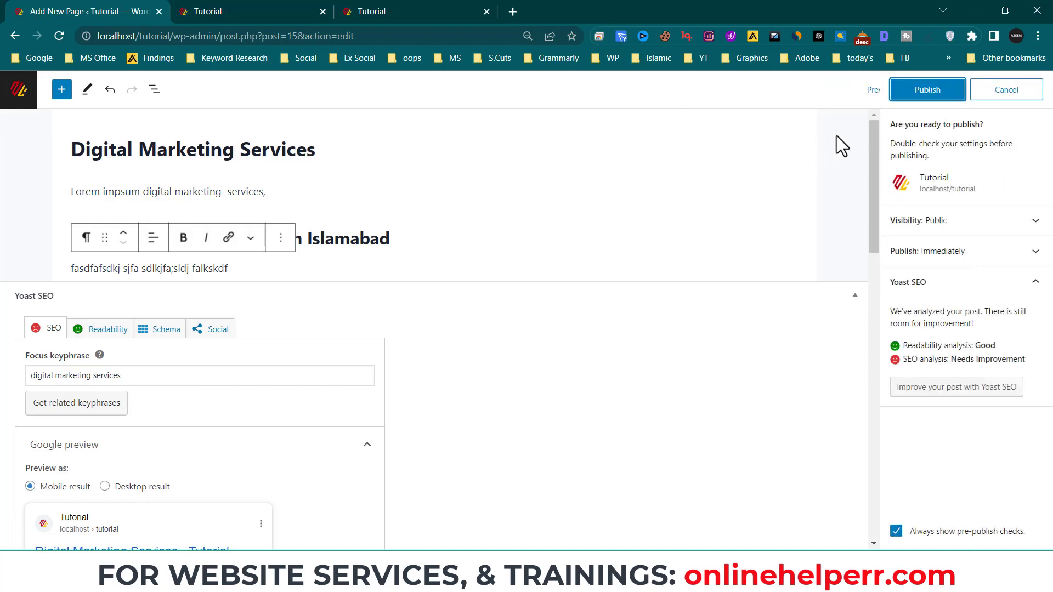
{"action": "left_click", "coordinate": [927, 90]}
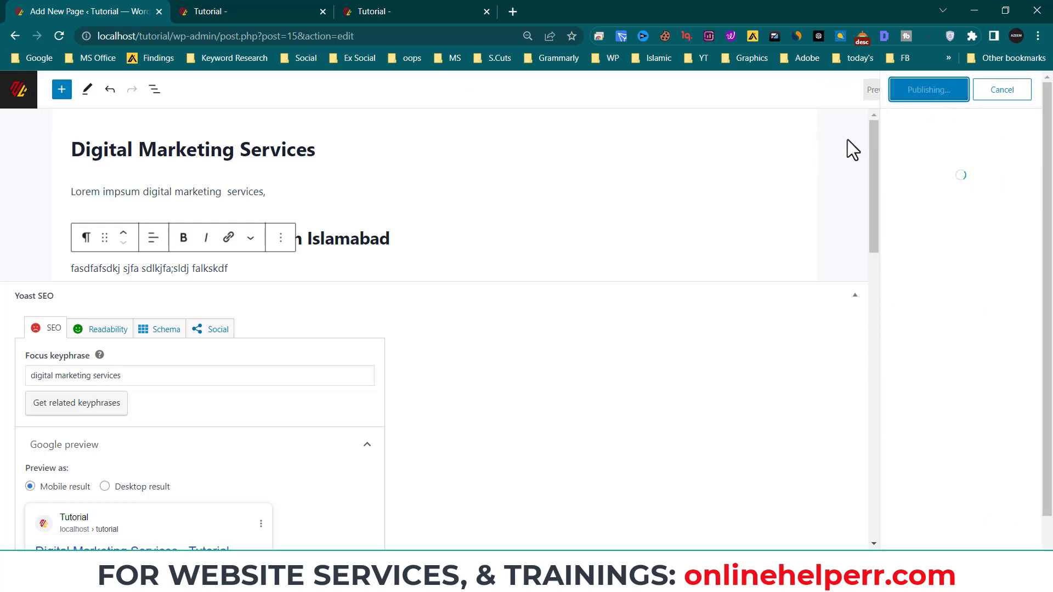
- Verify the live URL and slug 'digital-marketing-services', then close the post-publish panel
{"action": "left_click", "coordinate": [429, 9]}
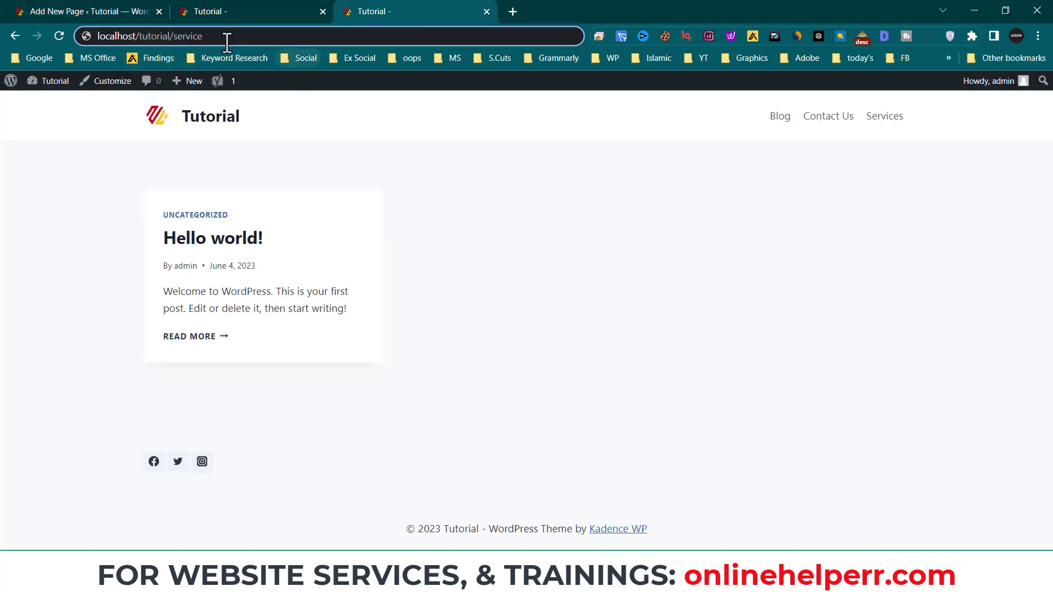
{"action": "left_click_drag", "start_coordinate": [215, 36], "coordinate": [171, 36]}
{"action": "left_click", "coordinate": [115, 16]}
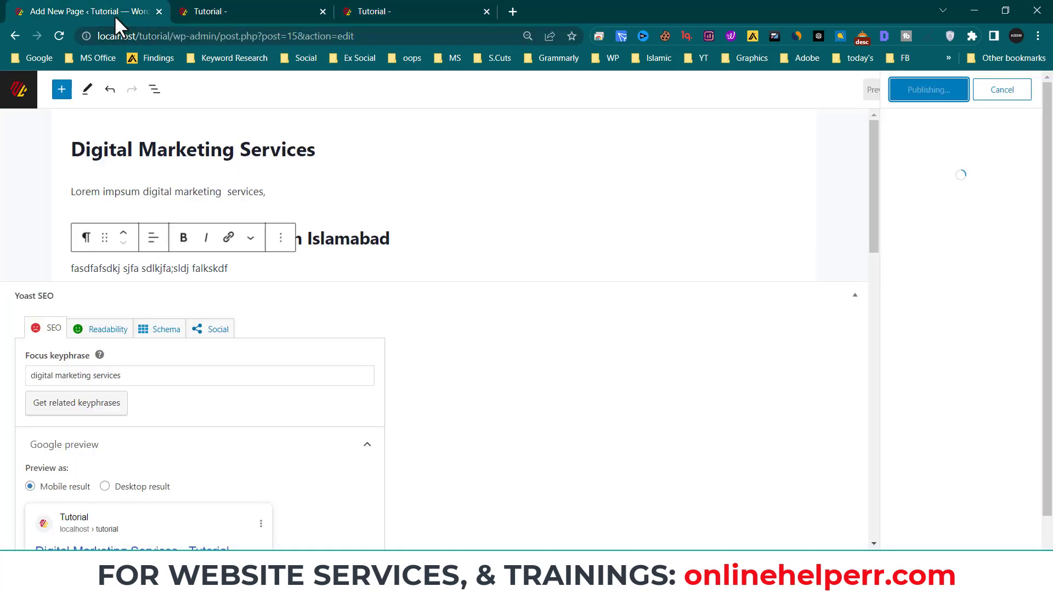
{"action": "scroll", "coordinate": [219, 412], "scroll_direction": "down", "scroll_amount": 5}
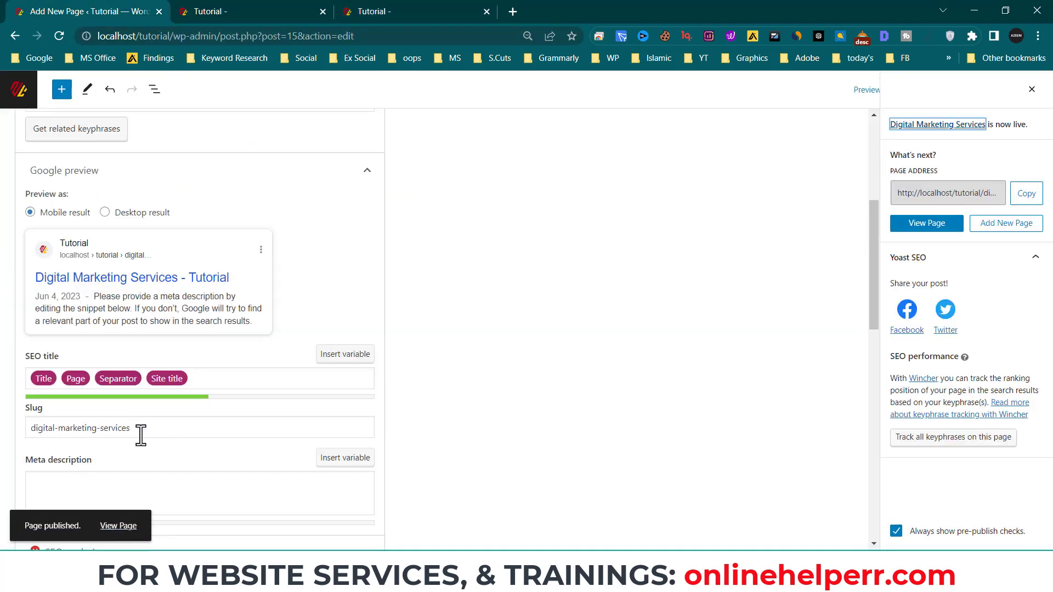
{"action": "left_click", "coordinate": [151, 435]}
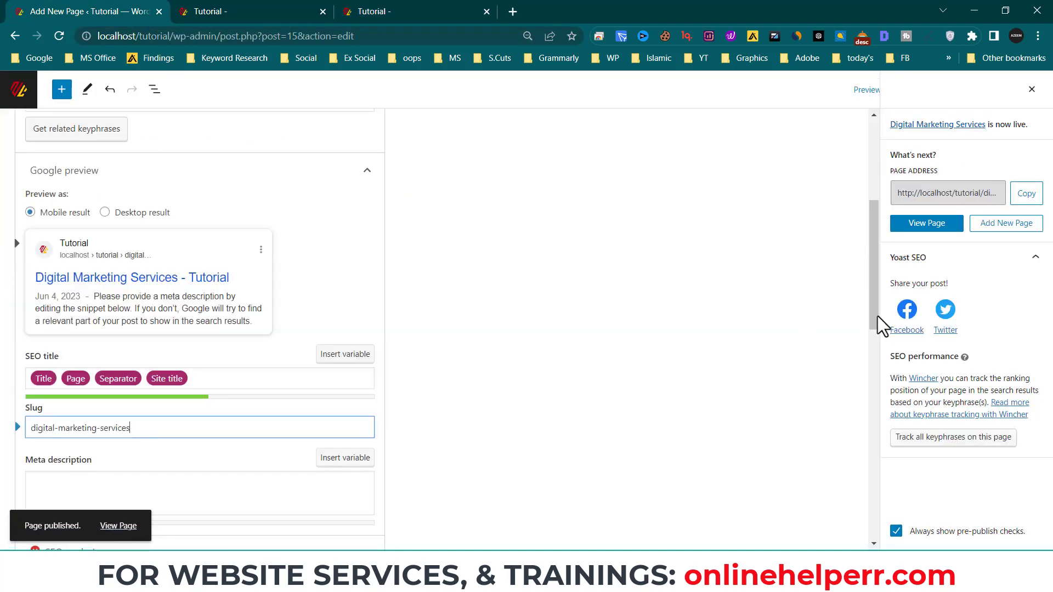
{"action": "left_click", "coordinate": [1032, 89]}
{"action": "left_click", "coordinate": [898, 123]}
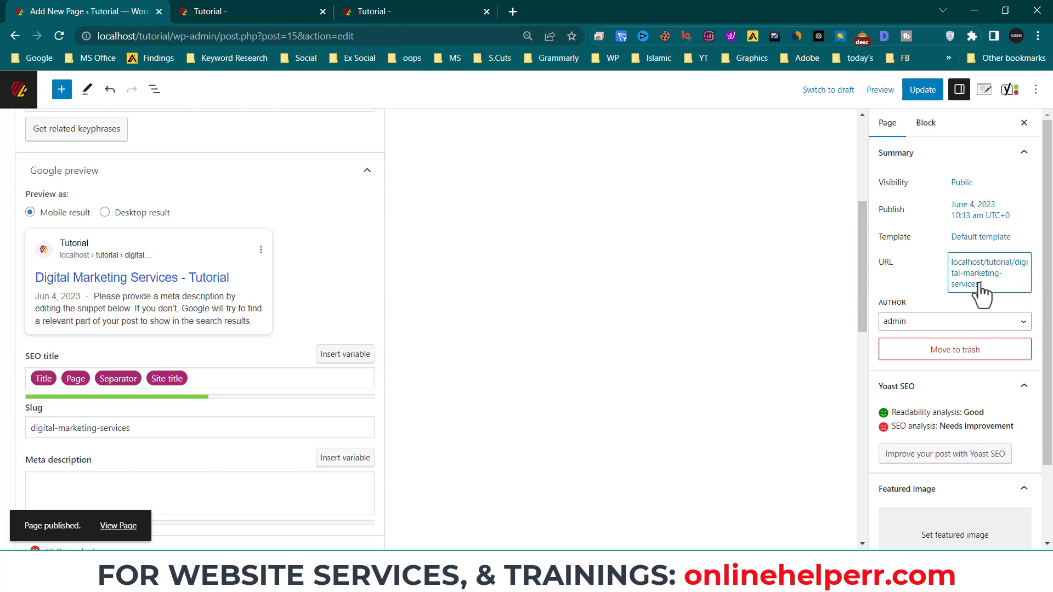
- In the live-site tab, load localhost/tutorial/digital-marketing-services/
{"action": "left_click", "coordinate": [417, 11]}
{"action": "left_click", "coordinate": [232, 39]}
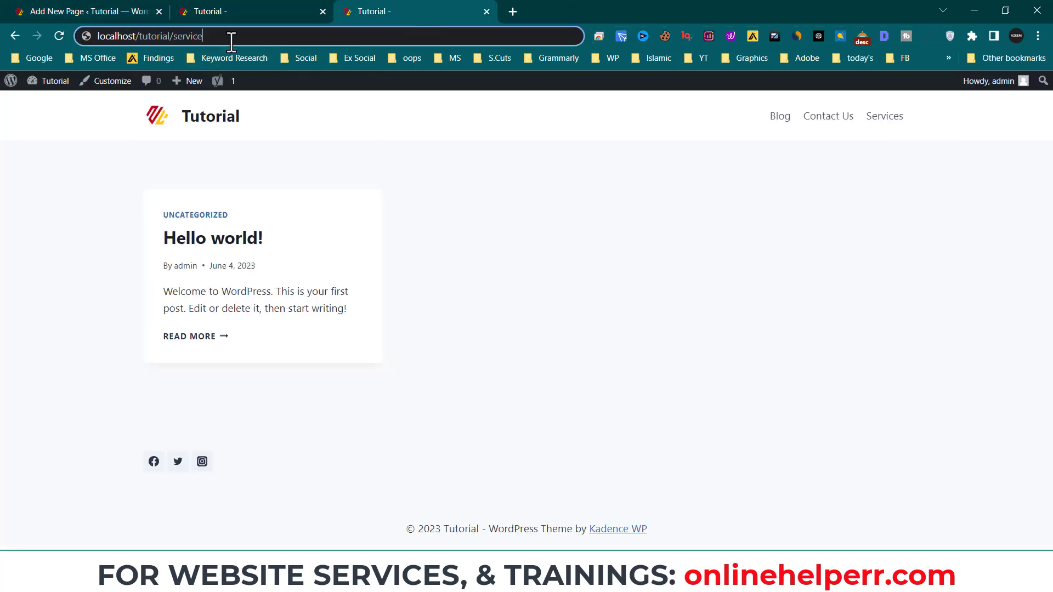
{"action": "key", "text": "BackSpace"}
{"action": "key", "text": "BackSpace"}
{"action": "key", "text": "BackSpace"}
{"action": "key", "text": "BackSpace"}
{"action": "key", "text": "BackSpace"}
{"action": "key", "text": "BackSpace"}
{"action": "key", "text": "BackSpace"}
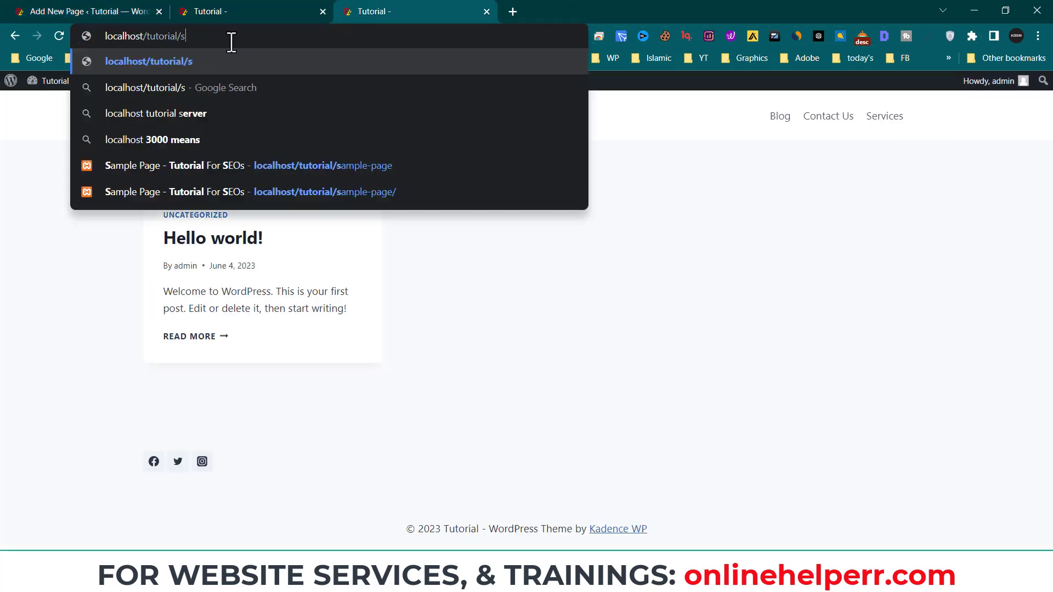
{"action": "type", "text": "digi"}
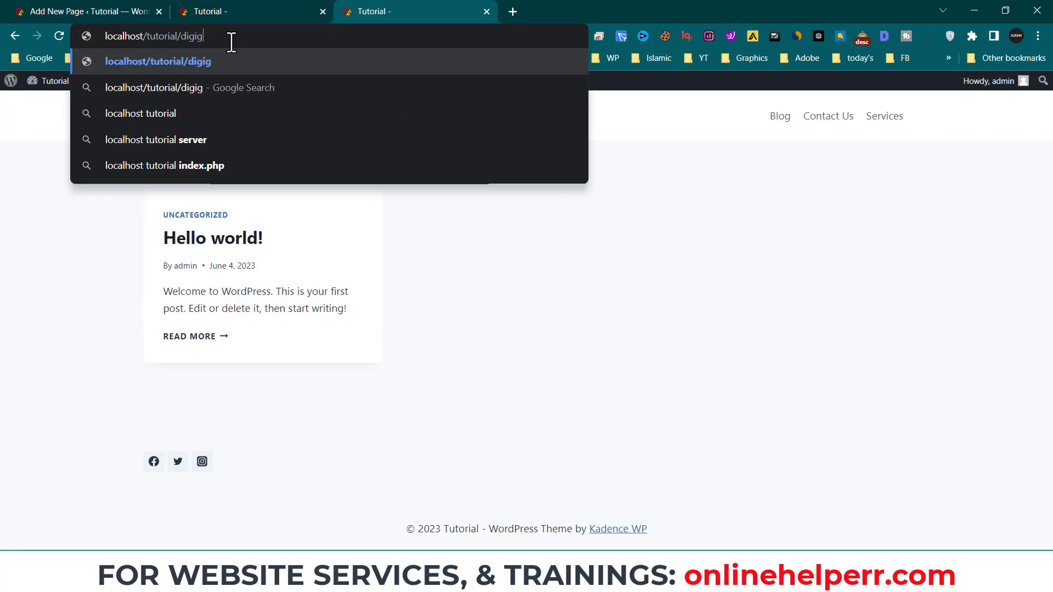
{"action": "type", "text": "tal-"}
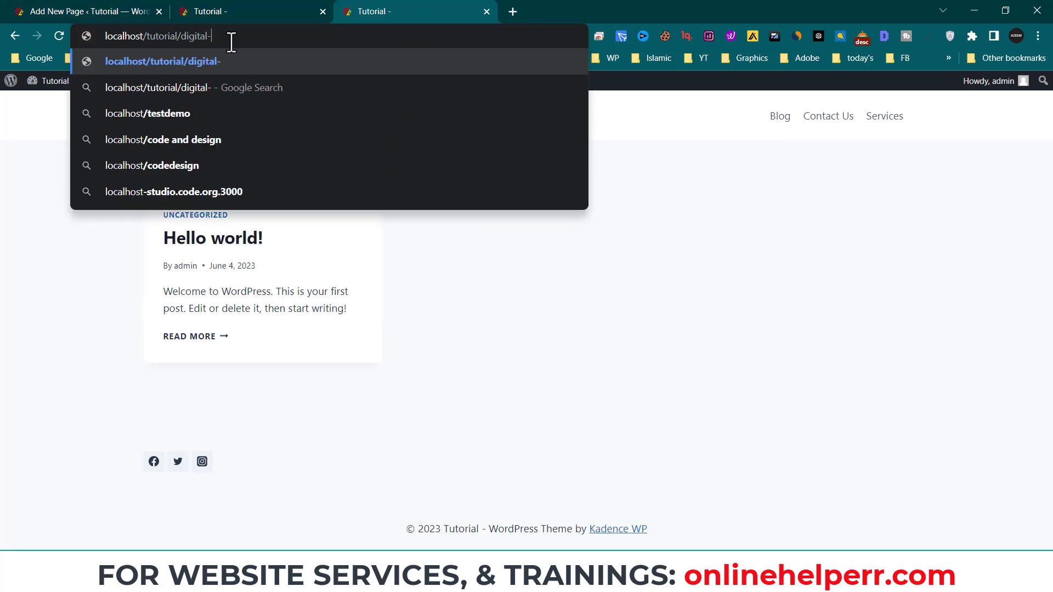
{"action": "type", "text": "marketing-se"}
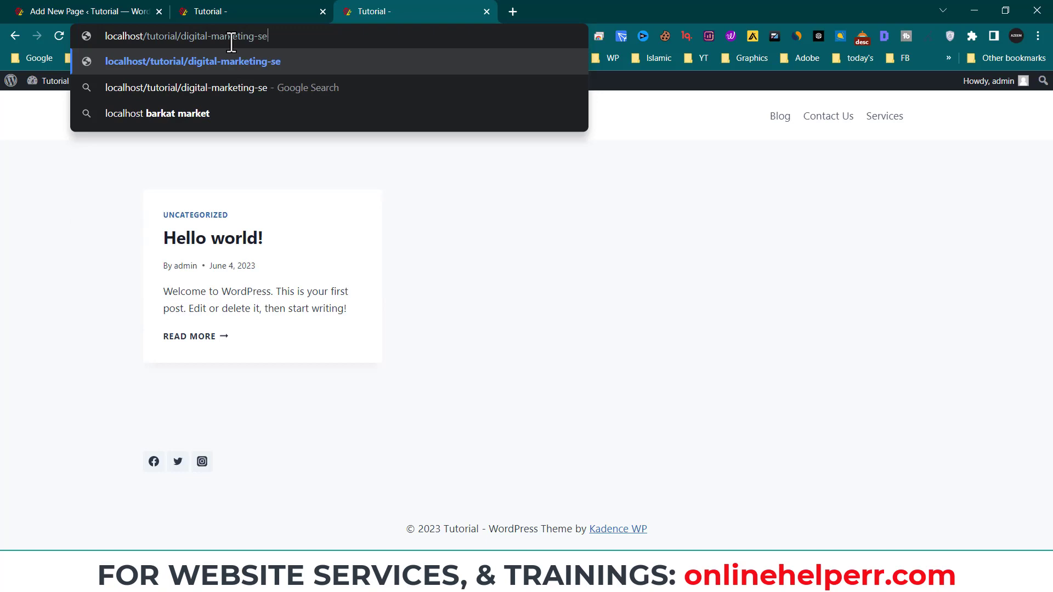
{"action": "type", "text": "rvices/"}
{"action": "key", "text": "Return"}
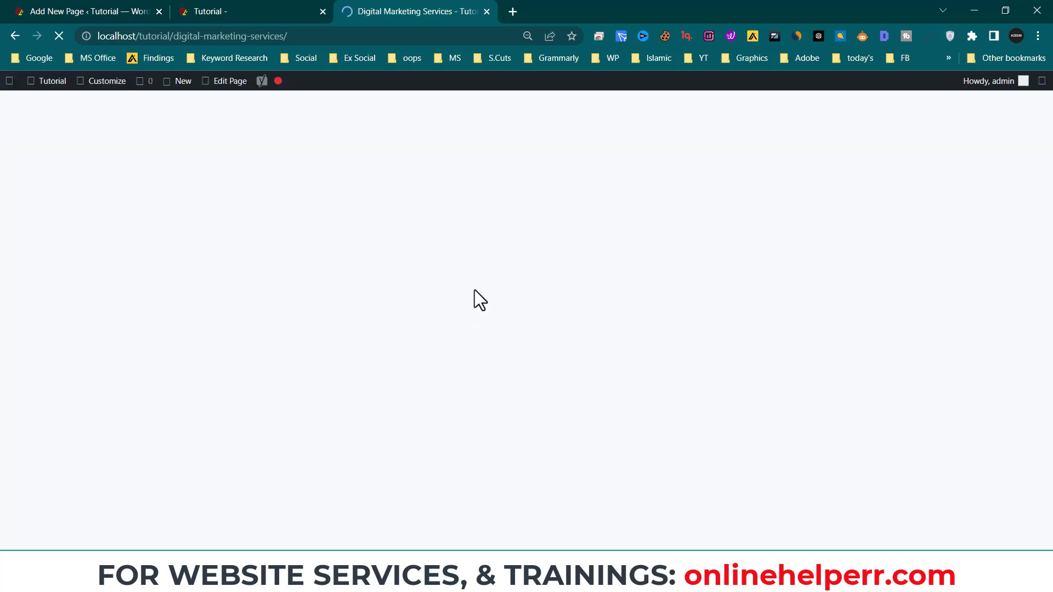
- Review the live page's intro sentence and its H2 heading with paragraph
{"action": "left_click_drag", "start_coordinate": [396, 345], "coordinate": [157, 348]}
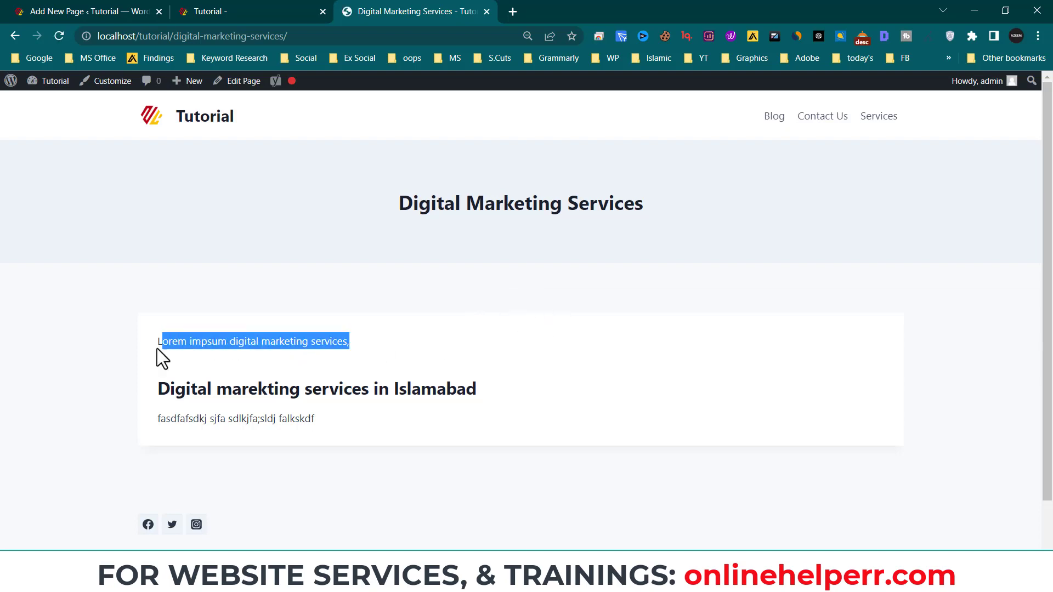
{"action": "left_click", "coordinate": [158, 348]}
{"action": "left_click_drag", "start_coordinate": [311, 418], "coordinate": [158, 386]}
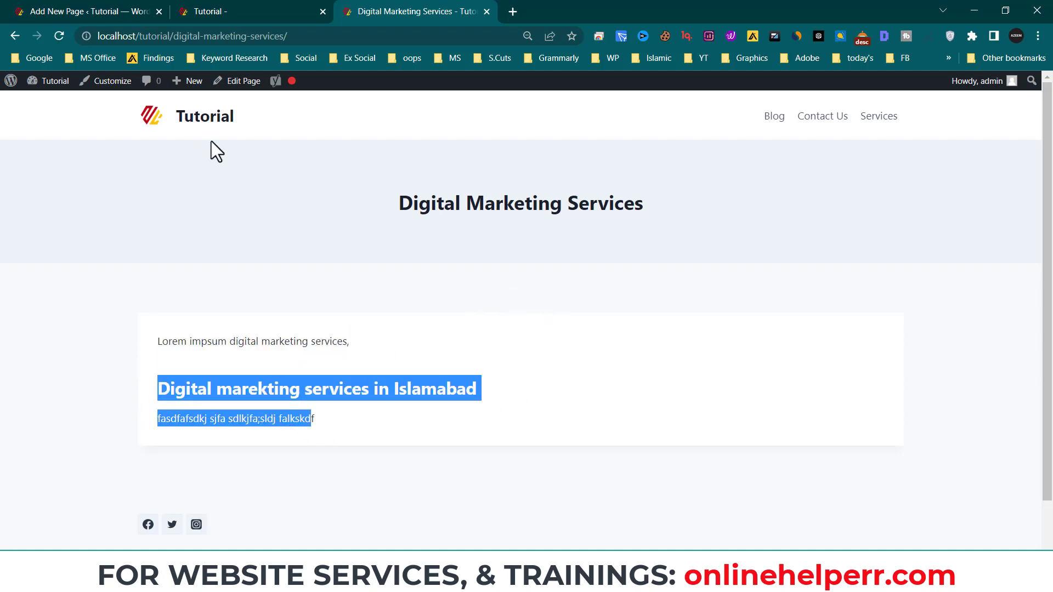
- Copy the live page's URL from the address bar, then go to the site home page tab
{"action": "left_click", "coordinate": [321, 36]}
{"action": "right_click", "coordinate": [322, 36]}
{"action": "left_click", "coordinate": [259, 15]}
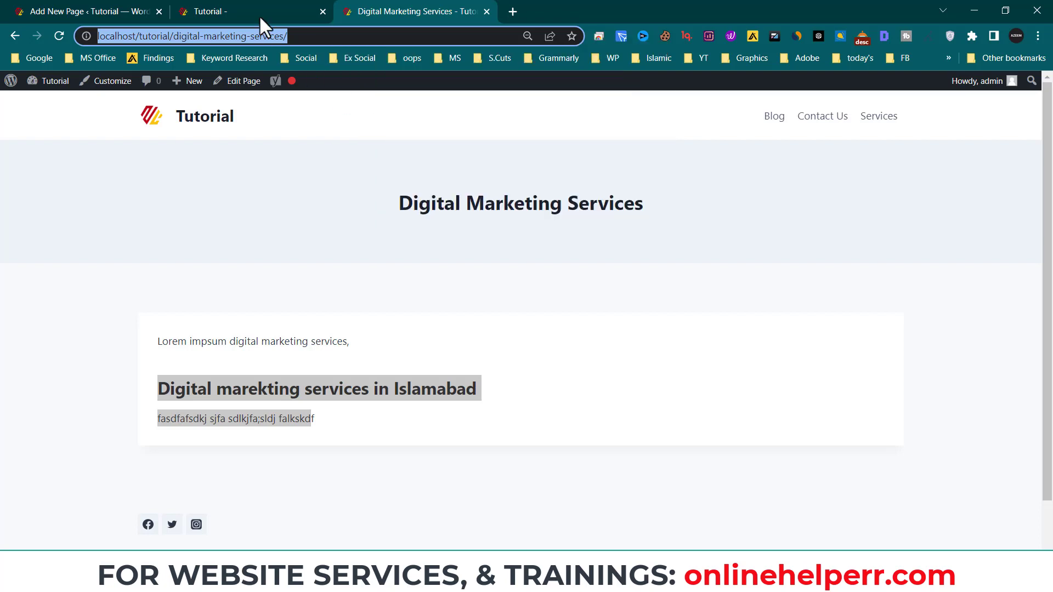
{"action": "left_click", "coordinate": [259, 15]}
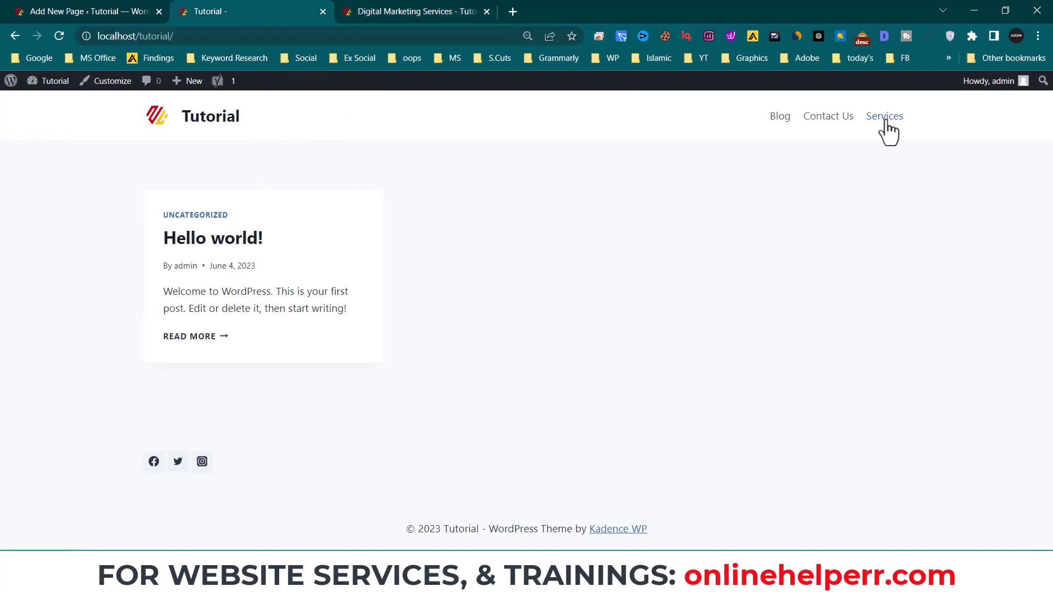
- Launch the Customizer from the home page and let it finish loading in the second tab
{"action": "left_click", "coordinate": [85, 81]}
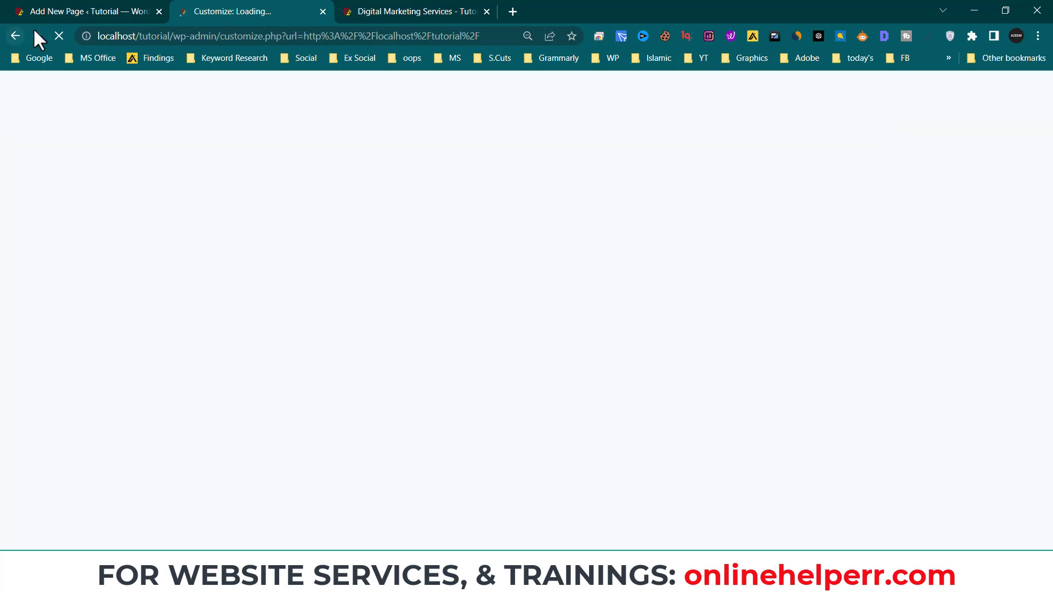
{"action": "left_click", "coordinate": [422, 12]}
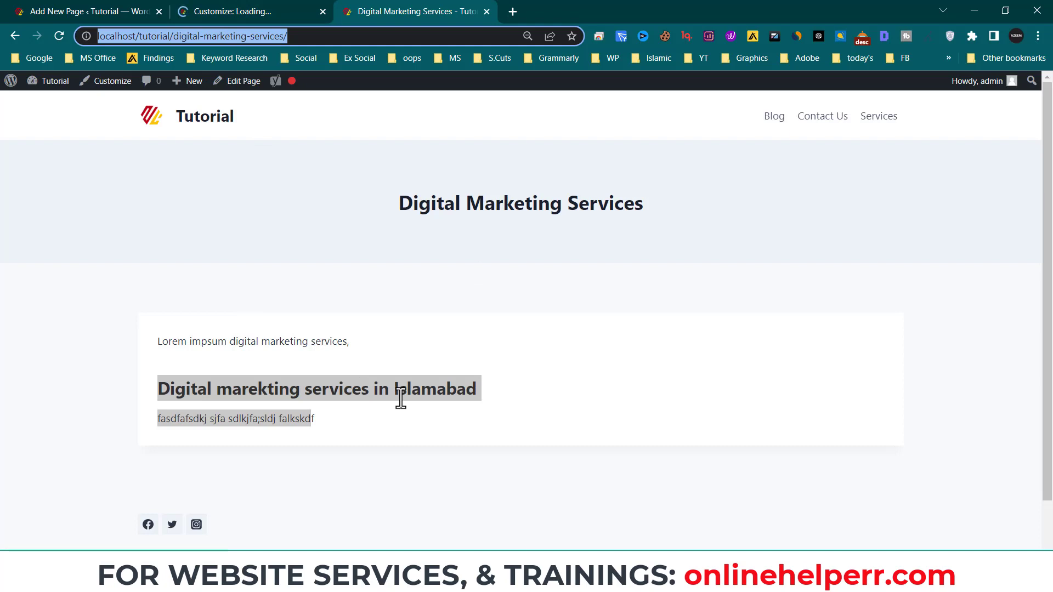
{"action": "left_click", "coordinate": [244, 10]}
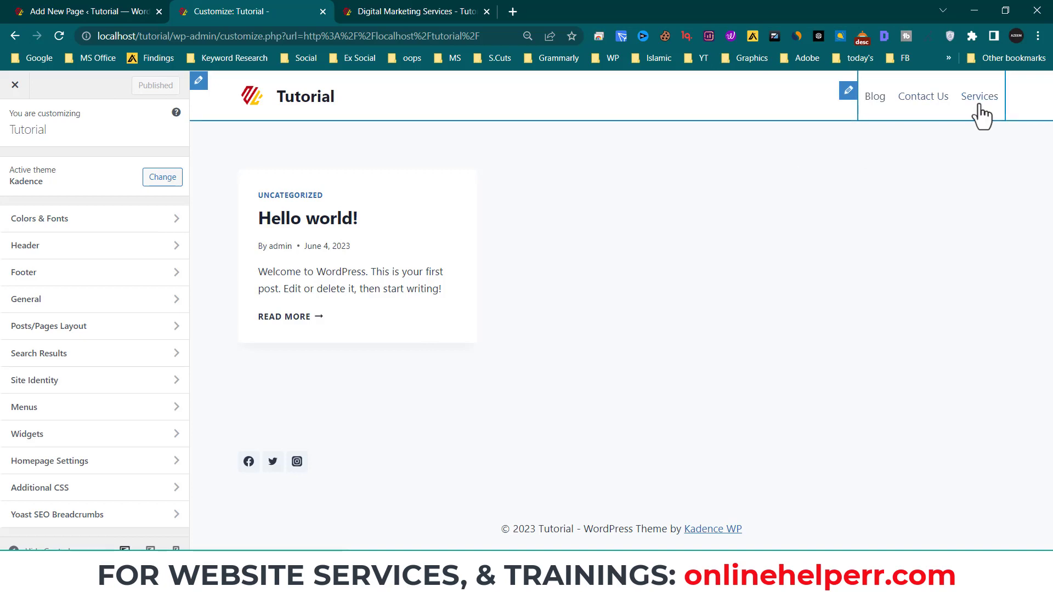
- Open the Customizer's Header > Primary Navigation settings, briefly checking the other tab
{"action": "left_click", "coordinate": [849, 91]}
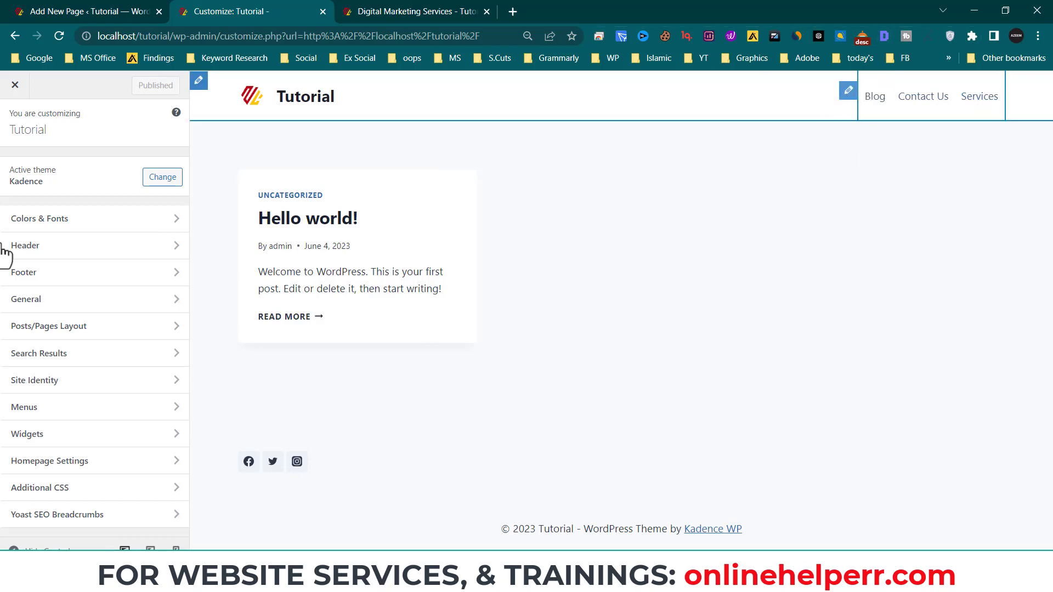
{"action": "left_click", "coordinate": [113, 233]}
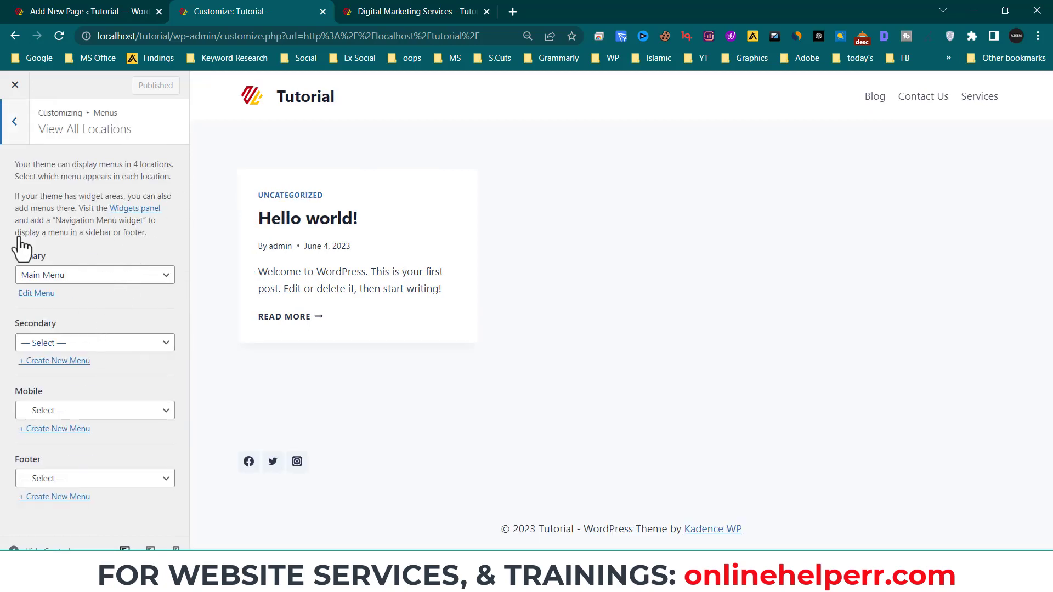
{"action": "left_click", "coordinate": [14, 121]}
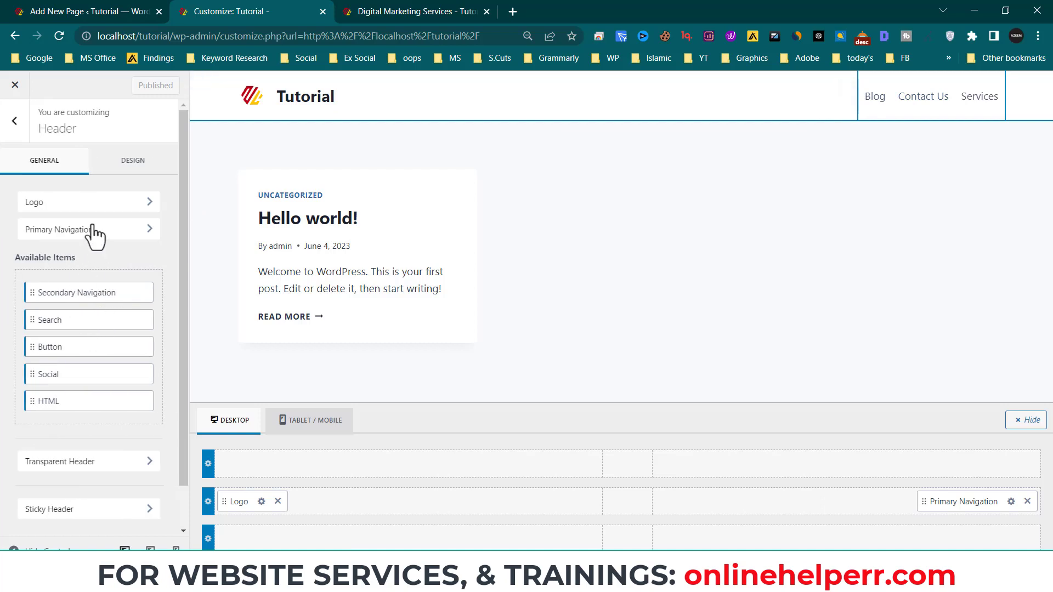
{"action": "left_click", "coordinate": [89, 227]}
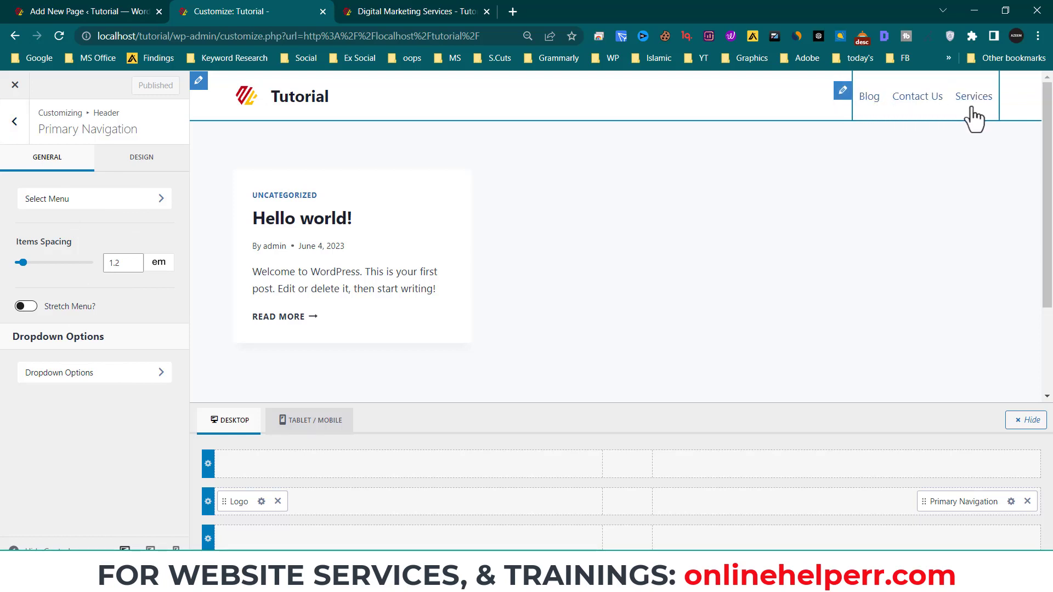
{"action": "left_click", "coordinate": [423, 14]}
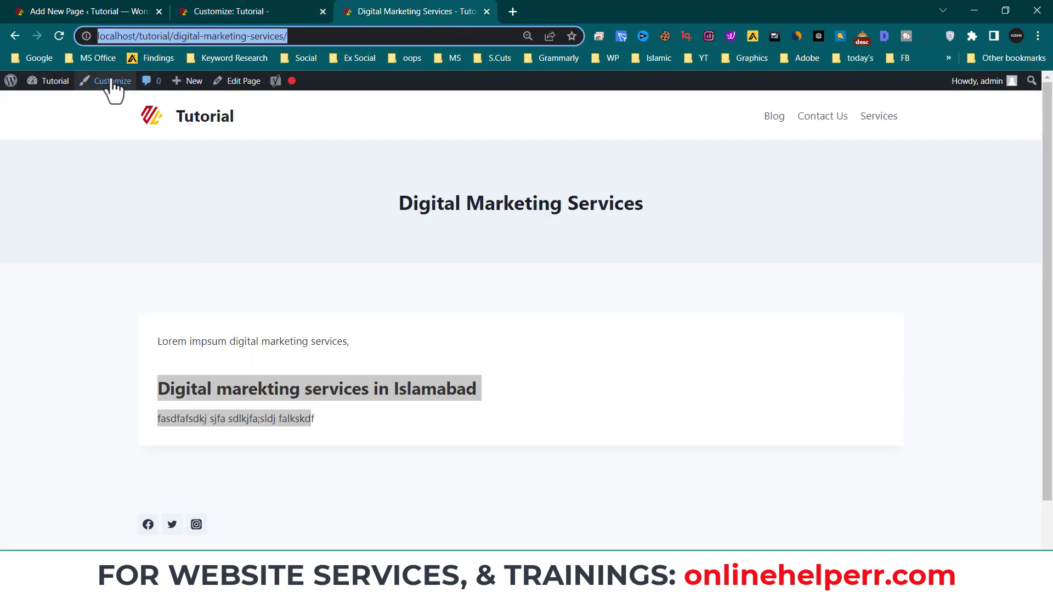
{"action": "mouse_move", "coordinate": [52, 82]}
{"action": "left_click", "coordinate": [55, 104]}
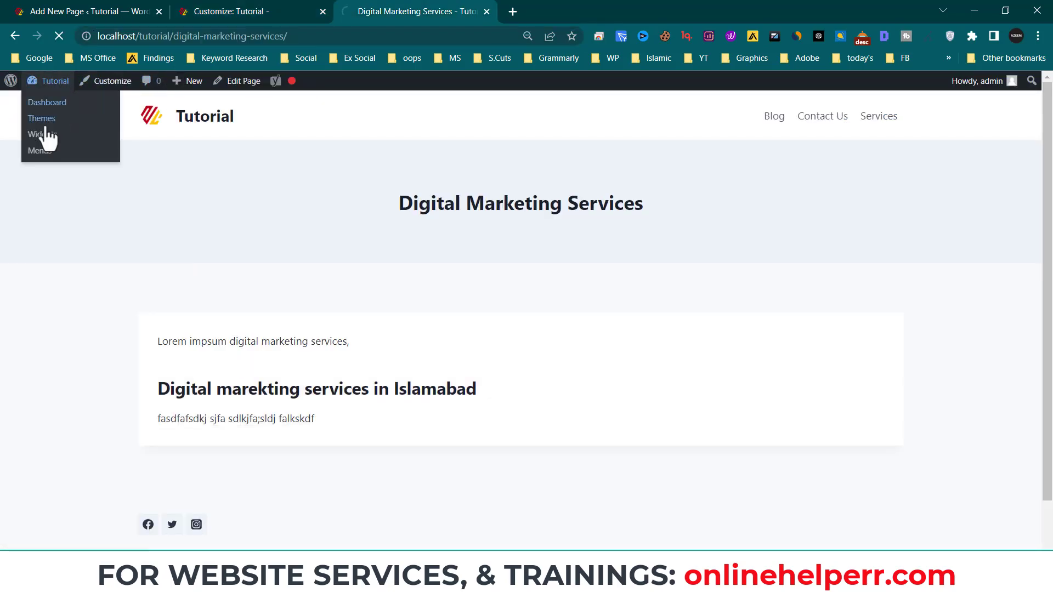
{"action": "left_click", "coordinate": [289, 11]}
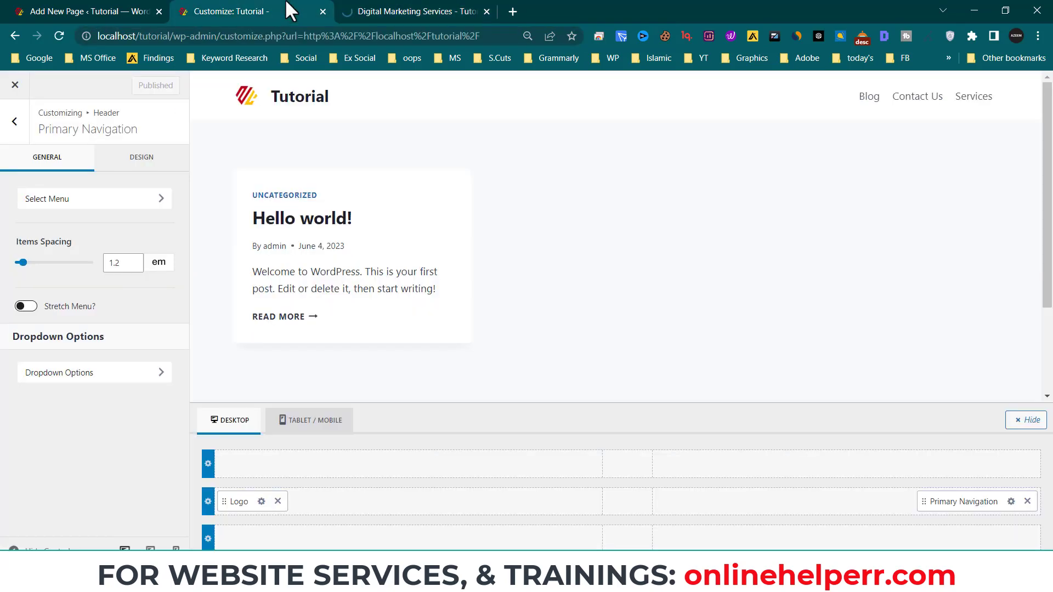
- Under Menus > View All Locations, keep Main Menu on Primary and open it for editing
{"action": "left_click", "coordinate": [108, 206]}
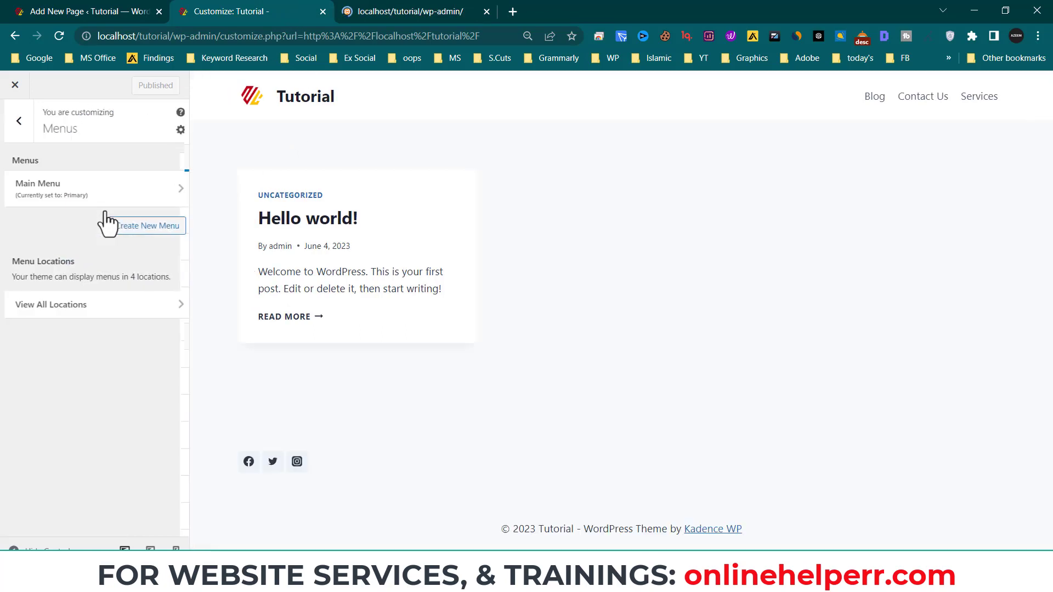
{"action": "left_click", "coordinate": [104, 304]}
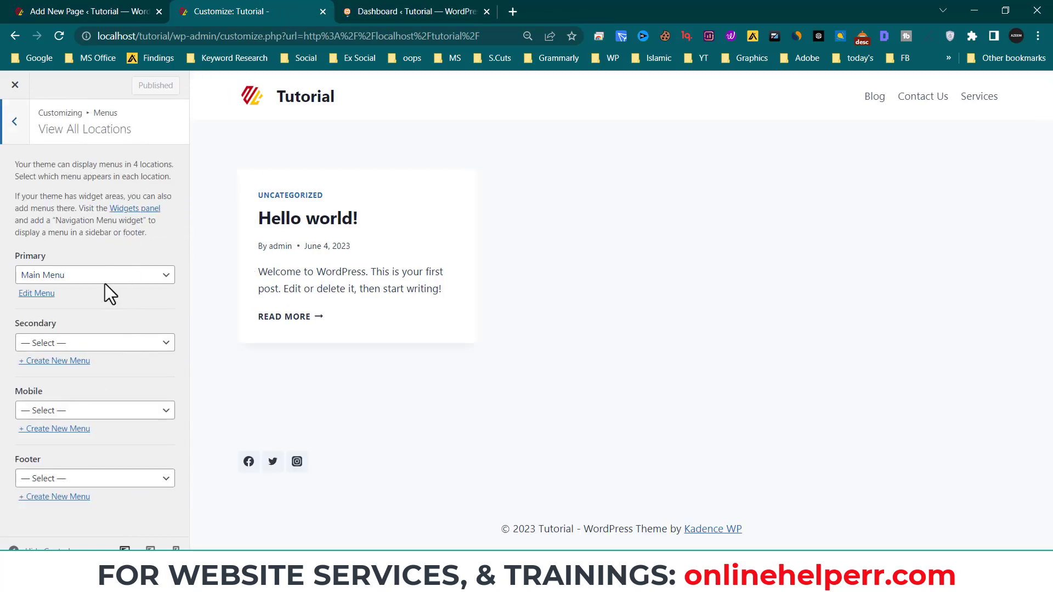
{"action": "left_click", "coordinate": [78, 279]}
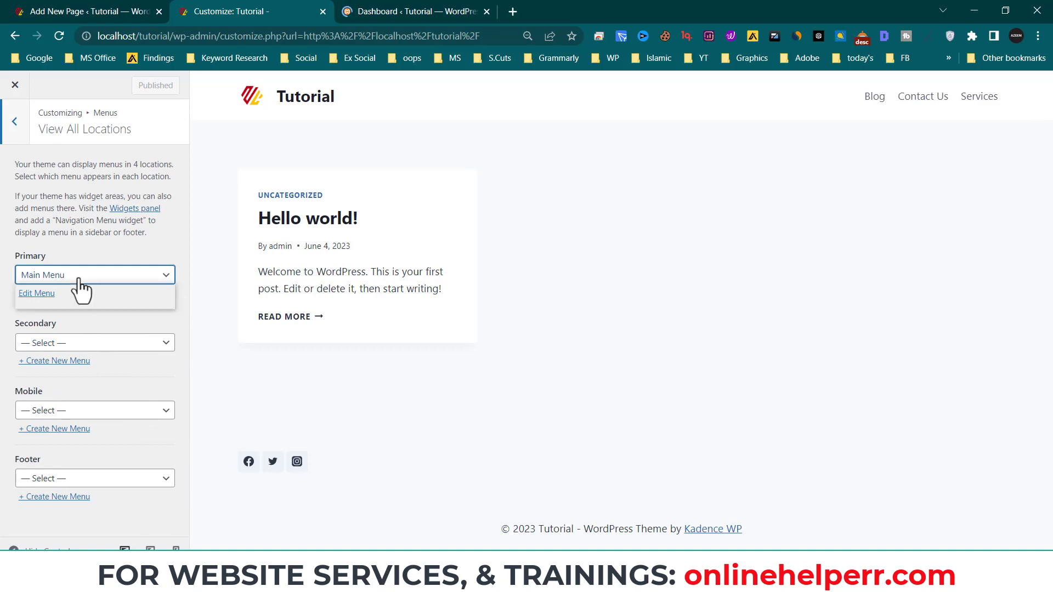
{"action": "left_click", "coordinate": [52, 302]}
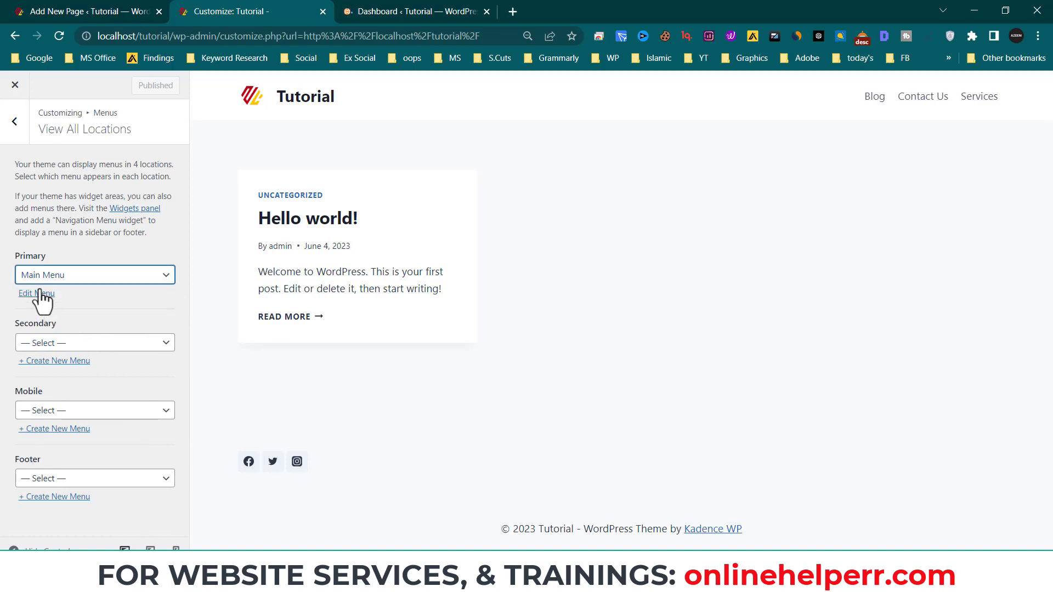
{"action": "left_click", "coordinate": [39, 294]}
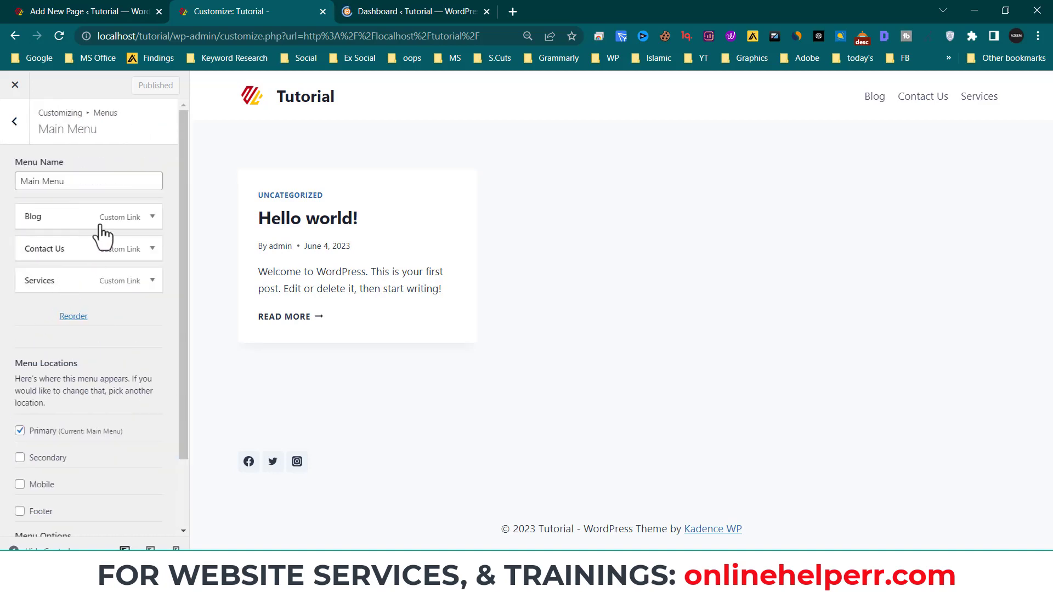
- Replace the Services item's '#' link with the digital-marketing-services URL, publish, and close the Customizer
{"action": "left_click", "coordinate": [130, 282]}
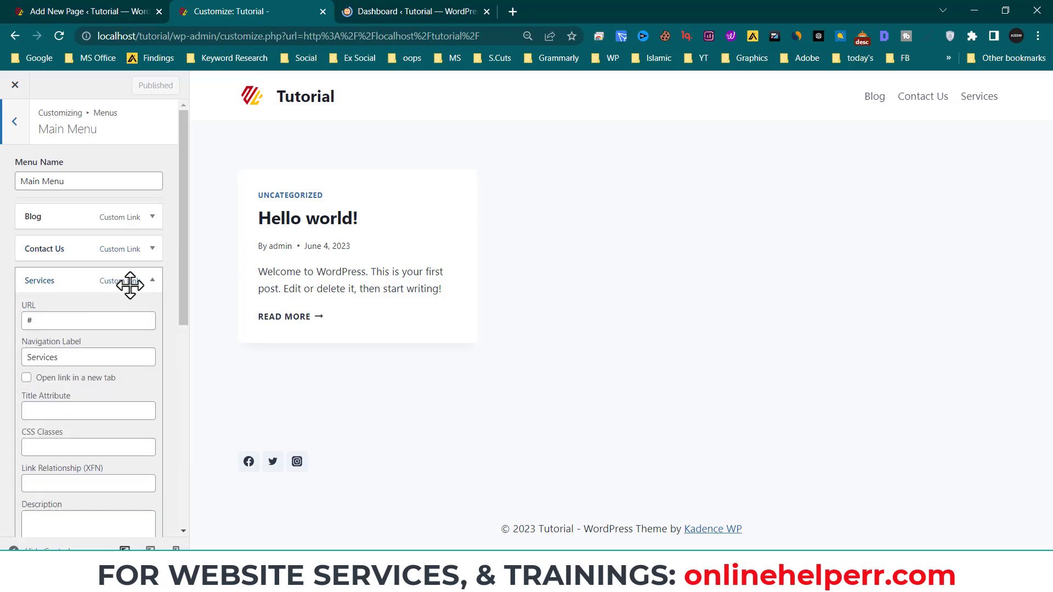
{"action": "double_click", "coordinate": [55, 321]}
{"action": "key", "text": "ctrl+v"}
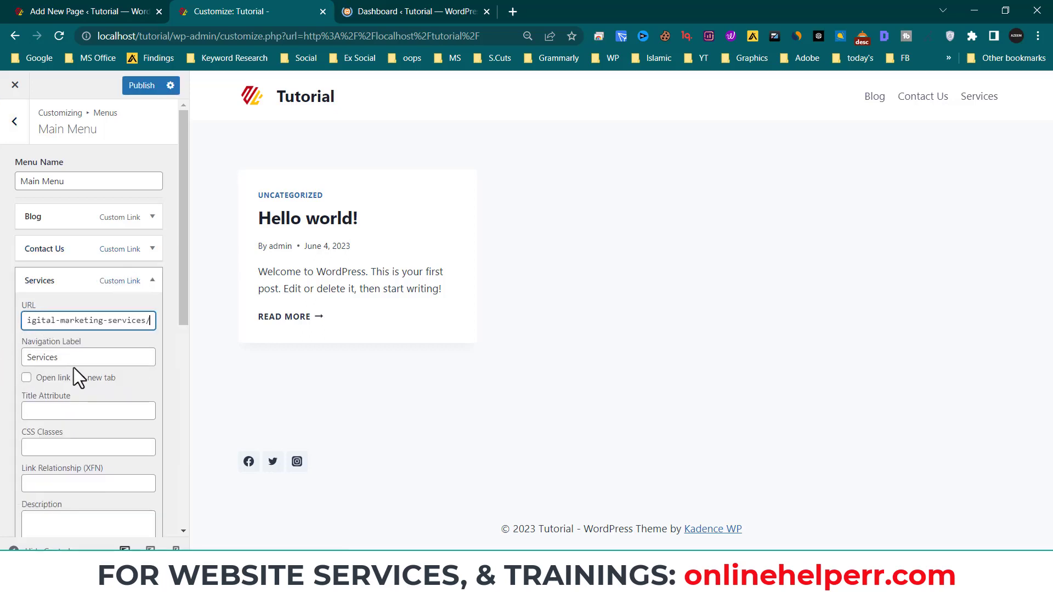
{"action": "left_click", "coordinate": [142, 85]}
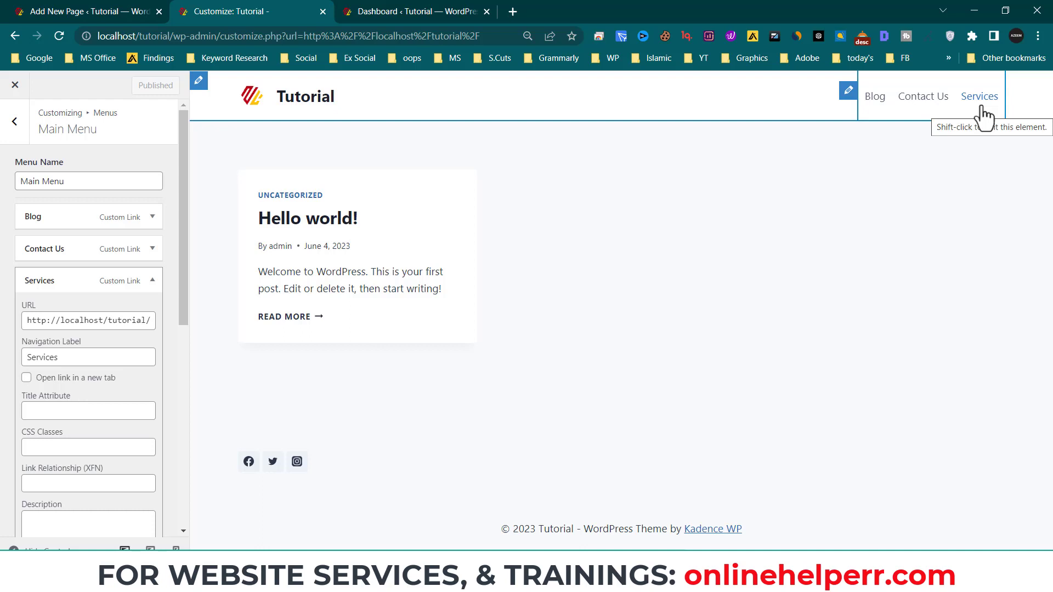
{"action": "left_click", "coordinate": [15, 85]}
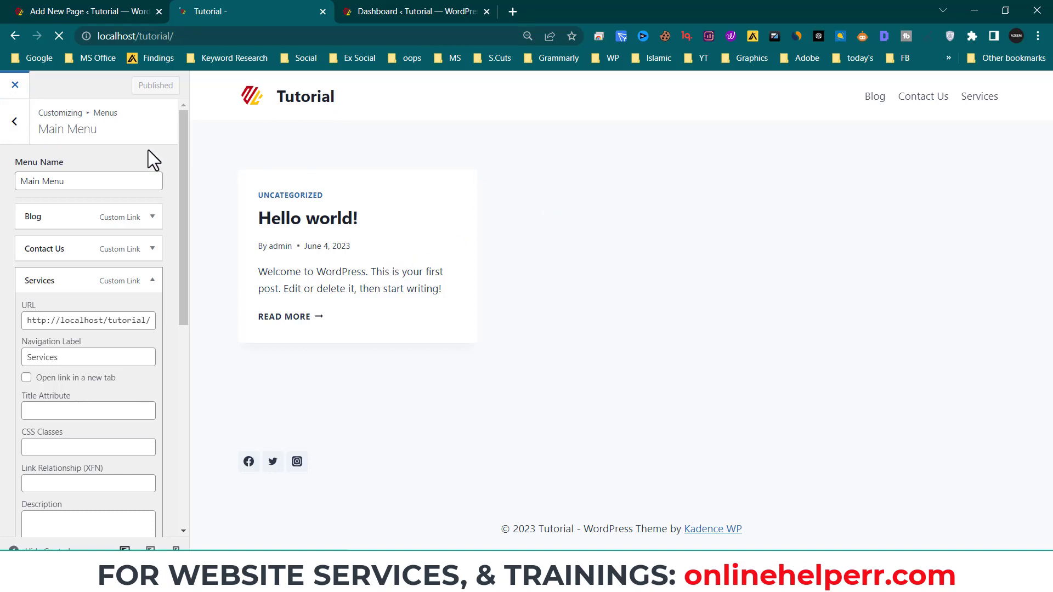
- Leave the page editor for the All Pages list
{"action": "left_click", "coordinate": [113, 9]}
{"action": "scroll", "coordinate": [518, 198], "scroll_direction": "up", "scroll_amount": 4}
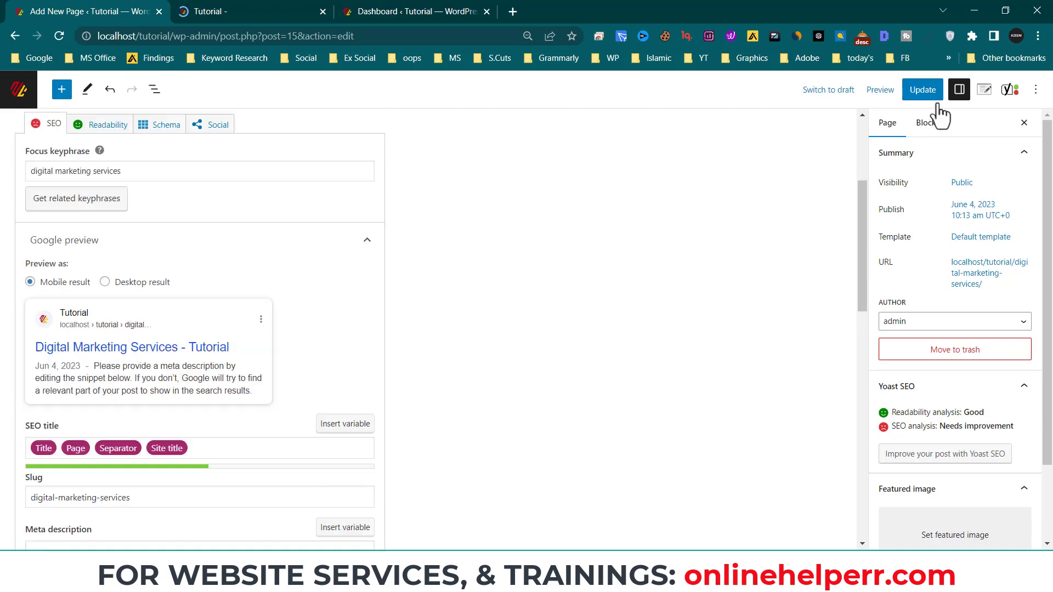
{"action": "scroll", "coordinate": [6, 134], "scroll_direction": "up", "scroll_amount": 2}
{"action": "left_click", "coordinate": [18, 99]}
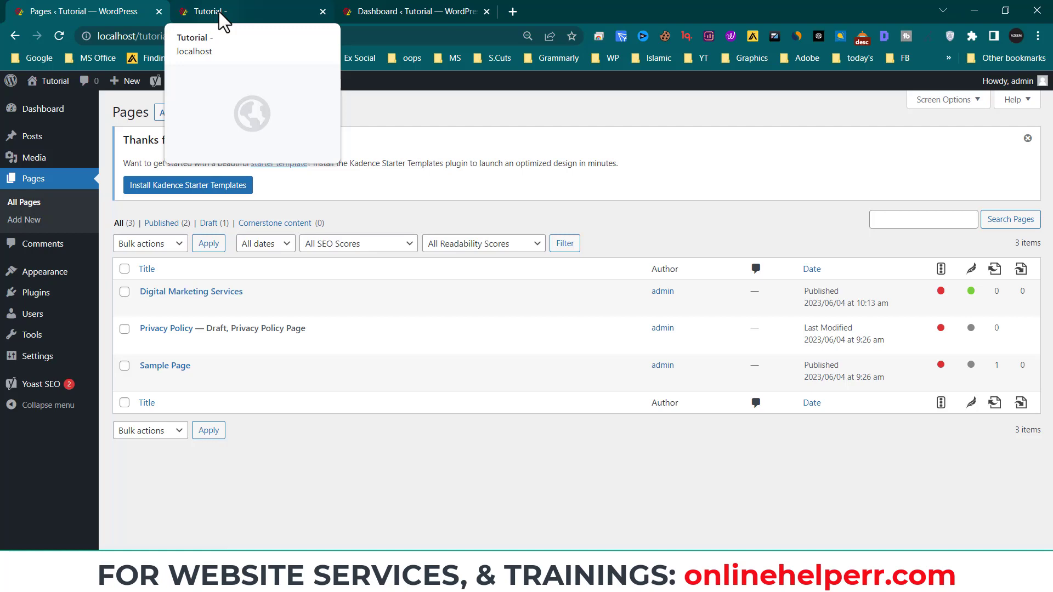
- Start a new test post titled 'fdasd' with the paragraph 'fasdfad'
{"action": "left_click", "coordinate": [231, 11]}
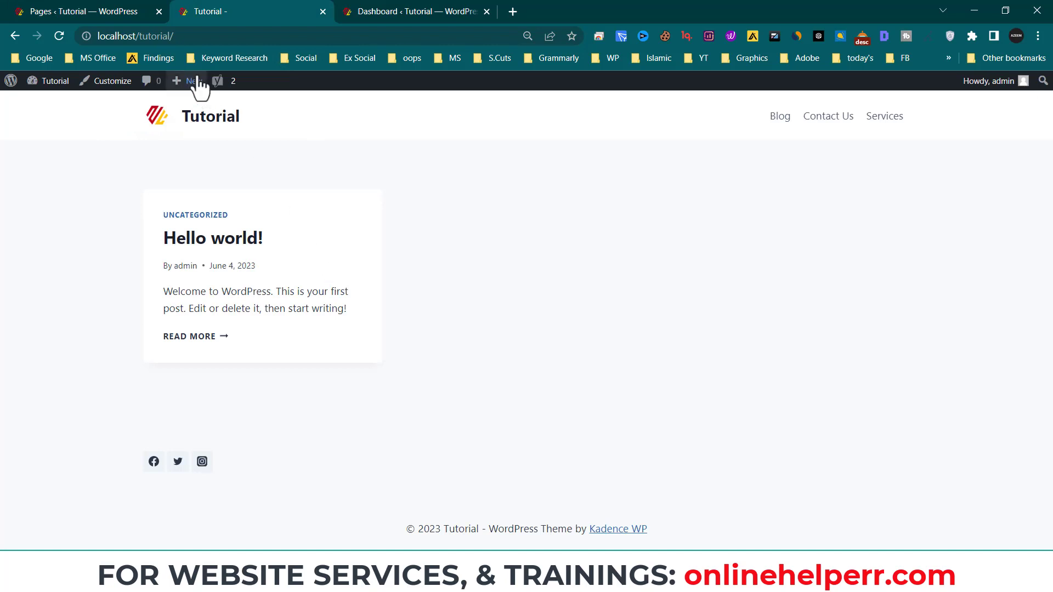
{"action": "left_click", "coordinate": [185, 102]}
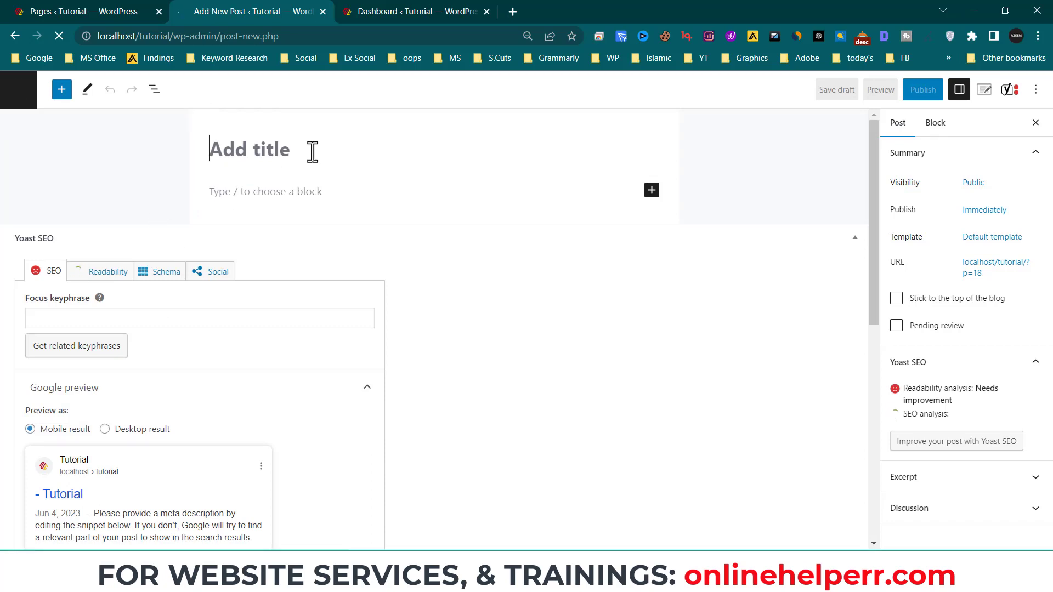
{"action": "type", "text": "fdasd"}
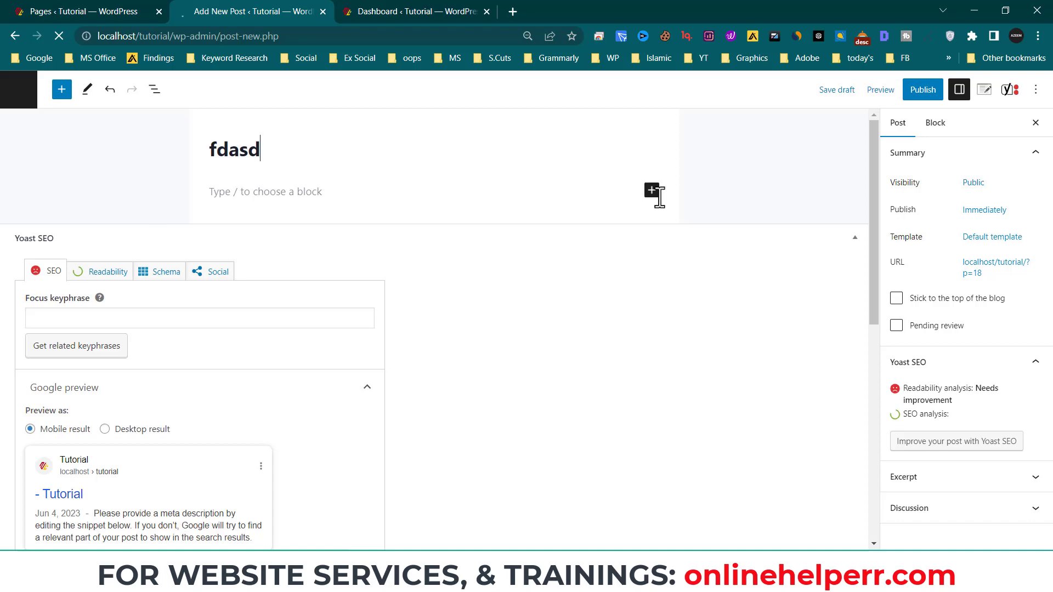
{"action": "left_click", "coordinate": [659, 197]}
{"action": "type", "text": "fasdfad"}
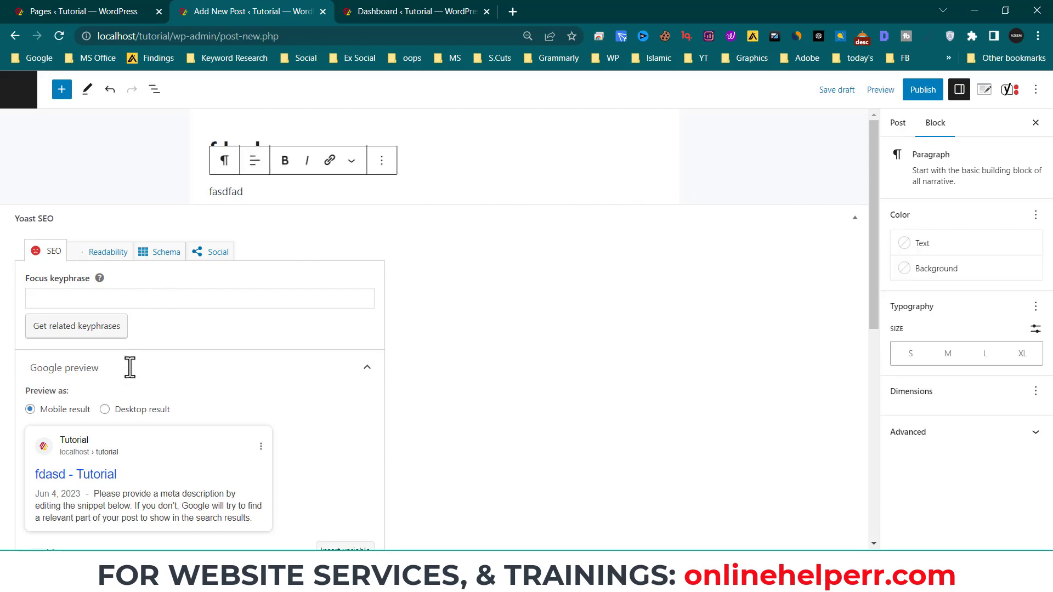
{"action": "scroll", "coordinate": [165, 483], "scroll_direction": "down", "scroll_amount": 5}
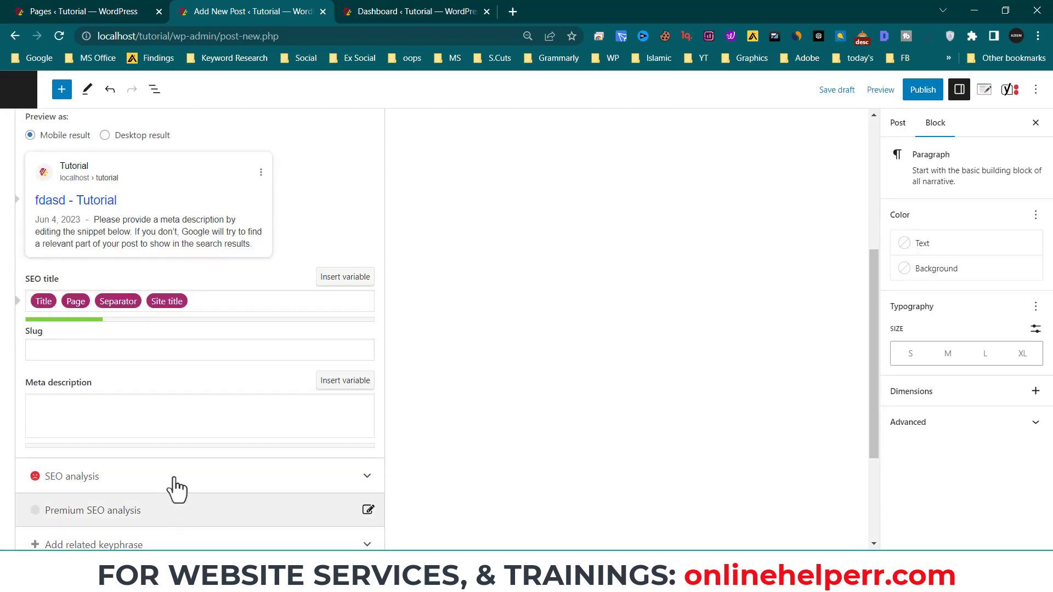
{"action": "scroll", "coordinate": [165, 477], "scroll_direction": "up", "scroll_amount": 5}
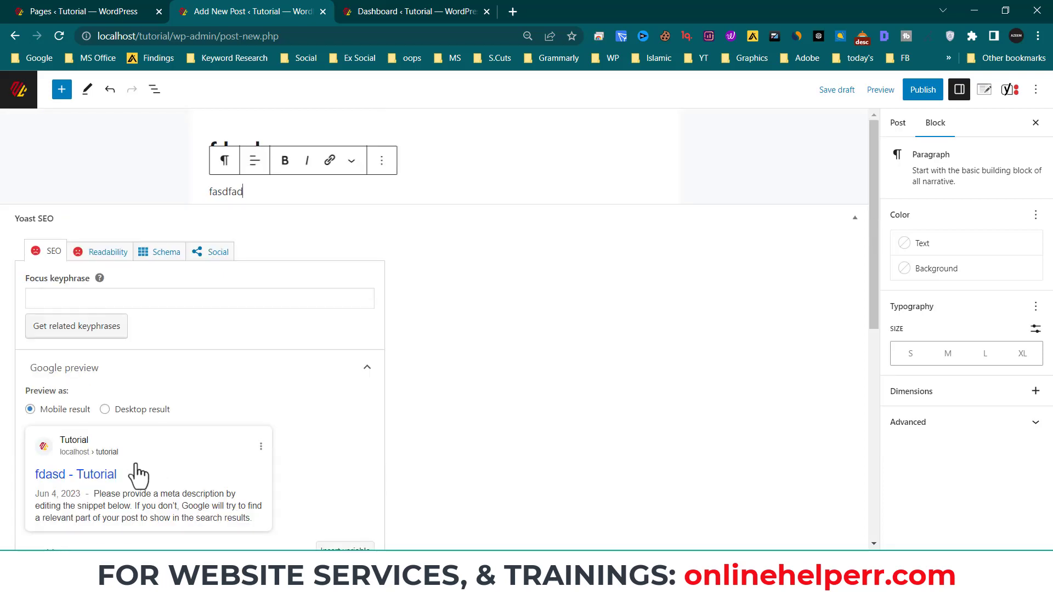
{"action": "scroll", "coordinate": [242, 469], "scroll_direction": "down", "scroll_amount": 4}
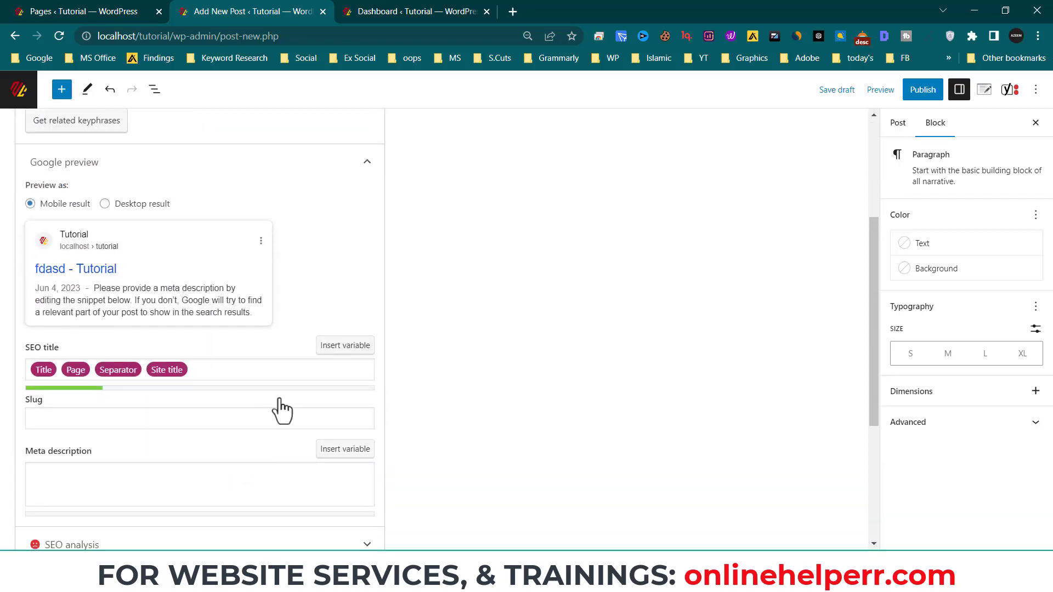
- Close the test post tab without saving, leaving the Dashboard open
{"action": "left_click", "coordinate": [337, 13]}
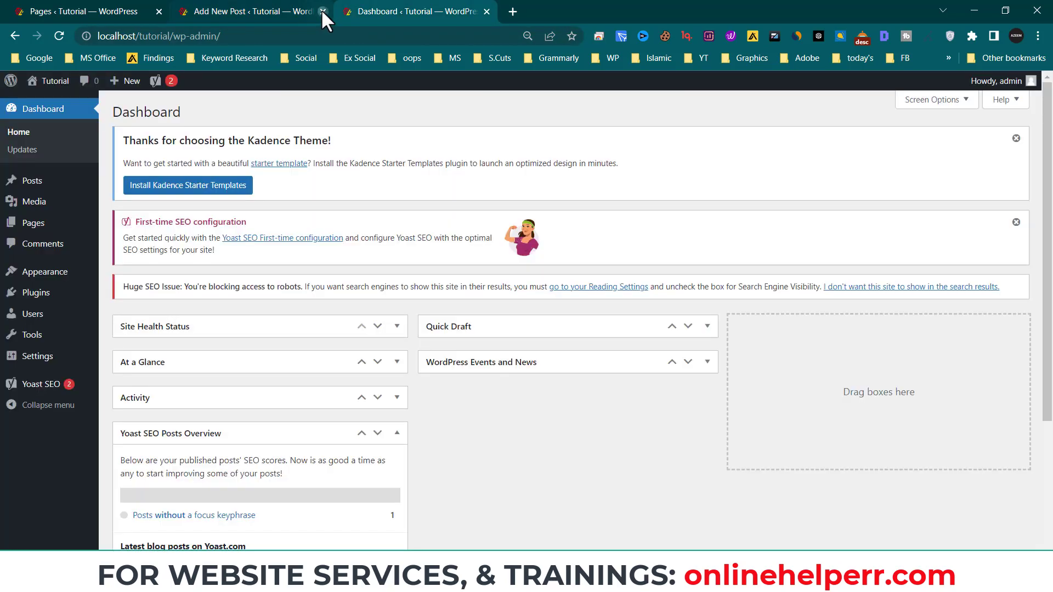
{"action": "left_click", "coordinate": [323, 12]}
{"action": "left_click", "coordinate": [585, 114]}
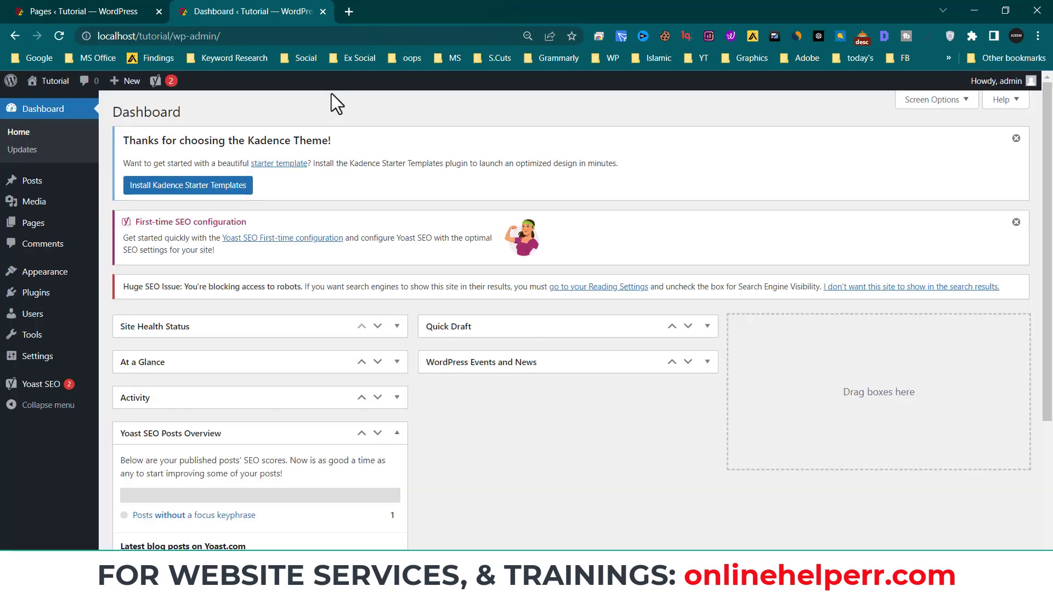